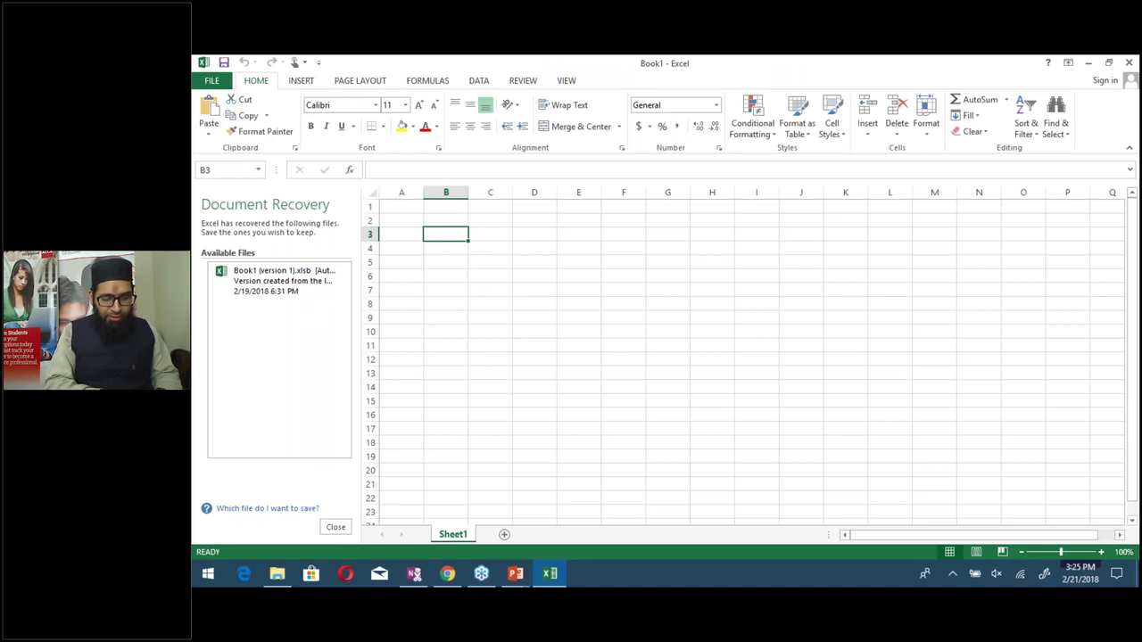
Enter the heading "Relevant cost of Accepting the contract" in cell B3
{"action": "type", "text": "Relevant cost of"}
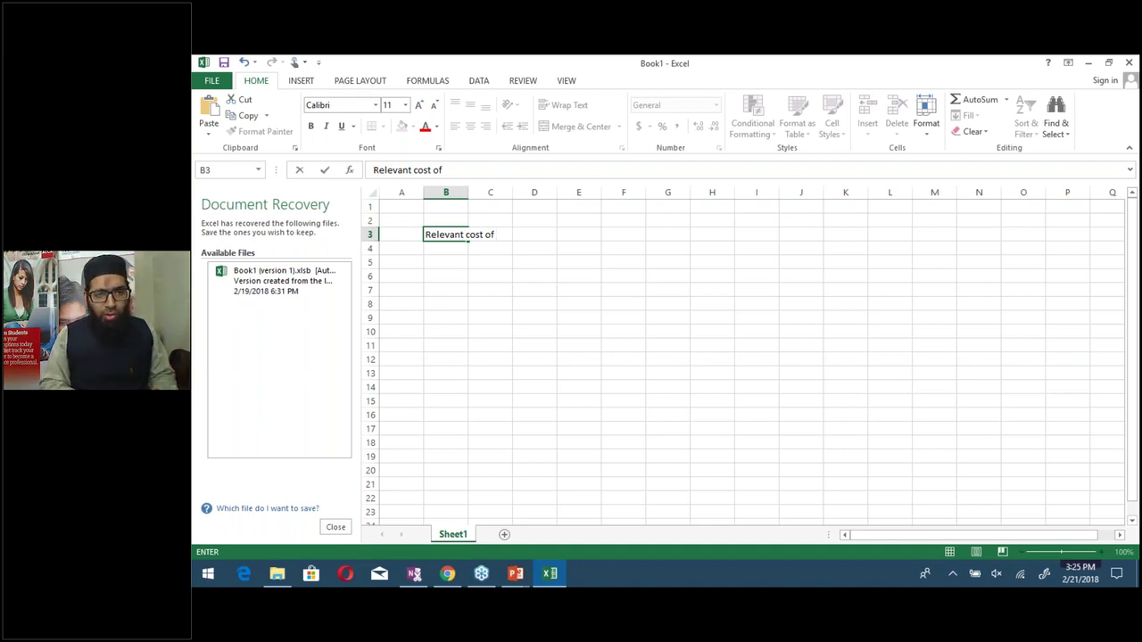
{"action": "key", "text": "BackSpace"}
{"action": "key", "text": "BackSpace"}
{"action": "key", "text": "BackSpace"}
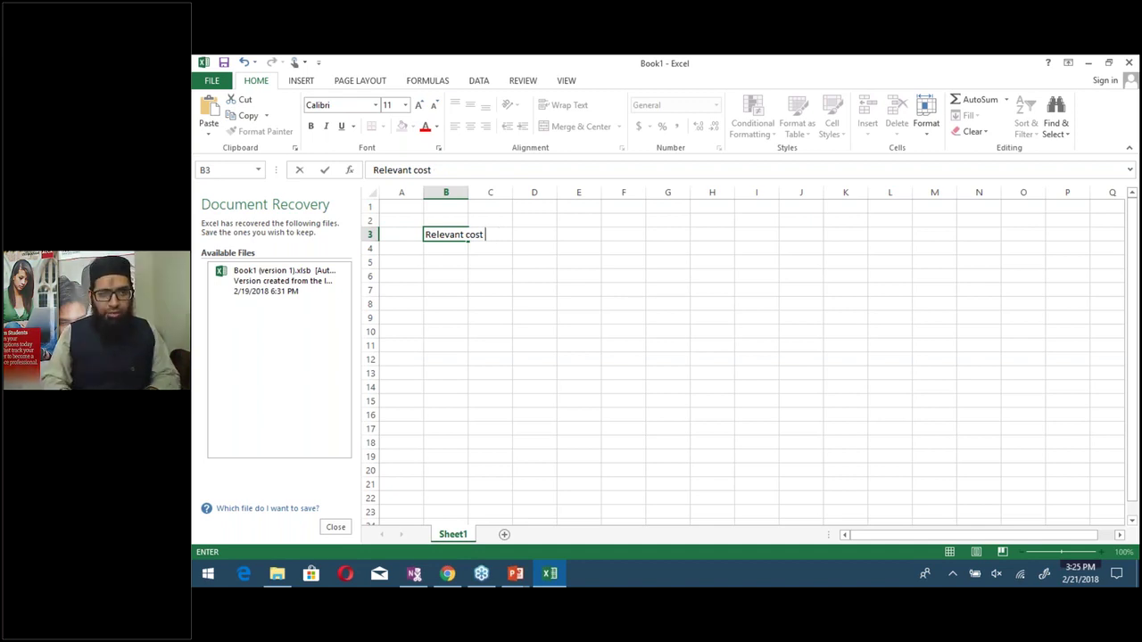
{"action": "type", "text": "of"}
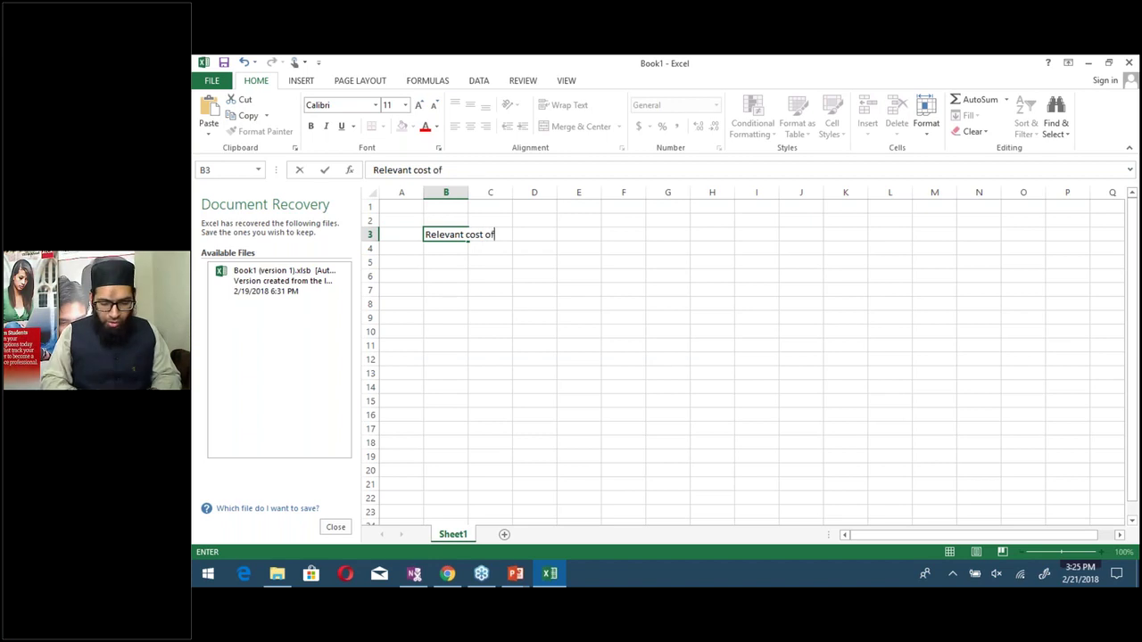
{"action": "type", "text": " Accepti"}
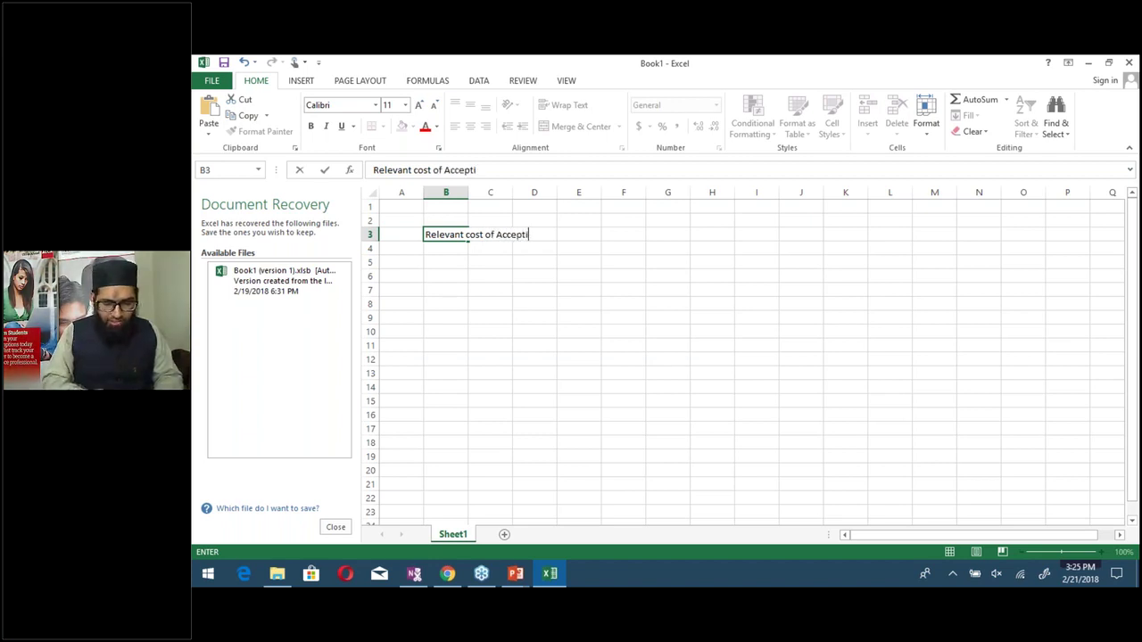
{"action": "type", "text": "ng the contract"}
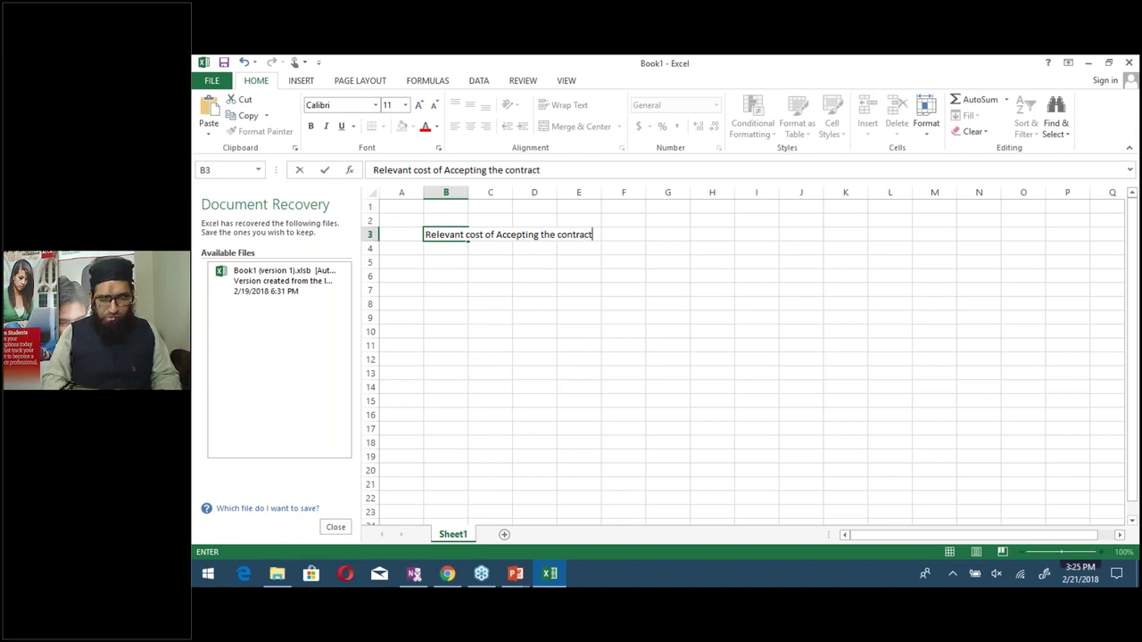
{"action": "key", "text": "Return"}
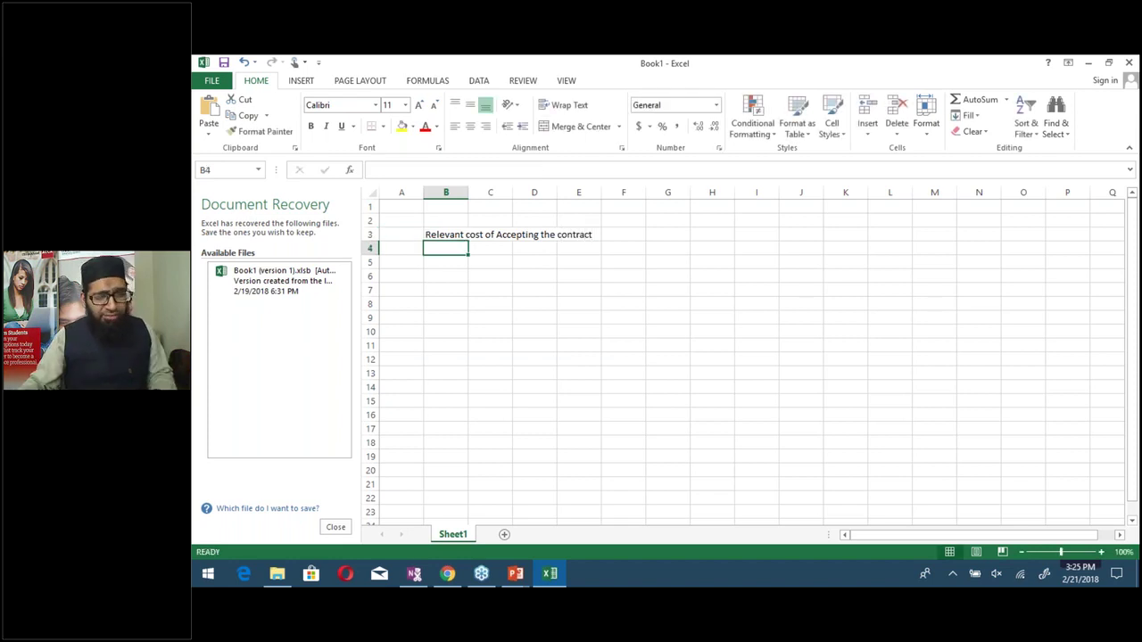
Switch to the PowerPoint slide show, draw a red tick stroke beside the handwritten "Accept", and return to Excel
{"action": "key", "text": "alt+Tab"}
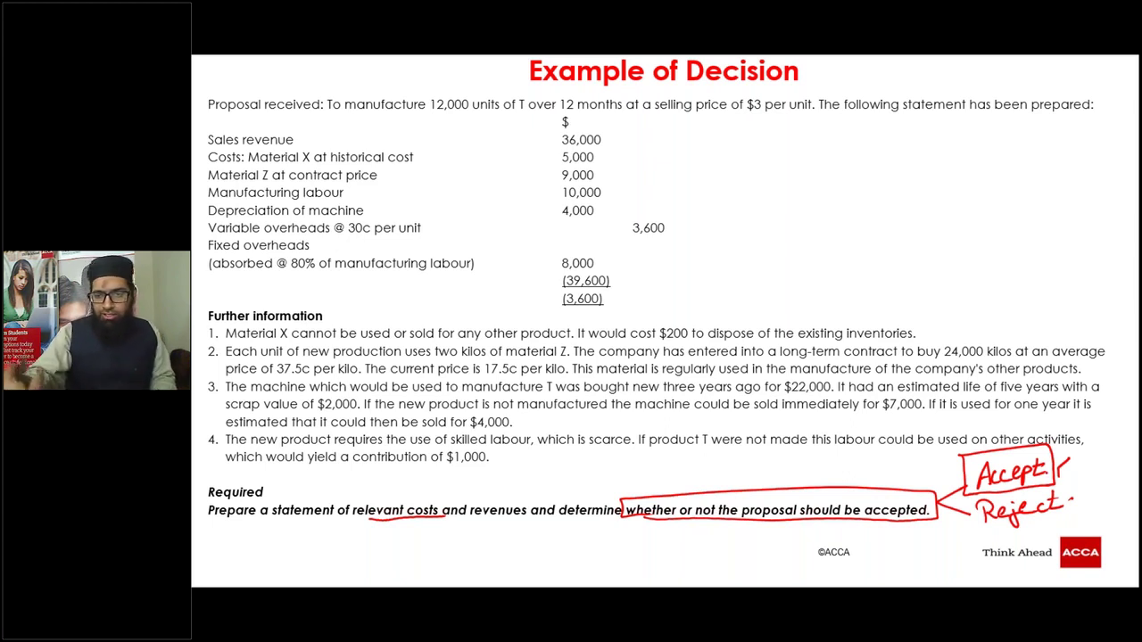
{"action": "mouse_move", "coordinate": [1062, 468]}
{"action": "left_mouse_down"}
{"action": "mouse_move", "coordinate": [1081, 449]}
{"action": "mouse_move", "coordinate": [1054, 490]}
{"action": "left_mouse_up"}
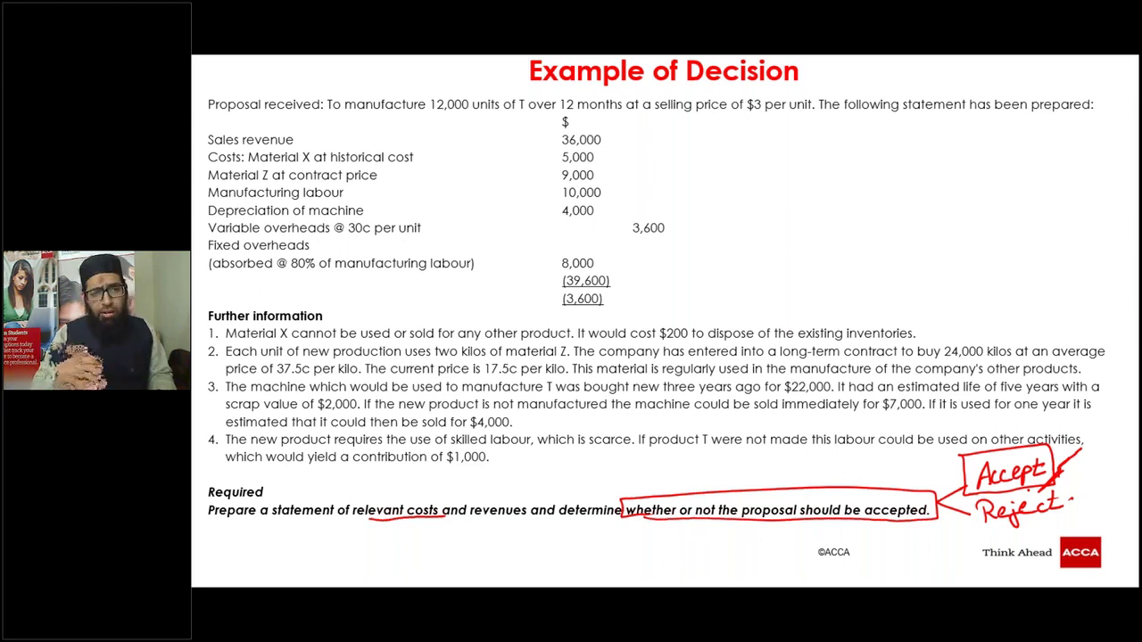
{"action": "key", "text": "alt+Tab"}
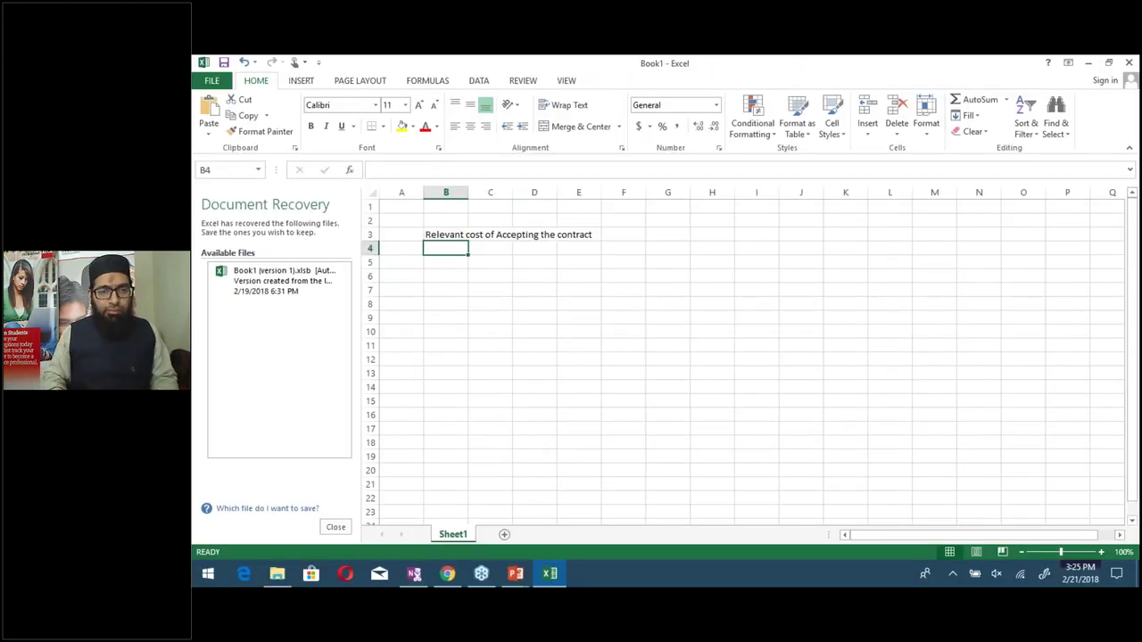
Make the heading in B3 bold and enter "$" as the amount column header in E5
{"action": "left_click", "coordinate": [445, 235]}
{"action": "key", "text": "ctrl+b"}
{"action": "key", "text": "Down"}
{"action": "key", "text": "Down"}
{"action": "key", "text": "Right"}
{"action": "key", "text": "Right"}
{"action": "key", "text": "Right"}
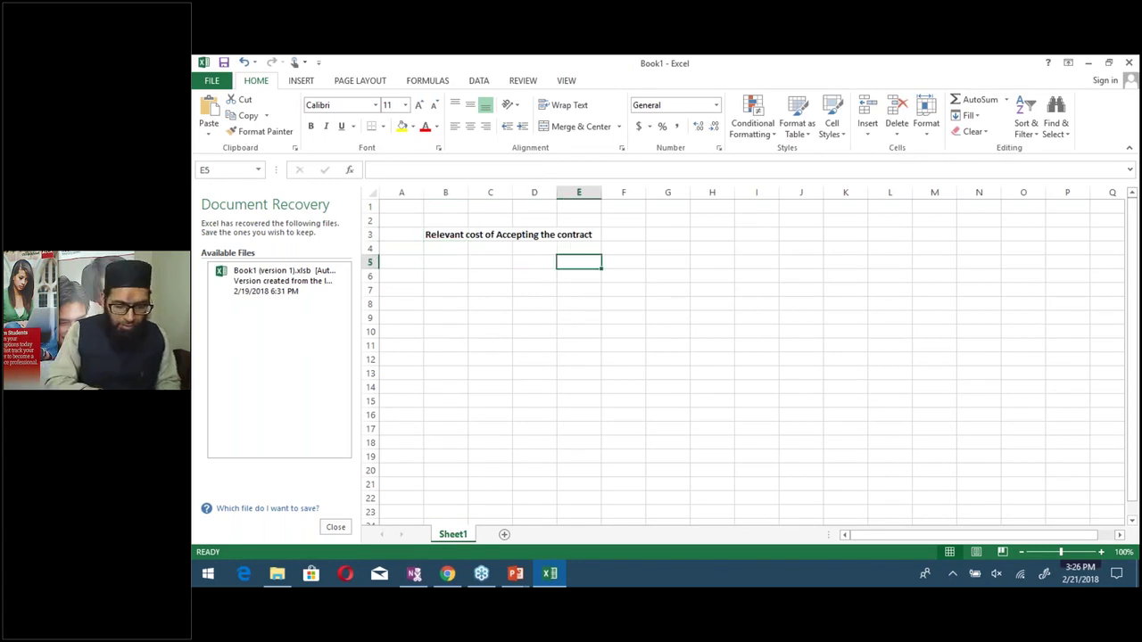
{"action": "type", "text": "$"}
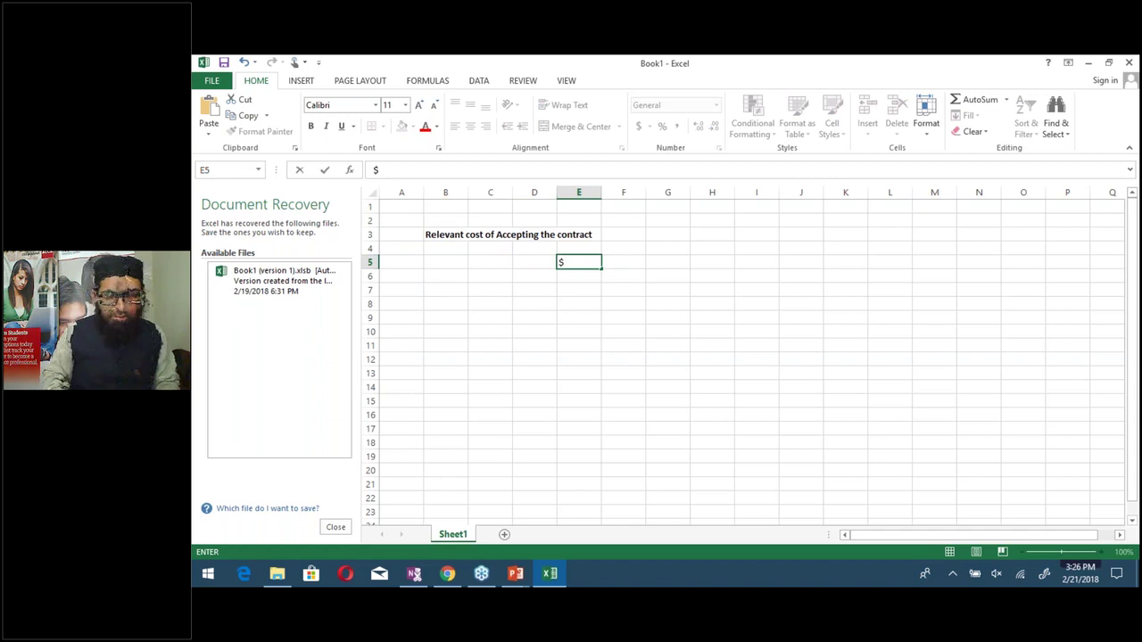
{"action": "key", "text": "Return"}
Enter the row label "Sales Revenue" in cell B7
{"action": "key", "text": "Down"}
{"action": "key", "text": "Left"}
{"action": "key", "text": "Left"}
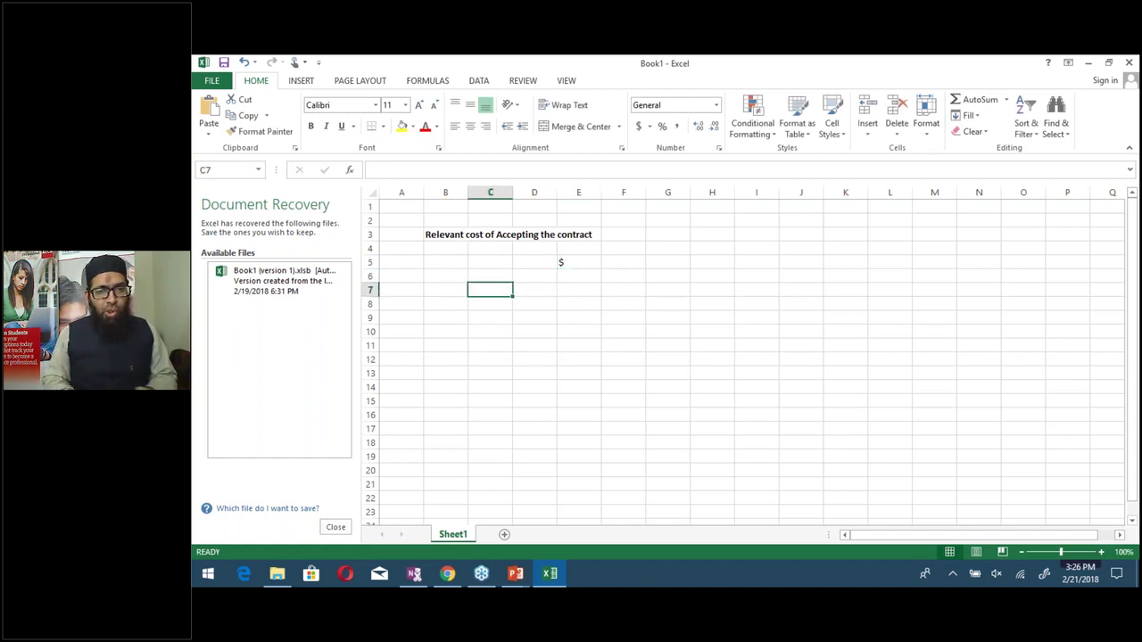
{"action": "key", "text": "Left"}
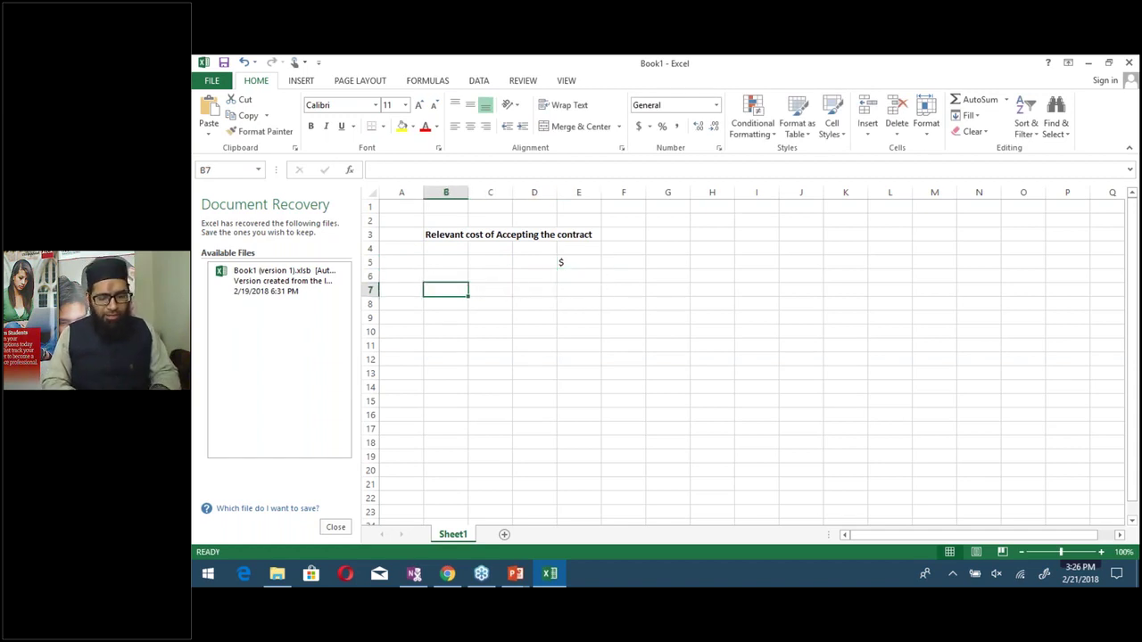
{"action": "type", "text": "Sales "}
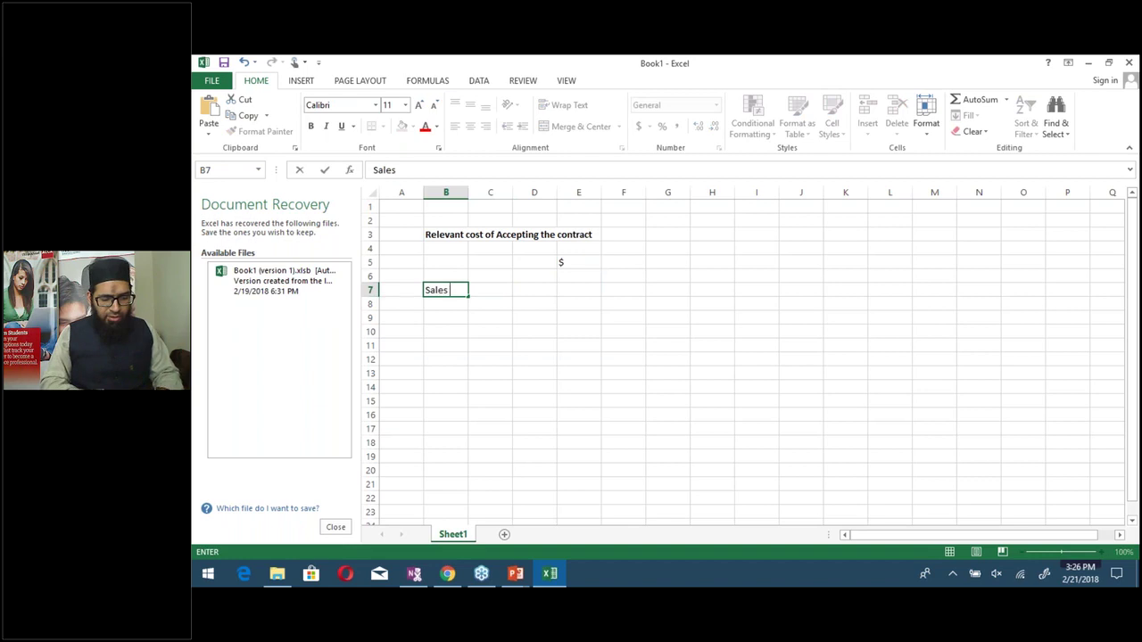
{"action": "type", "text": "Revenue"}
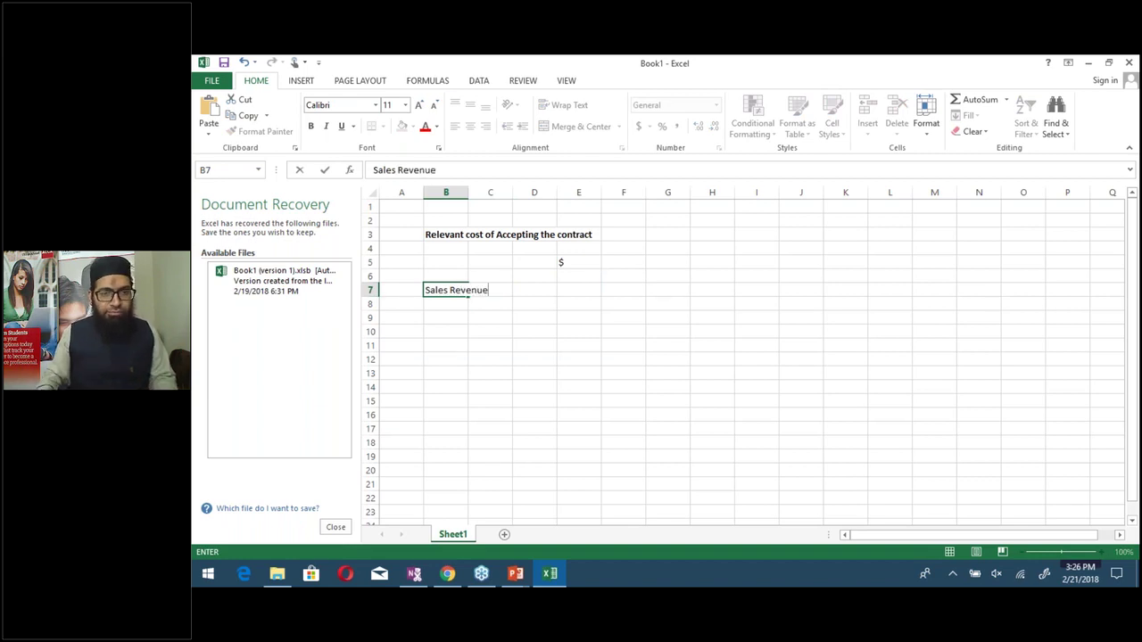
{"action": "key", "text": "Return"}
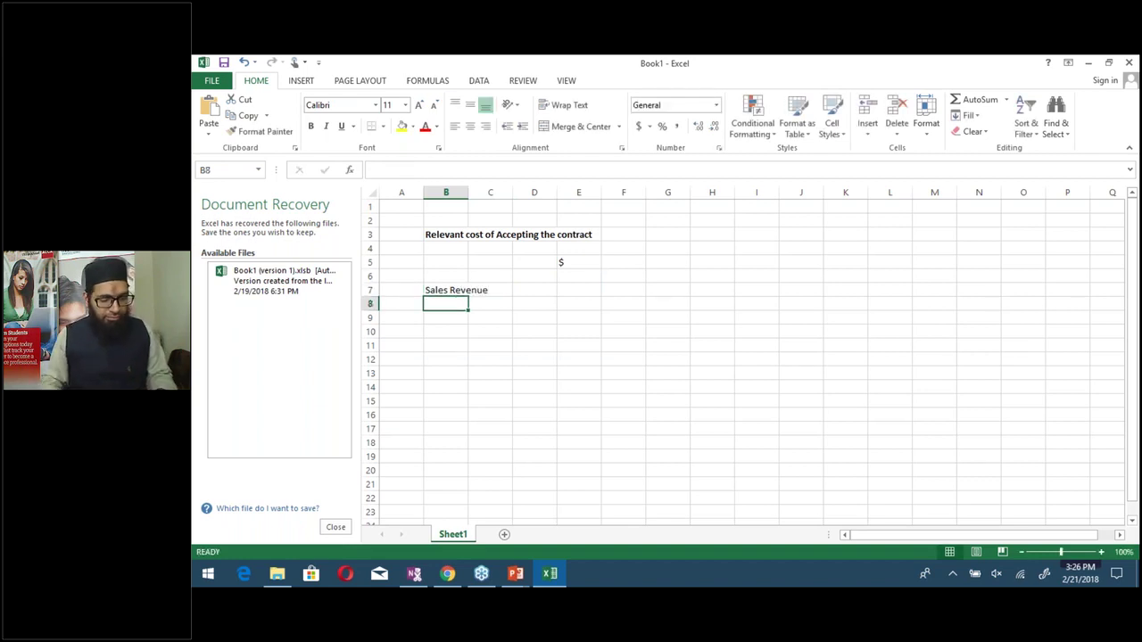
Check the cost items on the PowerPoint slide and enter the labels "Material X" in B8 and "Material Z" in B9
{"action": "key", "text": "alt+Tab"}
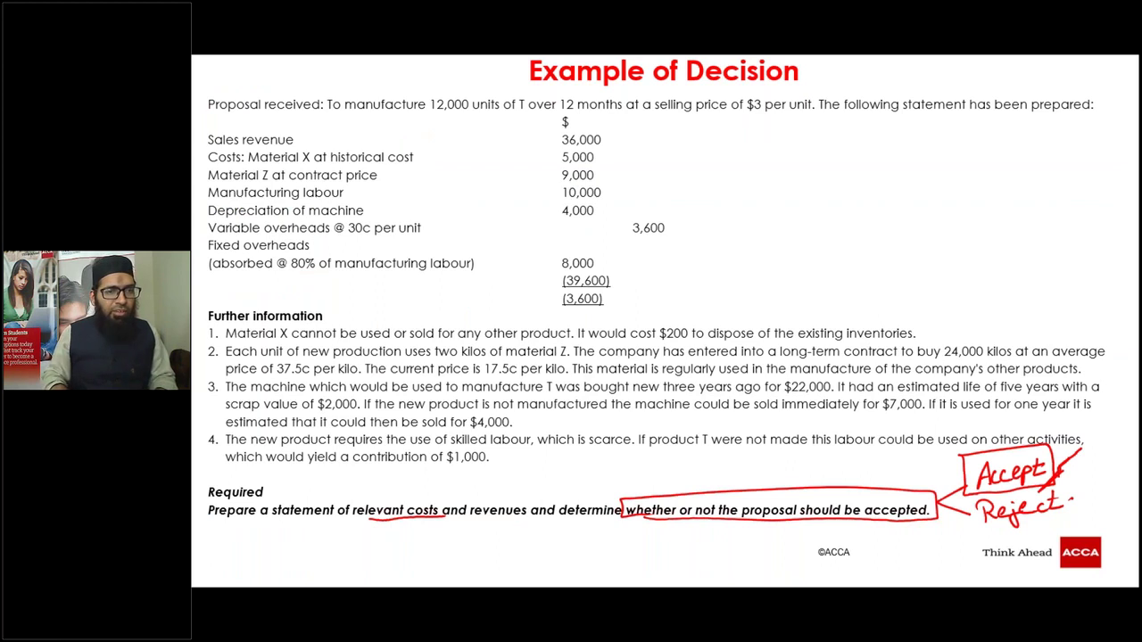
{"action": "key", "text": "alt+Tab"}
{"action": "type", "text": "Material X"}
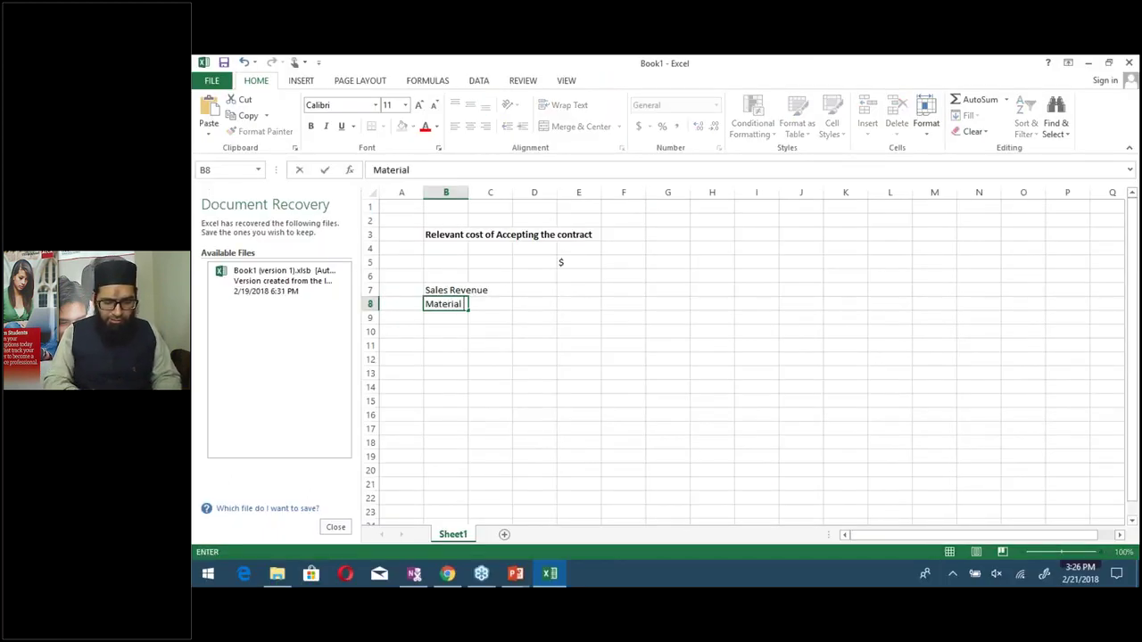
{"action": "key", "text": "Return"}
{"action": "type", "text": "Material Z"}
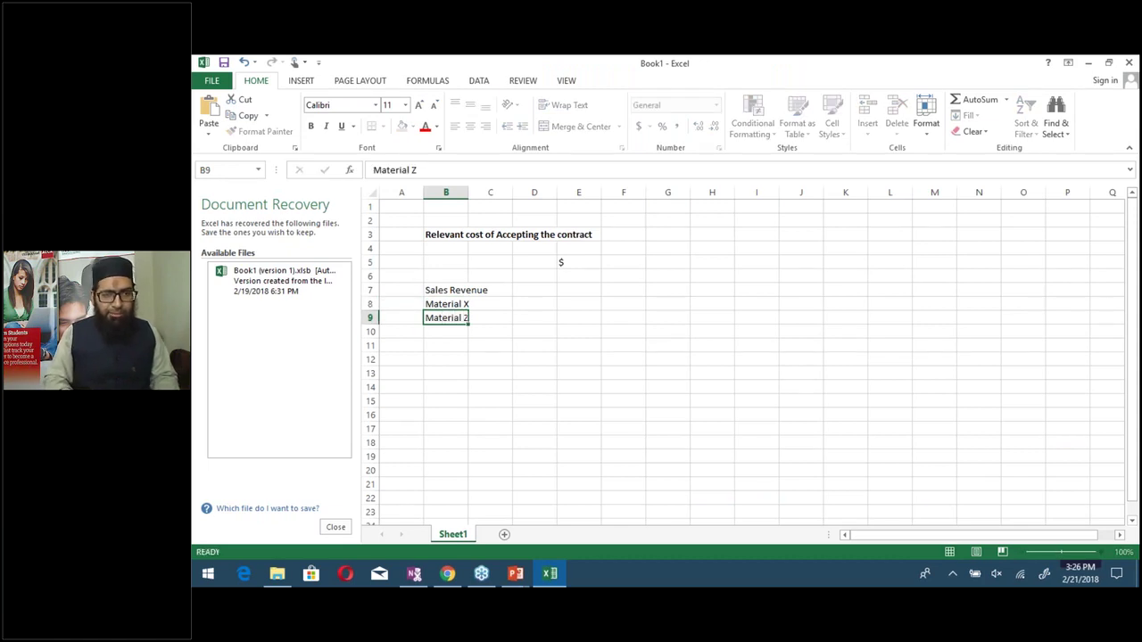
{"action": "key", "text": "Return"}
Consult the PowerPoint slide again and enter the labels "Labour" in B10 and "Dep of Machine" in B11
{"action": "key", "text": "alt+Tab"}
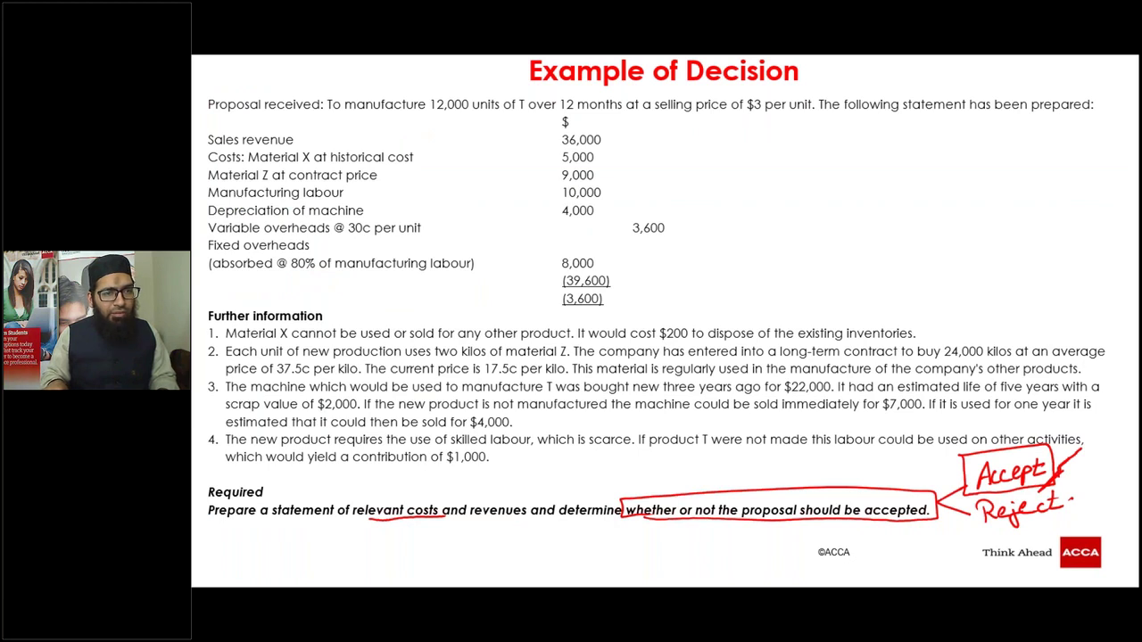
{"action": "key", "text": "alt+Tab"}
{"action": "type", "text": "La"}
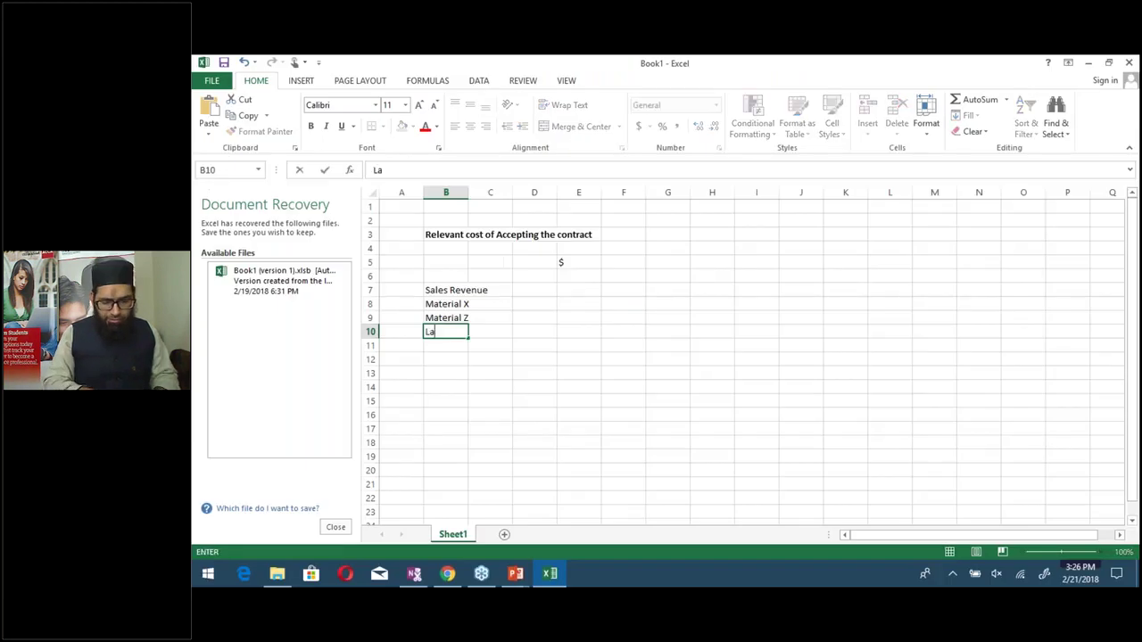
{"action": "type", "text": "bour"}
{"action": "key", "text": "Return"}
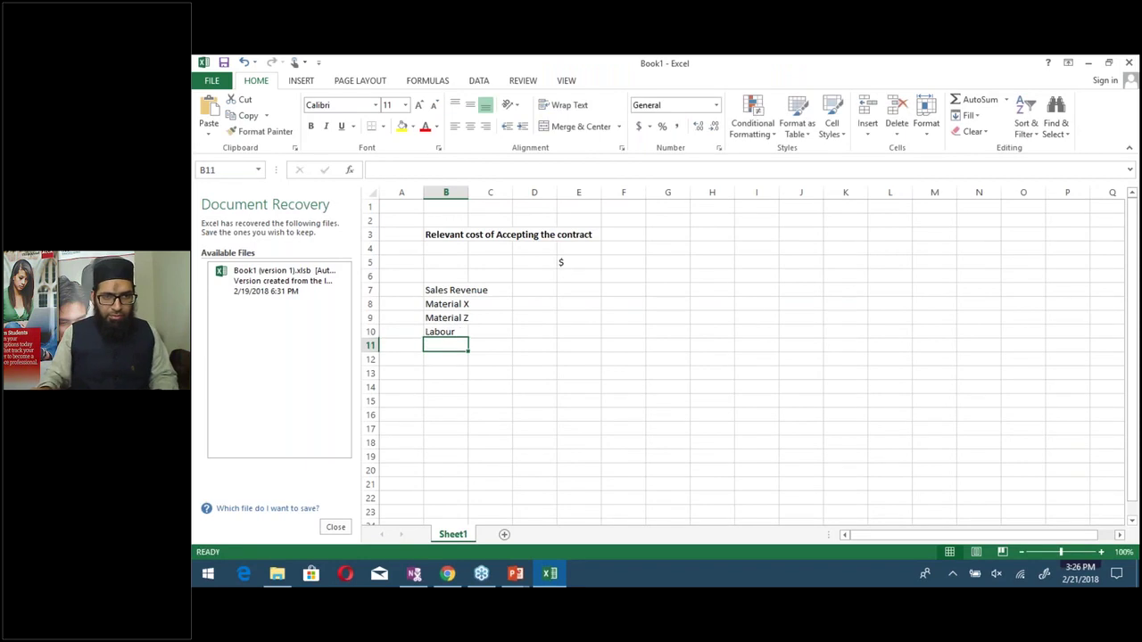
{"action": "type", "text": "De"}
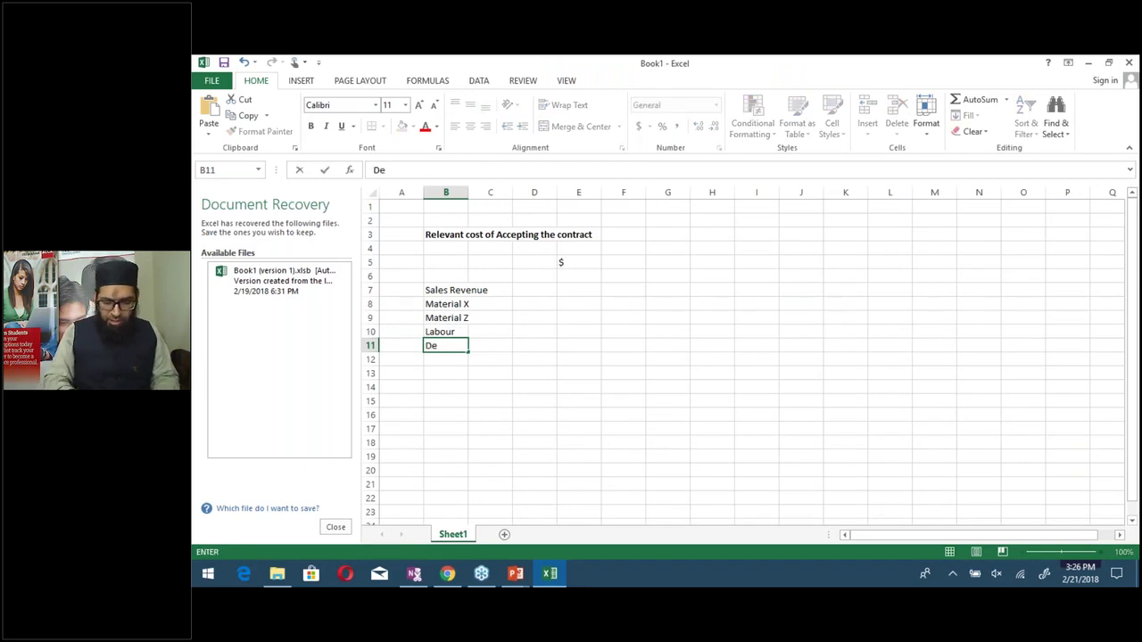
{"action": "type", "text": "p of M"}
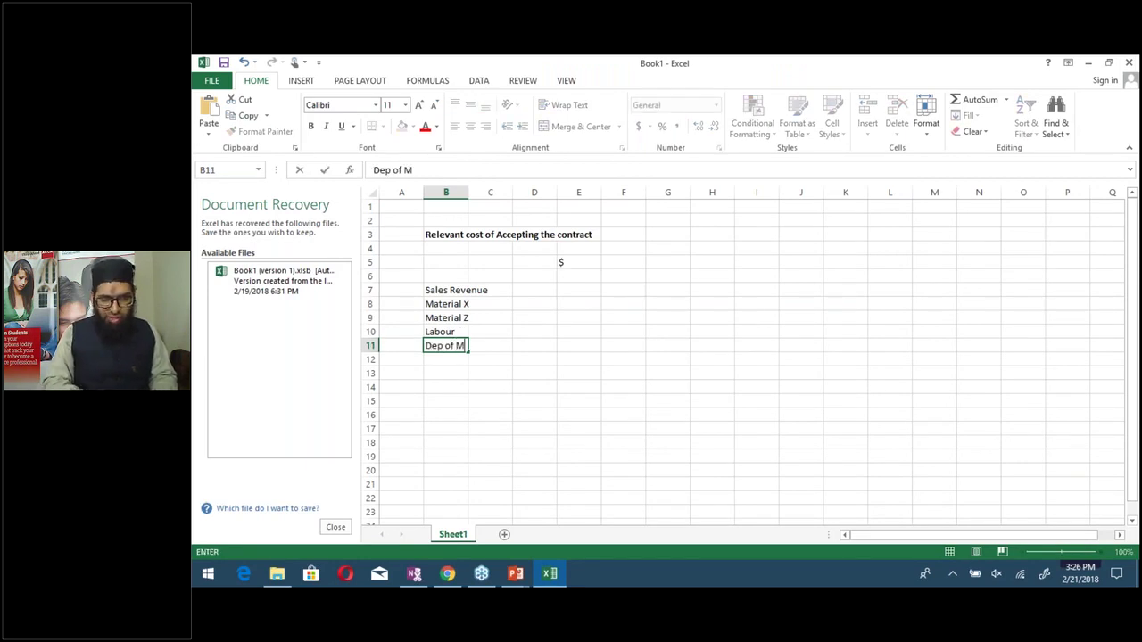
{"action": "type", "text": "achine"}
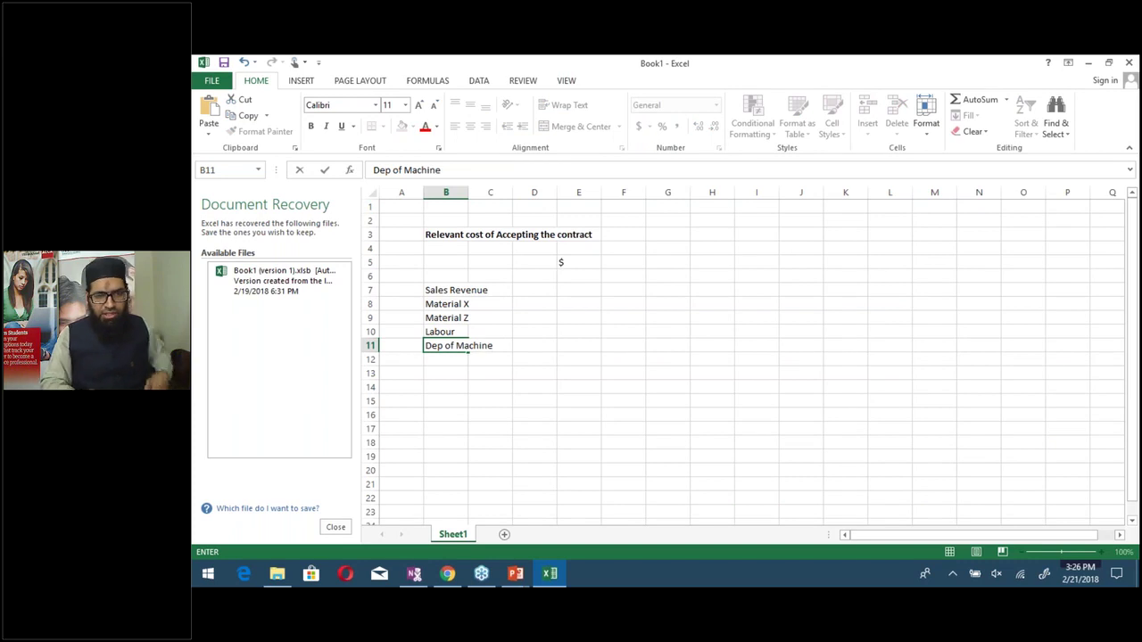
{"action": "key", "text": "Return"}
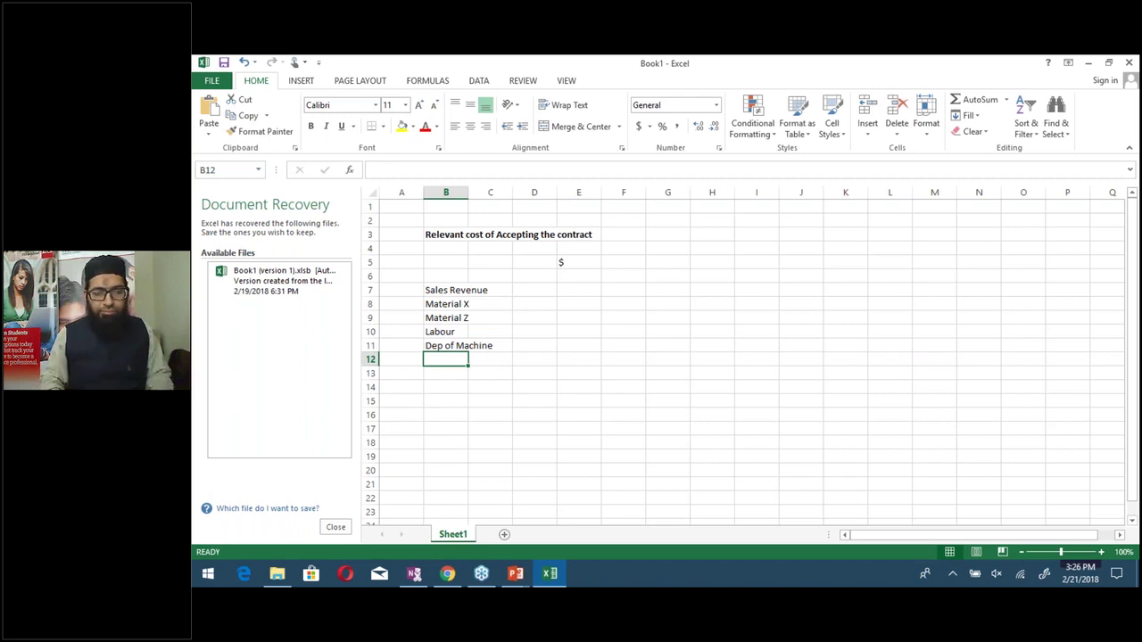
Add the overhead labels from the PowerPoint slide: "Variable Oh" in B12 and "fixed Oh" in B13
{"action": "key", "text": "alt+Tab"}
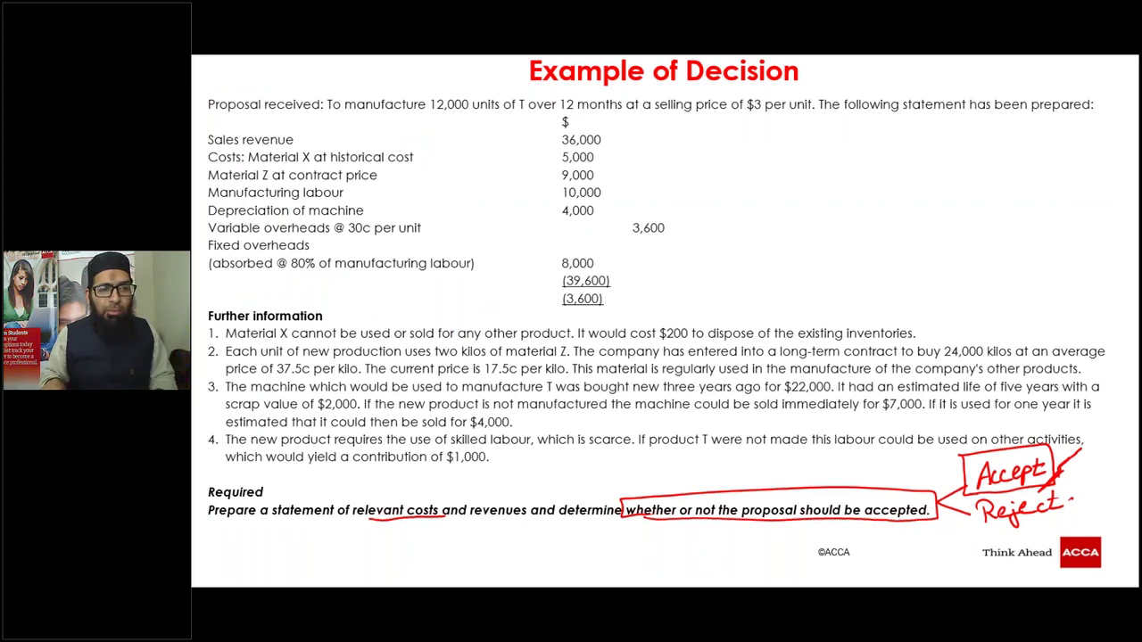
{"action": "key", "text": "alt+Tab"}
{"action": "type", "text": "Vari"}
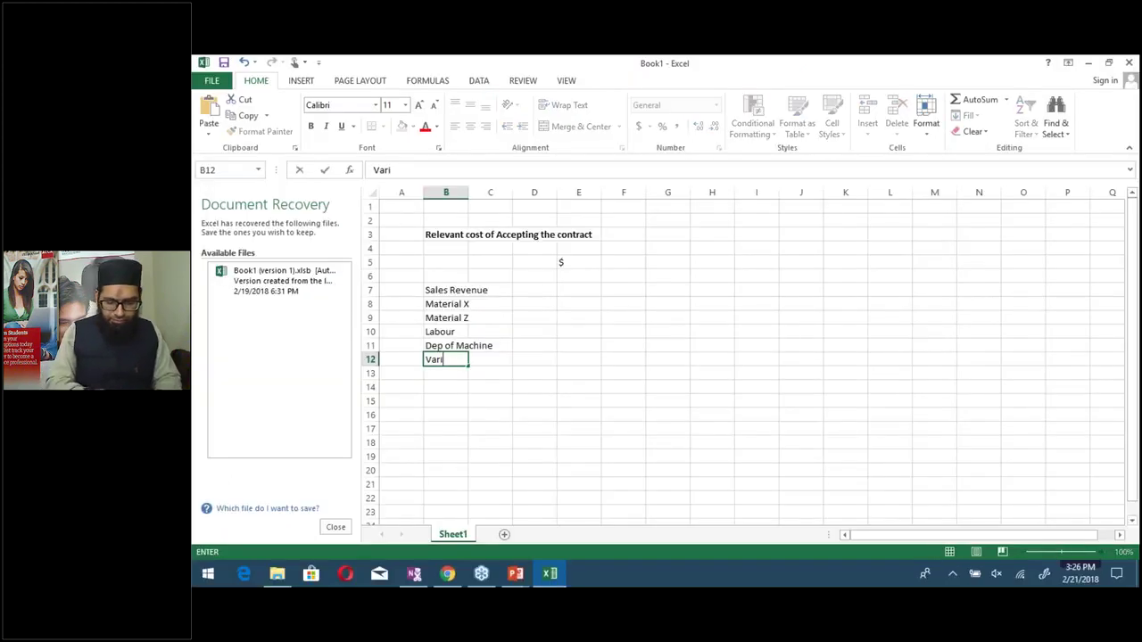
{"action": "type", "text": "able Oh"}
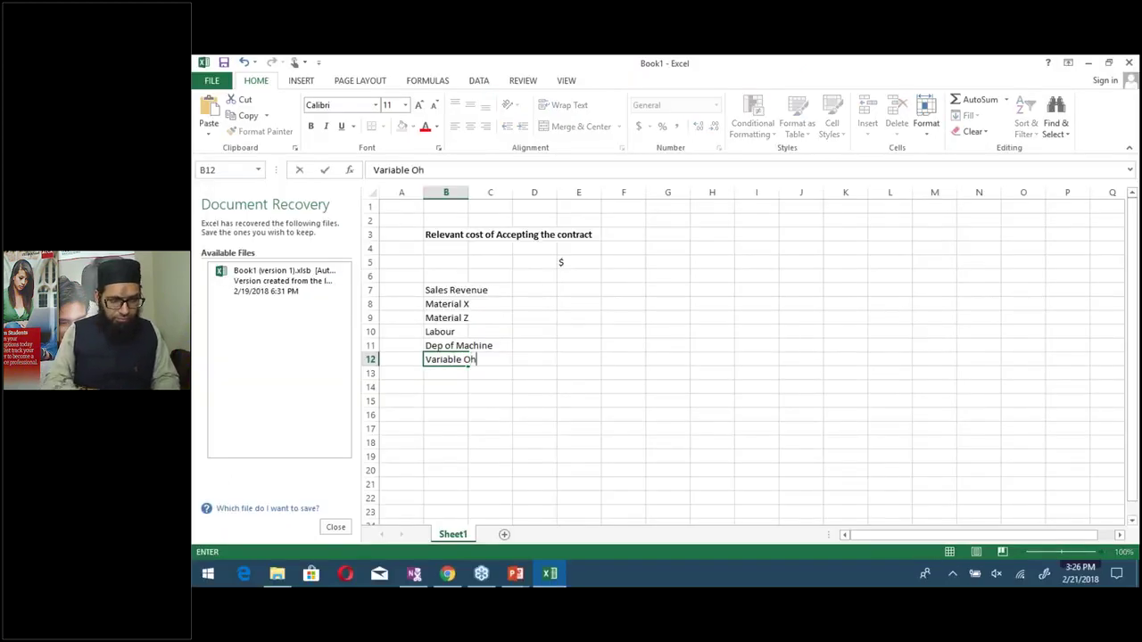
{"action": "key", "text": "Return"}
{"action": "key", "text": "alt+Tab"}
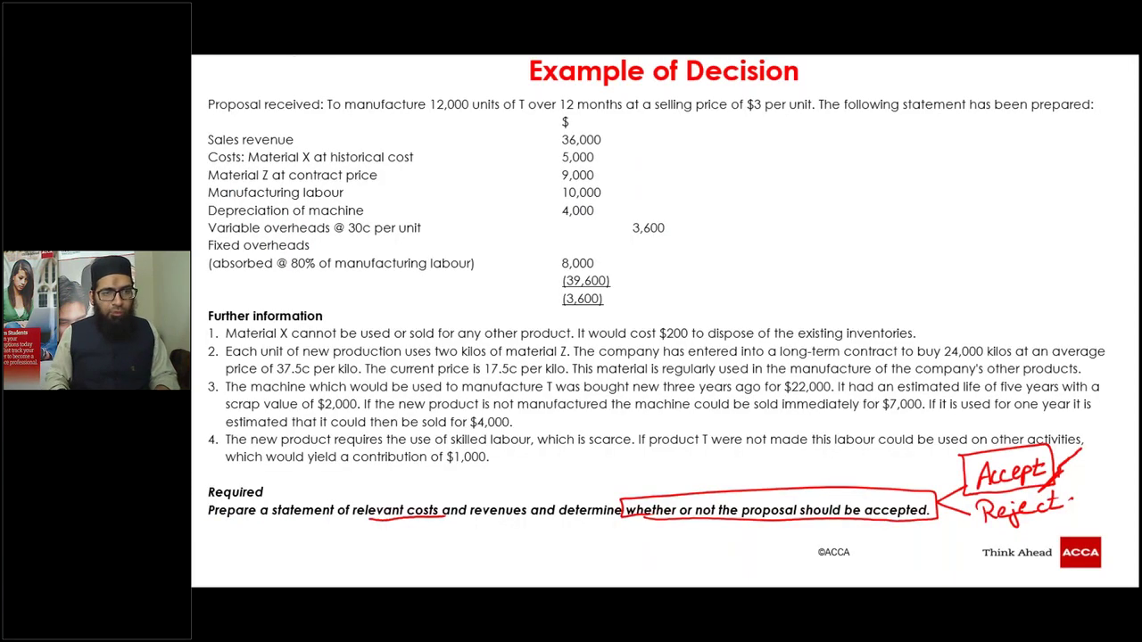
{"action": "key", "text": "alt+Tab"}
{"action": "type", "text": "fixe"}
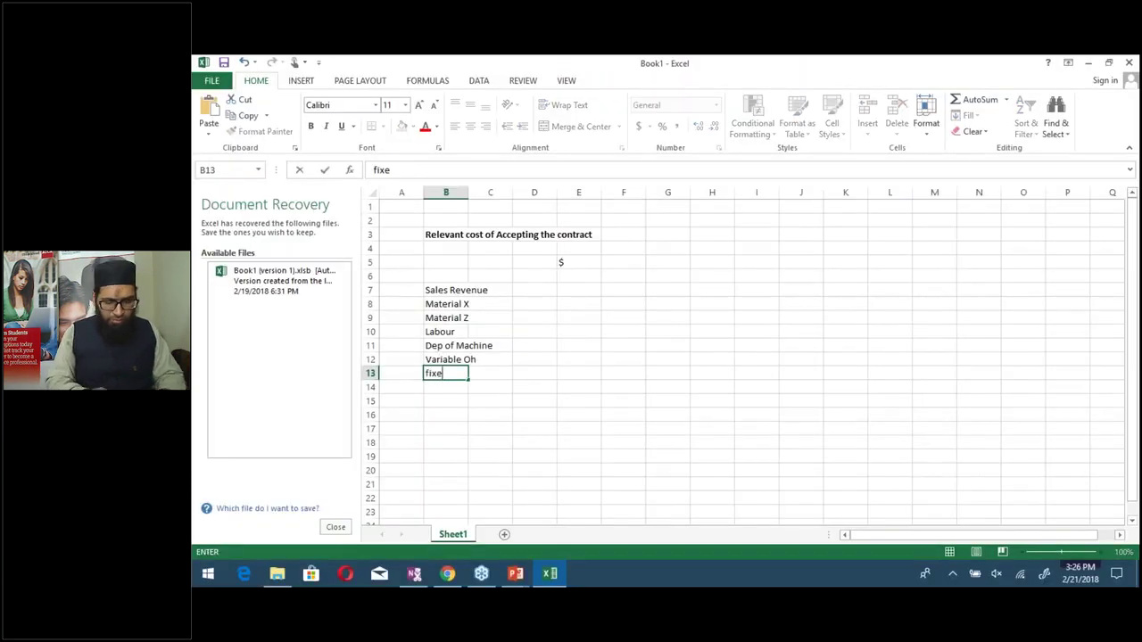
{"action": "type", "text": "d Oh"}
{"action": "key", "text": "Return"}
Check the sales revenue on the PowerPoint slide and enter 36000 as the Sales Revenue amount in cell E7
{"action": "left_click", "coordinate": [446, 358]}
{"action": "key", "text": "Up"}
{"action": "key", "text": "Up"}
{"action": "key", "text": "Up"}
{"action": "key", "text": "Up"}
{"action": "key", "text": "Up"}
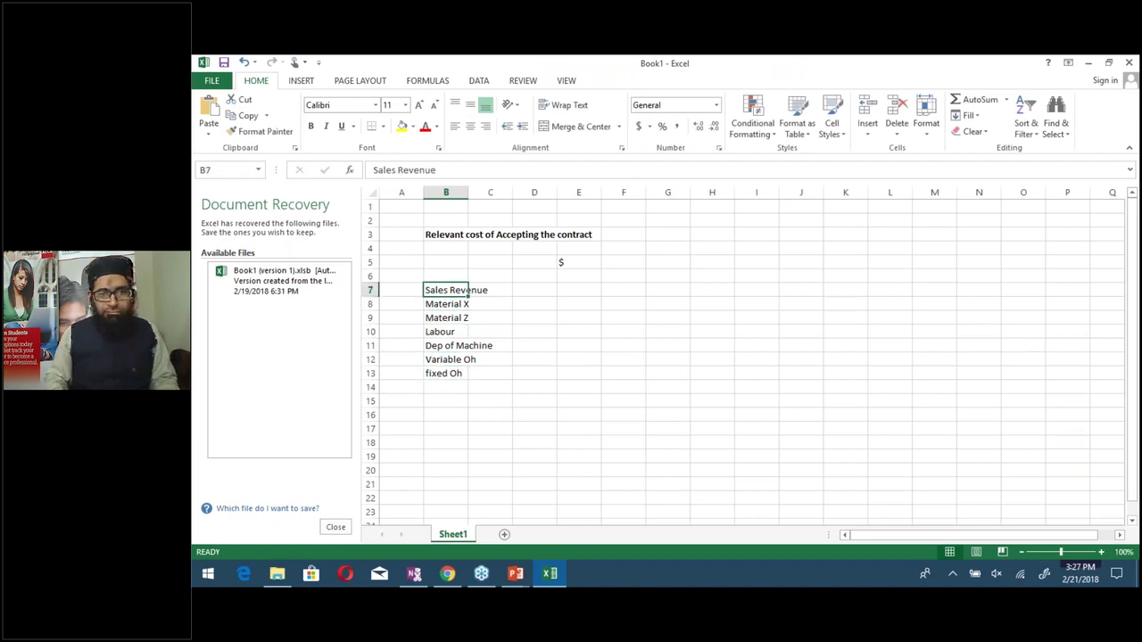
{"action": "left_click", "coordinate": [578, 289]}
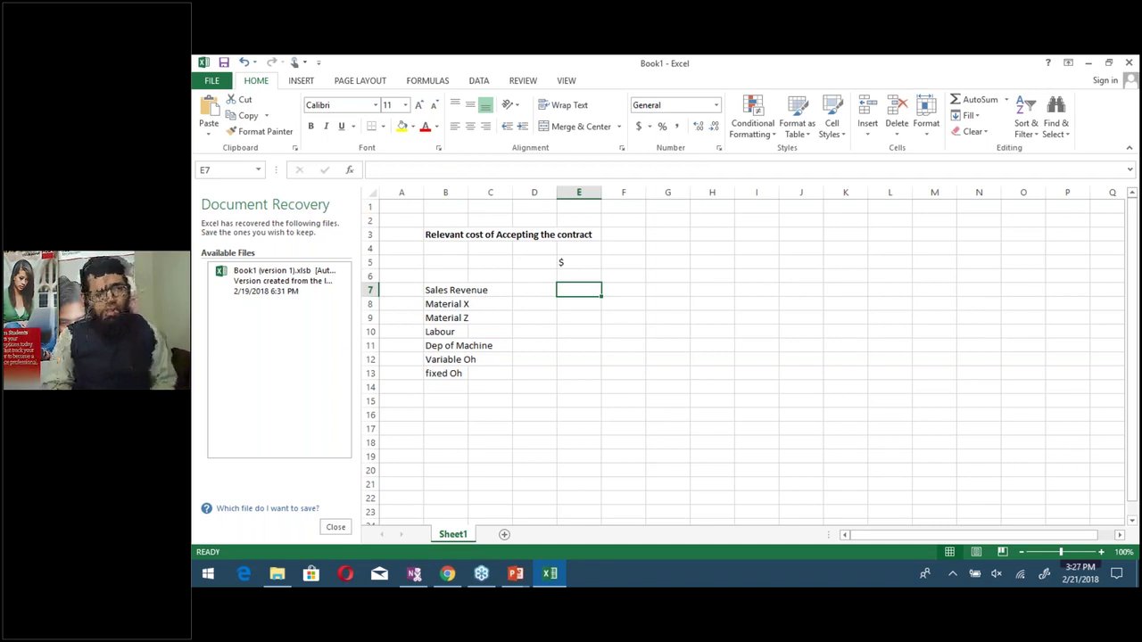
{"action": "key", "text": "alt+Tab"}
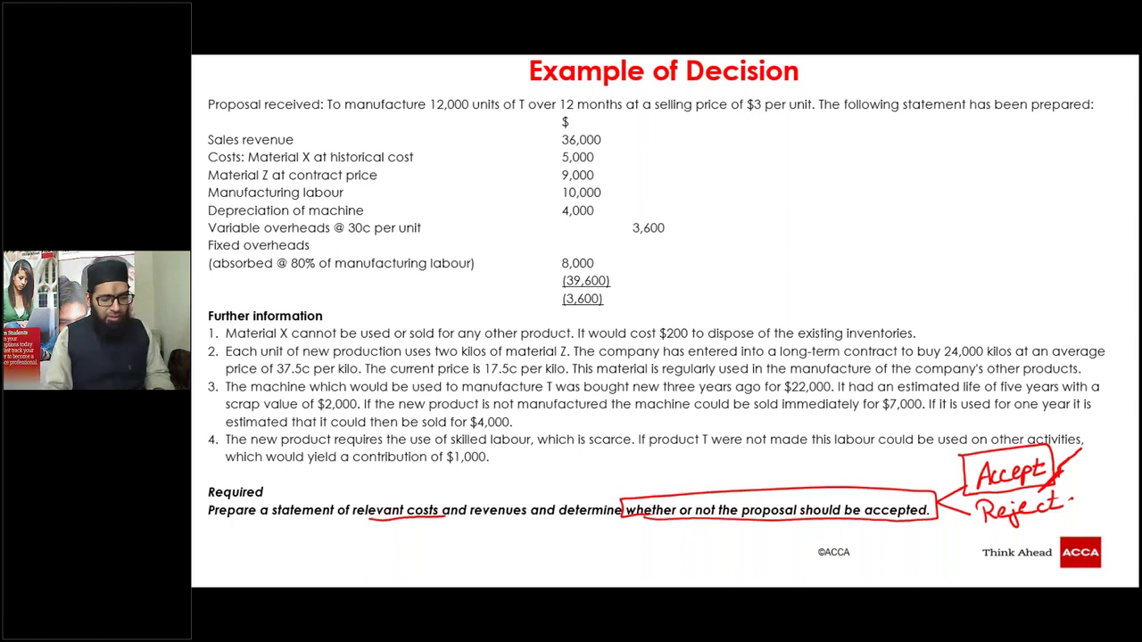
{"action": "key", "text": "alt+Tab"}
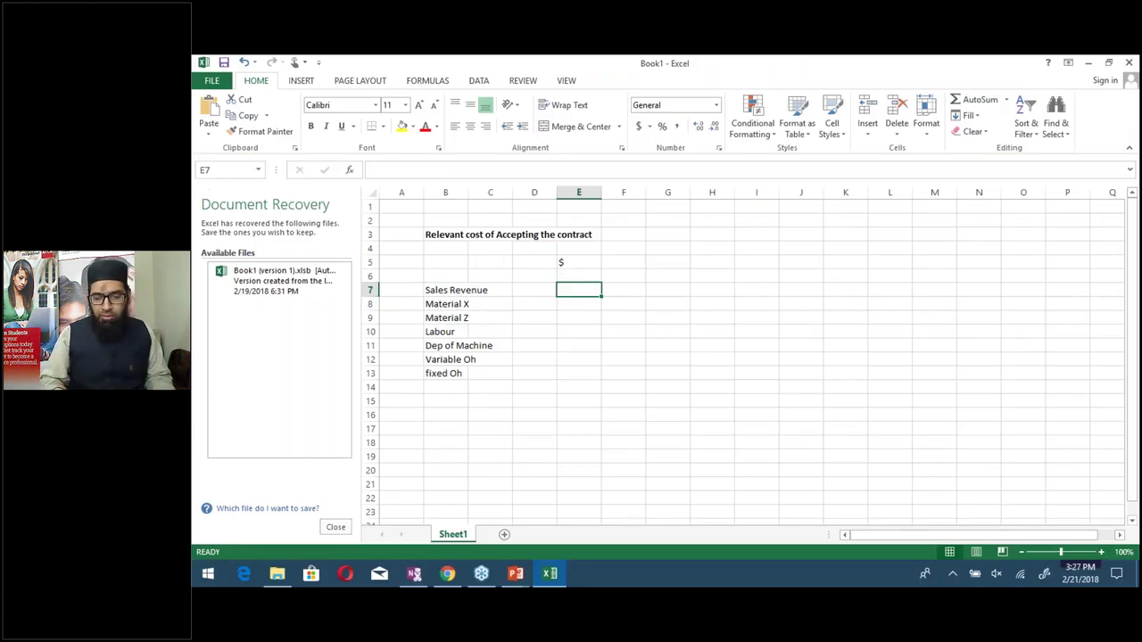
{"action": "type", "text": "="}
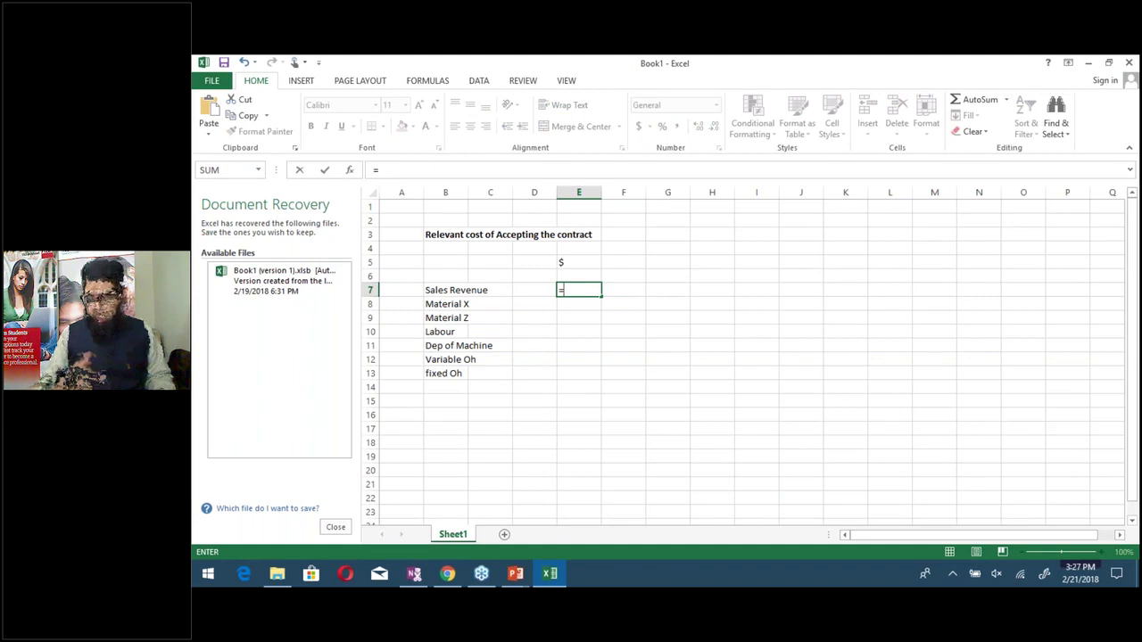
{"action": "key", "text": "alt+Tab"}
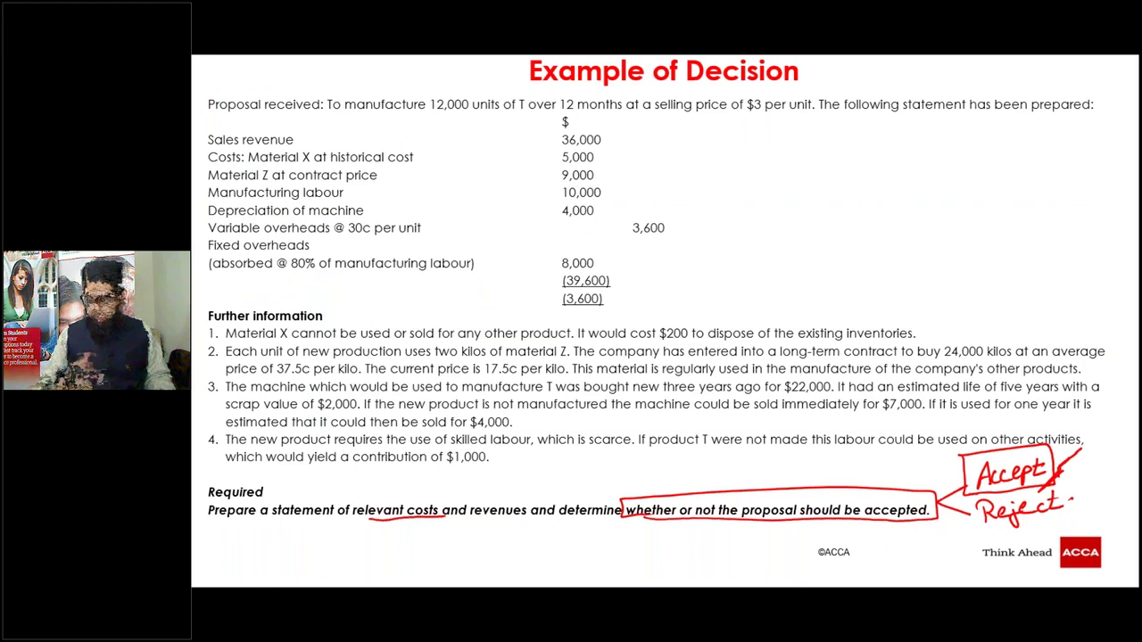
{"action": "key", "text": "alt+Tab"}
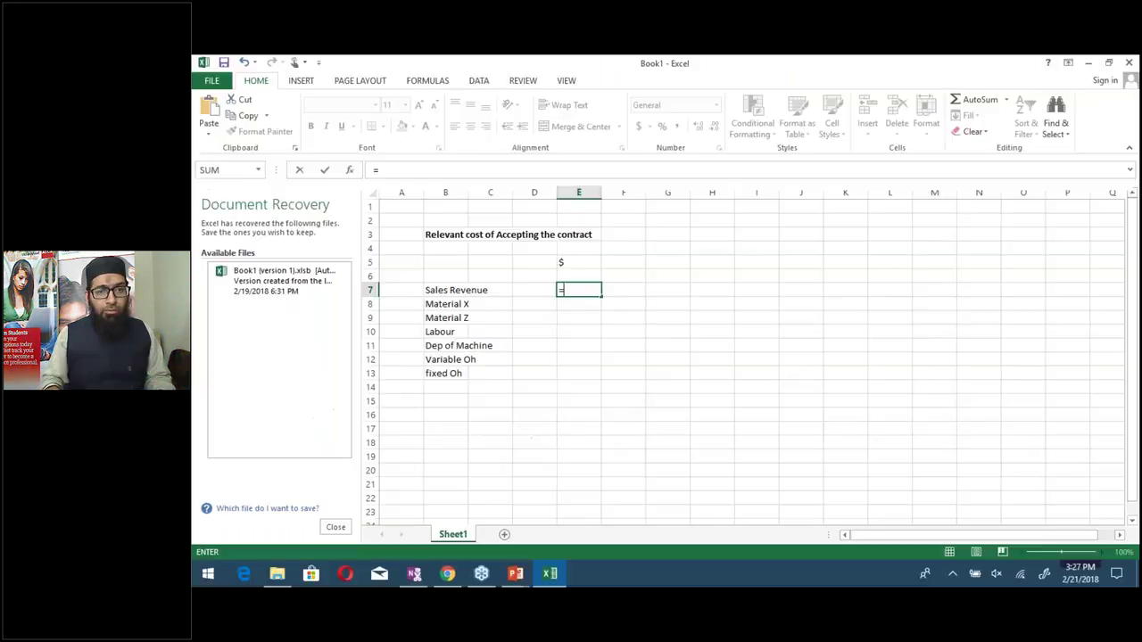
{"action": "key", "text": "BackSpace"}
{"action": "type", "text": "36000"}
{"action": "key", "text": "Return"}
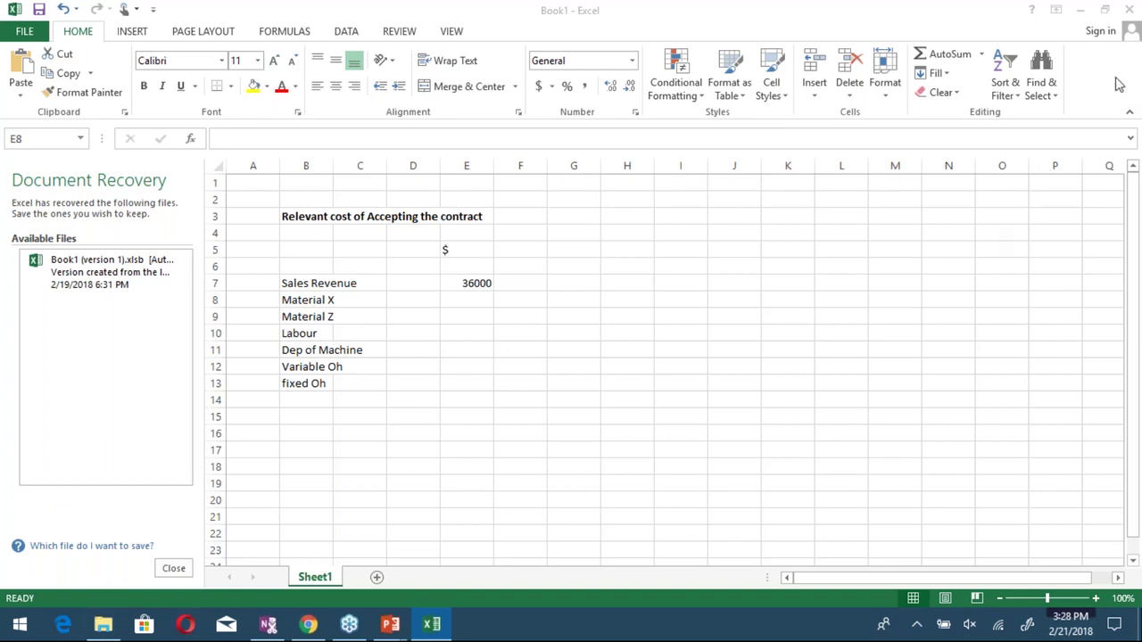
Select the Material X amount cell E8 and consult the cost information on the PowerPoint slide
{"action": "left_click", "coordinate": [459, 306]}
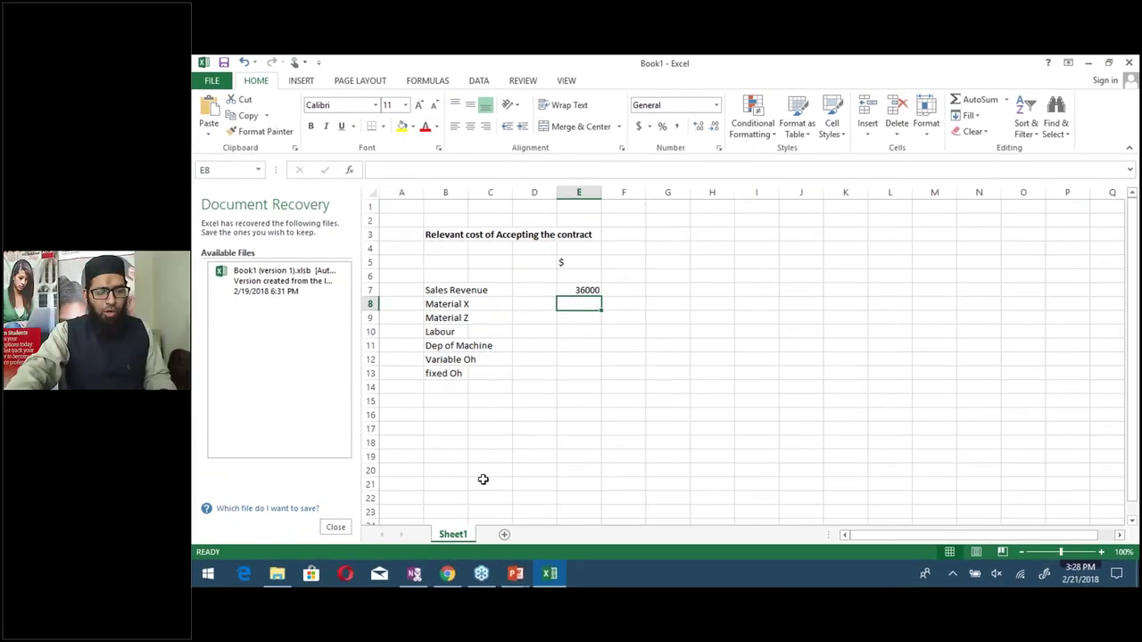
{"action": "key", "text": "alt+Tab"}
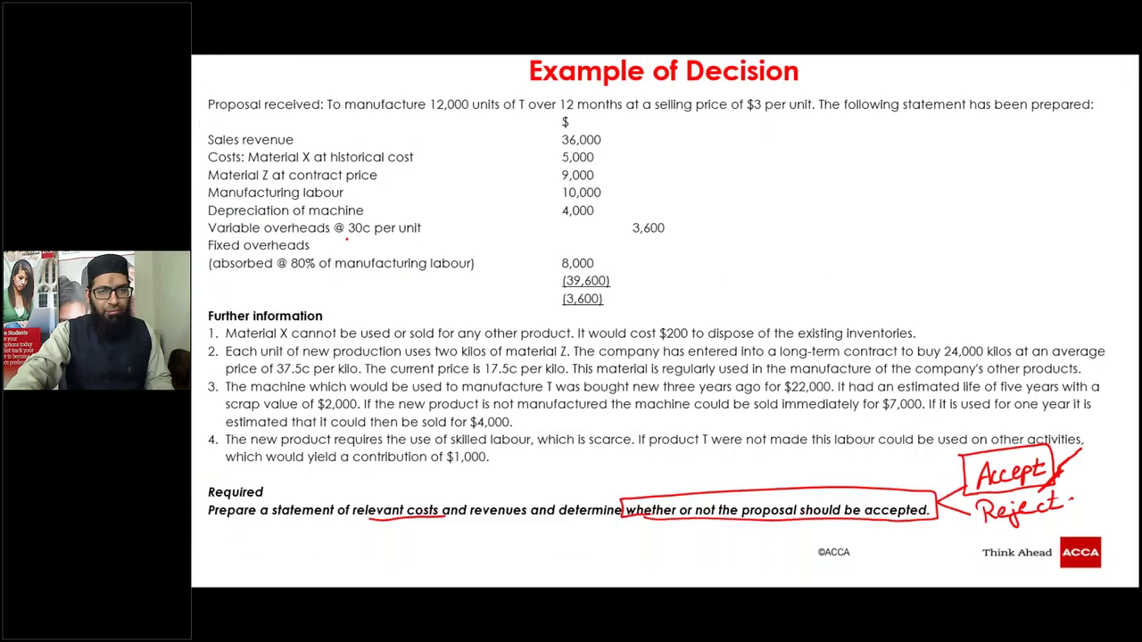
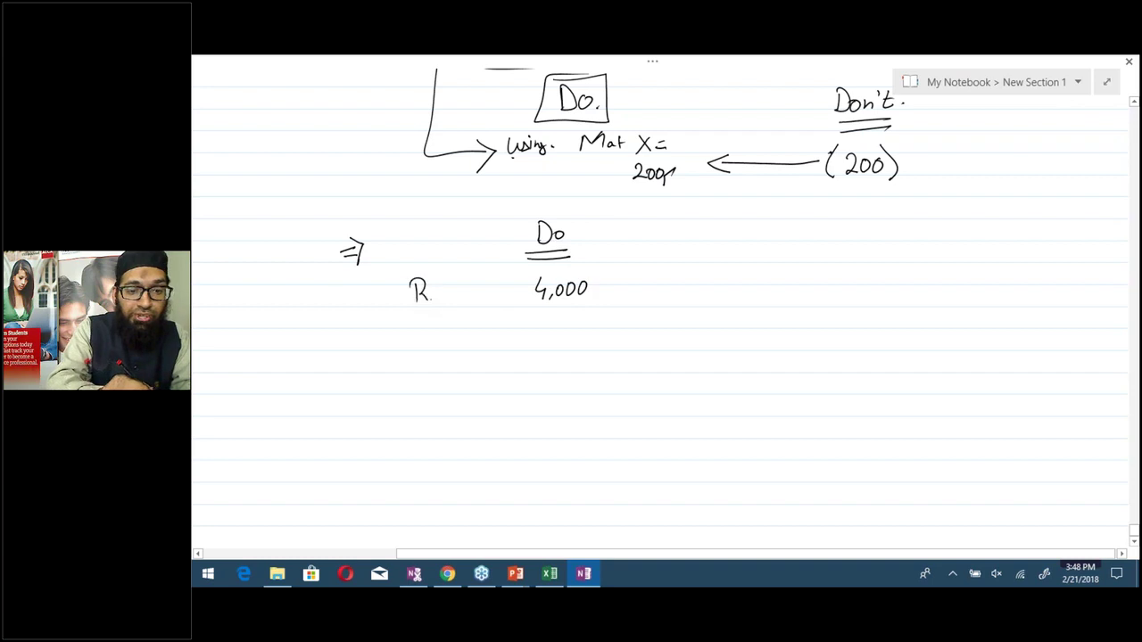
Finish the handwritten receipt label beside 4,000 in the OneNote page and write an underlined "Don't" heading with 7,000 below it
{"action": "left_click_drag", "start_coordinate": [458, 296], "coordinate": [472, 292]}
{"action": "left_click_drag", "start_coordinate": [478, 287], "coordinate": [478, 298]}
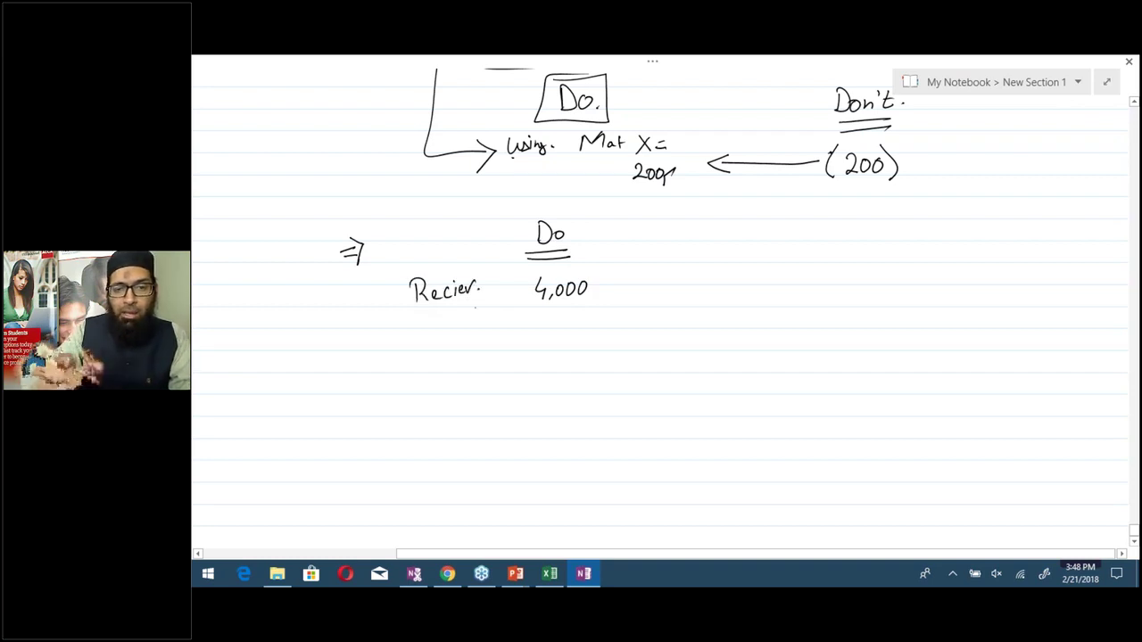
{"action": "mouse_move", "coordinate": [809, 222]}
{"action": "left_mouse_down"}
{"action": "mouse_move", "coordinate": [809, 239]}
{"action": "mouse_move", "coordinate": [857, 238]}
{"action": "mouse_move", "coordinate": [823, 301]}
{"action": "mouse_move", "coordinate": [853, 286]}
{"action": "left_mouse_up"}
{"action": "left_click", "coordinate": [838, 234]}
{"action": "left_click_drag", "start_coordinate": [864, 284], "coordinate": [863, 284]}
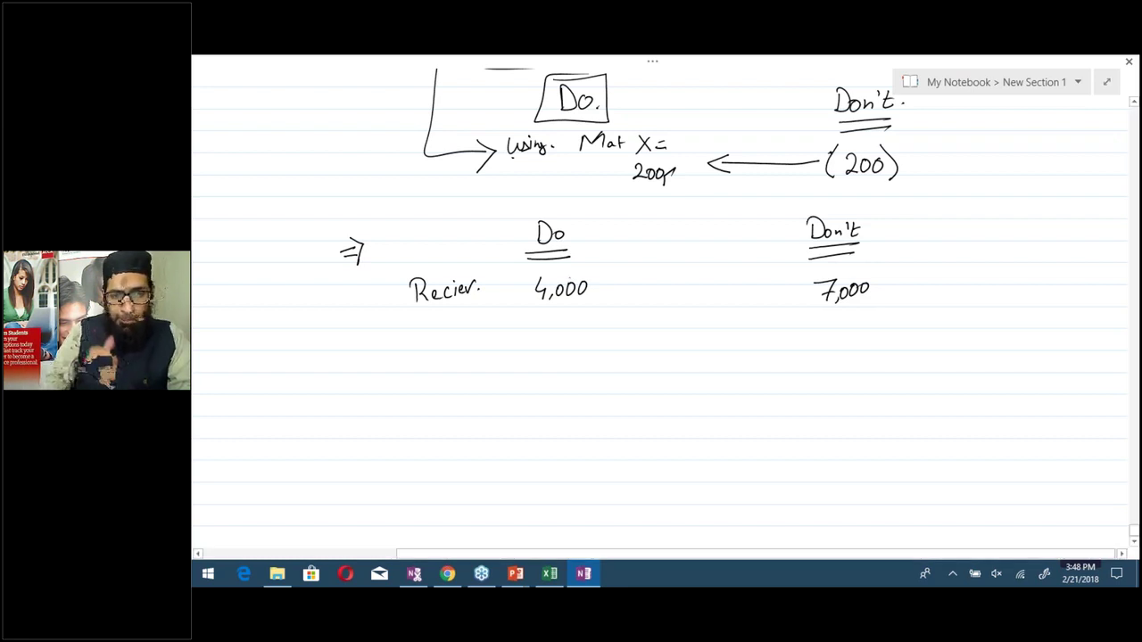
Draw boxes around 4,000 and 7,000, mark the "Do" heading with a stroke, and draw an arrow from 7,000 towards the "Do" column
{"action": "mouse_move", "coordinate": [533, 277]}
{"action": "left_mouse_down"}
{"action": "mouse_move", "coordinate": [598, 262]}
{"action": "mouse_move", "coordinate": [584, 305]}
{"action": "mouse_move", "coordinate": [517, 280]}
{"action": "mouse_move", "coordinate": [551, 269]}
{"action": "left_mouse_up"}
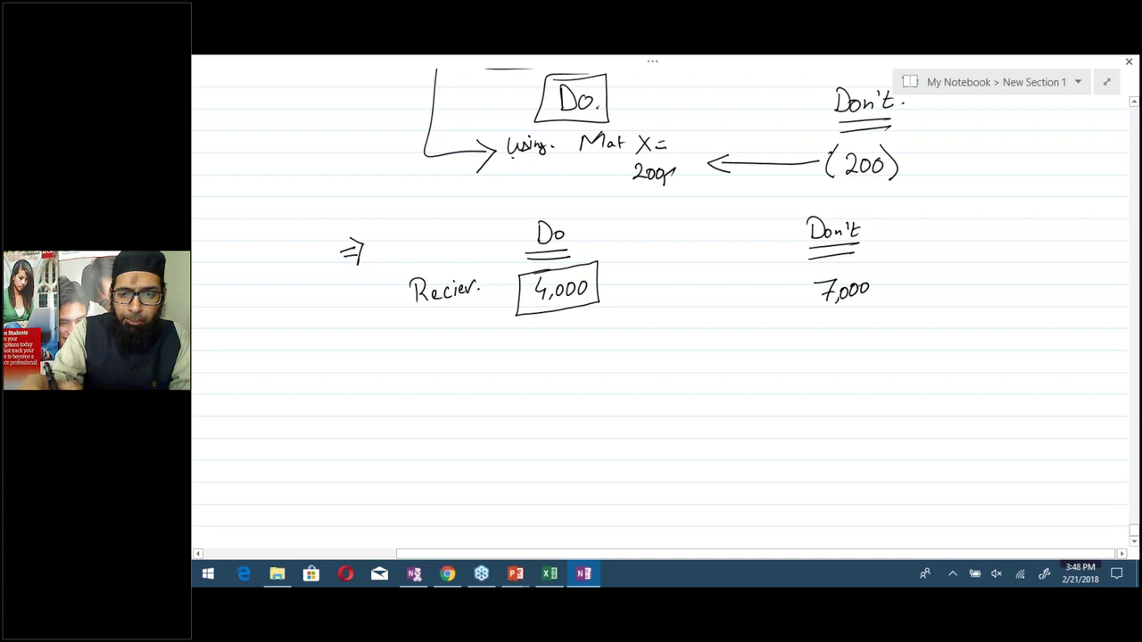
{"action": "mouse_move", "coordinate": [813, 273]}
{"action": "left_mouse_down"}
{"action": "mouse_move", "coordinate": [854, 270]}
{"action": "mouse_move", "coordinate": [888, 312]}
{"action": "mouse_move", "coordinate": [801, 287]}
{"action": "mouse_move", "coordinate": [815, 272]}
{"action": "left_mouse_up"}
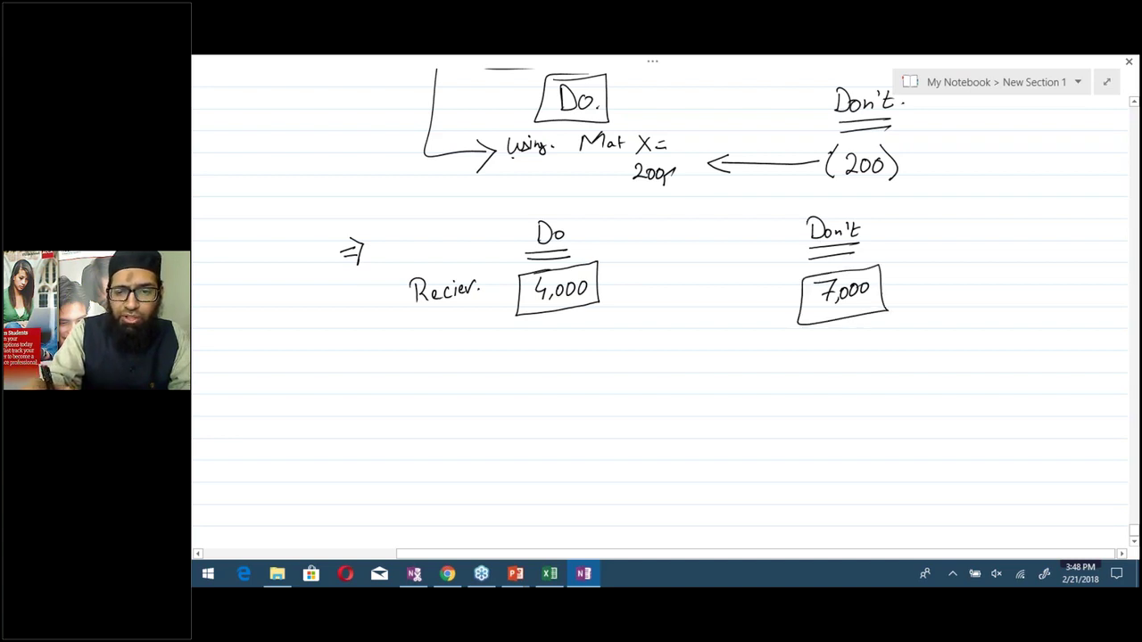
{"action": "left_click_drag", "start_coordinate": [578, 232], "coordinate": [610, 200]}
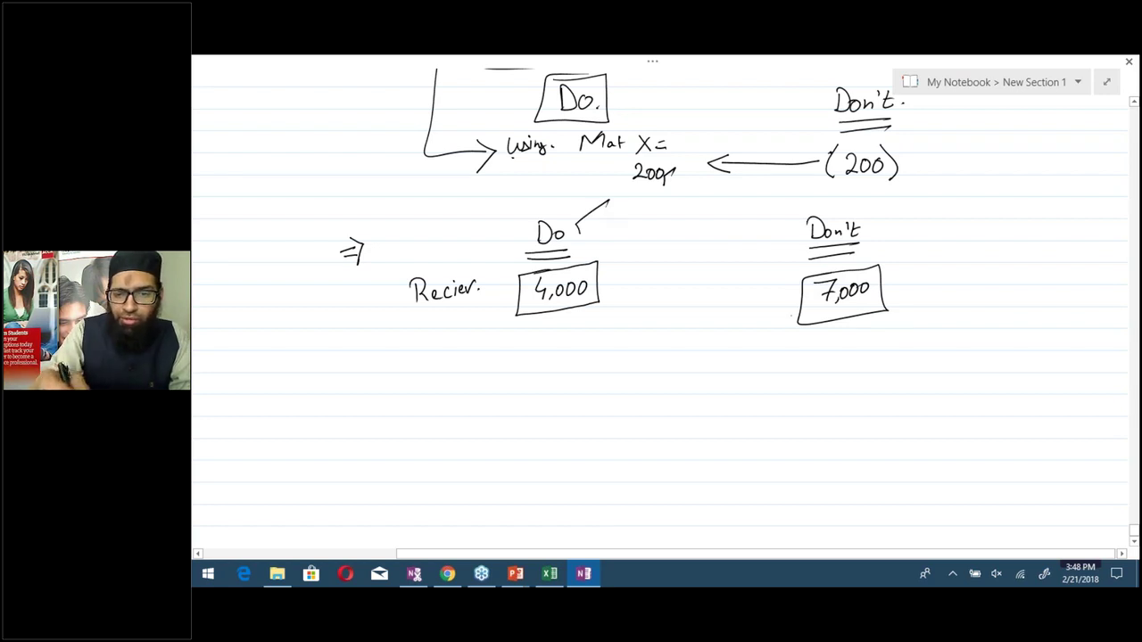
{"action": "left_click_drag", "start_coordinate": [798, 314], "coordinate": [623, 323]}
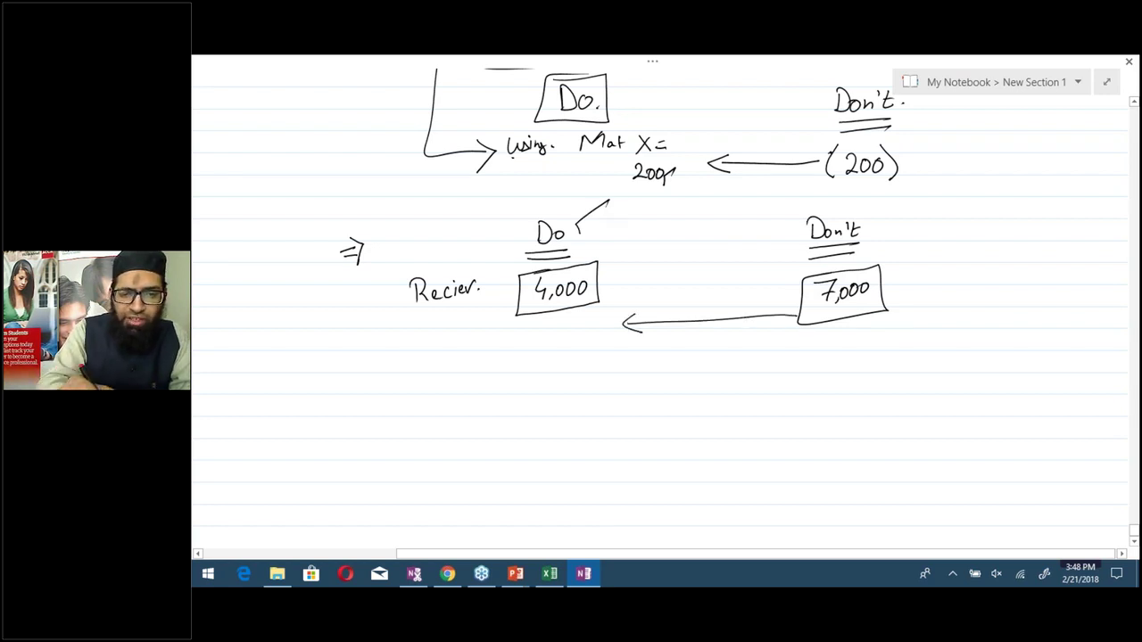
Handwrite the "O.C" row with (7,000) under 4,000, rule it off, and write the double-underlined net result (3,000)
{"action": "mouse_move", "coordinate": [540, 325]}
{"action": "left_mouse_down"}
{"action": "mouse_move", "coordinate": [550, 346]}
{"action": "mouse_move", "coordinate": [583, 323]}
{"action": "mouse_move", "coordinate": [598, 336]}
{"action": "mouse_move", "coordinate": [534, 355]}
{"action": "left_mouse_up"}
{"action": "mouse_move", "coordinate": [421, 342]}
{"action": "left_mouse_down"}
{"action": "mouse_move", "coordinate": [418, 358]}
{"action": "mouse_move", "coordinate": [422, 342]}
{"action": "mouse_move", "coordinate": [467, 349]}
{"action": "left_mouse_up"}
{"action": "left_click", "coordinate": [434, 350]}
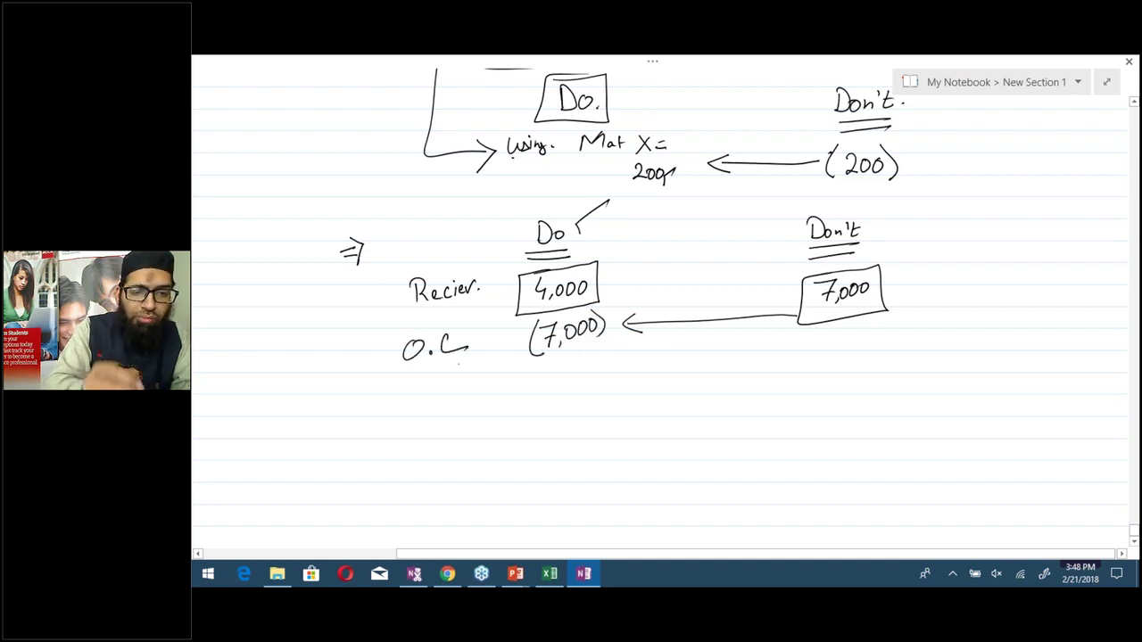
{"action": "left_click_drag", "start_coordinate": [526, 374], "coordinate": [627, 347]}
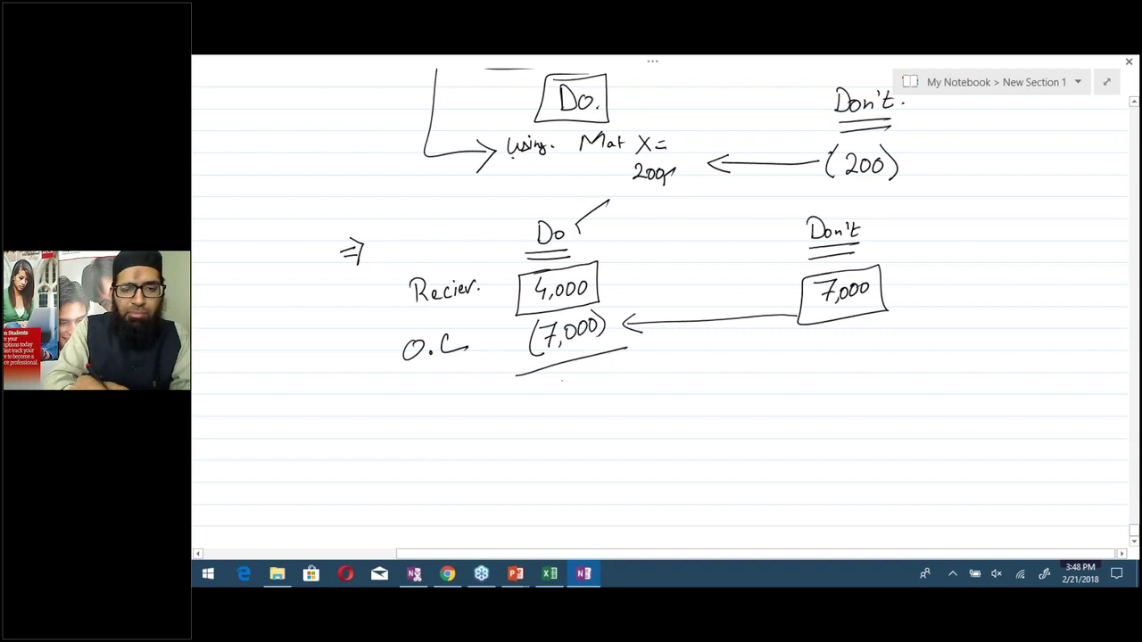
{"action": "mouse_move", "coordinate": [544, 382]}
{"action": "left_mouse_down"}
{"action": "mouse_move", "coordinate": [537, 409]}
{"action": "mouse_move", "coordinate": [610, 378]}
{"action": "left_mouse_up"}
{"action": "left_click_drag", "start_coordinate": [621, 357], "coordinate": [624, 383]}
{"action": "left_click_drag", "start_coordinate": [549, 428], "coordinate": [644, 403]}
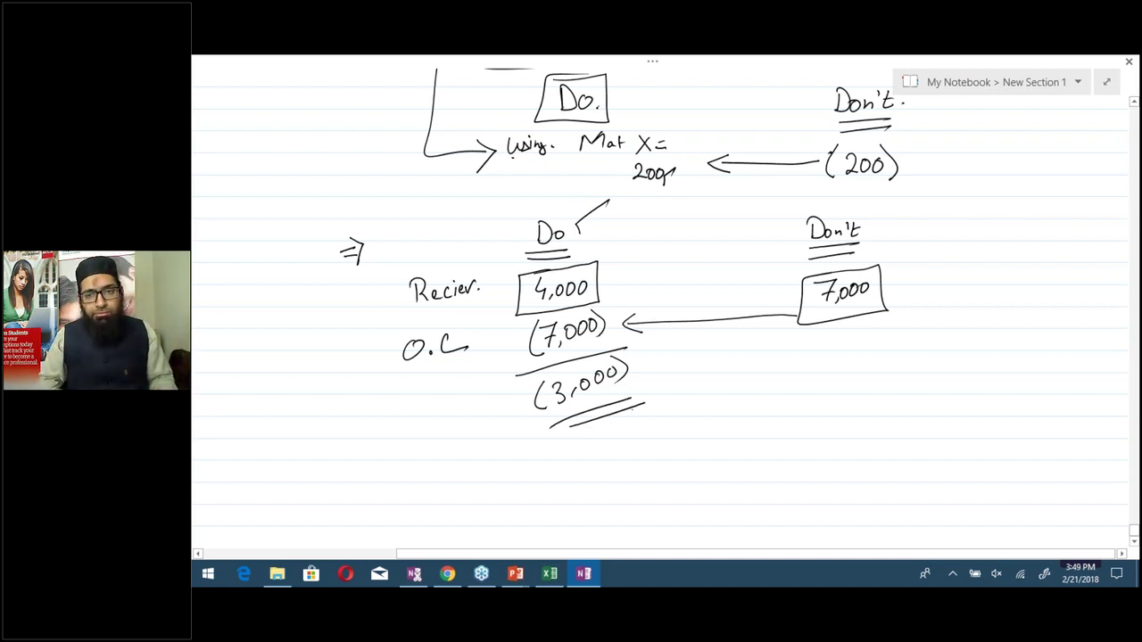
Switch back to the Excel workbook and enter -3000 as the Machine cost amount in cell E14
{"action": "key", "text": "alt+Tab"}
{"action": "key", "text": "alt+Tab"}
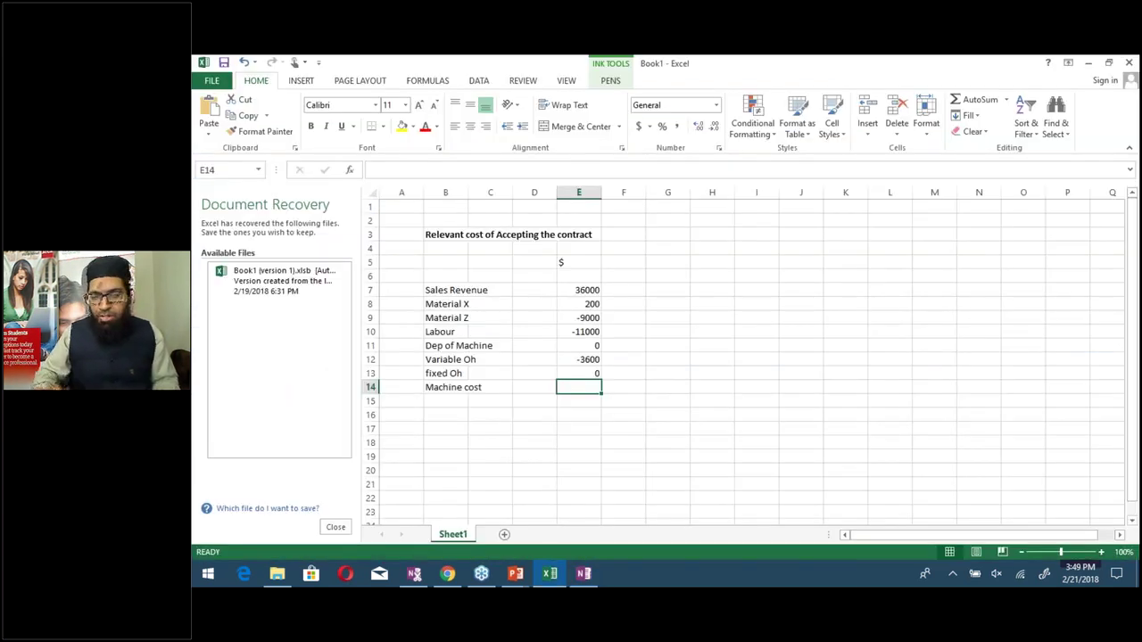
{"action": "type", "text": "-3000"}
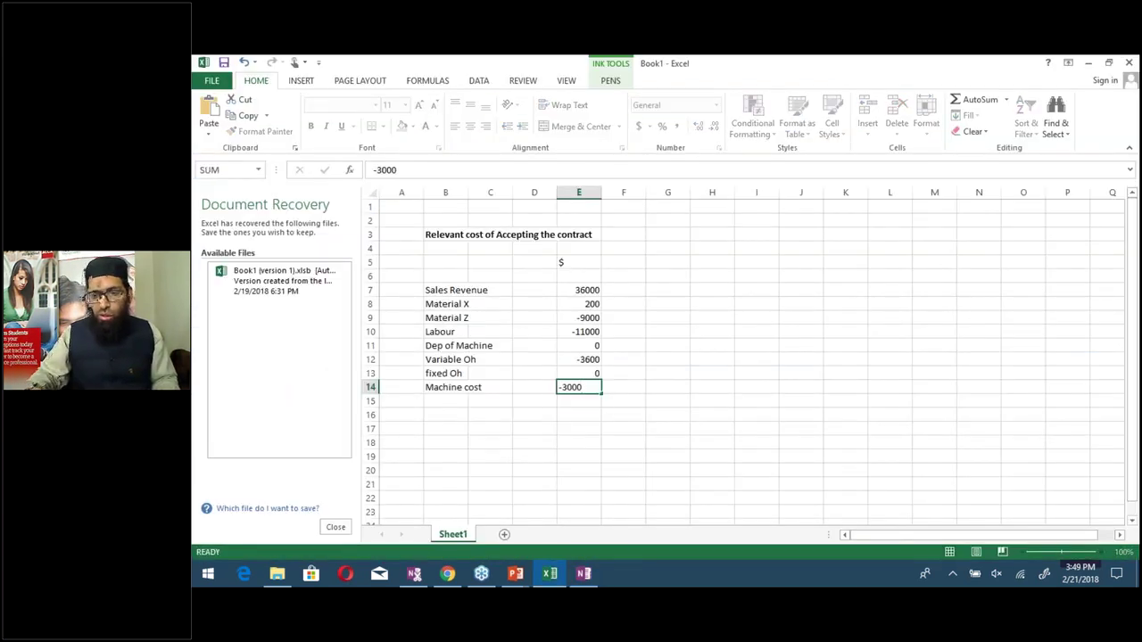
{"action": "key", "text": "Return"}
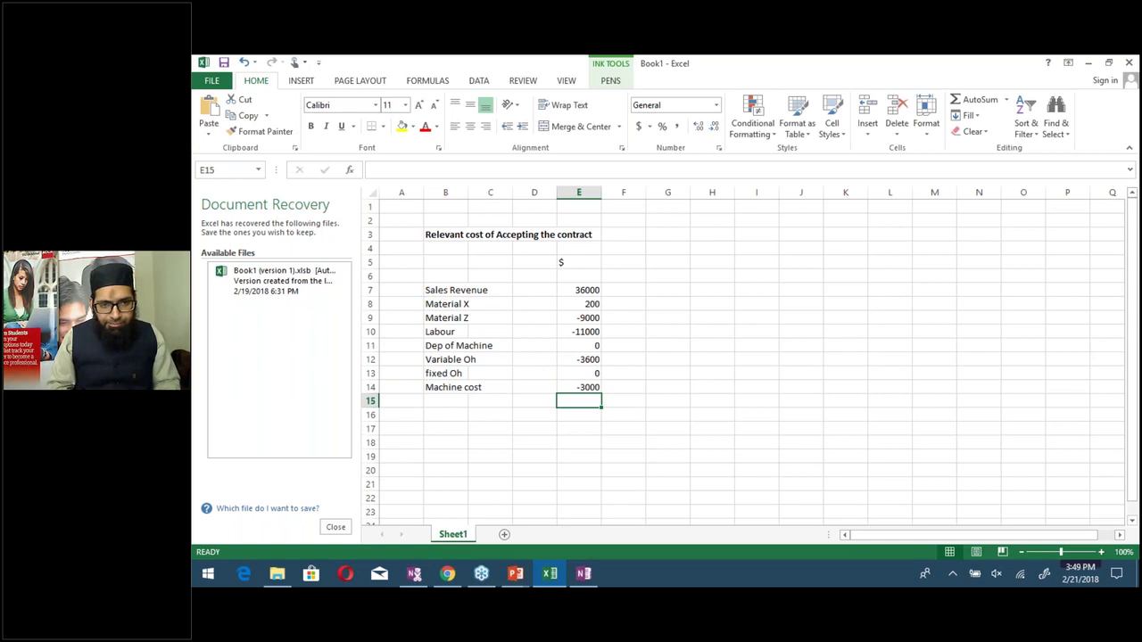
Total the revenue and cost amounts in cell E16 with the formula =SUM(E7:E14)
{"action": "key", "text": "Down"}
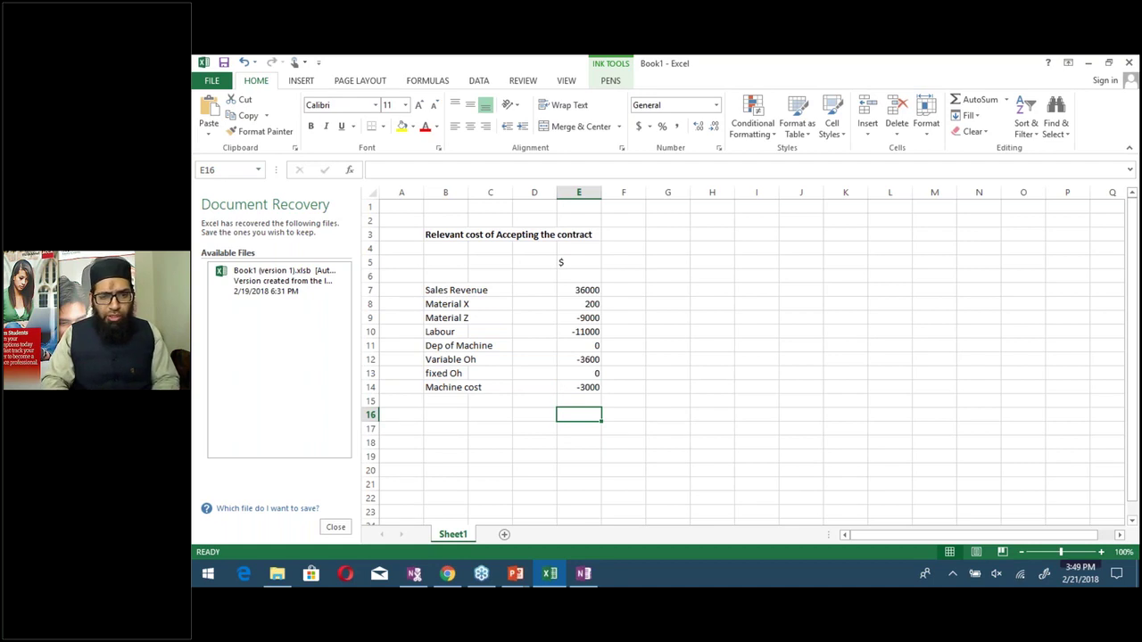
{"action": "type", "text": "=sum("}
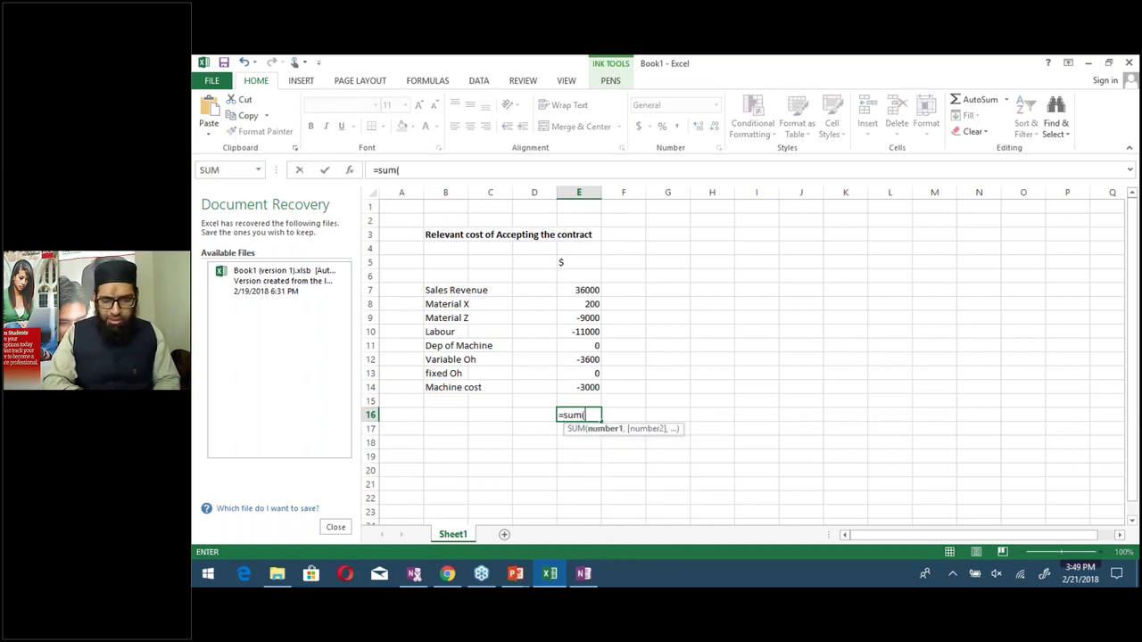
{"action": "left_click_drag", "start_coordinate": [580, 387], "coordinate": [579, 290]}
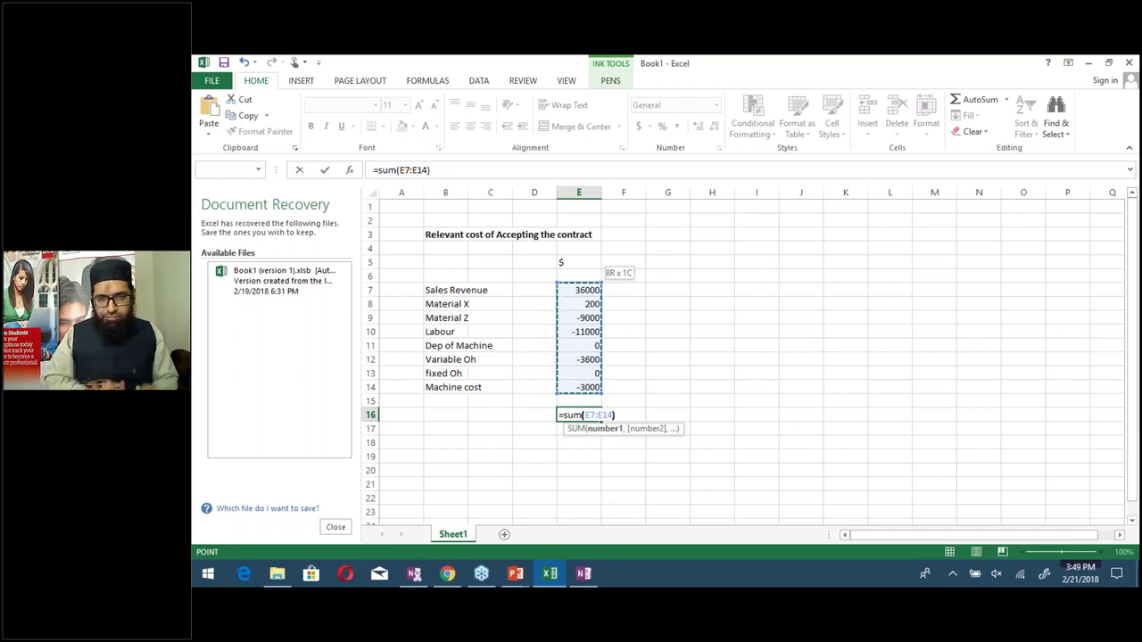
{"action": "type", "text": ")"}
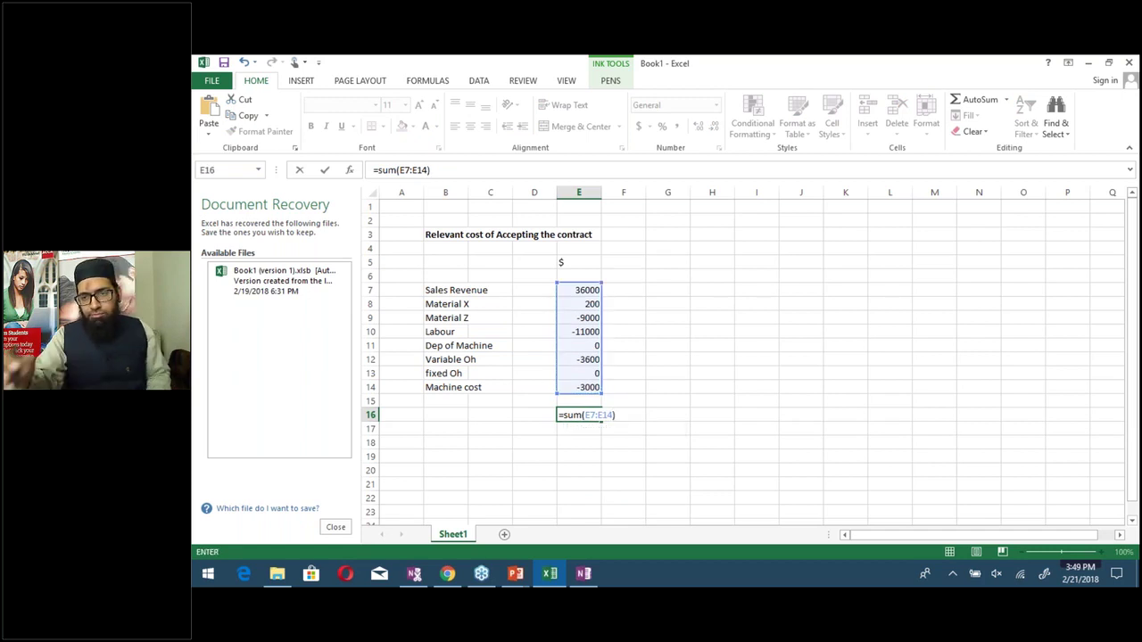
{"action": "left_click", "coordinate": [1116, 292]}
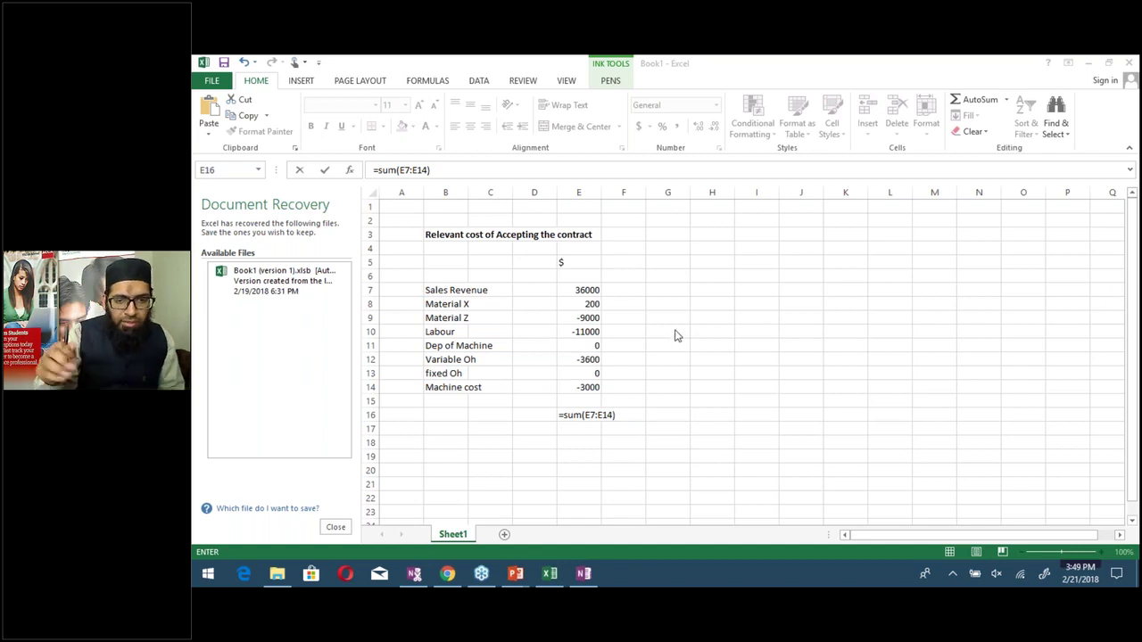
{"action": "left_click", "coordinate": [639, 466]}
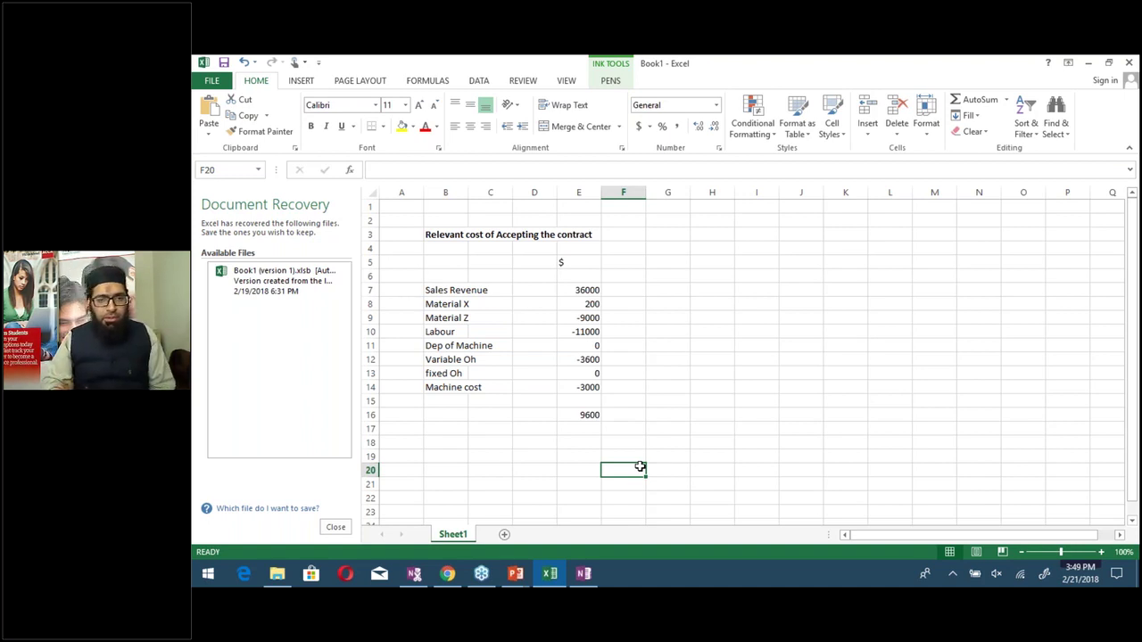
Enter the conclusion "Accept the contract" in cell B18, make it bold, and select the total in E16
{"action": "key", "text": "Up"}
{"action": "key", "text": "Up"}
{"action": "key", "text": "Up"}
{"action": "key", "text": "Up"}
{"action": "key", "text": "Left"}
{"action": "key", "text": "Down"}
{"action": "key", "text": "Down"}
{"action": "key", "text": "Left"}
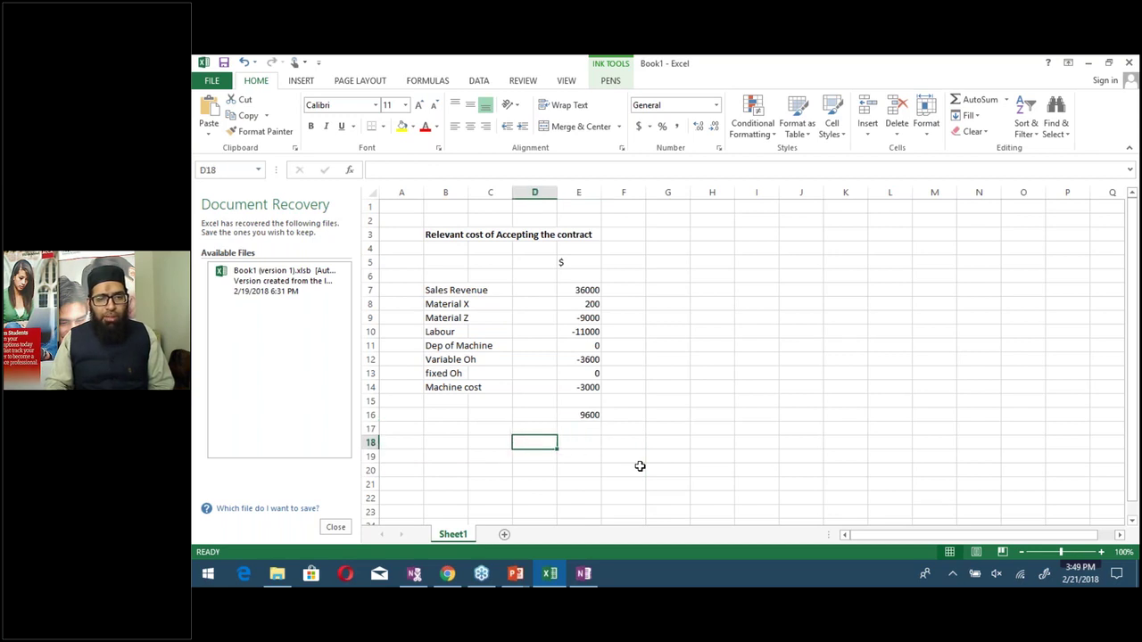
{"action": "key", "text": "Left"}
{"action": "key", "text": "Left"}
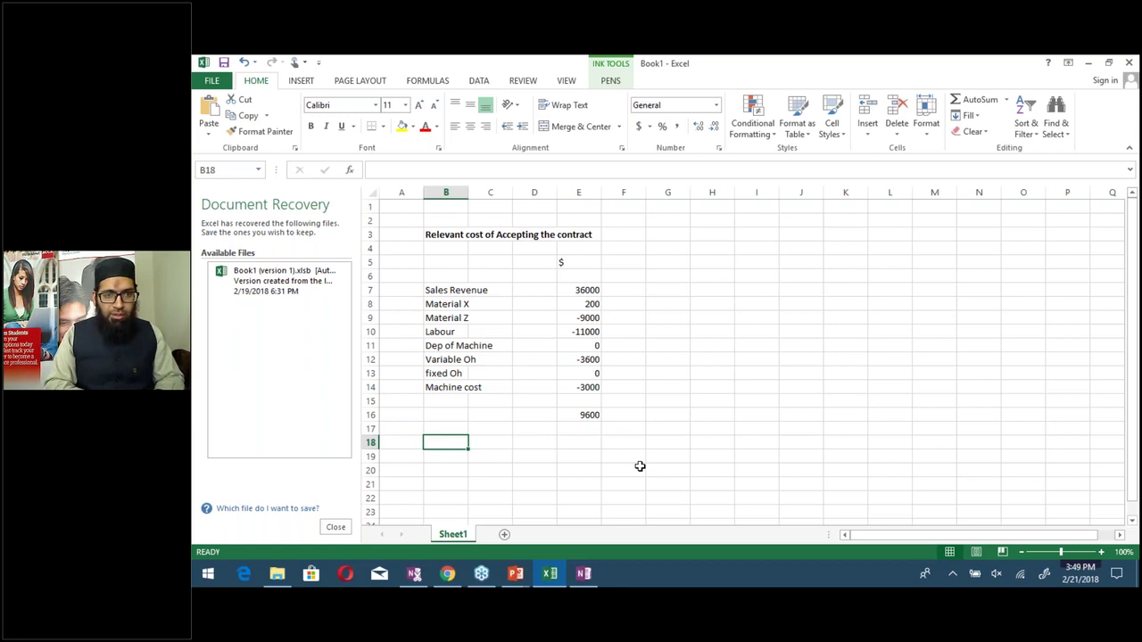
{"action": "type", "text": "Acce"}
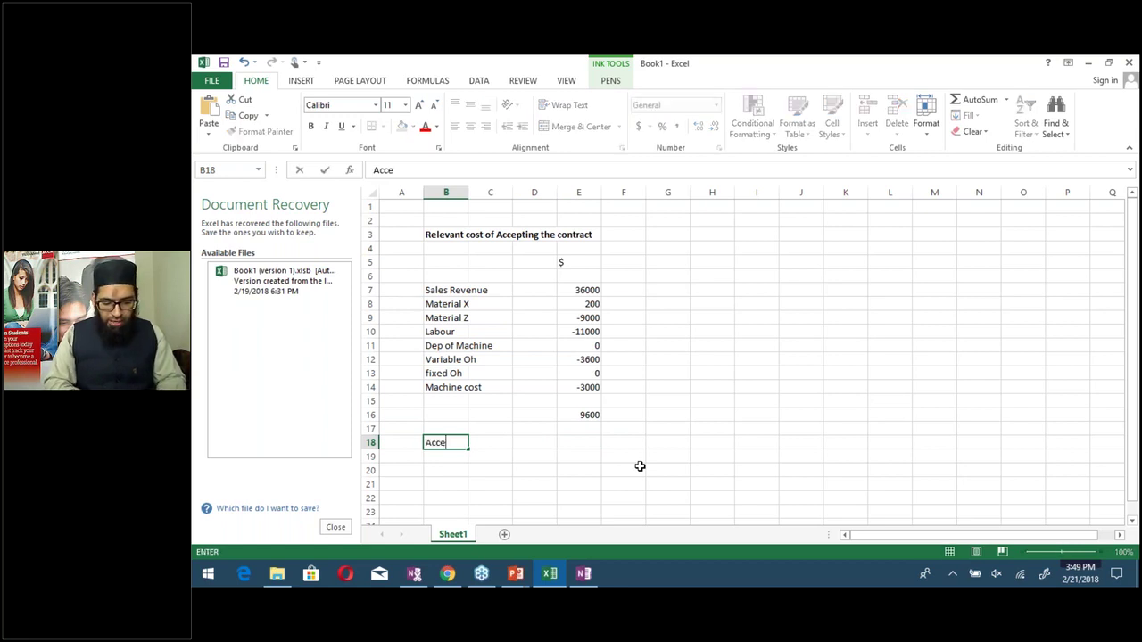
{"action": "type", "text": "pt the contract"}
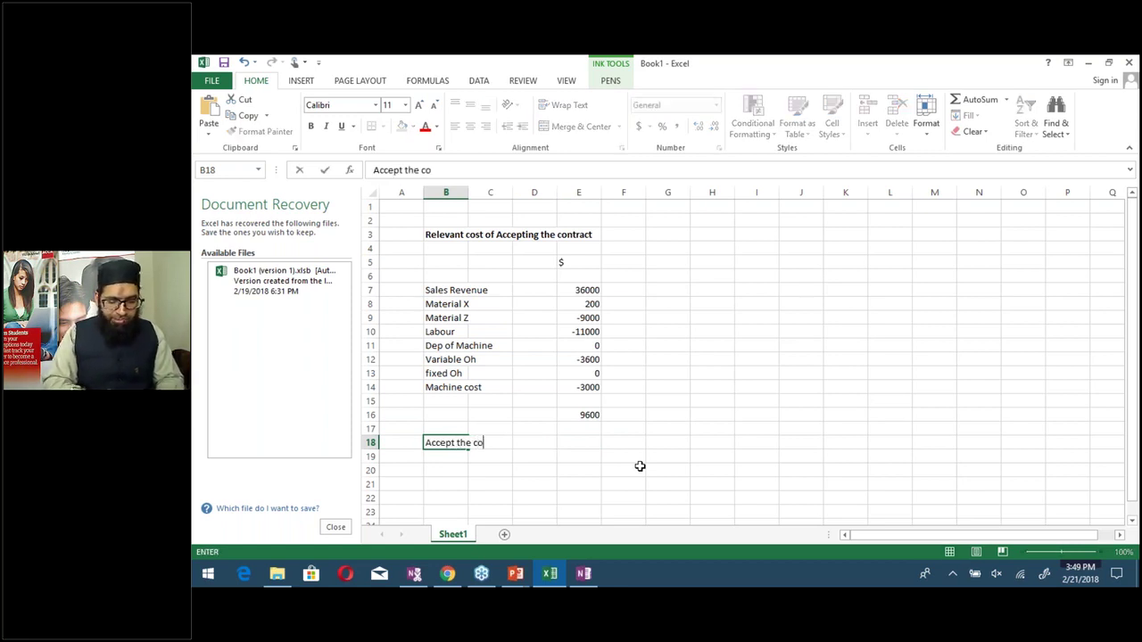
{"action": "key", "text": "Return"}
{"action": "key", "text": "Up"}
{"action": "key", "text": "ctrl+b"}
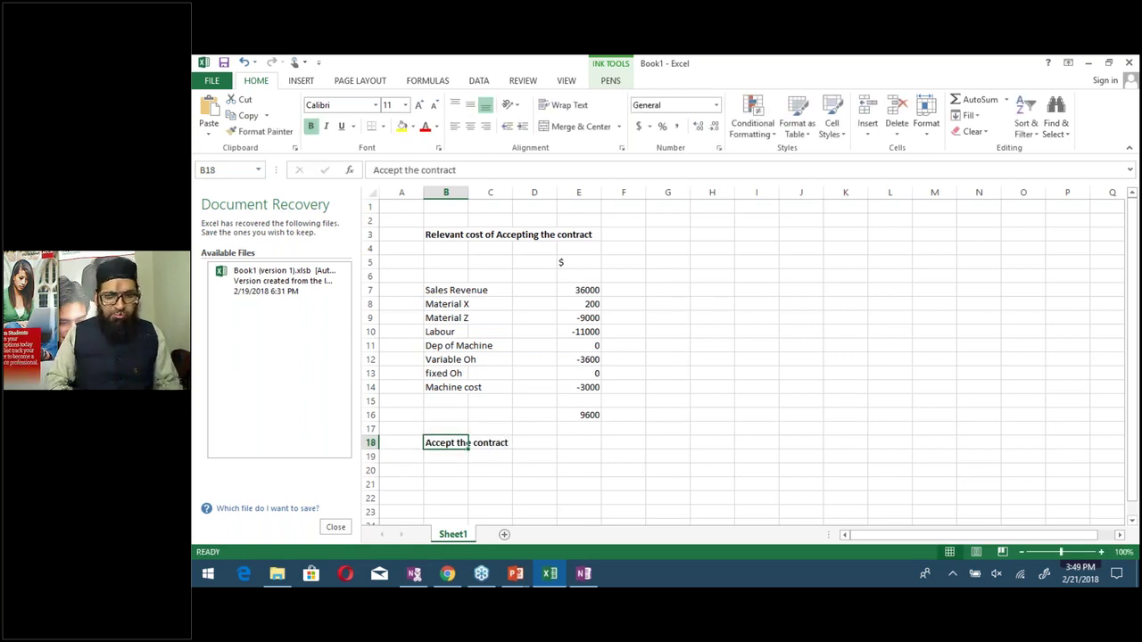
{"action": "left_click", "coordinate": [578, 414]}
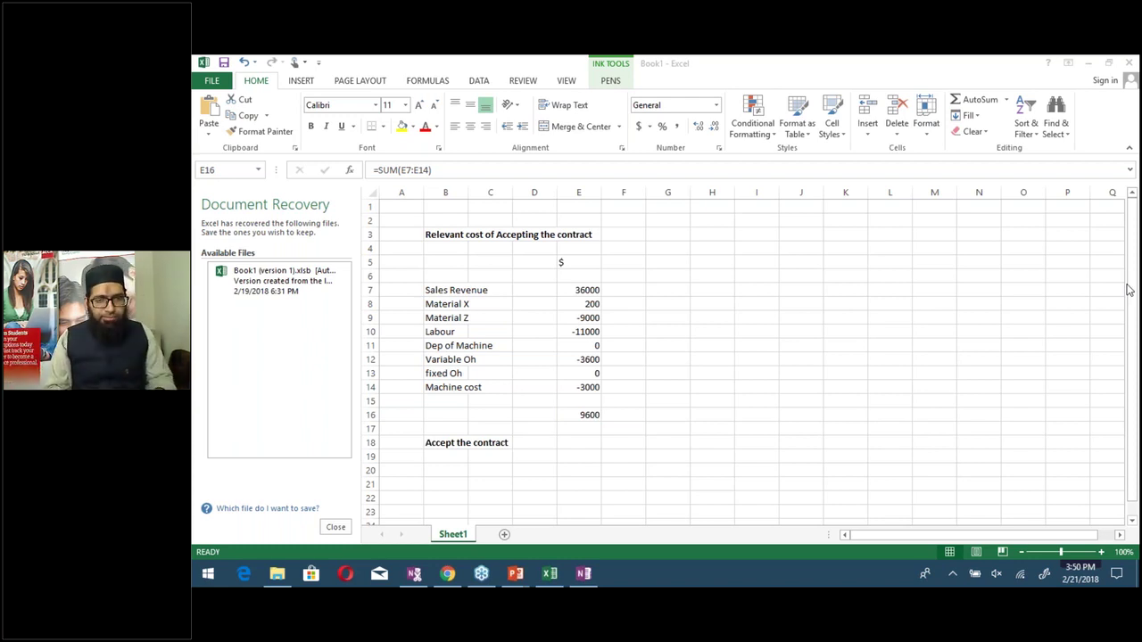
Switch to the OneNote workings, tick the 4,000 and 7,000 figures, and handwrite an arrow with double-underlined (3,000) beside 7,000
{"action": "key", "text": "alt+Tab"}
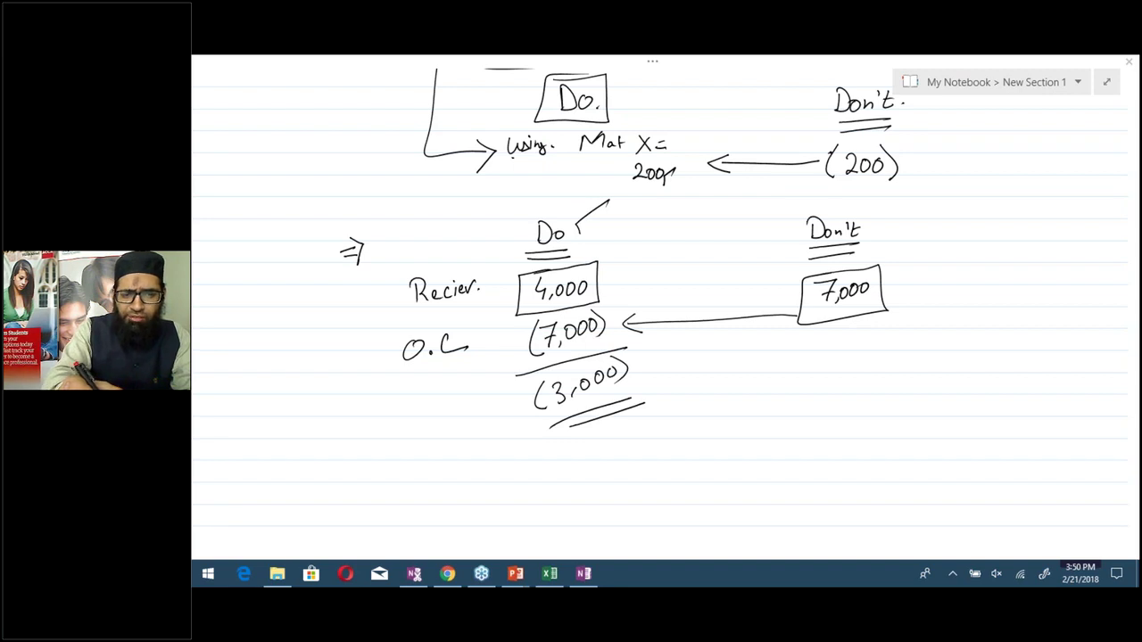
{"action": "left_click_drag", "start_coordinate": [605, 279], "coordinate": [624, 260]}
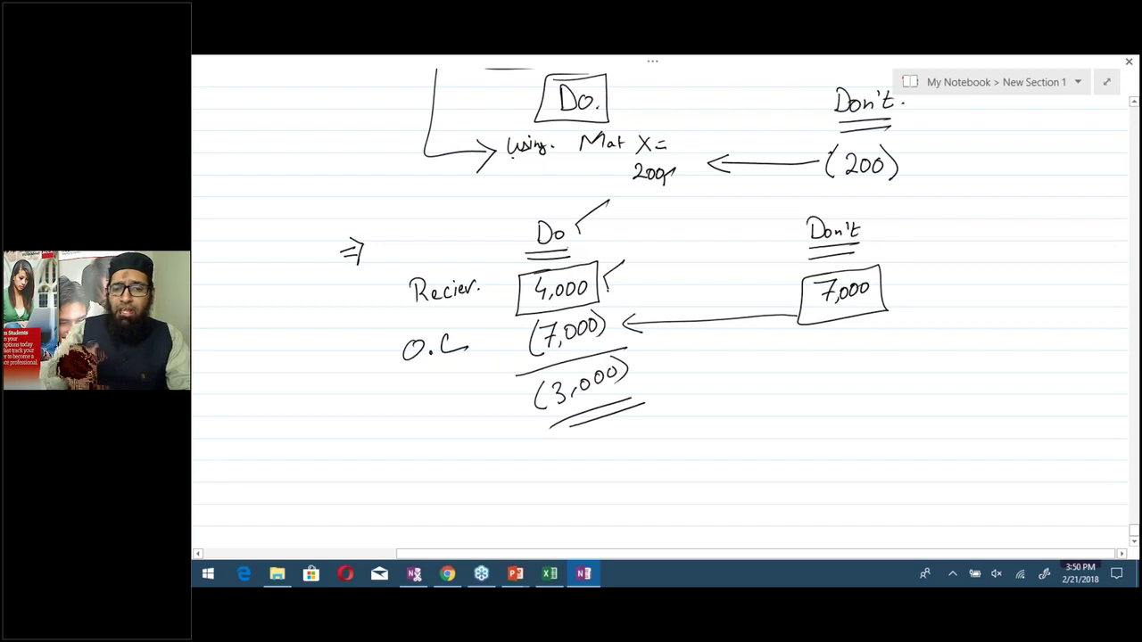
{"action": "left_click_drag", "start_coordinate": [868, 301], "coordinate": [884, 276]}
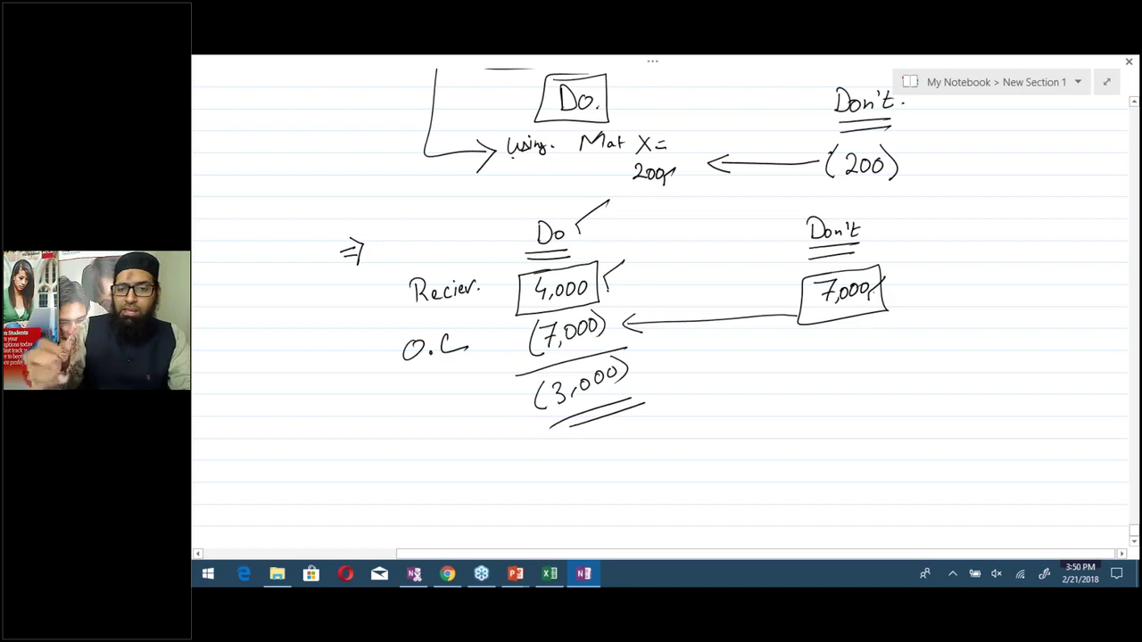
{"action": "left_click_drag", "start_coordinate": [901, 274], "coordinate": [918, 273]}
{"action": "mouse_move", "coordinate": [899, 282]}
{"action": "left_mouse_down"}
{"action": "mouse_move", "coordinate": [923, 280]}
{"action": "mouse_move", "coordinate": [915, 293]}
{"action": "left_mouse_up"}
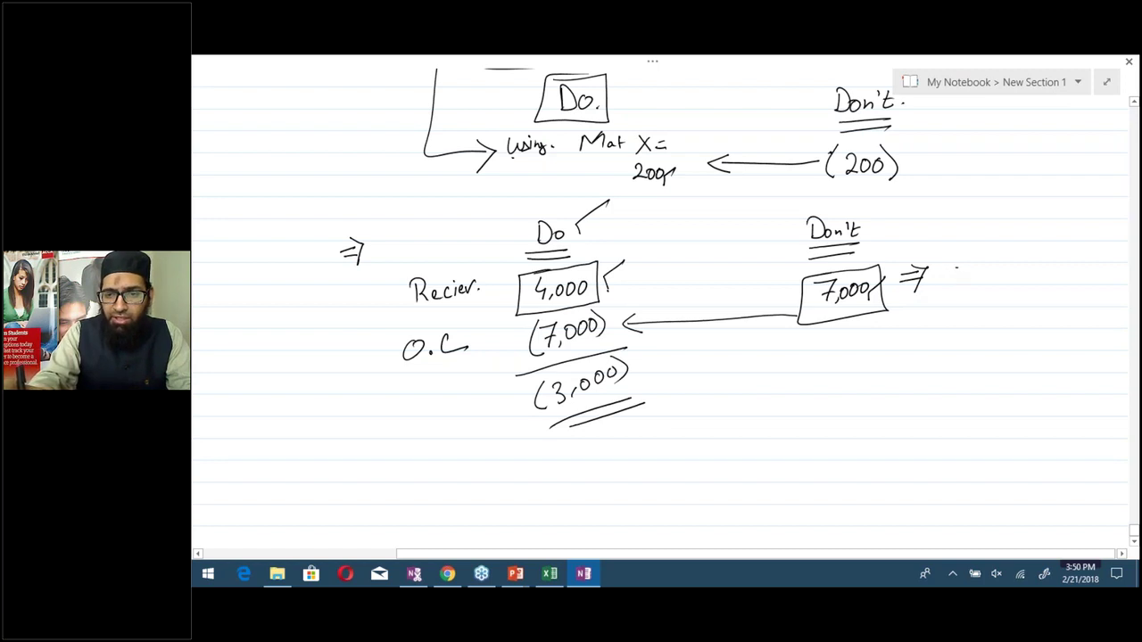
{"action": "mouse_move", "coordinate": [956, 262]}
{"action": "left_mouse_down"}
{"action": "mouse_move", "coordinate": [958, 279]}
{"action": "mouse_move", "coordinate": [971, 279]}
{"action": "mouse_move", "coordinate": [1022, 262]}
{"action": "mouse_move", "coordinate": [946, 270]}
{"action": "mouse_move", "coordinate": [942, 287]}
{"action": "left_mouse_up"}
{"action": "left_click_drag", "start_coordinate": [1025, 246], "coordinate": [1034, 280]}
{"action": "mouse_move", "coordinate": [949, 305]}
{"action": "left_mouse_down"}
{"action": "mouse_move", "coordinate": [1041, 287]}
{"action": "mouse_move", "coordinate": [1035, 298]}
{"action": "left_mouse_up"}
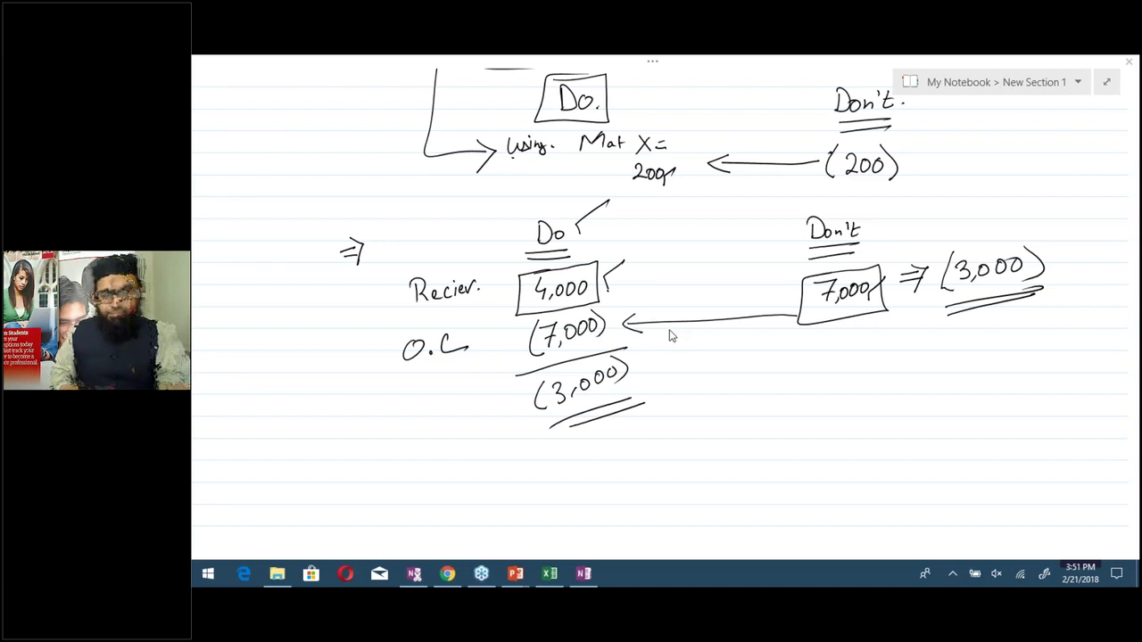
Switch to the Campus Insight exam page in Chrome and exit the preview of Section C Question 16
{"action": "key", "text": "alt+Tab"}
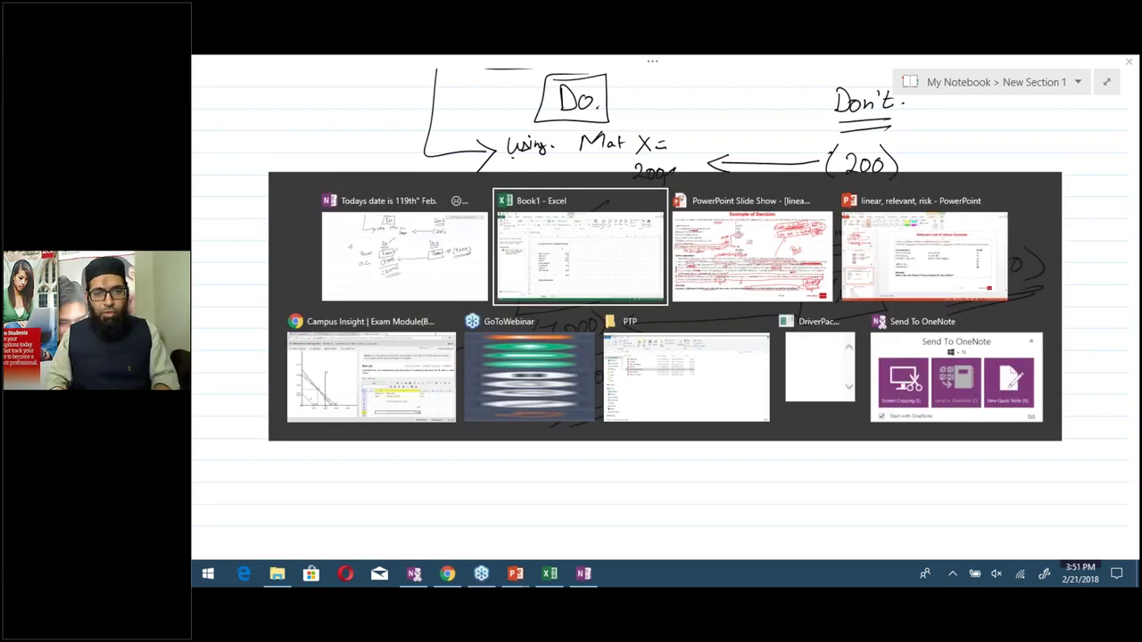
{"action": "key", "text": "alt+Tab"}
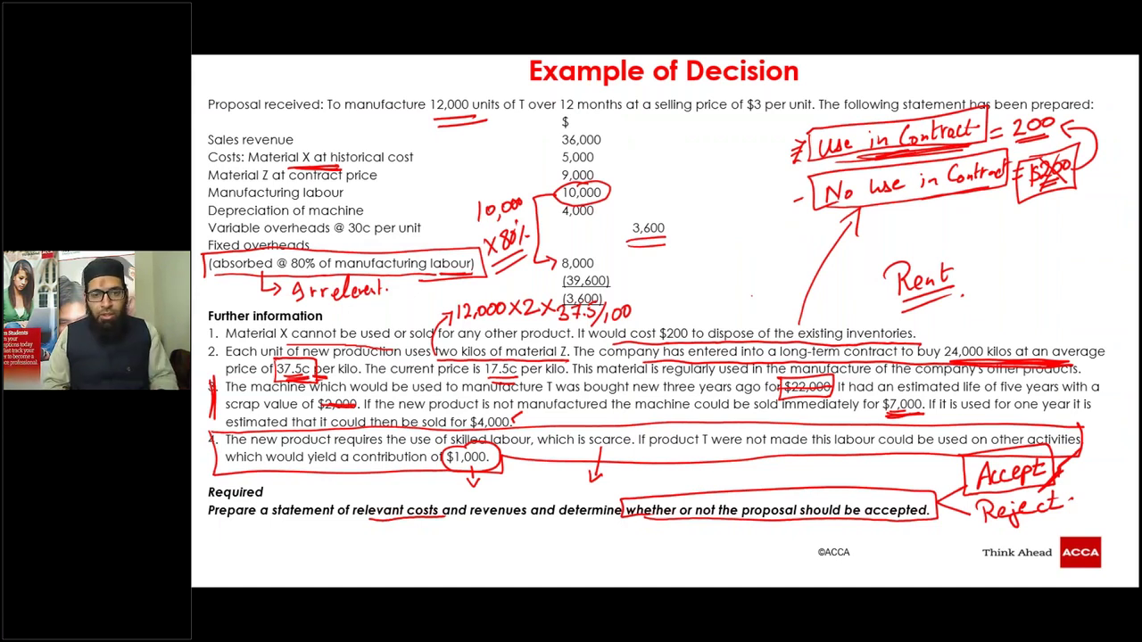
{"action": "key", "text": "alt+Tab"}
{"action": "key", "text": "alt+Tab"}
{"action": "key", "text": "alt+Tab"}
{"action": "key", "text": "alt+Tab"}
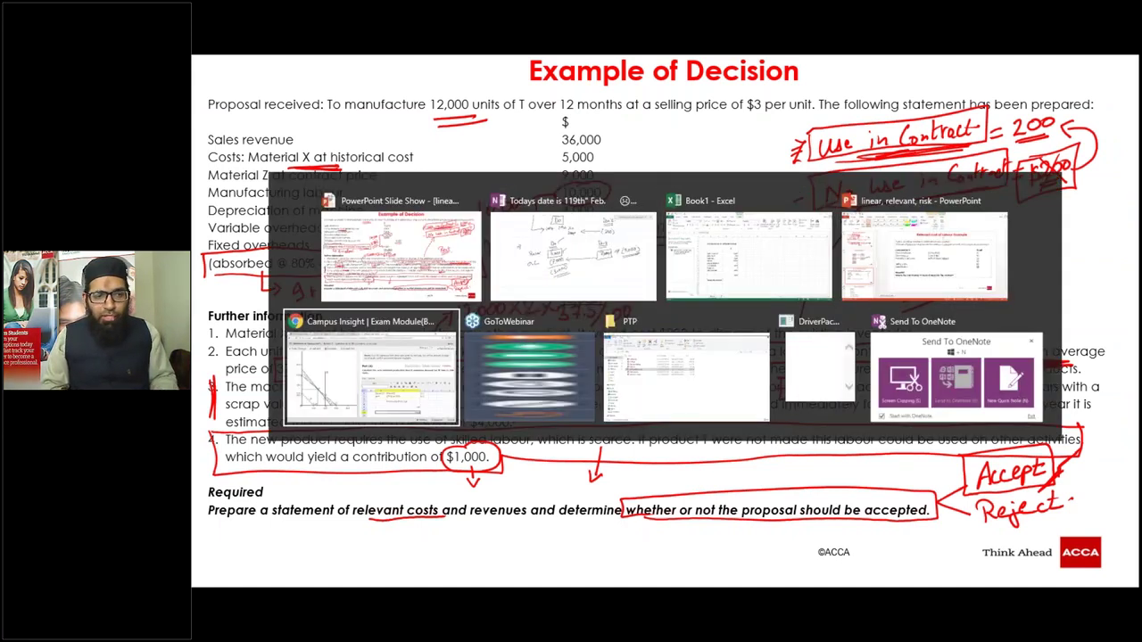
{"action": "key", "text": "Escape"}
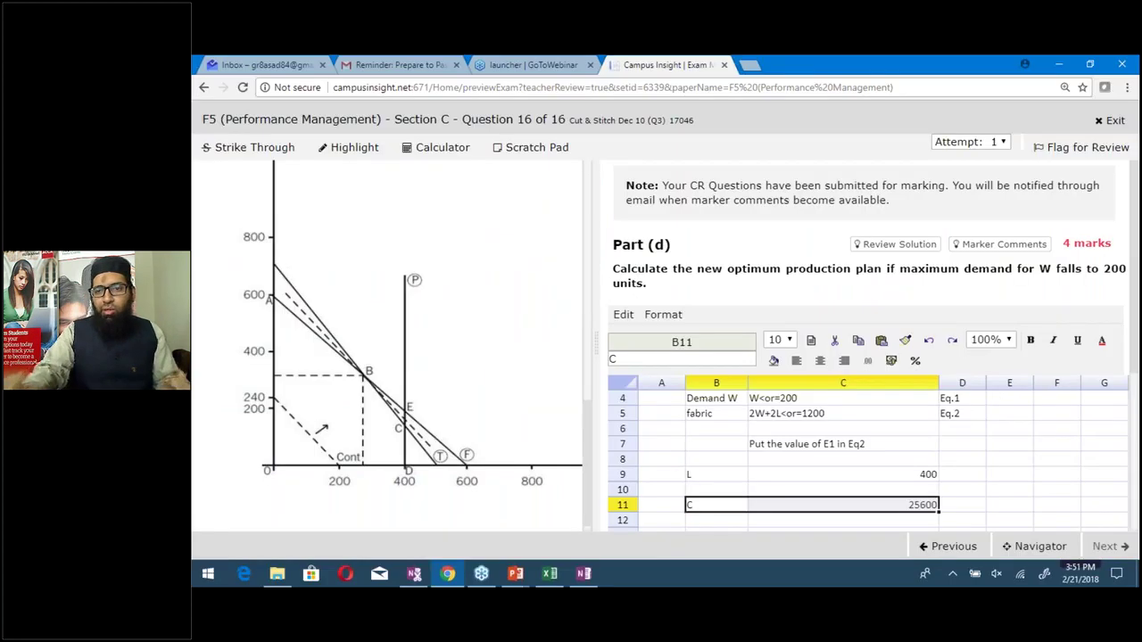
{"action": "left_click", "coordinate": [1099, 125]}
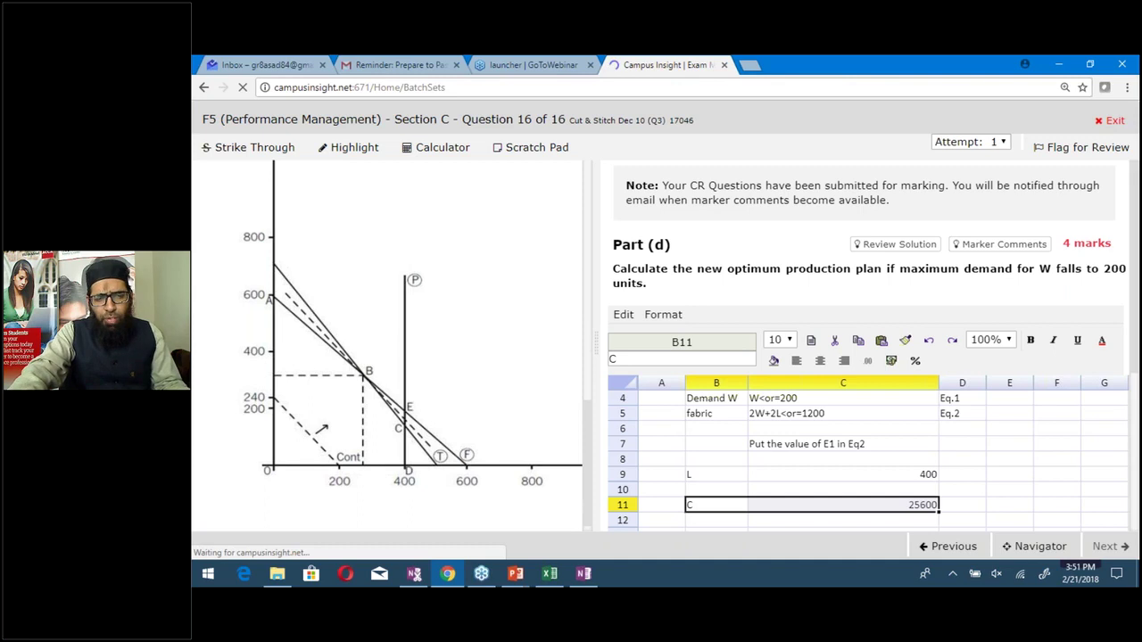
Choose the F5 (Performance Management) paper and the Prepare to Pass batch for exam allocation
{"action": "left_click", "coordinate": [911, 223]}
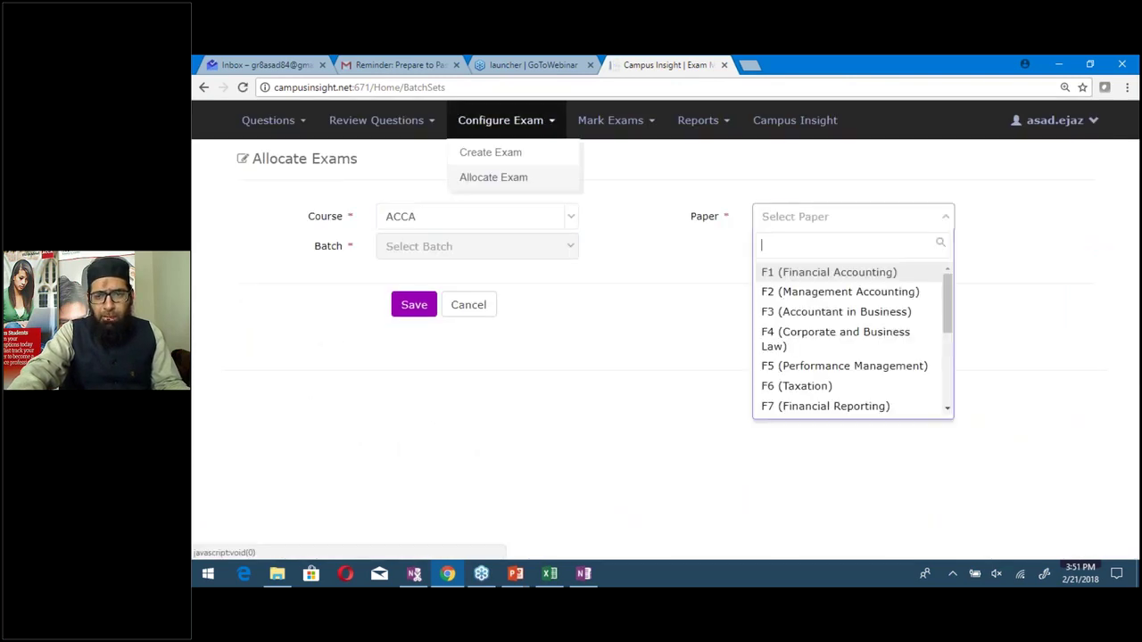
{"action": "left_click", "coordinate": [841, 365]}
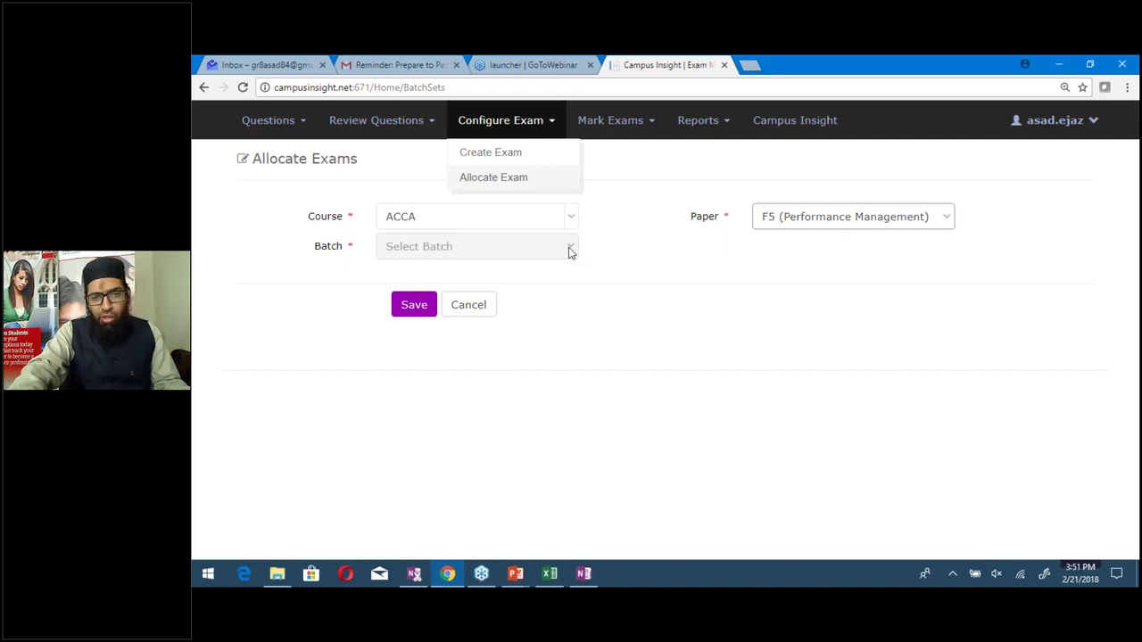
{"action": "left_click", "coordinate": [570, 253]}
{"action": "scroll", "coordinate": [519, 359], "scroll_direction": "down", "scroll_amount": 5}
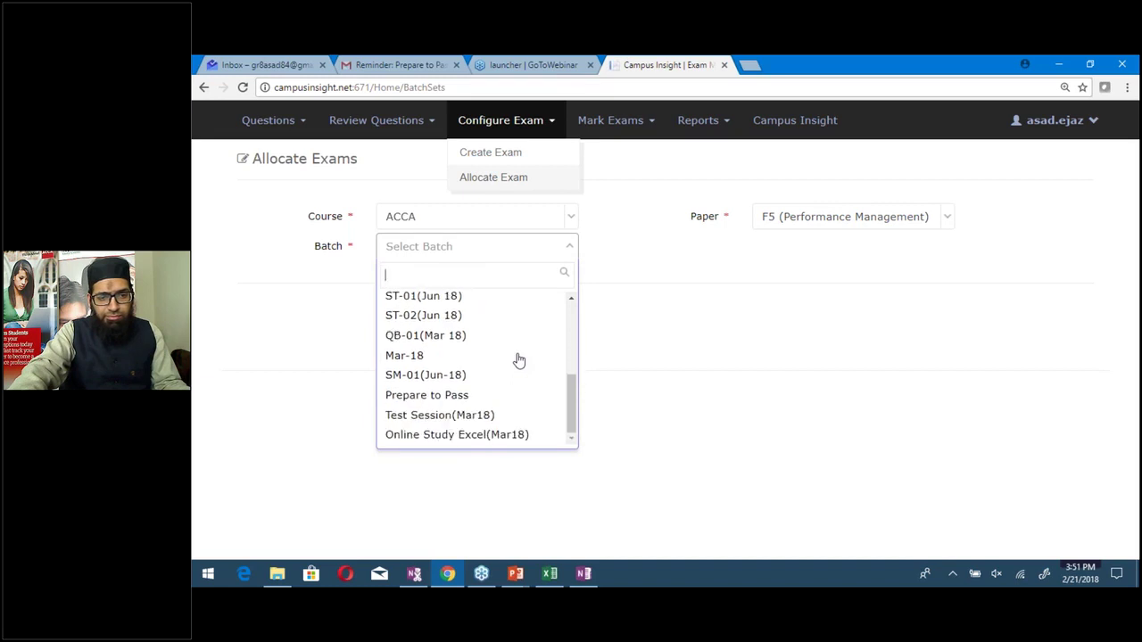
{"action": "left_click", "coordinate": [503, 399]}
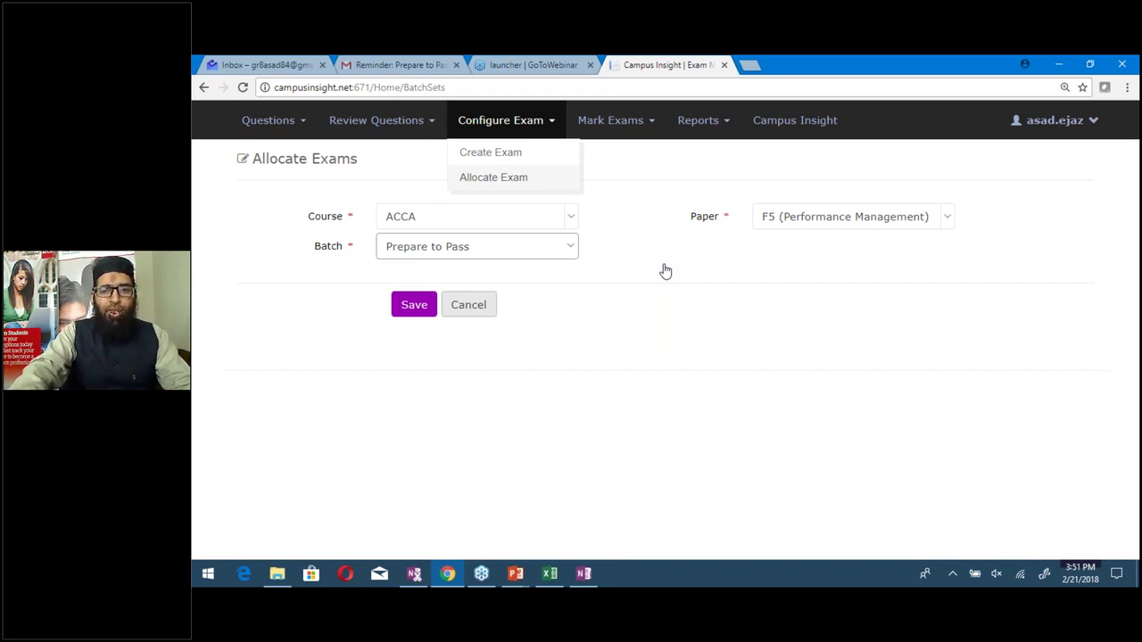
Preview the F5 PTP-Day 3 exam and go to Question 4 in Section C
{"action": "scroll", "coordinate": [665, 270], "scroll_direction": "down", "scroll_amount": 4}
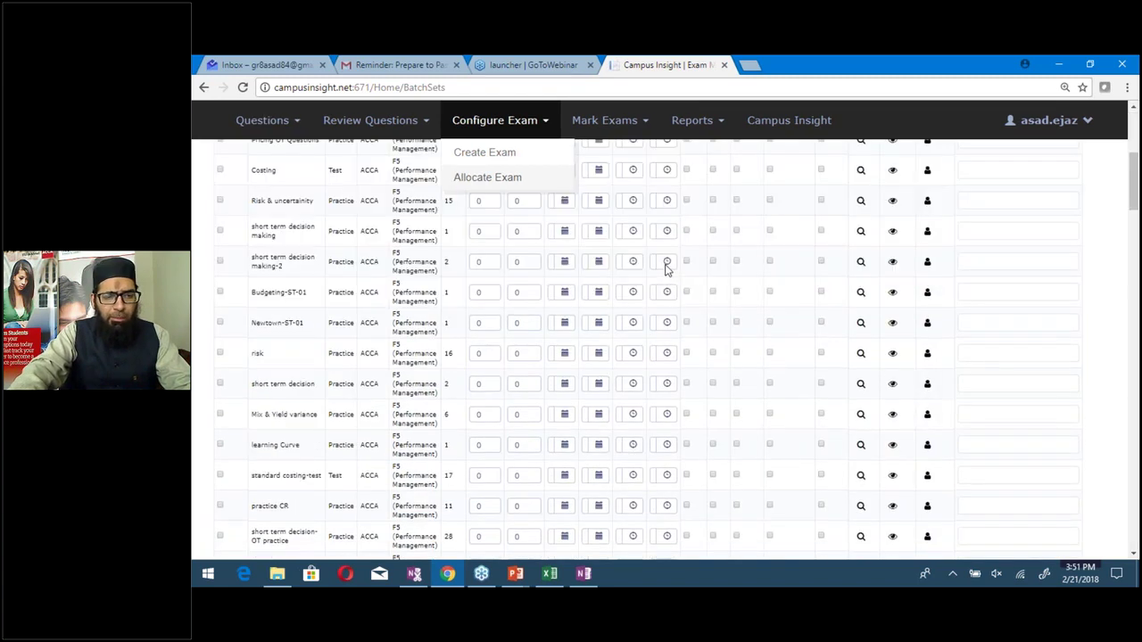
{"action": "scroll", "coordinate": [665, 270], "scroll_direction": "down", "scroll_amount": 5}
{"action": "left_click_drag", "start_coordinate": [1133, 345], "coordinate": [1134, 521]}
{"action": "scroll", "coordinate": [301, 324], "scroll_direction": "down", "scroll_amount": 3}
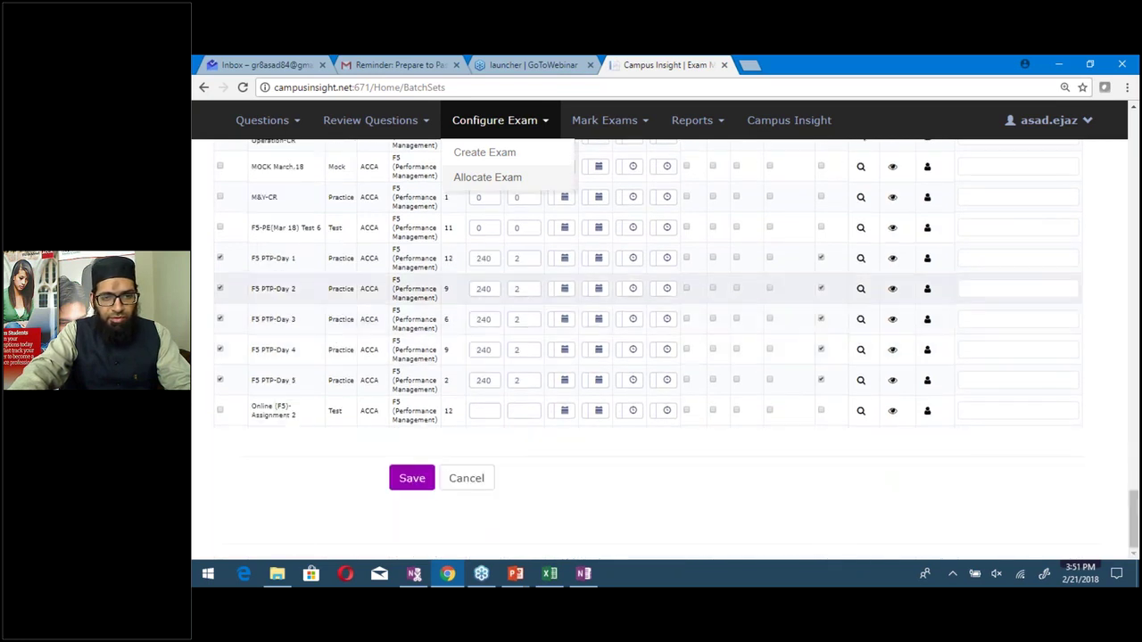
{"action": "left_click", "coordinate": [892, 319]}
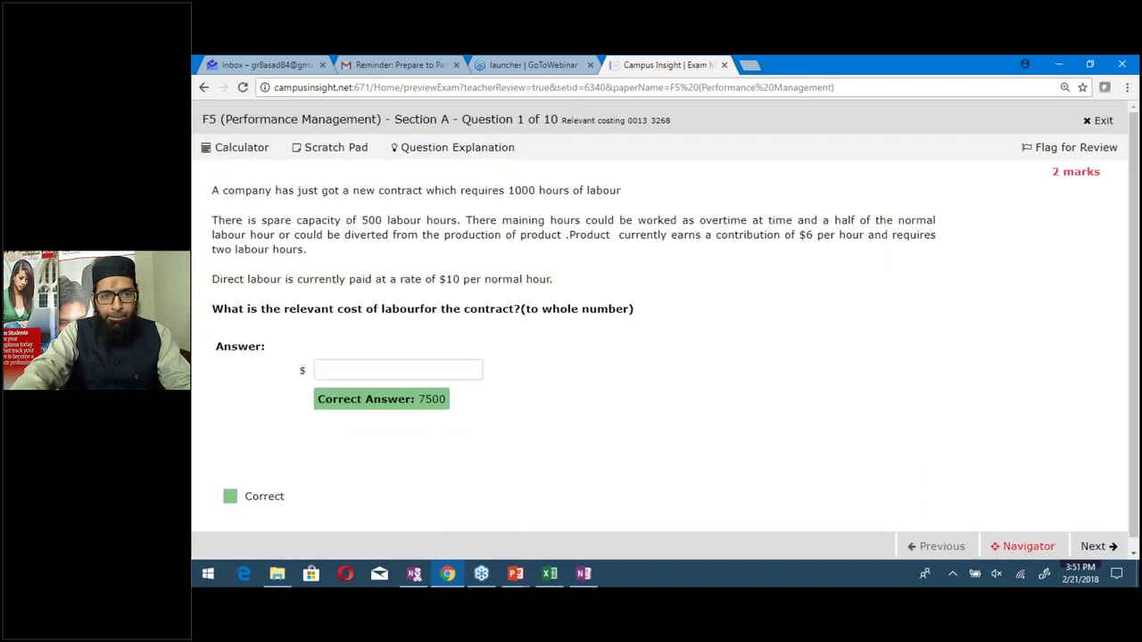
{"action": "left_click", "coordinate": [1039, 553]}
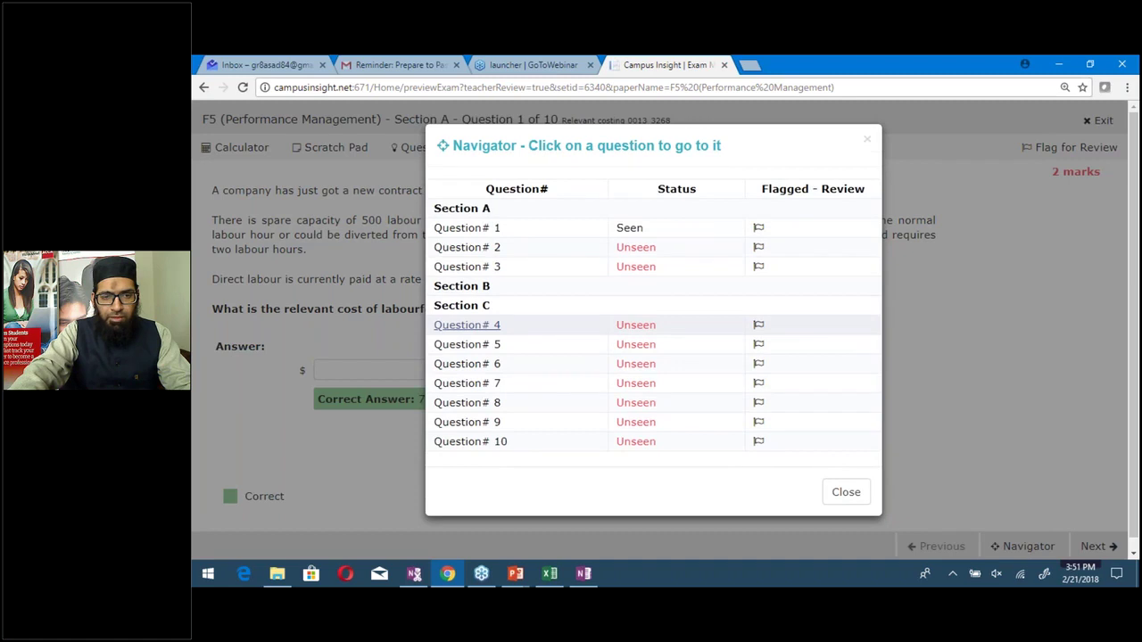
{"action": "left_click", "coordinate": [467, 325]}
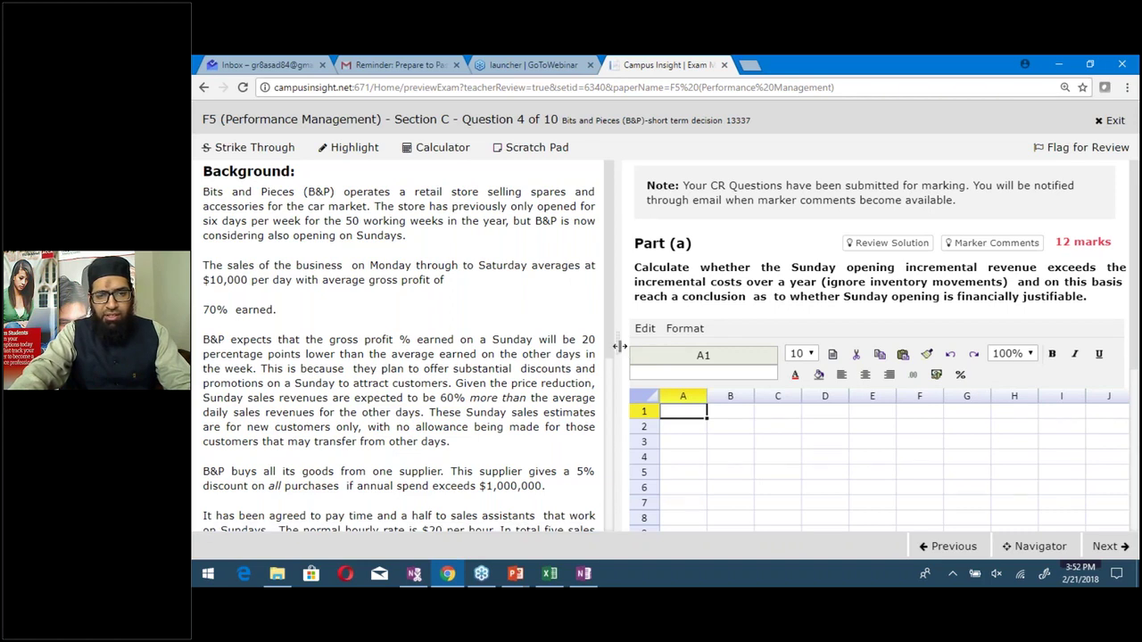
Widen the Part (a) answer area and enter the heading "Relevant cost of opening on Sunday" in cell B2
{"action": "left_click_drag", "start_coordinate": [619, 346], "coordinate": [339, 346]}
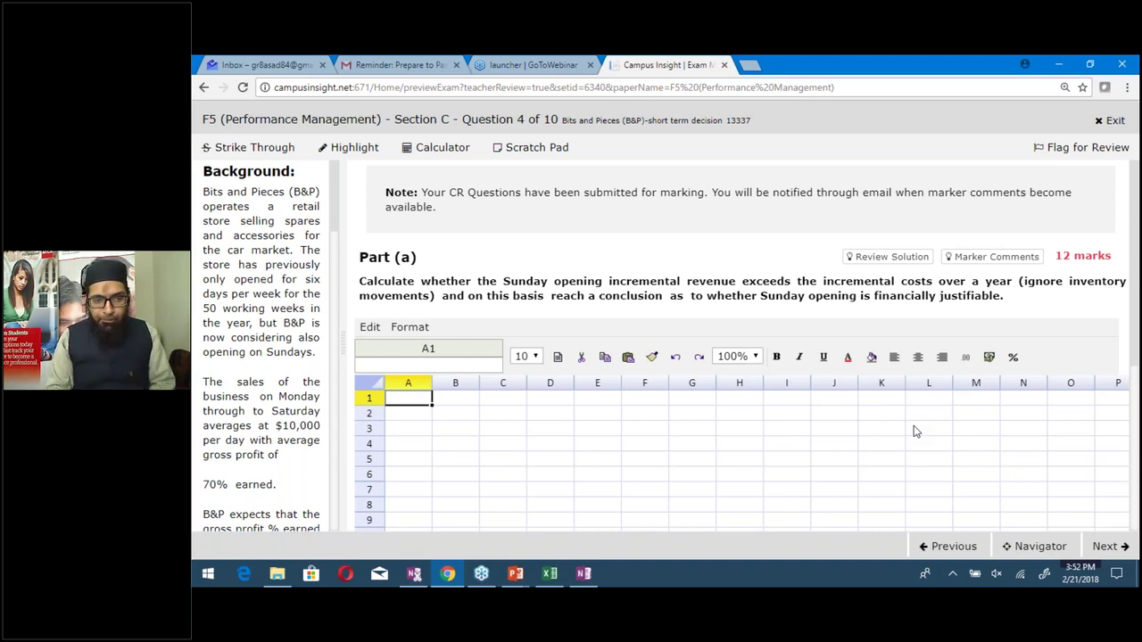
{"action": "left_click", "coordinate": [456, 415]}
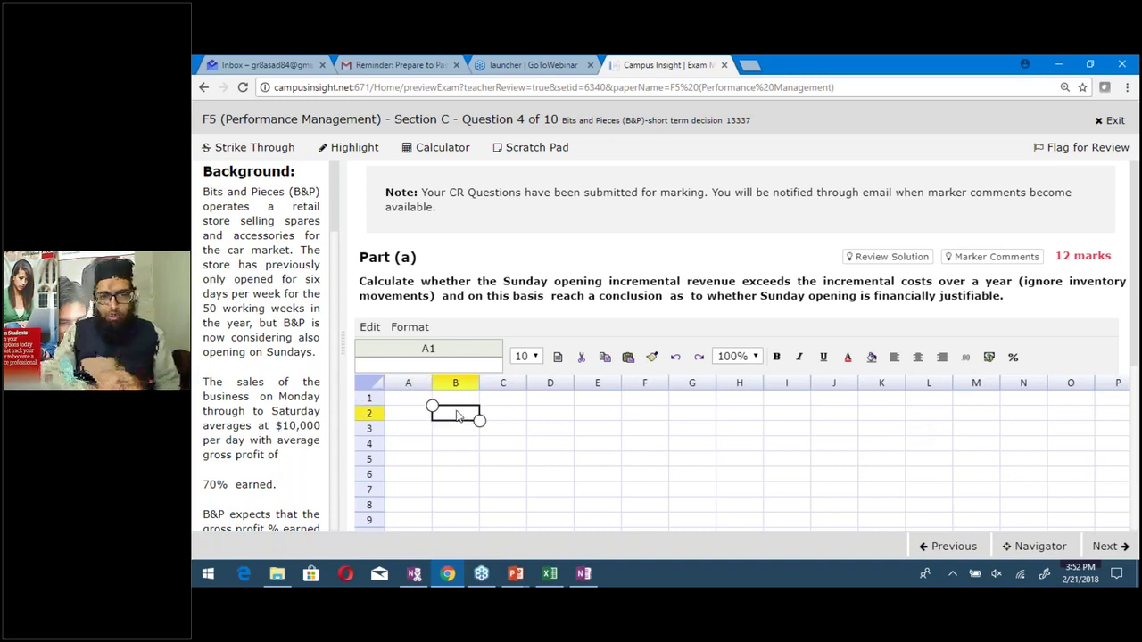
{"action": "type", "text": "Rele"}
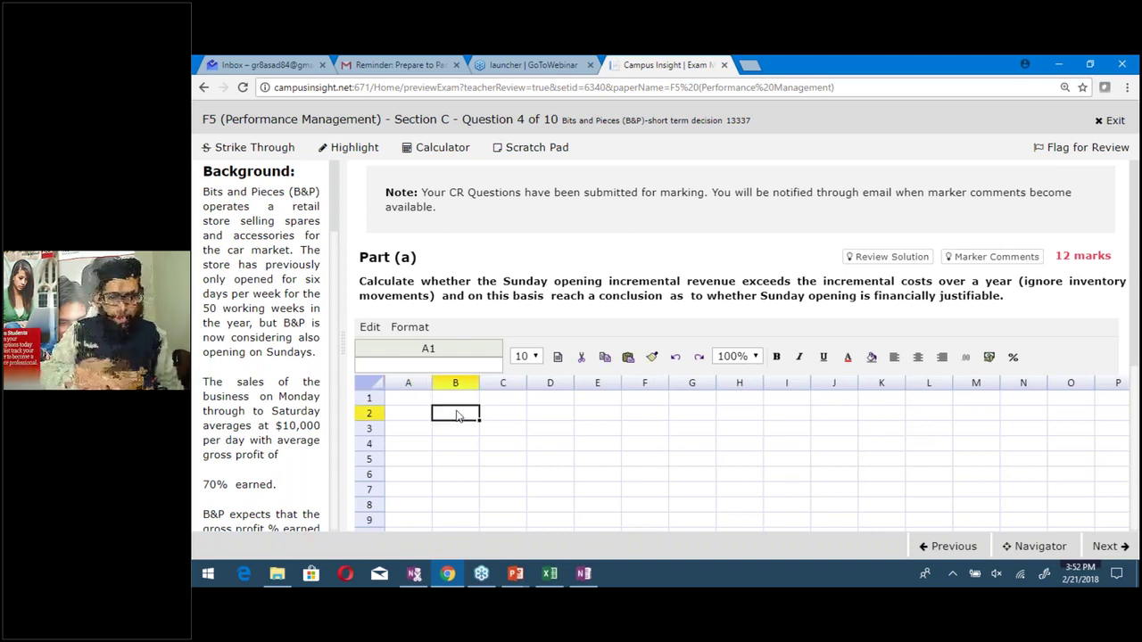
{"action": "type", "text": "van"}
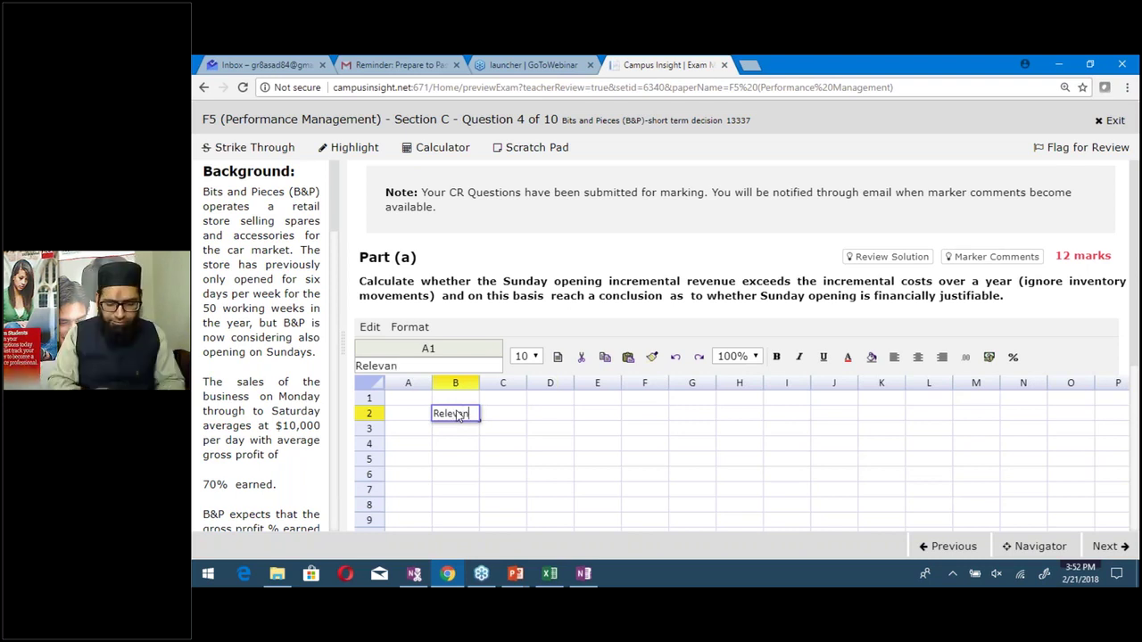
{"action": "type", "text": "t cost of m"}
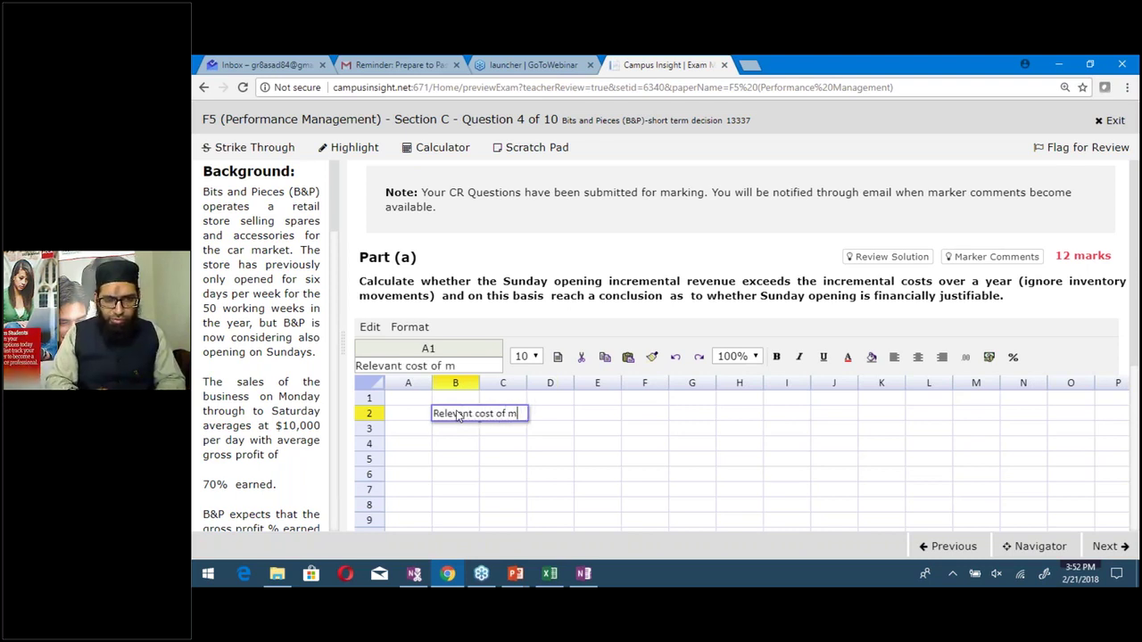
{"action": "key", "text": "BackSpace"}
{"action": "type", "text": "openin"}
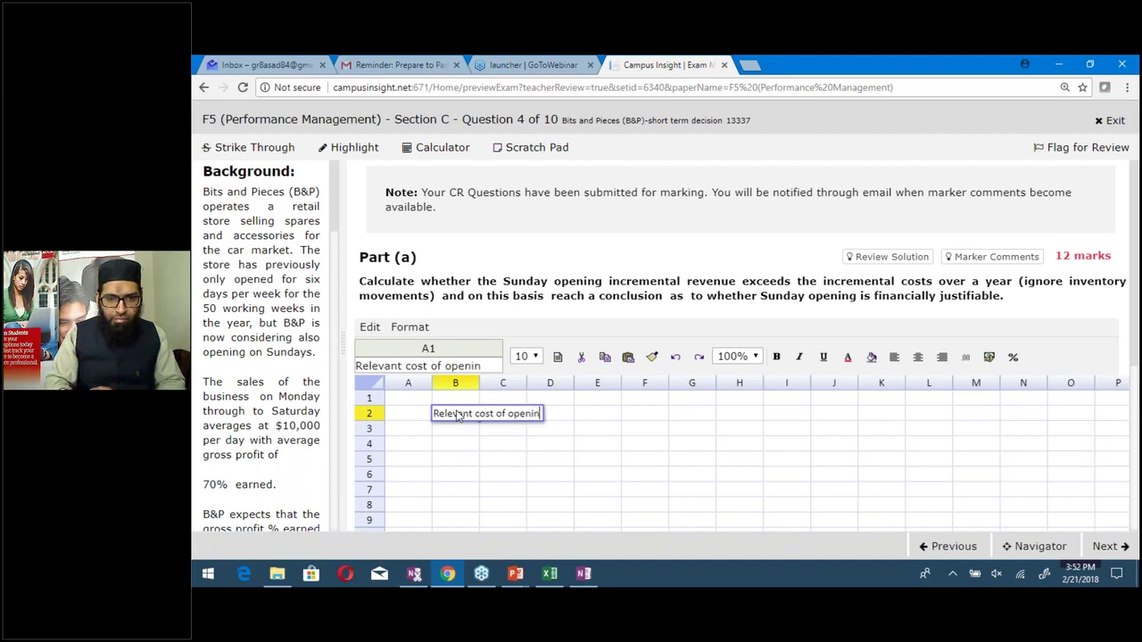
{"action": "type", "text": "g on Sunday"}
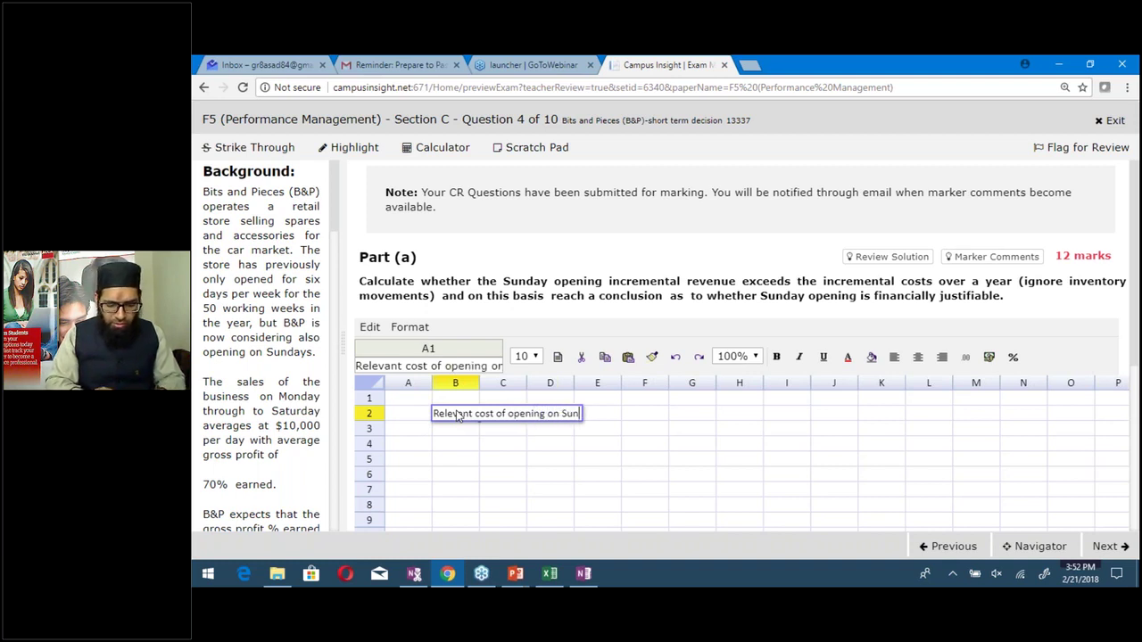
{"action": "key", "text": "Return"}
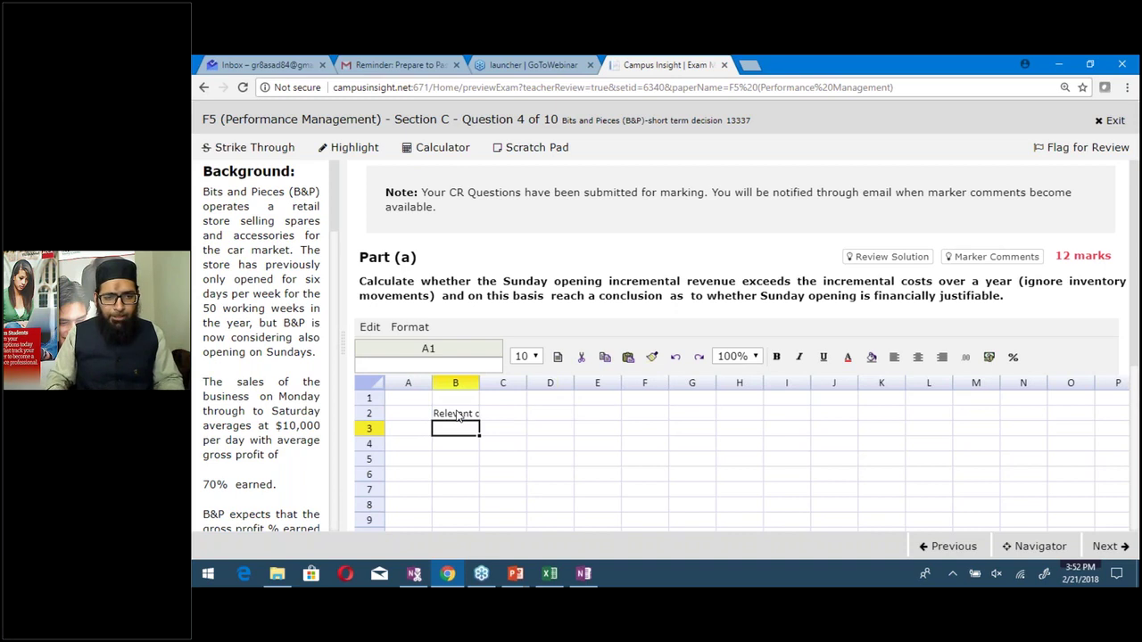
Make the heading in B2 bold and widen column B to fit its full text
{"action": "left_click", "coordinate": [457, 415]}
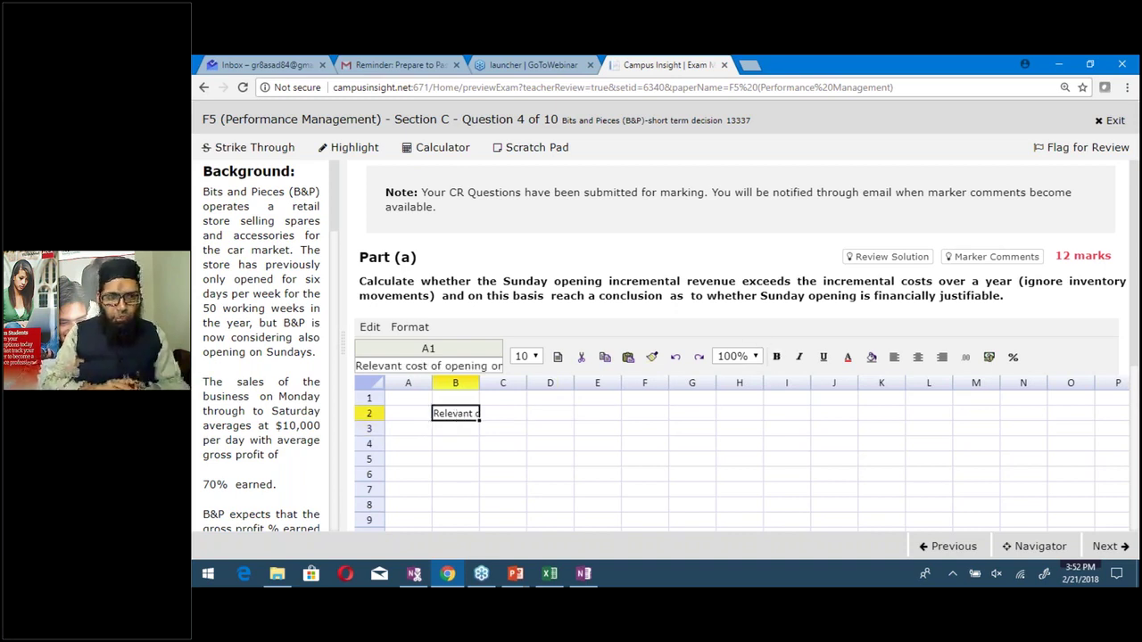
{"action": "left_click", "coordinate": [778, 357]}
{"action": "left_click_drag", "start_coordinate": [480, 382], "coordinate": [619, 388]}
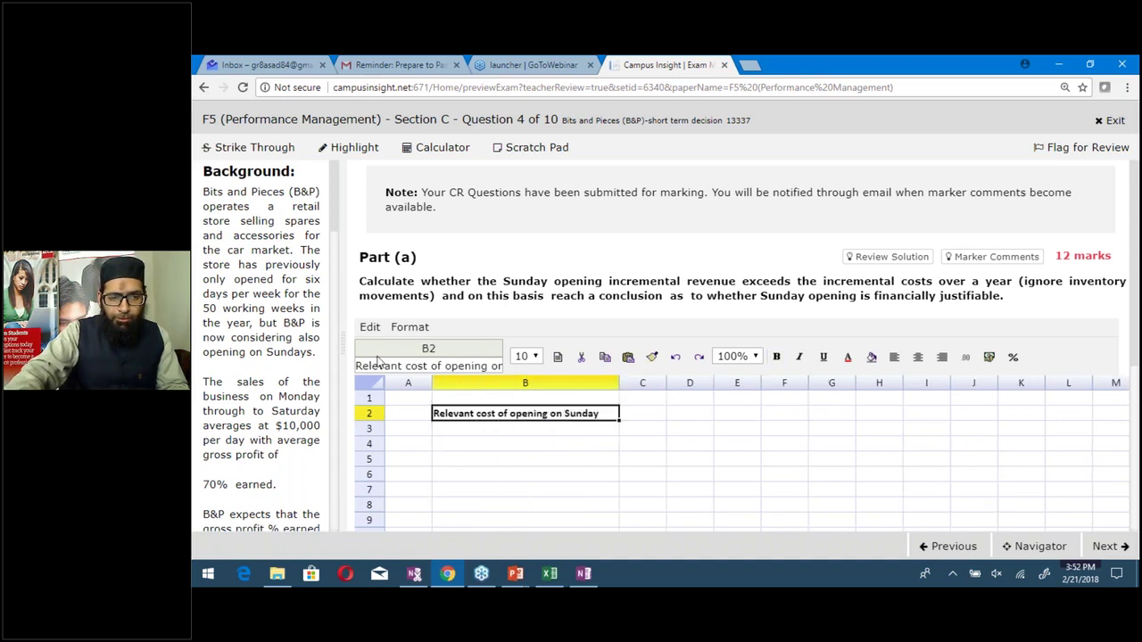
Widen the Background pane and read the Bits and Pieces scenario on Sunday sales, staffing, lighting, heating and rent
{"action": "left_click_drag", "start_coordinate": [378, 360], "coordinate": [1033, 374]}
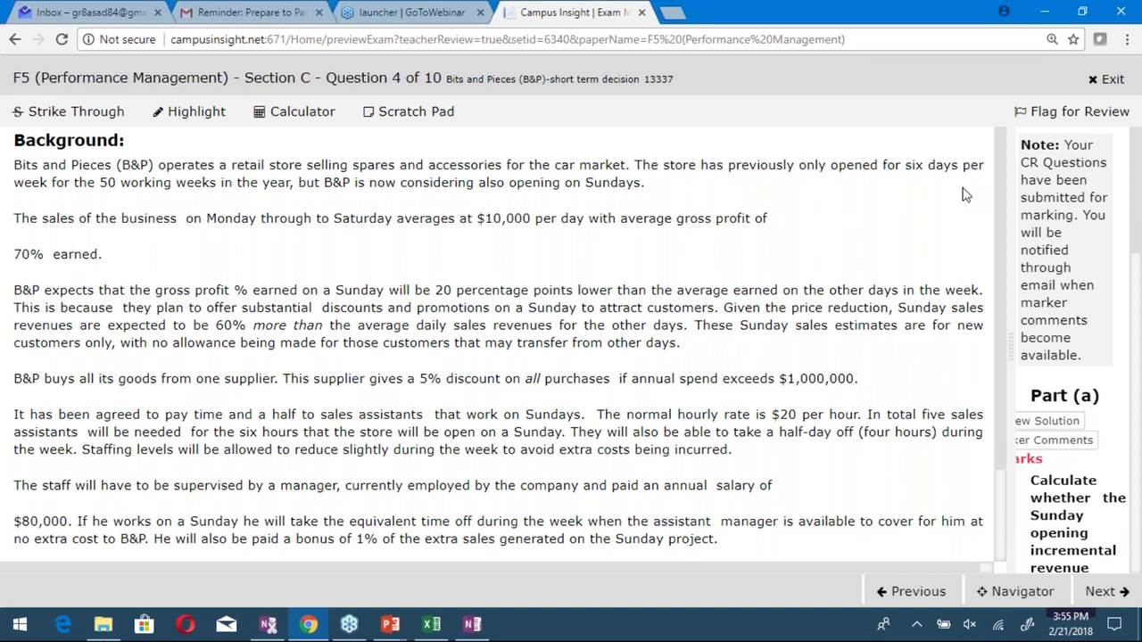
{"action": "scroll", "coordinate": [724, 375], "scroll_direction": "down", "scroll_amount": 3}
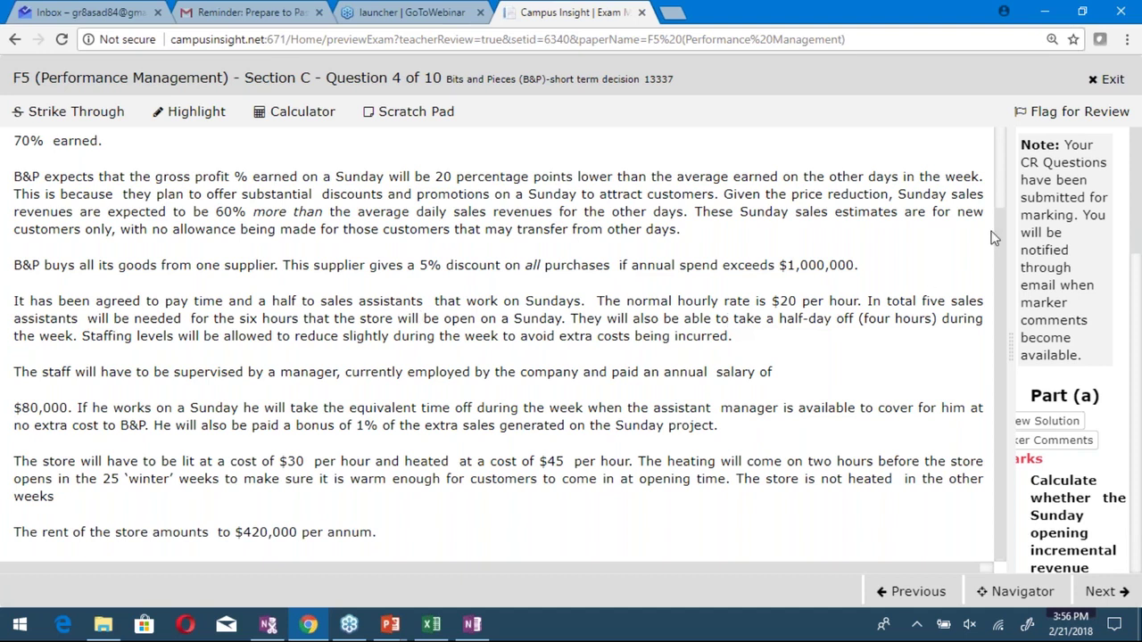
{"action": "scroll", "coordinate": [995, 238], "scroll_direction": "up", "scroll_amount": 1}
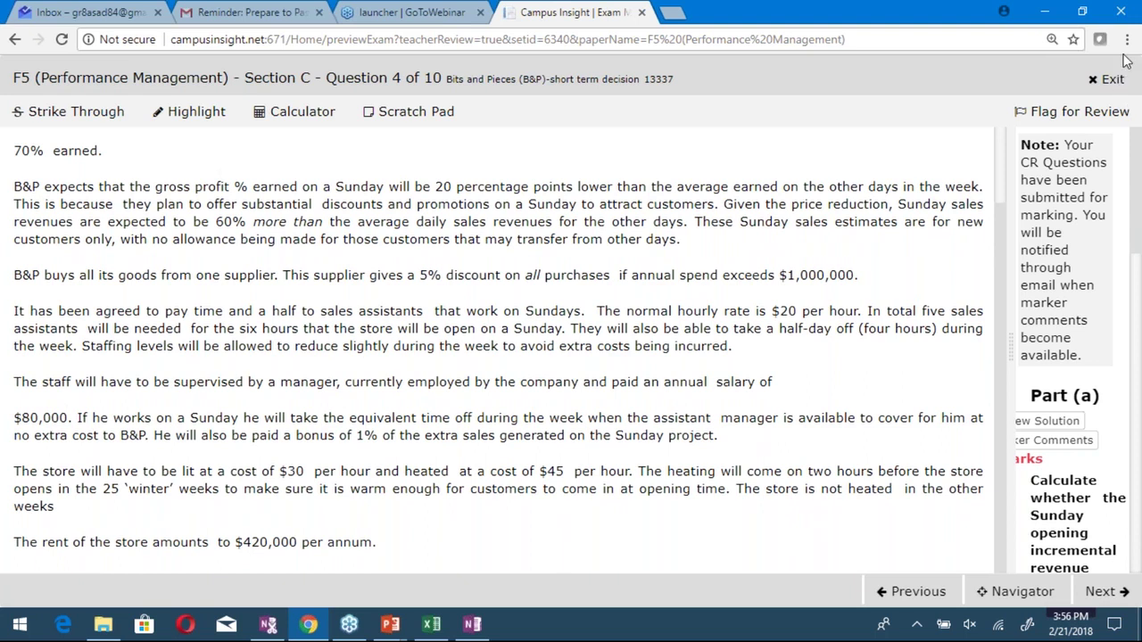
{"action": "scroll", "coordinate": [803, 261], "scroll_direction": "down", "scroll_amount": 1}
{"action": "scroll", "coordinate": [802, 261], "scroll_direction": "up", "scroll_amount": 1}
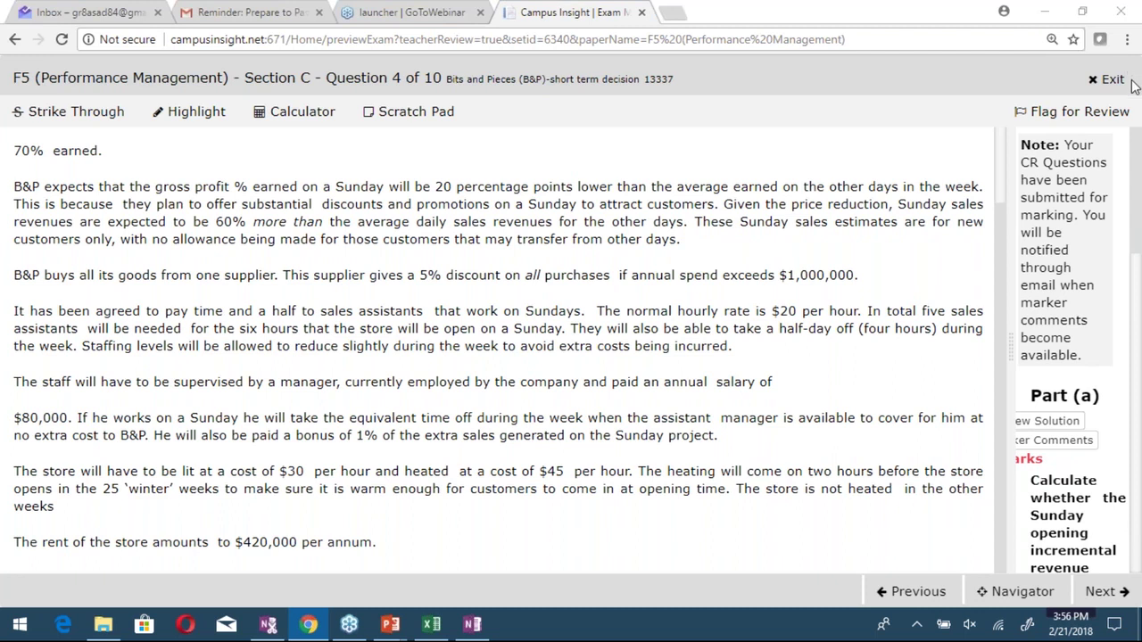
{"action": "scroll", "coordinate": [419, 415], "scroll_direction": "down", "scroll_amount": 1}
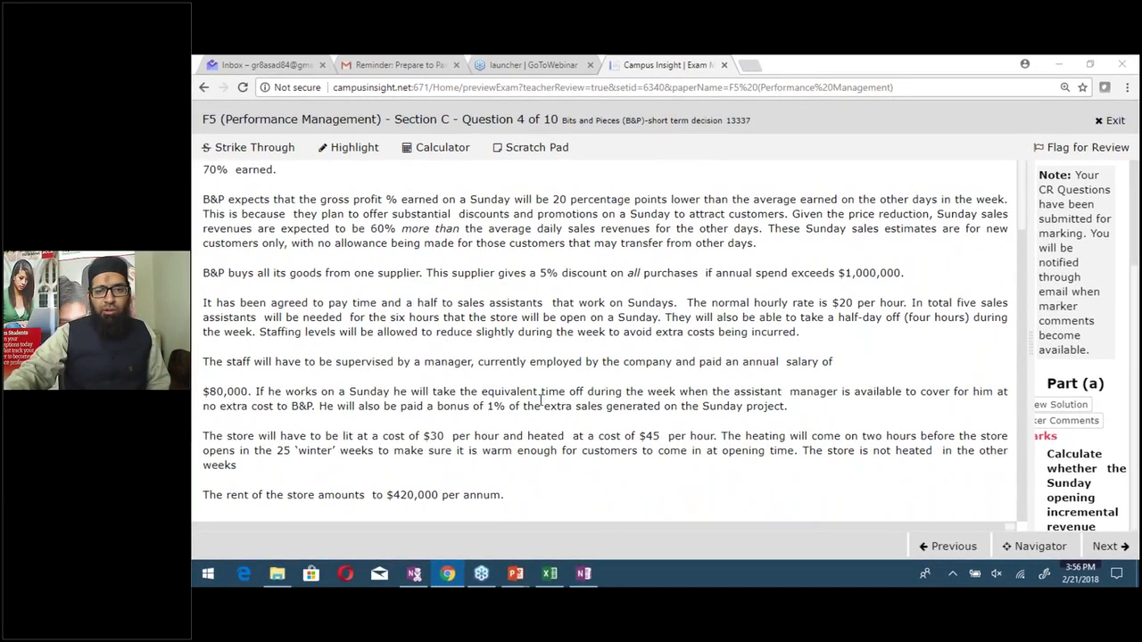
{"action": "scroll", "coordinate": [625, 312], "scroll_direction": "up", "scroll_amount": 1}
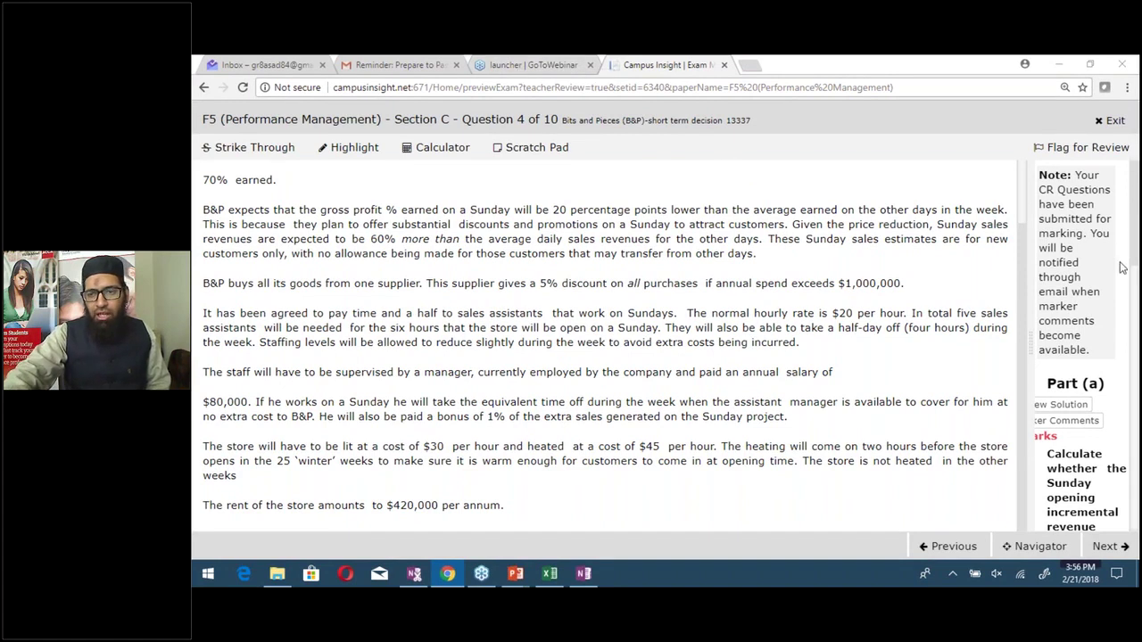
Reread the scenario paragraphs on the supplier discount, Sunday staffing, lighting, heating and store rent
{"action": "scroll", "coordinate": [1122, 268], "scroll_direction": "down", "scroll_amount": 1}
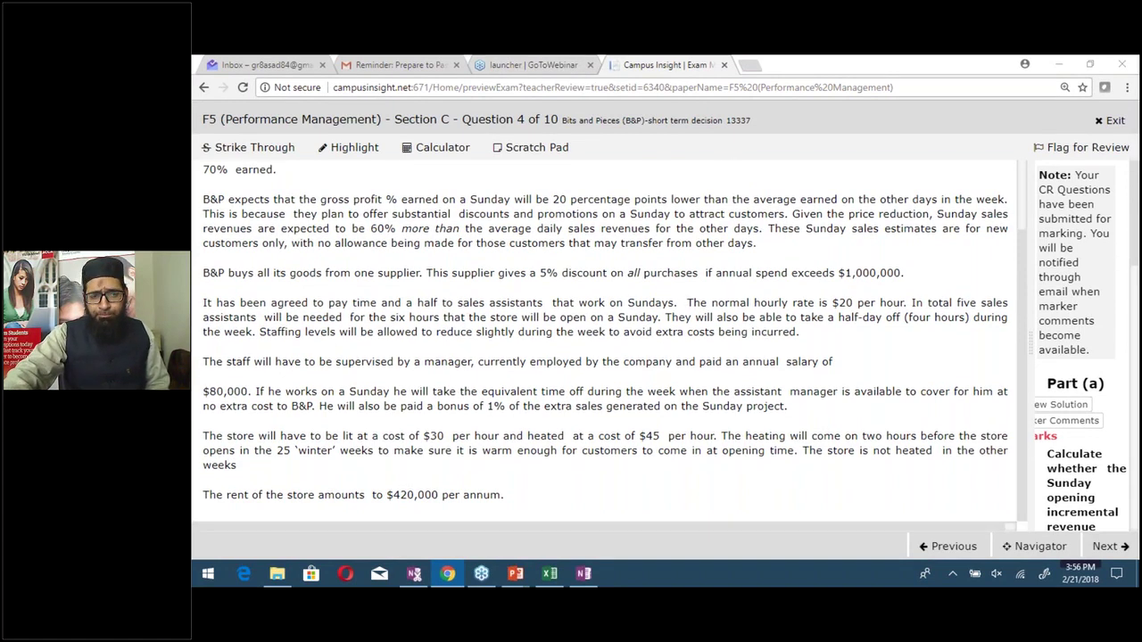
{"action": "scroll", "coordinate": [1117, 303], "scroll_direction": "up", "scroll_amount": 1}
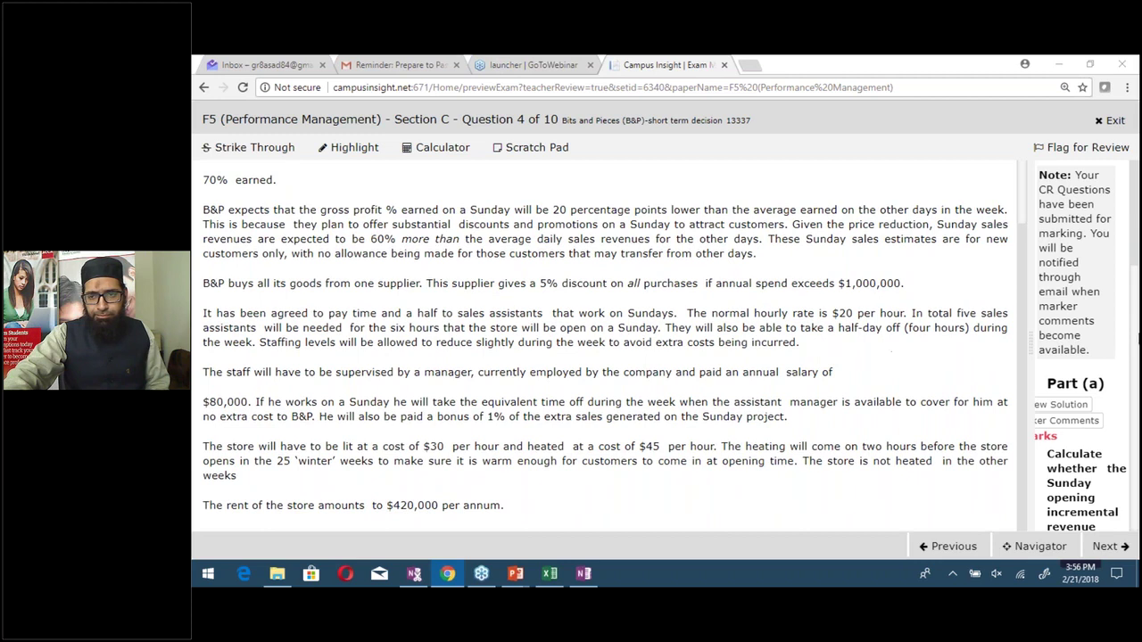
{"action": "scroll", "coordinate": [1121, 287], "scroll_direction": "down", "scroll_amount": 1}
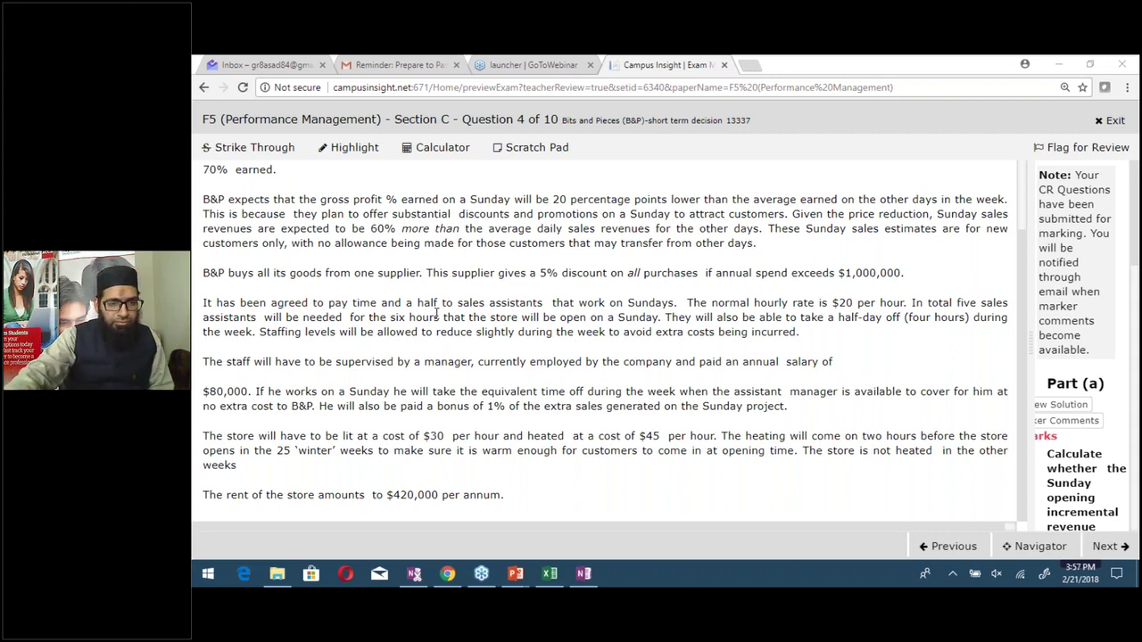
{"action": "scroll", "coordinate": [436, 313], "scroll_direction": "up", "scroll_amount": 1}
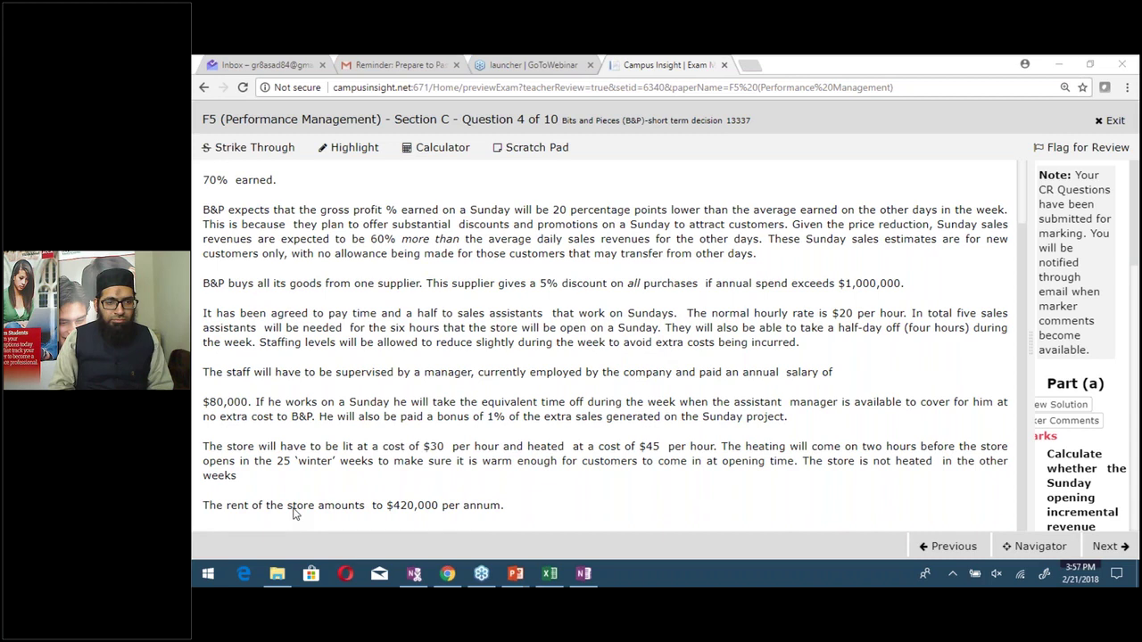
{"action": "scroll", "coordinate": [464, 401], "scroll_direction": "down", "scroll_amount": 1}
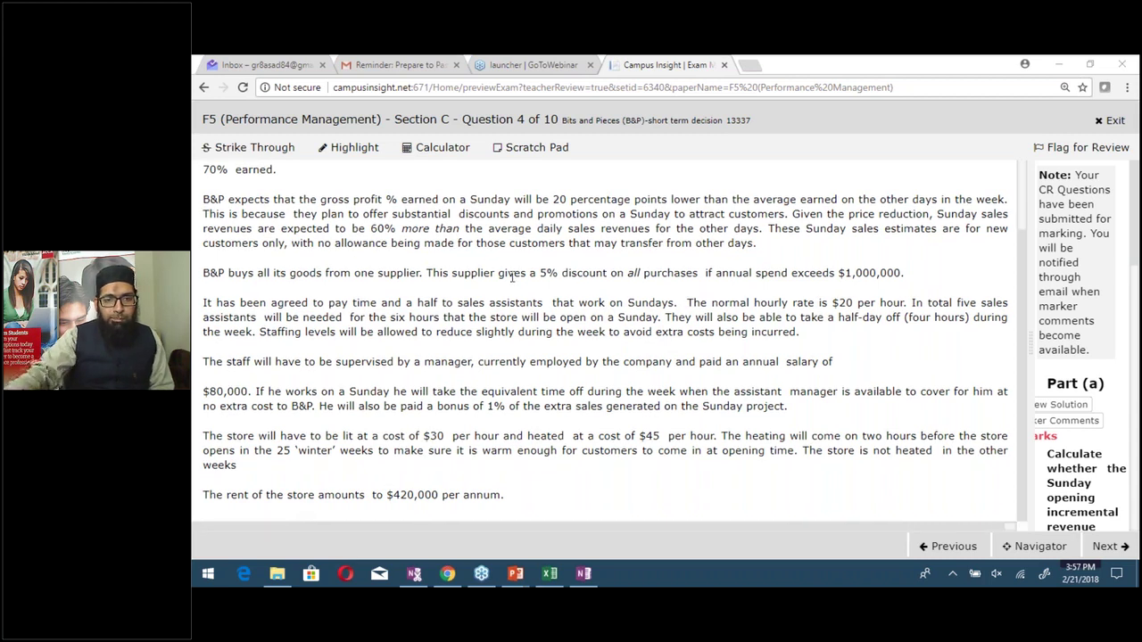
{"action": "scroll", "coordinate": [672, 330], "scroll_direction": "up", "scroll_amount": 1}
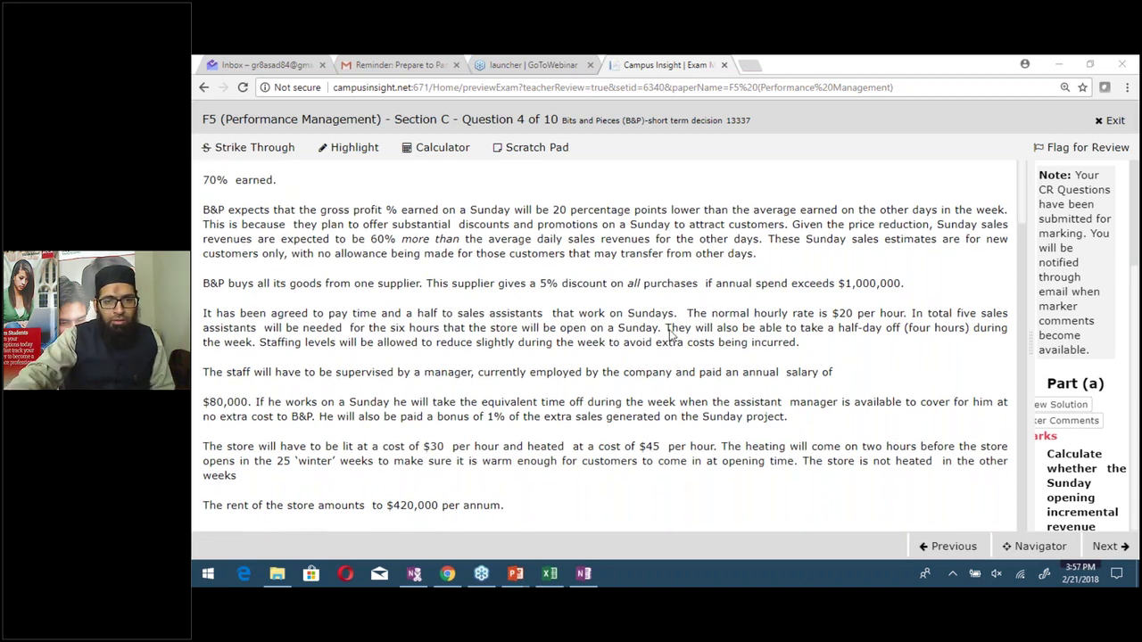
{"action": "scroll", "coordinate": [678, 338], "scroll_direction": "down", "scroll_amount": 1}
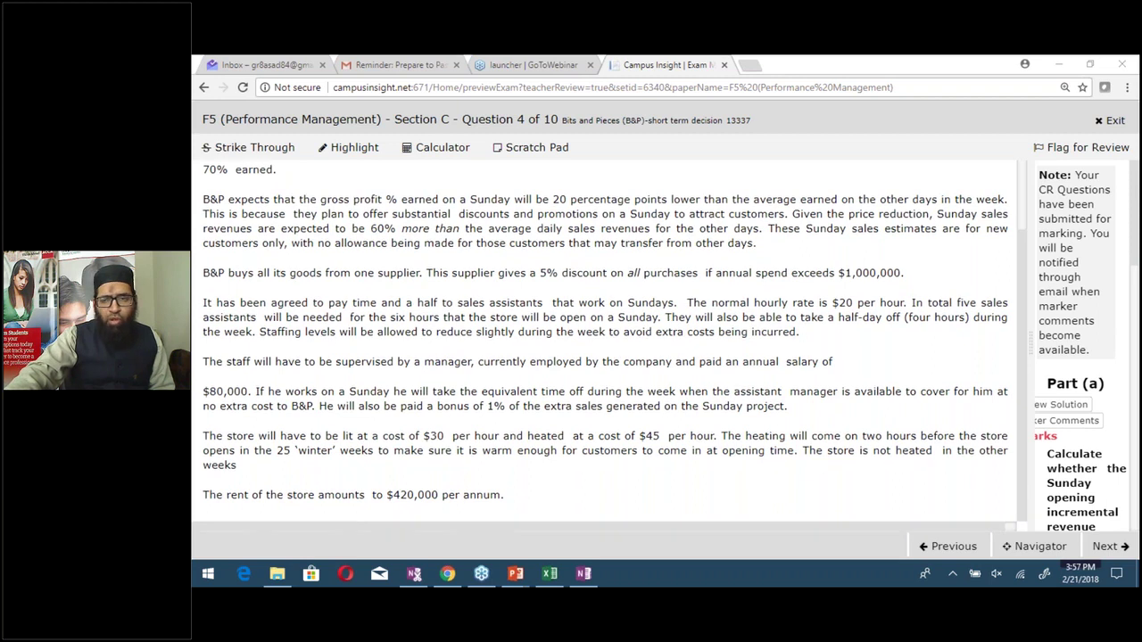
{"action": "scroll", "coordinate": [903, 393], "scroll_direction": "up", "scroll_amount": 1}
Narrow the Background pane to reveal the Part (a) spreadsheet and enter "$" as a column heading in cell D3
{"action": "left_click", "coordinate": [1040, 340]}
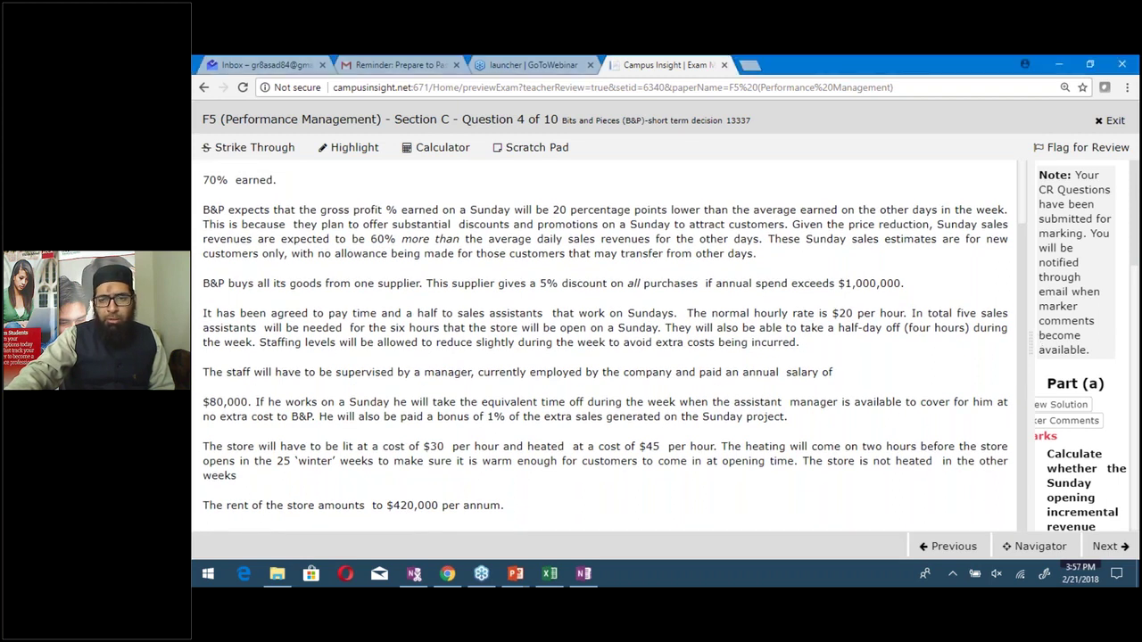
{"action": "left_click", "coordinate": [779, 449]}
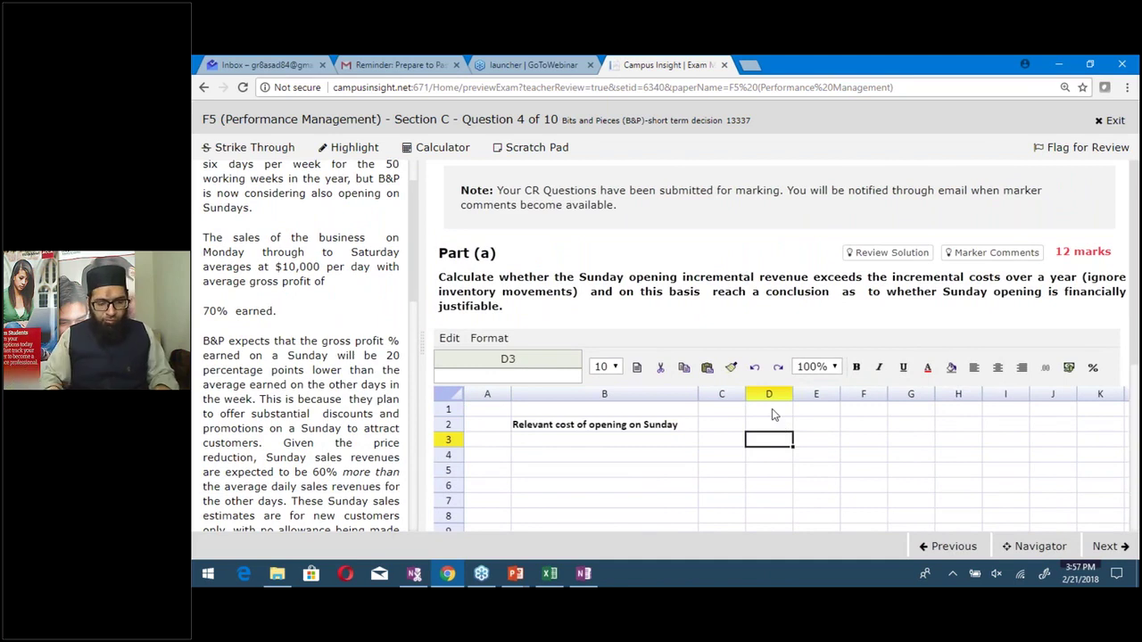
{"action": "type", "text": "$"}
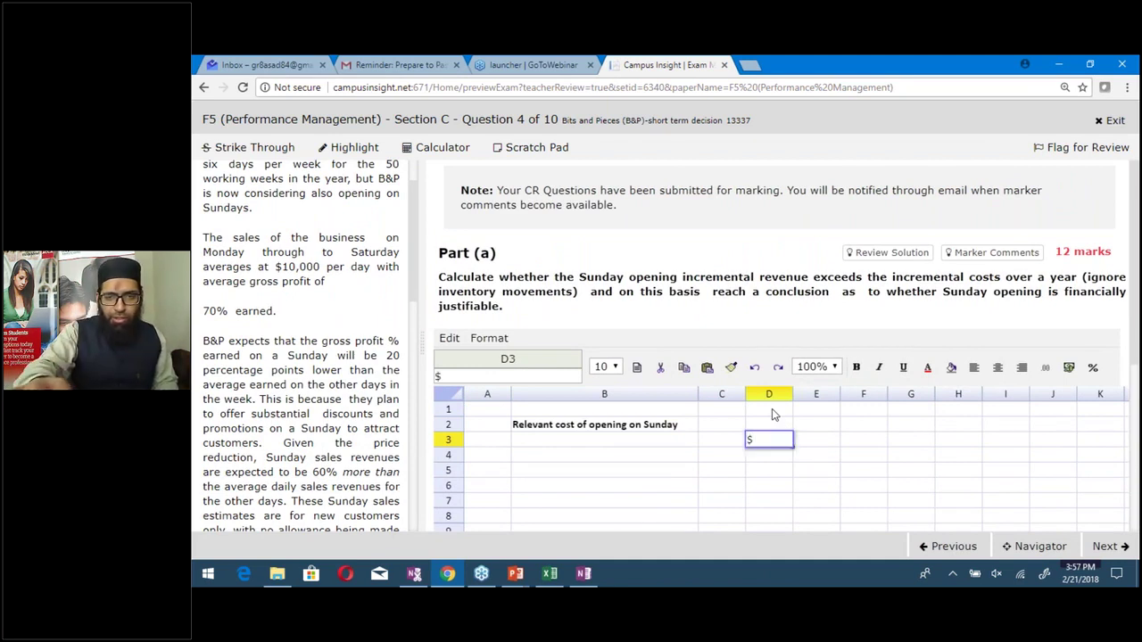
{"action": "scroll", "coordinate": [870, 270], "scroll_direction": "down", "scroll_amount": 1}
{"action": "scroll", "coordinate": [870, 269], "scroll_direction": "down", "scroll_amount": 2}
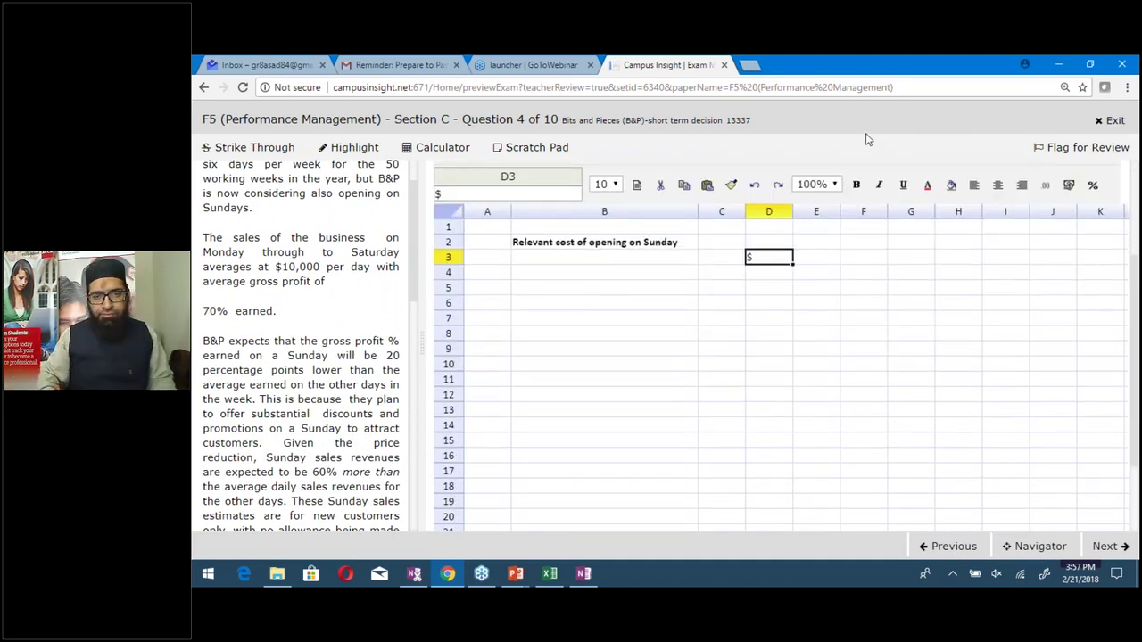
Enter the row labels Sales, Purchase and Labour in cells B4 to B6
{"action": "left_click", "coordinate": [772, 295]}
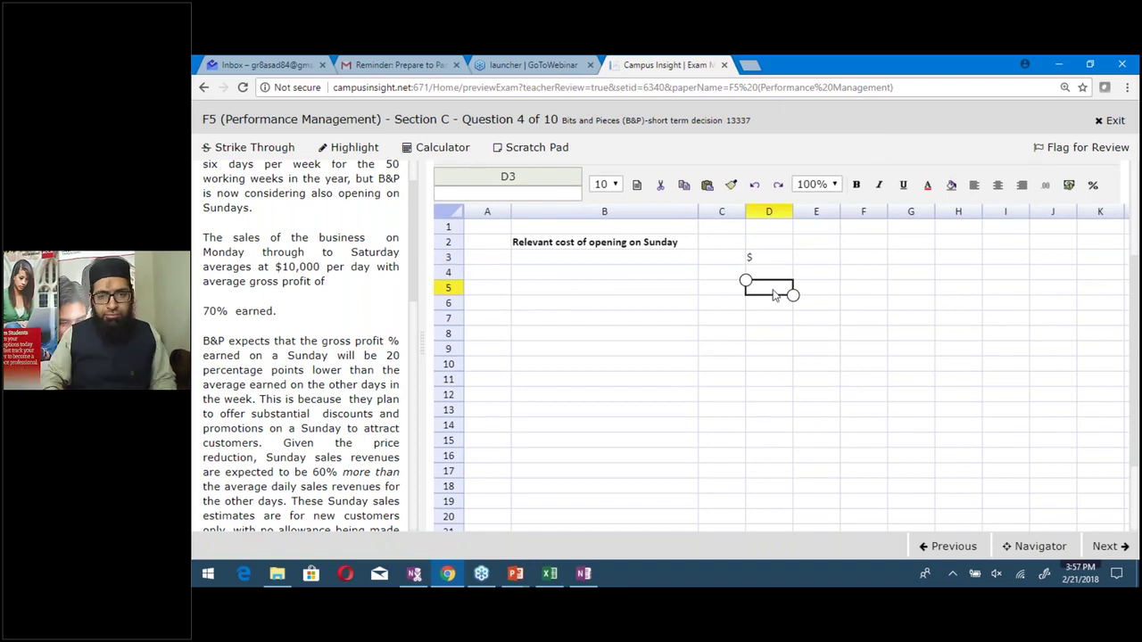
{"action": "key", "text": "Up"}
{"action": "key", "text": "Left"}
{"action": "key", "text": "Left"}
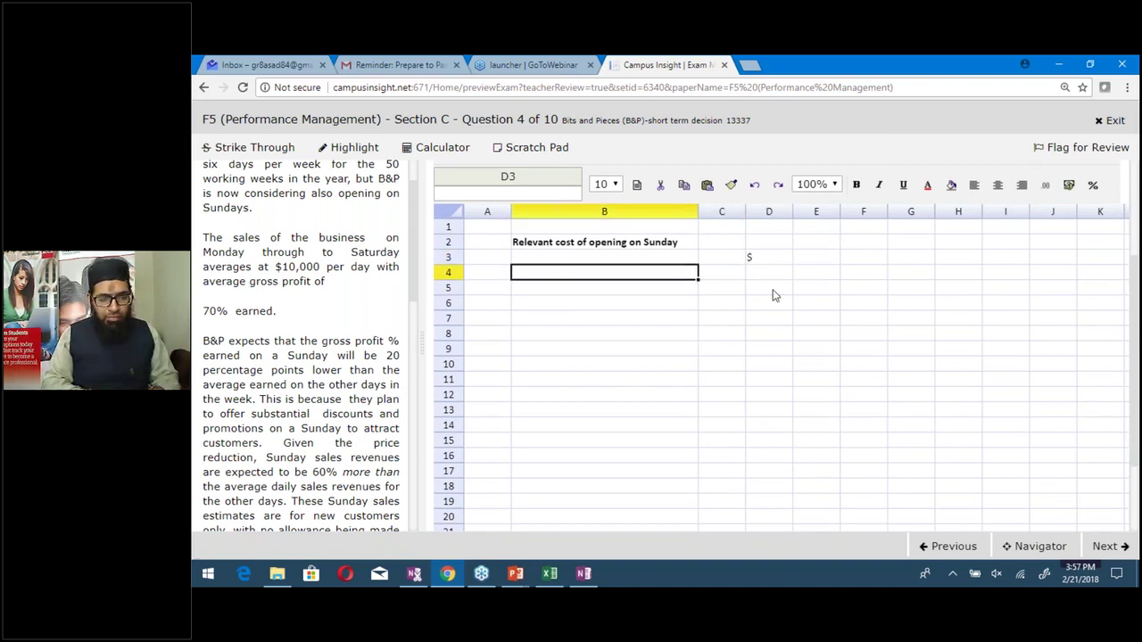
{"action": "type", "text": "Sales"}
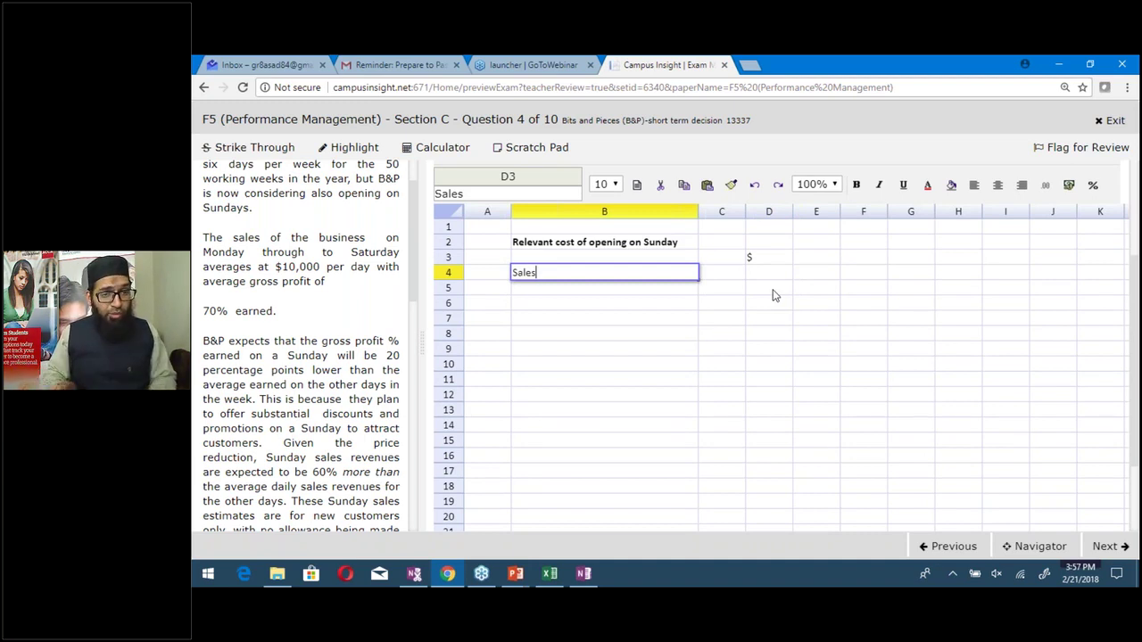
{"action": "key", "text": "Return"}
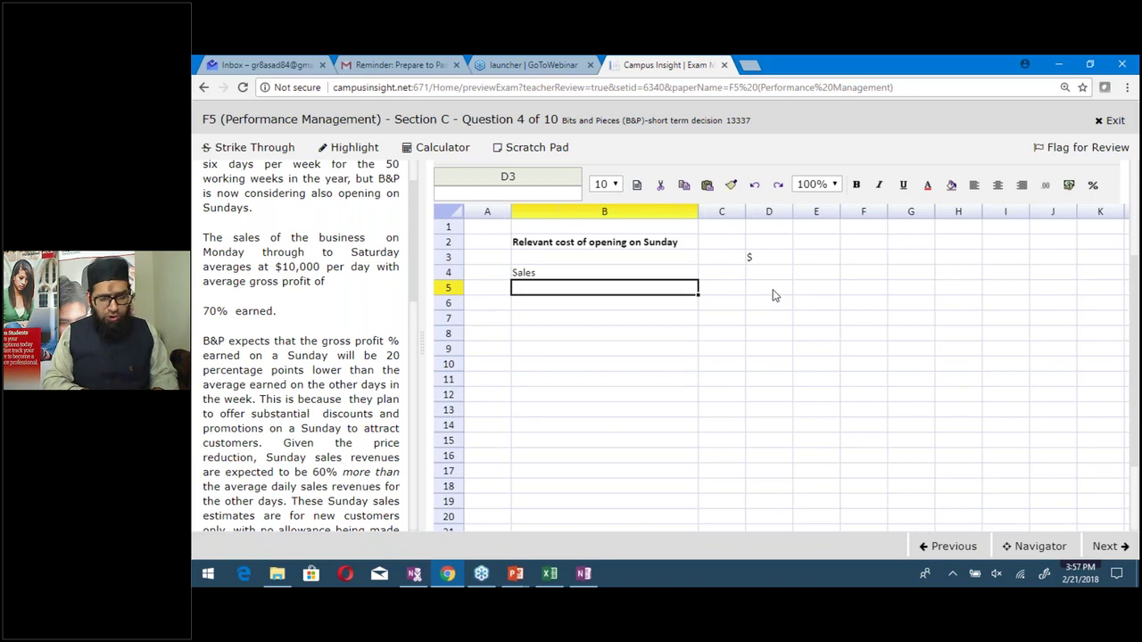
{"action": "type", "text": "Purc"}
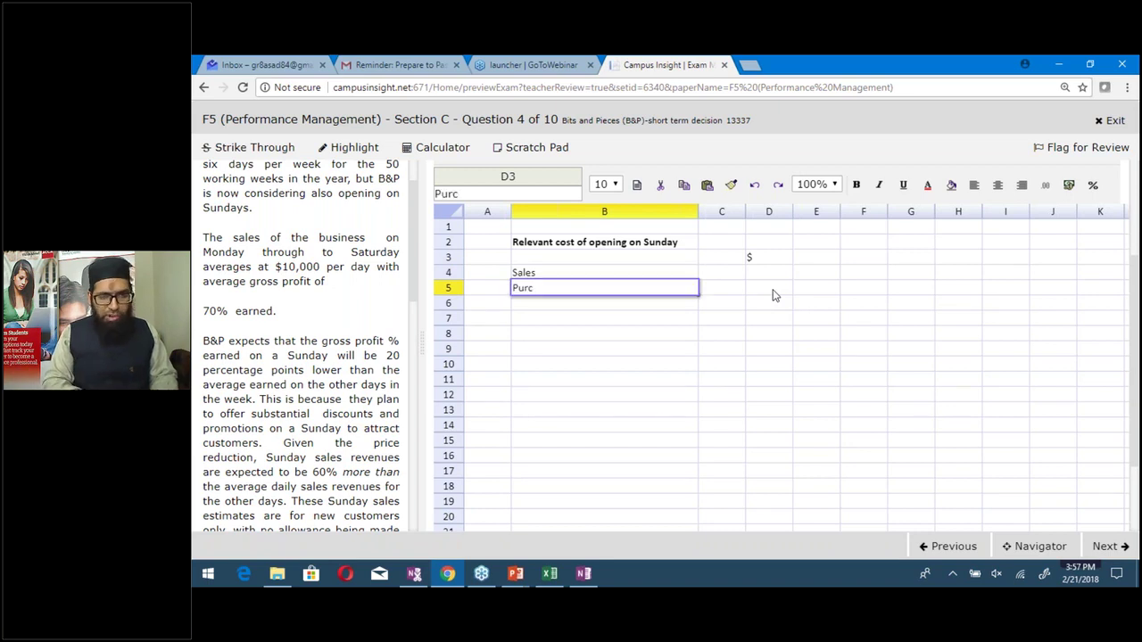
{"action": "type", "text": "hase"}
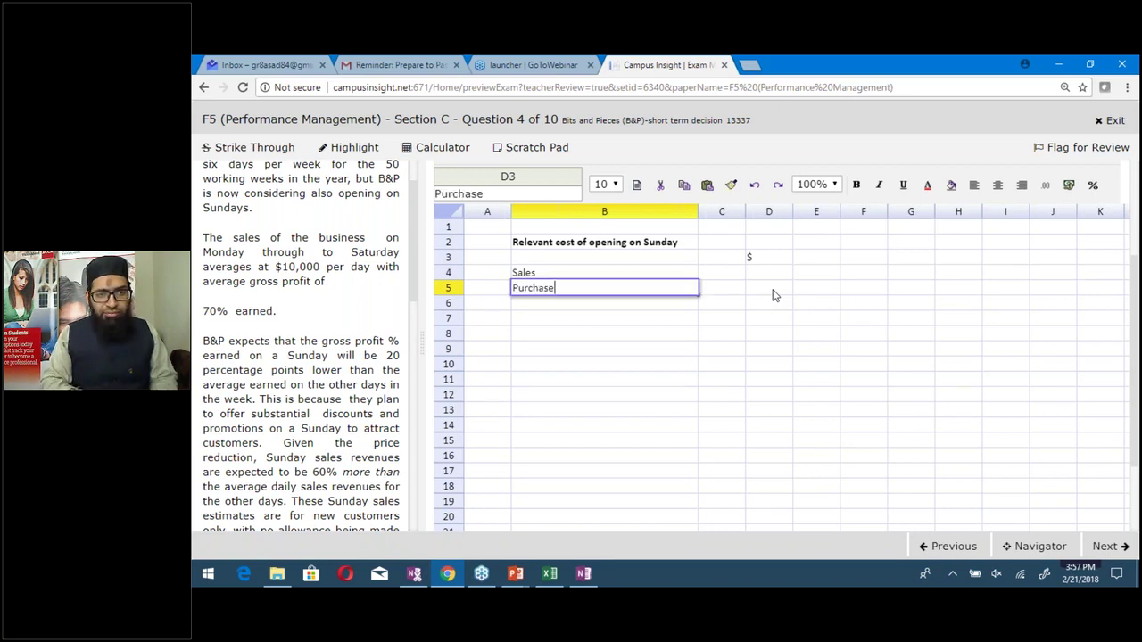
{"action": "key", "text": "Return"}
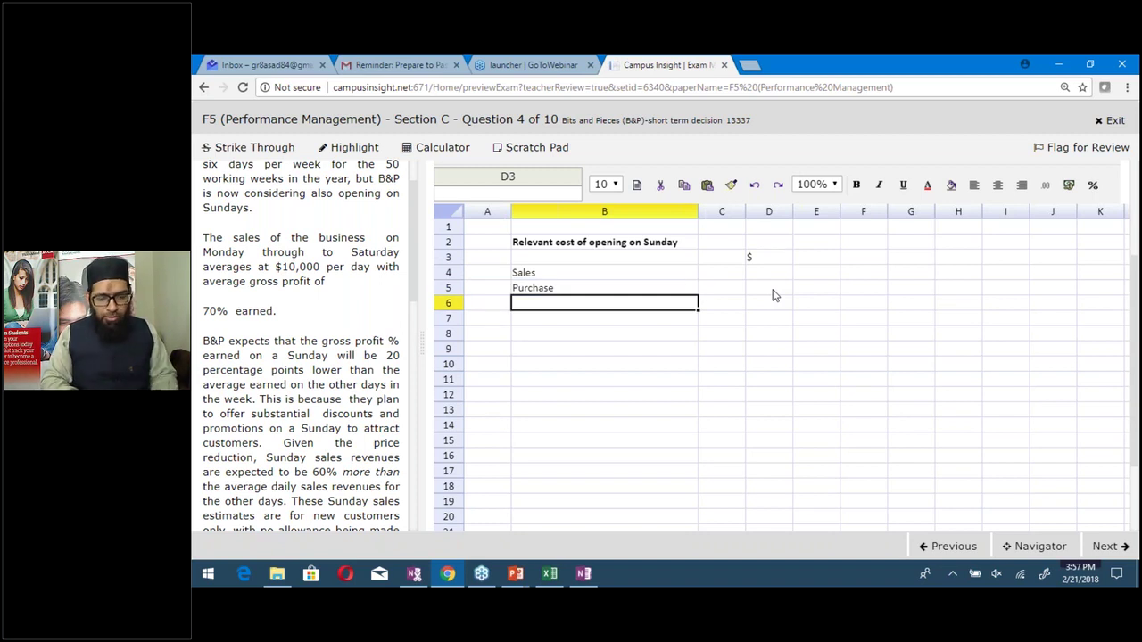
{"action": "type", "text": "Labour"}
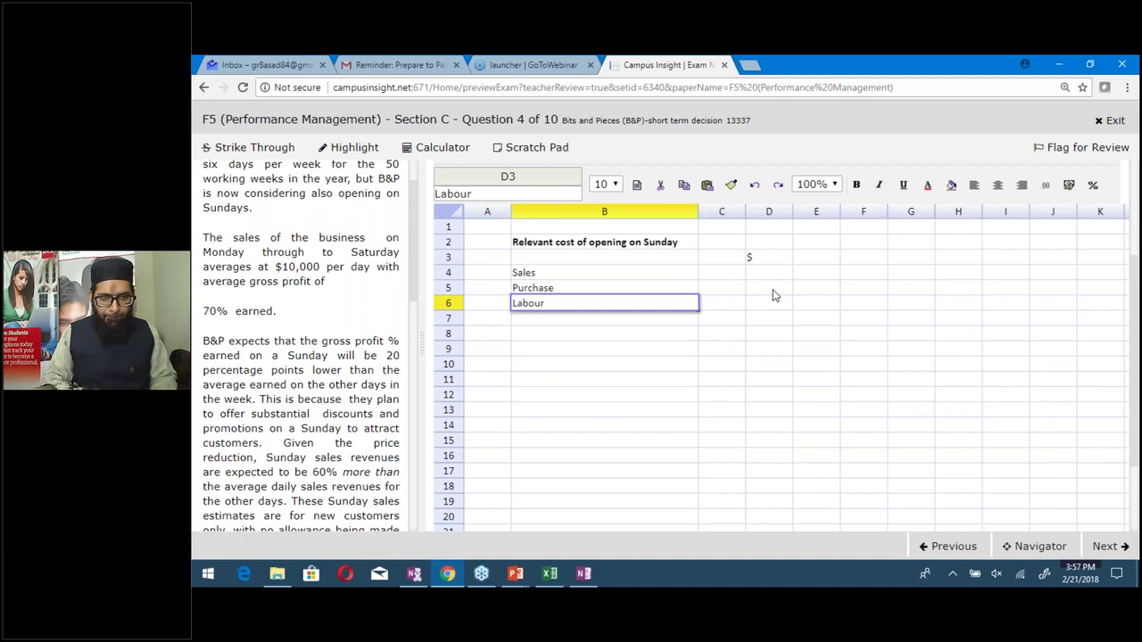
{"action": "key", "text": "Return"}
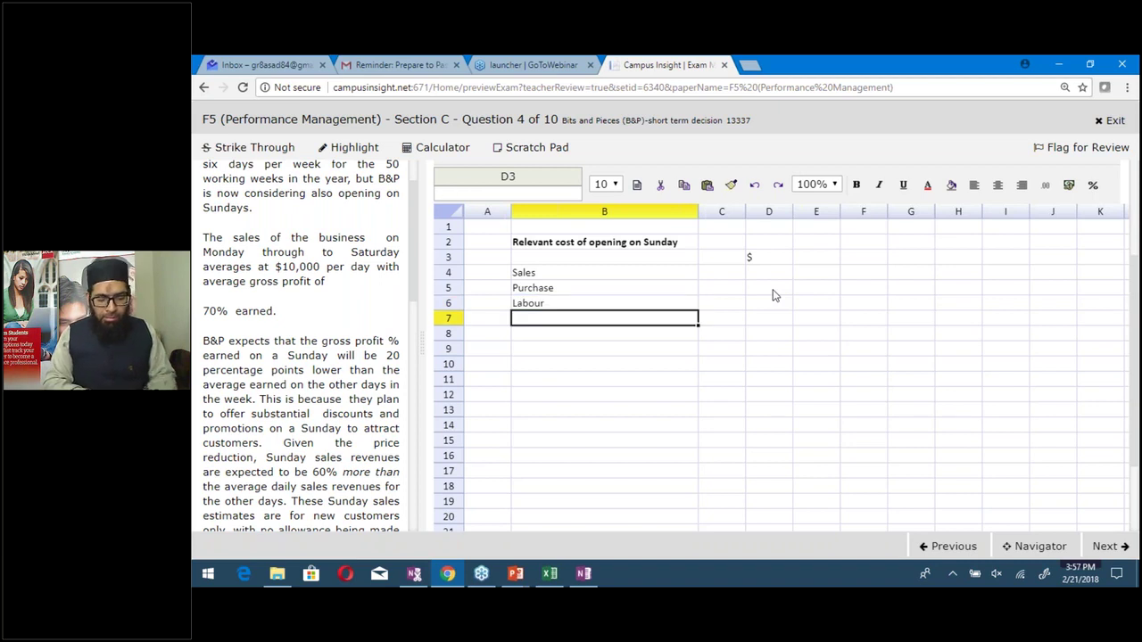
Add the row labels Bonus, Heating and Lighting in cells B7 to B9
{"action": "type", "text": "Bonus"}
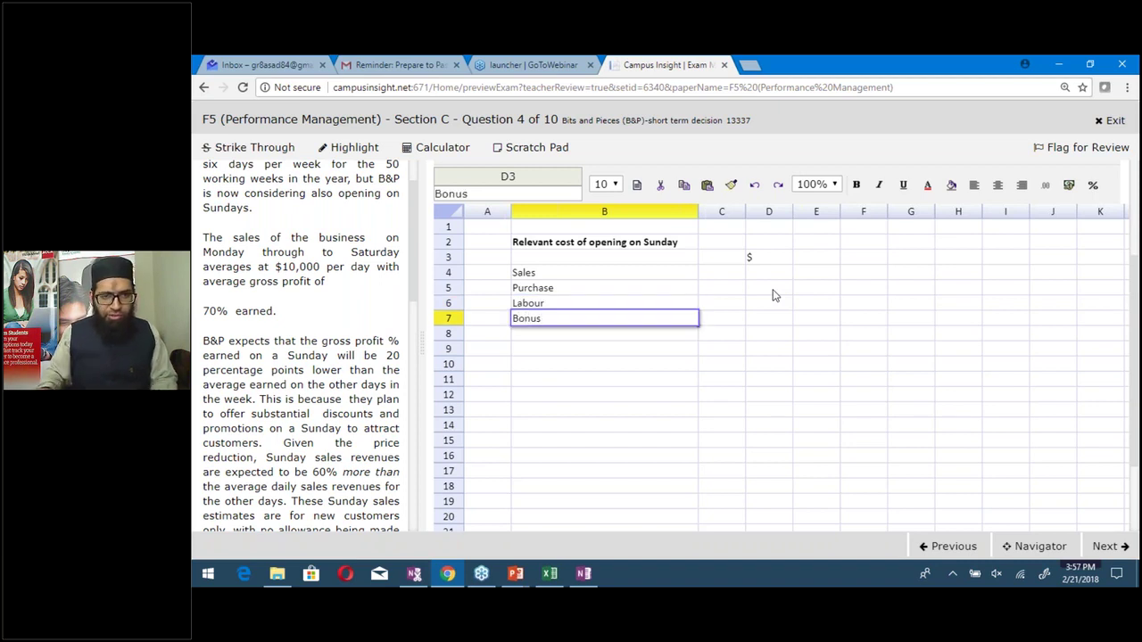
{"action": "key", "text": "Return"}
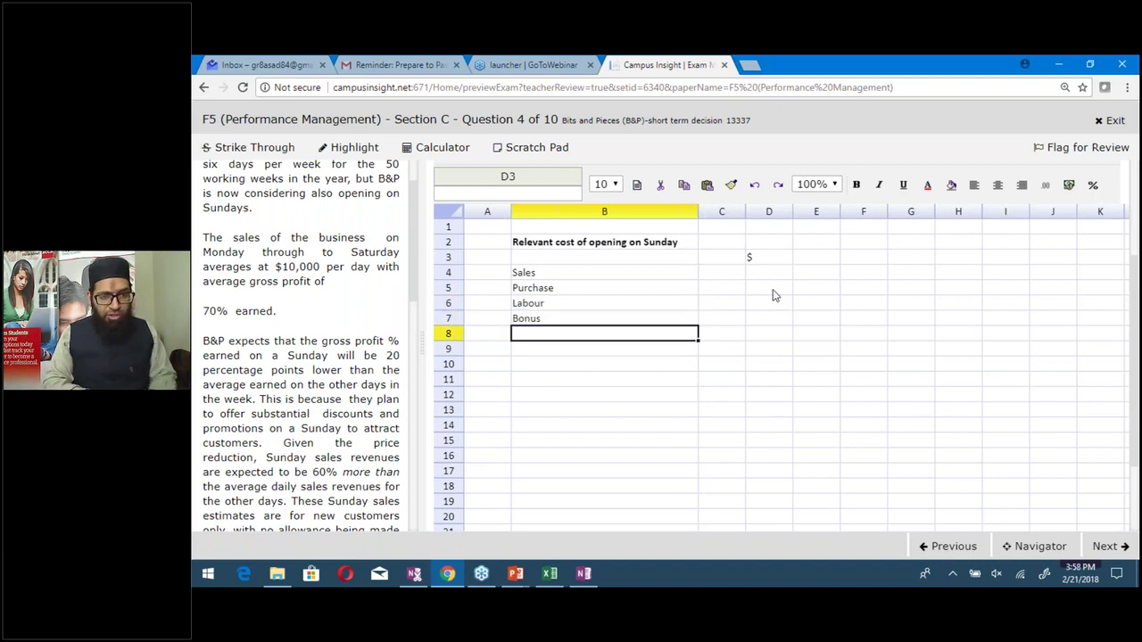
{"action": "type", "text": "Heating"}
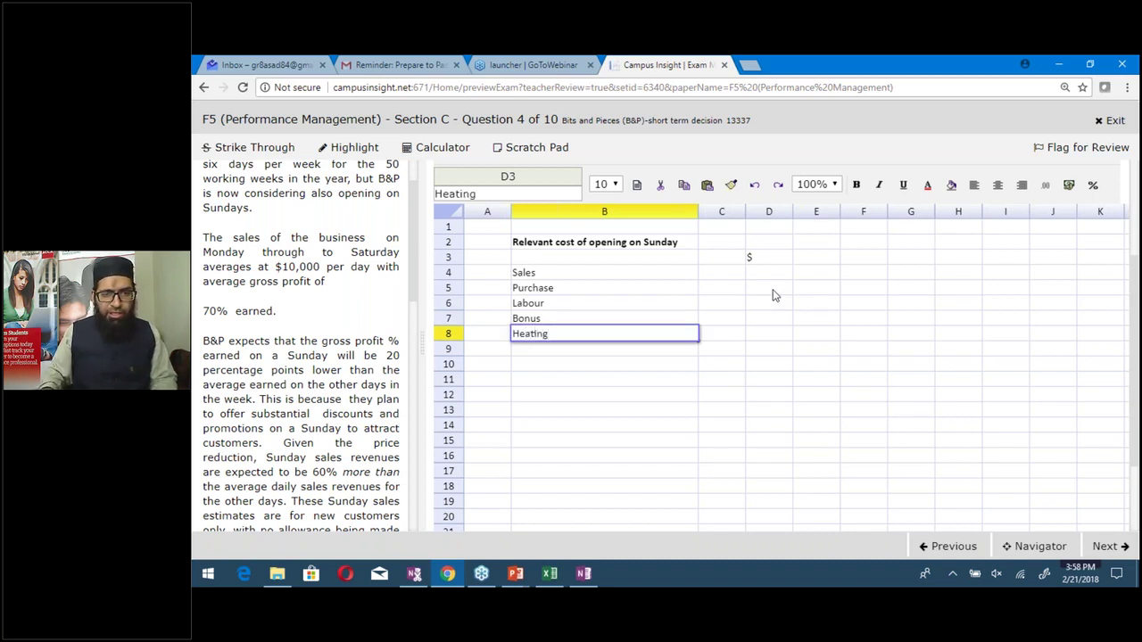
{"action": "key", "text": "Return"}
{"action": "type", "text": "Lih"}
{"action": "key", "text": "BackSpace"}
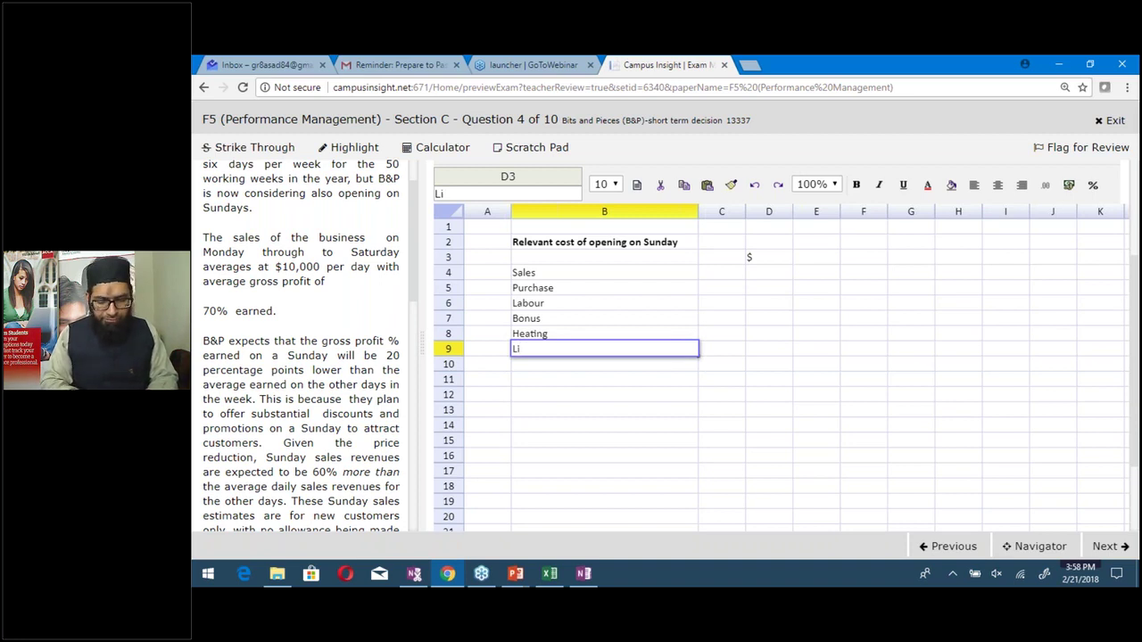
{"action": "type", "text": "ghting"}
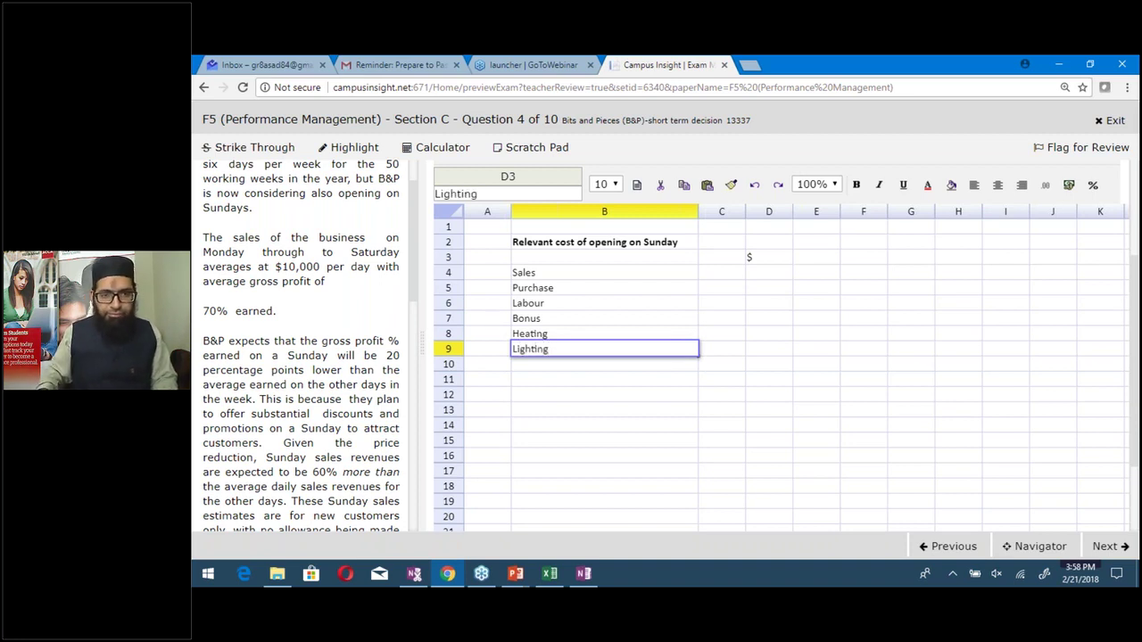
{"action": "key", "text": "Return"}
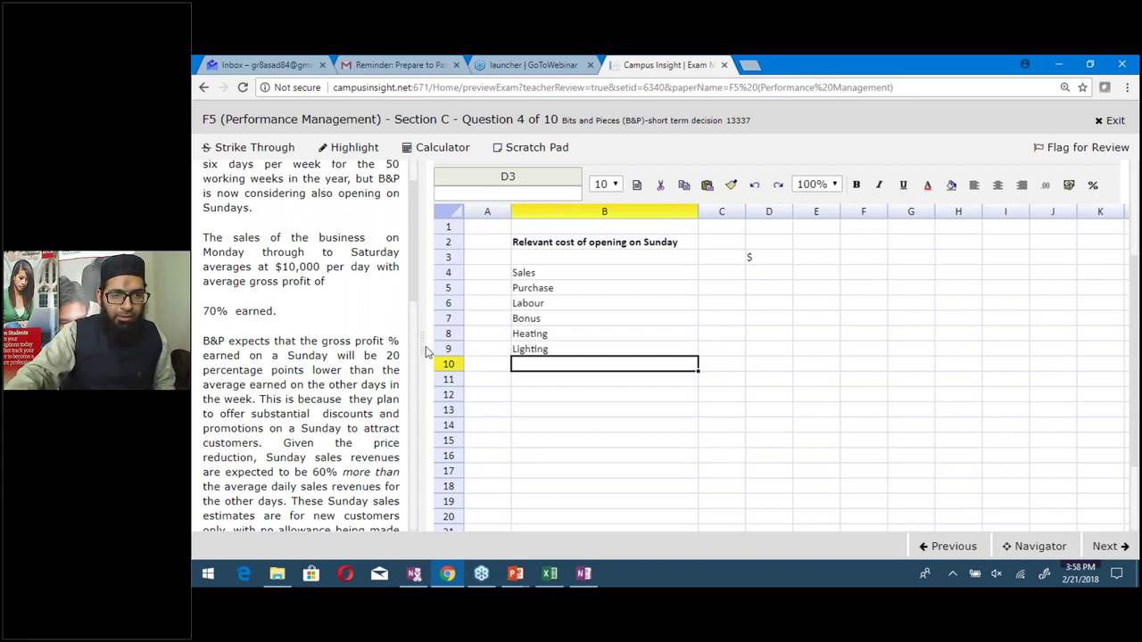
Widen the Background pane beside the spreadsheet and examine the annual store rent at the end of the scenario
{"action": "left_click_drag", "start_coordinate": [426, 352], "coordinate": [616, 366]}
{"action": "scroll", "coordinate": [493, 370], "scroll_direction": "down", "scroll_amount": 3}
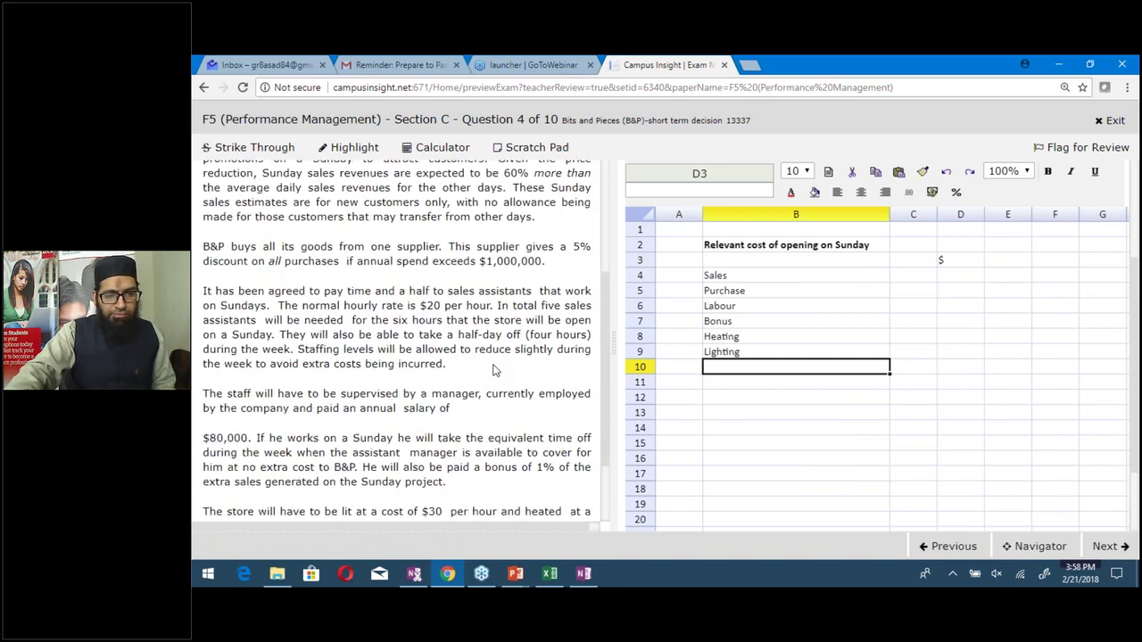
{"action": "left_click_drag", "start_coordinate": [370, 494], "coordinate": [505, 488]}
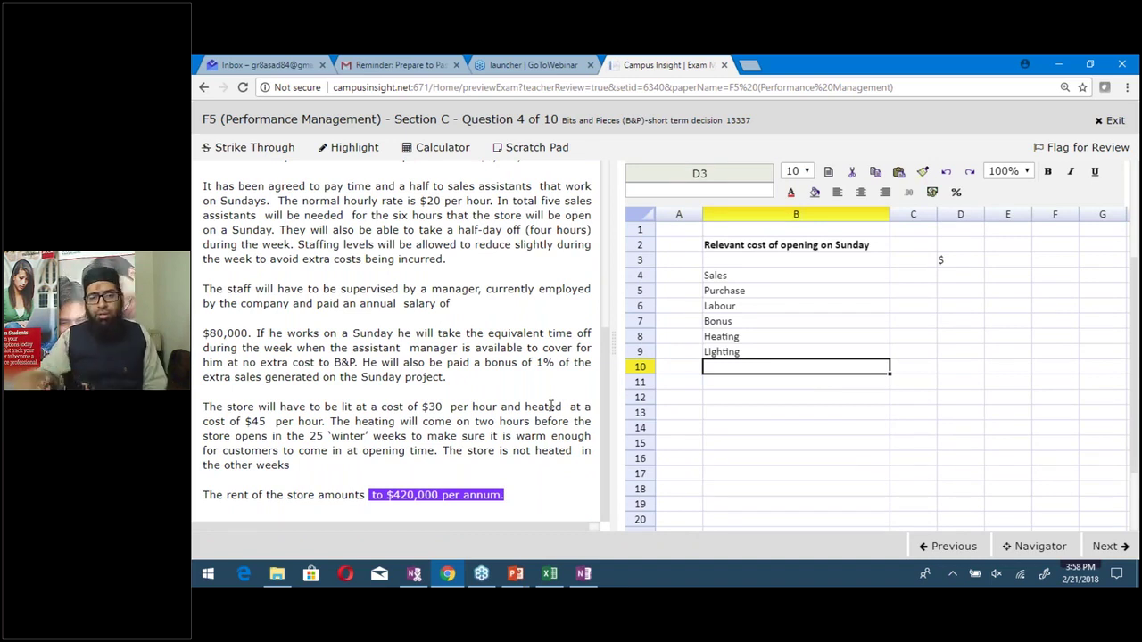
{"action": "scroll", "coordinate": [548, 402], "scroll_direction": "up", "scroll_amount": 1}
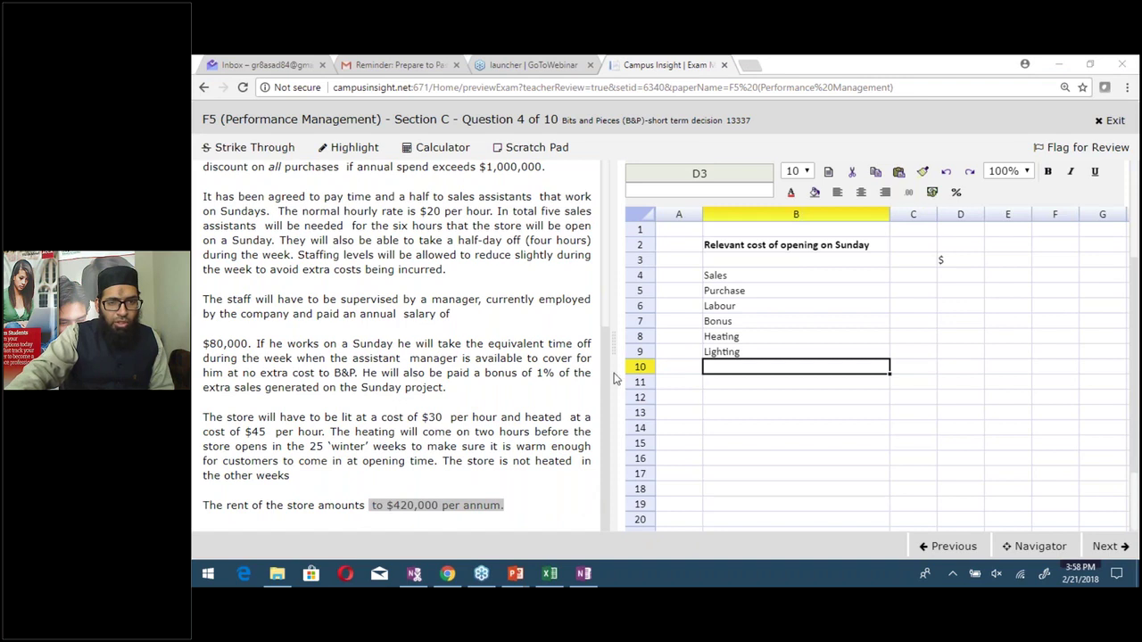
{"action": "scroll", "coordinate": [332, 374], "scroll_direction": "down", "scroll_amount": 1}
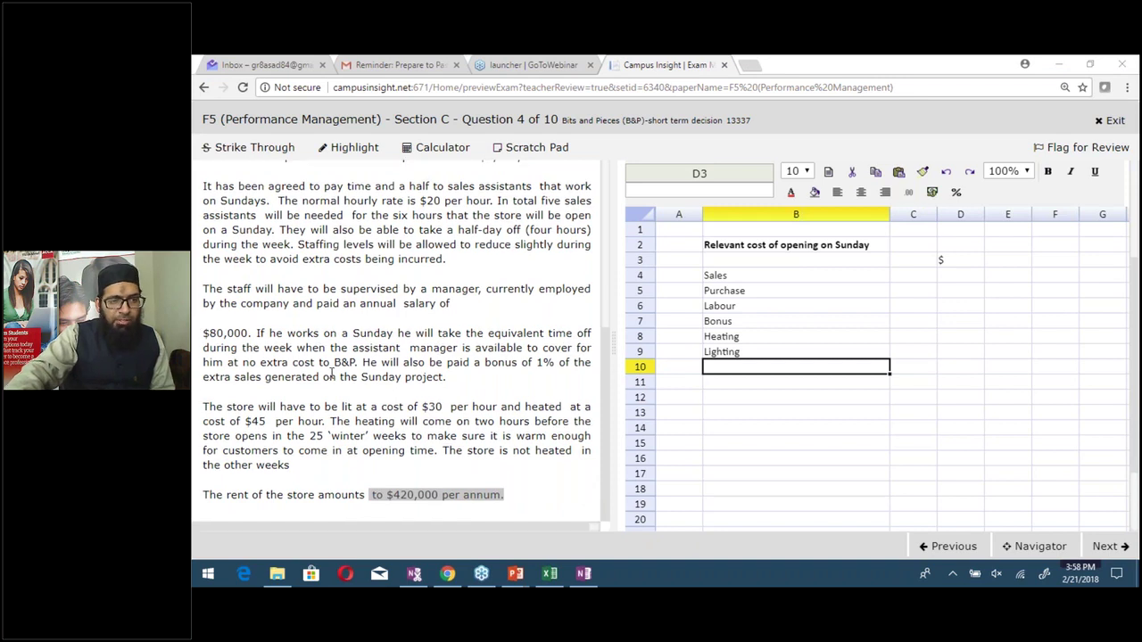
{"action": "scroll", "coordinate": [332, 374], "scroll_direction": "up", "scroll_amount": 1}
{"action": "scroll", "coordinate": [461, 363], "scroll_direction": "down", "scroll_amount": 1}
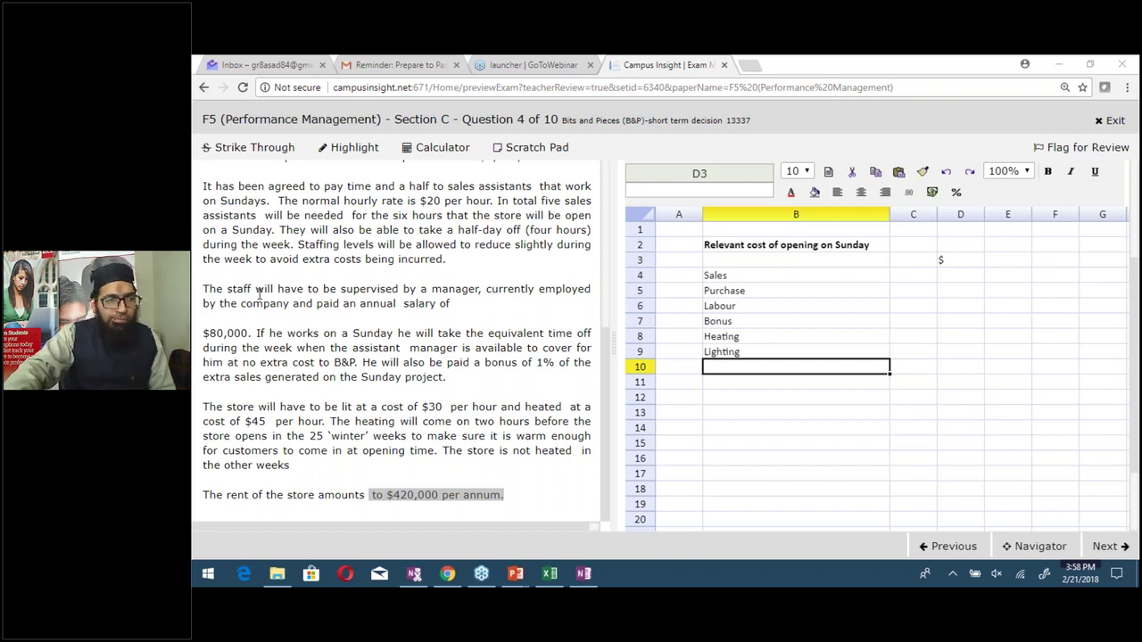
Examine the paragraph on the supervising manager's salary, the assistant manager's cover and the bonus on extra Sunday sales
{"action": "left_click_drag", "start_coordinate": [229, 290], "coordinate": [372, 349]}
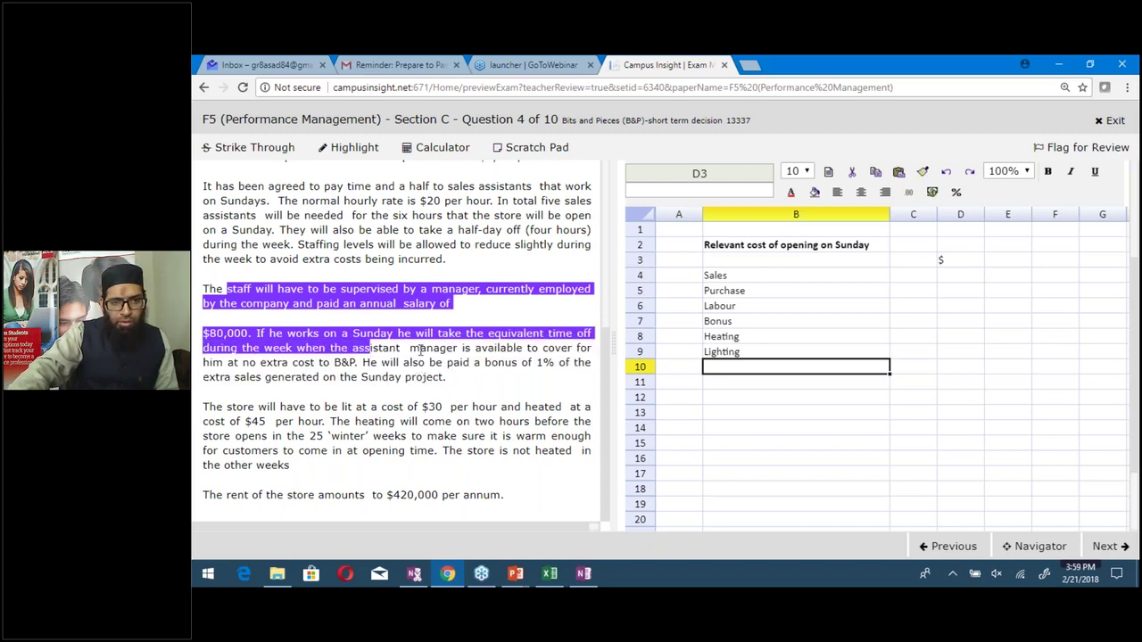
{"action": "left_click", "coordinate": [420, 350]}
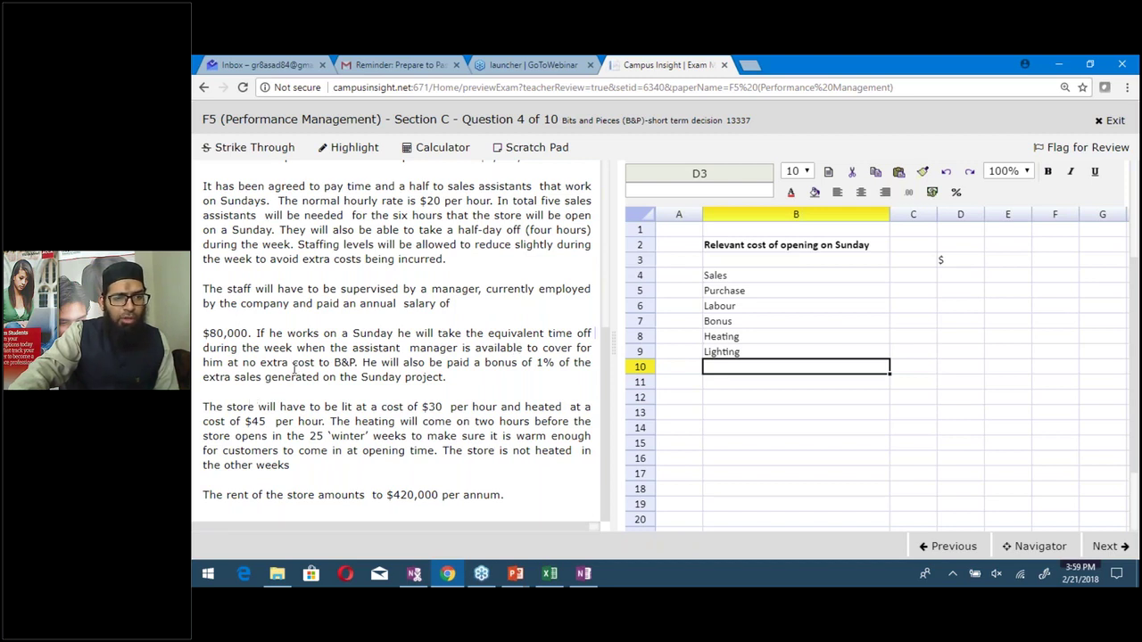
{"action": "left_click_drag", "start_coordinate": [316, 364], "coordinate": [239, 363]}
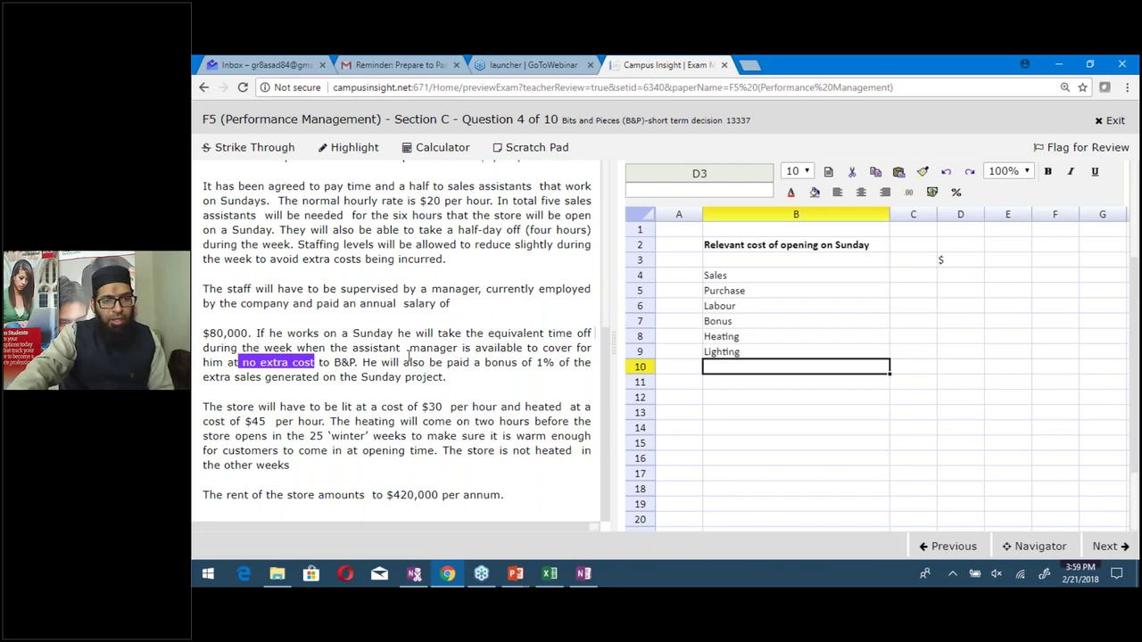
{"action": "left_click", "coordinate": [513, 362]}
{"action": "left_click_drag", "start_coordinate": [514, 362], "coordinate": [524, 383]}
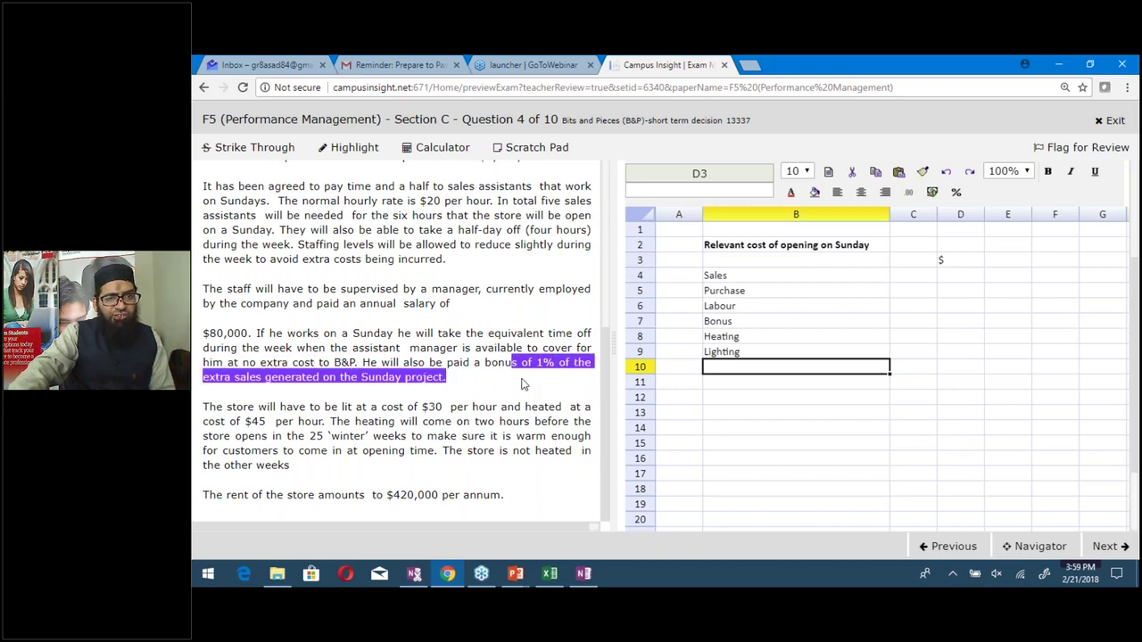
Re-read the end of the manager's bonus sentence in the scenario and check it against the Bonus row of the schedule
{"action": "left_click", "coordinate": [392, 381]}
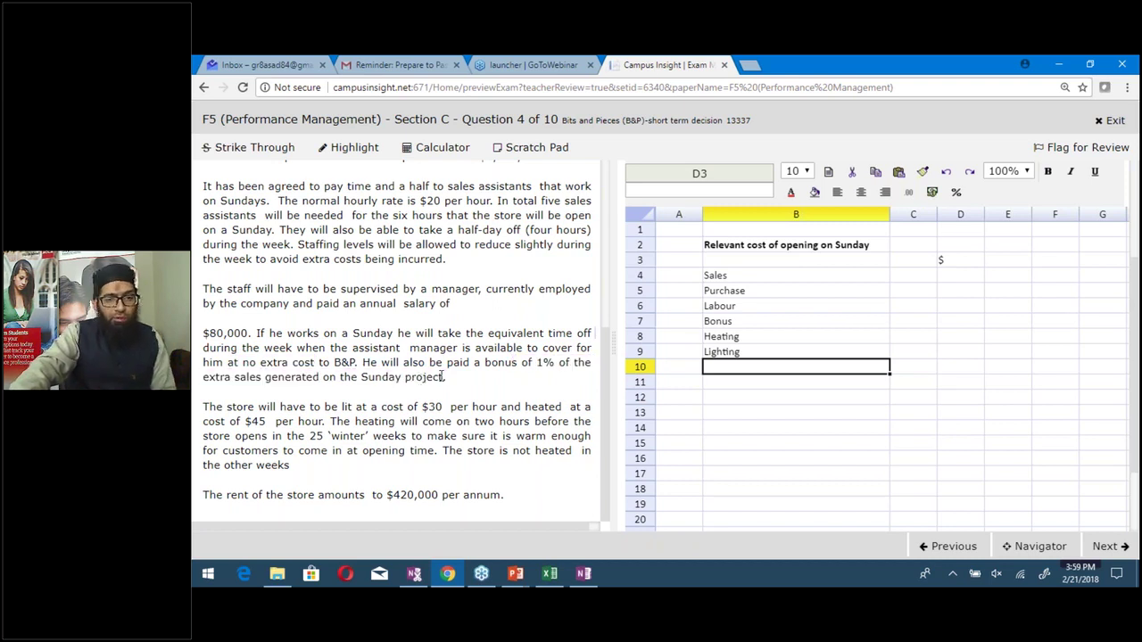
{"action": "left_click_drag", "start_coordinate": [448, 378], "coordinate": [353, 377]}
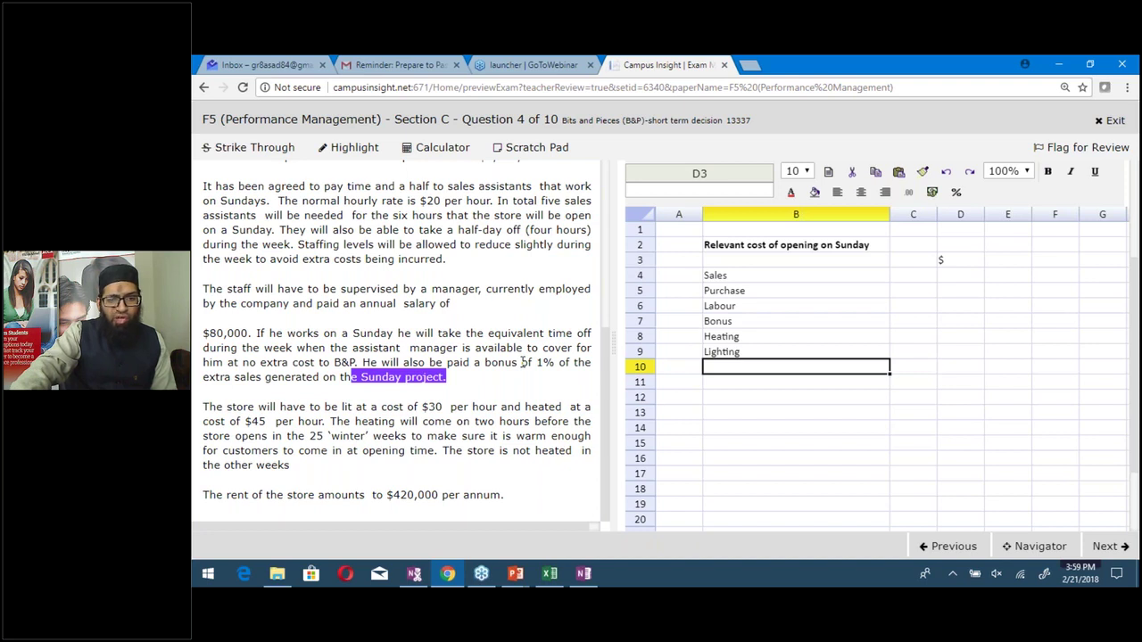
{"action": "scroll", "coordinate": [524, 362], "scroll_direction": "up", "scroll_amount": 1}
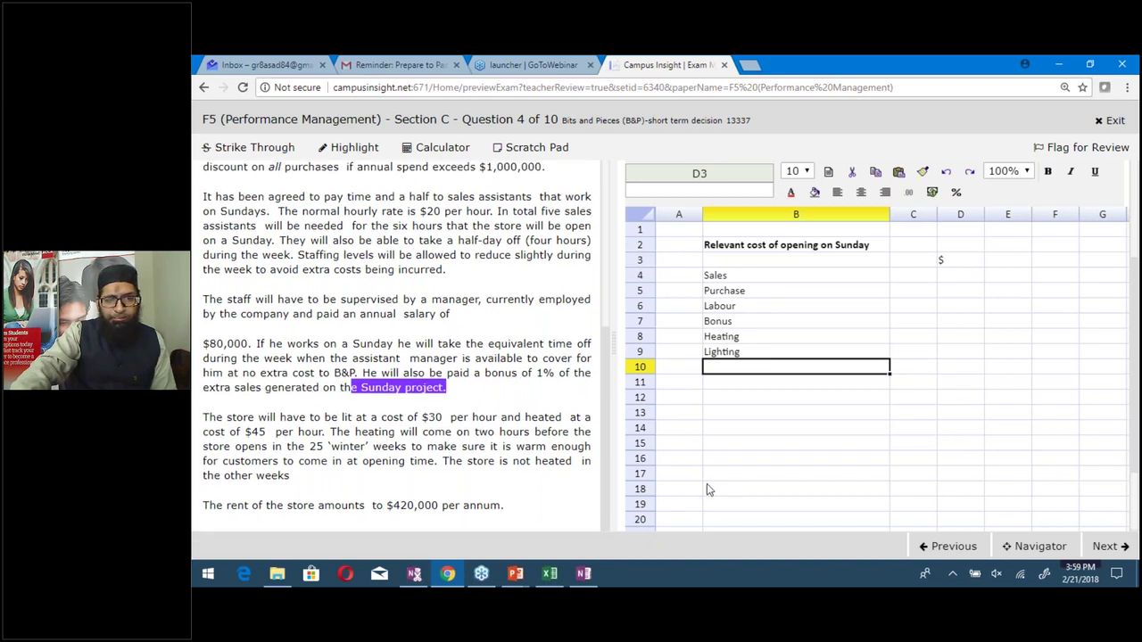
{"action": "left_click", "coordinate": [836, 392]}
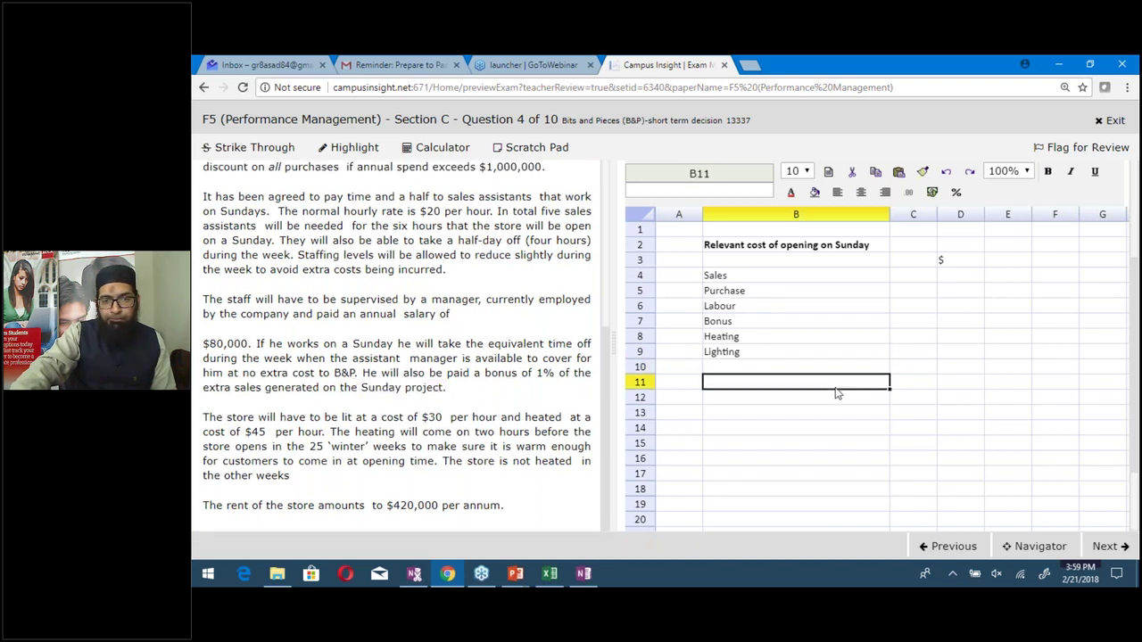
{"action": "left_click", "coordinate": [751, 324]}
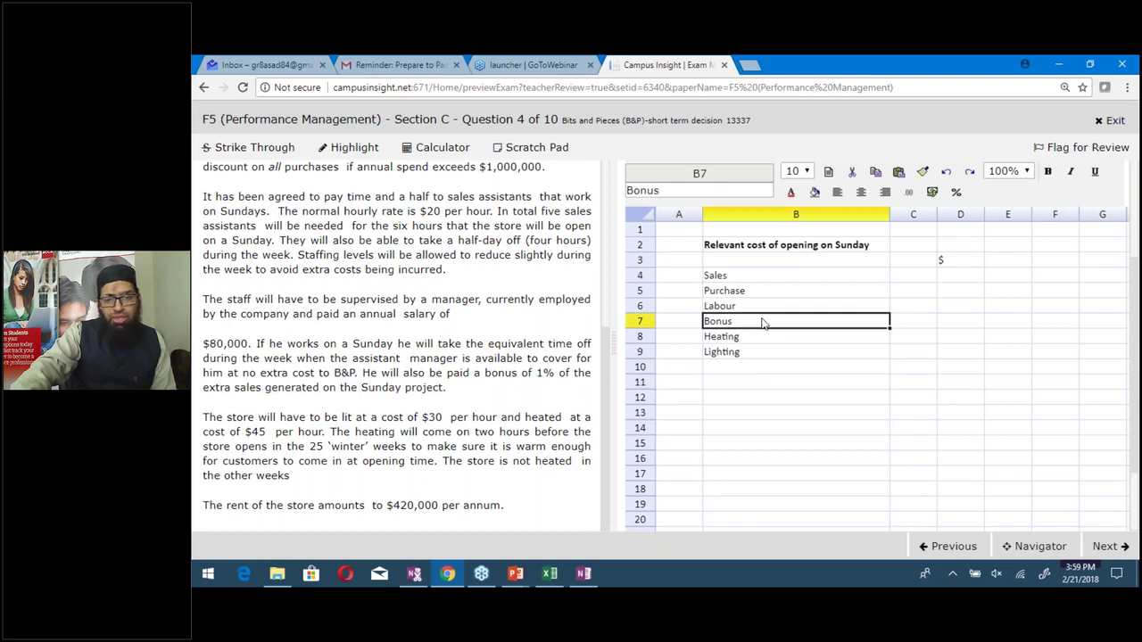
Narrow the Background pane and enter the annual Sunday sales formula =10000*160%*50 in cell D4
{"action": "left_click_drag", "start_coordinate": [606, 347], "coordinate": [514, 347]}
{"action": "left_click", "coordinate": [850, 282]}
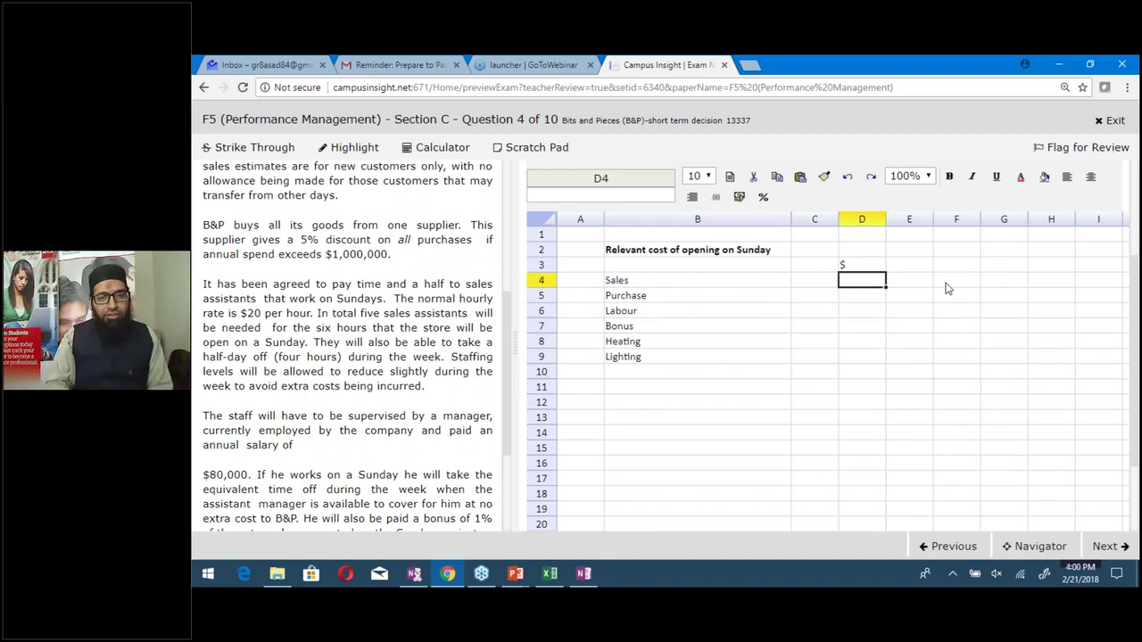
{"action": "type", "text": "="}
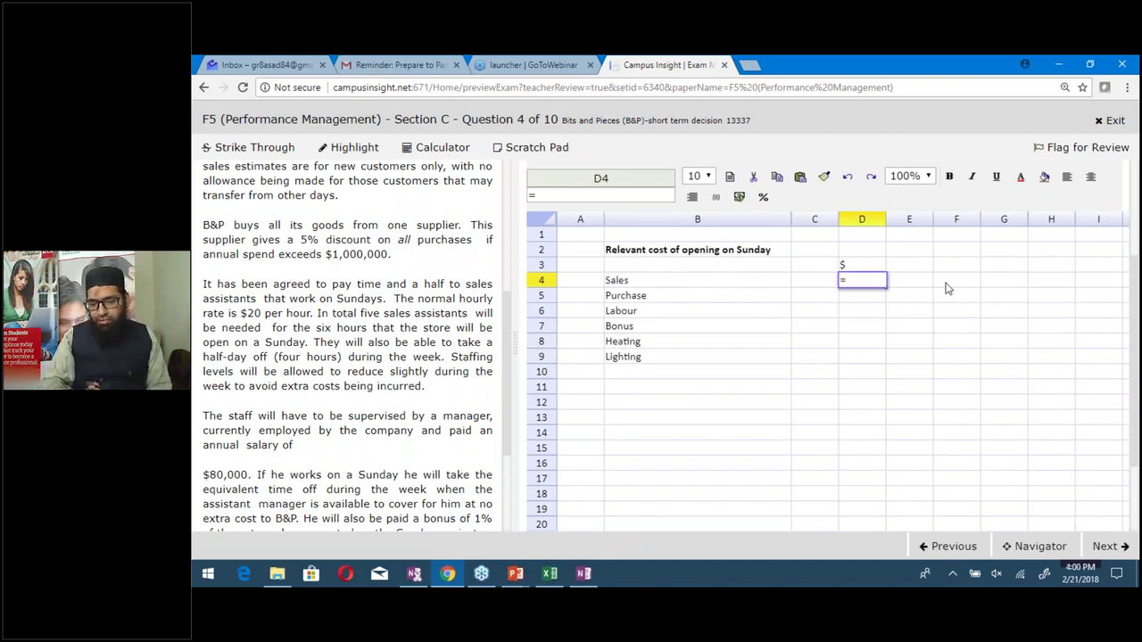
{"action": "type", "text": "10000"}
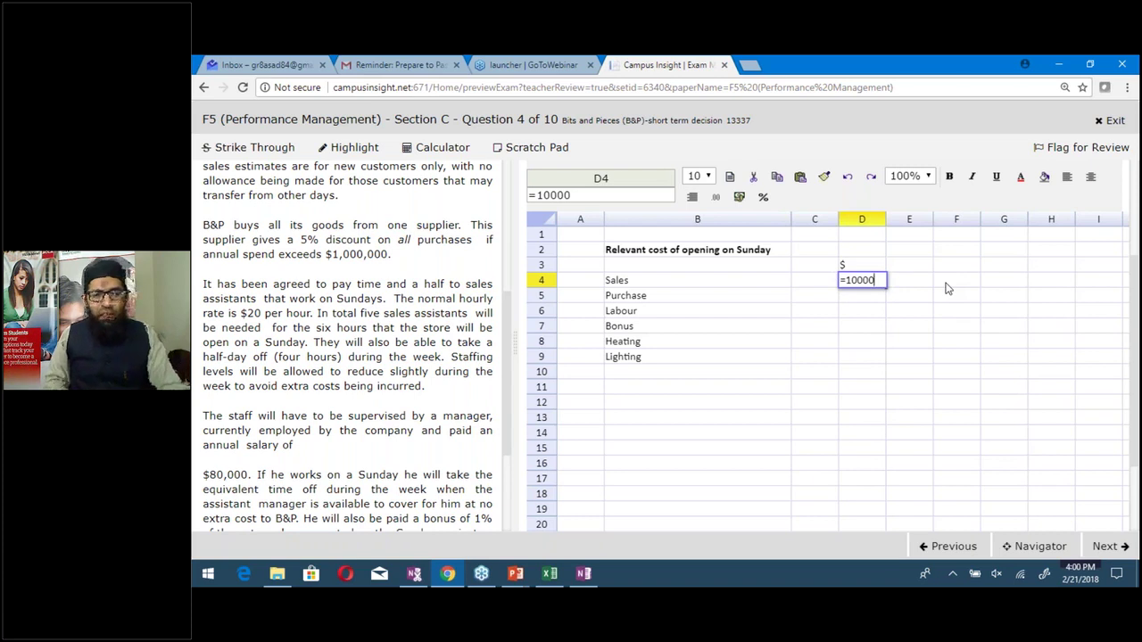
{"action": "type", "text": "*160"}
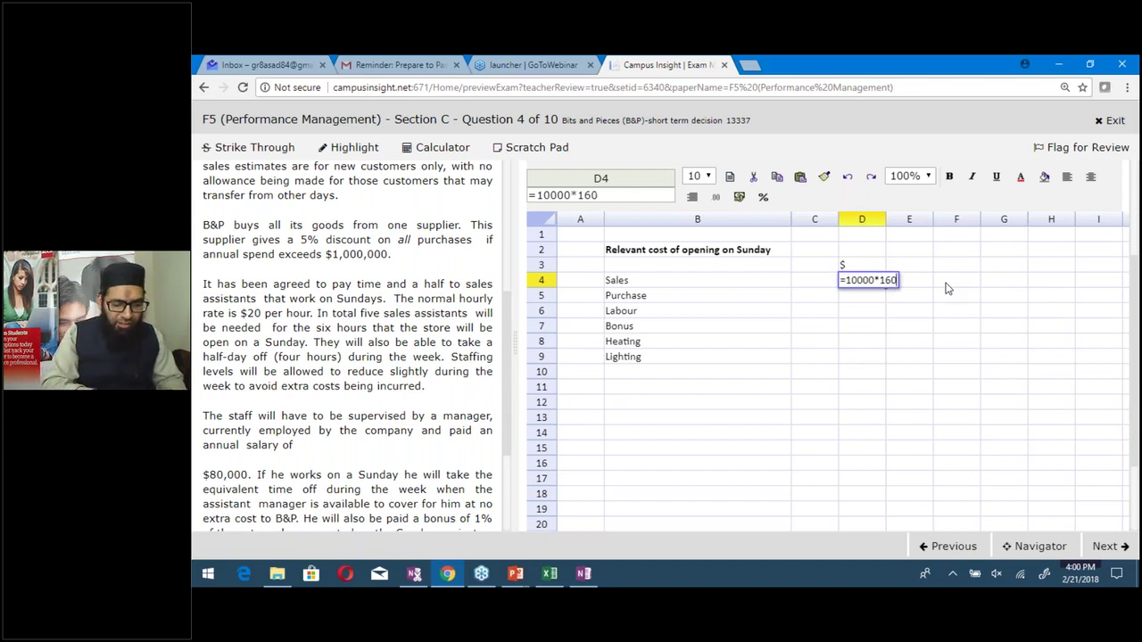
{"action": "type", "text": "%"}
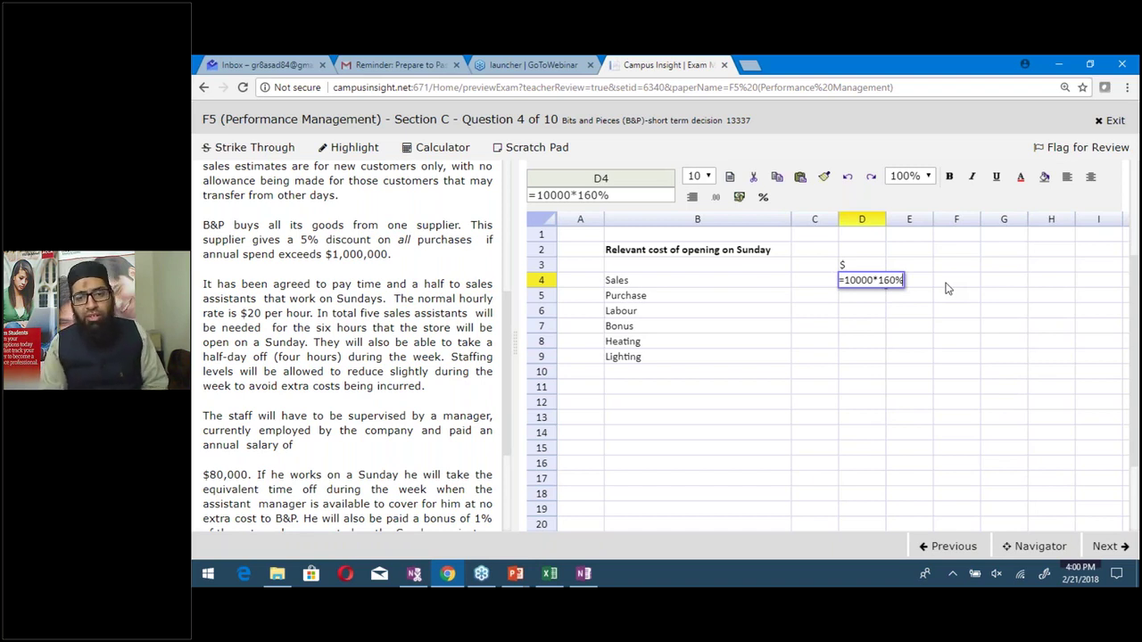
{"action": "type", "text": "*"}
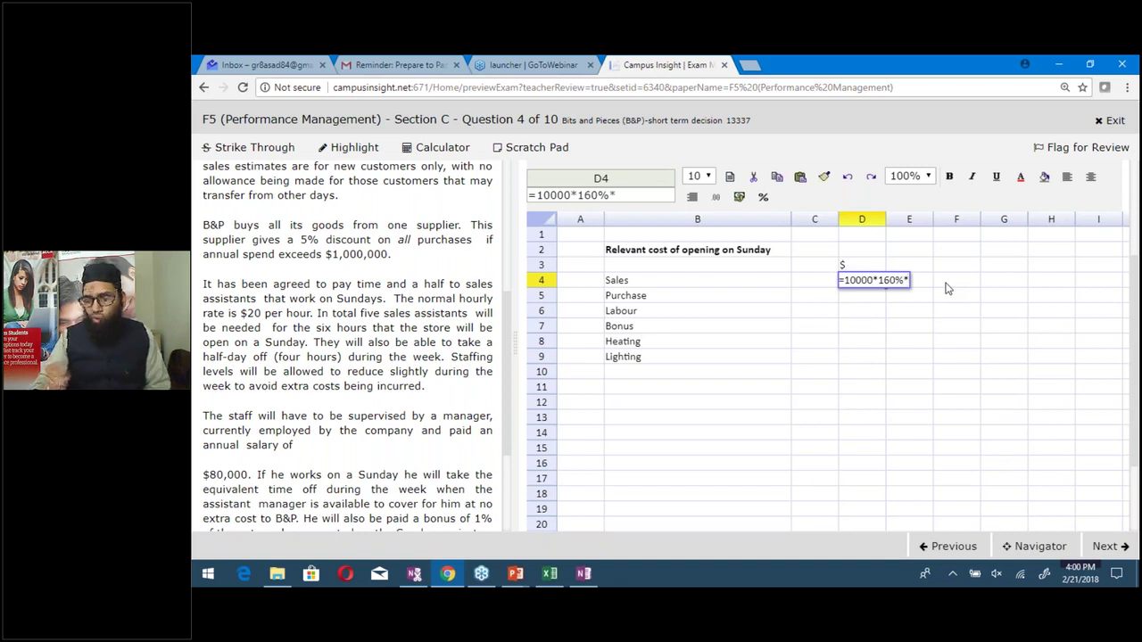
{"action": "type", "text": "50"}
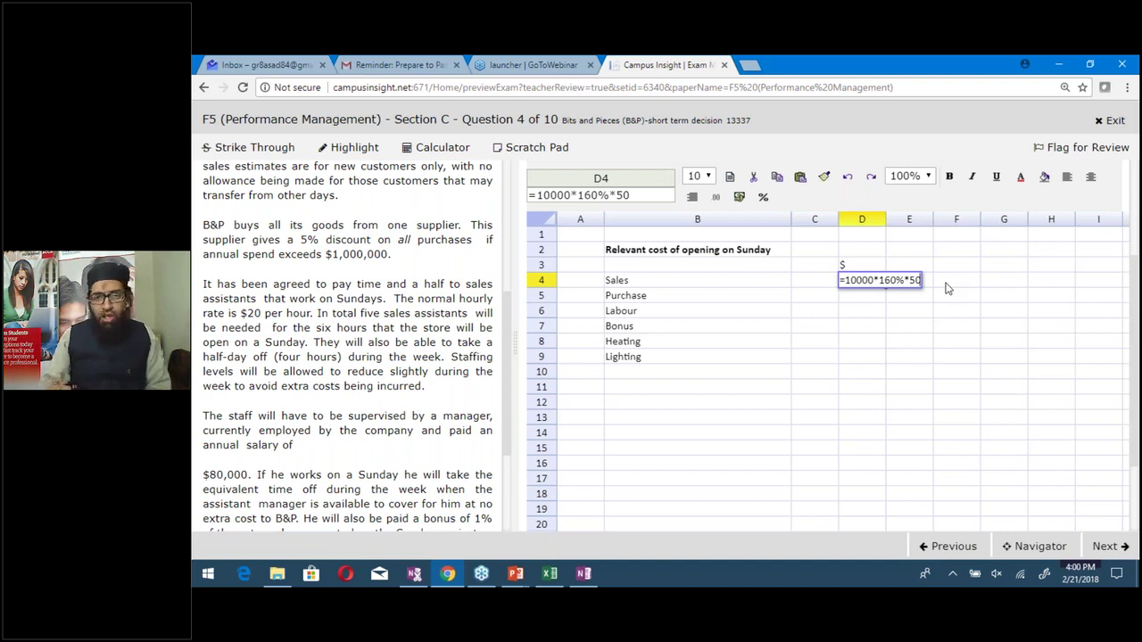
{"action": "key", "text": "Return"}
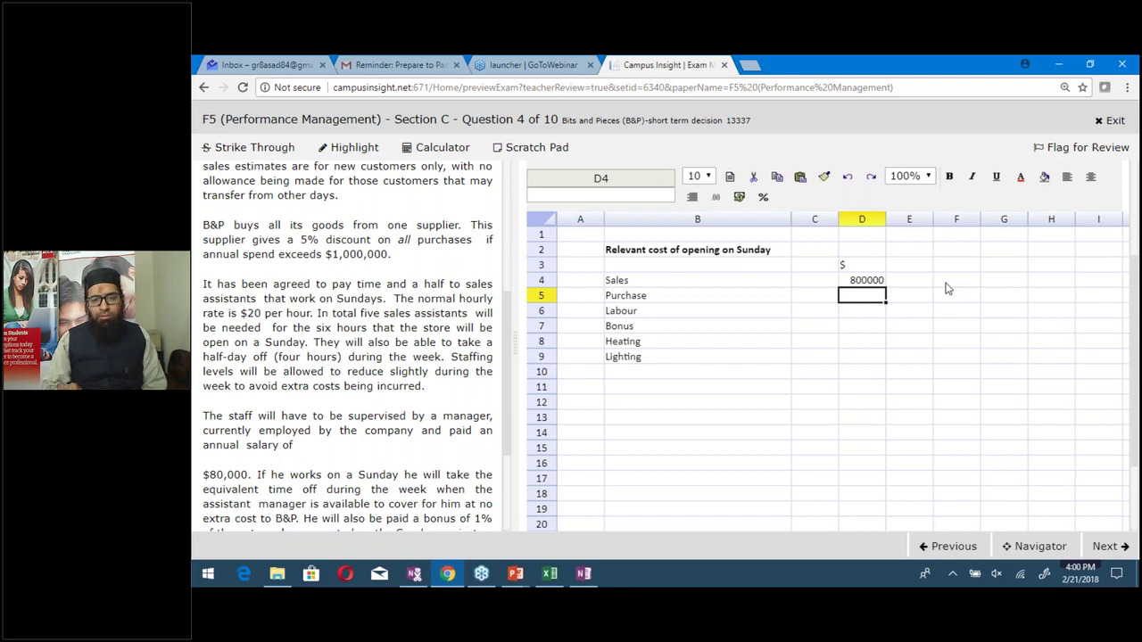
Leave Purchase blank and enter the labour cost formula =-5*6*20*1.5*50 in cell D6
{"action": "key", "text": "Down"}
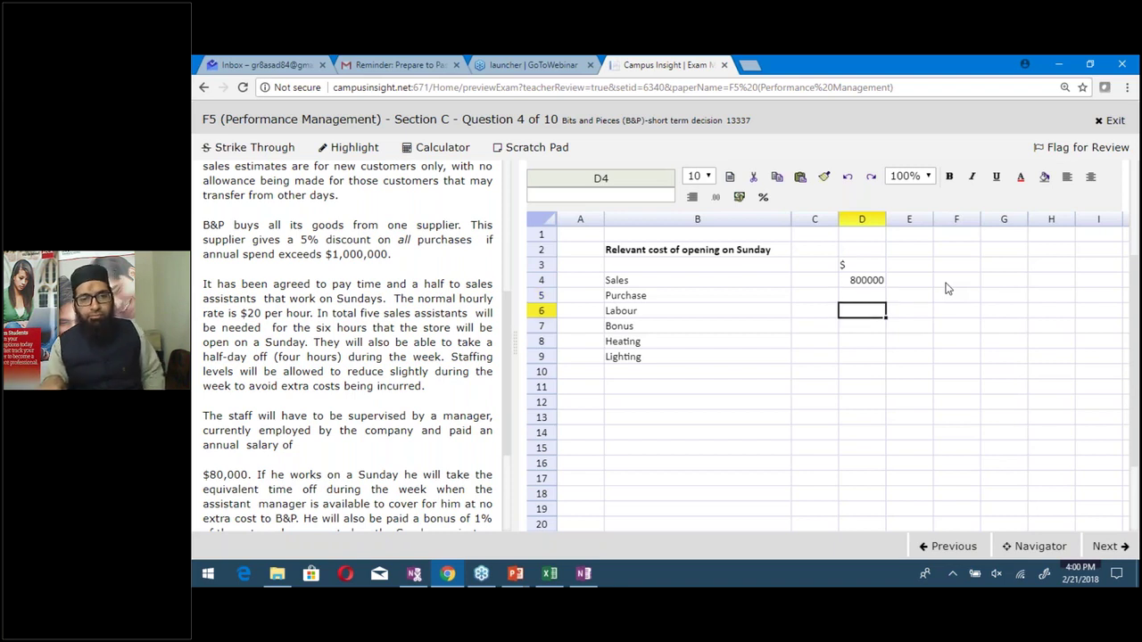
{"action": "key", "text": "Up"}
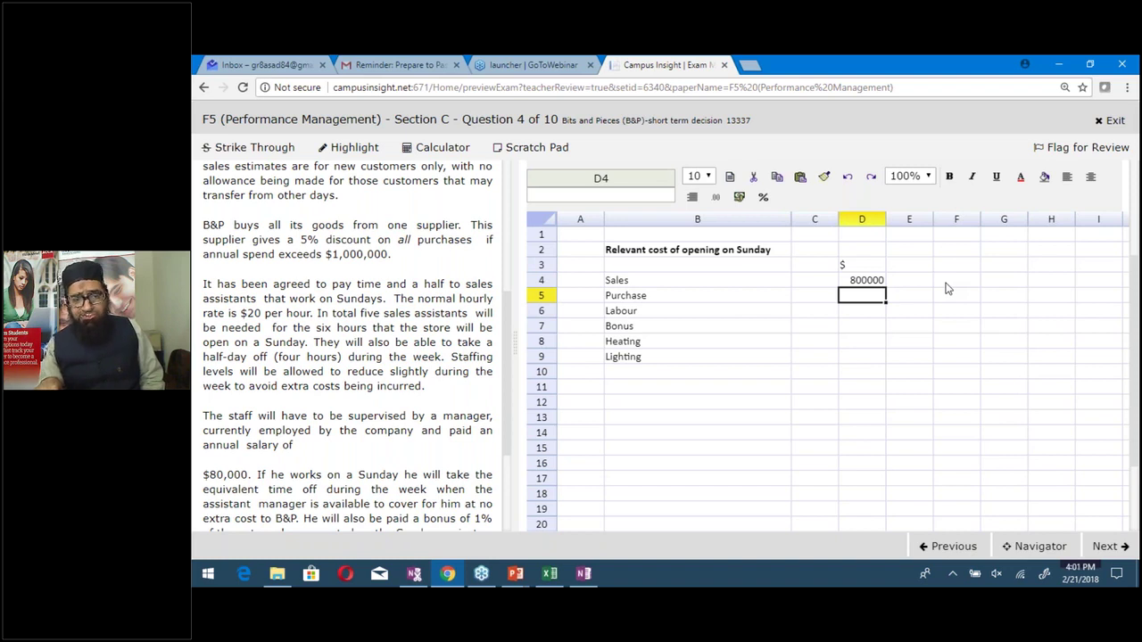
{"action": "key", "text": "Down"}
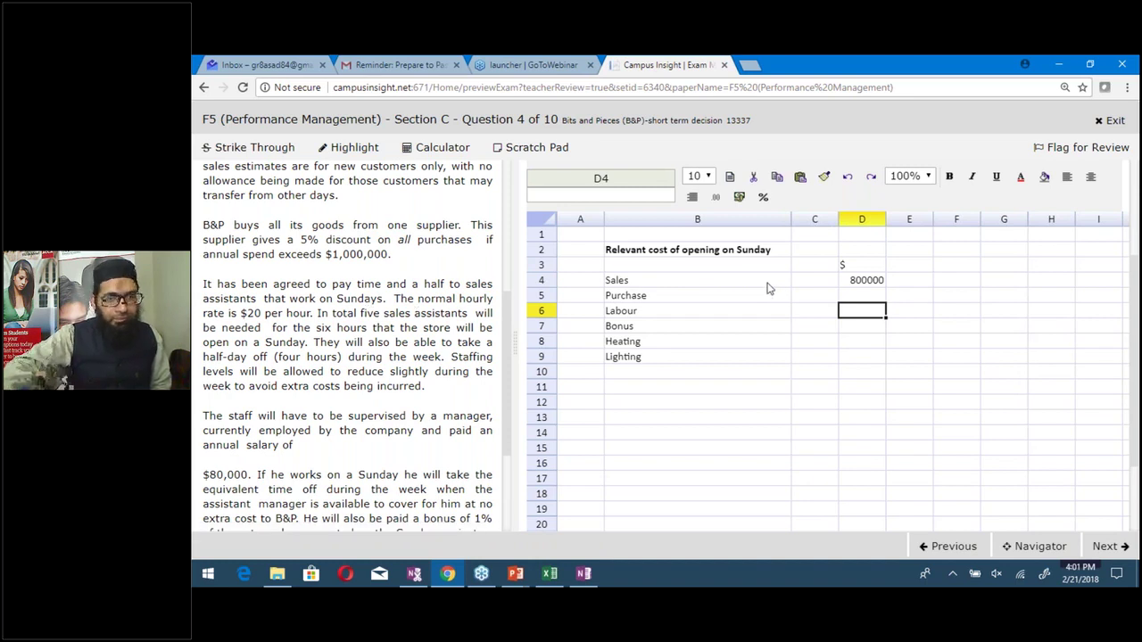
{"action": "type", "text": "=-"}
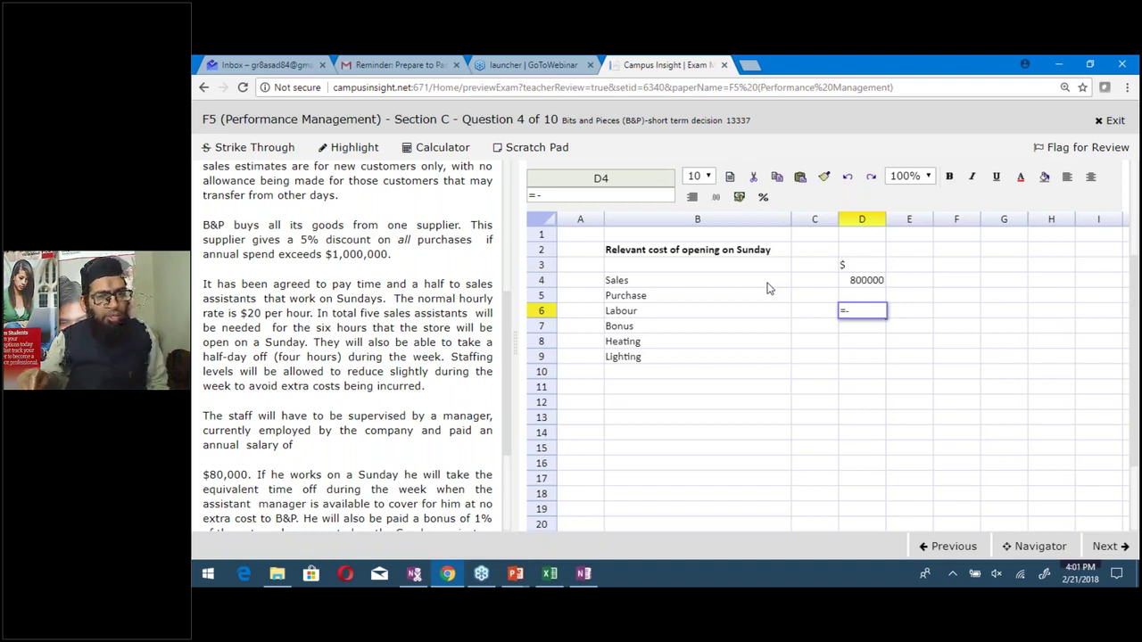
{"action": "type", "text": "5"}
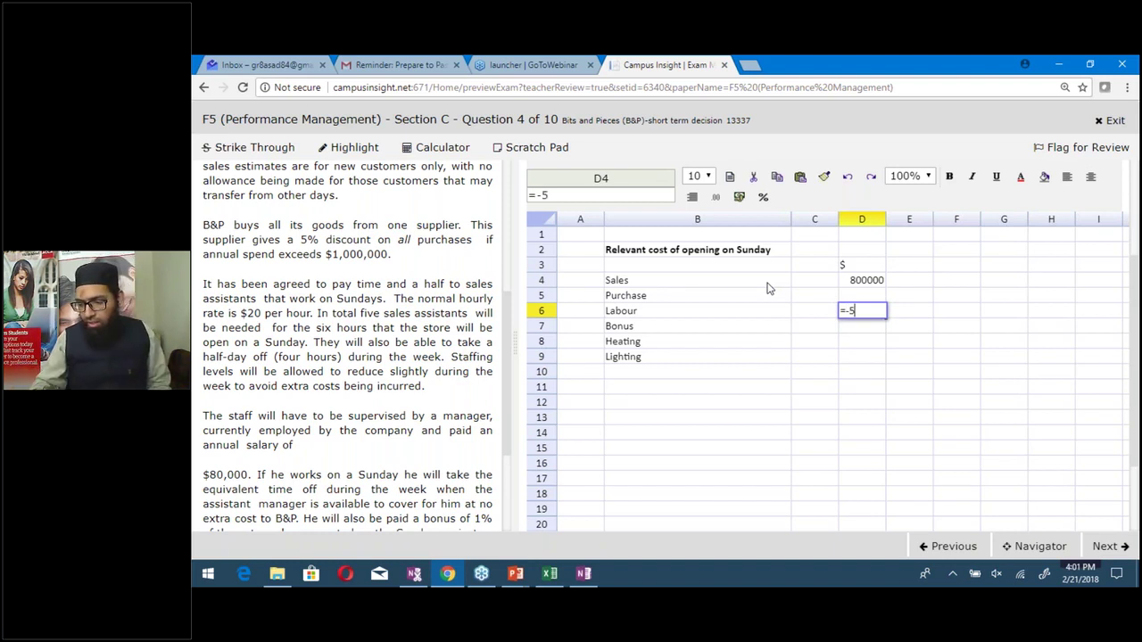
{"action": "type", "text": "*6"}
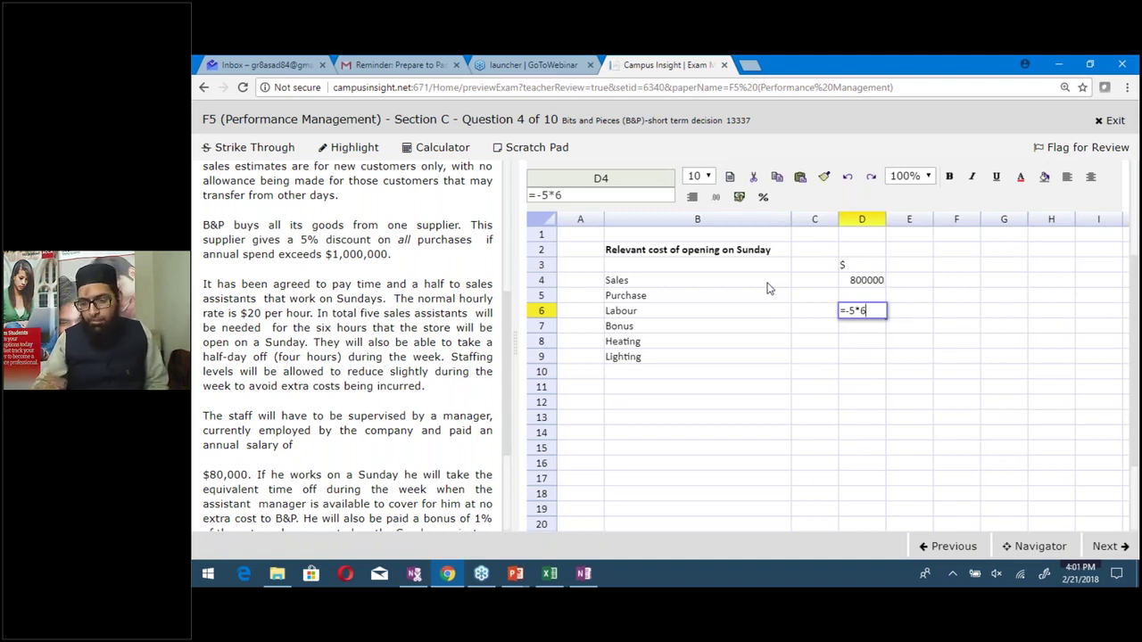
{"action": "type", "text": "*"}
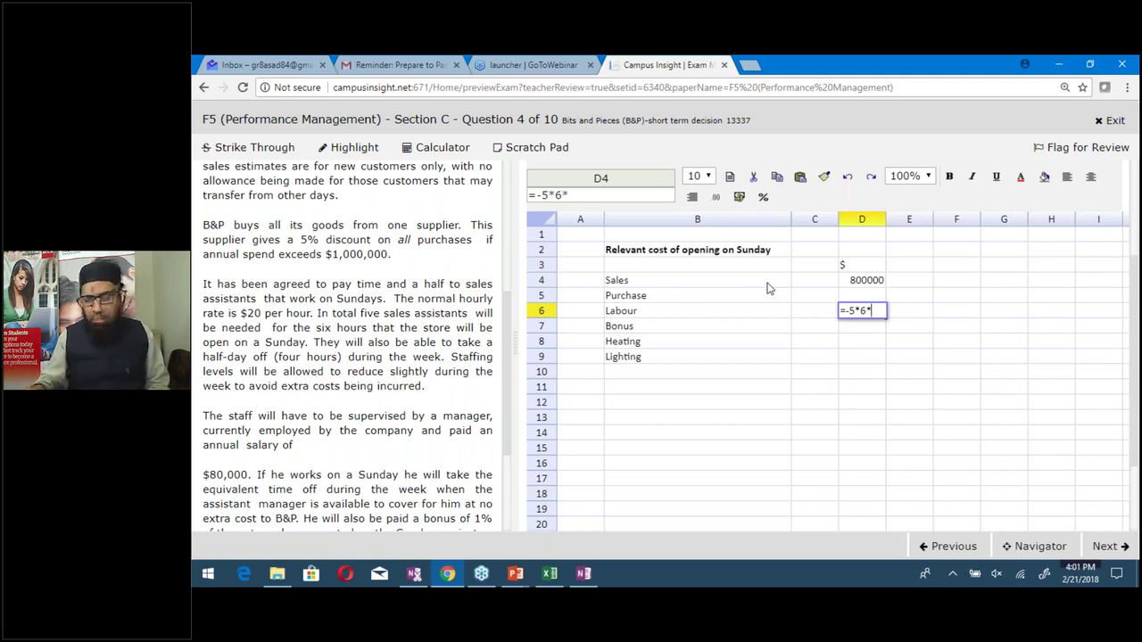
{"action": "type", "text": "20*"}
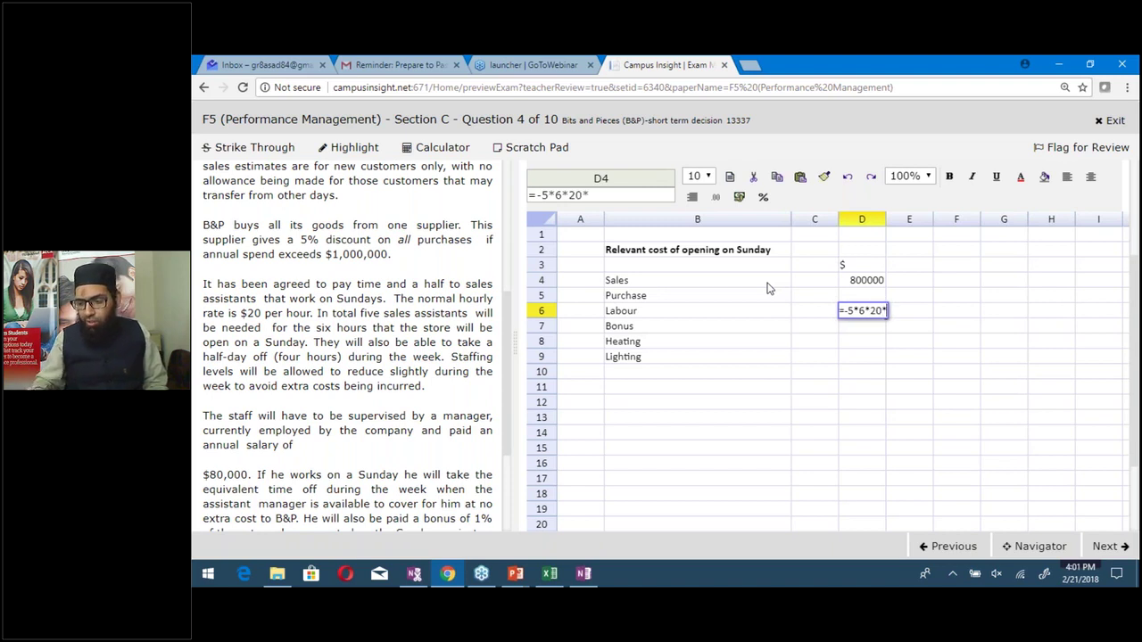
{"action": "type", "text": "1.5"}
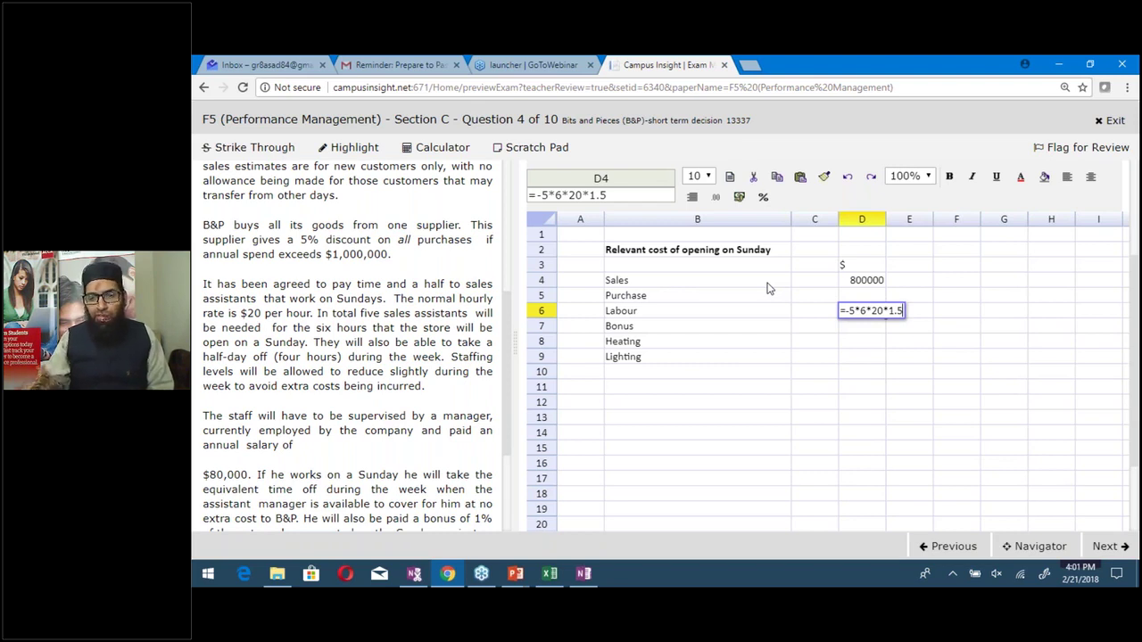
{"action": "type", "text": "*"}
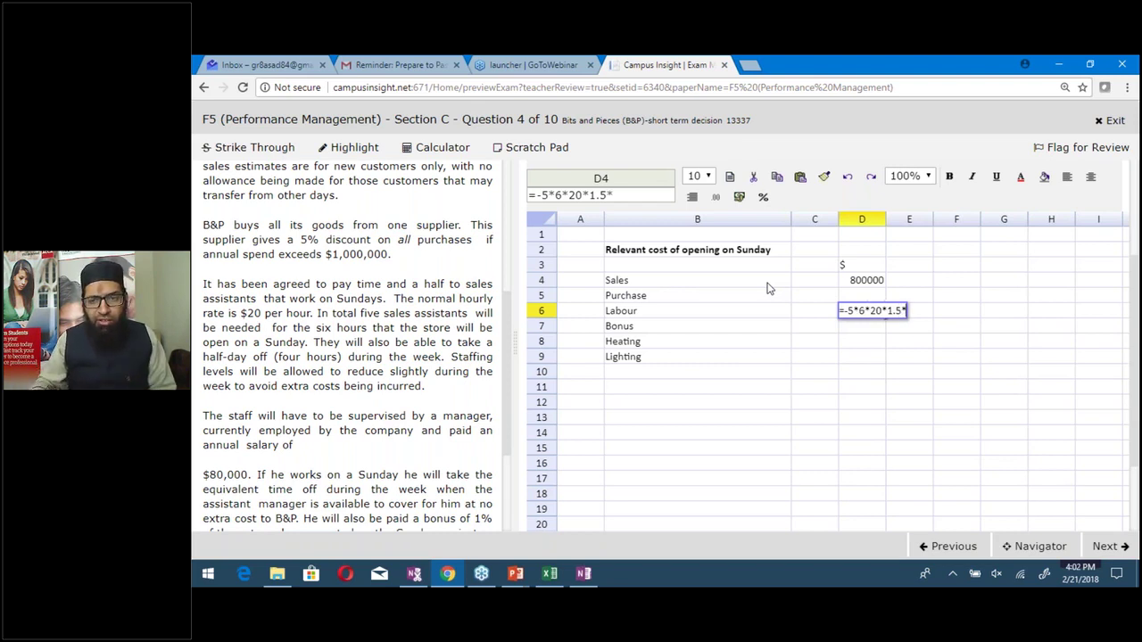
{"action": "type", "text": "50"}
{"action": "key", "text": "Return"}
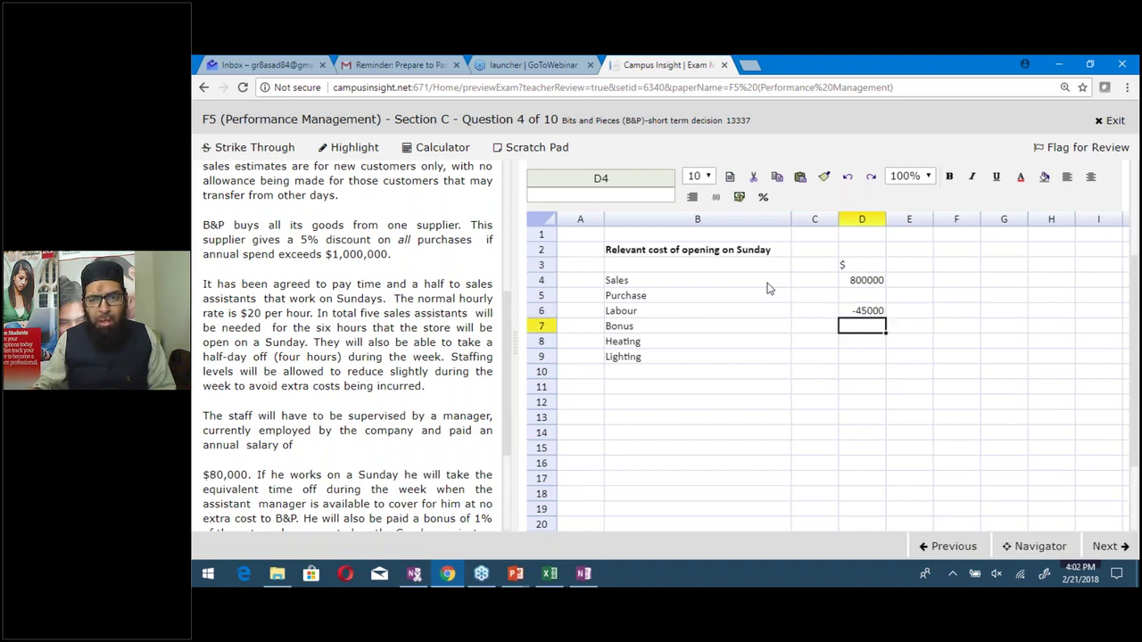
Review the labour cost formula in cell D6
{"action": "key", "text": "Up"}
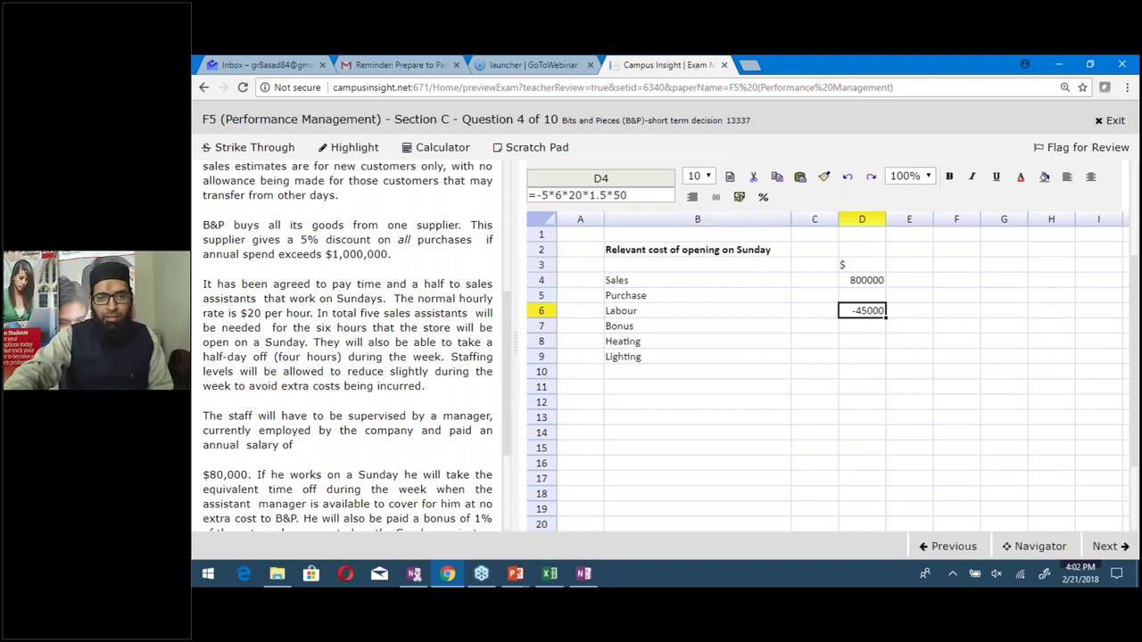
{"action": "key", "text": "F2"}
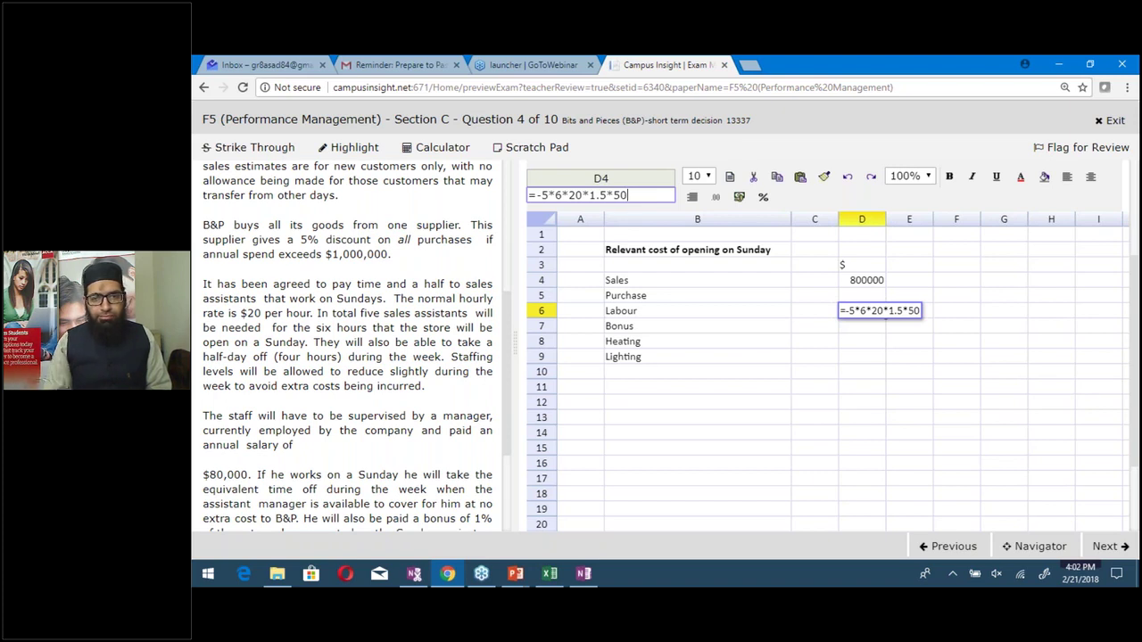
{"action": "key", "text": "Return"}
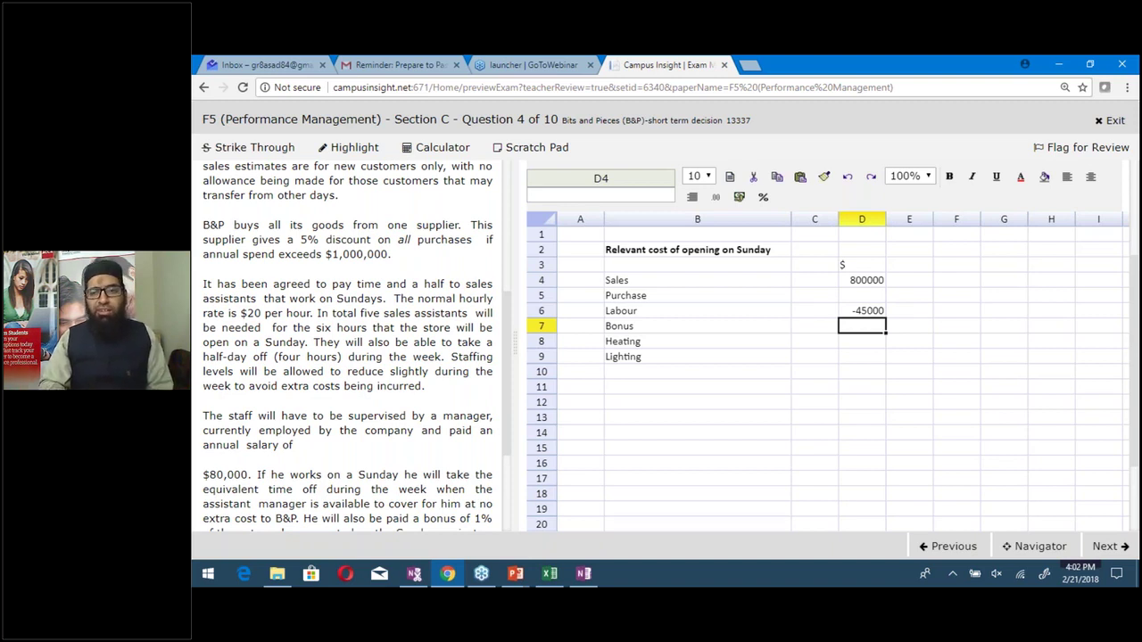
Enter the manager's bonus formula =-D4*1% in cell D7
{"action": "type", "text": "=-"}
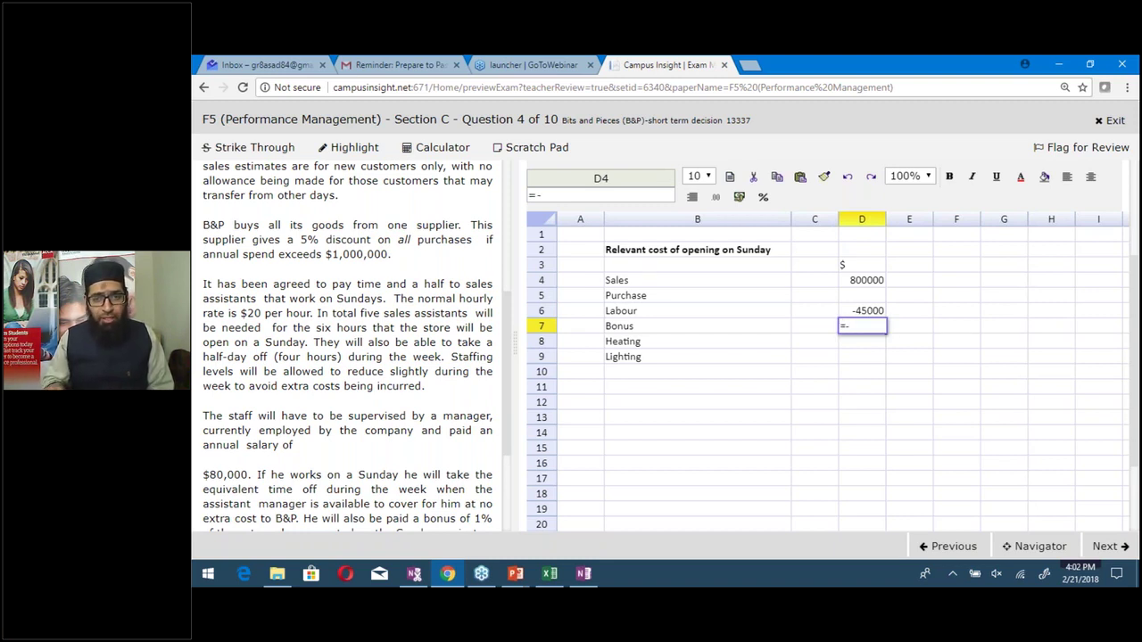
{"action": "type", "text": "D4"}
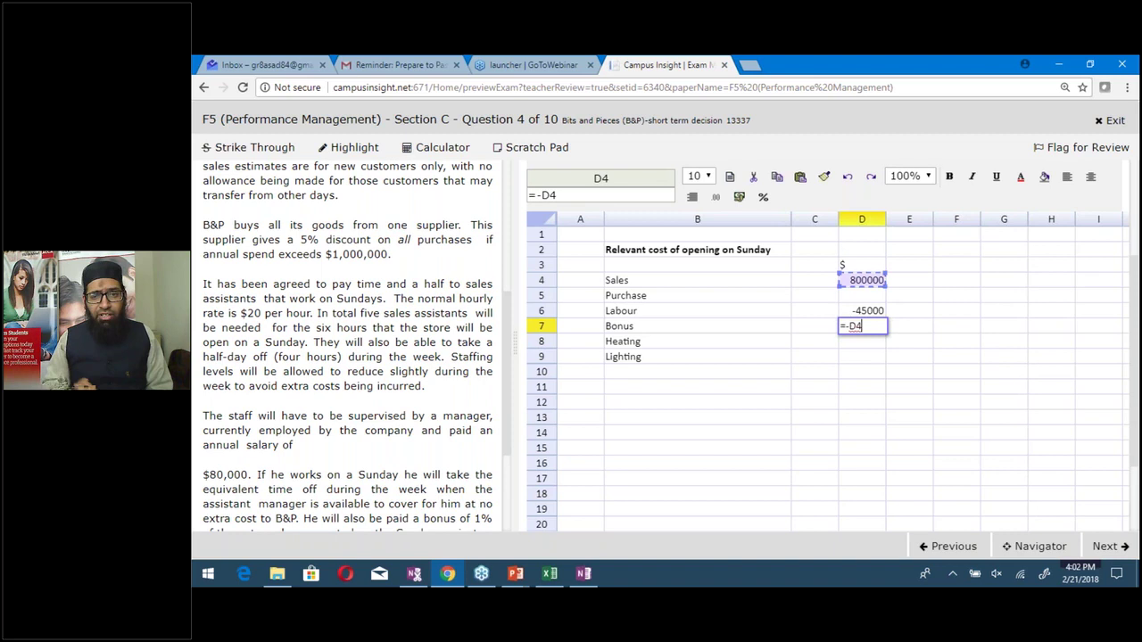
{"action": "type", "text": "*"}
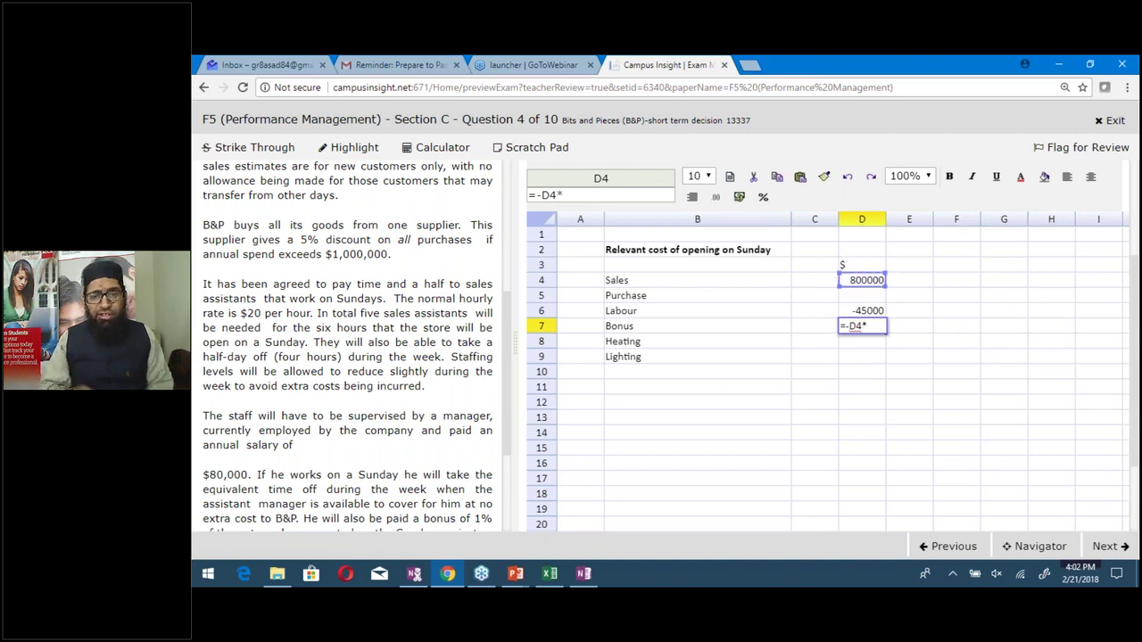
{"action": "type", "text": "1%"}
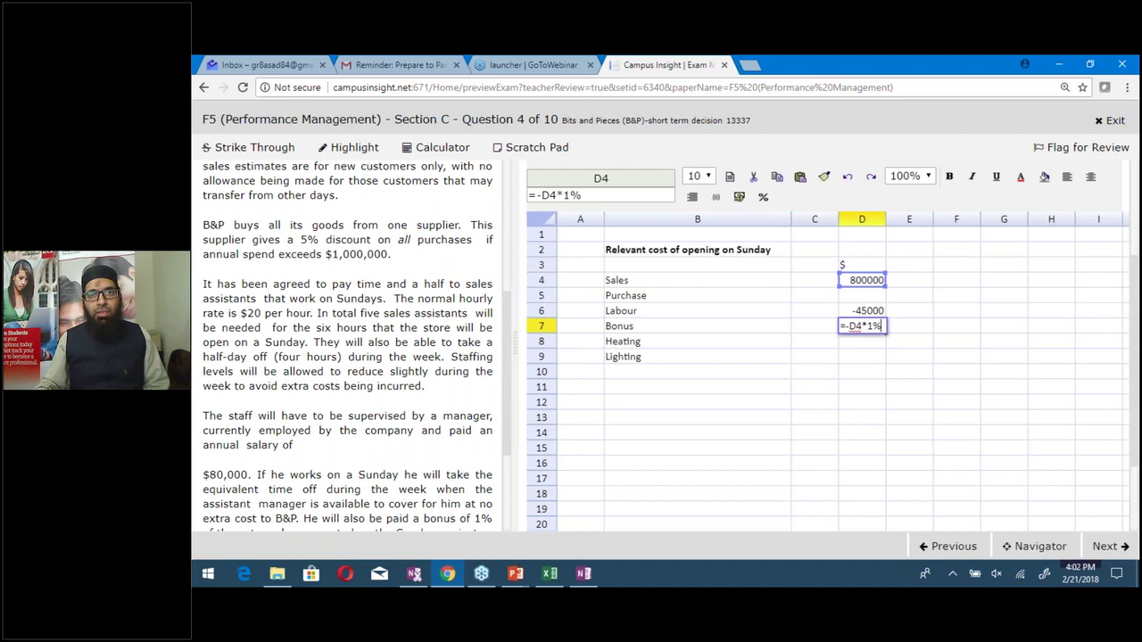
{"action": "key", "text": "Return"}
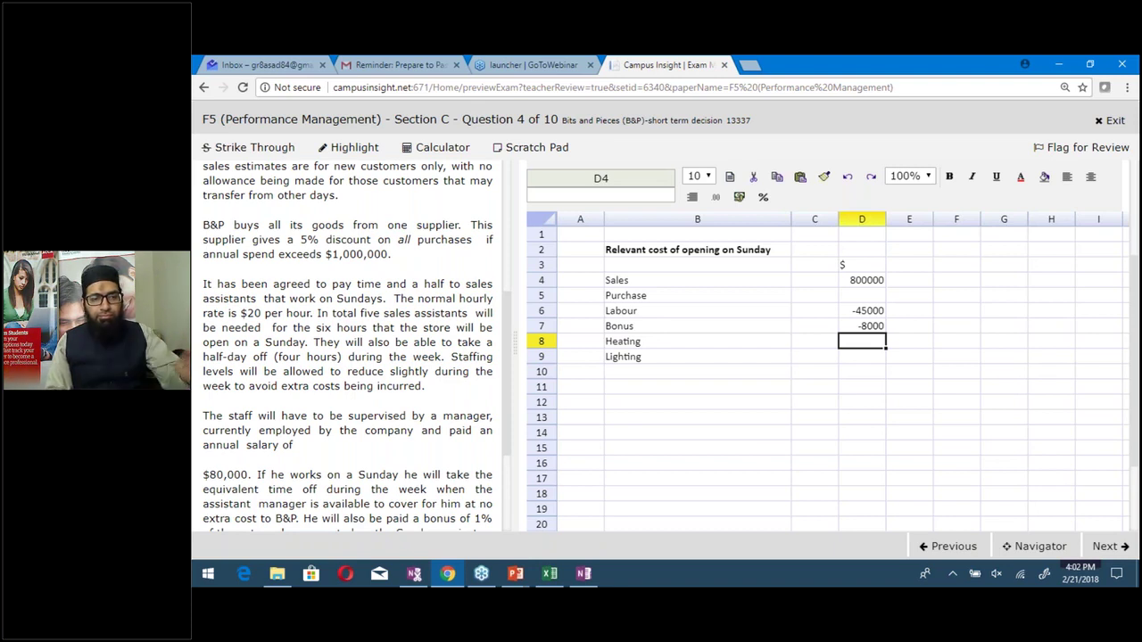
Enter the heating cost formula =-45*8*25 in cell D8, based on the scenario's hourly rate, heating hours and winter weeks
{"action": "scroll", "coordinate": [239, 395], "scroll_direction": "down", "scroll_amount": 3}
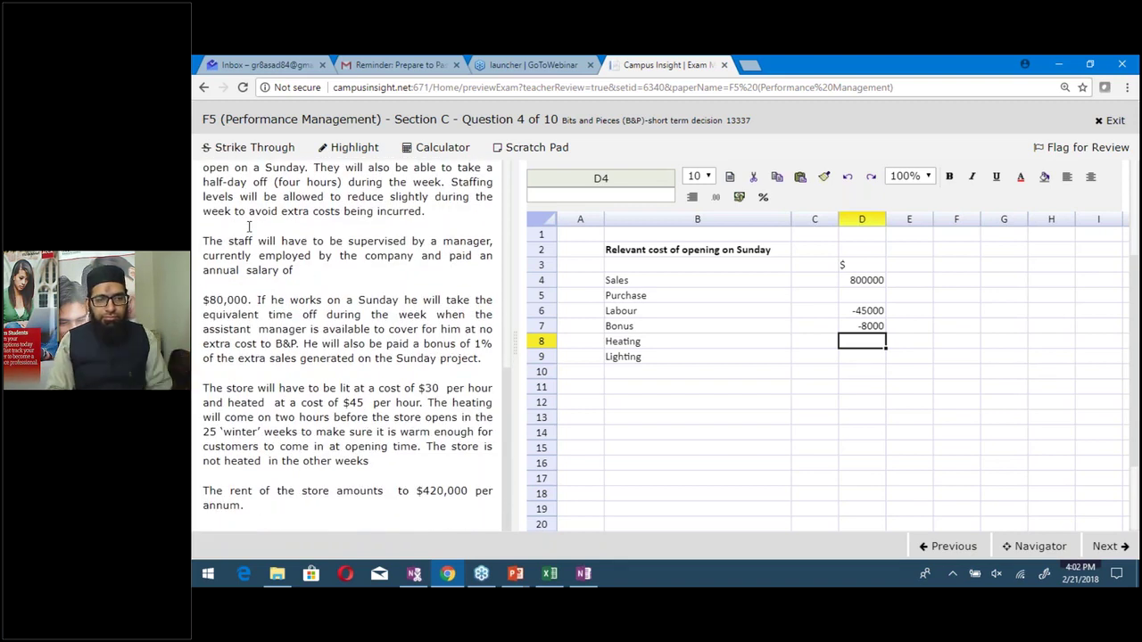
{"action": "left_click", "coordinate": [866, 339]}
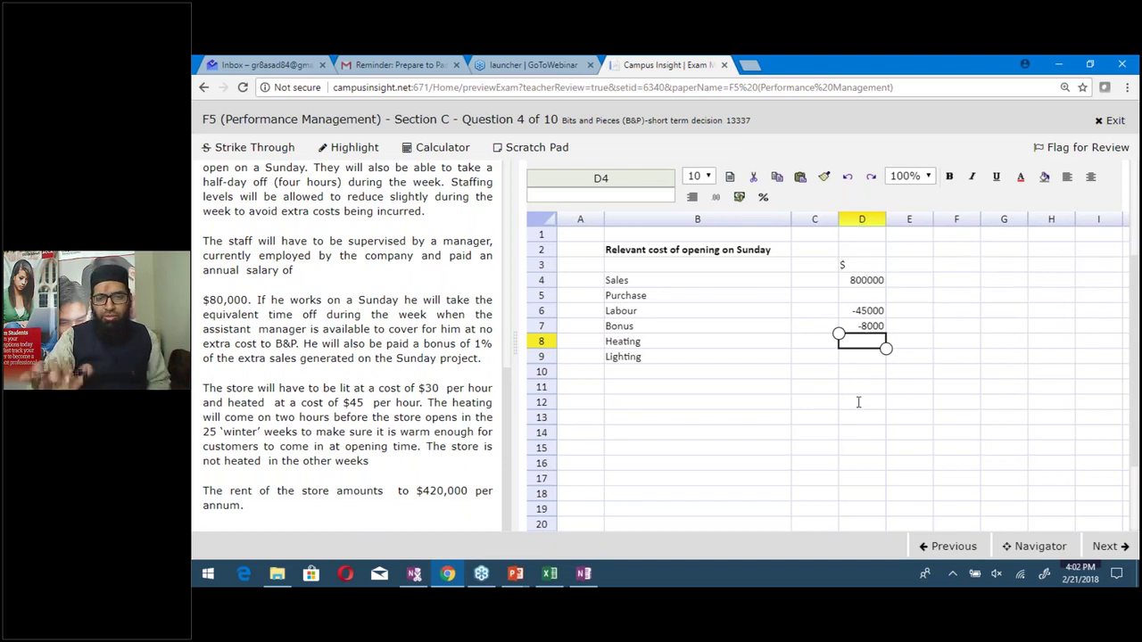
{"action": "type", "text": "=-"}
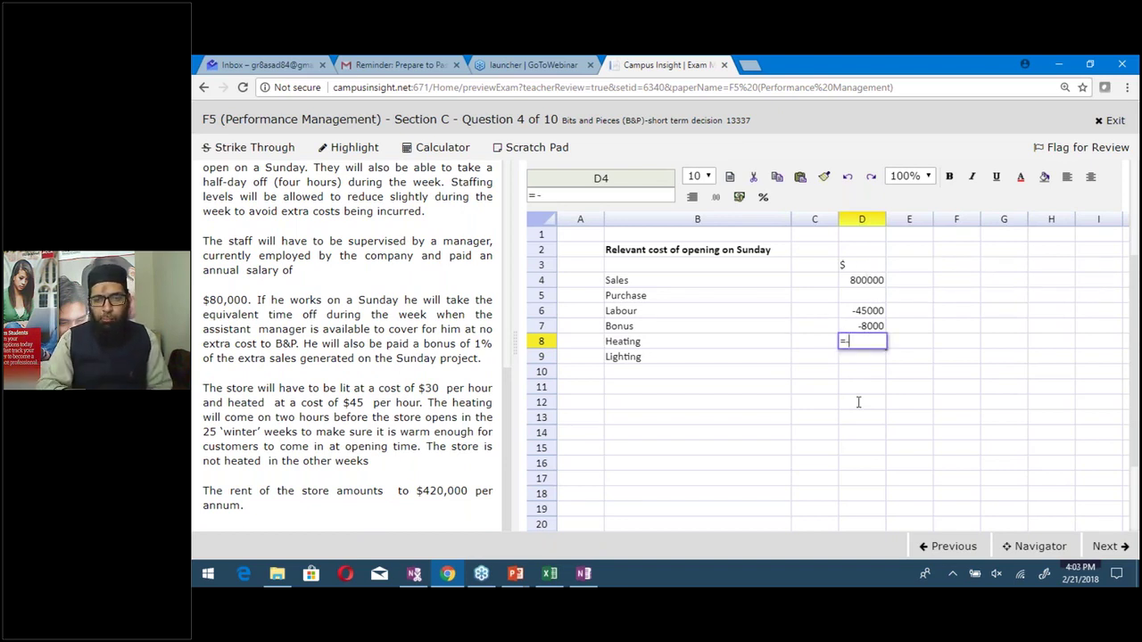
{"action": "type", "text": "45"}
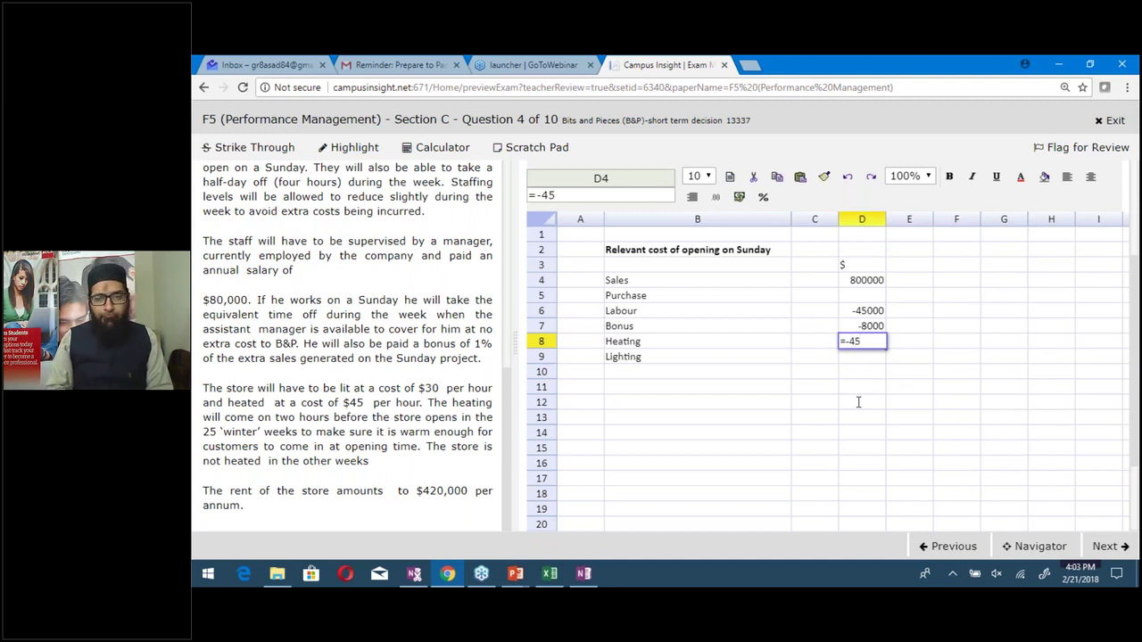
{"action": "type", "text": "*"}
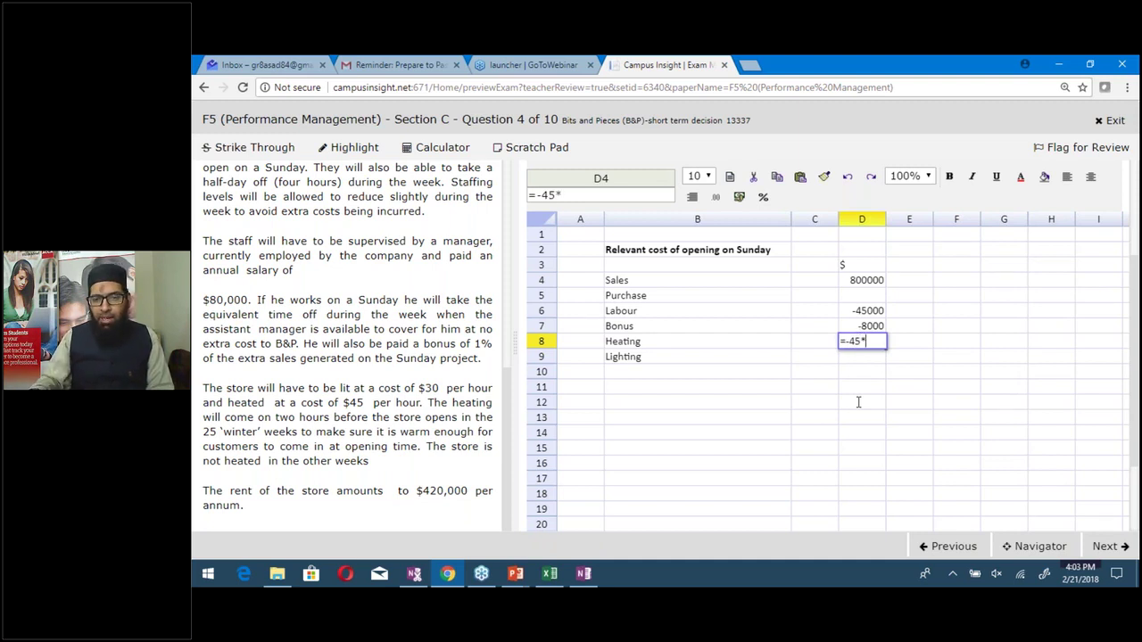
{"action": "type", "text": "8"}
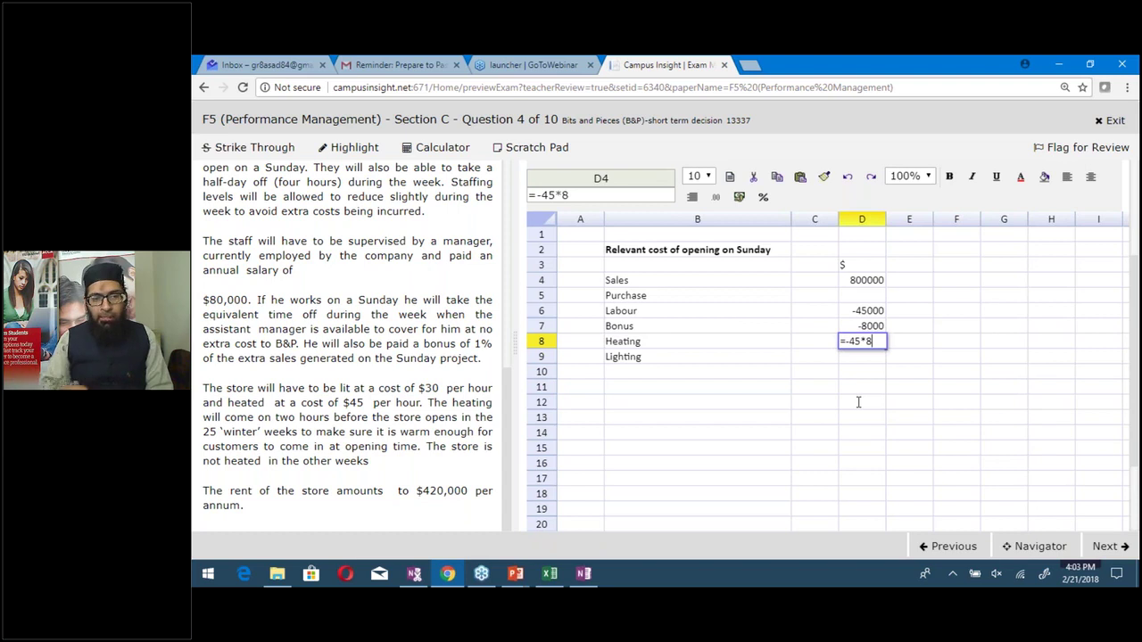
{"action": "type", "text": "*"}
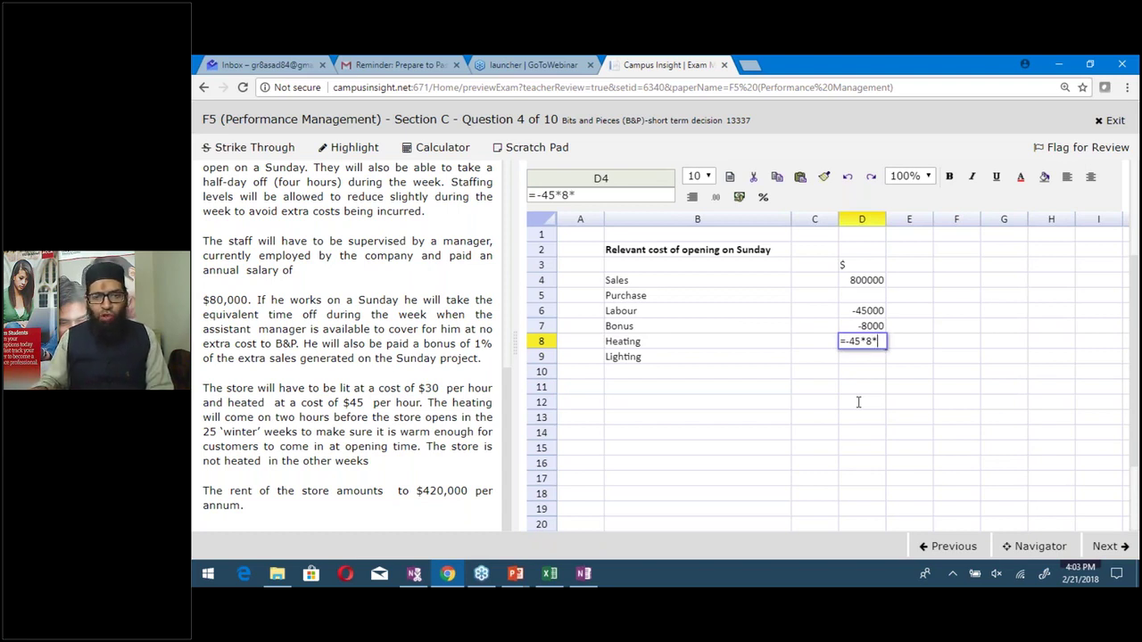
{"action": "type", "text": "25"}
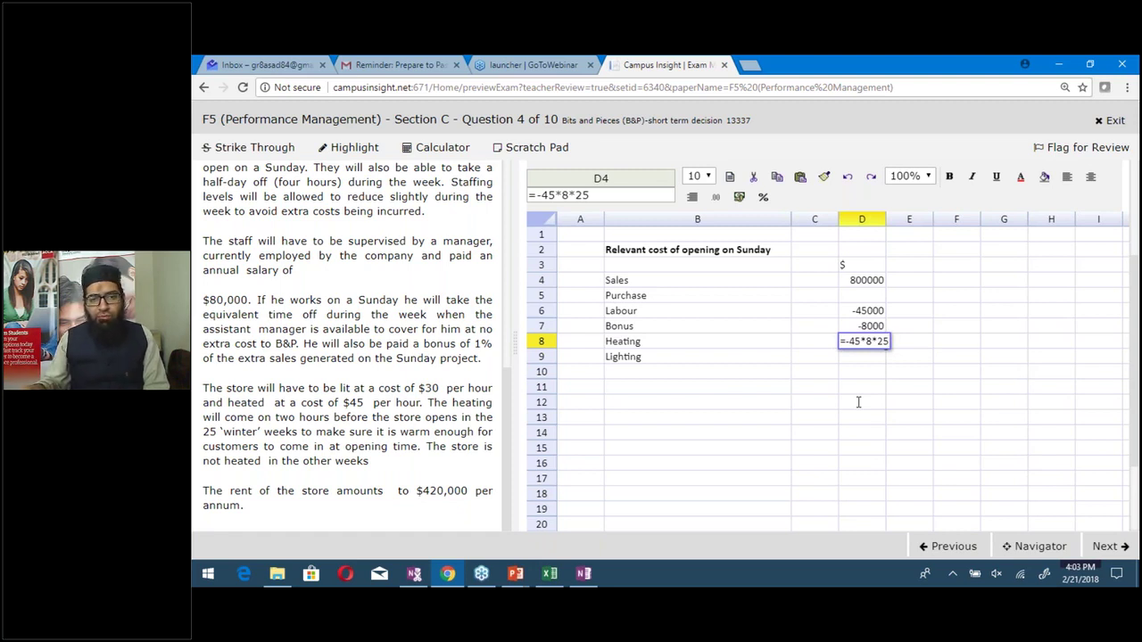
{"action": "key", "text": "Return"}
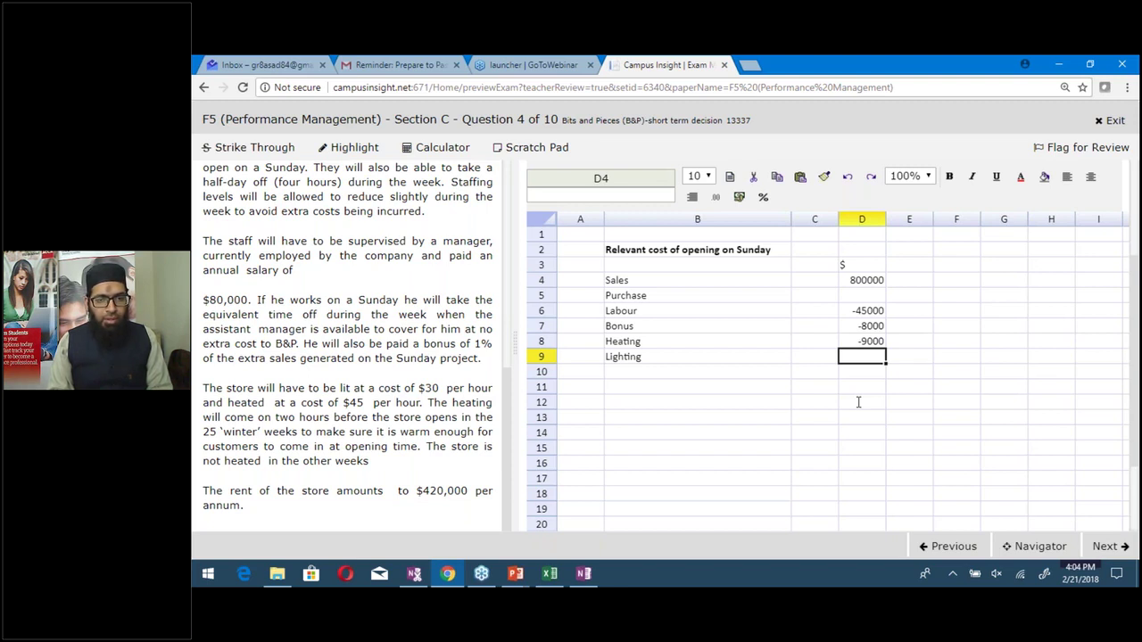
Enter the lighting cost formula =-30*6*50 in cell D9
{"action": "type", "text": "="}
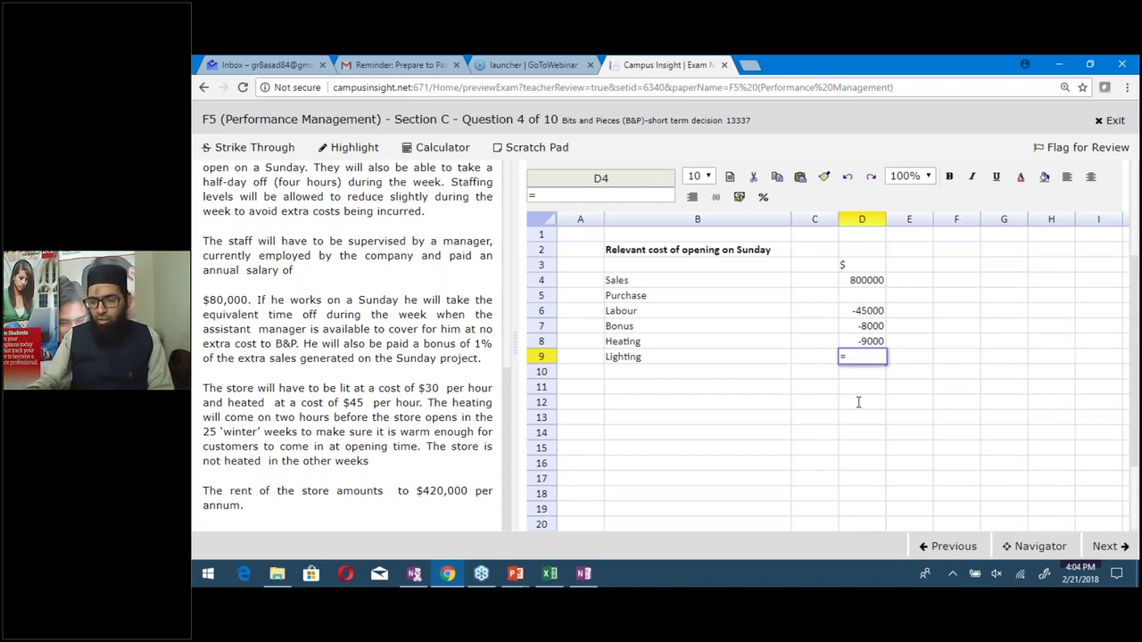
{"action": "type", "text": "-30*6"}
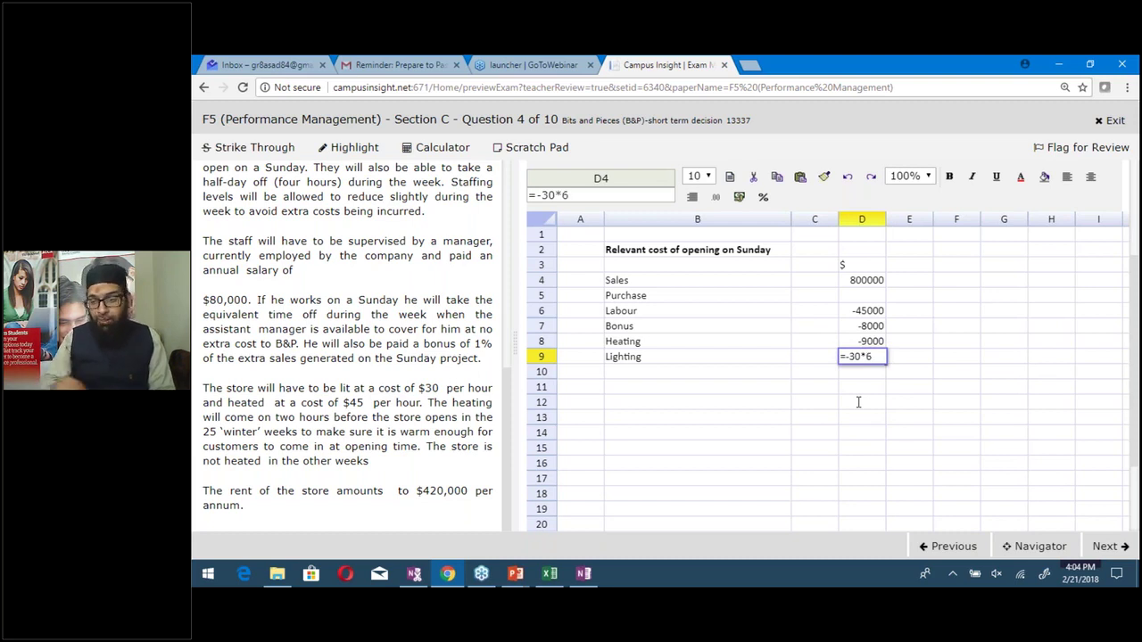
{"action": "type", "text": "*50"}
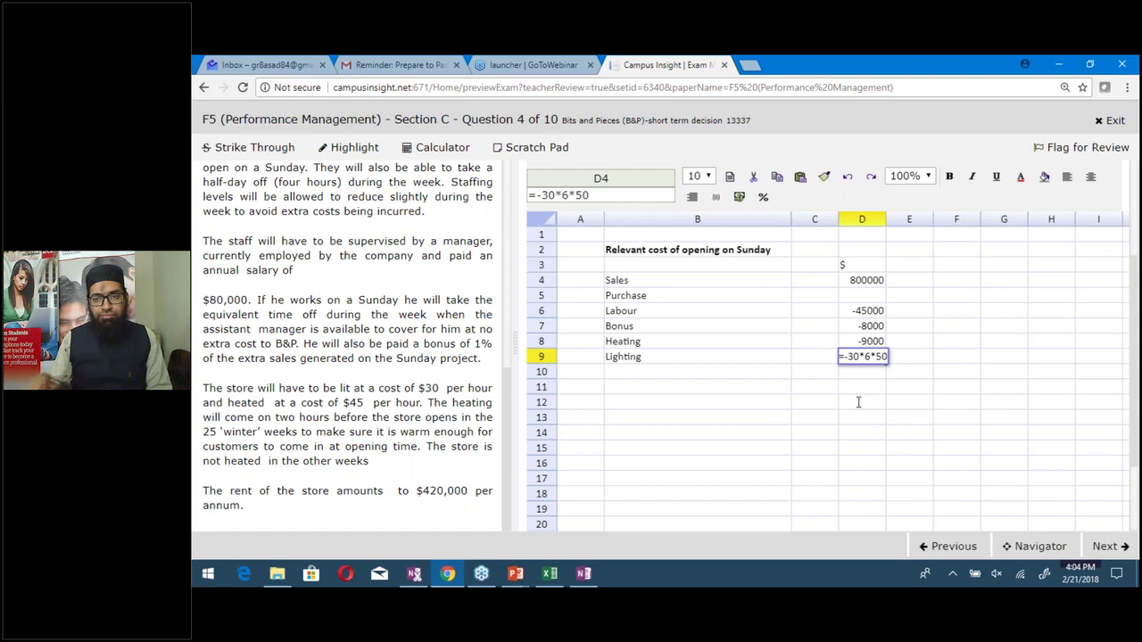
{"action": "key", "text": "Return"}
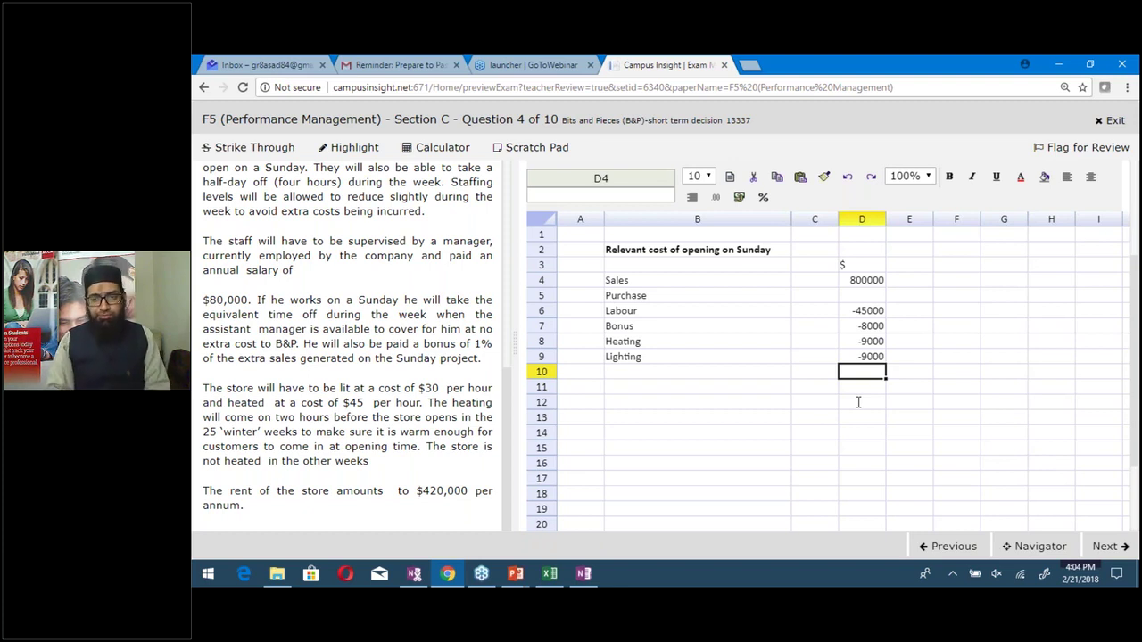
Start a separate working below the schedule by entering the heading Purchases in cell B13
{"action": "key", "text": "Down"}
{"action": "key", "text": "Down"}
{"action": "key", "text": "Down"}
{"action": "key", "text": "Left"}
{"action": "key", "text": "Left"}
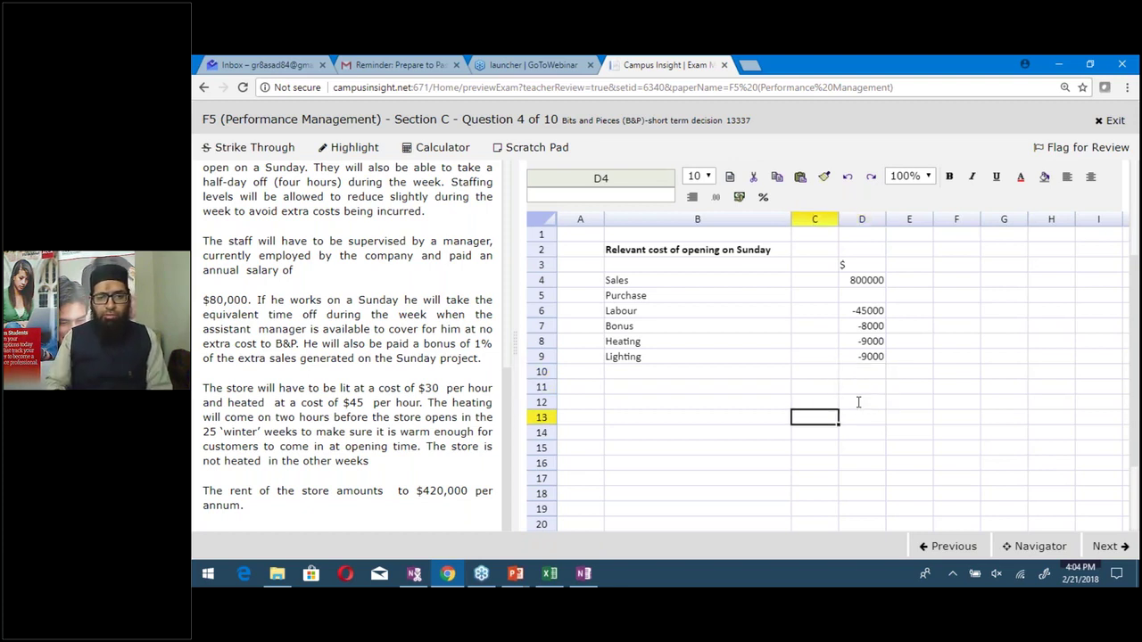
{"action": "type", "text": "Purchases"}
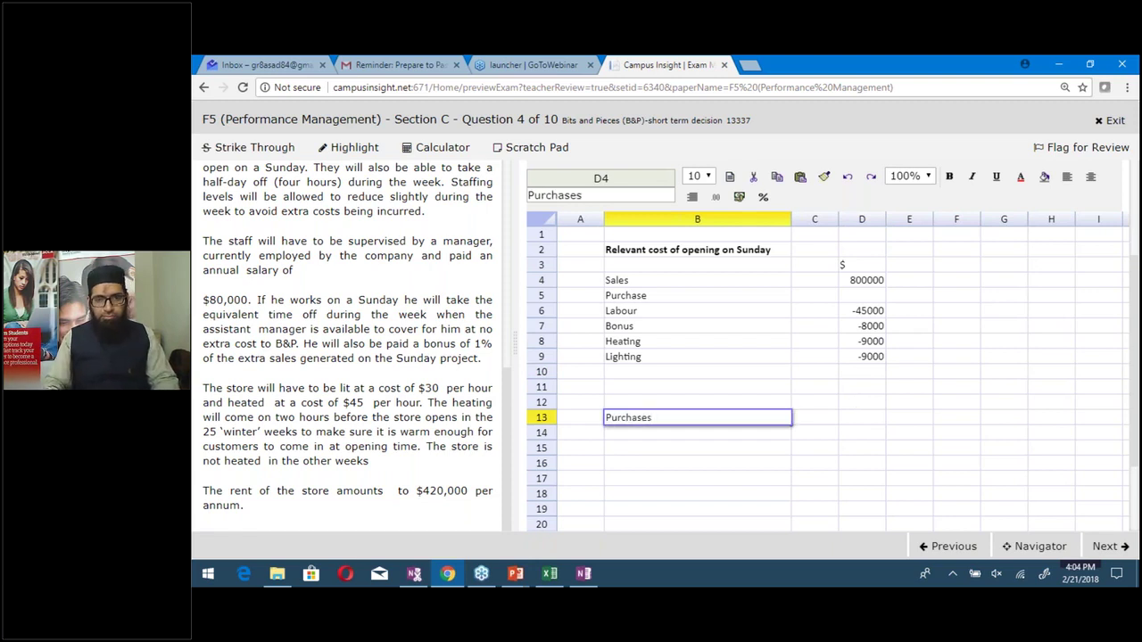
{"action": "key", "text": "Return"}
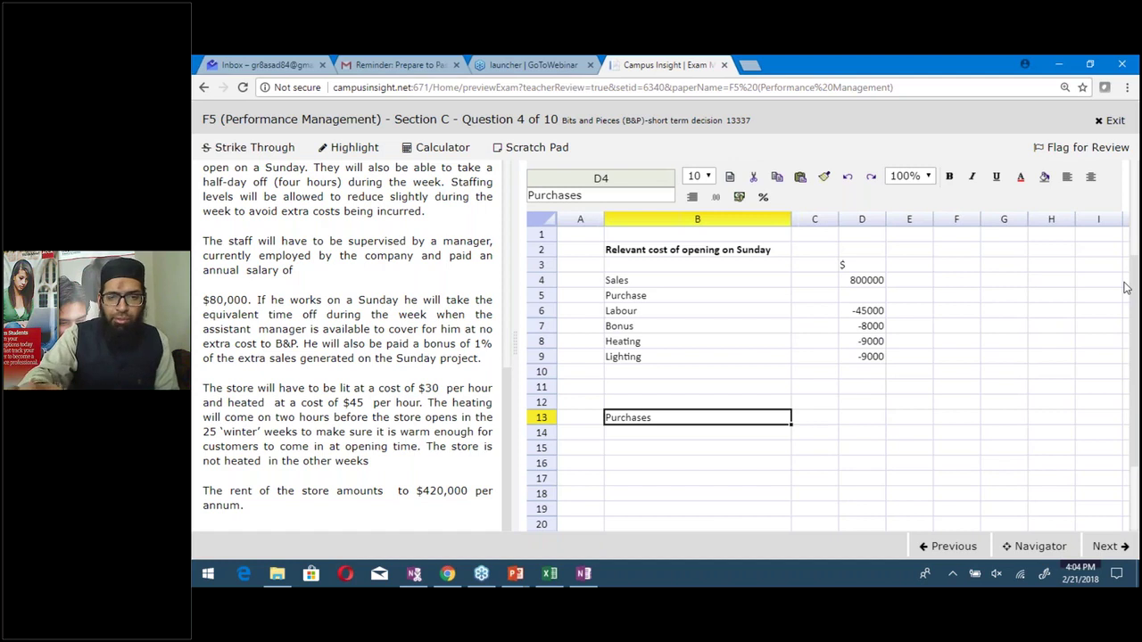
Review the labour formula in D6 and check the bonus formula in D7 against the scenario's bonus sentence and the Sales cell
{"action": "left_click", "coordinate": [862, 340]}
{"action": "left_click", "coordinate": [862, 297]}
{"action": "left_click", "coordinate": [867, 308]}
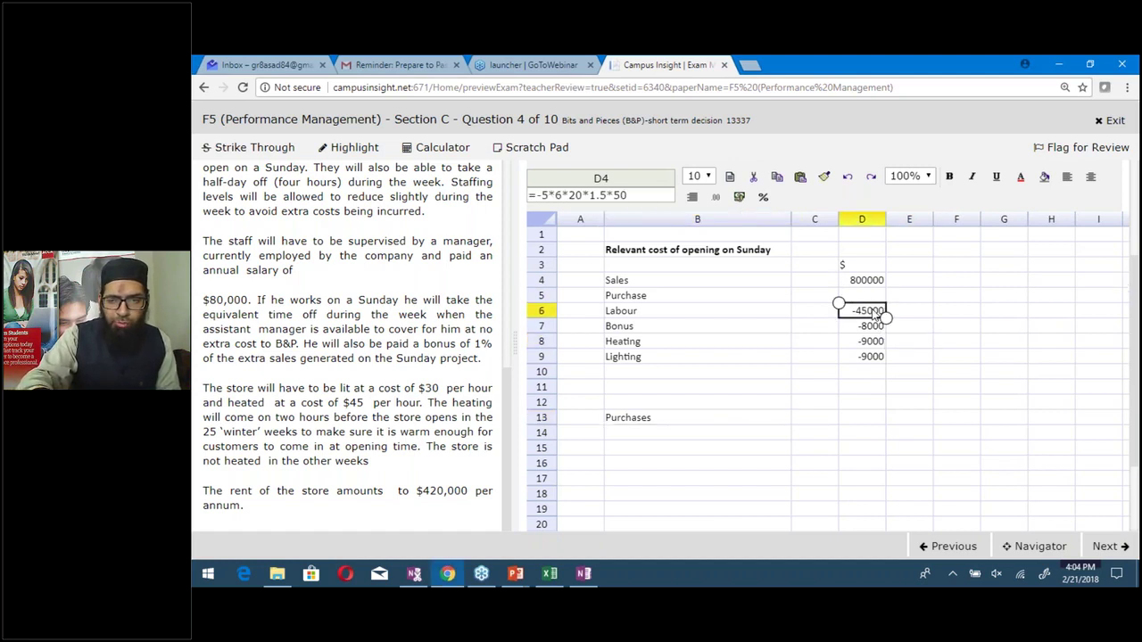
{"action": "double_click", "coordinate": [870, 310]}
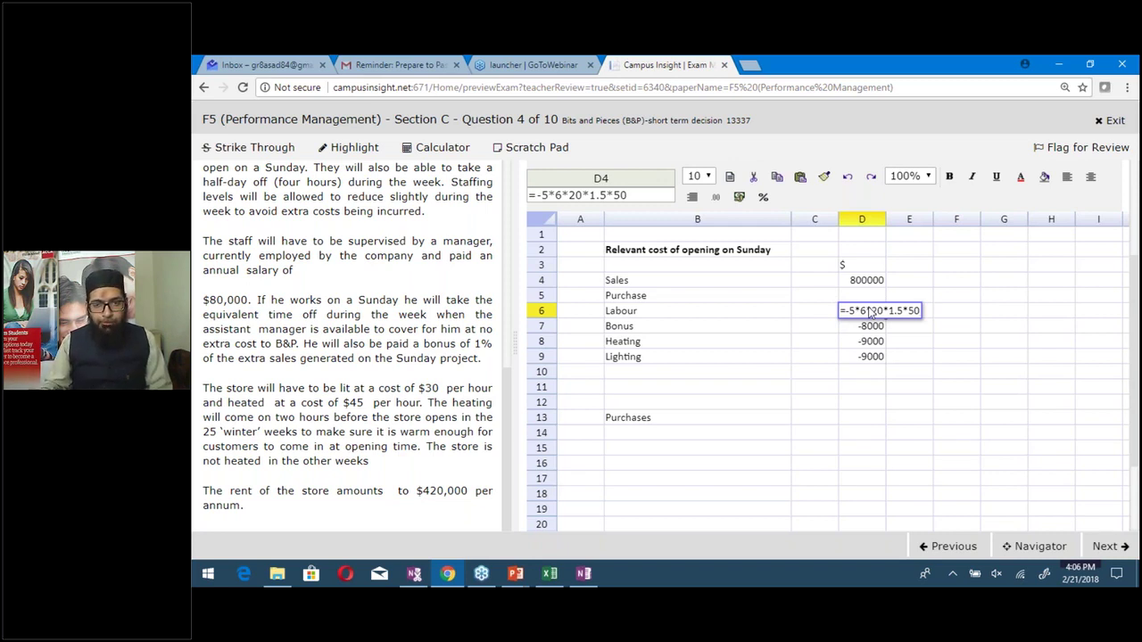
{"action": "key", "text": "Return"}
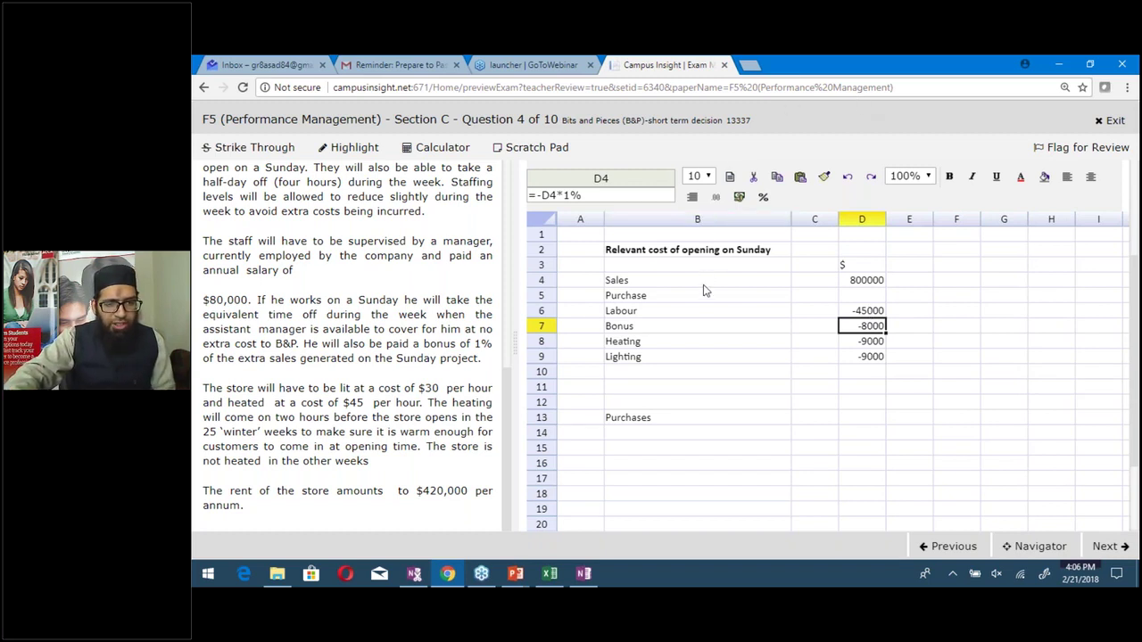
{"action": "left_click", "coordinate": [876, 330]}
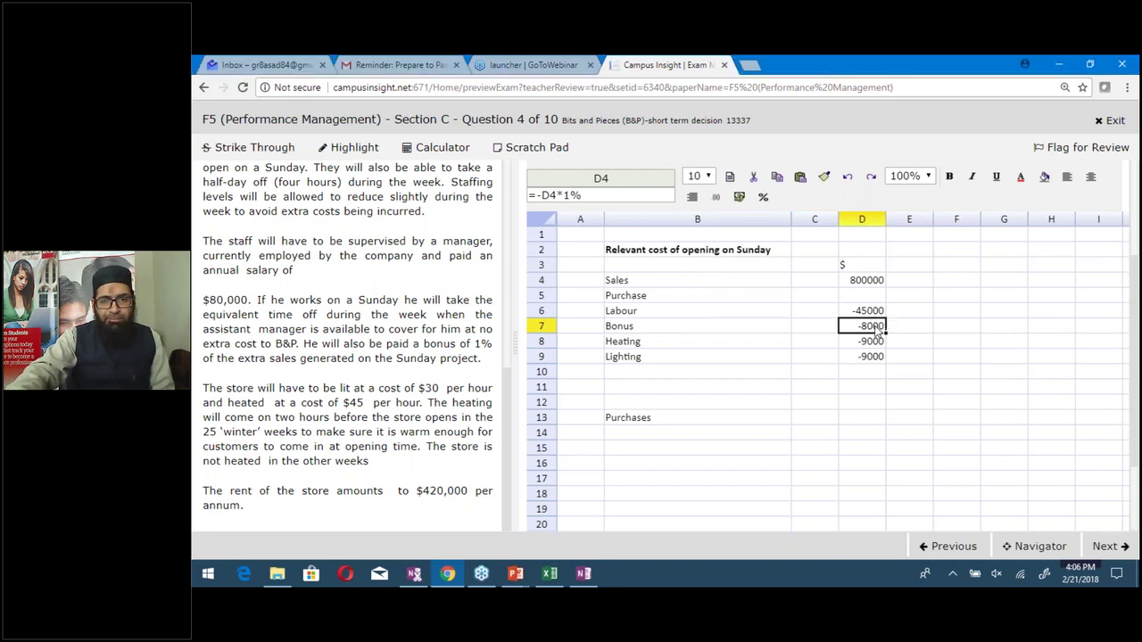
{"action": "double_click", "coordinate": [876, 328]}
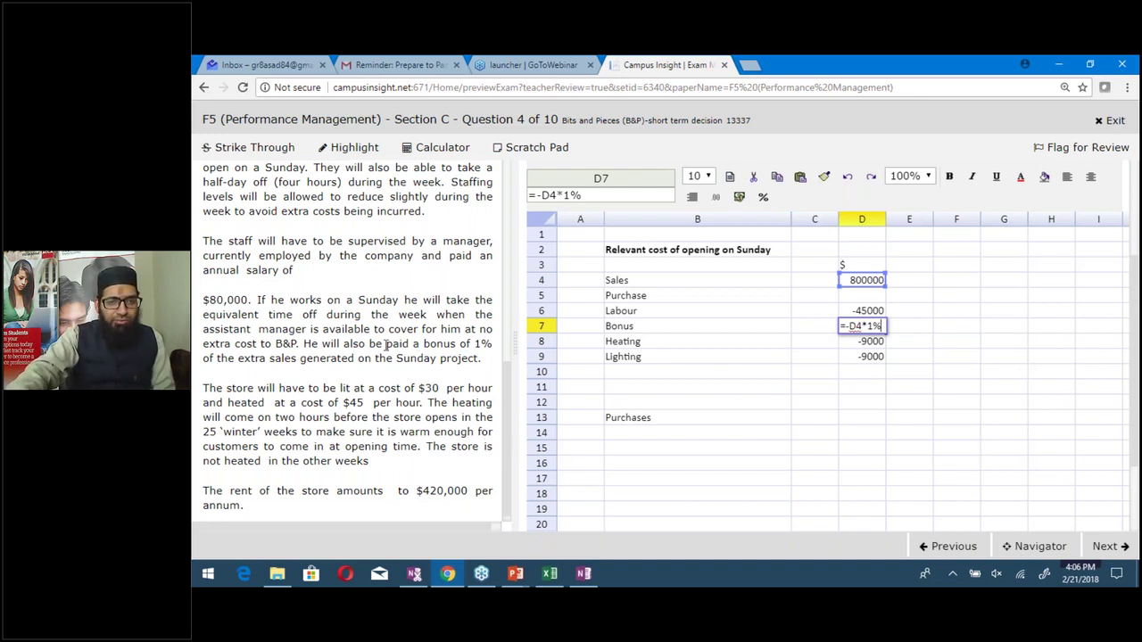
{"action": "left_click_drag", "start_coordinate": [309, 343], "coordinate": [482, 357]}
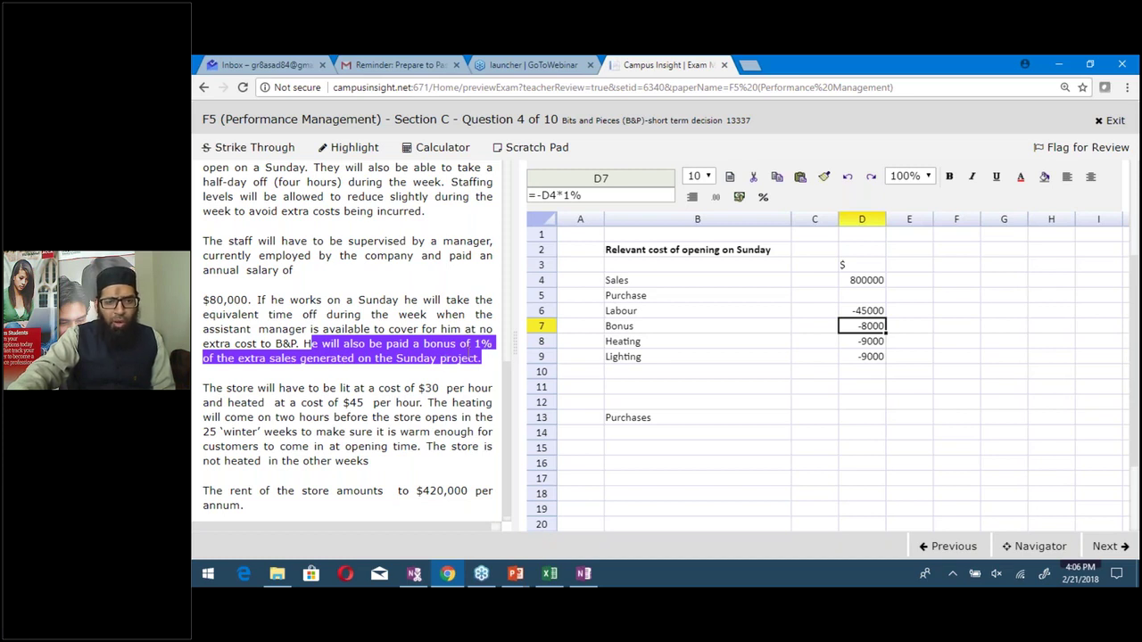
{"action": "left_click", "coordinate": [865, 284]}
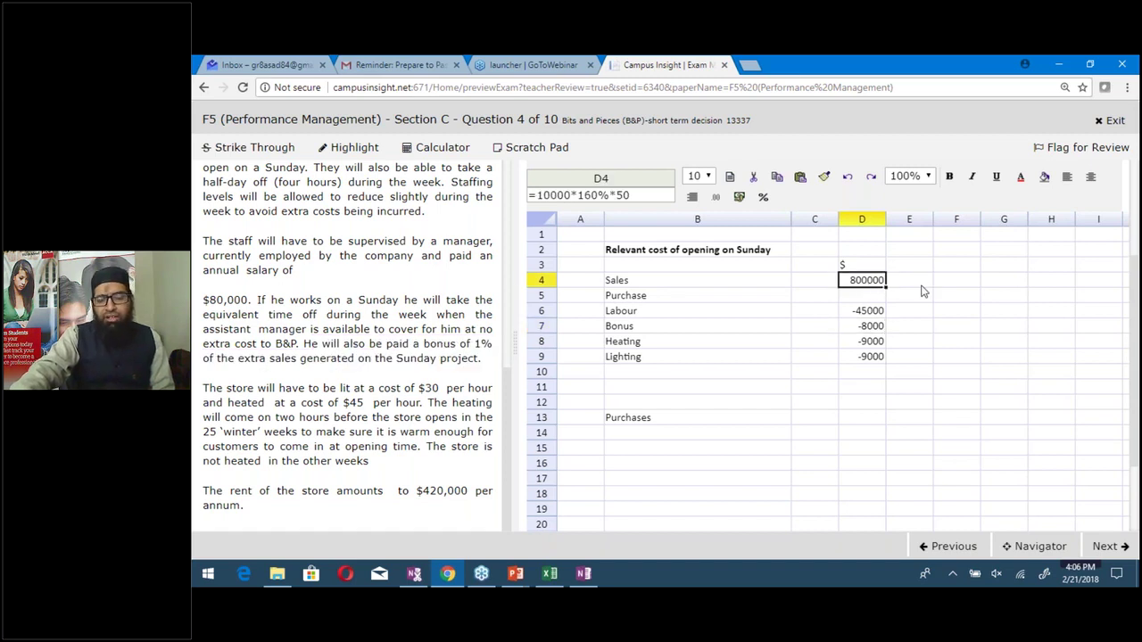
{"action": "left_click", "coordinate": [883, 326]}
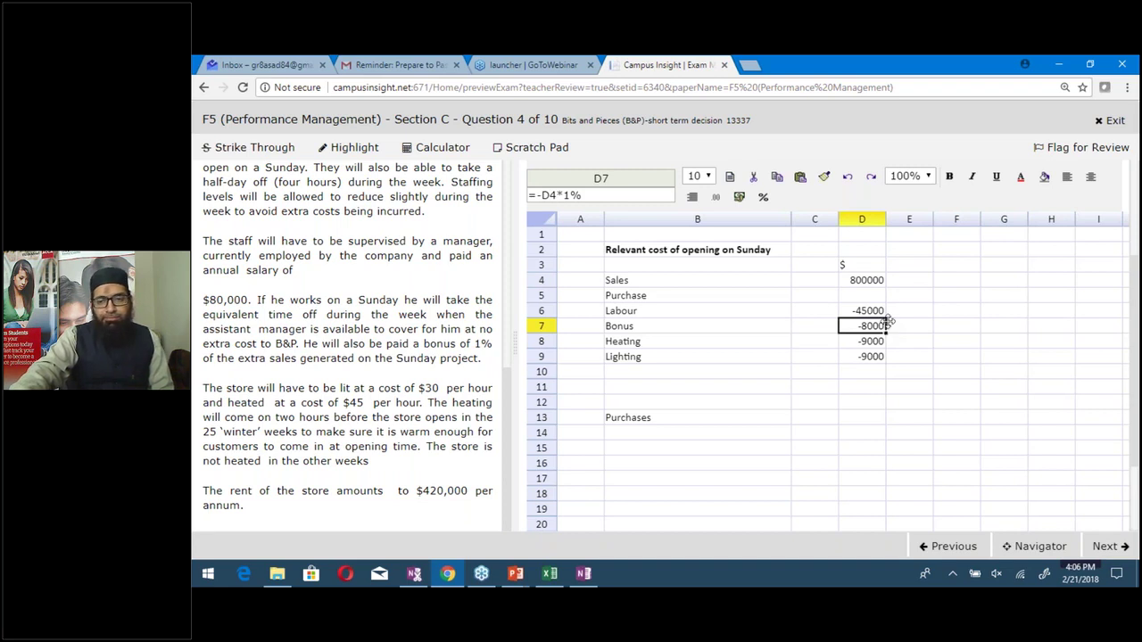
{"action": "left_click", "coordinate": [861, 388]}
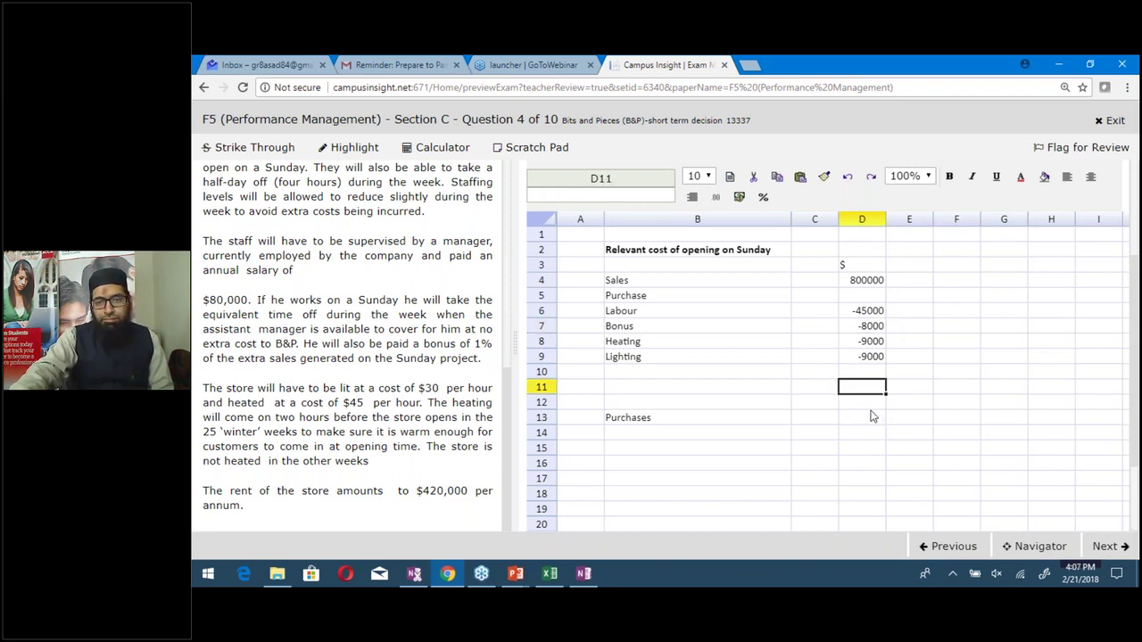
Add the column headings Open in D13 and Don't in F13 for the Purchases working
{"action": "left_click", "coordinate": [635, 418]}
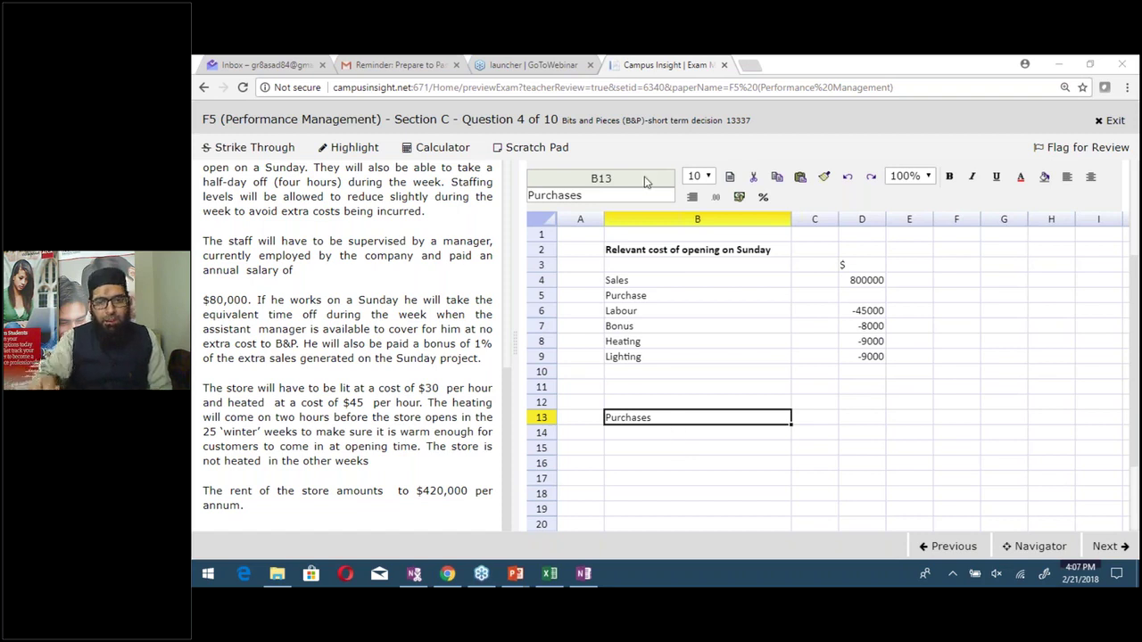
{"action": "left_click", "coordinate": [661, 449]}
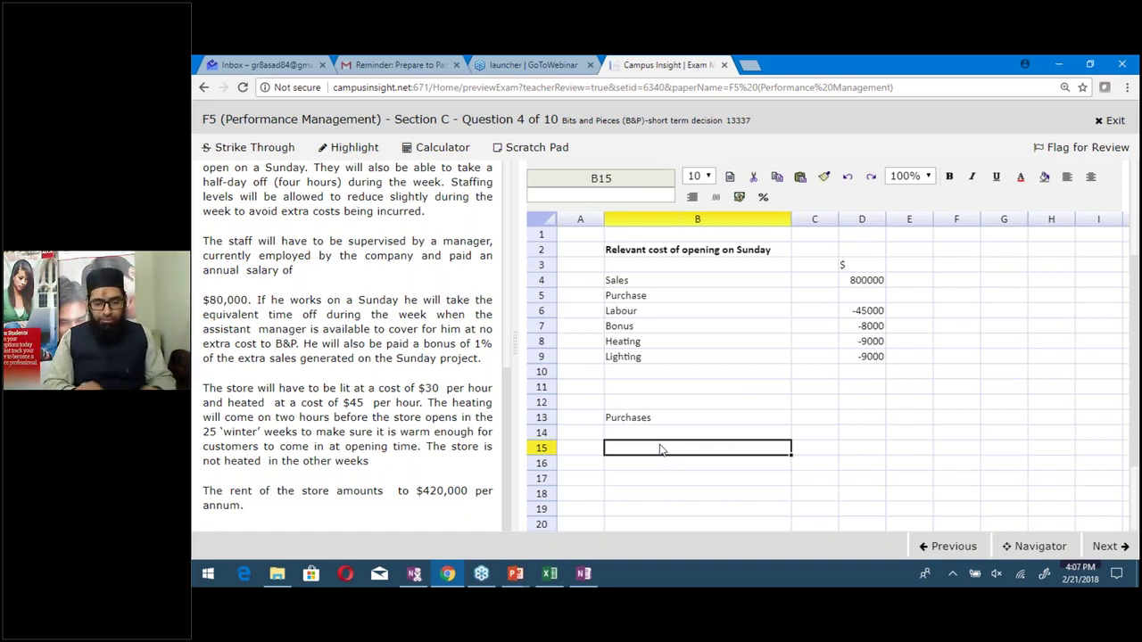
{"action": "key", "text": "Right"}
{"action": "key", "text": "Right"}
{"action": "key", "text": "Up"}
{"action": "key", "text": "Up"}
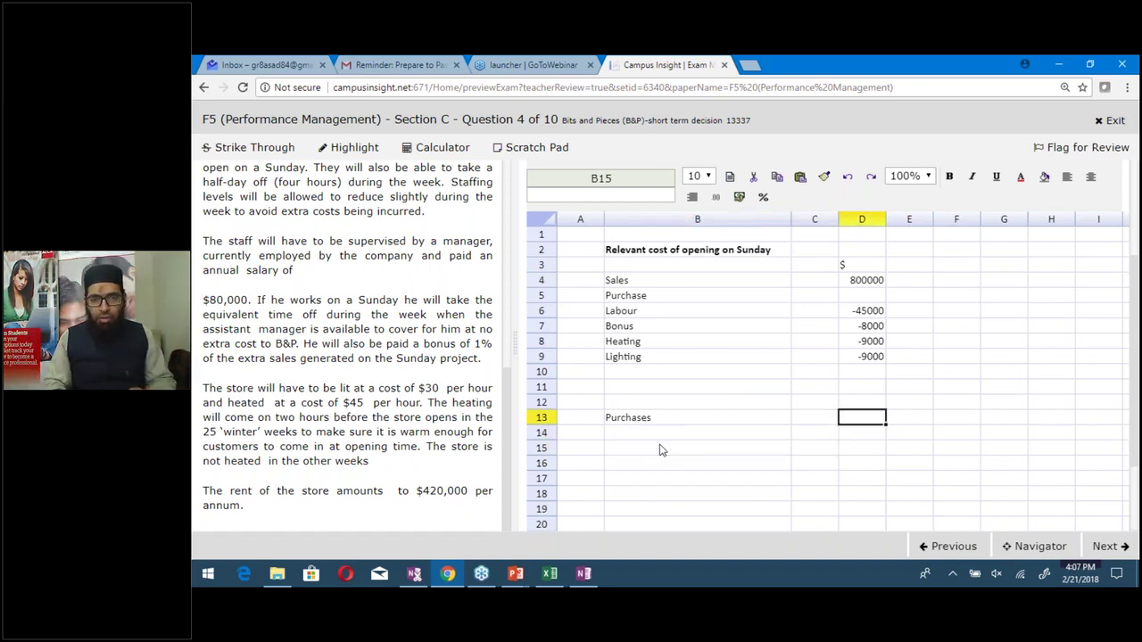
{"action": "type", "text": "Open"}
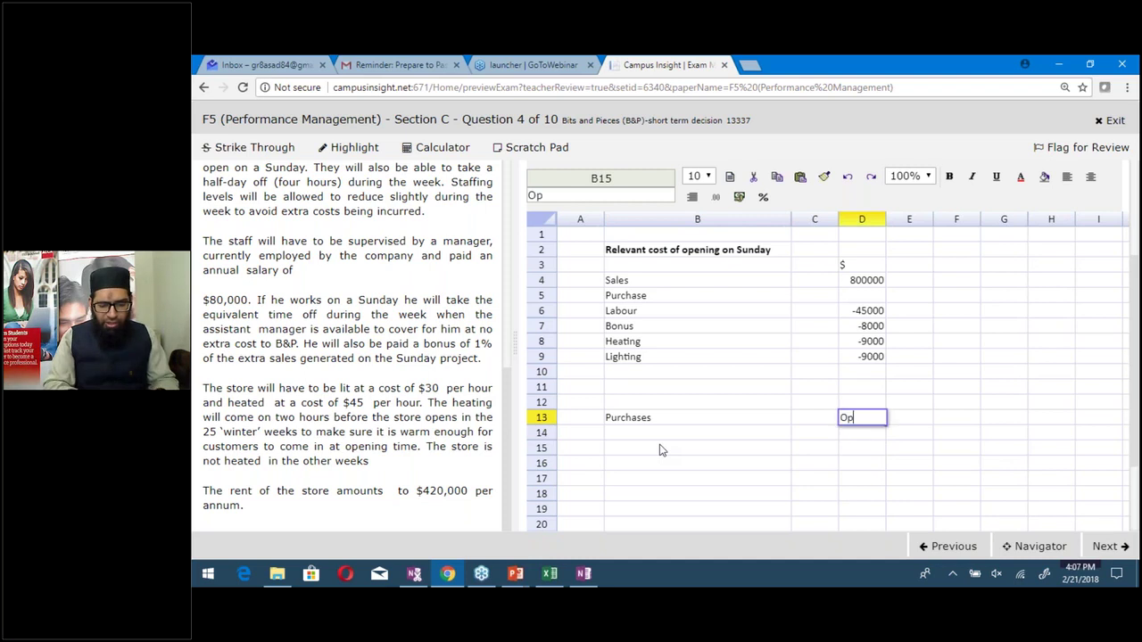
{"action": "key", "text": "Right"}
{"action": "key", "text": "Right"}
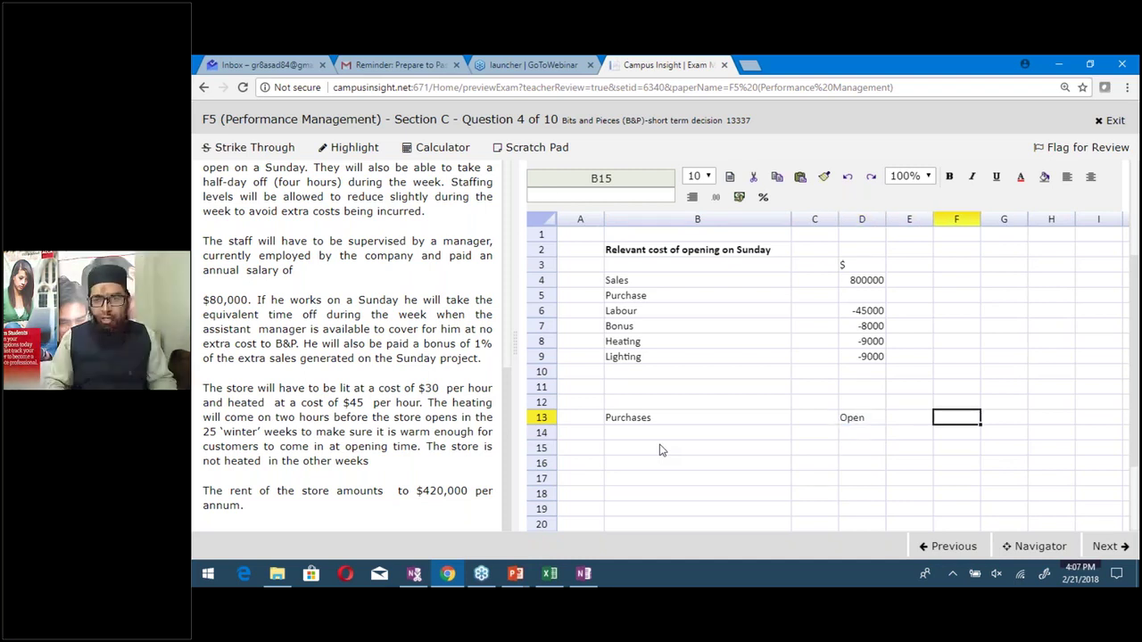
{"action": "type", "text": "Don't"}
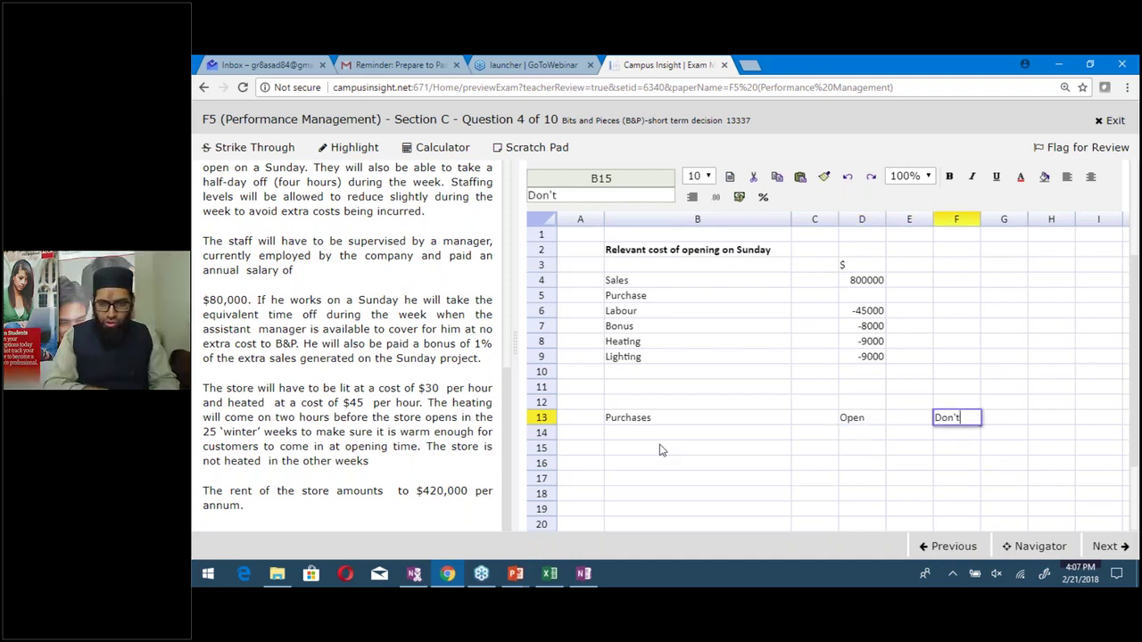
{"action": "key", "text": "Return"}
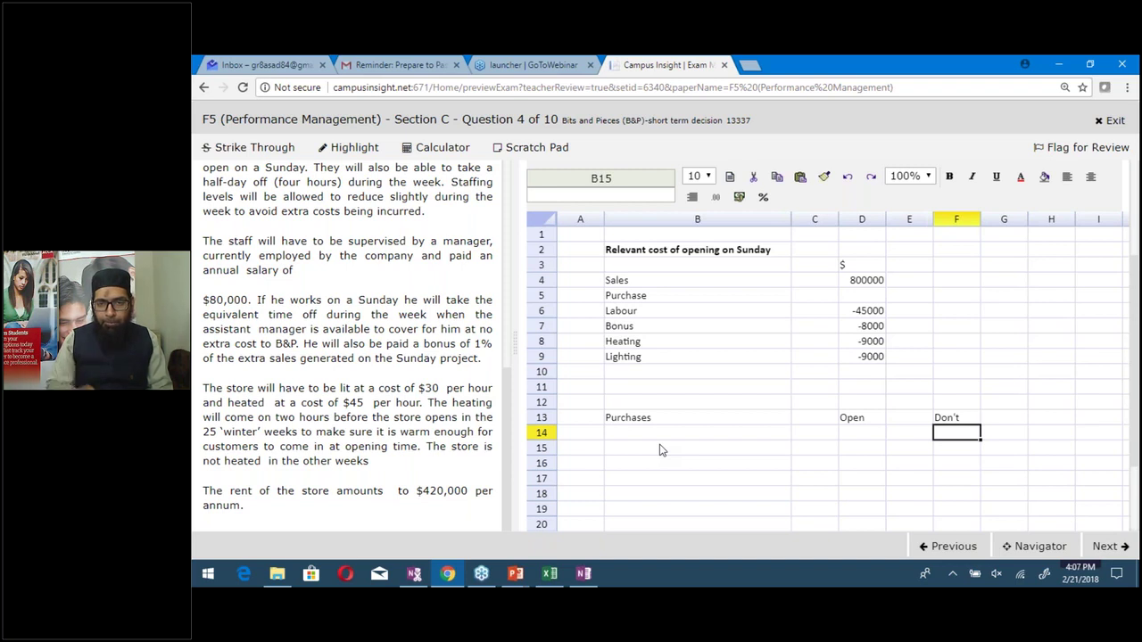
Label the Purchases working's rows Mon-Sat in B14 and Sun in B15
{"action": "key", "text": "Left"}
{"action": "key", "text": "Left"}
{"action": "key", "text": "Left"}
{"action": "key", "text": "Left"}
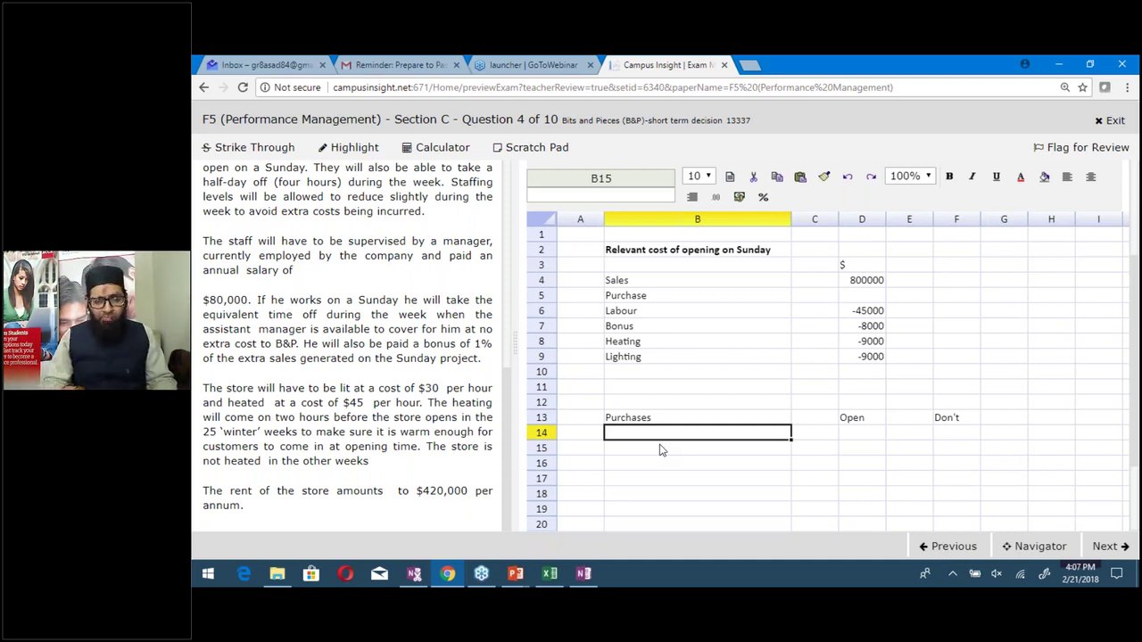
{"action": "type", "text": "Mon"}
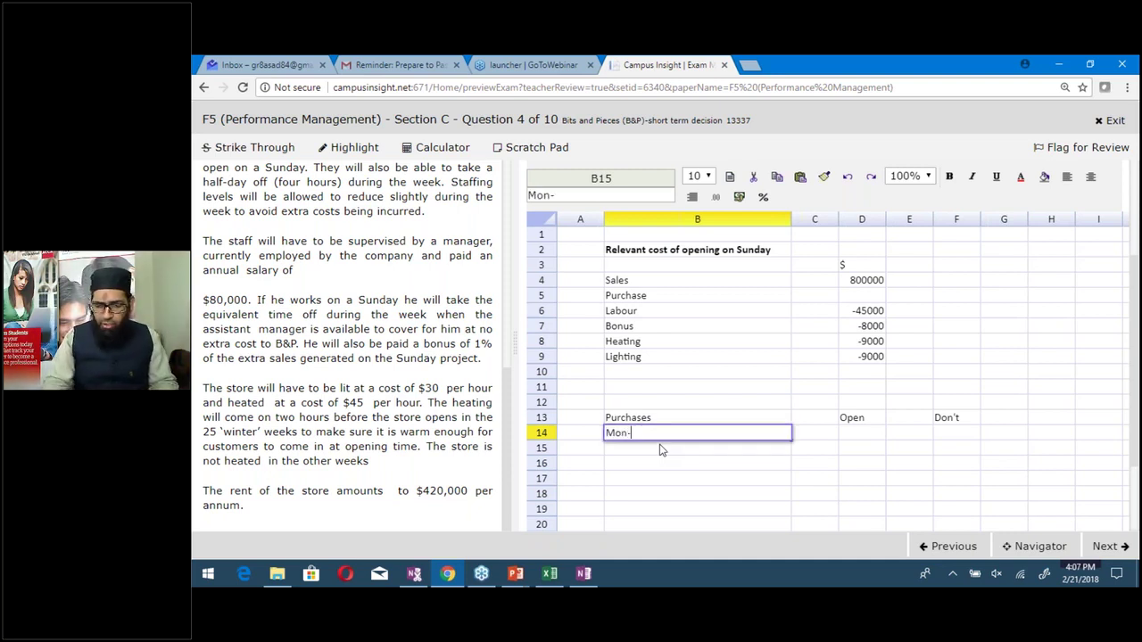
{"action": "type", "text": "-Sat"}
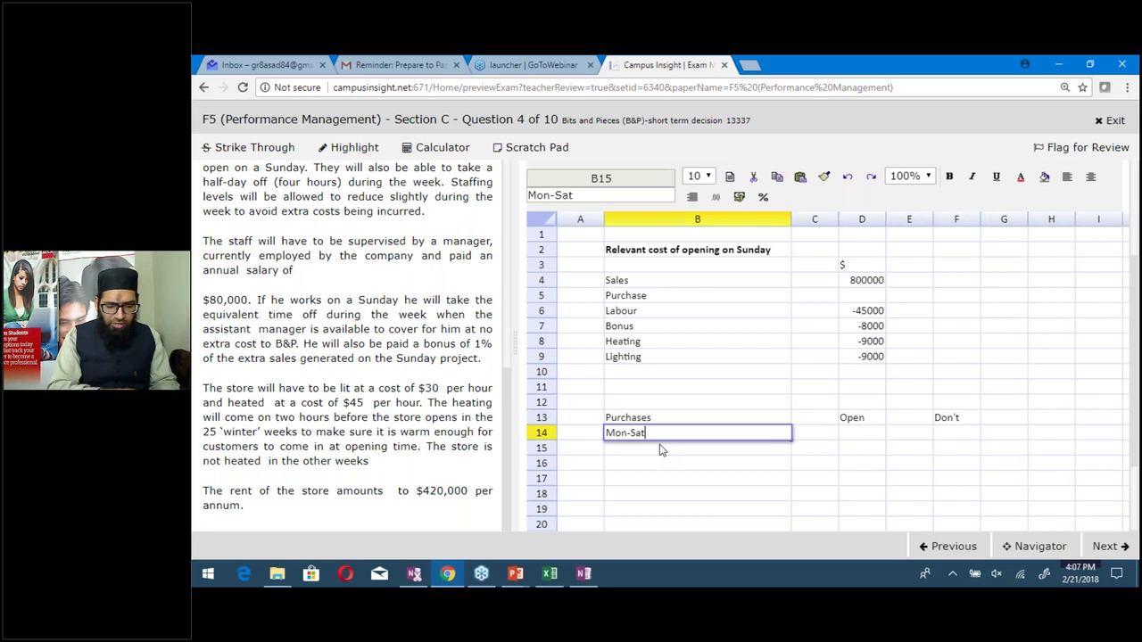
{"action": "key", "text": "Return"}
{"action": "type", "text": "Sun"}
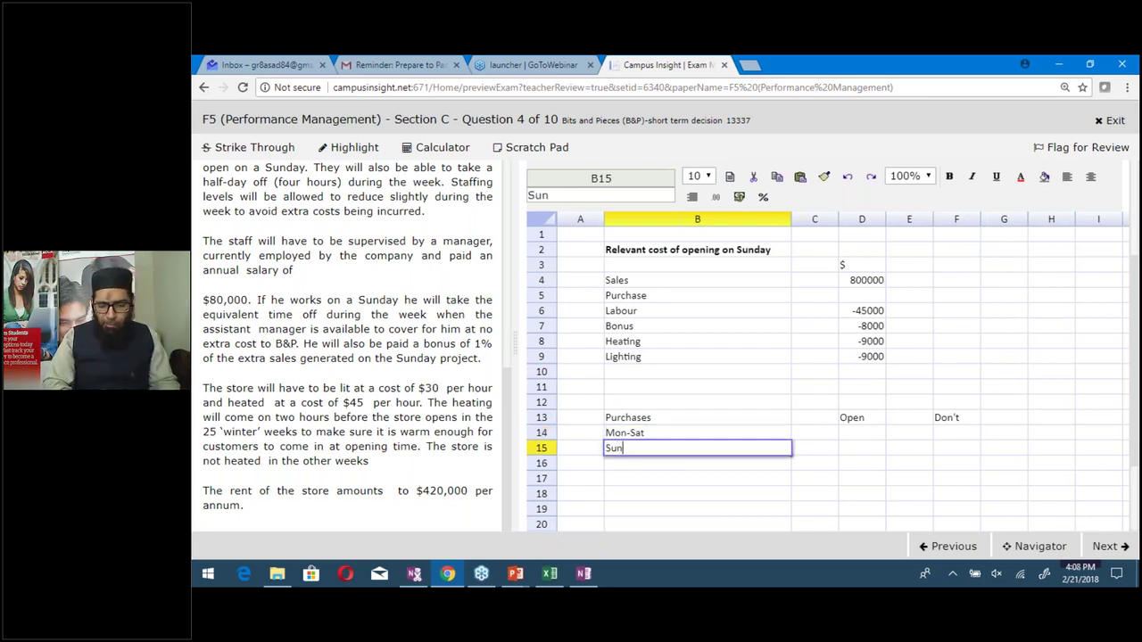
{"action": "key", "text": "Return"}
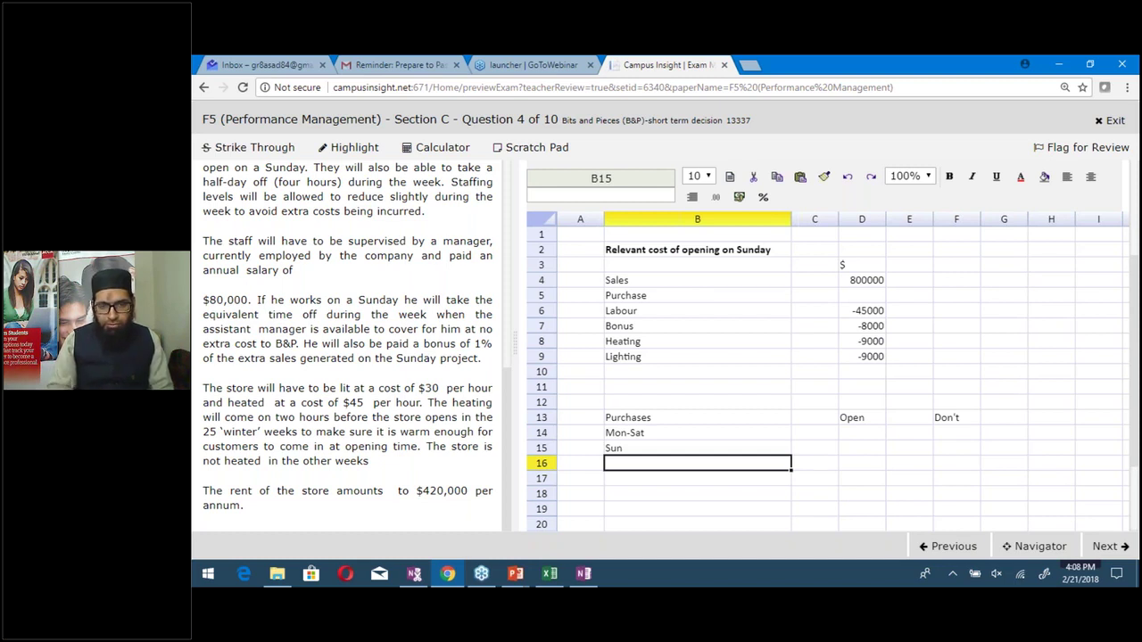
Enter the Mon-Sat purchases formula =10000*30%*6*50 under Open in D14
{"action": "left_click", "coordinate": [696, 447]}
{"action": "left_click", "coordinate": [862, 433]}
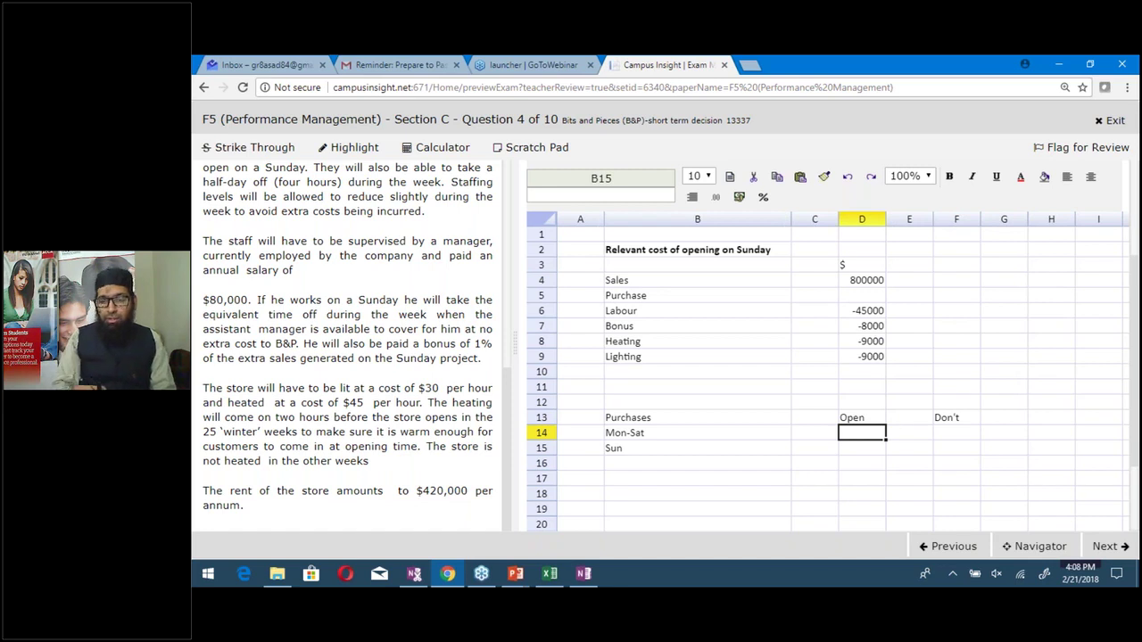
{"action": "type", "text": "="}
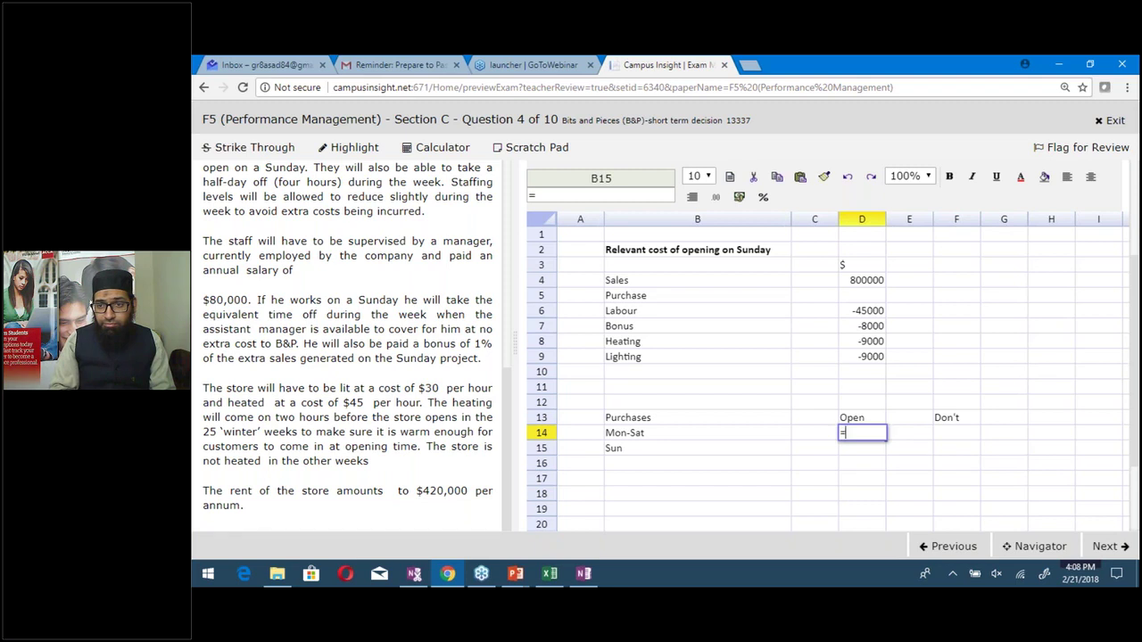
{"action": "type", "text": "1"}
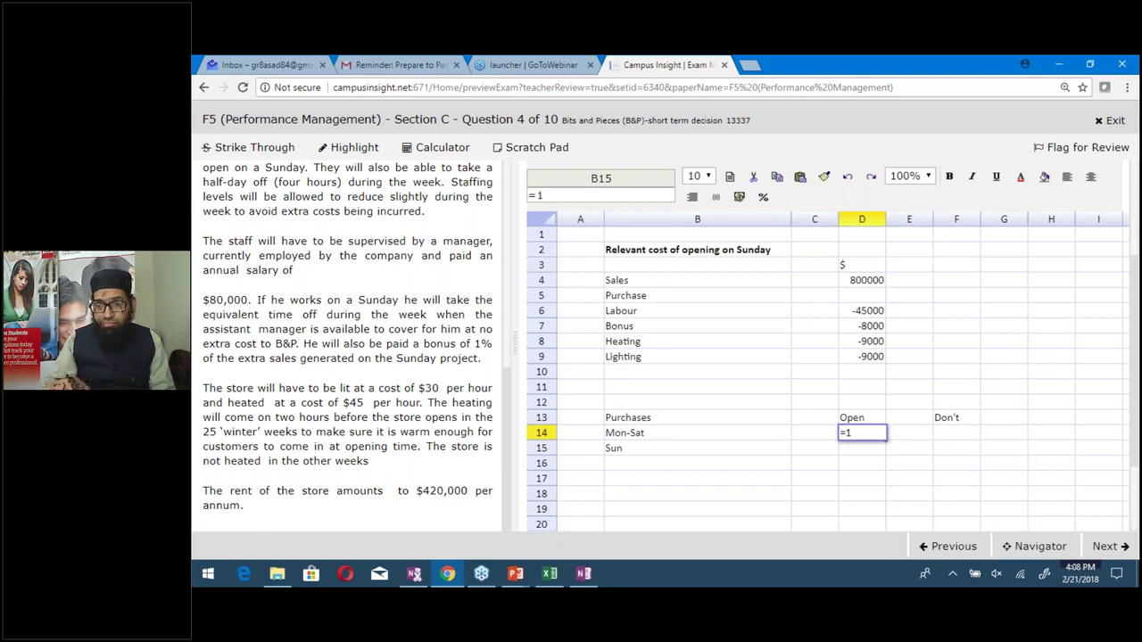
{"action": "type", "text": "0000"}
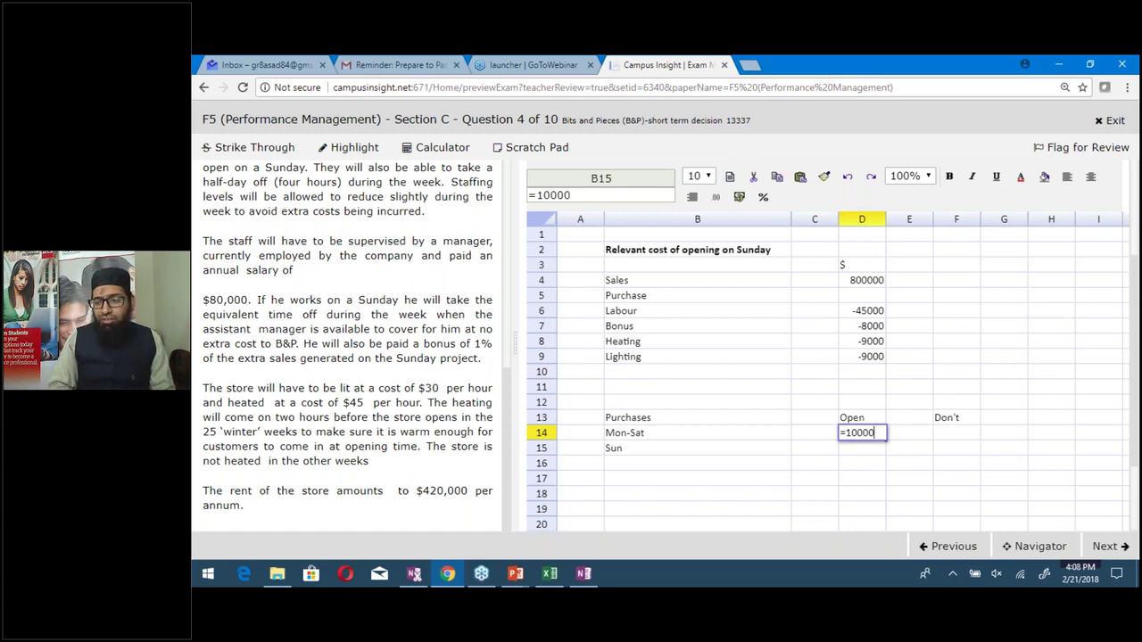
{"action": "type", "text": "*30"}
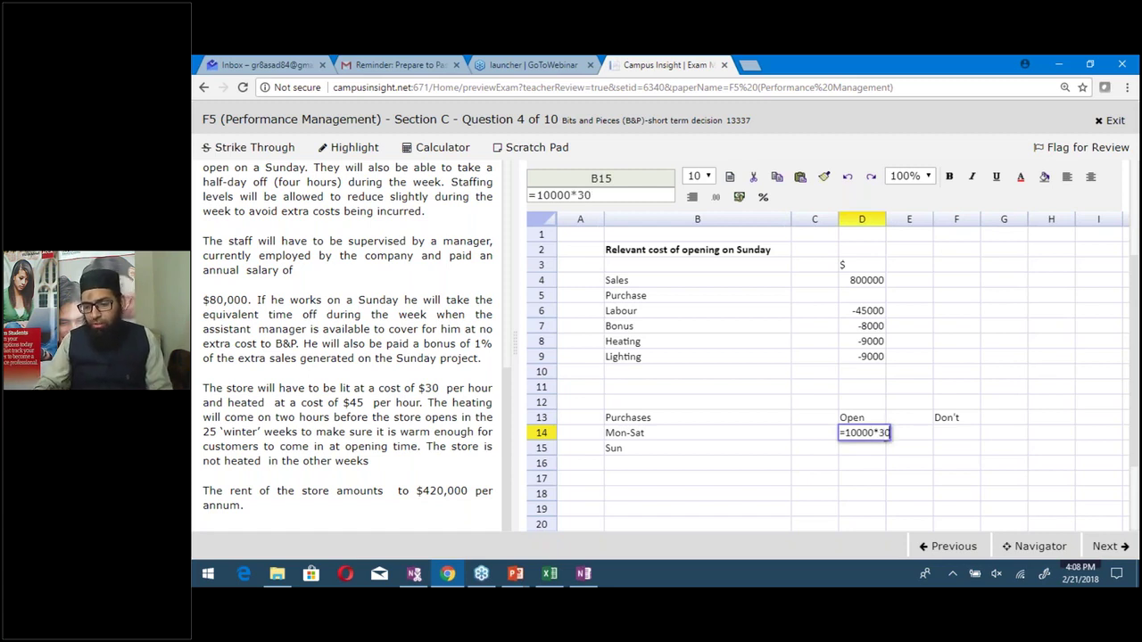
{"action": "type", "text": "%"}
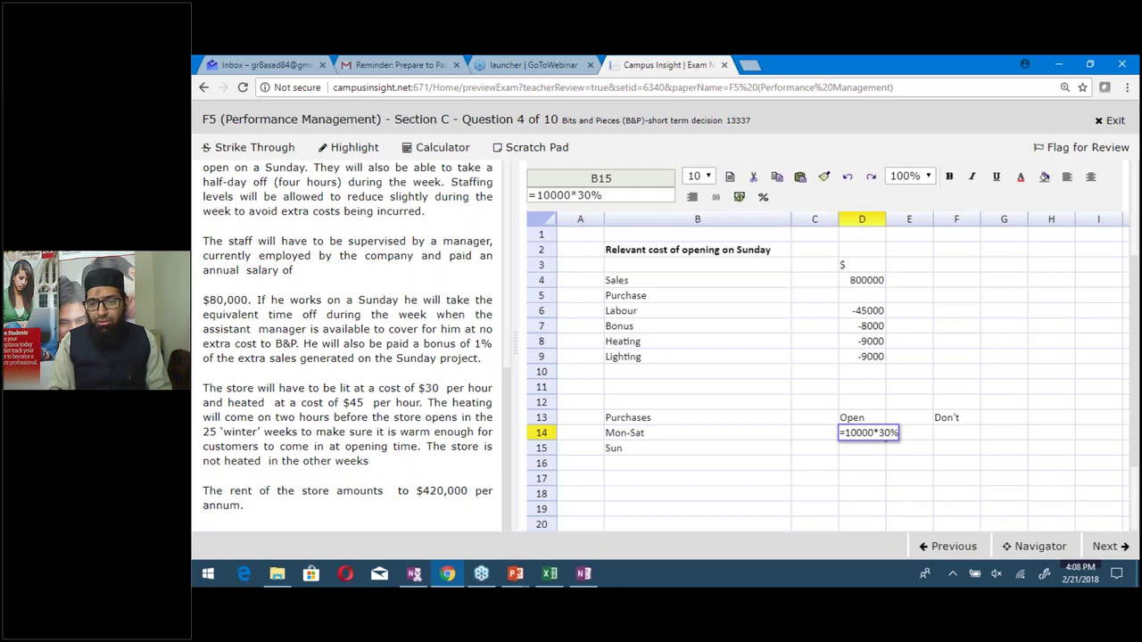
{"action": "type", "text": "*6"}
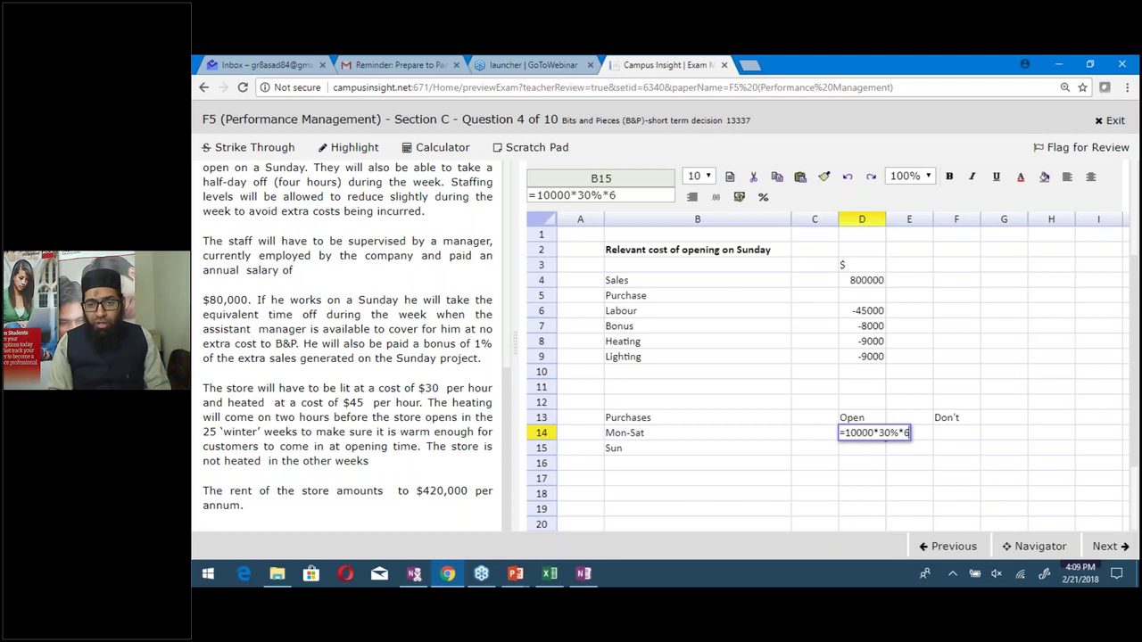
{"action": "type", "text": "*50"}
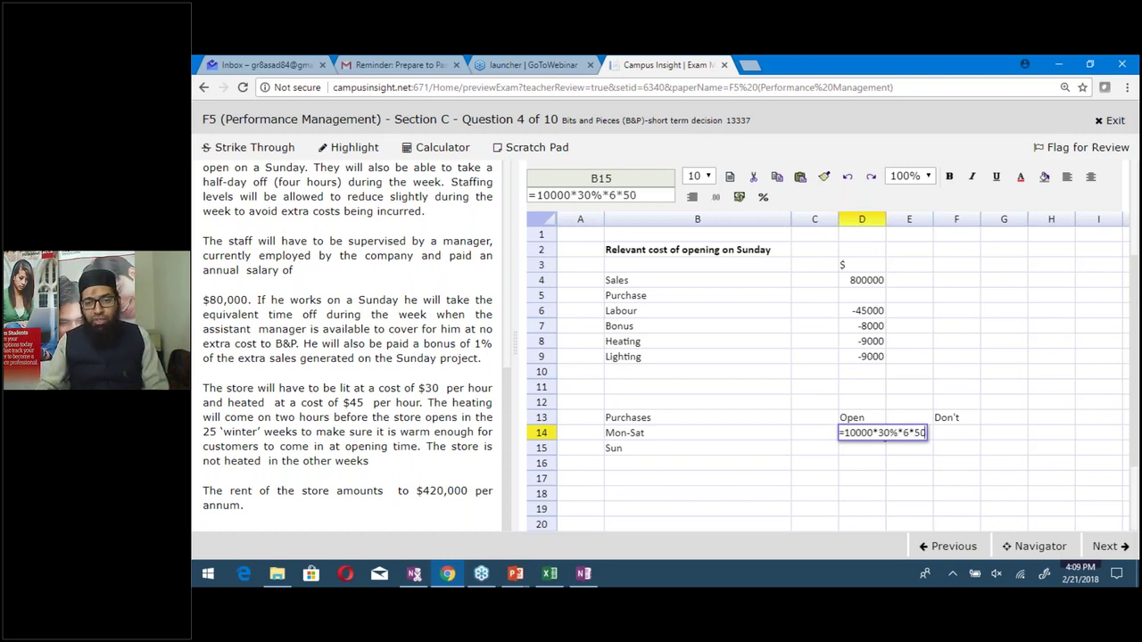
{"action": "key", "text": "Return"}
Copy the Mon-Sat purchases formula from the Open column to F14 under Don't
{"action": "left_click", "coordinate": [862, 433]}
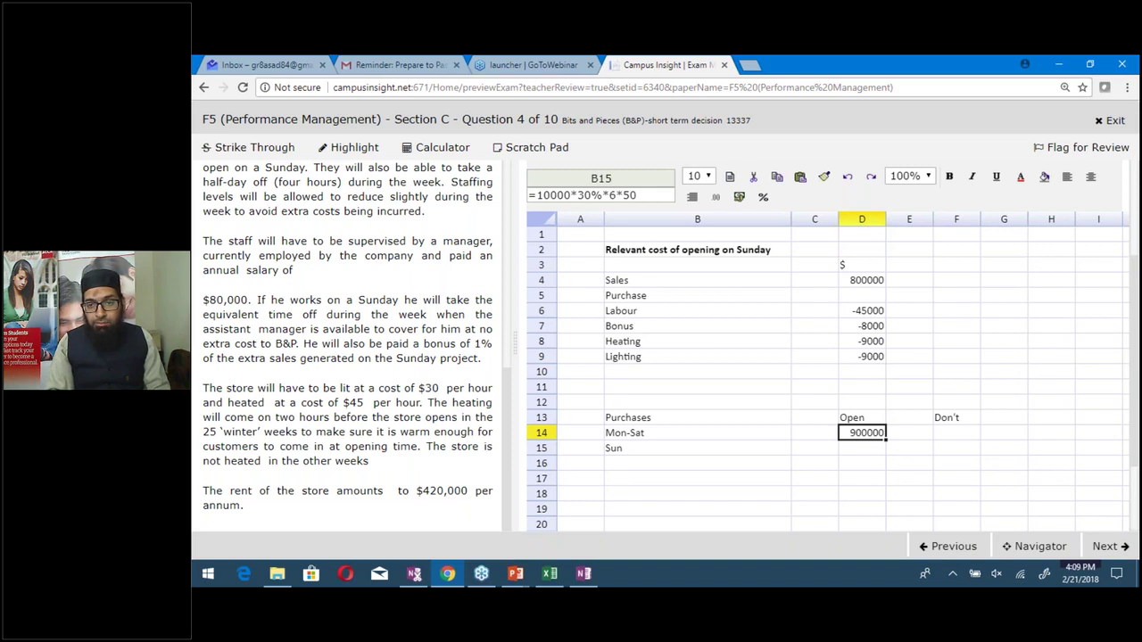
{"action": "key", "text": "ctrl+c"}
{"action": "left_click", "coordinate": [956, 432]}
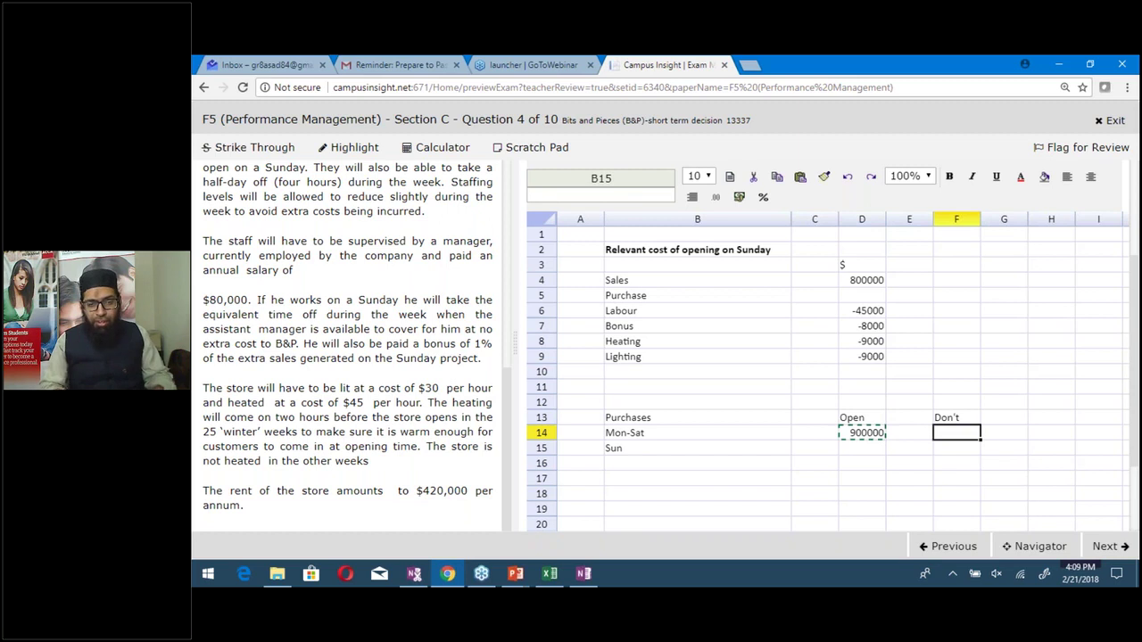
{"action": "key", "text": "ctrl+v"}
{"action": "key", "text": "Return"}
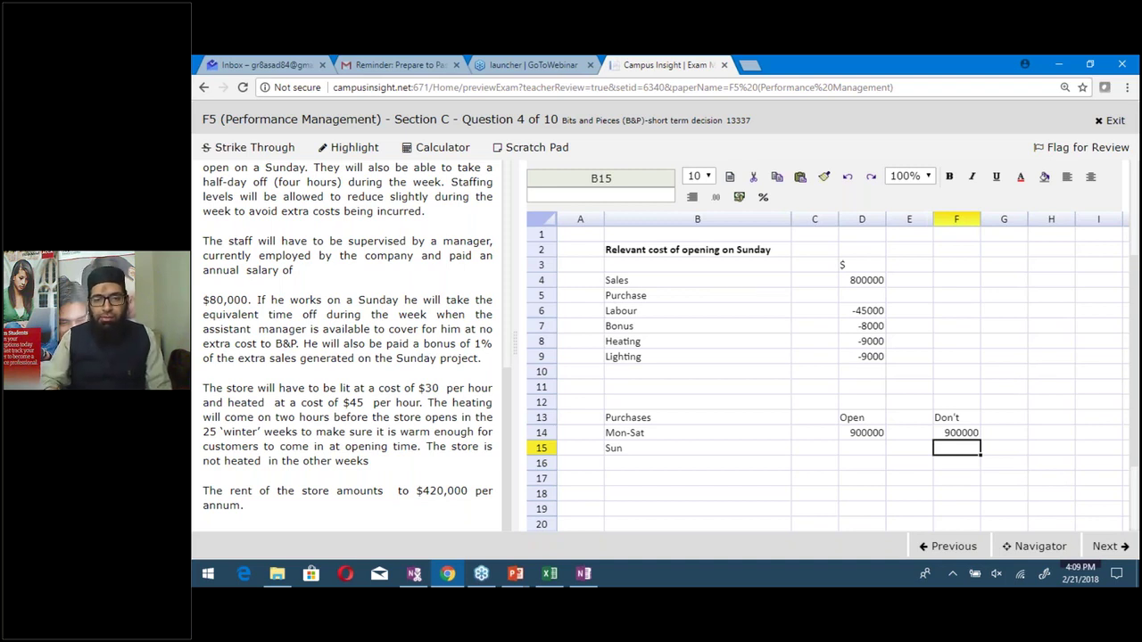
Enter 0 as the Sunday purchases under Don't in F15
{"action": "left_click", "coordinate": [696, 448]}
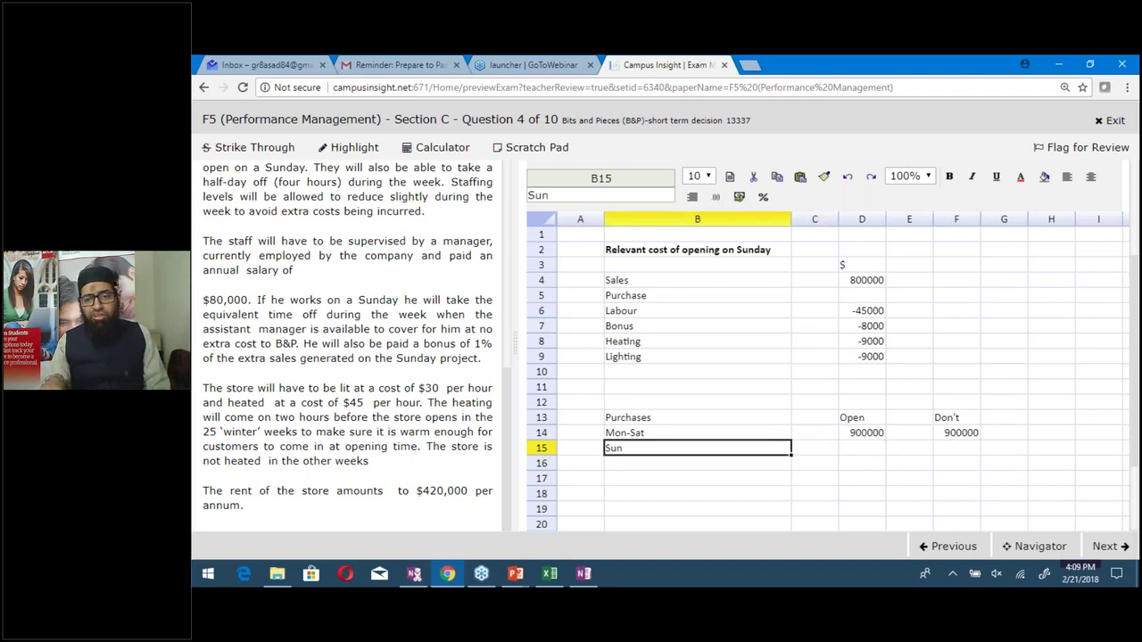
{"action": "key", "text": "Right"}
{"action": "key", "text": "Right"}
{"action": "key", "text": "Right"}
{"action": "key", "text": "Right"}
{"action": "type", "text": "0"}
{"action": "key", "text": "Return"}
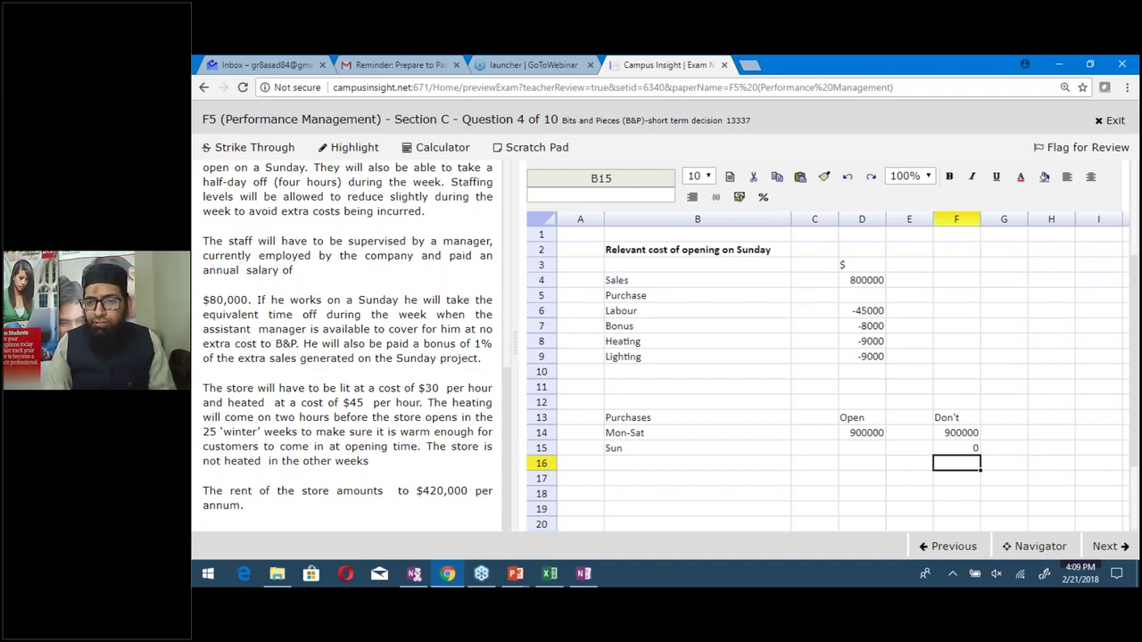
Calculate the Sunday purchases under Open in D15 as 50% of Sales with the formula =D4*50%
{"action": "left_click", "coordinate": [955, 448]}
{"action": "left_click", "coordinate": [861, 447]}
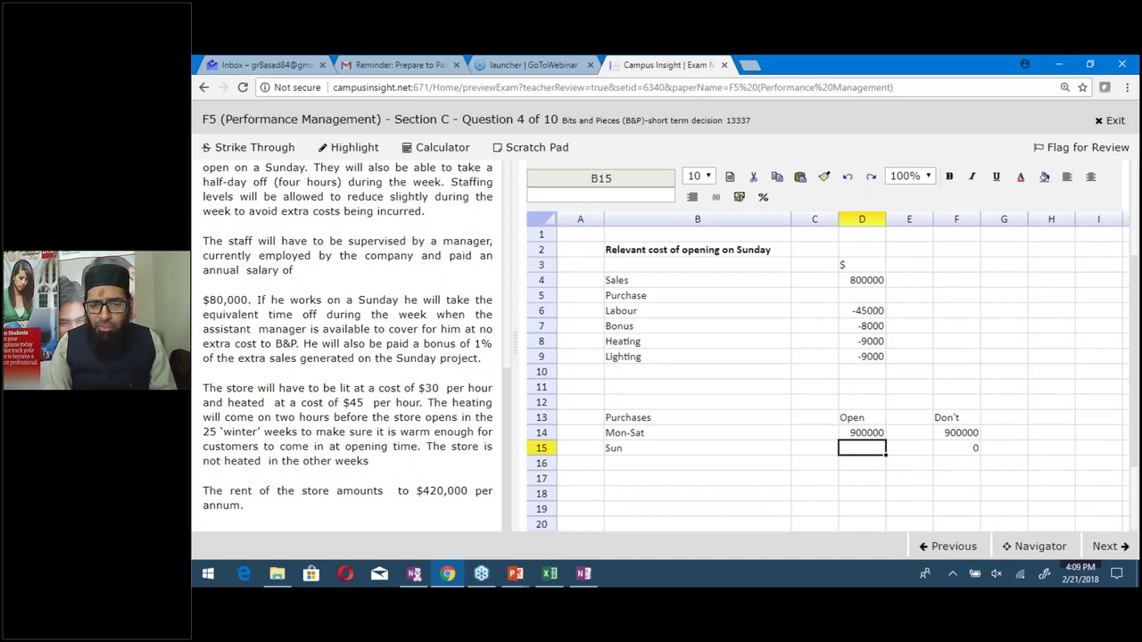
{"action": "type", "text": "="}
{"action": "key", "text": "Up"}
{"action": "key", "text": "Up"}
{"action": "key", "text": "Up"}
{"action": "key", "text": "Up"}
{"action": "key", "text": "Up"}
{"action": "key", "text": "Up"}
{"action": "key", "text": "Up"}
{"action": "key", "text": "Up"}
{"action": "key", "text": "Up"}
{"action": "key", "text": "Up"}
{"action": "key", "text": "Up"}
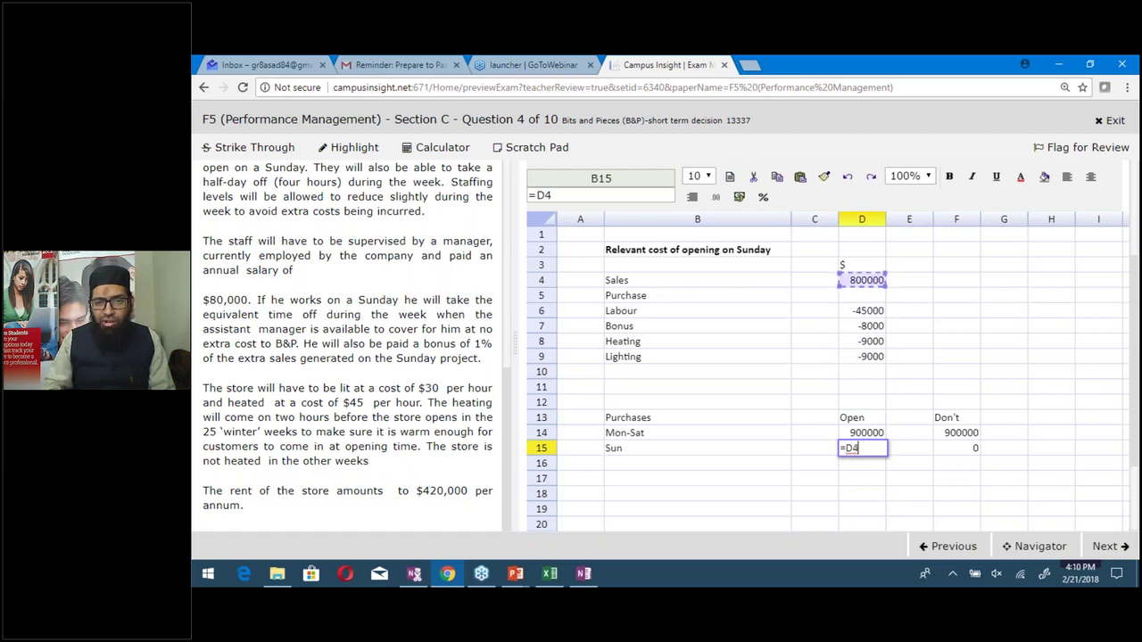
{"action": "type", "text": "*"}
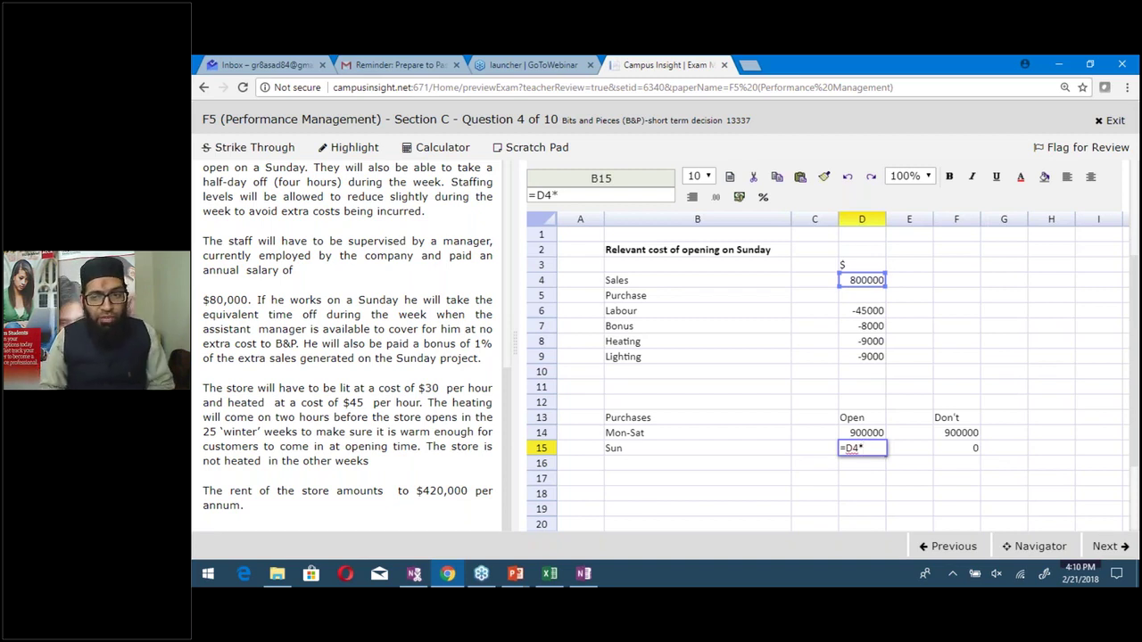
{"action": "type", "text": "50%"}
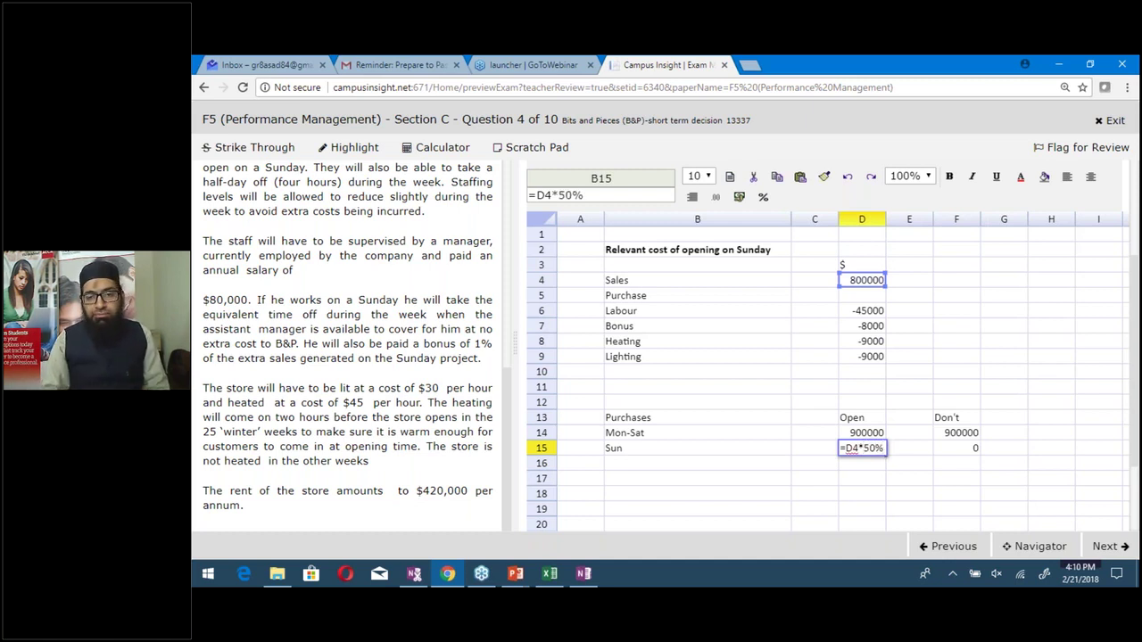
{"action": "key", "text": "Return"}
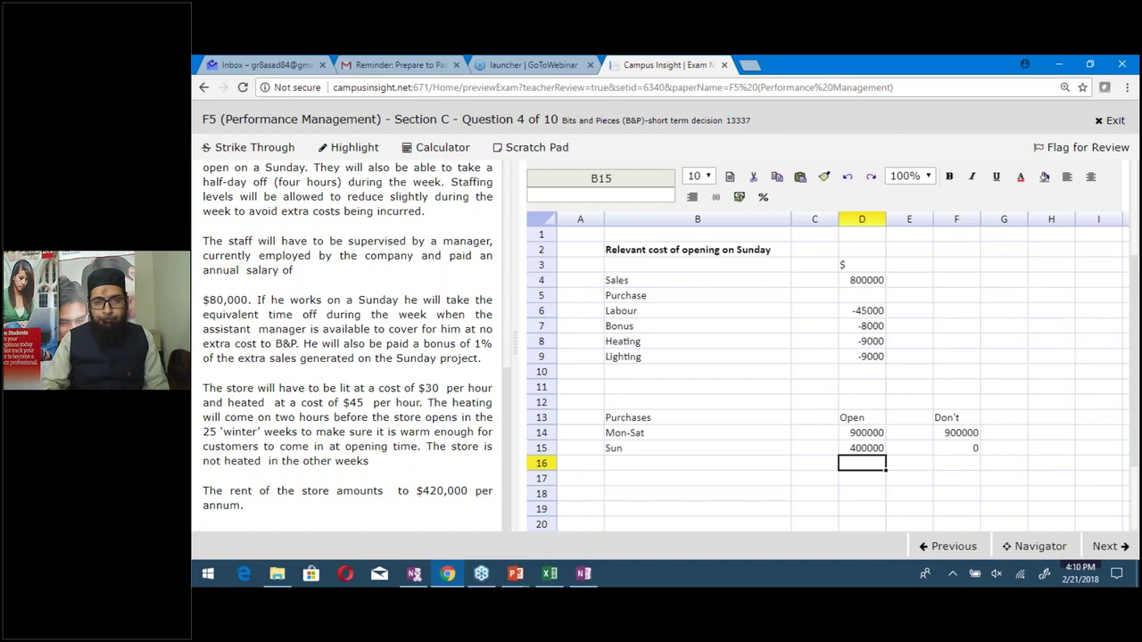
Total the Open column's purchases in D17 with the formula =D14+D15
{"action": "left_click", "coordinate": [862, 478]}
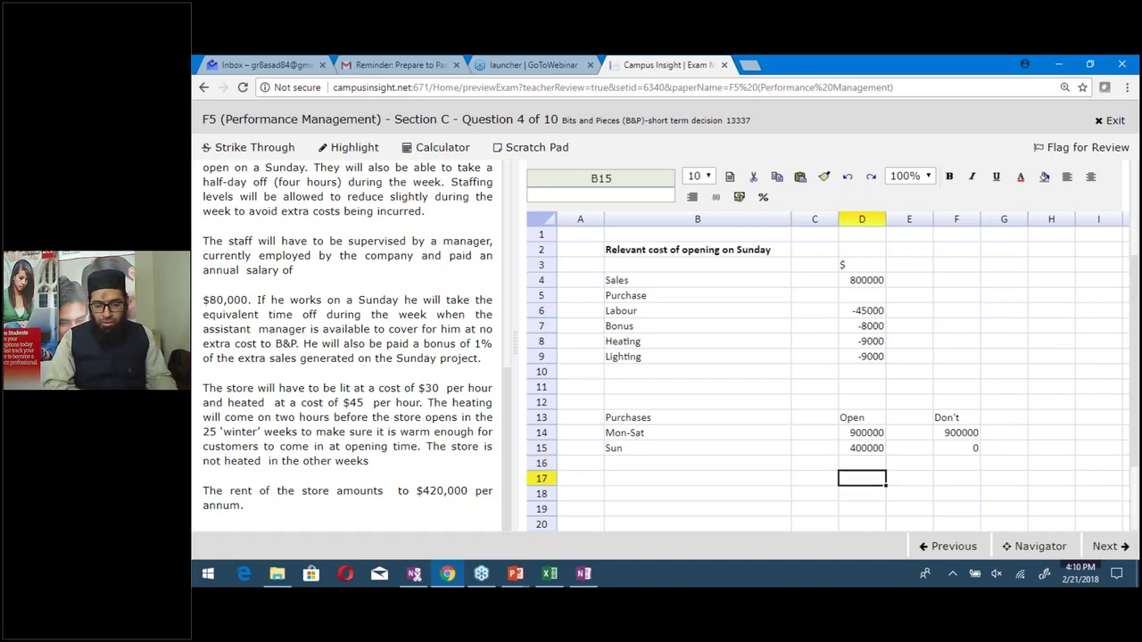
{"action": "type", "text": "="}
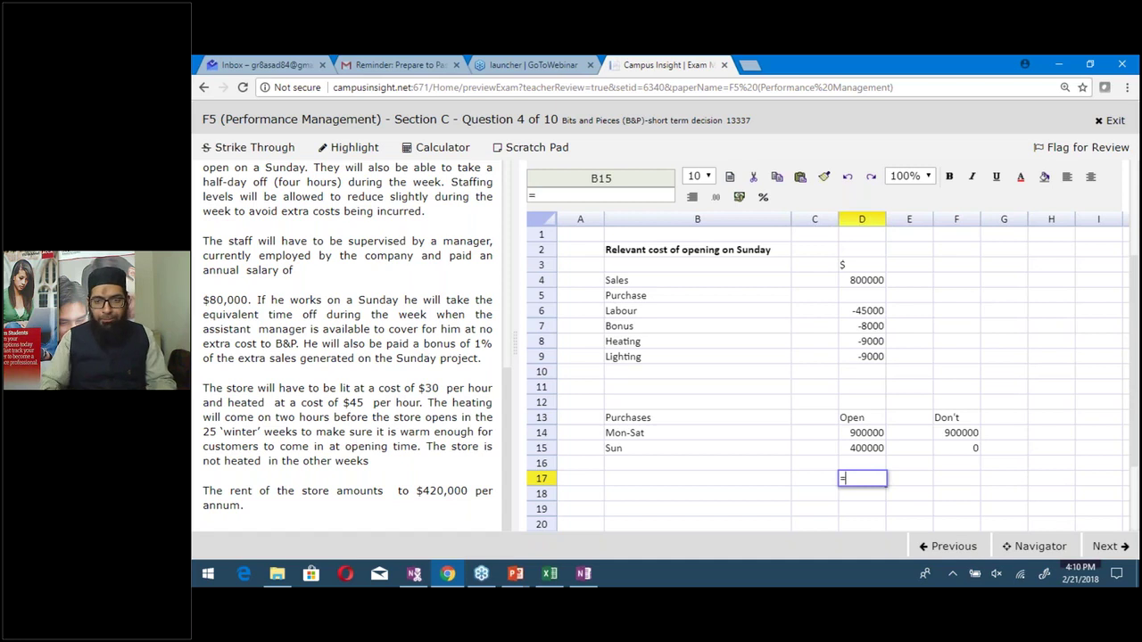
{"action": "type", "text": "D14+D15"}
{"action": "key", "text": "Return"}
Copy the Open purchases total formula to F17 to total the Don't column
{"action": "left_click", "coordinate": [862, 478]}
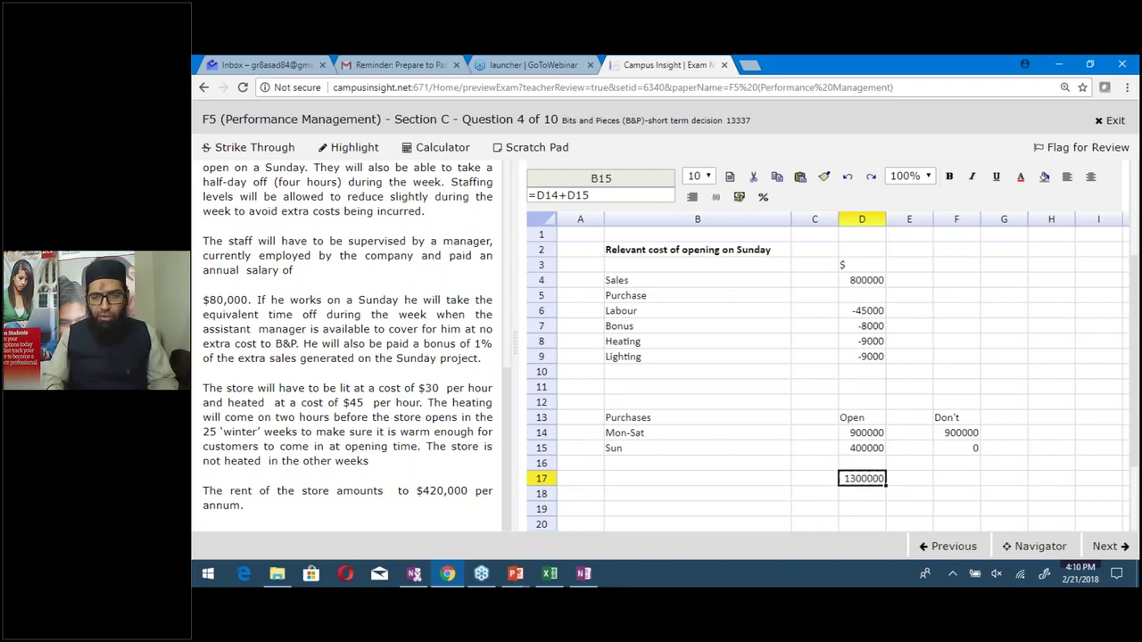
{"action": "key", "text": "ctrl+c"}
{"action": "left_click", "coordinate": [956, 478]}
{"action": "key", "text": "ctrl+v"}
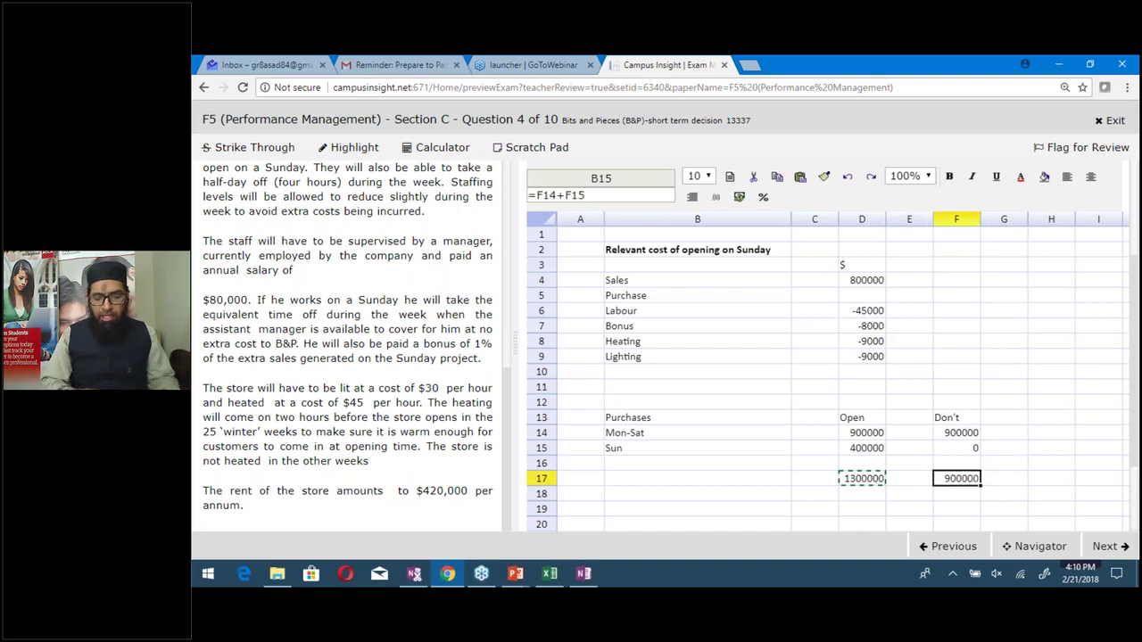
{"action": "key", "text": "Return"}
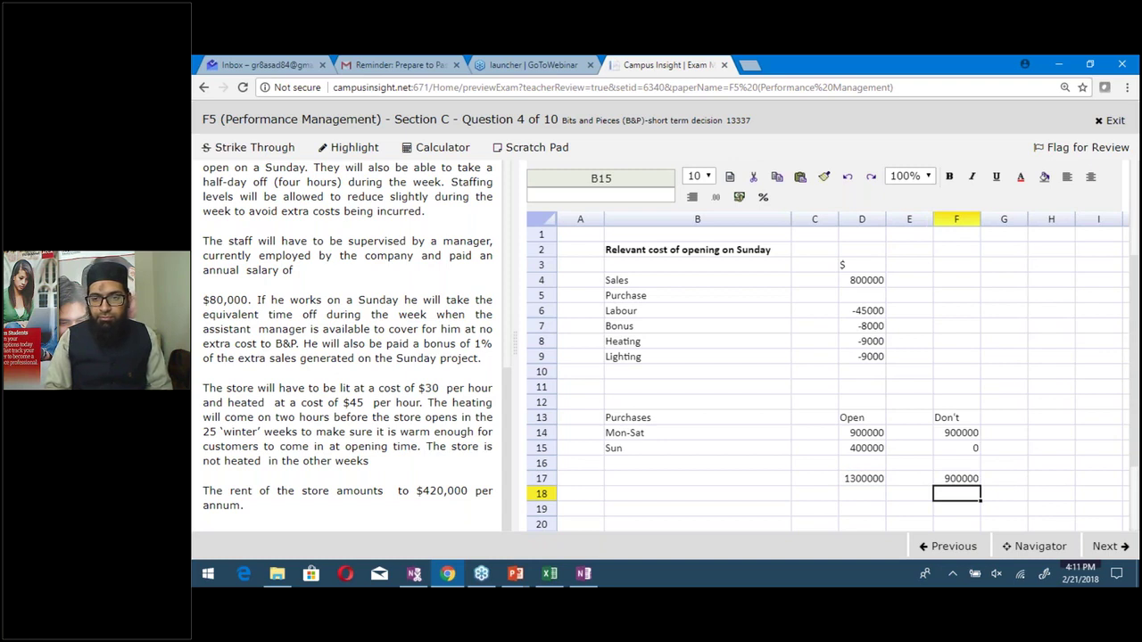
Add the row label Discount in B18 below the purchases totals
{"action": "key", "text": "Left"}
{"action": "key", "text": "Left"}
{"action": "key", "text": "Left"}
{"action": "key", "text": "Left"}
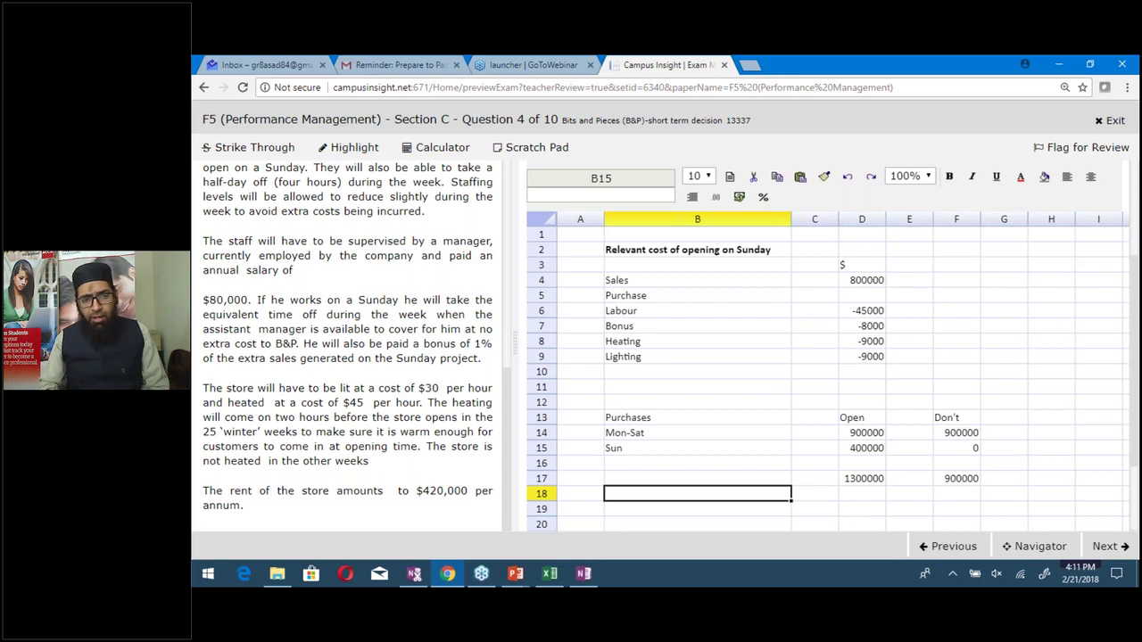
{"action": "key", "text": "Right"}
{"action": "key", "text": "Right"}
{"action": "key", "text": "Up"}
{"action": "key", "text": "Down"}
{"action": "left_click", "coordinate": [696, 494]}
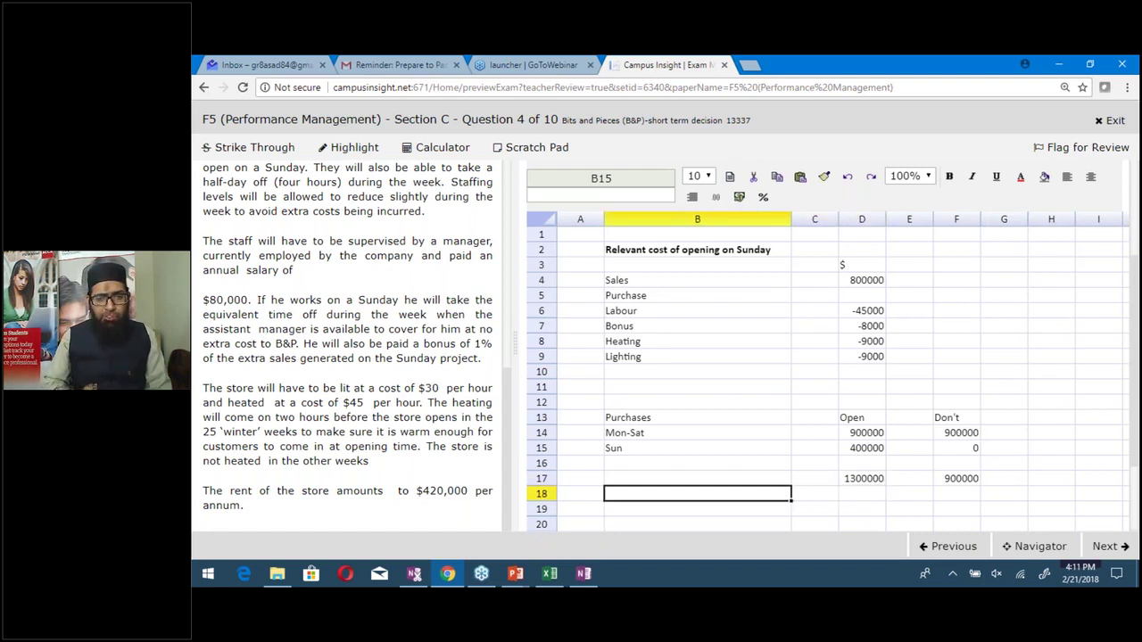
{"action": "type", "text": "Discount"}
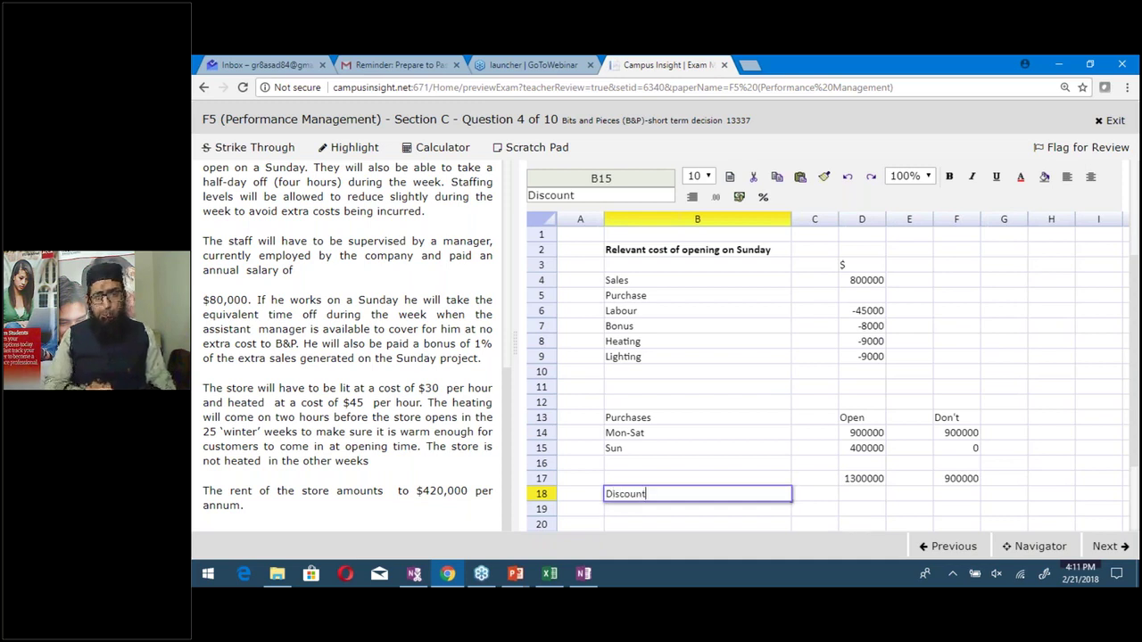
Calculate the Open column's supplier discount in D18 as 5% of total purchases with the formula =D17*5%
{"action": "key", "text": "Right"}
{"action": "key", "text": "Right"}
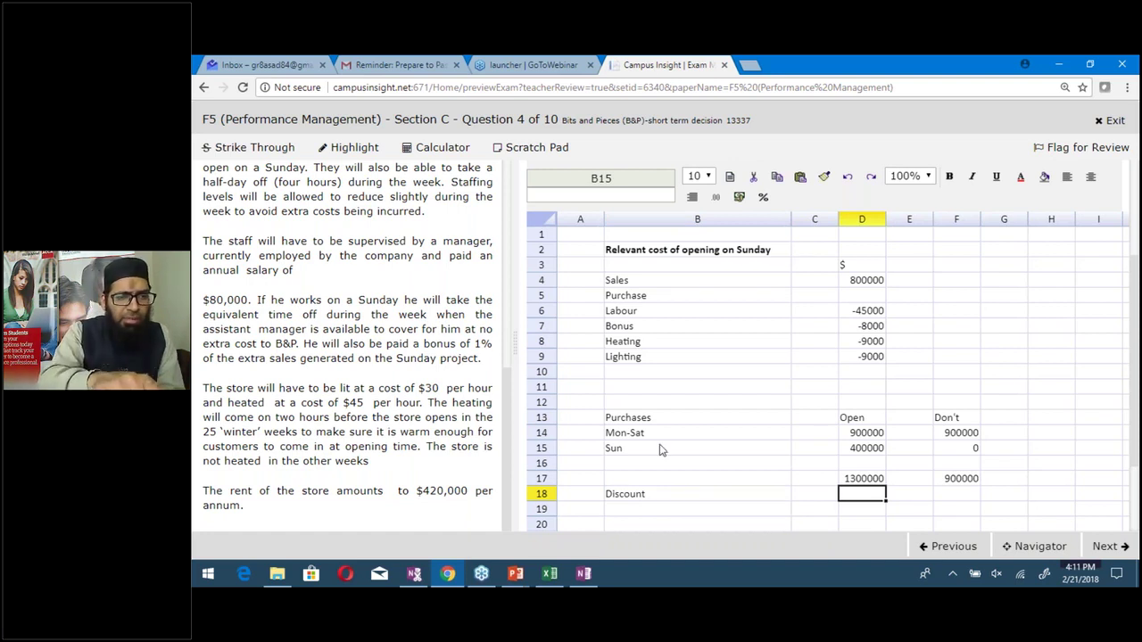
{"action": "scroll", "coordinate": [395, 387], "scroll_direction": "up", "scroll_amount": 4}
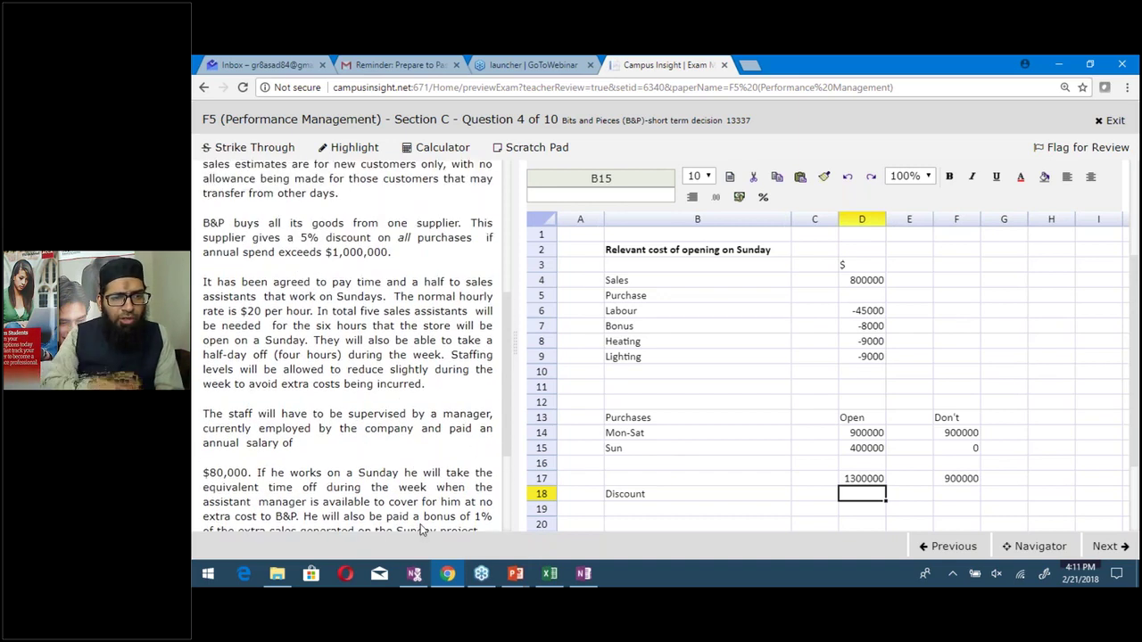
{"action": "left_click", "coordinate": [852, 498]}
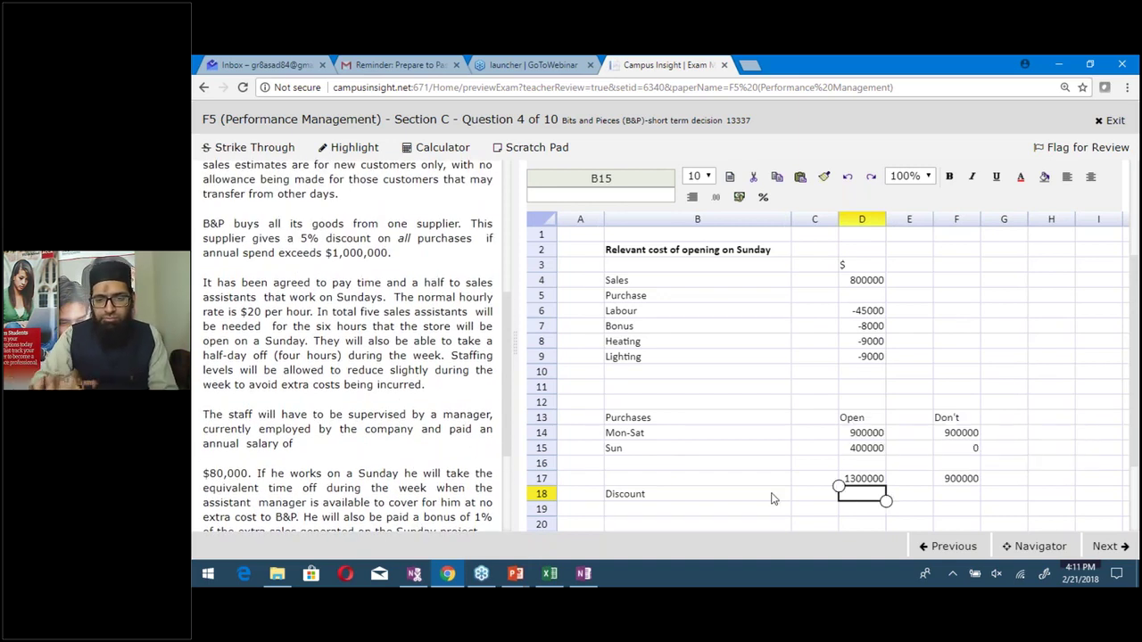
{"action": "type", "text": "=D17"}
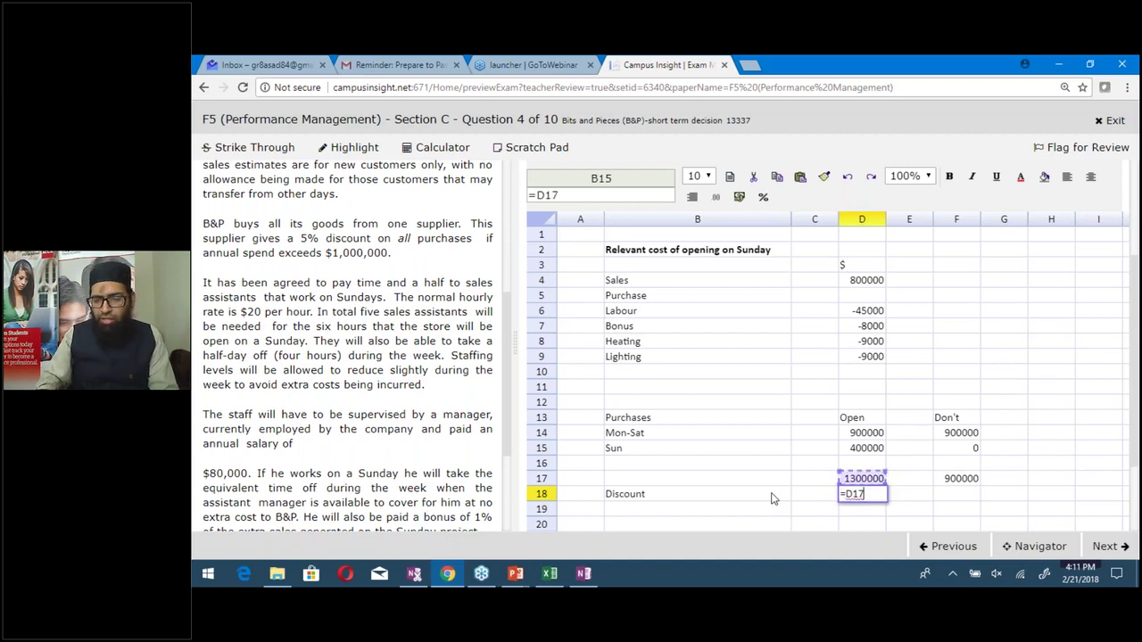
{"action": "type", "text": "*"}
{"action": "type", "text": "5"}
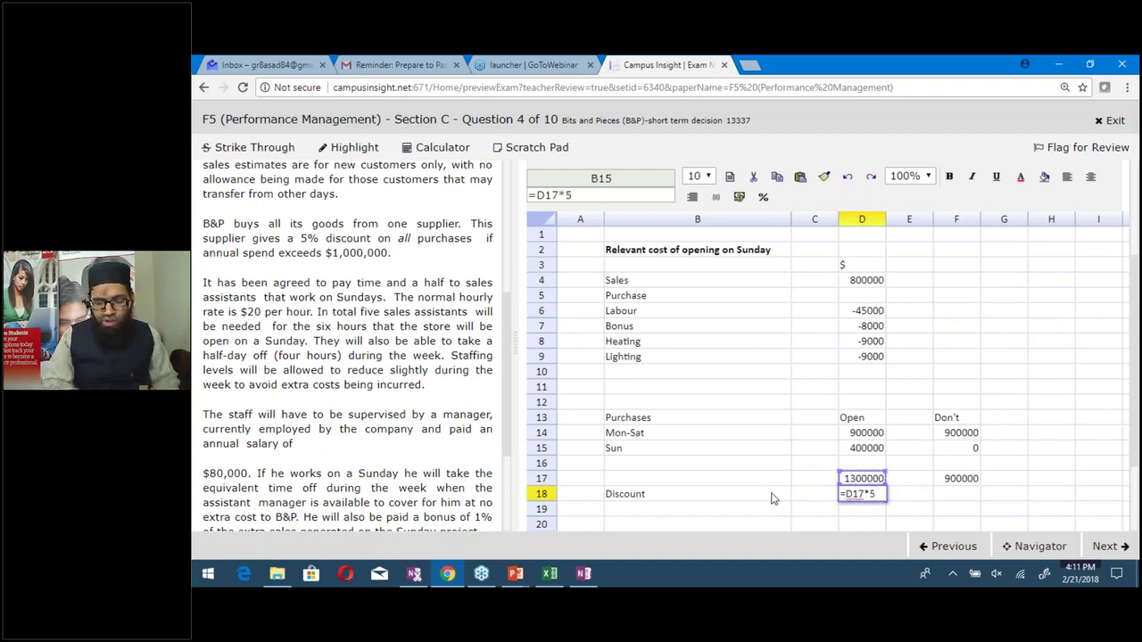
{"action": "type", "text": "%"}
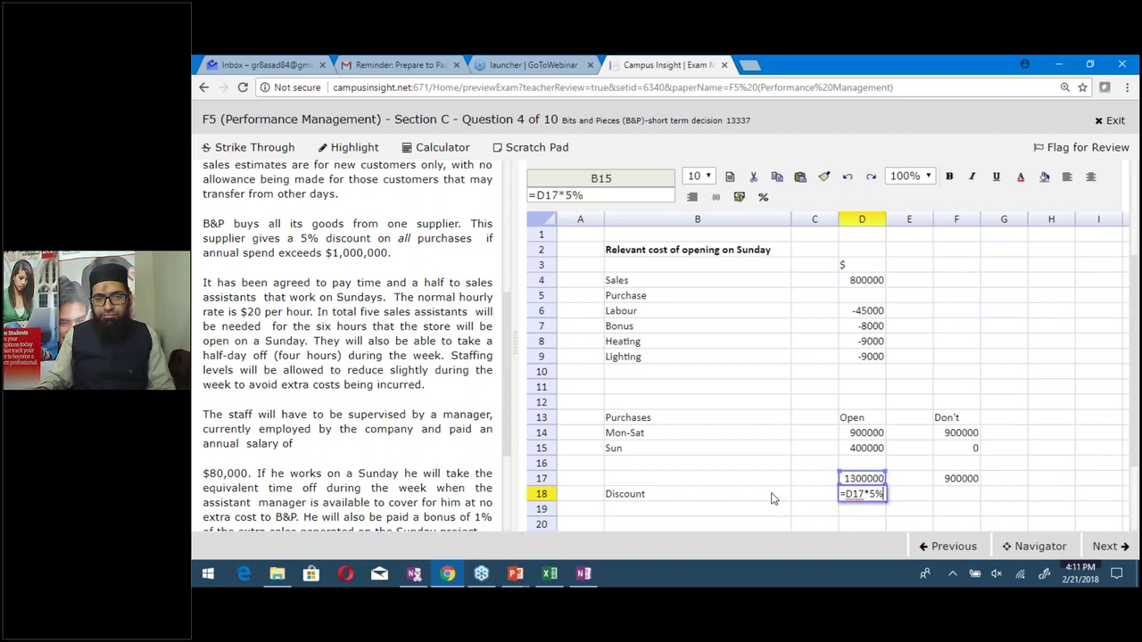
{"action": "key", "text": "Return"}
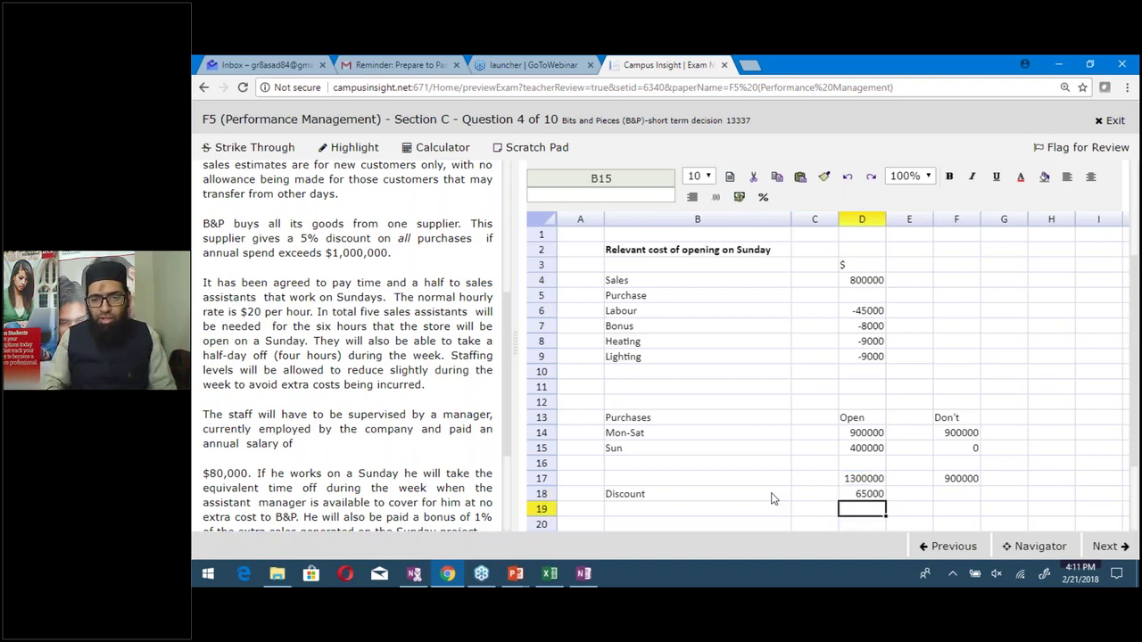
Enter a discount of 0 for the Don't column in F18
{"action": "scroll", "coordinate": [772, 498], "scroll_direction": "down", "scroll_amount": 2}
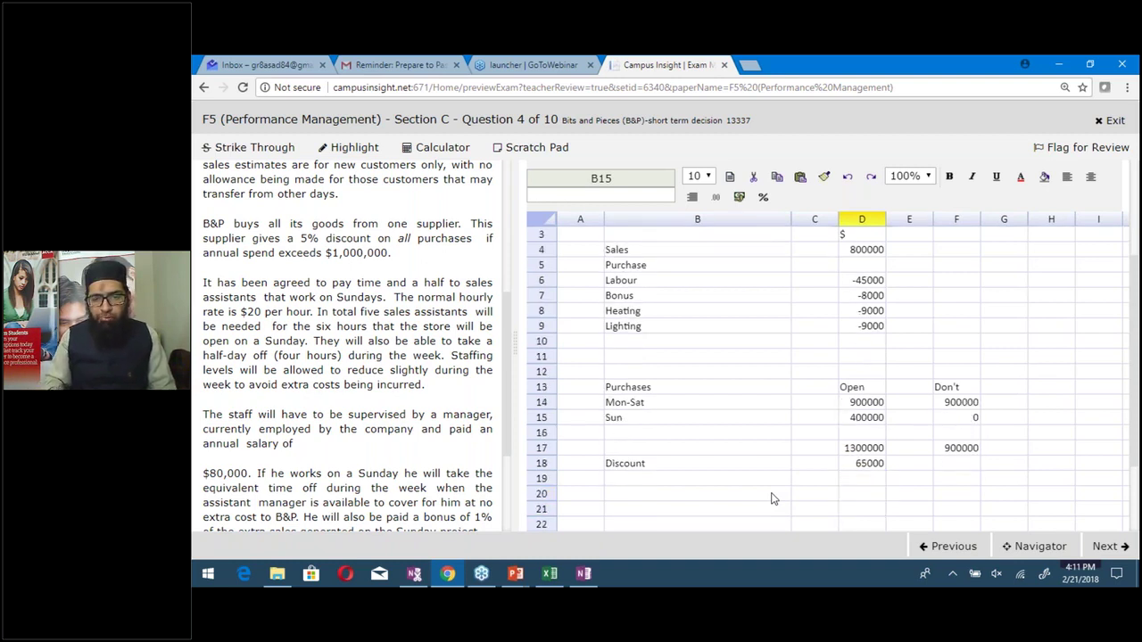
{"action": "scroll", "coordinate": [772, 497], "scroll_direction": "down", "scroll_amount": 1}
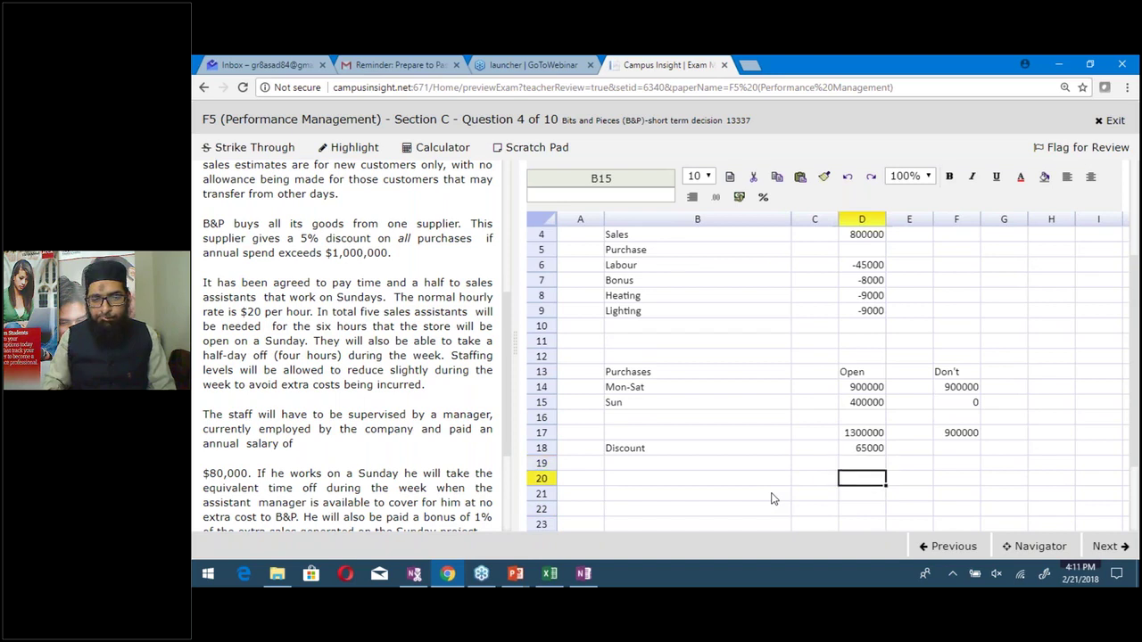
{"action": "key", "text": "Up"}
{"action": "key", "text": "Right"}
{"action": "key", "text": "Right"}
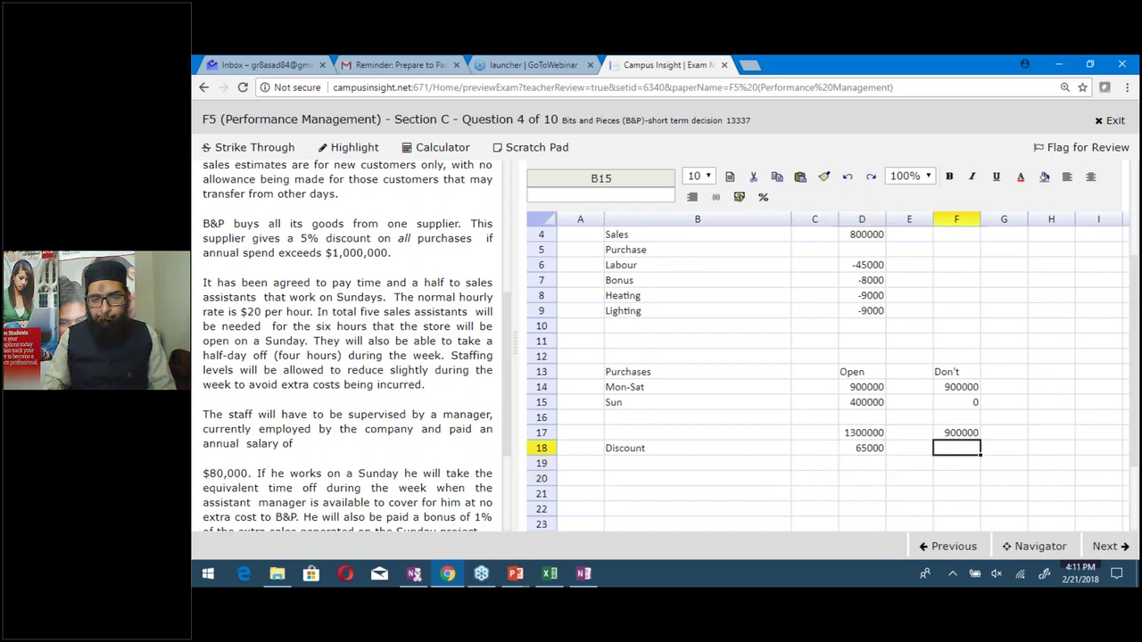
{"action": "type", "text": "0"}
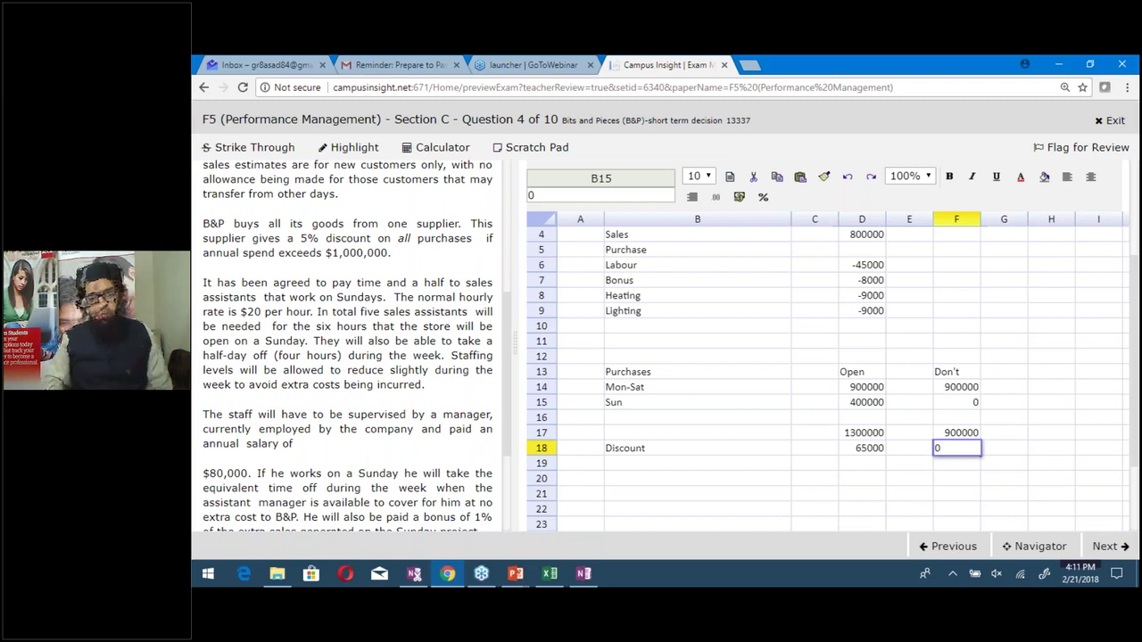
{"action": "key", "text": "Return"}
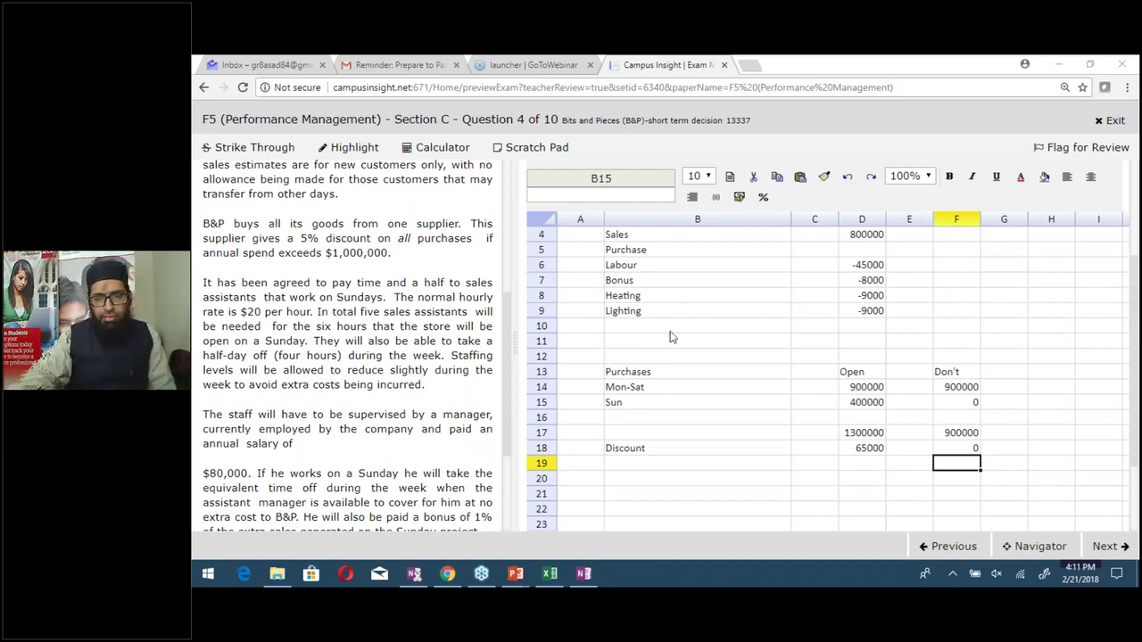
Calculate the Open column's purchases net of discount in D20 with the formula =D17-D18
{"action": "left_click", "coordinate": [855, 482]}
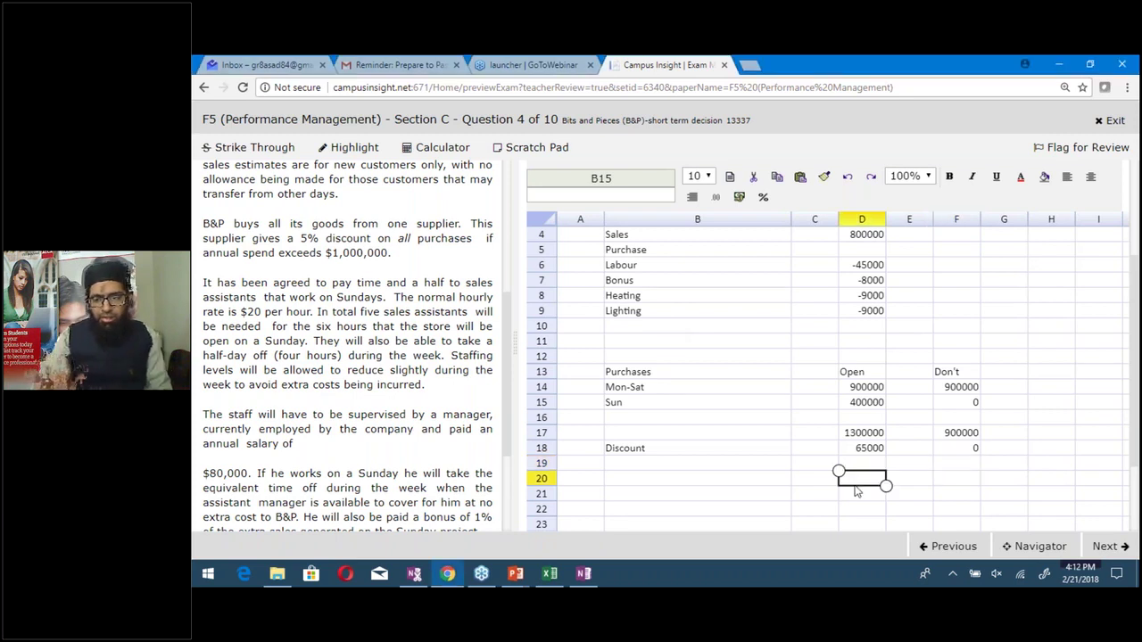
{"action": "type", "text": "=D17"}
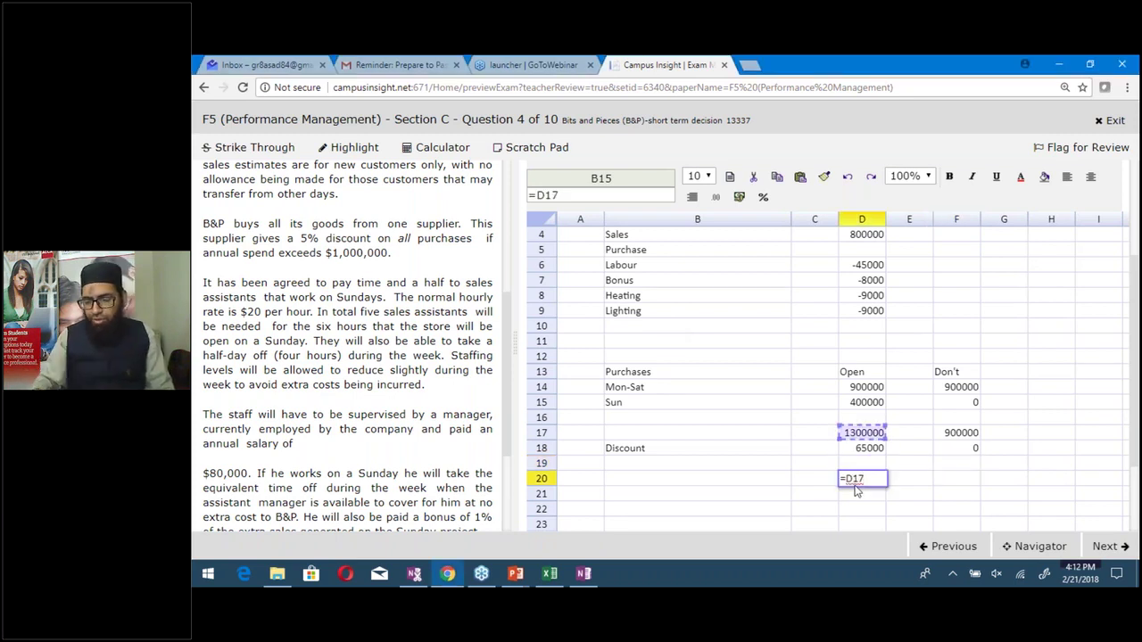
{"action": "type", "text": "-D18"}
{"action": "key", "text": "Return"}
{"action": "left_click", "coordinate": [855, 486]}
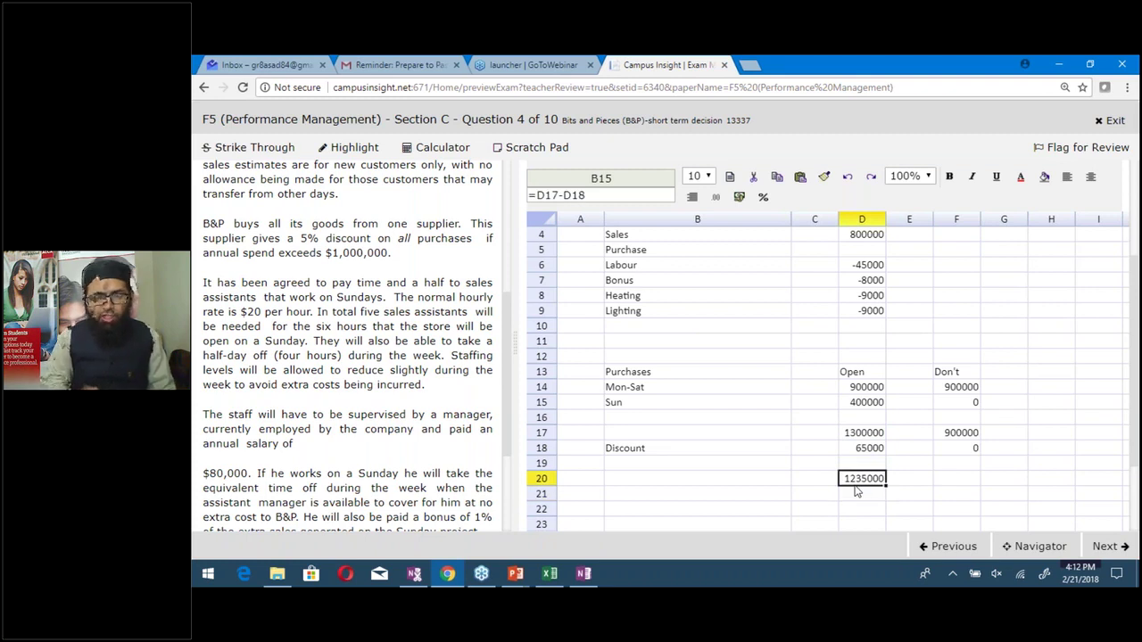
Calculate the Don't column's net purchases in F20 with the formula =F17-F18
{"action": "key", "text": "Right"}
{"action": "key", "text": "Right"}
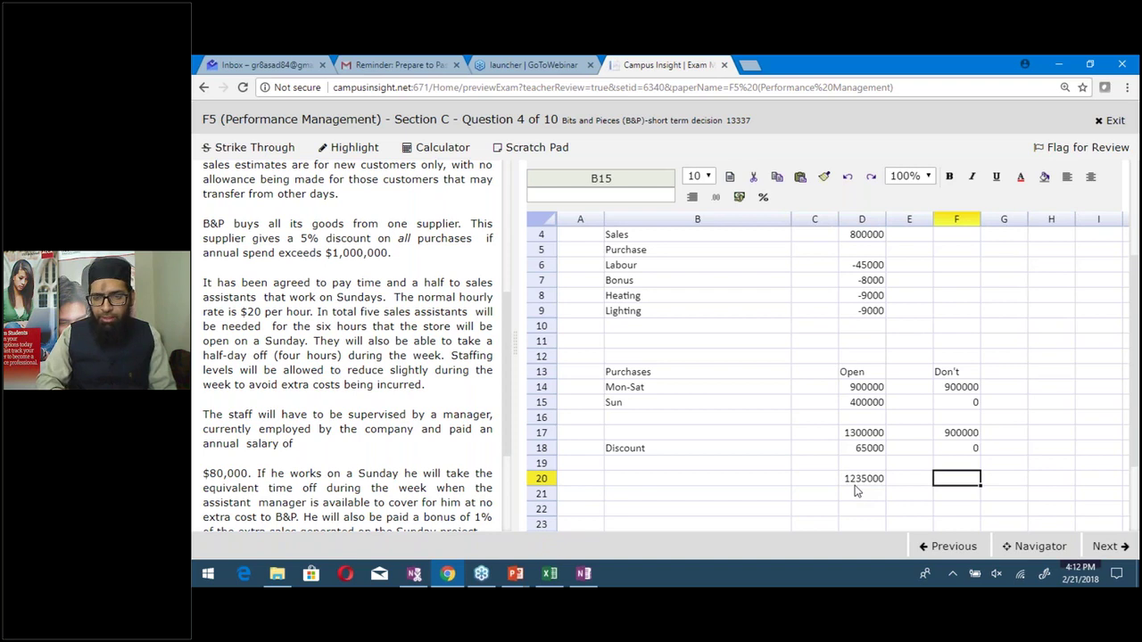
{"action": "type", "text": "="}
{"action": "key", "text": "Up"}
{"action": "key", "text": "Up"}
{"action": "key", "text": "Up"}
{"action": "type", "text": "-"}
{"action": "key", "text": "Up"}
{"action": "key", "text": "Up"}
{"action": "key", "text": "Return"}
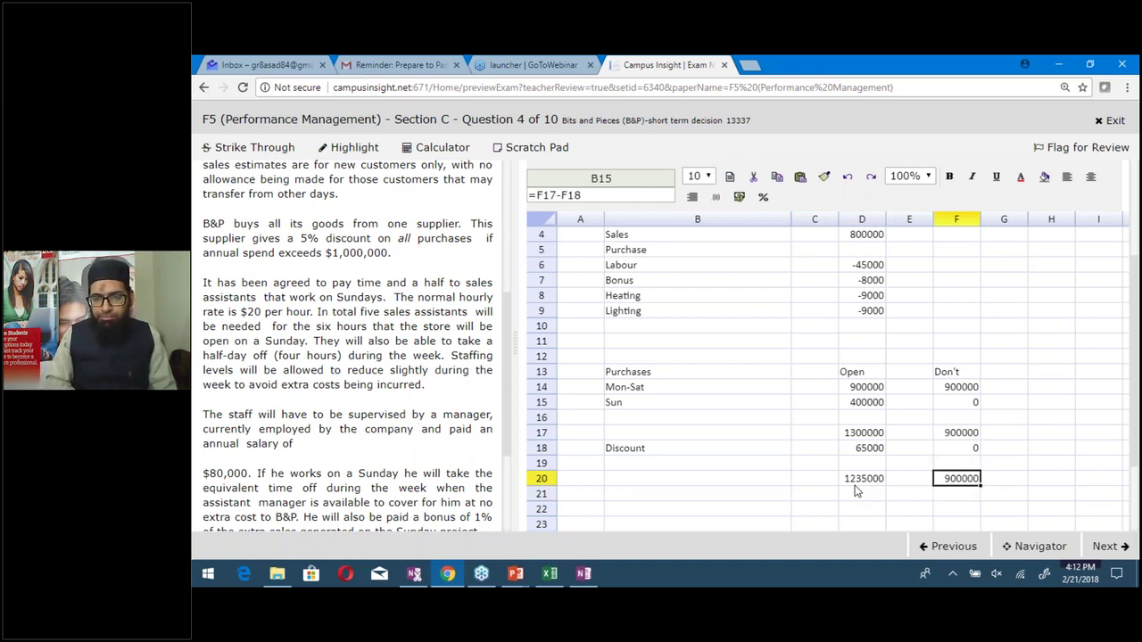
Calculate the incremental purchases cost in H20 as Open minus Don't with the formula =D20-F20
{"action": "key", "text": "Right"}
{"action": "key", "text": "Right"}
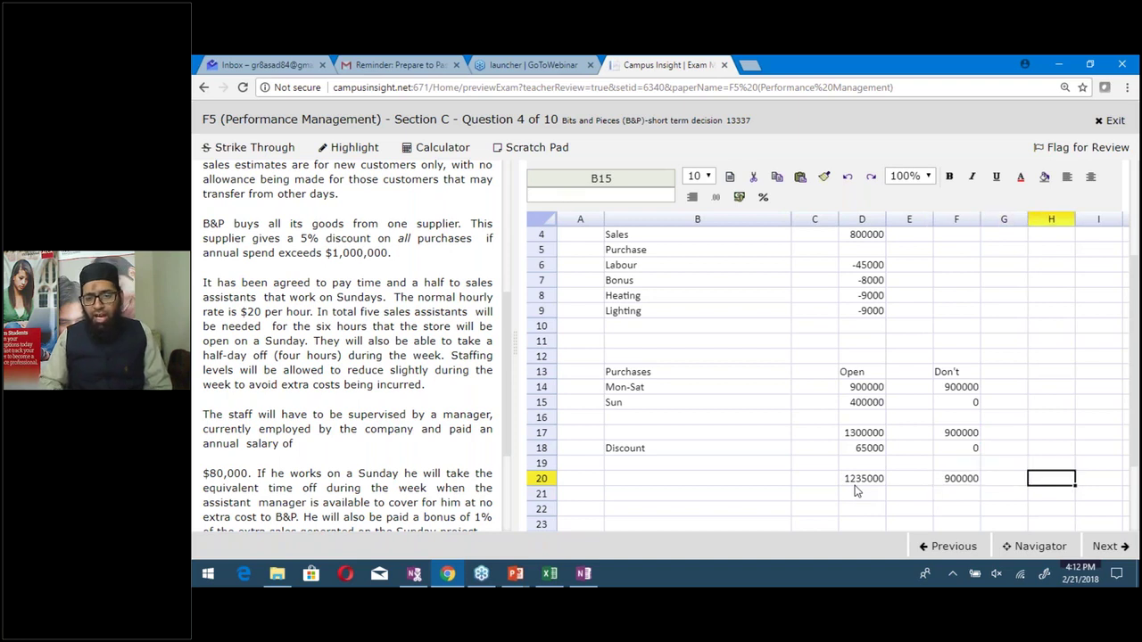
{"action": "type", "text": "="}
{"action": "key", "text": "Left"}
{"action": "key", "text": "Left"}
{"action": "key", "text": "Left"}
{"action": "key", "text": "Left"}
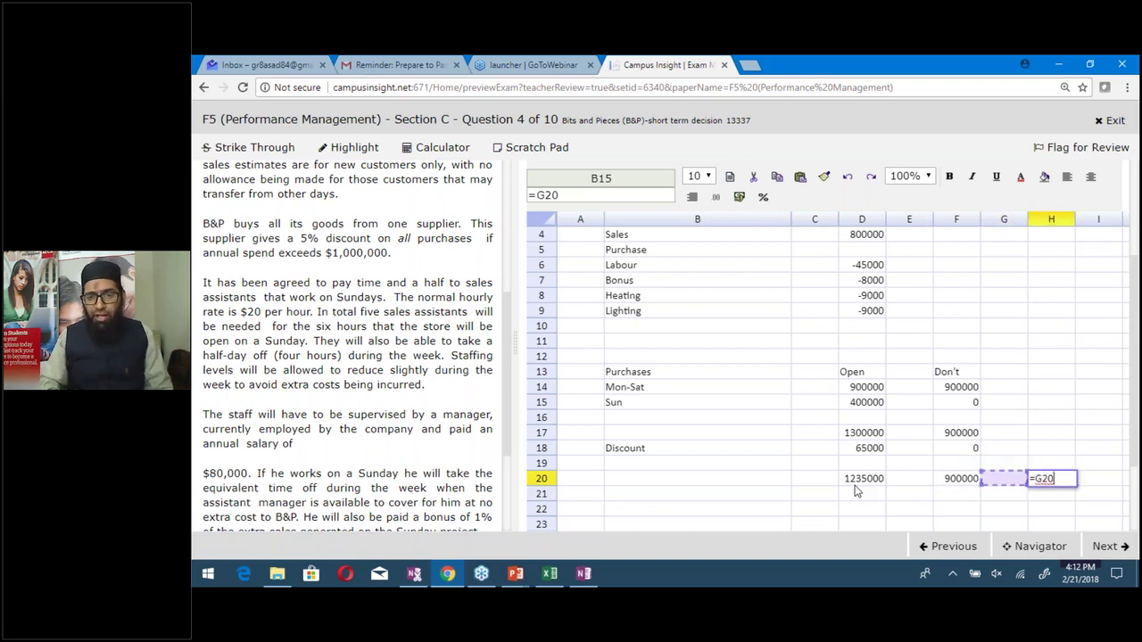
{"action": "type", "text": "-"}
{"action": "key", "text": "Left"}
{"action": "key", "text": "Left"}
{"action": "key", "text": "Return"}
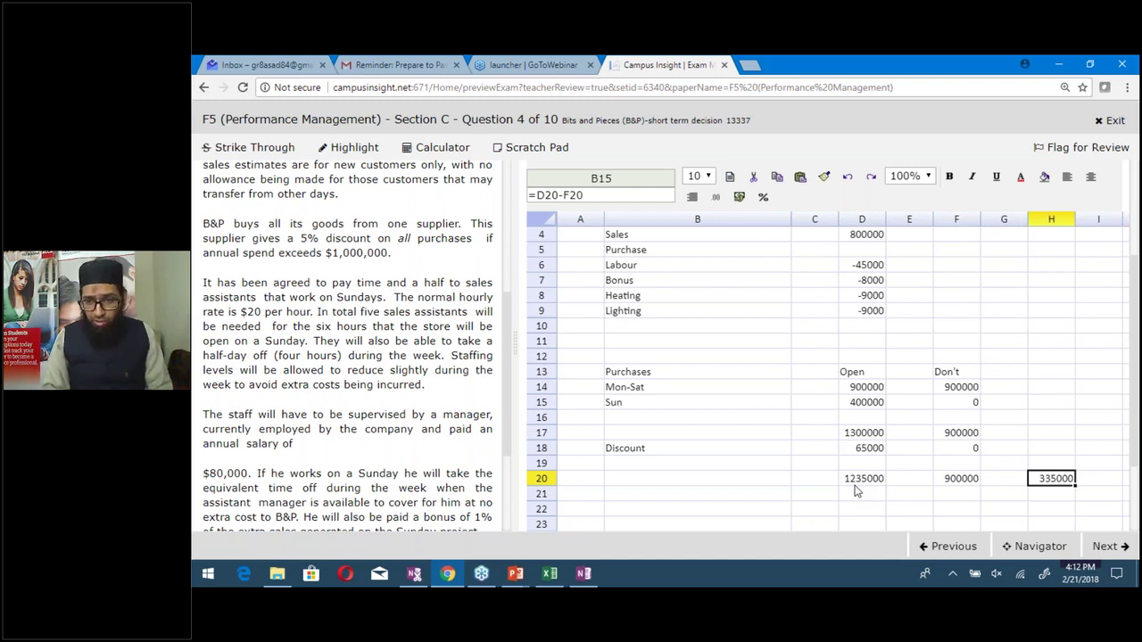
Link the Purchase line in D5 to the incremental purchases cost as a negative with the formula =-H20
{"action": "key", "text": "Up"}
{"action": "key", "text": "Up"}
{"action": "key", "text": "Up"}
{"action": "key", "text": "Up"}
{"action": "key", "text": "Up"}
{"action": "key", "text": "Up"}
{"action": "key", "text": "Up"}
{"action": "key", "text": "Up"}
{"action": "key", "text": "Up"}
{"action": "key", "text": "Up"}
{"action": "key", "text": "Up"}
{"action": "key", "text": "Up"}
{"action": "key", "text": "Up"}
{"action": "key", "text": "Up"}
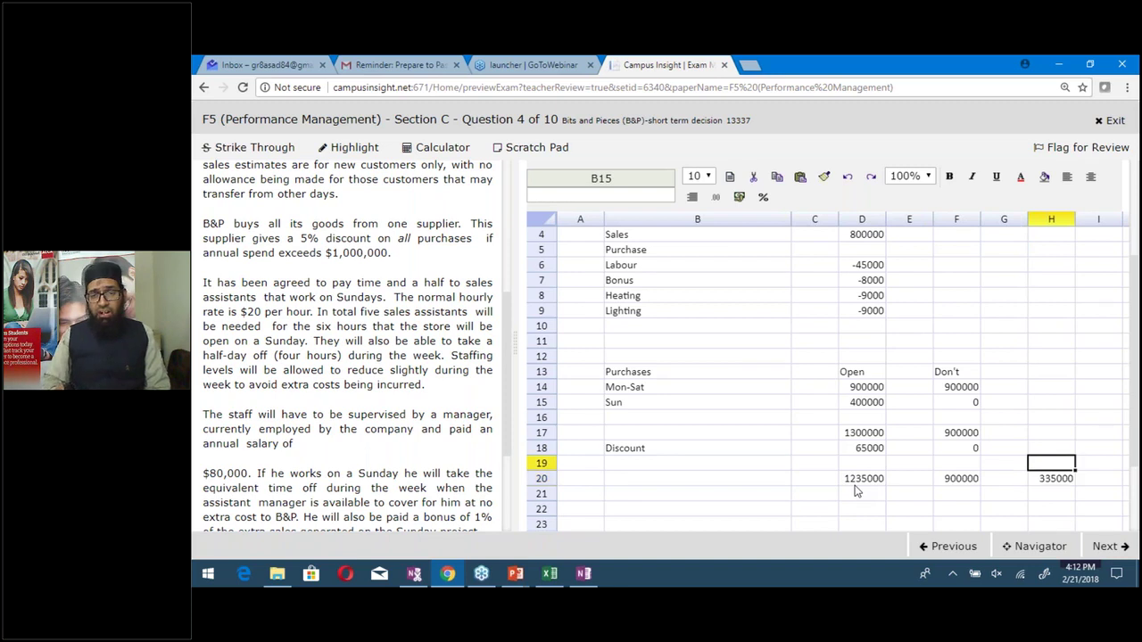
{"action": "key", "text": "Left"}
{"action": "key", "text": "Left"}
{"action": "key", "text": "Left"}
{"action": "key", "text": "Left"}
{"action": "key", "text": "Up"}
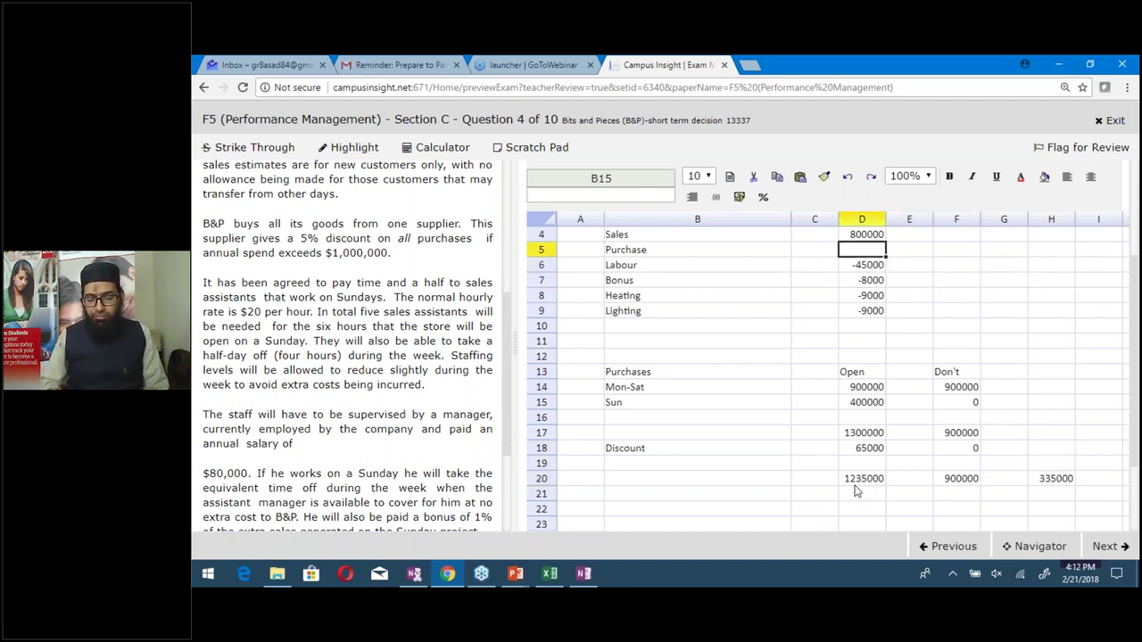
{"action": "type", "text": "=-"}
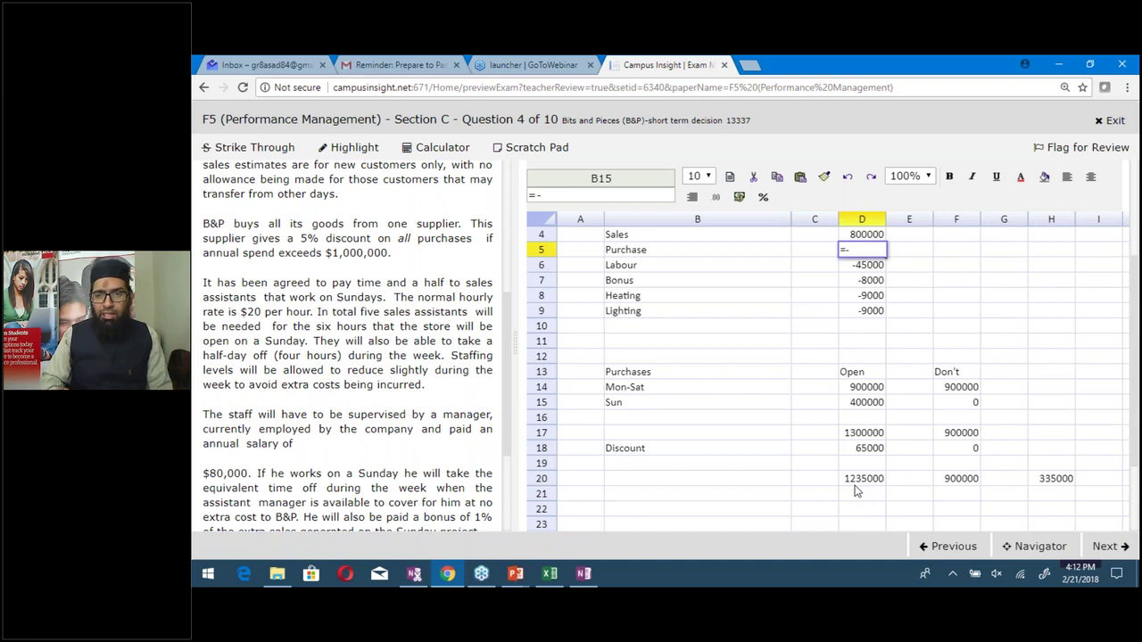
{"action": "key", "text": "Right"}
{"action": "key", "text": "Right"}
{"action": "key", "text": "Right"}
{"action": "key", "text": "Down"}
{"action": "key", "text": "Down"}
{"action": "key", "text": "Down"}
{"action": "key", "text": "Down"}
{"action": "key", "text": "Down"}
{"action": "key", "text": "Down"}
{"action": "key", "text": "Down"}
{"action": "key", "text": "Down"}
{"action": "key", "text": "Down"}
{"action": "key", "text": "Down"}
{"action": "key", "text": "Down"}
{"action": "key", "text": "Down"}
{"action": "key", "text": "Down"}
{"action": "key", "text": "Down"}
{"action": "key", "text": "Down"}
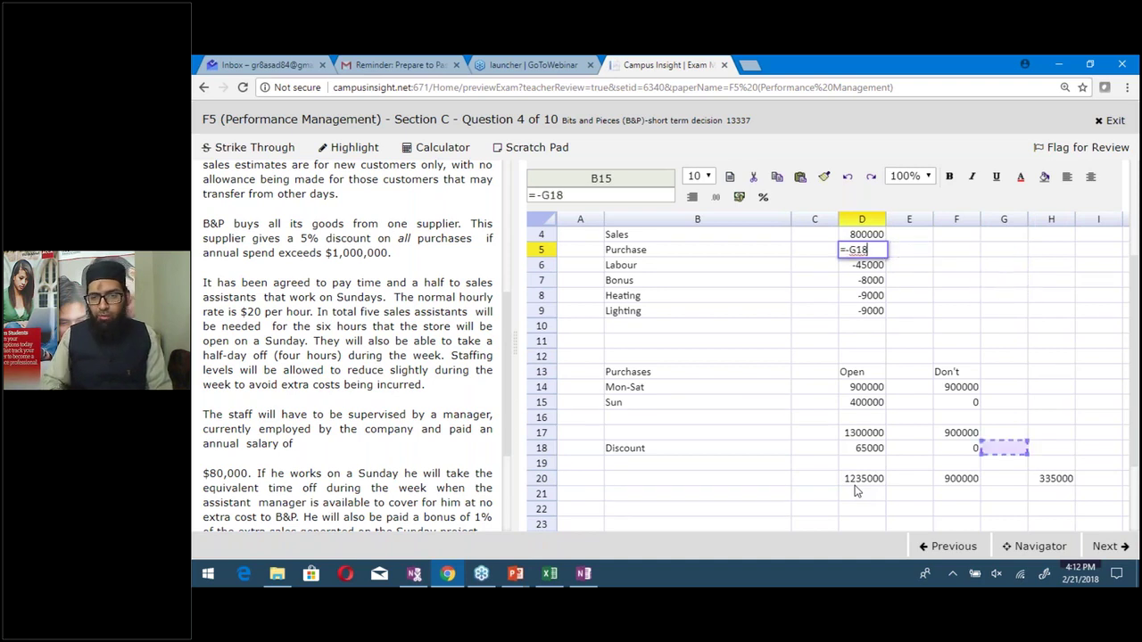
{"action": "key", "text": "Right"}
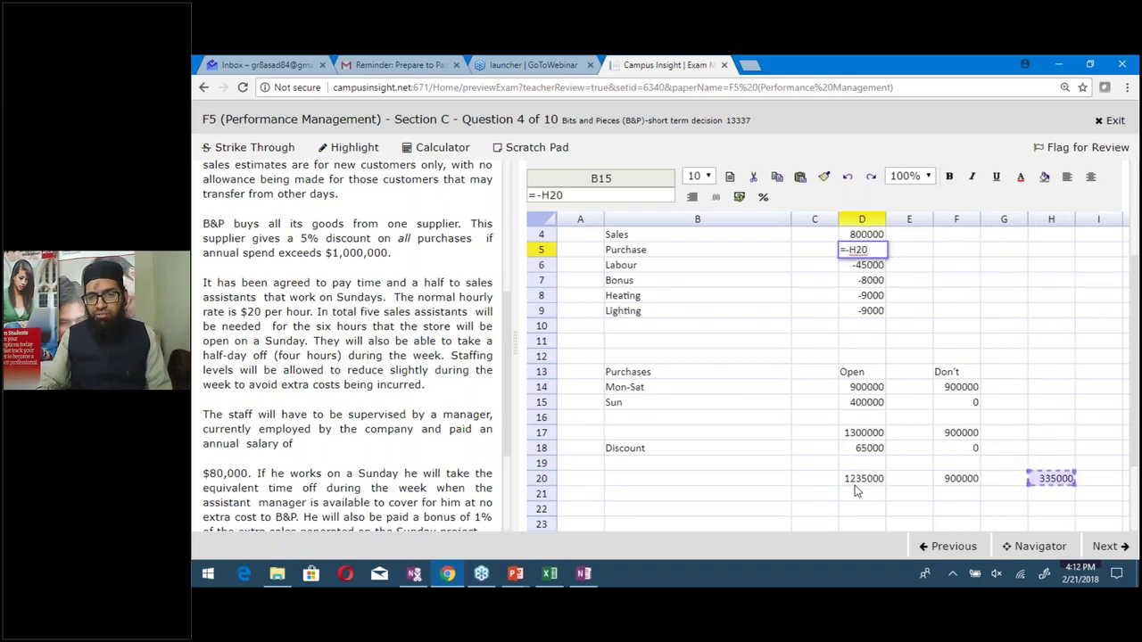
{"action": "key", "text": "Return"}
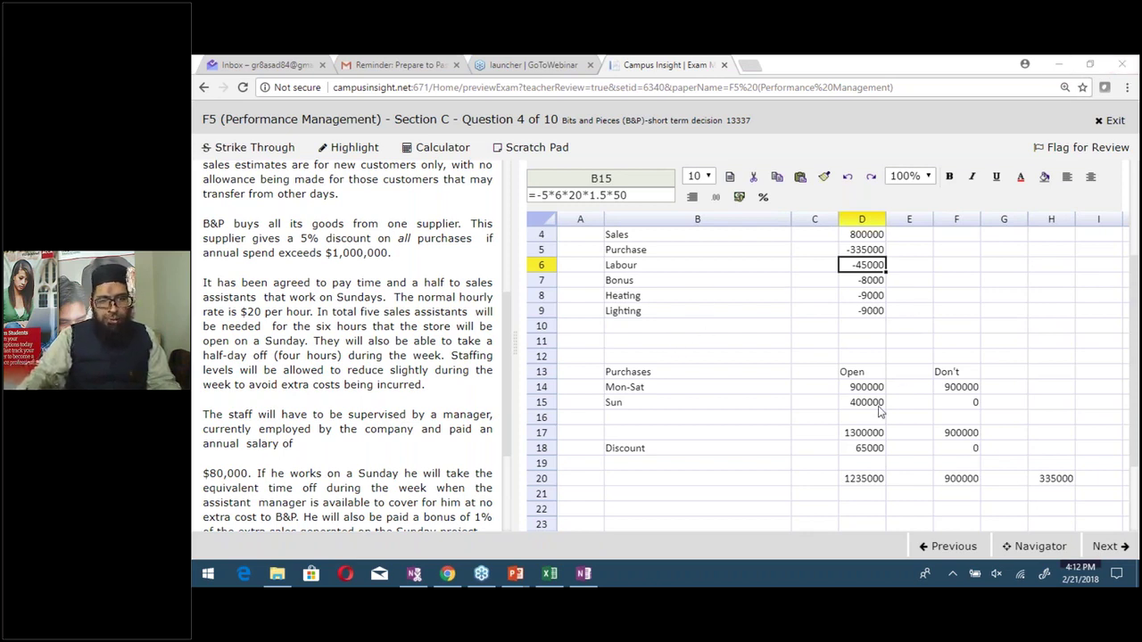
Inspect the formulas behind the Open column's net purchases in D20 and its discount in D18
{"action": "left_click", "coordinate": [872, 482]}
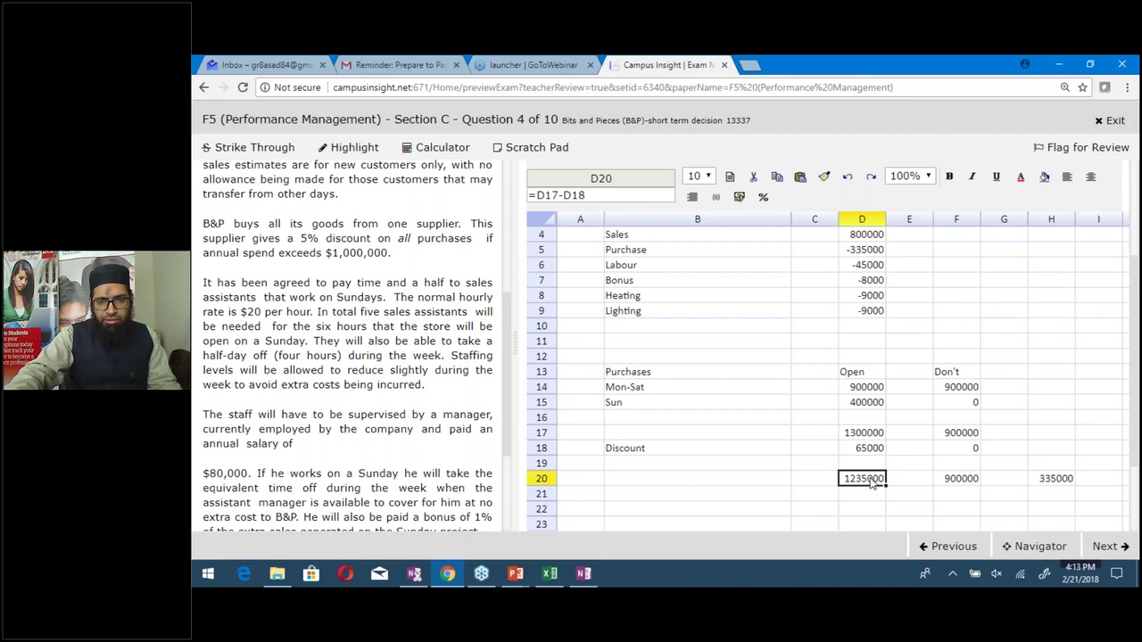
{"action": "double_click", "coordinate": [872, 479]}
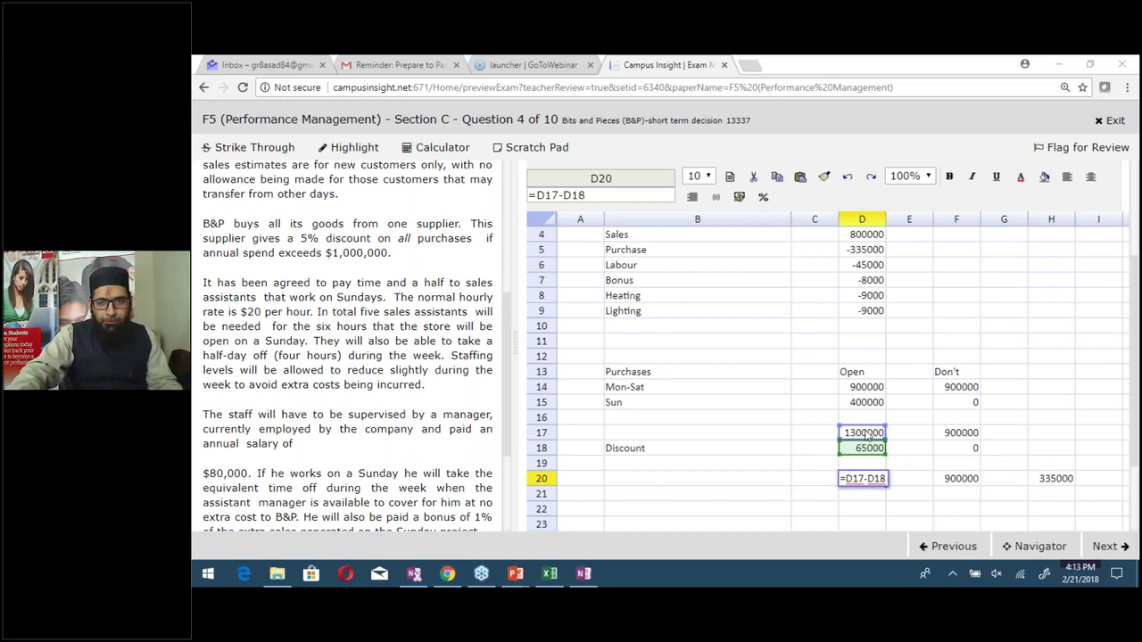
{"action": "left_click", "coordinate": [874, 463]}
{"action": "left_click", "coordinate": [817, 464]}
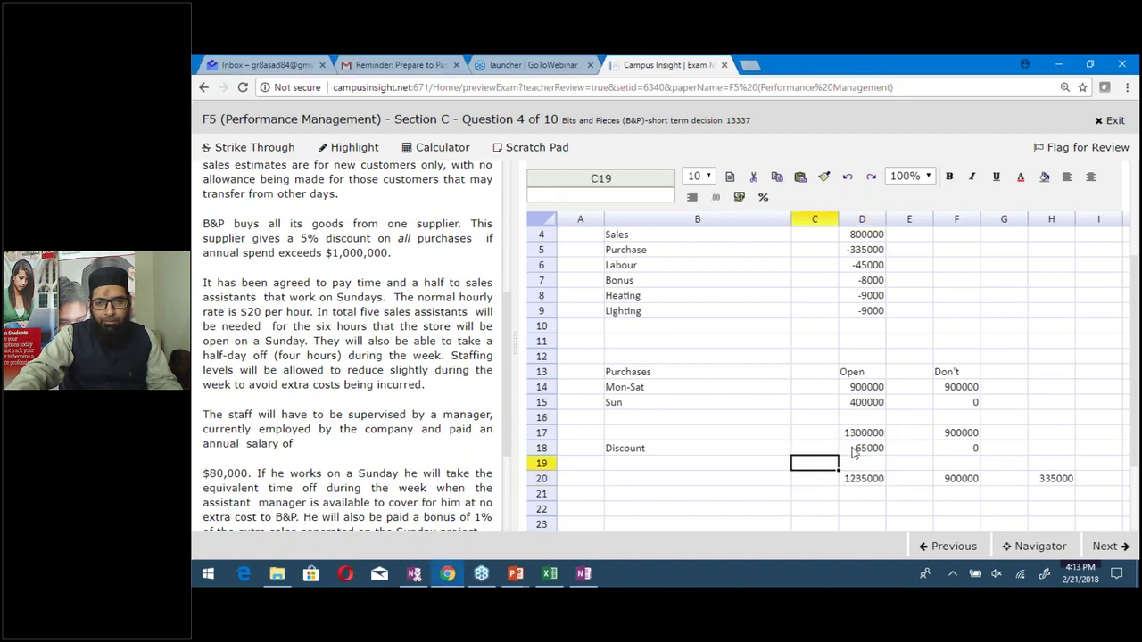
{"action": "left_click", "coordinate": [856, 449]}
{"action": "double_click", "coordinate": [856, 449]}
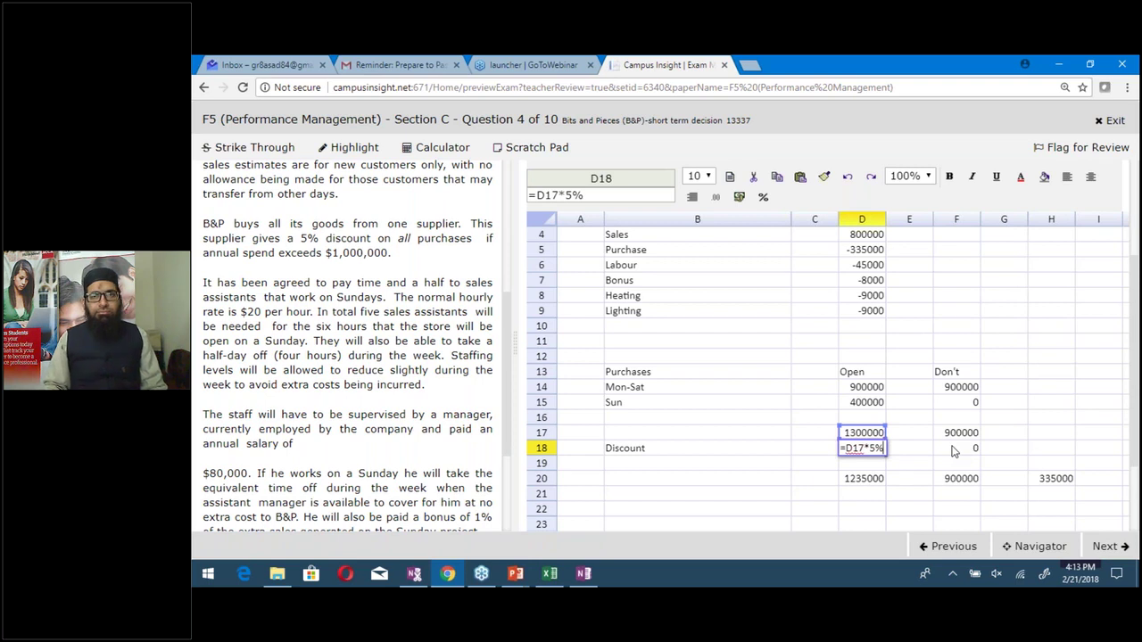
{"action": "key", "text": "Return"}
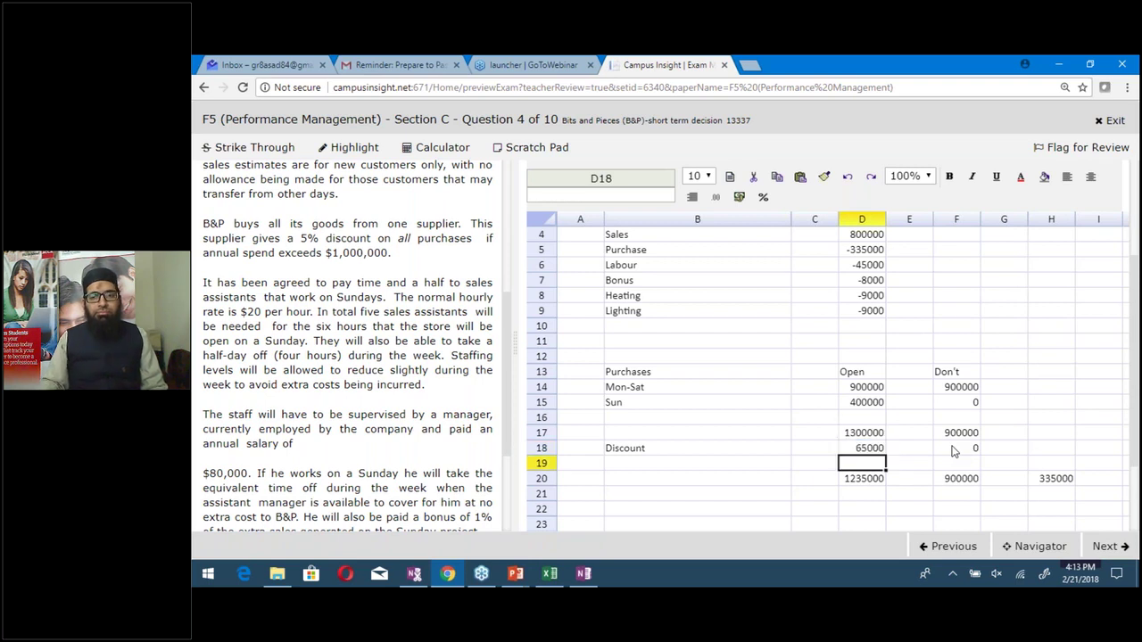
{"action": "key", "text": "Up"}
{"action": "key", "text": "Up"}
{"action": "key", "text": "Up"}
{"action": "key", "text": "Up"}
{"action": "key", "text": "Up"}
{"action": "key", "text": "Up"}
{"action": "key", "text": "Up"}
{"action": "key", "text": "Up"}
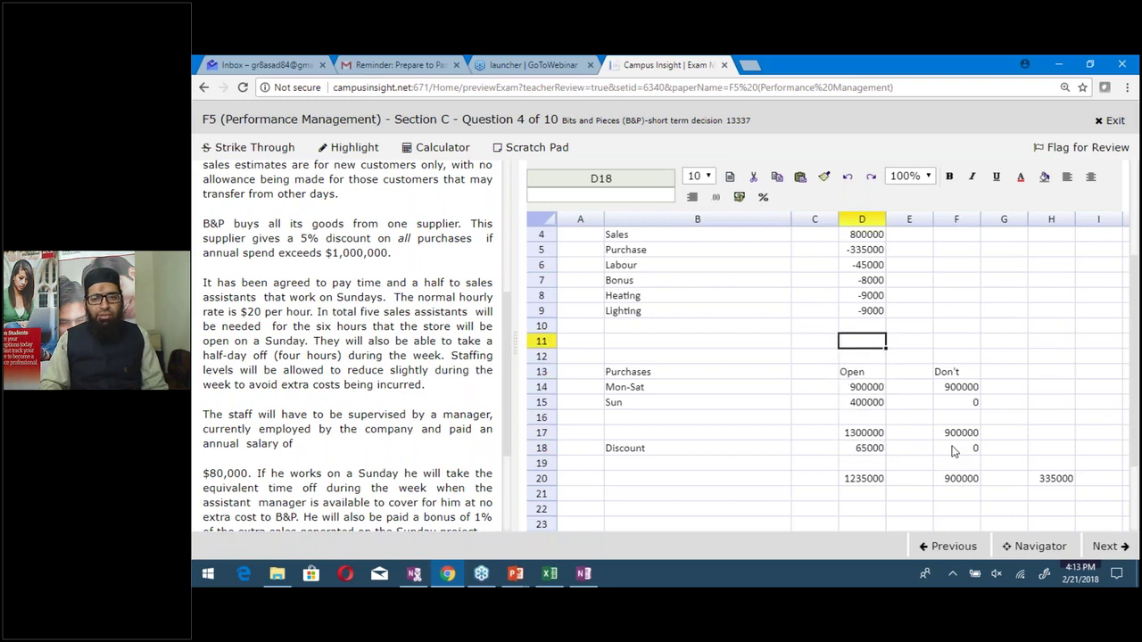
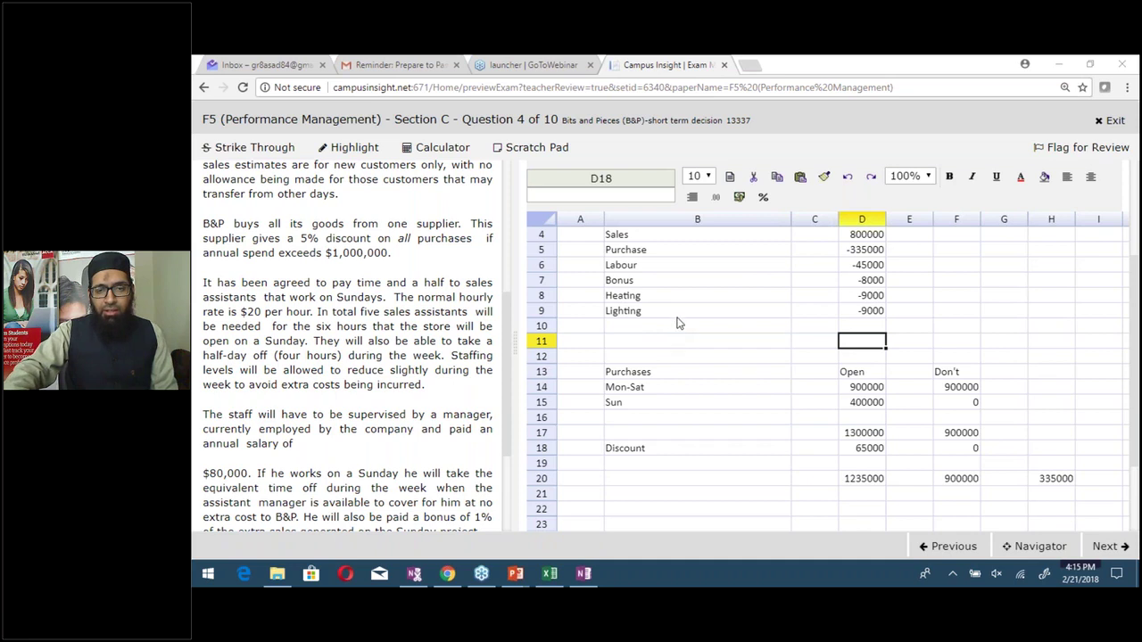
Review the relevant cost schedule's line items from Lighting up to the heading and the Sales formula in D4
{"action": "left_click", "coordinate": [714, 310]}
{"action": "key", "text": "Up"}
{"action": "key", "text": "Up"}
{"action": "key", "text": "Up"}
{"action": "key", "text": "Up"}
{"action": "key", "text": "Up"}
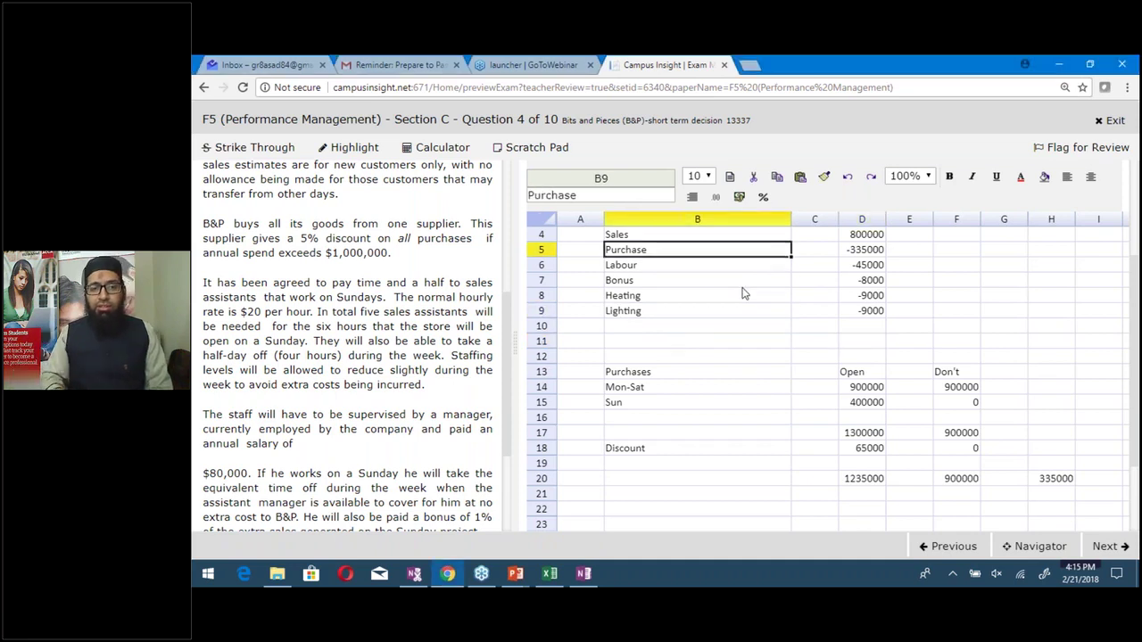
{"action": "key", "text": "Up"}
{"action": "key", "text": "Up"}
{"action": "key", "text": "Down"}
{"action": "key", "text": "Down"}
{"action": "key", "text": "Right"}
{"action": "key", "text": "Right"}
{"action": "key", "text": "Right"}
{"action": "key", "text": "Right"}
{"action": "key", "text": "Left"}
{"action": "key", "text": "Left"}
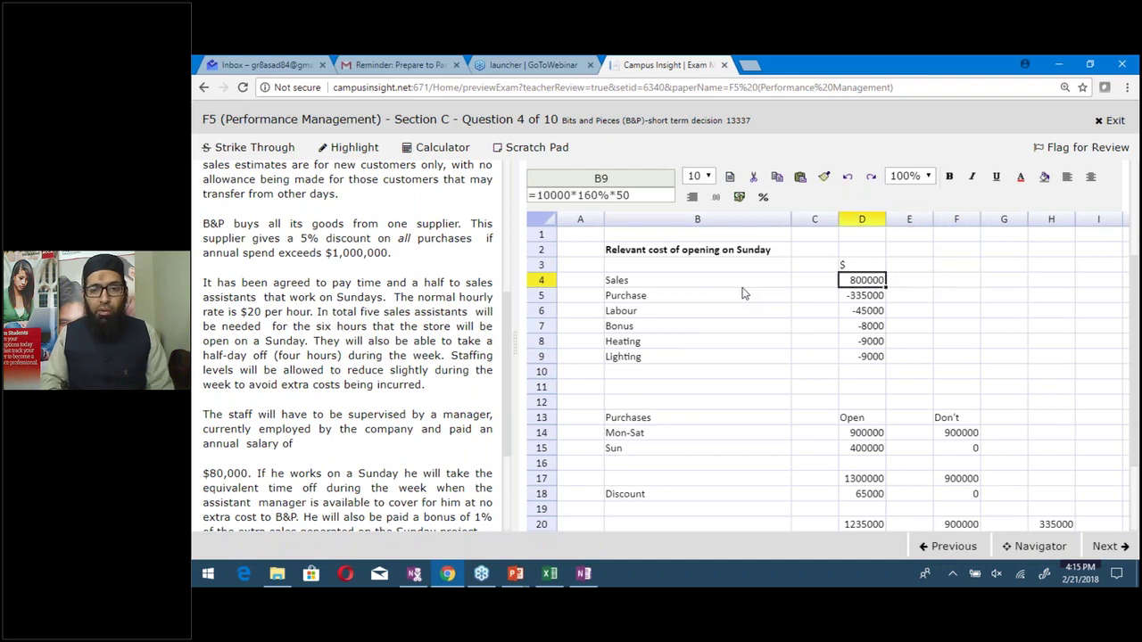
Review the formulas behind the relevant cost amounts in D4 to D9, from Sales down to Lighting and back to Purchase
{"action": "key", "text": "Down"}
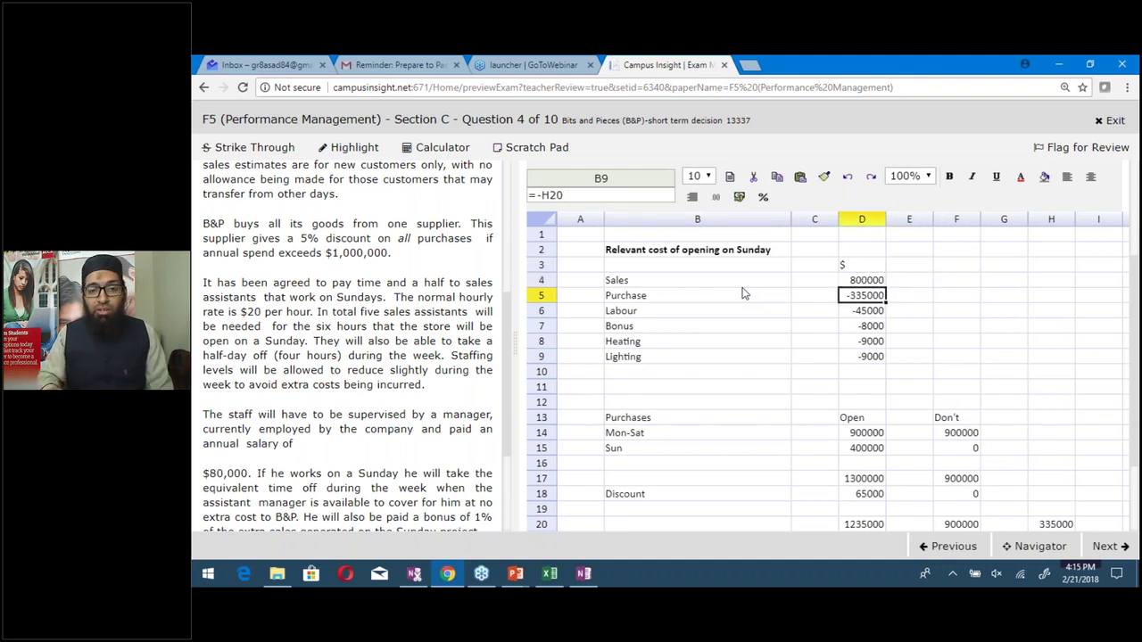
{"action": "key", "text": "Down"}
{"action": "key", "text": "Down"}
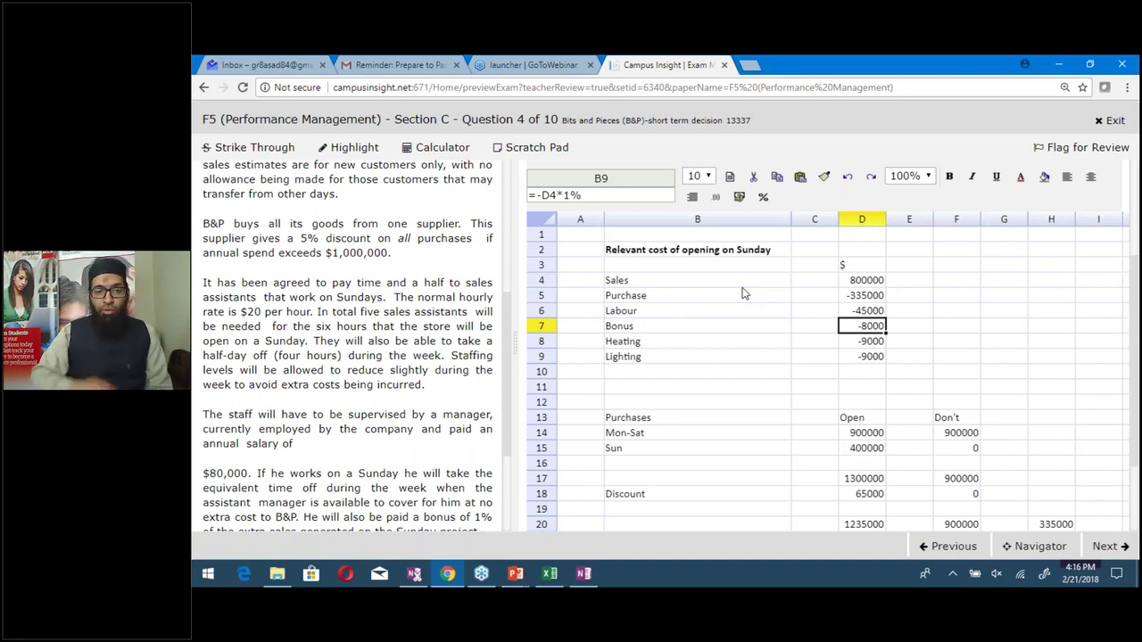
{"action": "key", "text": "Down"}
{"action": "key", "text": "Down"}
{"action": "key", "text": "Down"}
{"action": "key", "text": "Up"}
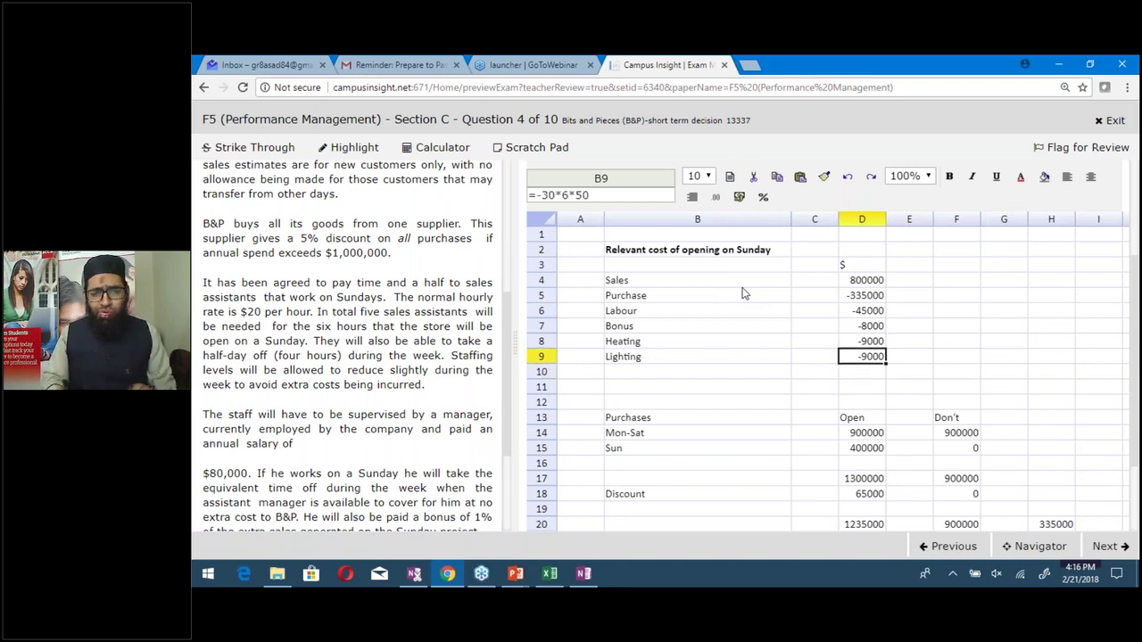
{"action": "key", "text": "Up"}
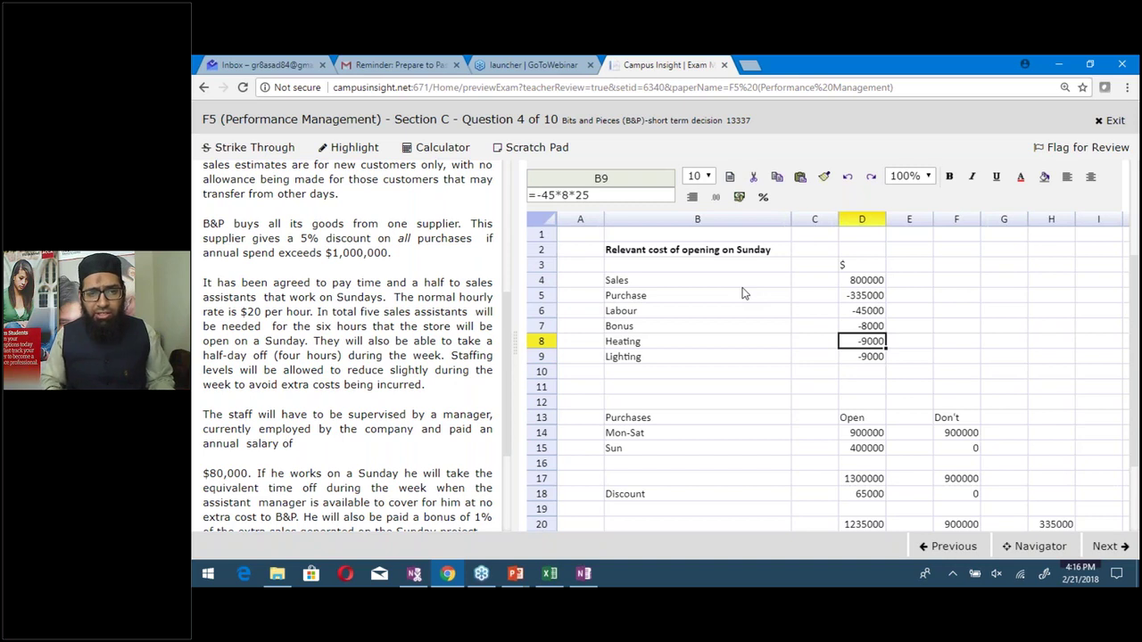
{"action": "key", "text": "Up"}
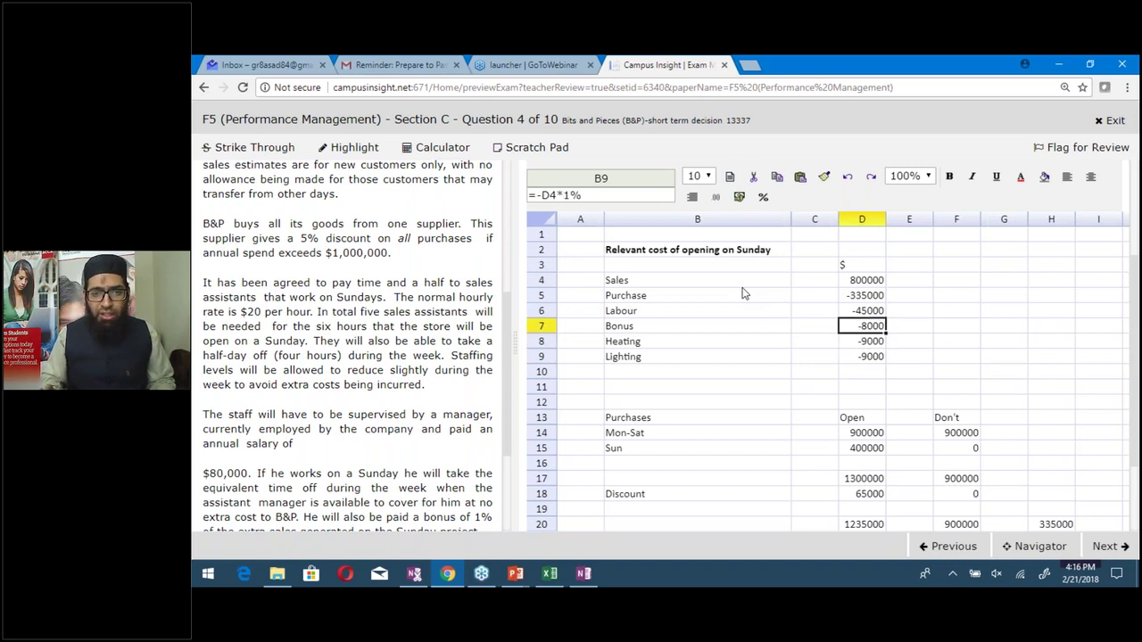
{"action": "key", "text": "Up"}
{"action": "key", "text": "Up"}
{"action": "key", "text": "Up"}
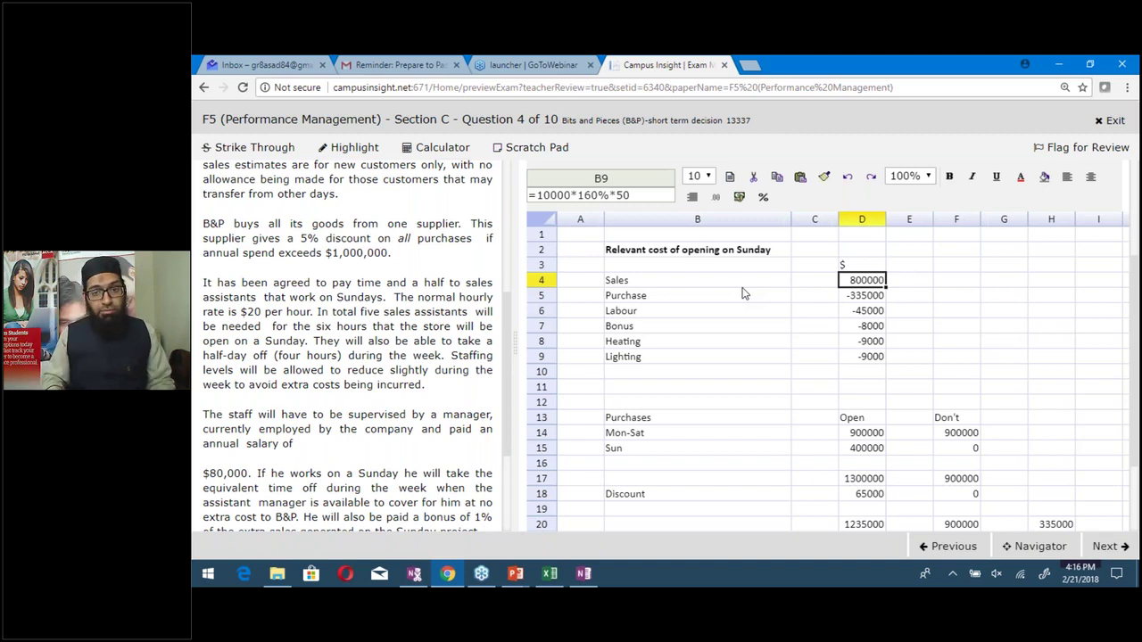
{"action": "key", "text": "Down"}
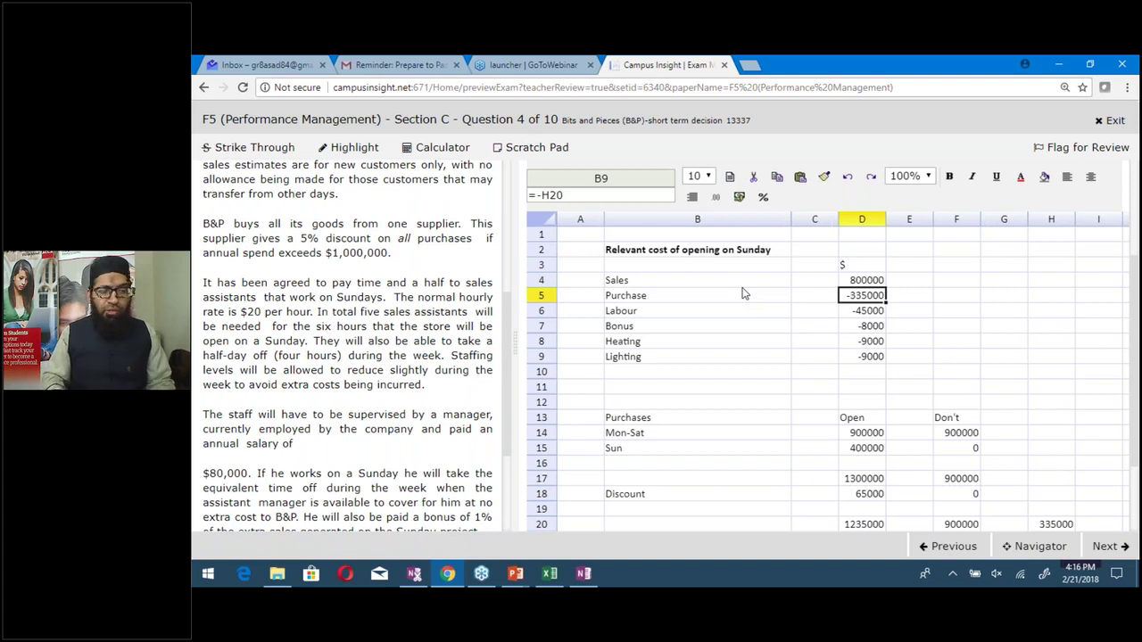
{"action": "key", "text": "Up"}
{"action": "key", "text": "Down"}
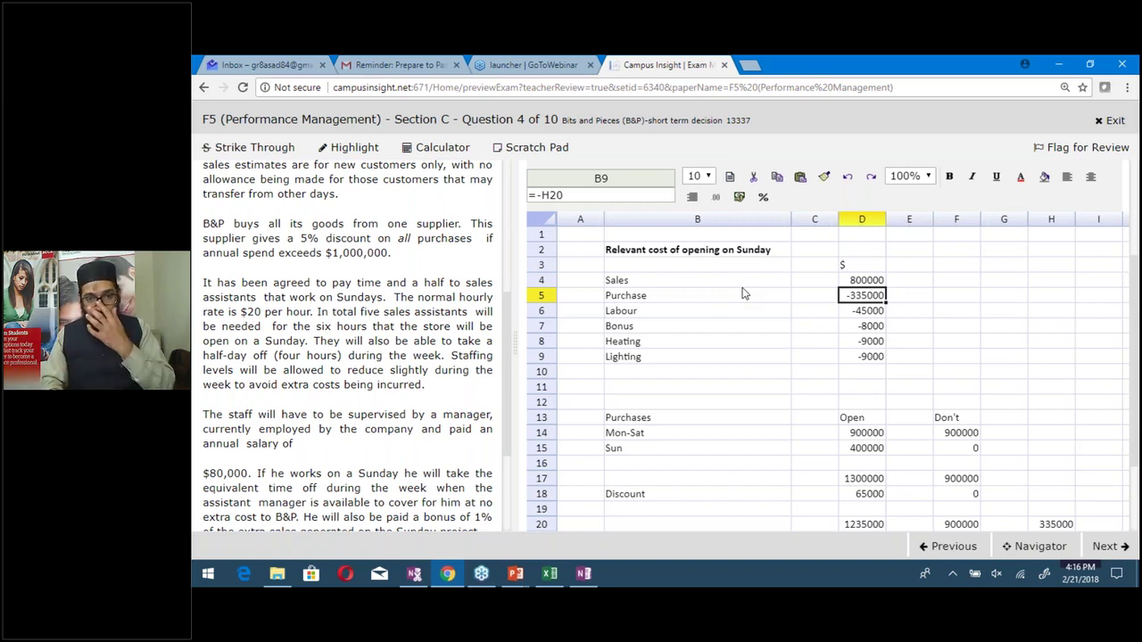
Total the relevant cost schedule in D11 with a SUM formula whose range starts at the Sales amount in D4
{"action": "key", "text": "Down"}
{"action": "key", "text": "Down"}
{"action": "key", "text": "Down"}
{"action": "key", "text": "Down"}
{"action": "key", "text": "Down"}
{"action": "key", "text": "Down"}
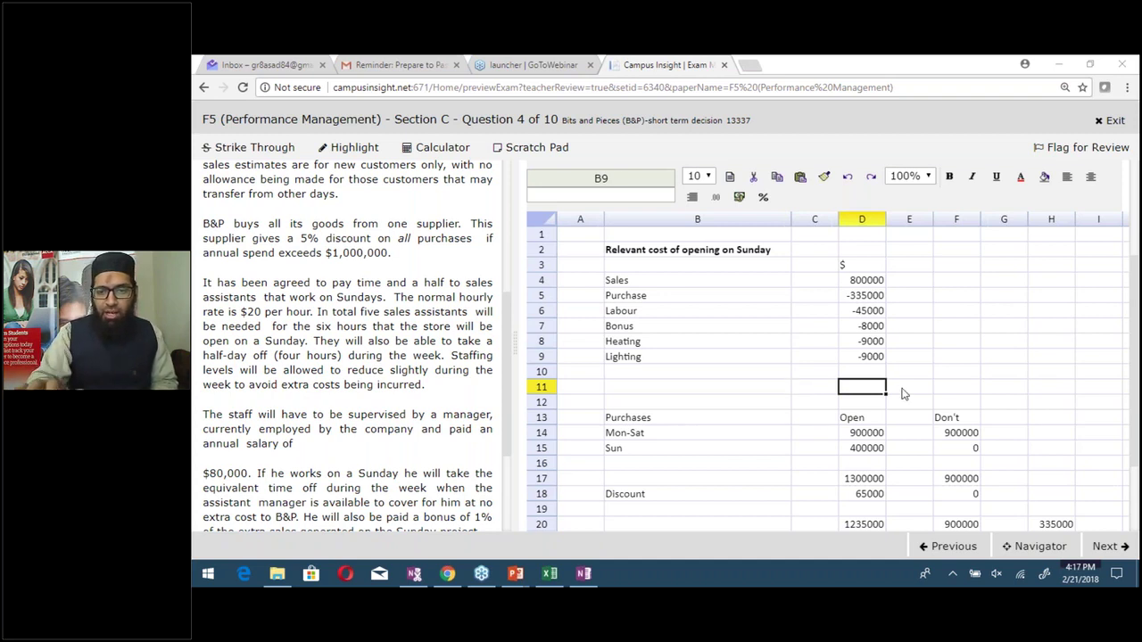
{"action": "left_click", "coordinate": [868, 393]}
{"action": "type", "text": "=sum("}
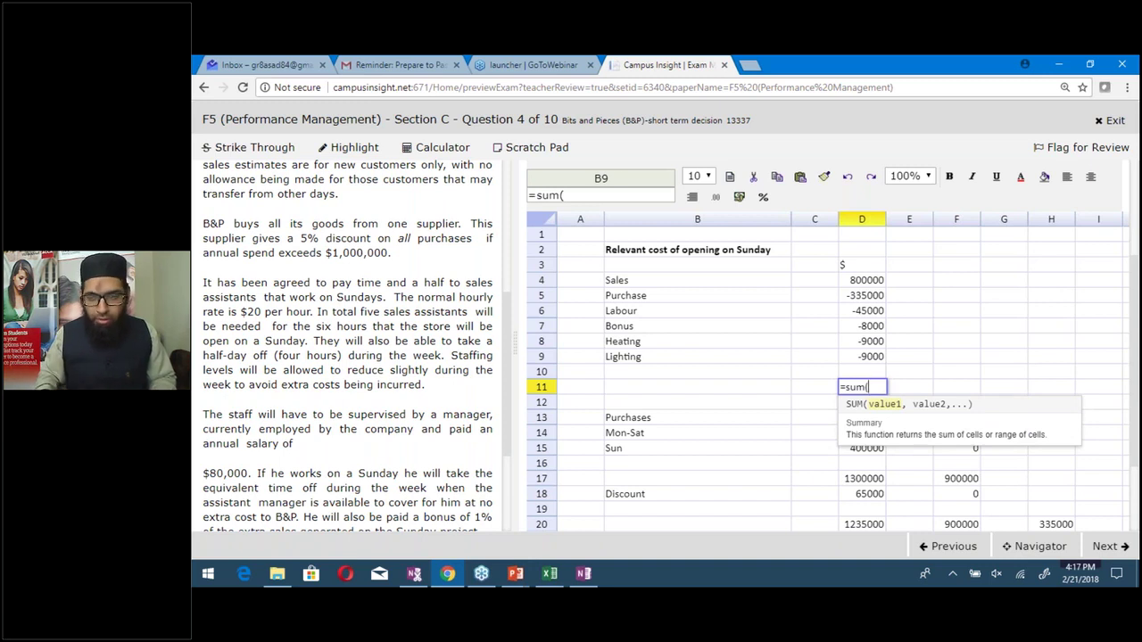
{"action": "type", "text": "d4"}
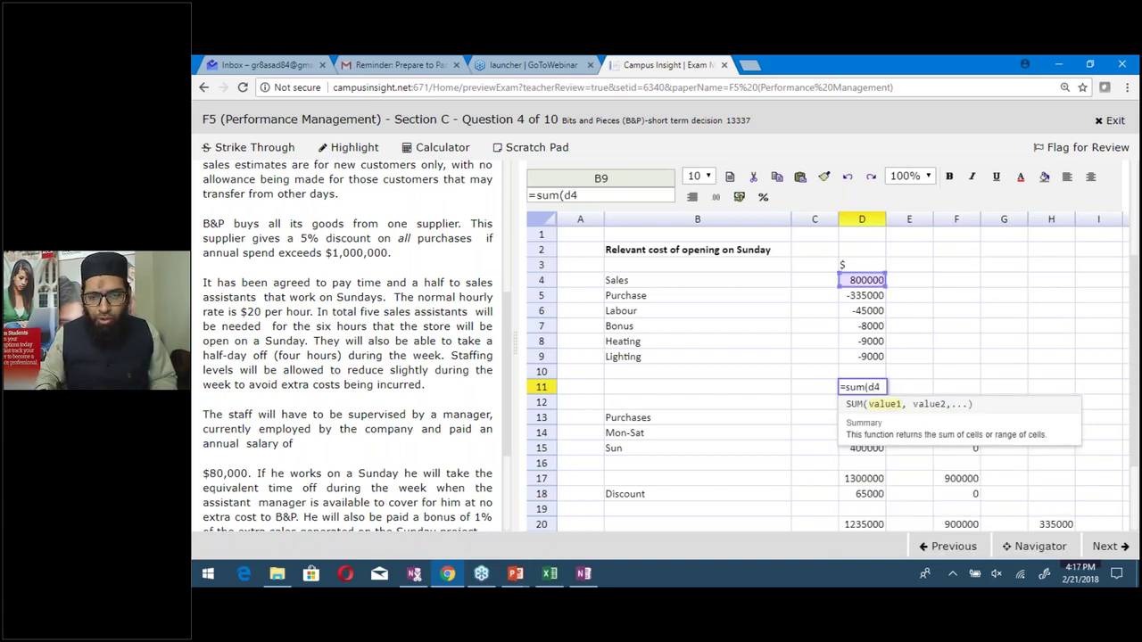
{"action": "type", "text": ":"}
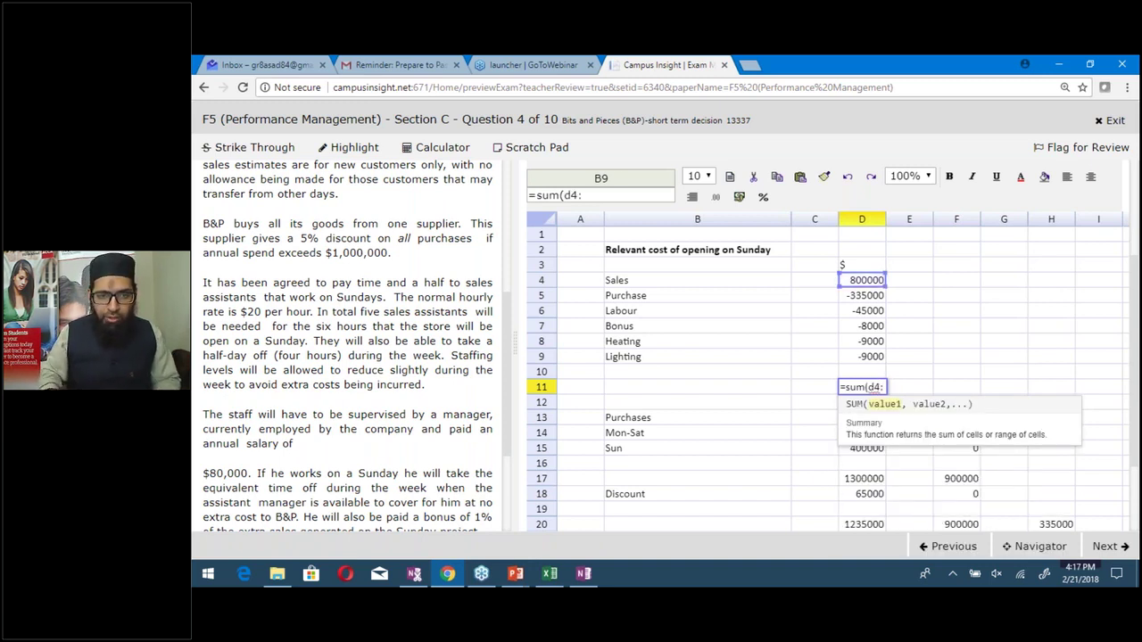
Complete the total in cell D11 with the formula =SUM(D4:D9)
{"action": "type", "text": "d9"}
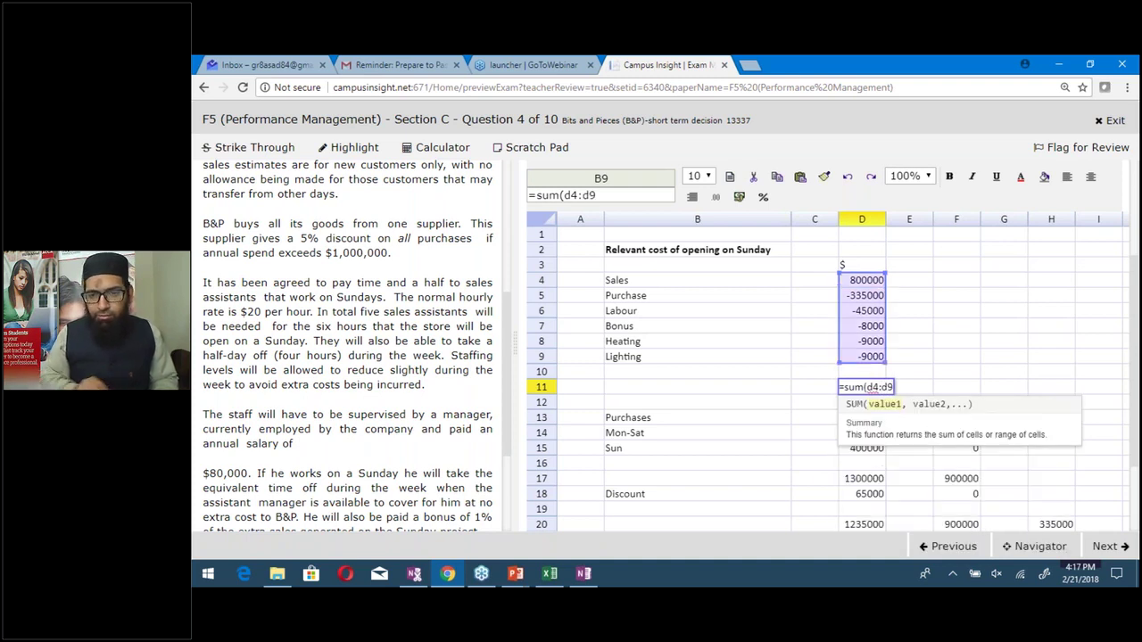
{"action": "type", "text": ")"}
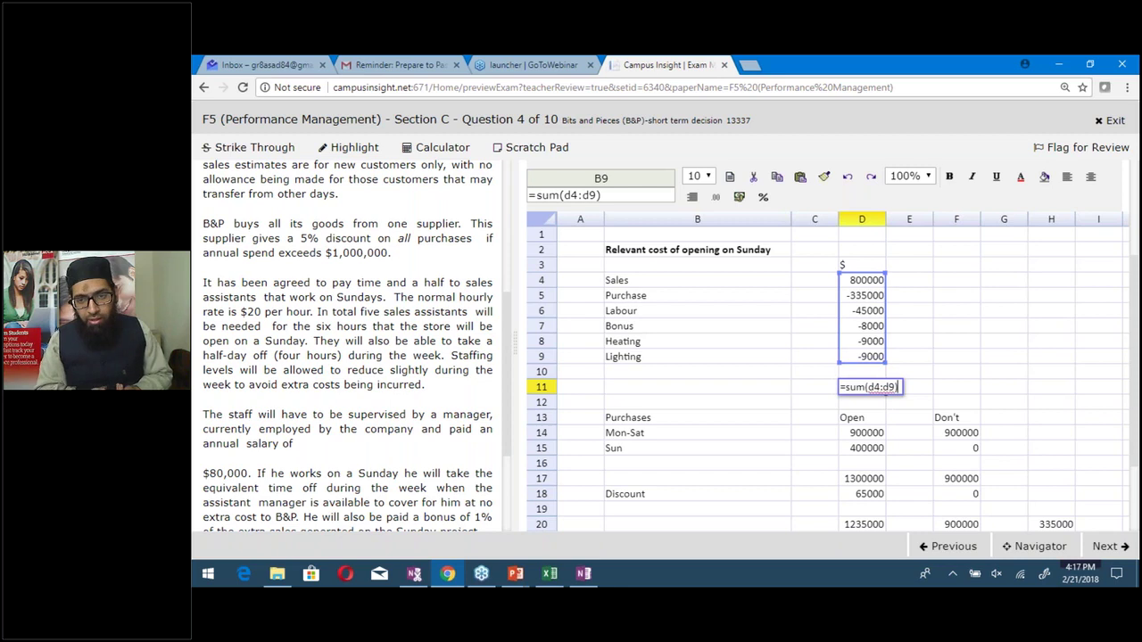
{"action": "key", "text": "Return"}
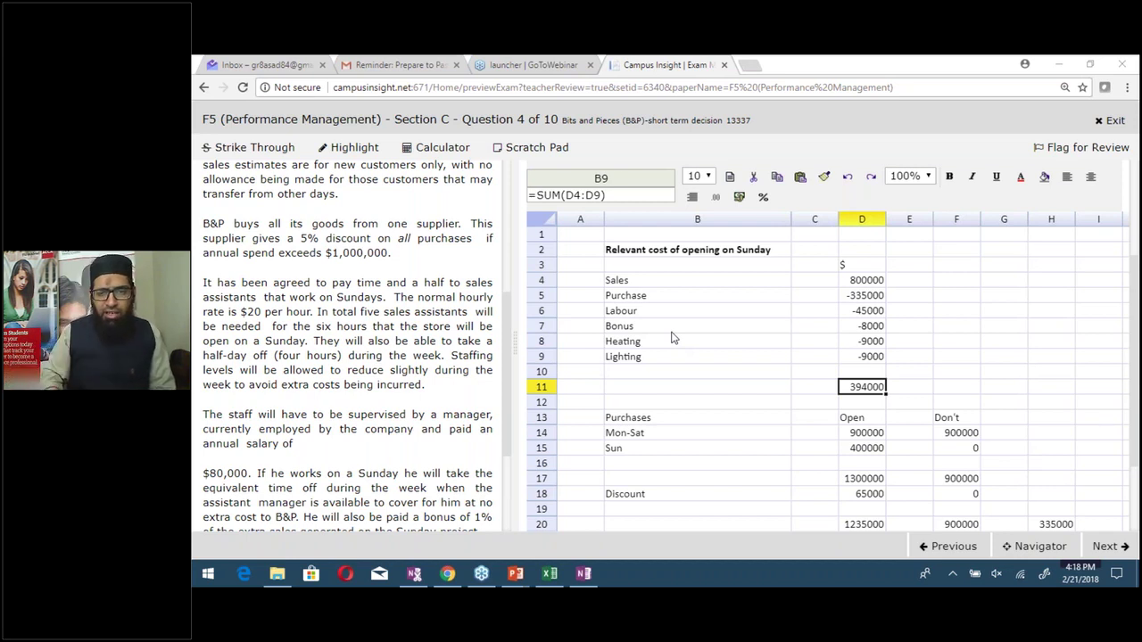
Enter the conclusion "Accept the project of opening on Sunday" in cell B12 below the total row
{"action": "left_click", "coordinate": [925, 405]}
{"action": "key", "text": "Left"}
{"action": "key", "text": "Left"}
{"action": "key", "text": "Left"}
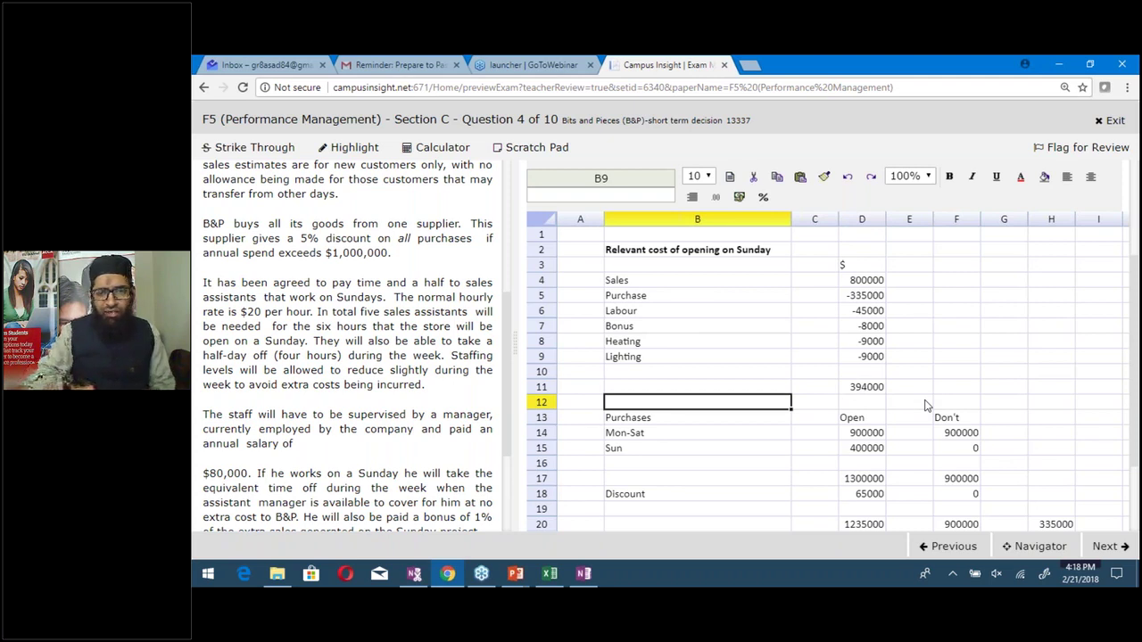
{"action": "type", "text": "Ac"}
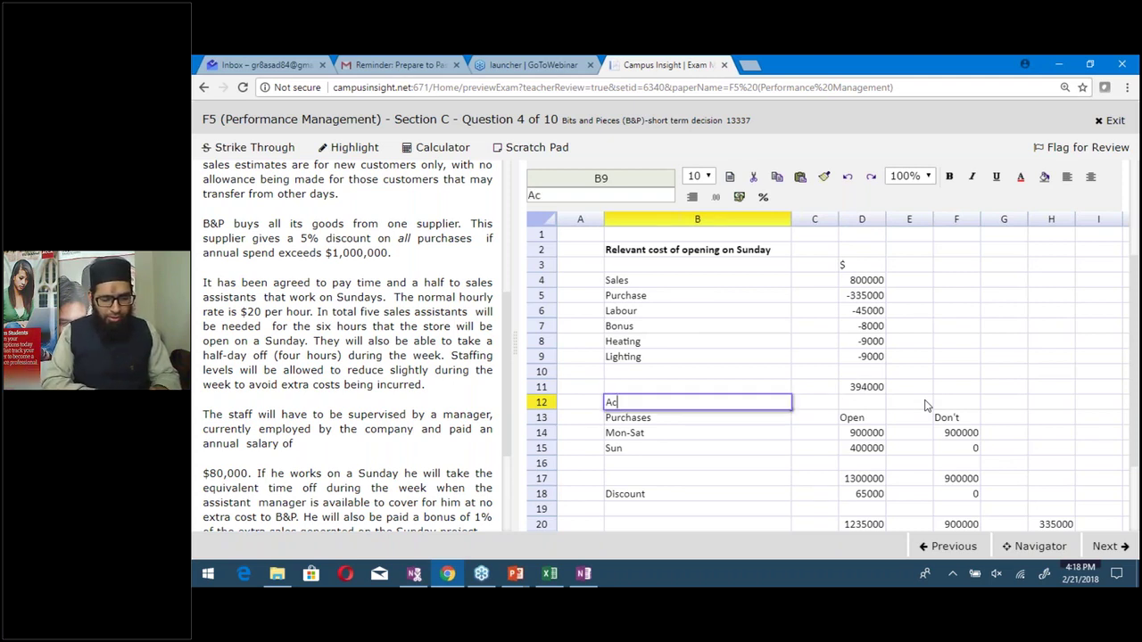
{"action": "type", "text": "cept the "}
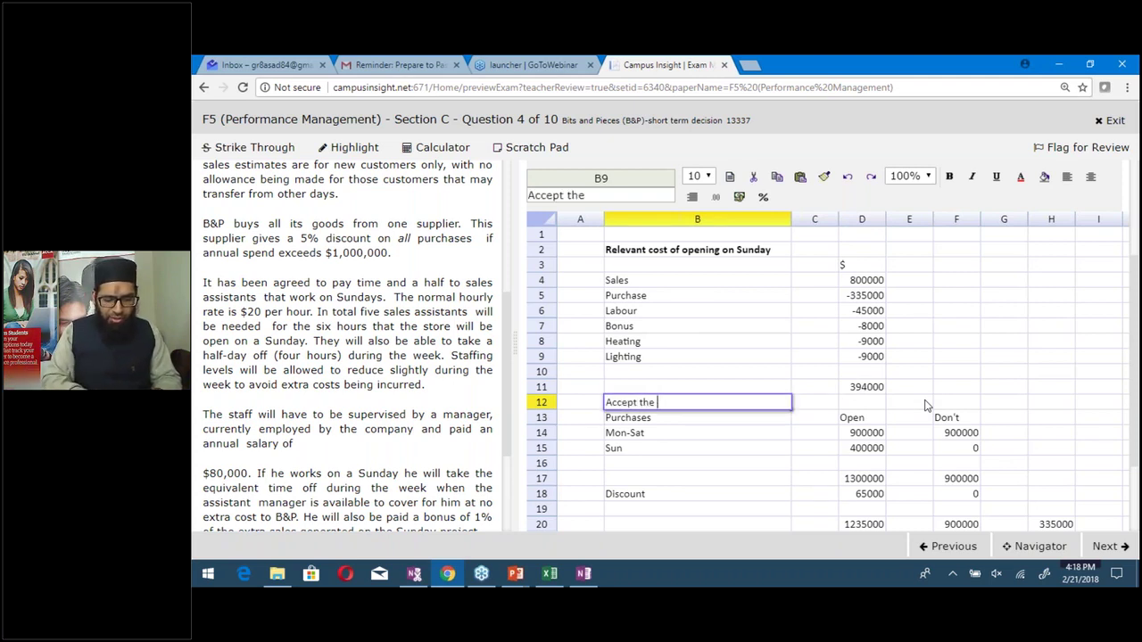
{"action": "type", "text": "project "}
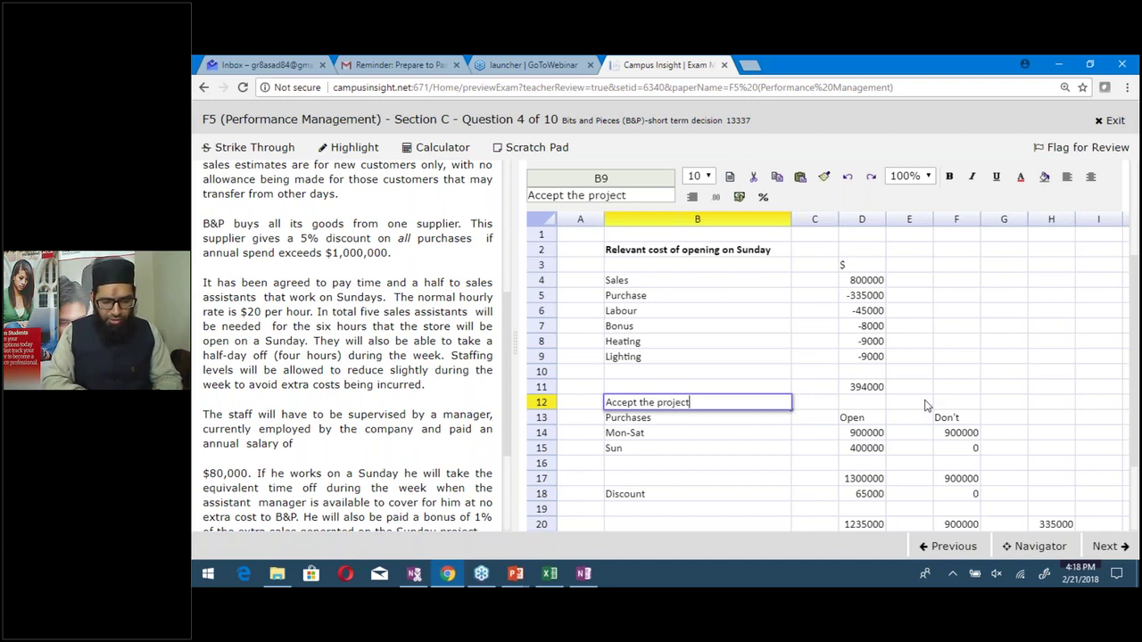
{"action": "type", "text": "of "}
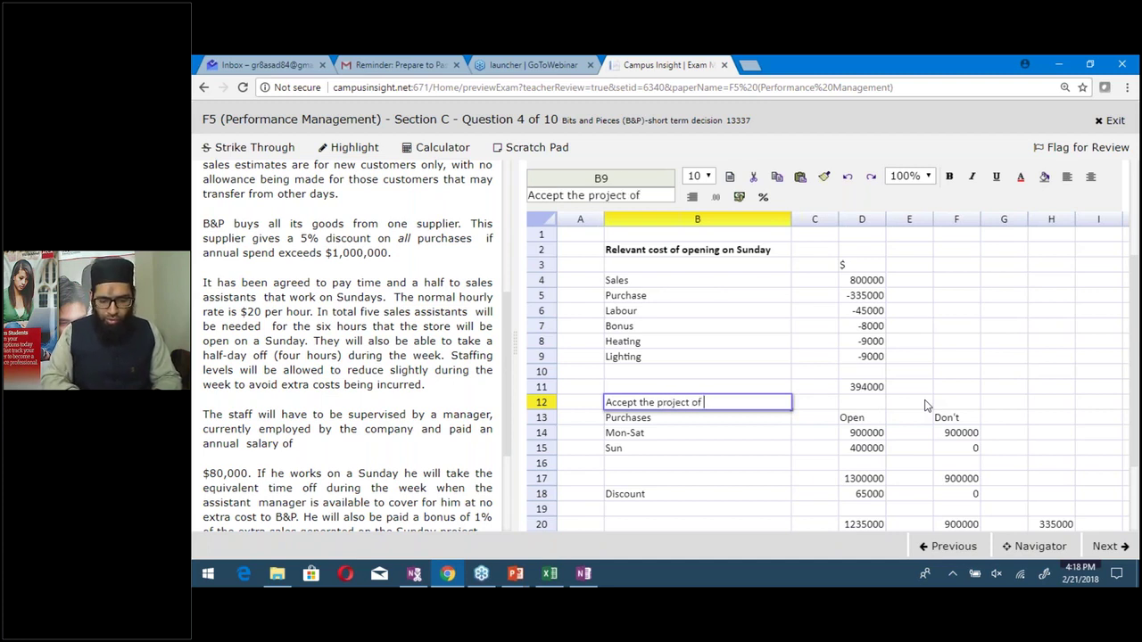
{"action": "type", "text": "opening o"}
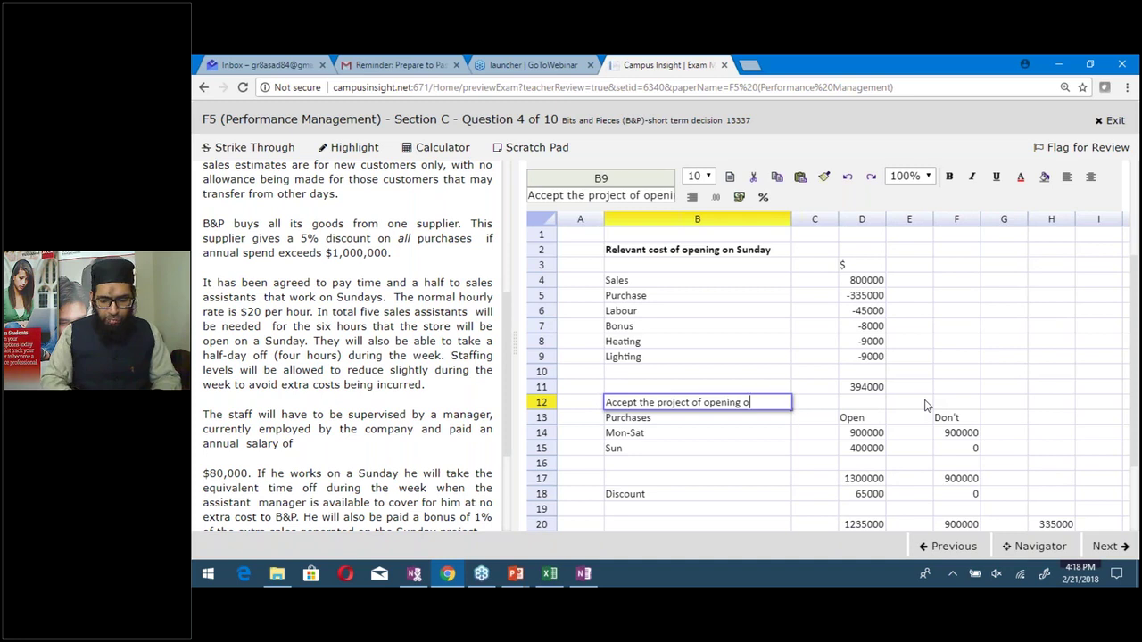
{"action": "type", "text": "n Sunday"}
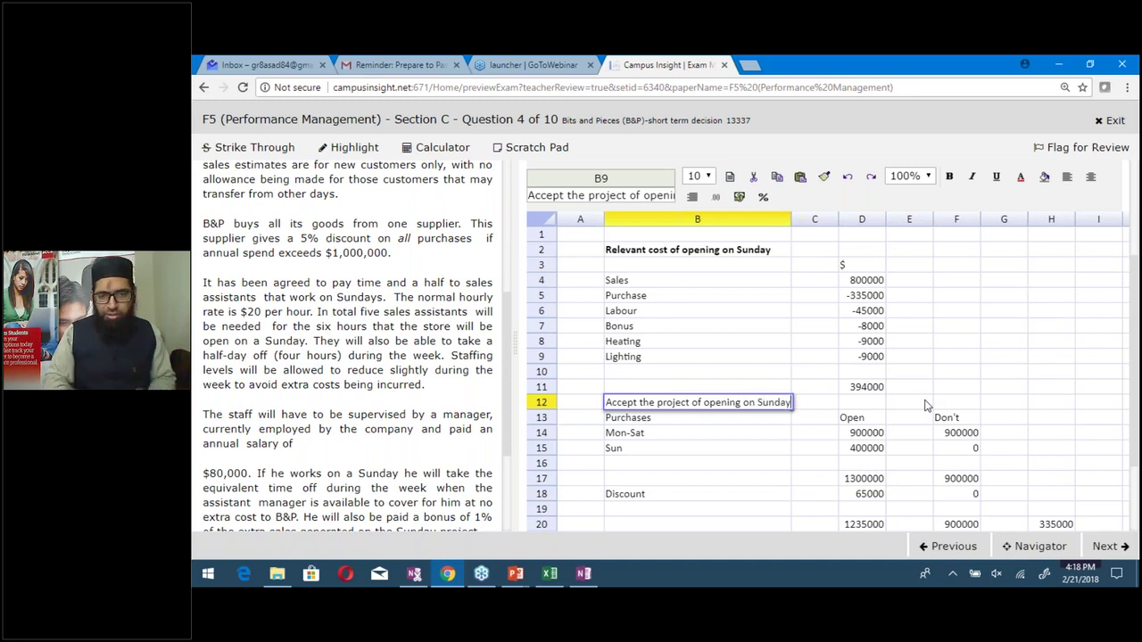
{"action": "key", "text": "Return"}
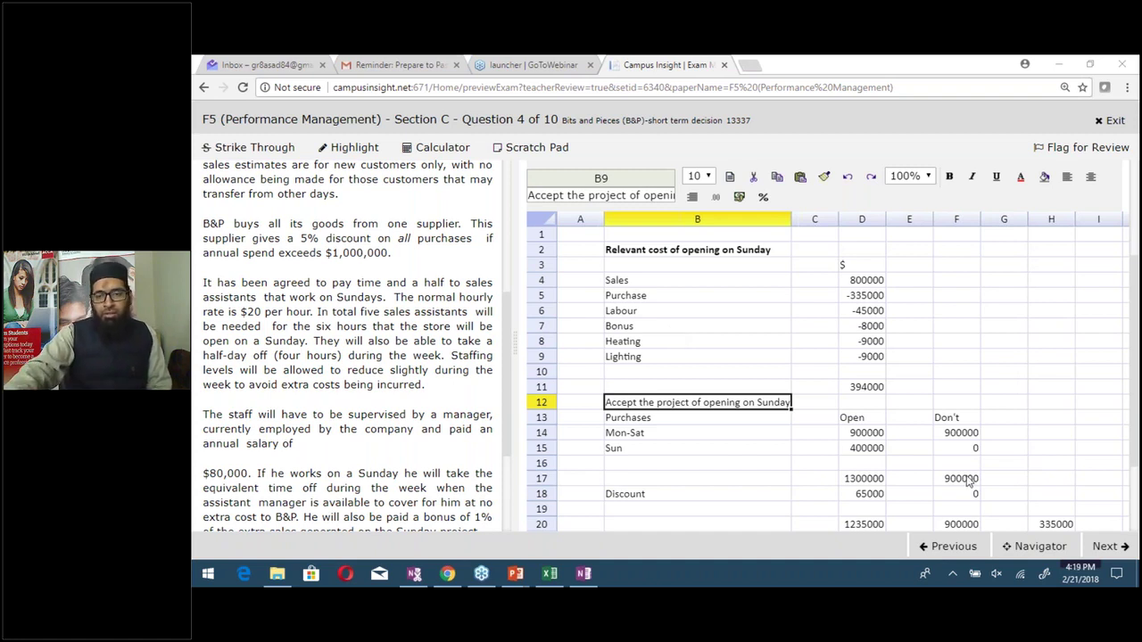
Browse to exam question 6 and on to question 7, and look at the start of the Hi Life Co background
{"action": "left_click", "coordinate": [1038, 549]}
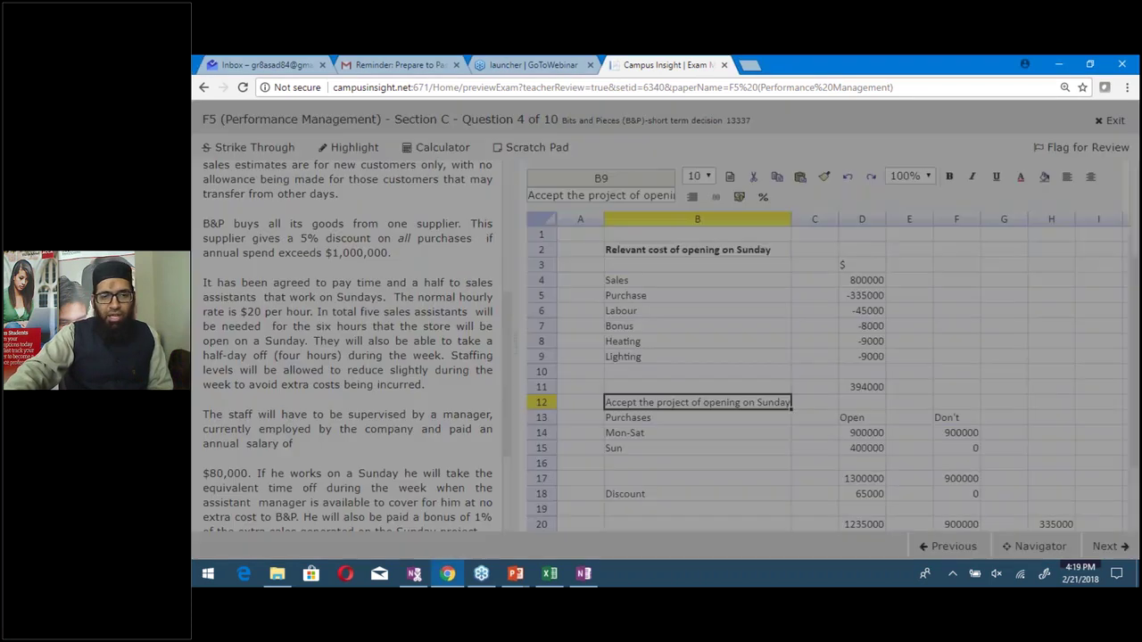
{"action": "left_click", "coordinate": [492, 364]}
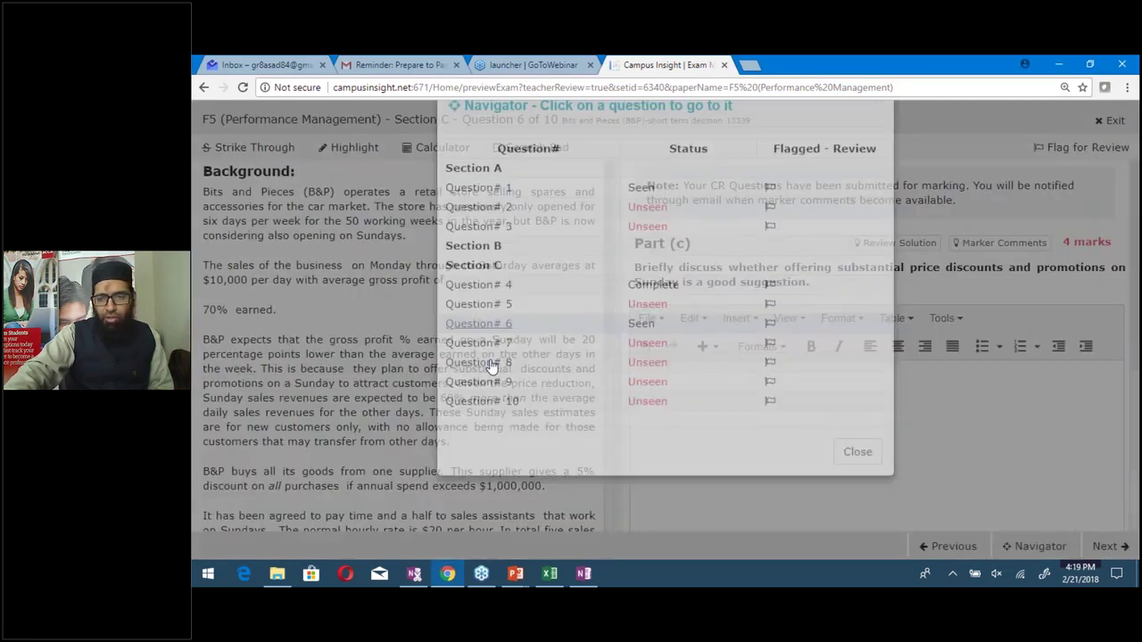
{"action": "left_click", "coordinate": [1034, 546]}
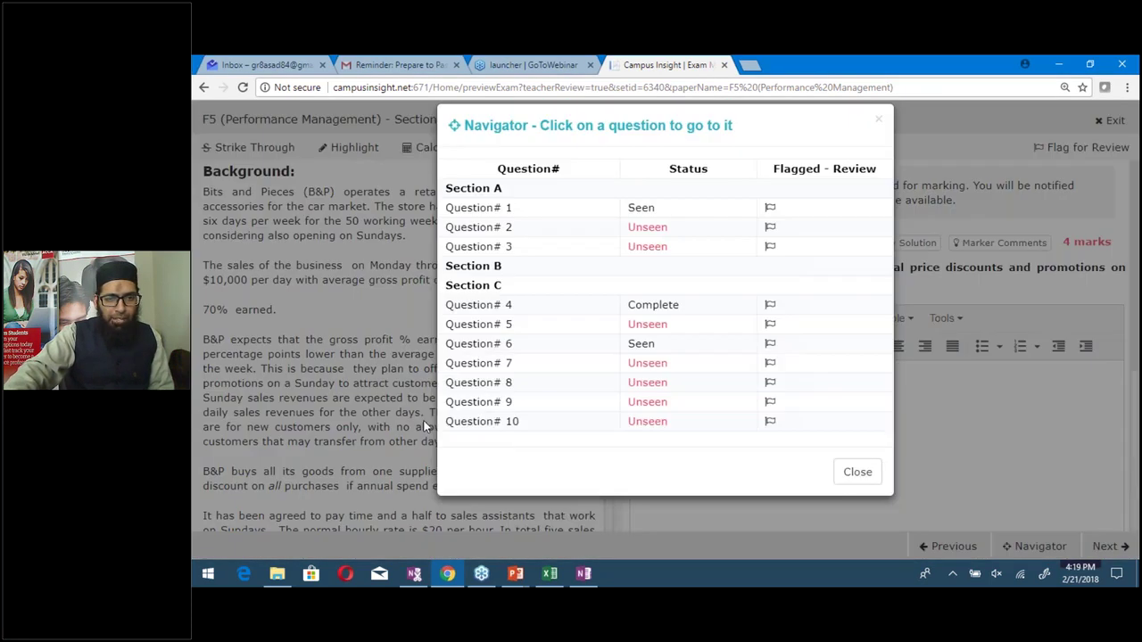
{"action": "left_click", "coordinate": [478, 383]}
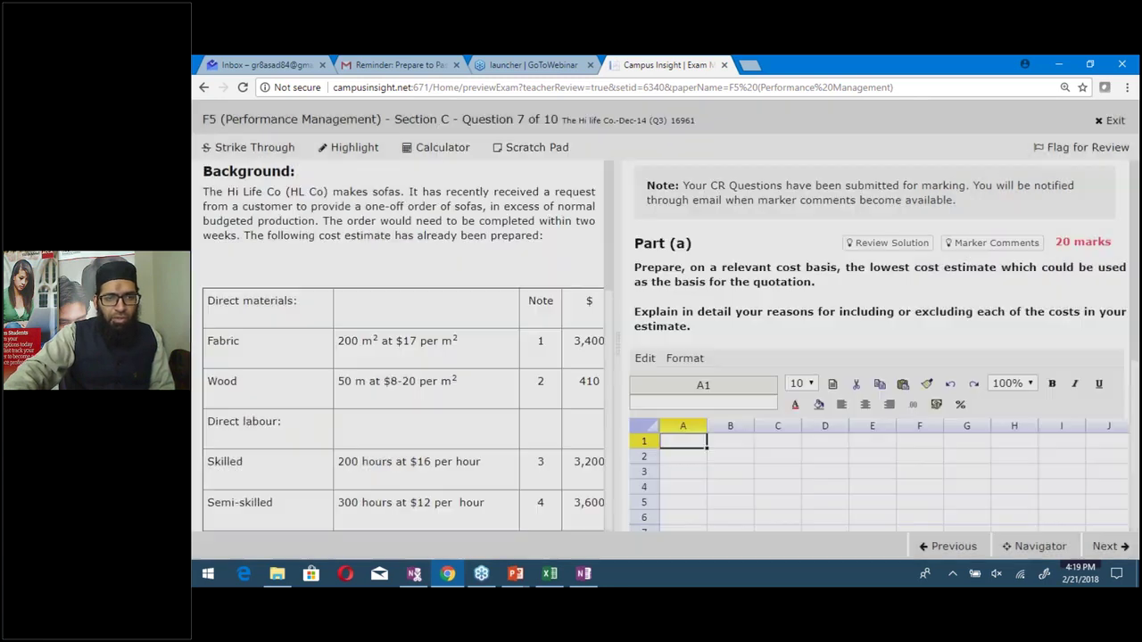
{"action": "left_click_drag", "start_coordinate": [209, 190], "coordinate": [353, 188]}
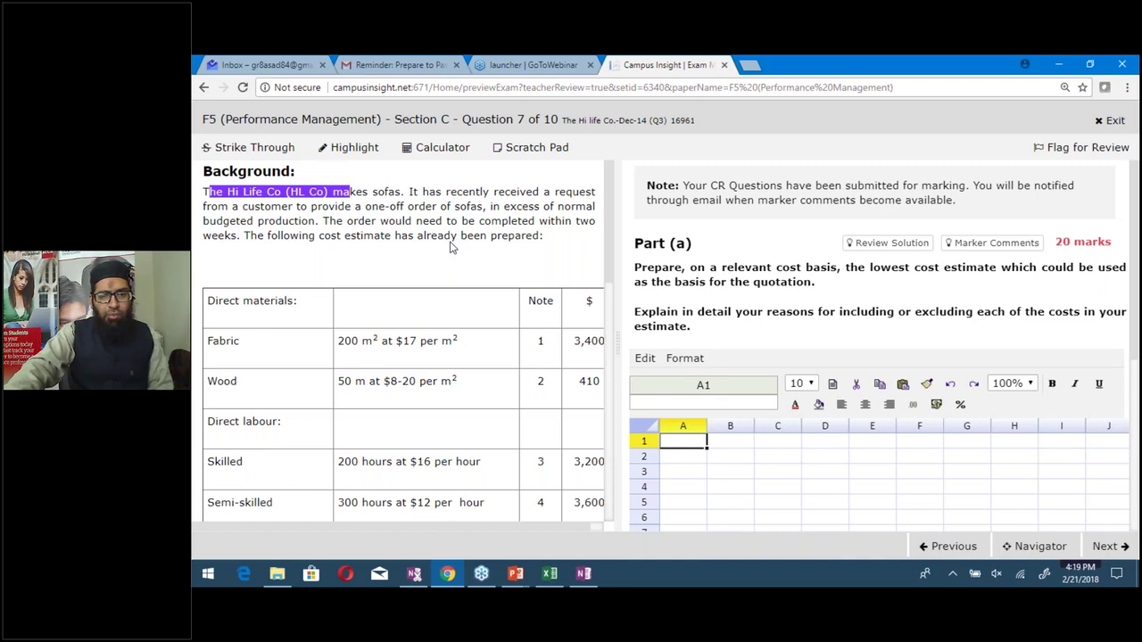
Switch to the Excel workbook, review the relevant cost figures for accepting the contract, and return to the exam in the browser
{"action": "left_click", "coordinate": [549, 573]}
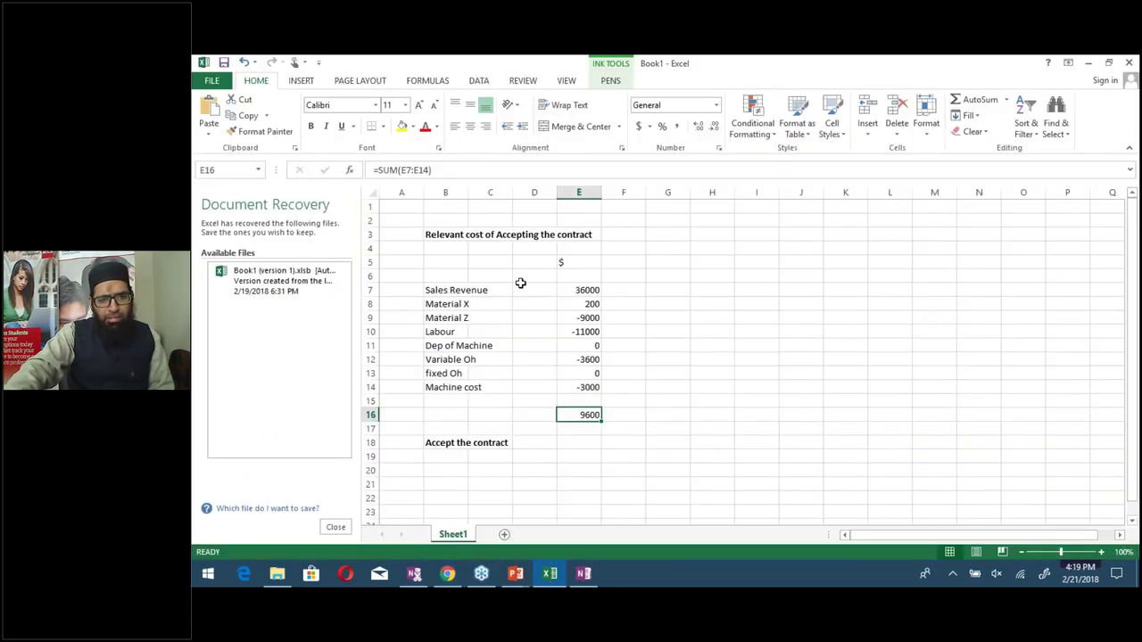
{"action": "left_click_drag", "start_coordinate": [439, 284], "coordinate": [604, 421]}
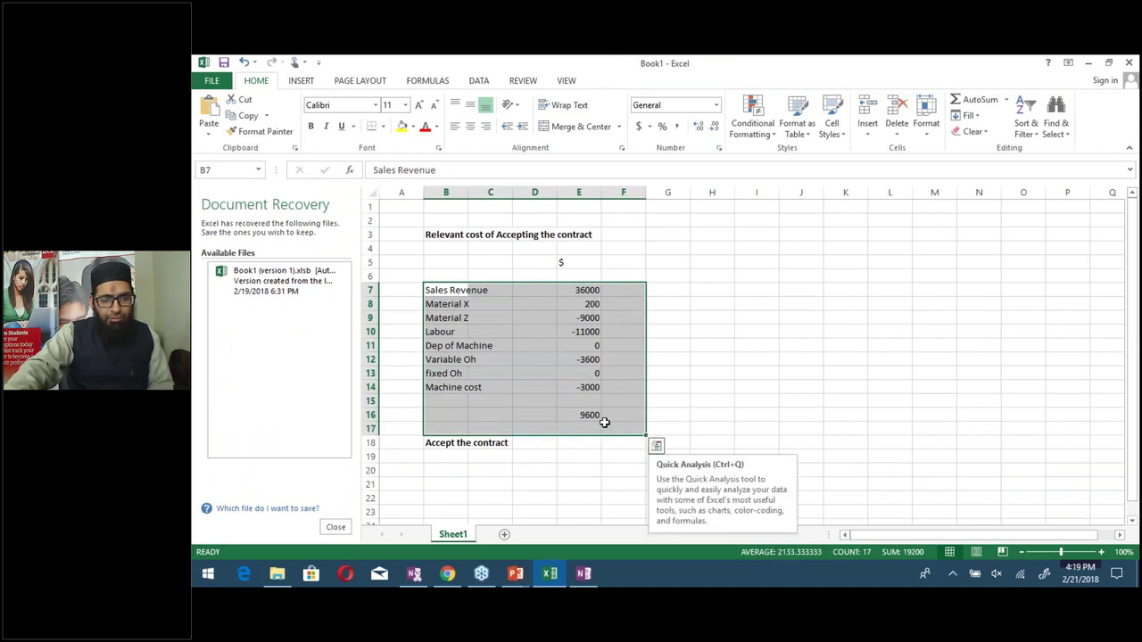
{"action": "key", "text": "alt+Tab"}
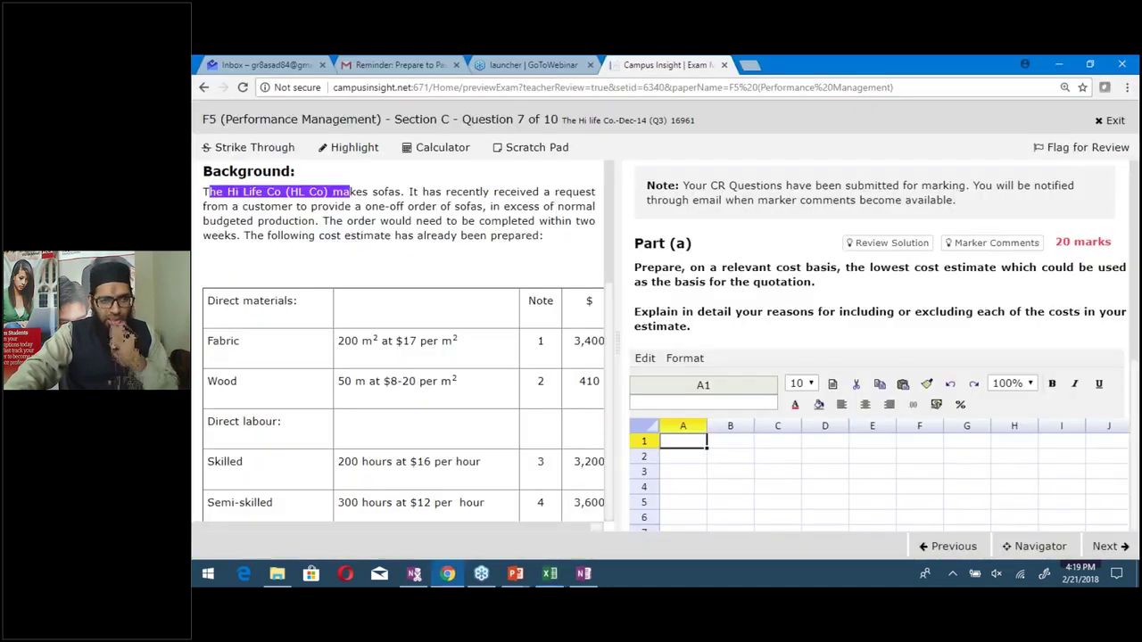
Open exam question 9, go back to question 8 on Robber Co, and review the part (a) requirement and its answer spreadsheet
{"action": "left_click", "coordinate": [1034, 545]}
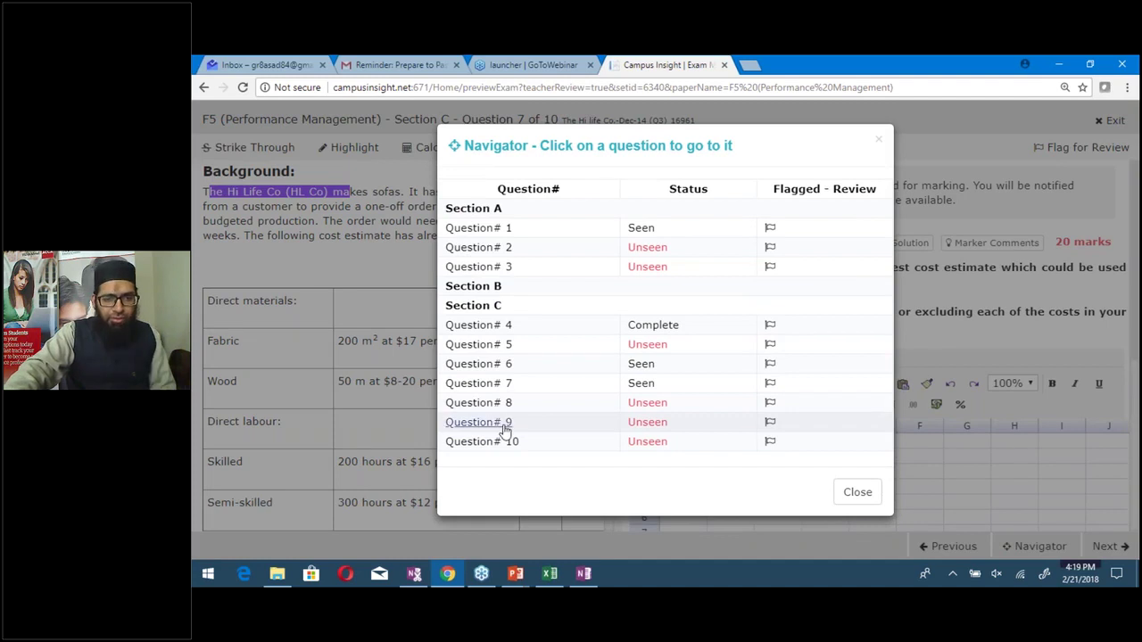
{"action": "left_click", "coordinate": [503, 424]}
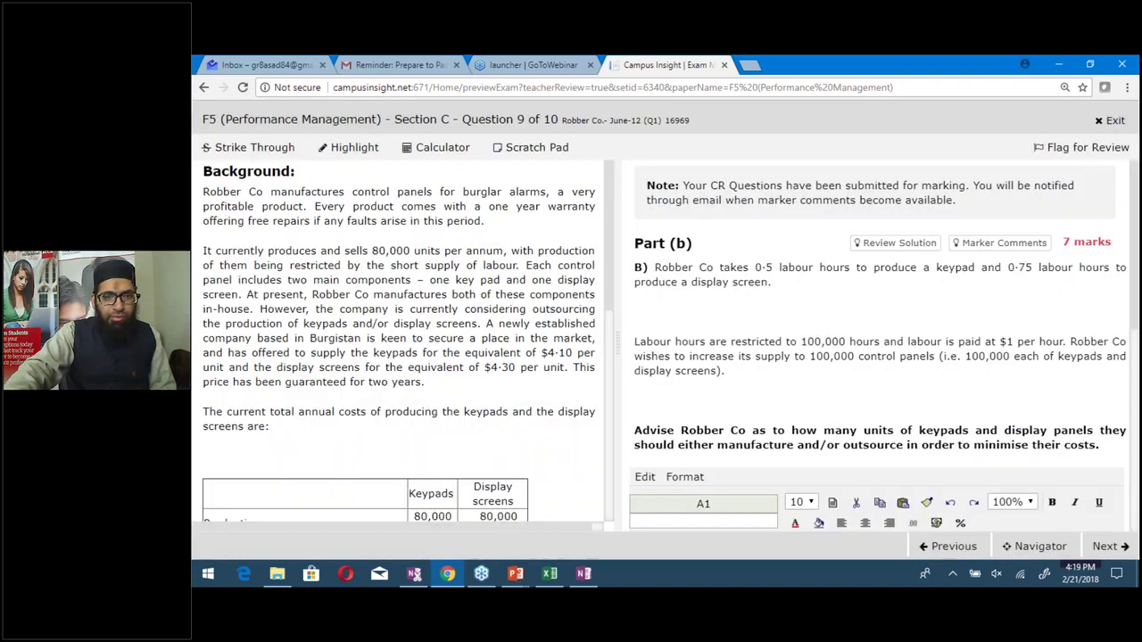
{"action": "left_click", "coordinate": [948, 546]}
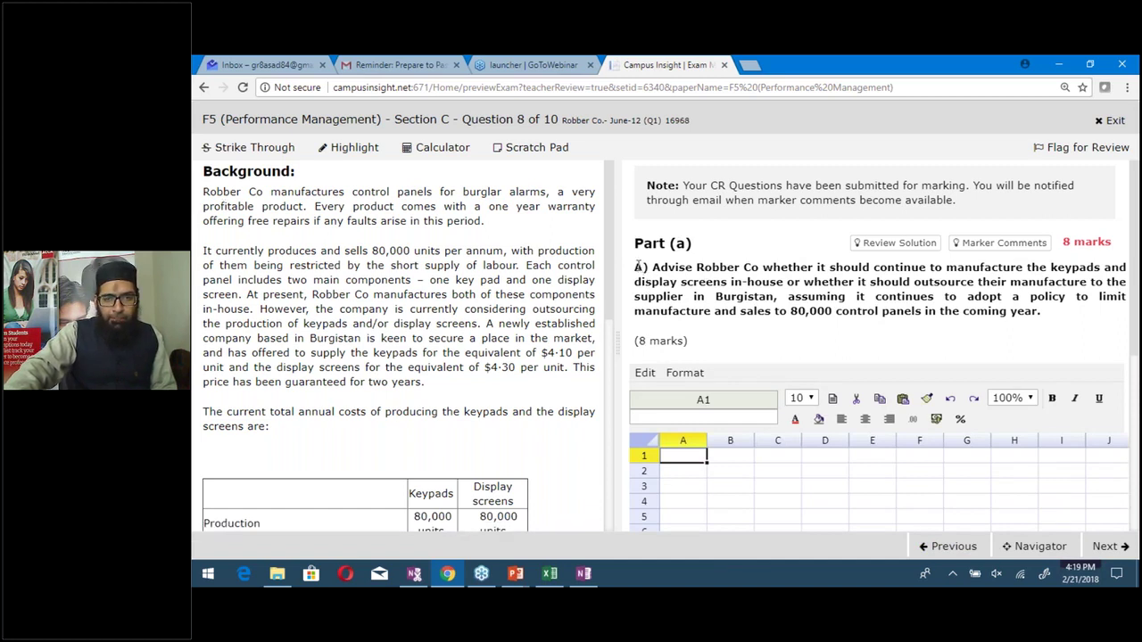
{"action": "left_click_drag", "start_coordinate": [635, 267], "coordinate": [1053, 323]}
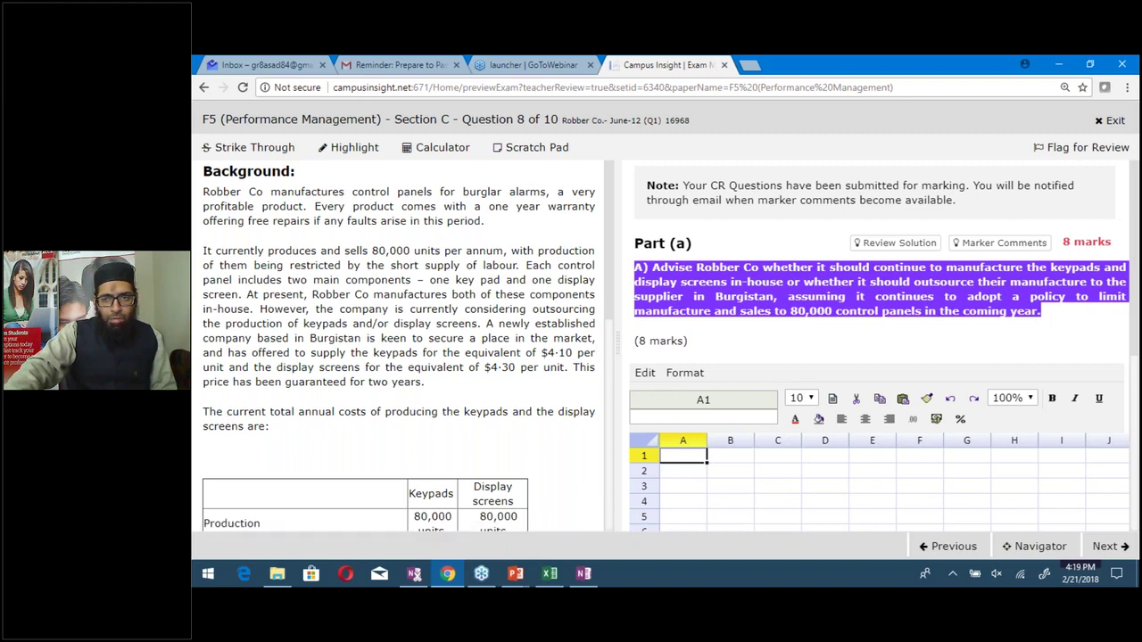
{"action": "left_click_drag", "start_coordinate": [1138, 343], "coordinate": [1138, 455]}
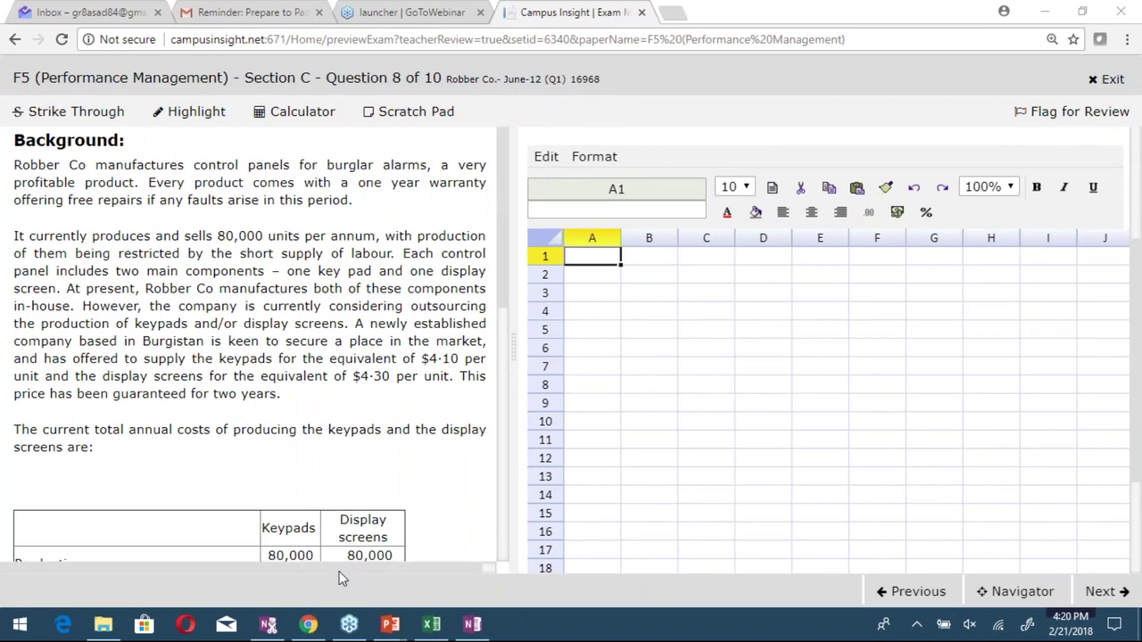
Switch to the running PowerPoint slide show and advance to the "Risk and uncertainty" slide
{"action": "mouse_move", "coordinate": [390, 627]}
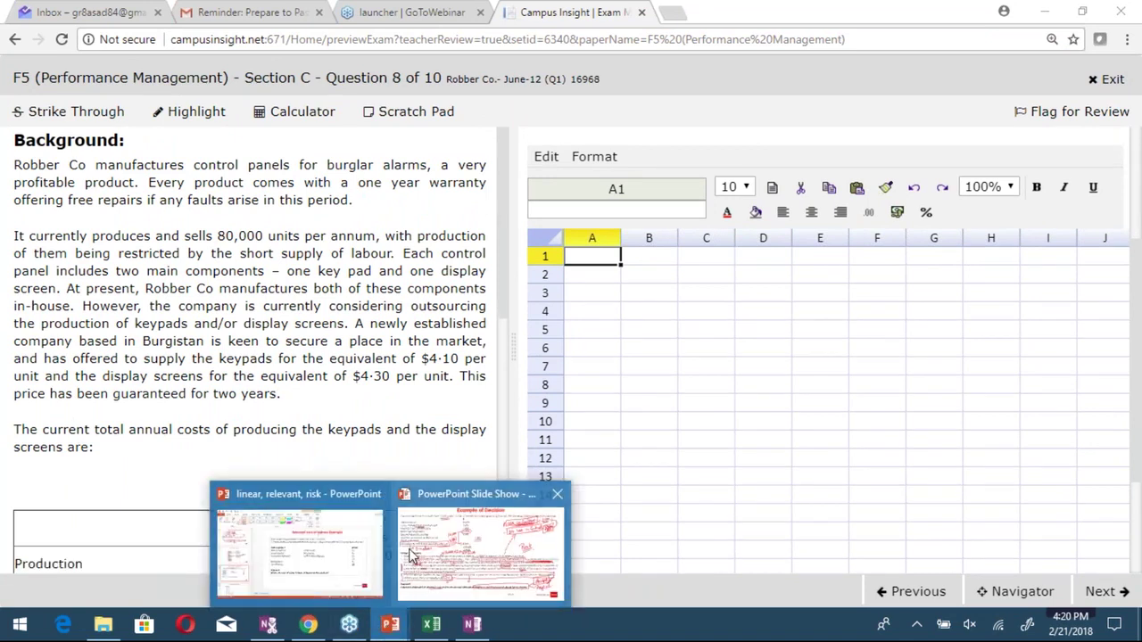
{"action": "left_click", "coordinate": [411, 556]}
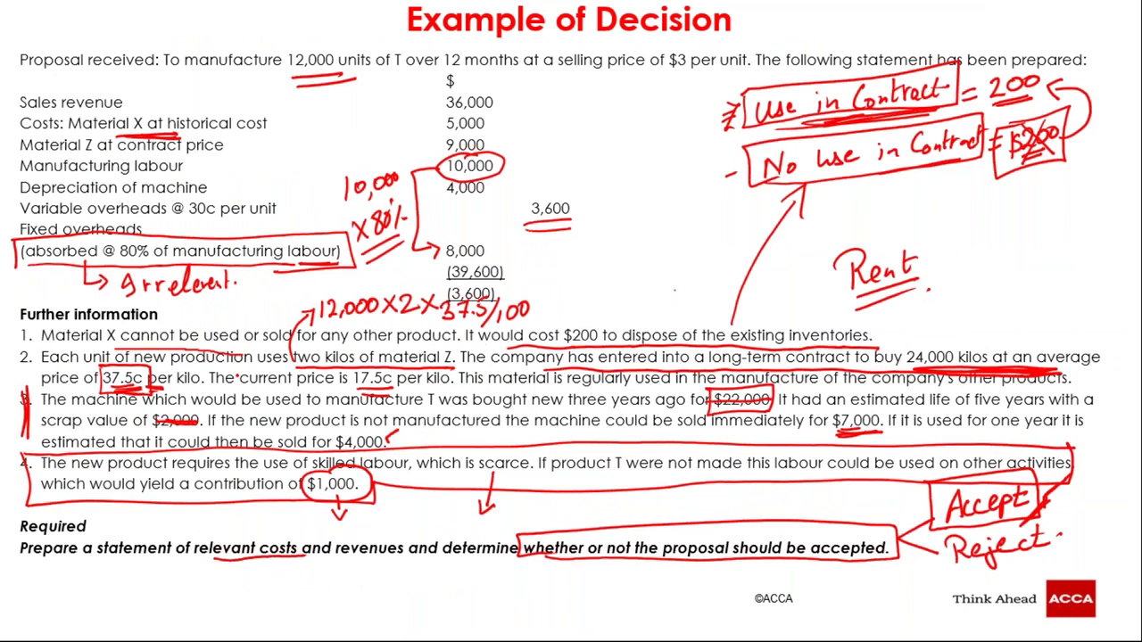
{"action": "key", "text": "Right"}
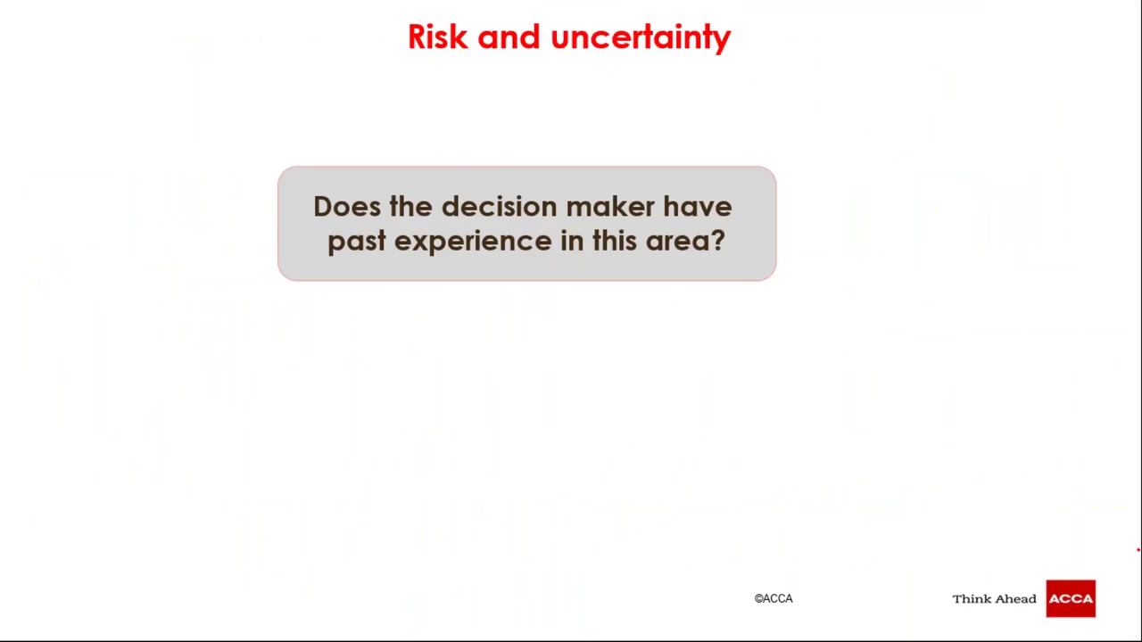
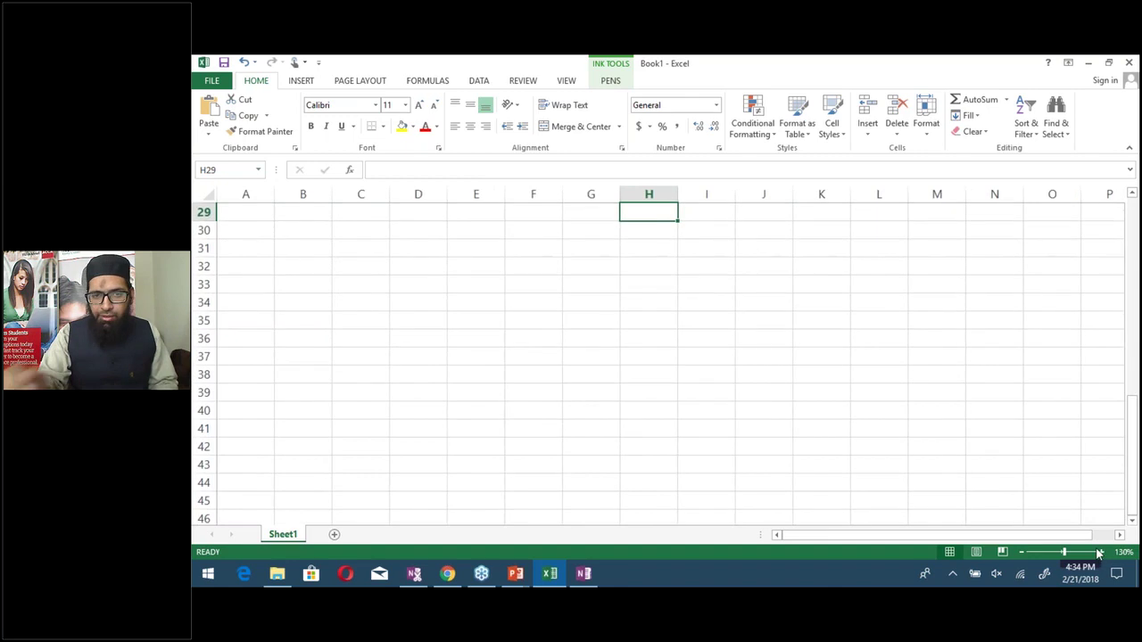
Enter the column headings "Small Van" in cell G30 and "Medium Van" in cell I30 of the Excel sheet
{"action": "key", "text": "Down"}
{"action": "key", "text": "Left"}
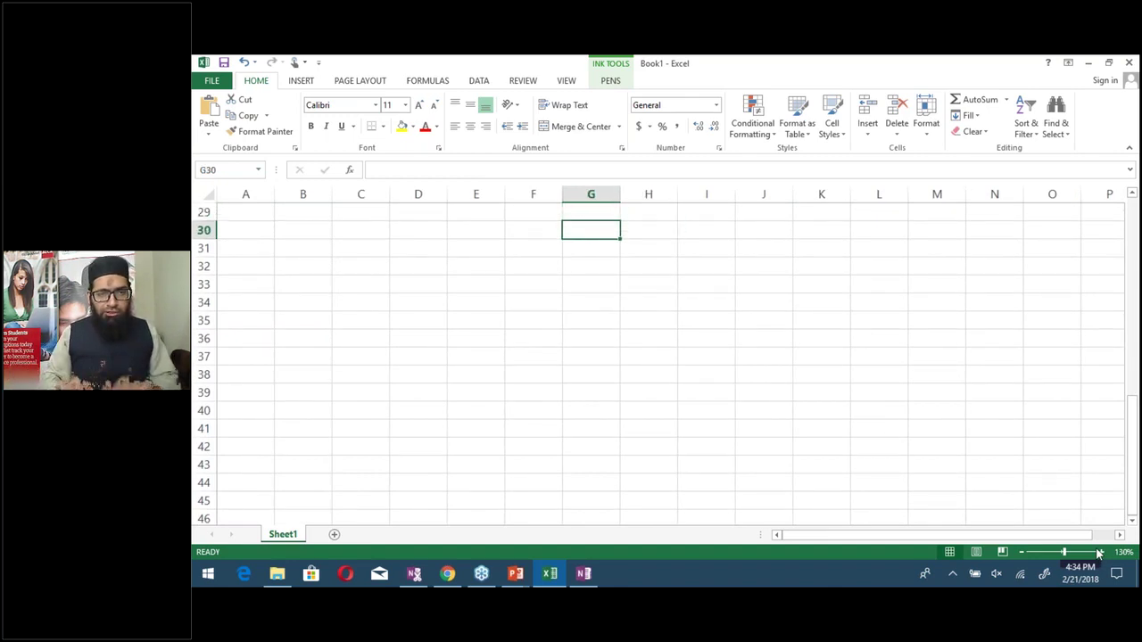
{"action": "type", "text": "Sm"}
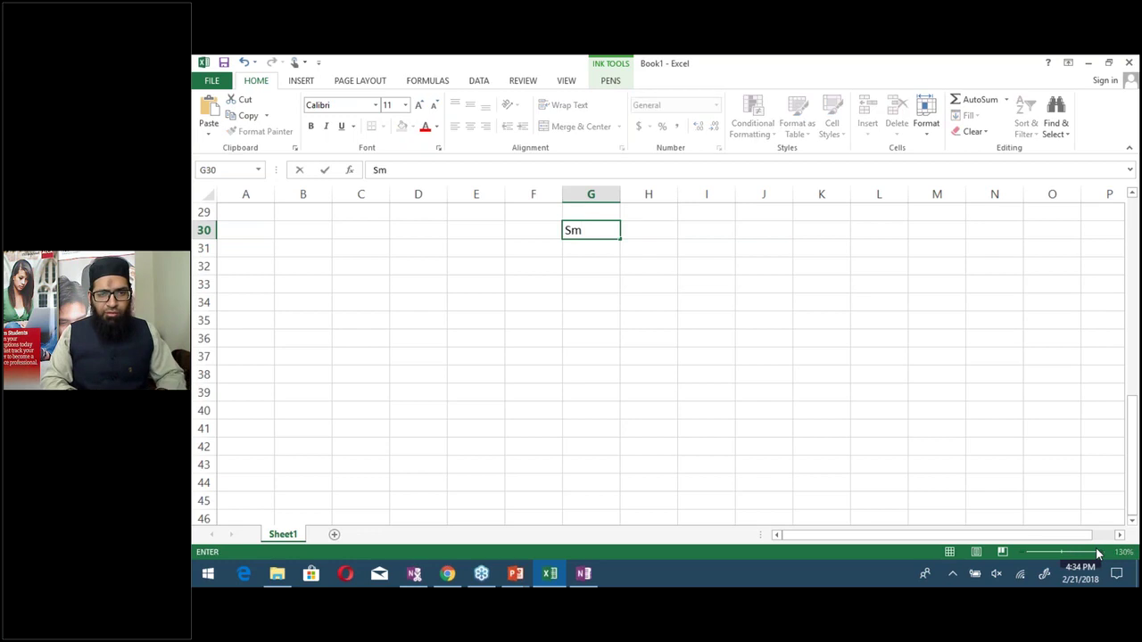
{"action": "type", "text": "all Van"}
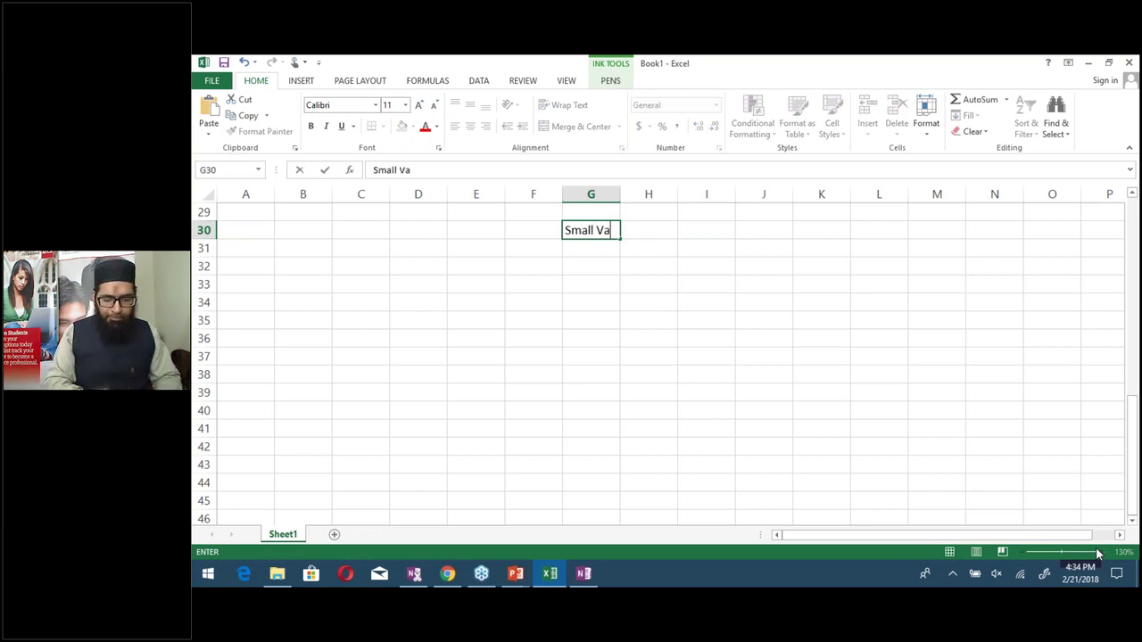
{"action": "key", "text": "Tab"}
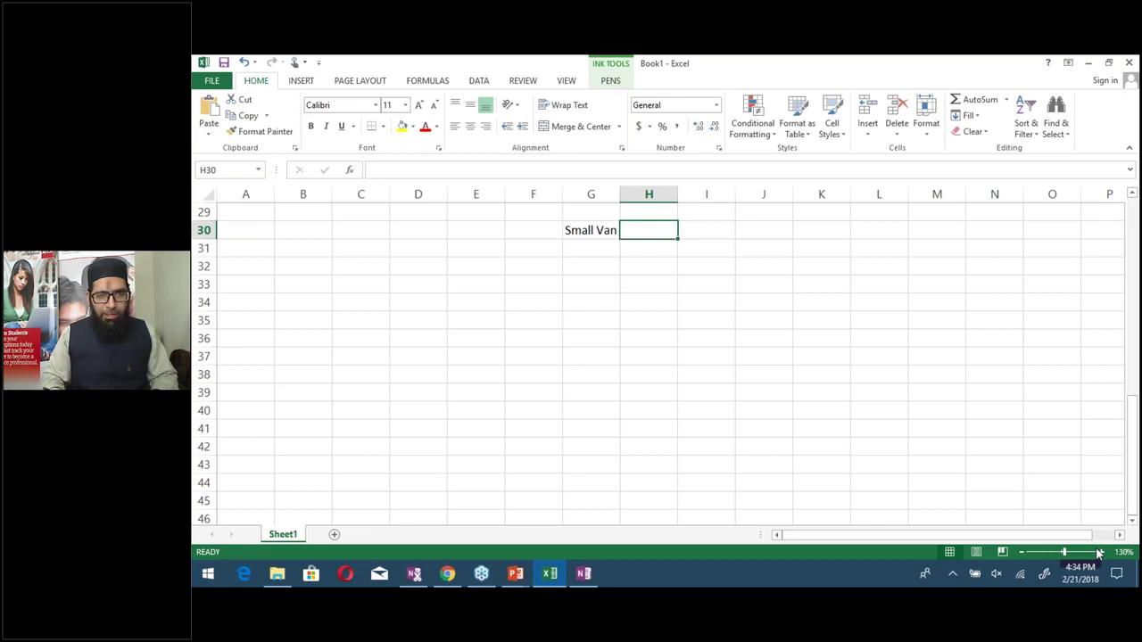
{"action": "key", "text": "Right"}
{"action": "type", "text": "Med"}
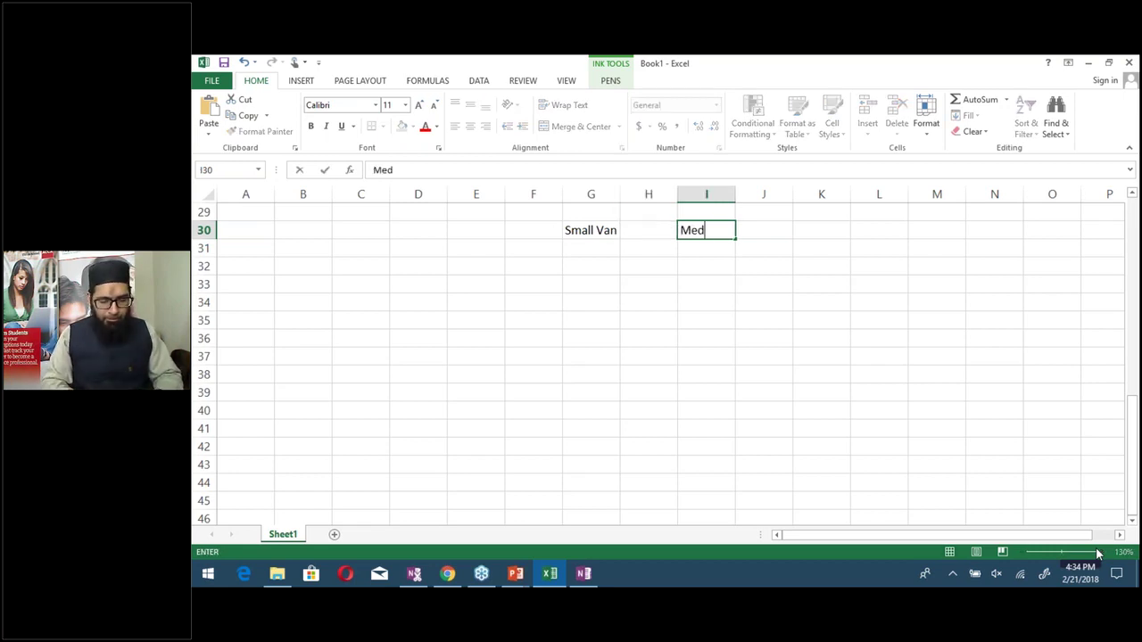
{"action": "type", "text": "ium Van"}
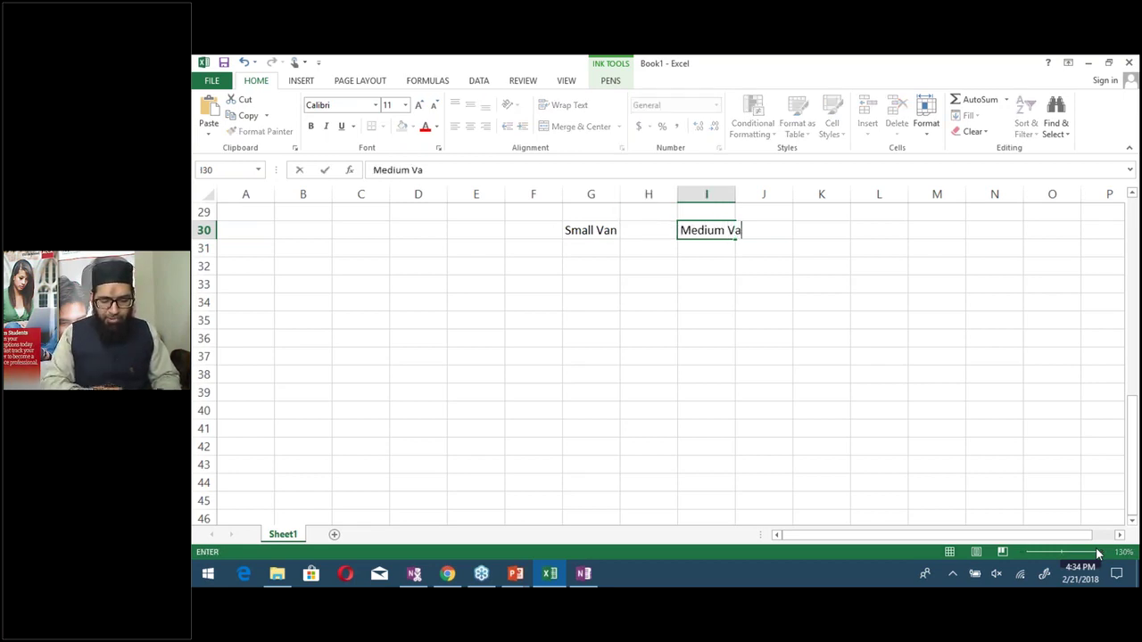
{"action": "key", "text": "Right"}
{"action": "key", "text": "Right"}
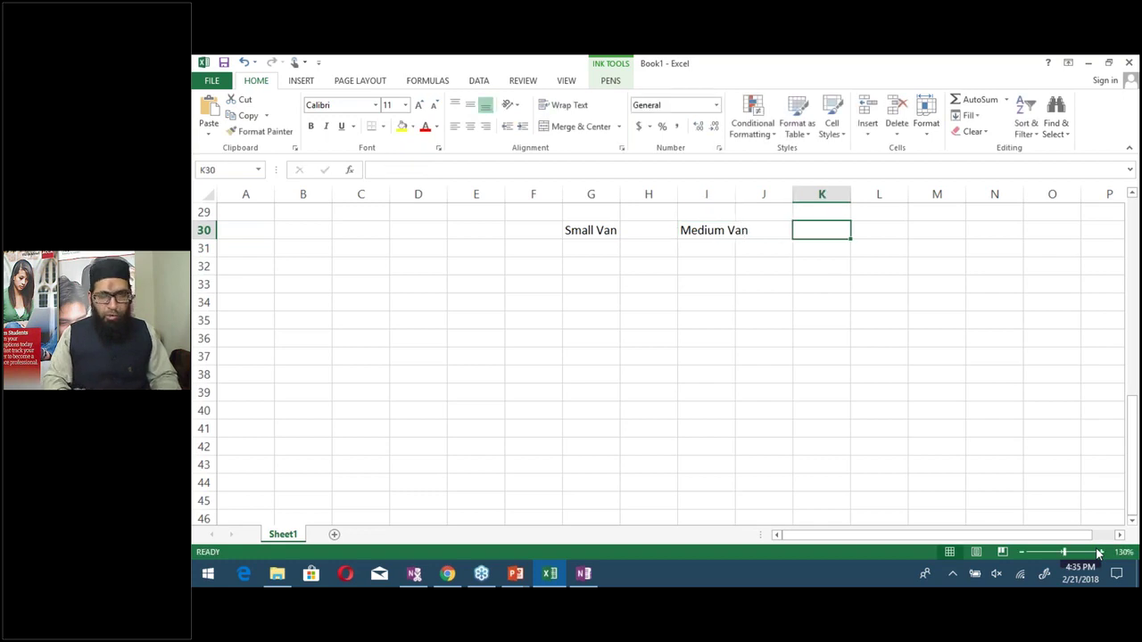
Enter the column heading "Large Van" in cell K30
{"action": "type", "text": "Large"}
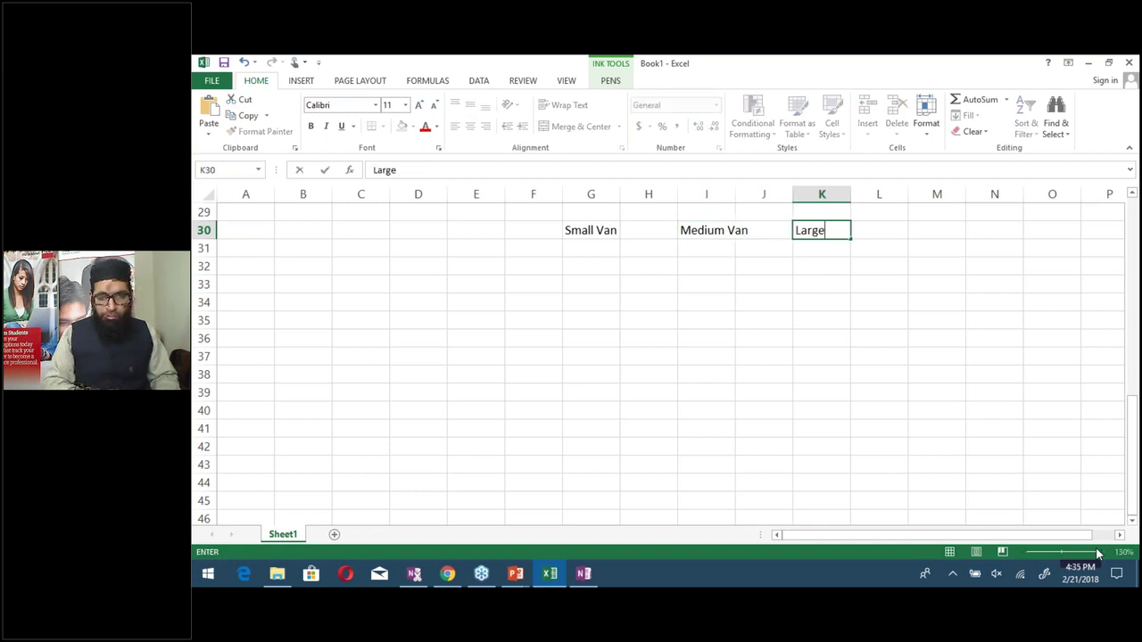
{"action": "type", "text": " Van"}
{"action": "key", "text": "Left"}
Make the three van-size headings in row 30 bold
{"action": "key", "text": "Left"}
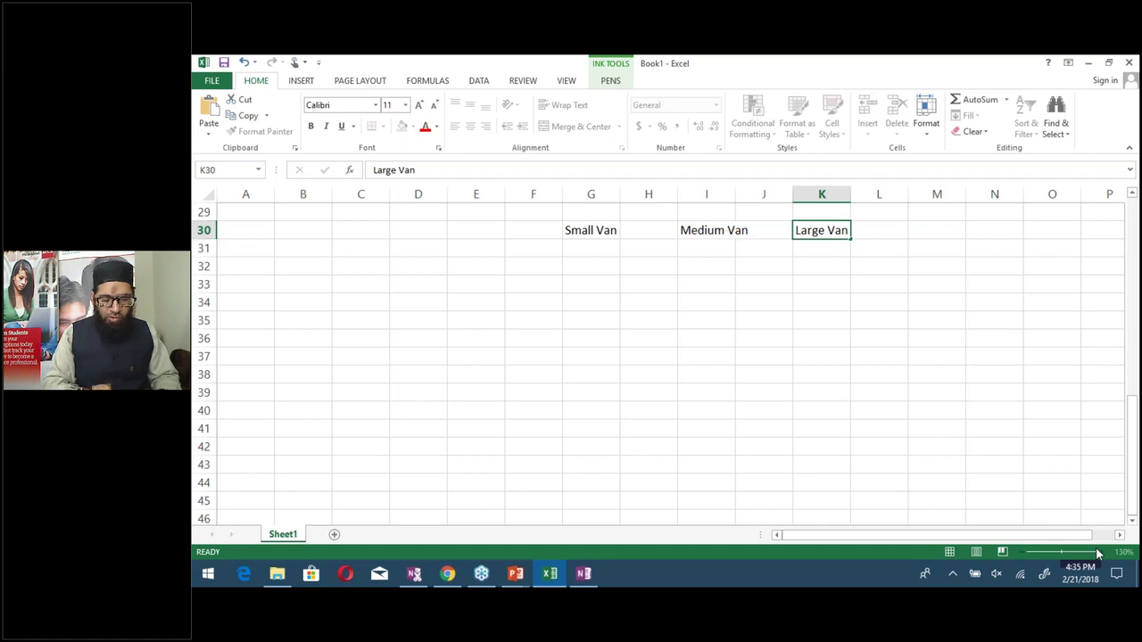
{"action": "key", "text": "Down"}
{"action": "key", "text": "Left"}
{"action": "key", "text": "Up"}
{"action": "key", "text": "Left"}
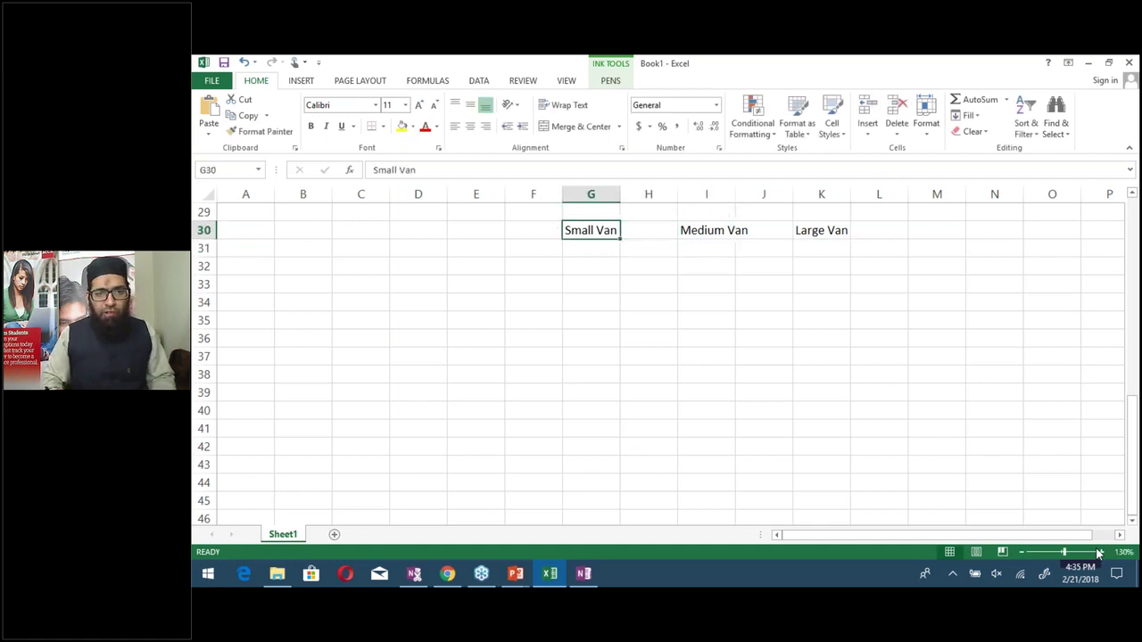
{"action": "key", "text": "shift+Right"}
{"action": "key", "text": "shift+Right"}
{"action": "key", "text": "shift+Right"}
{"action": "key", "text": "shift+Right"}
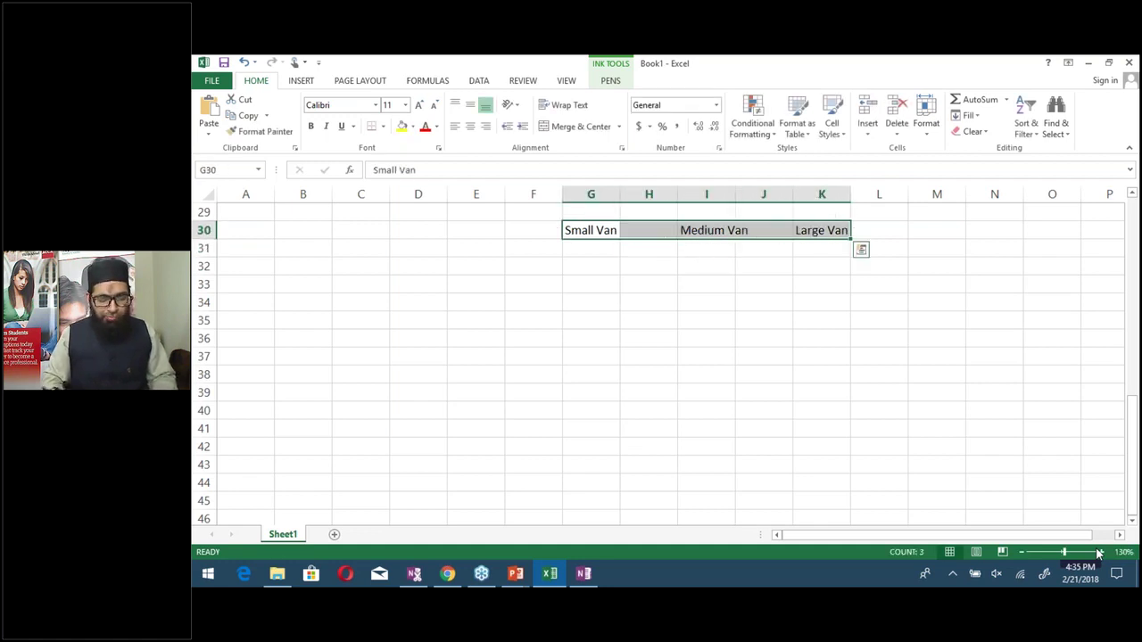
{"action": "key", "text": "shift+Right"}
{"action": "key", "text": "ctrl+b"}
{"action": "key", "text": "Down"}
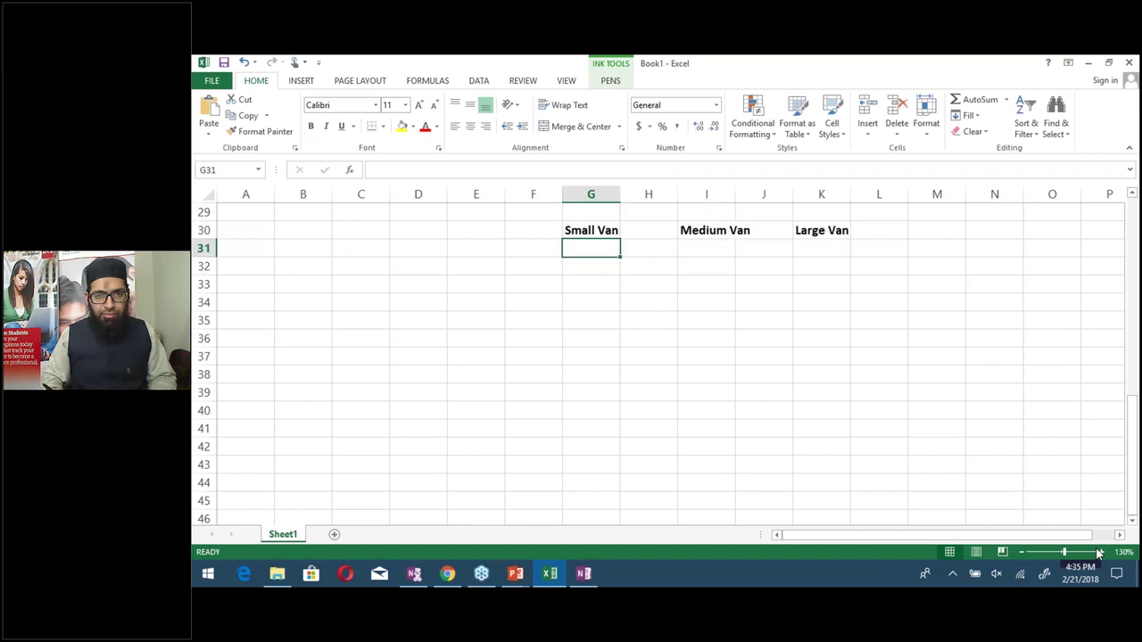
Enter the row labels "Demand of 120" in cell E32 and "Demand 190" in cell E35
{"action": "key", "text": "Left"}
{"action": "key", "text": "Down"}
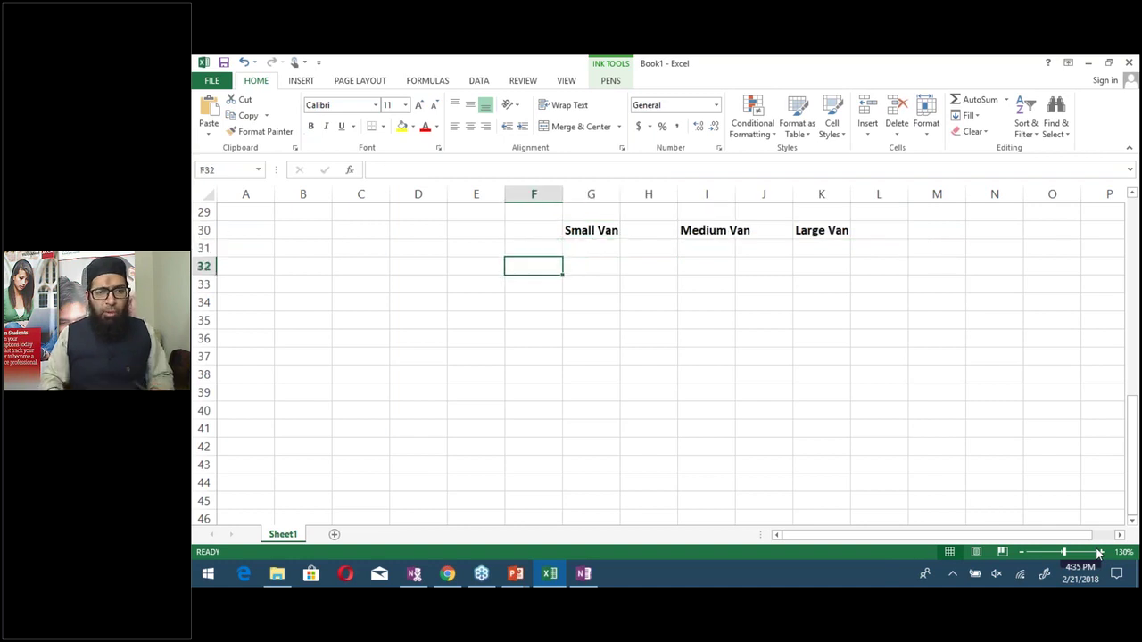
{"action": "key", "text": "Left"}
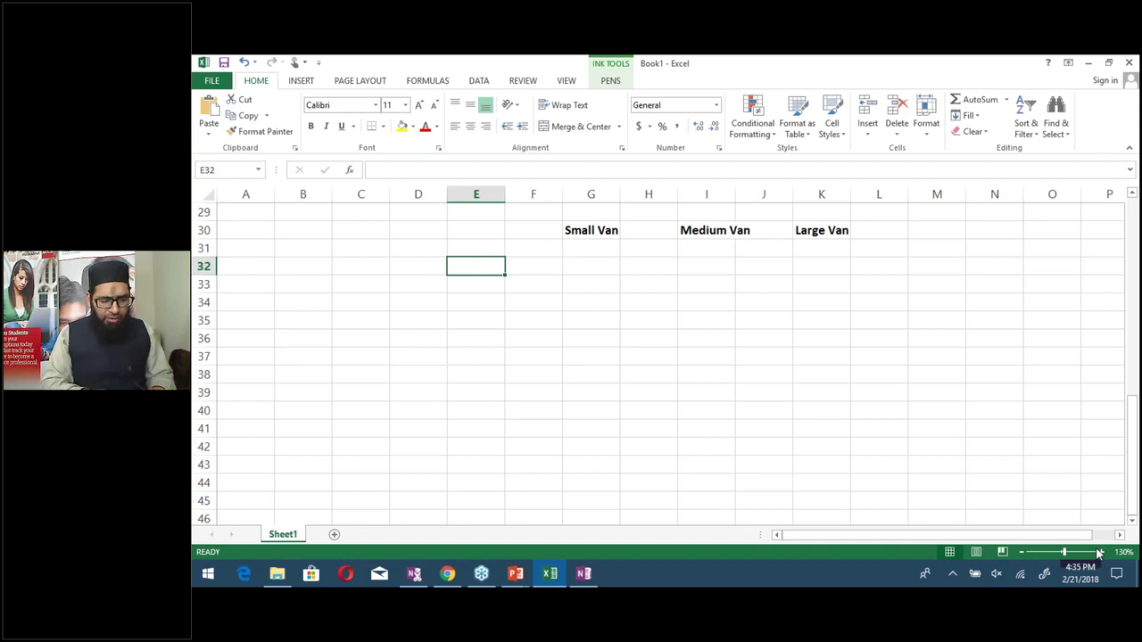
{"action": "type", "text": "Demand of 12"}
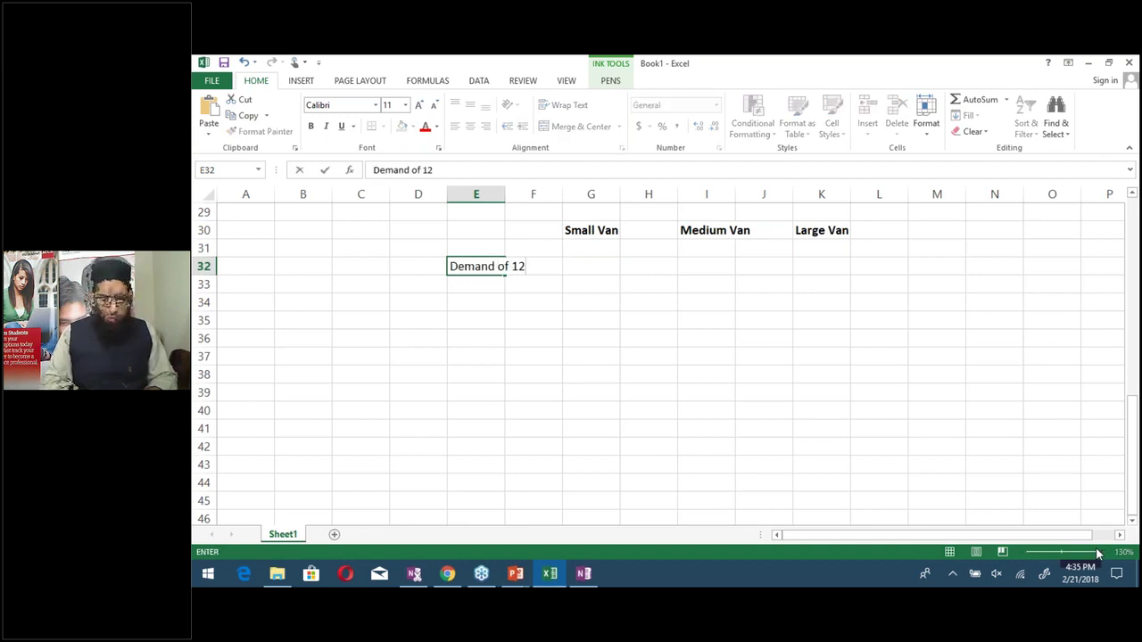
{"action": "type", "text": "0"}
{"action": "key", "text": "Return"}
{"action": "key", "text": "Return"}
{"action": "key", "text": "Return"}
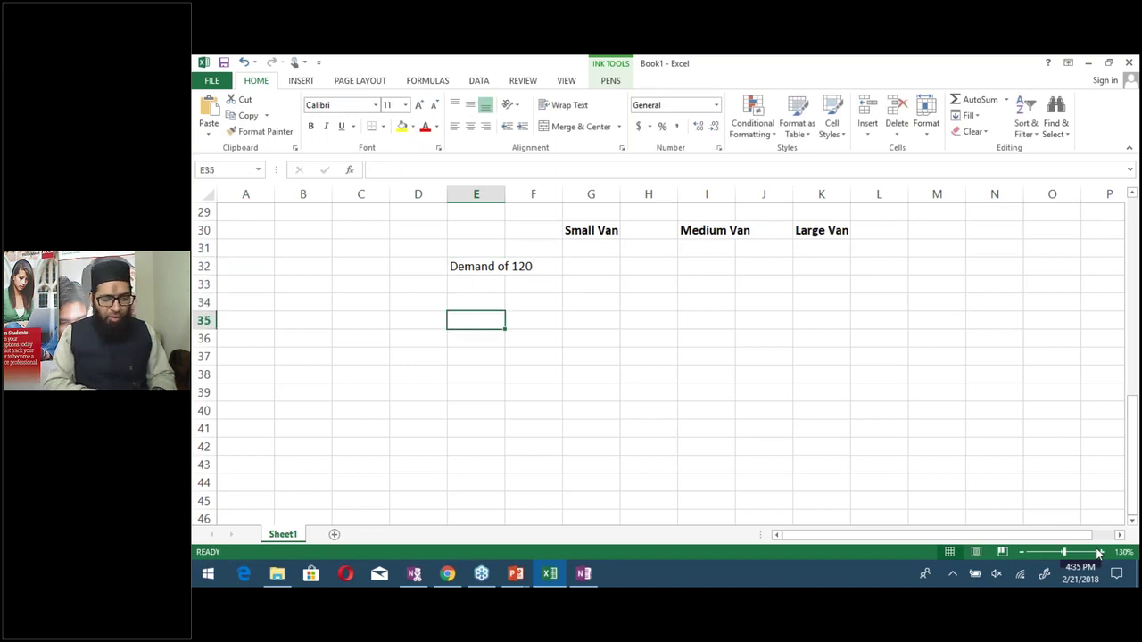
{"action": "type", "text": "Demand "}
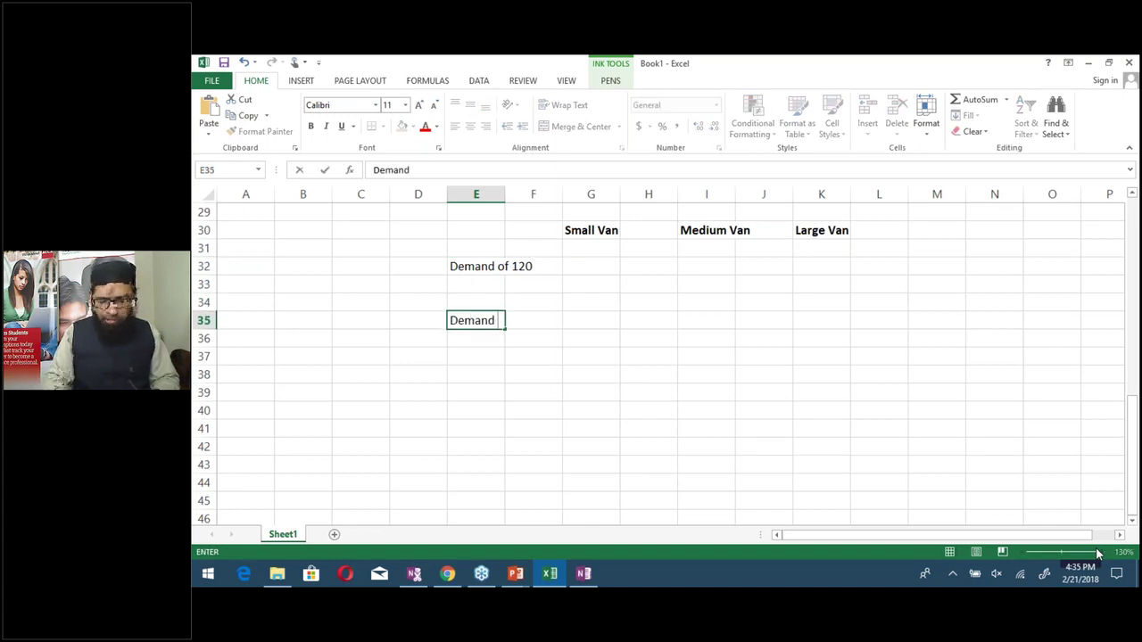
{"action": "type", "text": "190"}
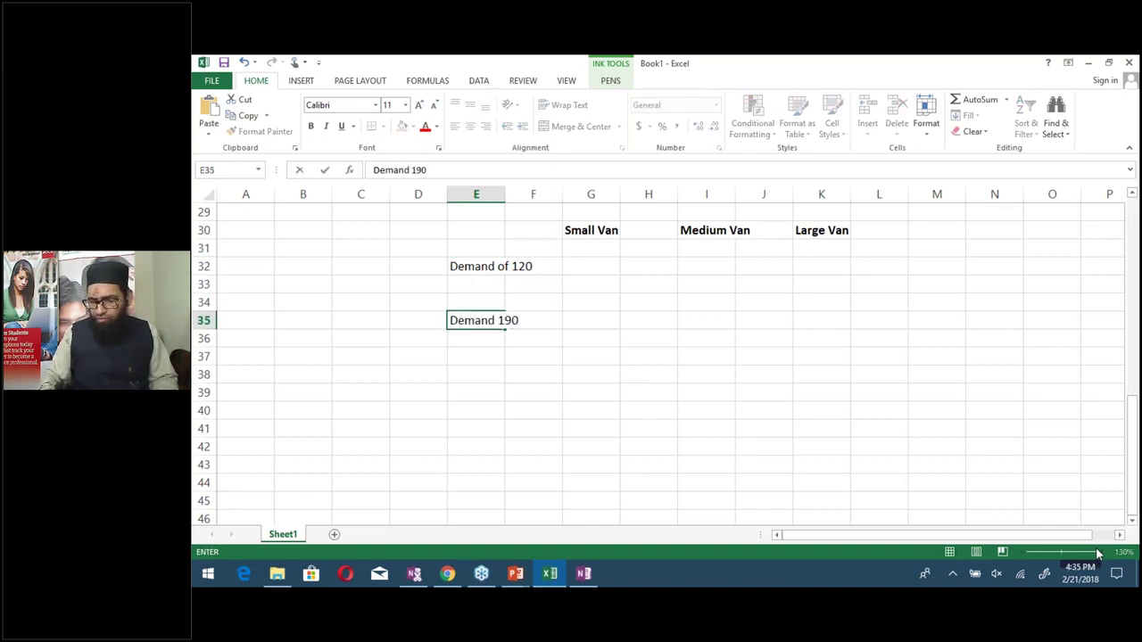
{"action": "key", "text": "Return"}
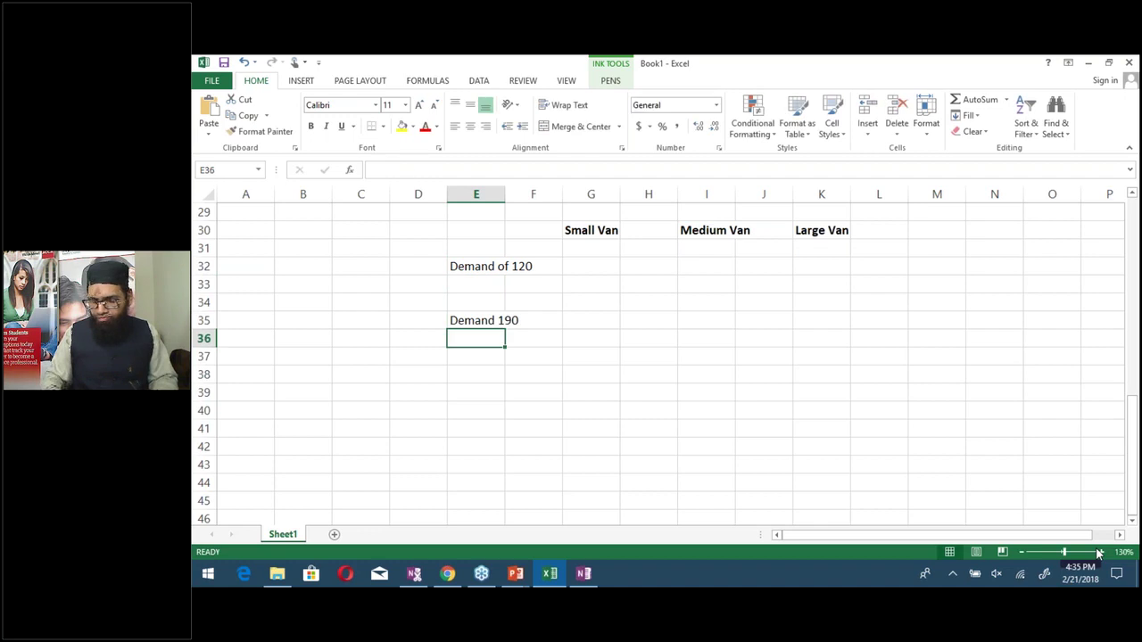
Make the demand labels in E32:E35 bold and fit column E's width to its contents
{"action": "key", "text": "Up"}
{"action": "key", "text": "shift+Up"}
{"action": "key", "text": "shift+Up"}
{"action": "key", "text": "shift+Up"}
{"action": "key", "text": "ctrl+b"}
{"action": "key", "text": "Right"}
{"action": "key", "text": "Right"}
{"action": "key", "text": "Up"}
{"action": "key", "text": "Up"}
{"action": "key", "text": "Up"}
{"action": "key", "text": "Left"}
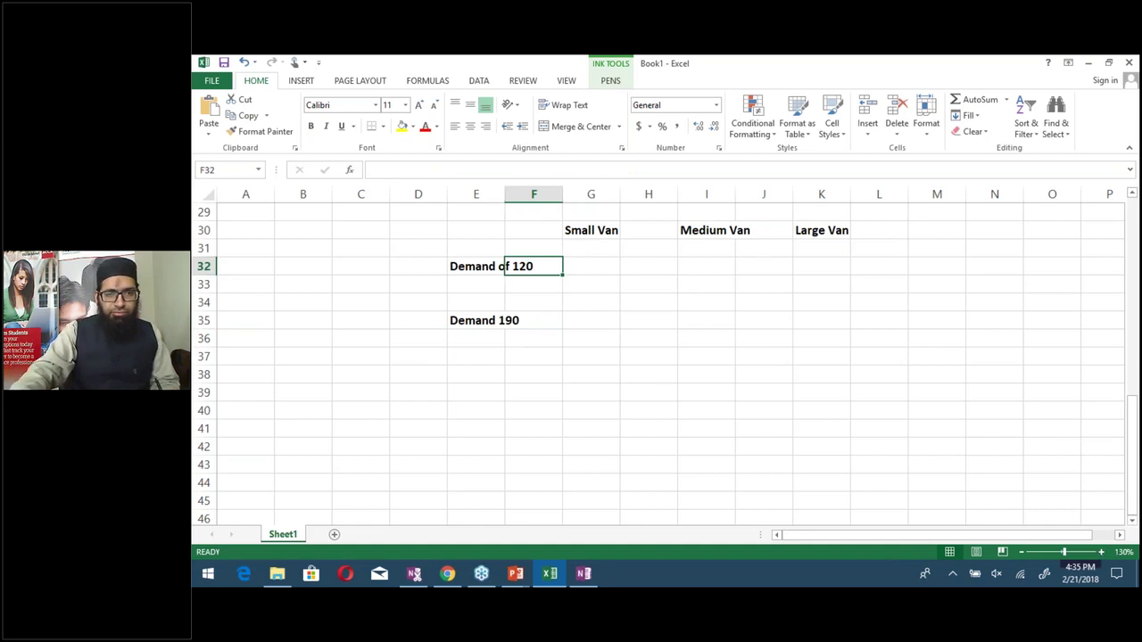
{"action": "double_click", "coordinate": [505, 194]}
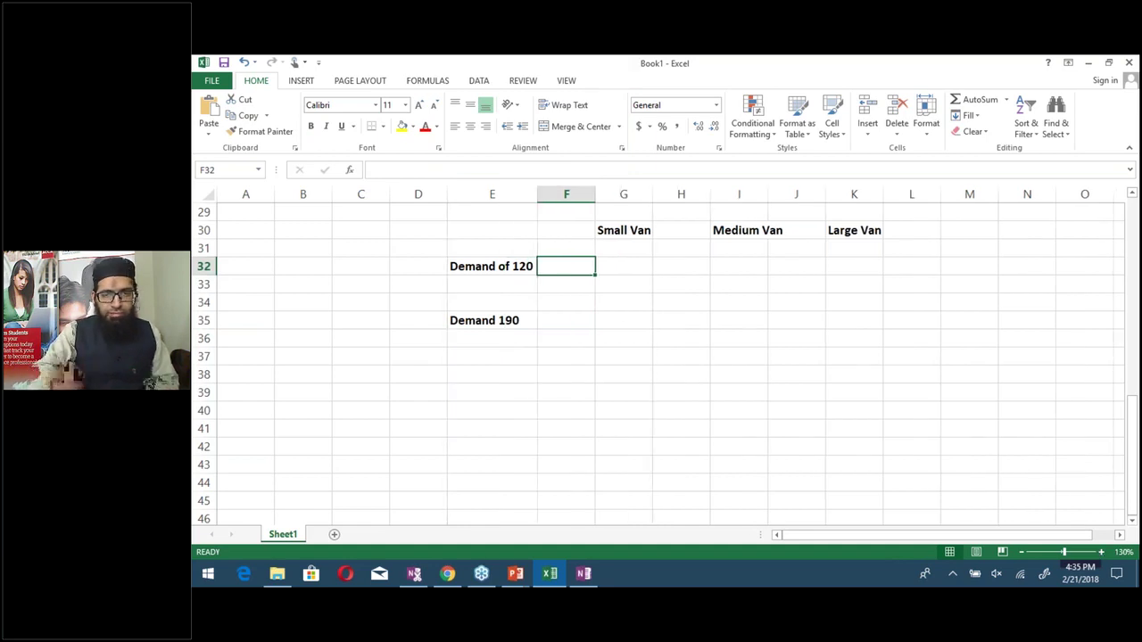
Check the demand probability on the "Example of Profit table" slide, return to the workbook and enter 0.6 in cell F35
{"action": "key", "text": "alt+Tab"}
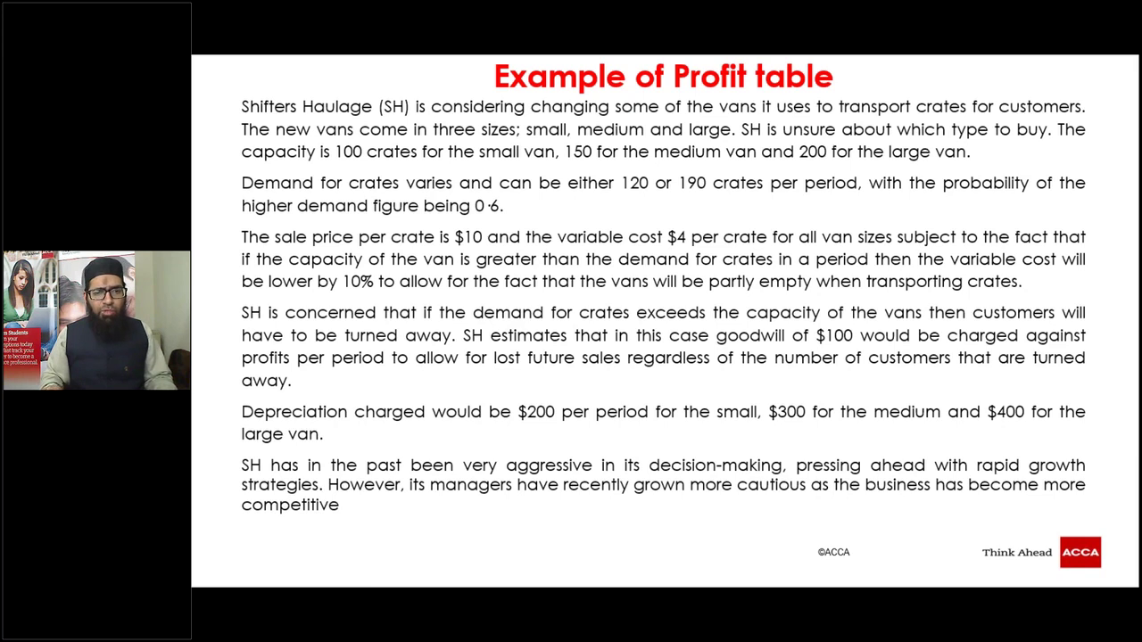
{"action": "key", "text": "alt+Tab"}
{"action": "type", "text": "0.6"}
{"action": "key", "text": "Return"}
Enter the column heading "Probability" in cell F31
{"action": "key", "text": "Up"}
{"action": "key", "text": "Up"}
{"action": "key", "text": "Up"}
{"action": "key", "text": "Up"}
{"action": "key", "text": "Up"}
{"action": "key", "text": "Up"}
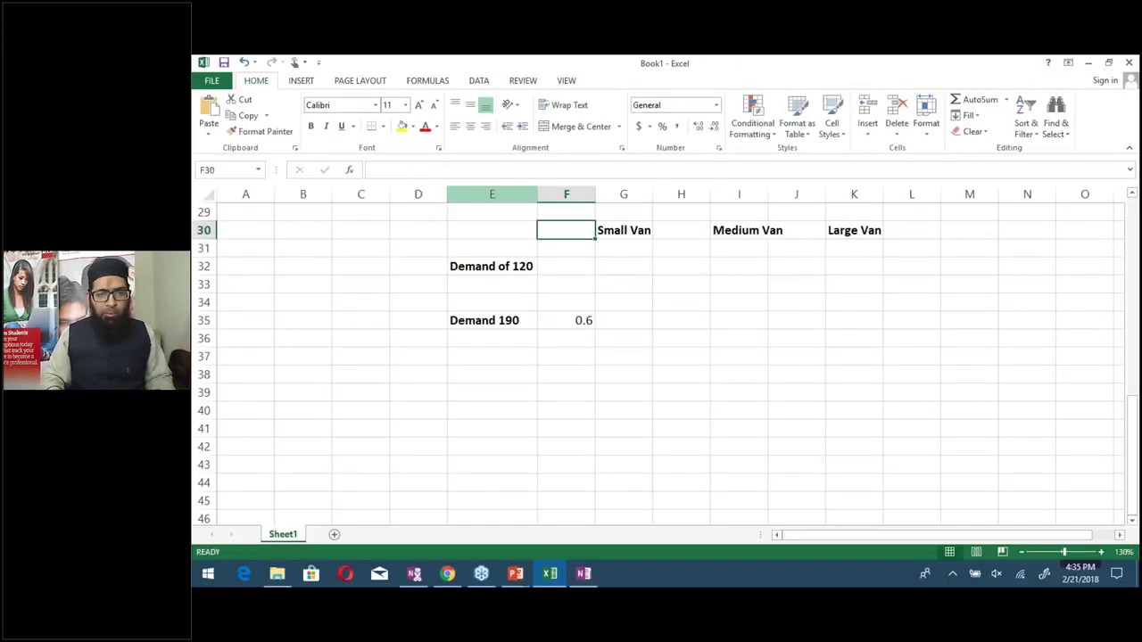
{"action": "key", "text": "Down"}
{"action": "type", "text": "P"}
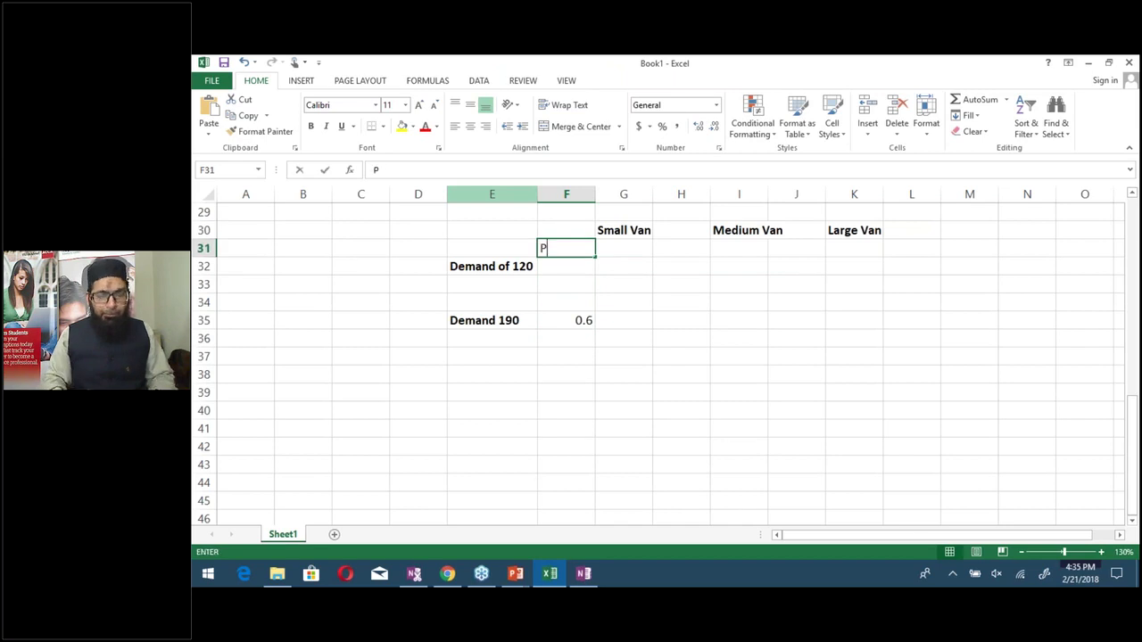
{"action": "type", "text": "robability"}
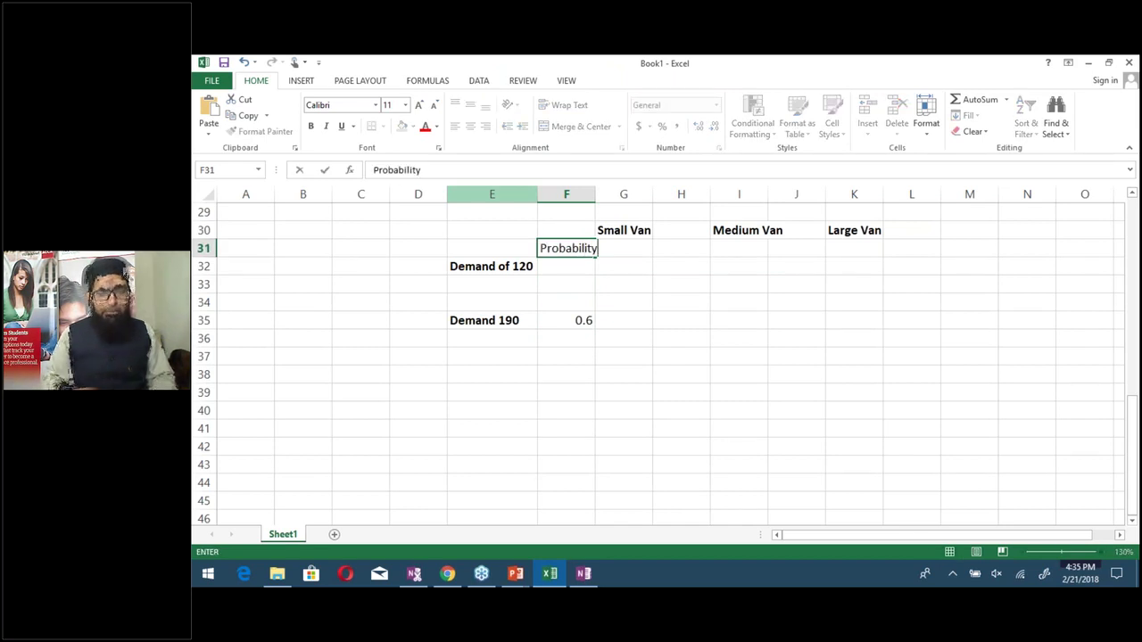
{"action": "key", "text": "Return"}
Enter 0.4 in cell F32 as the probability for the demand of 120
{"action": "key", "text": "Down"}
{"action": "key", "text": "Up"}
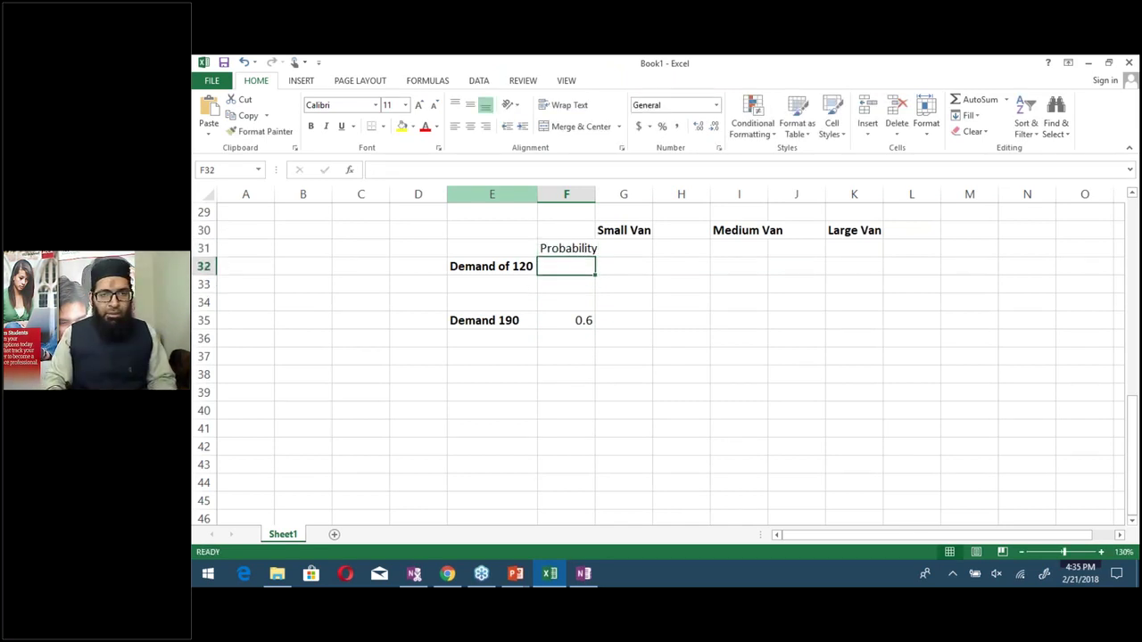
{"action": "key", "text": "Down"}
{"action": "key", "text": "Down"}
{"action": "key", "text": "Down"}
{"action": "key", "text": "Down"}
{"action": "key", "text": "Down"}
{"action": "key", "text": "Down"}
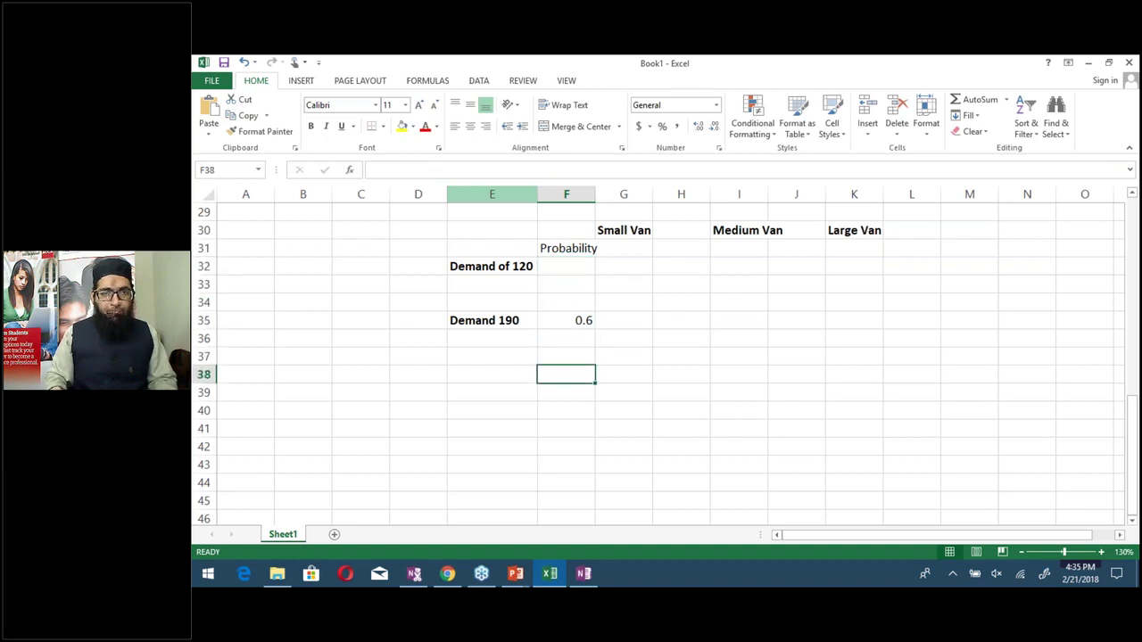
{"action": "key", "text": "Up"}
{"action": "key", "text": "Up"}
{"action": "key", "text": "Up"}
{"action": "key", "text": "Up"}
{"action": "key", "text": "Up"}
{"action": "key", "text": "Up"}
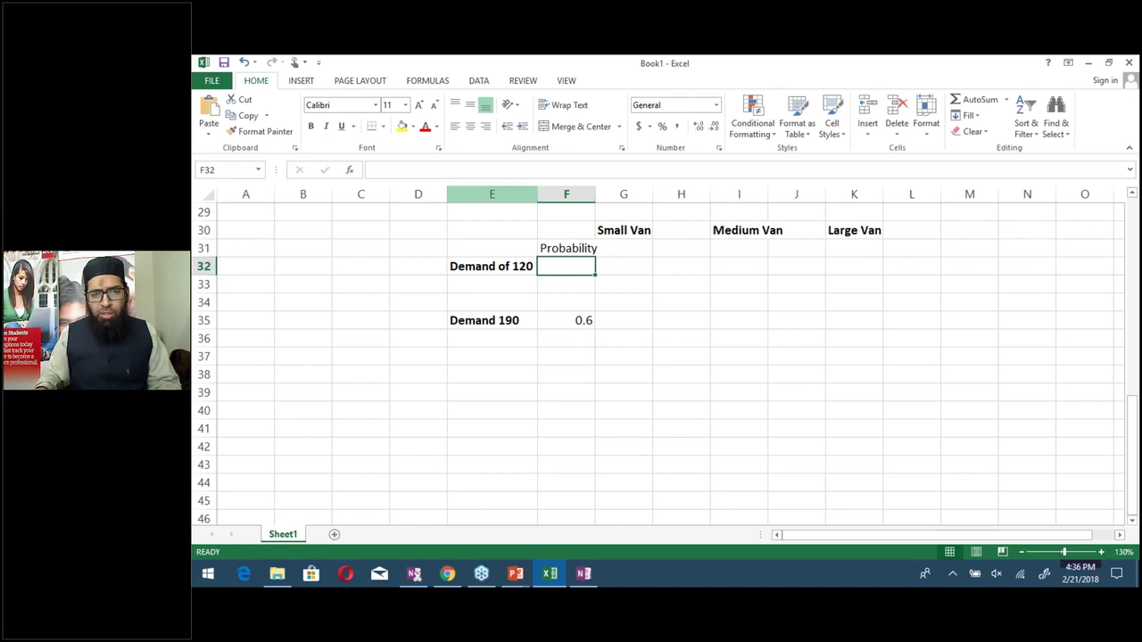
{"action": "type", "text": "0.4"}
{"action": "key", "text": "Return"}
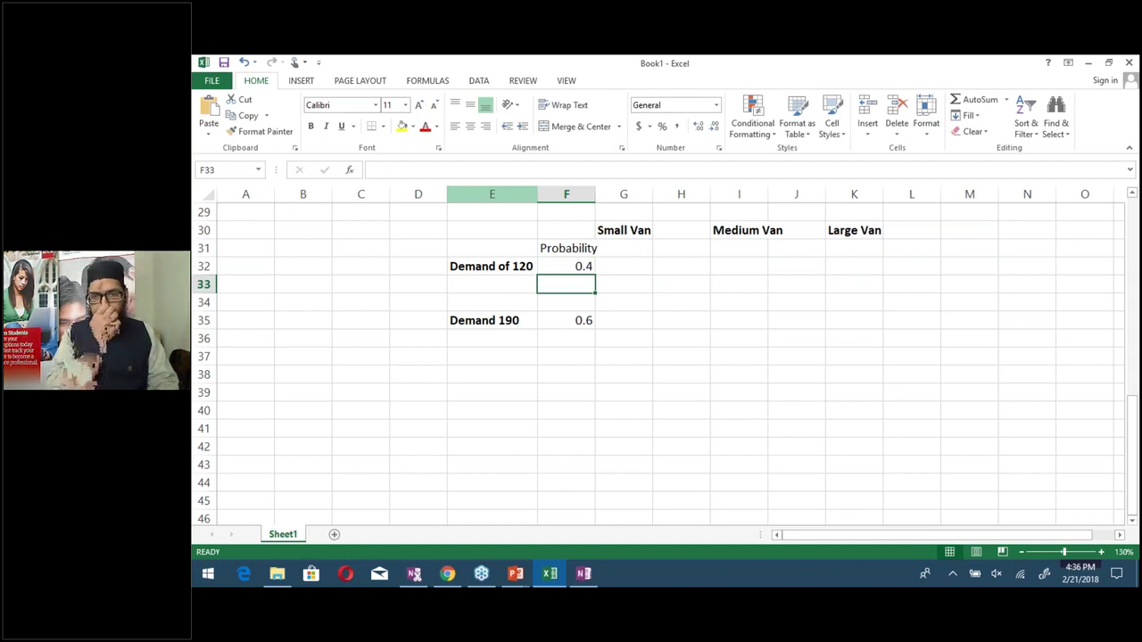
Enter the formula =3*2 in cell M30 to calculate the number of profit outcomes
{"action": "key", "text": "Up"}
{"action": "key", "text": "Up"}
{"action": "key", "text": "Up"}
{"action": "key", "text": "Right"}
{"action": "key", "text": "Right"}
{"action": "key", "text": "Right"}
{"action": "key", "text": "Right"}
{"action": "key", "text": "Right"}
{"action": "key", "text": "Right"}
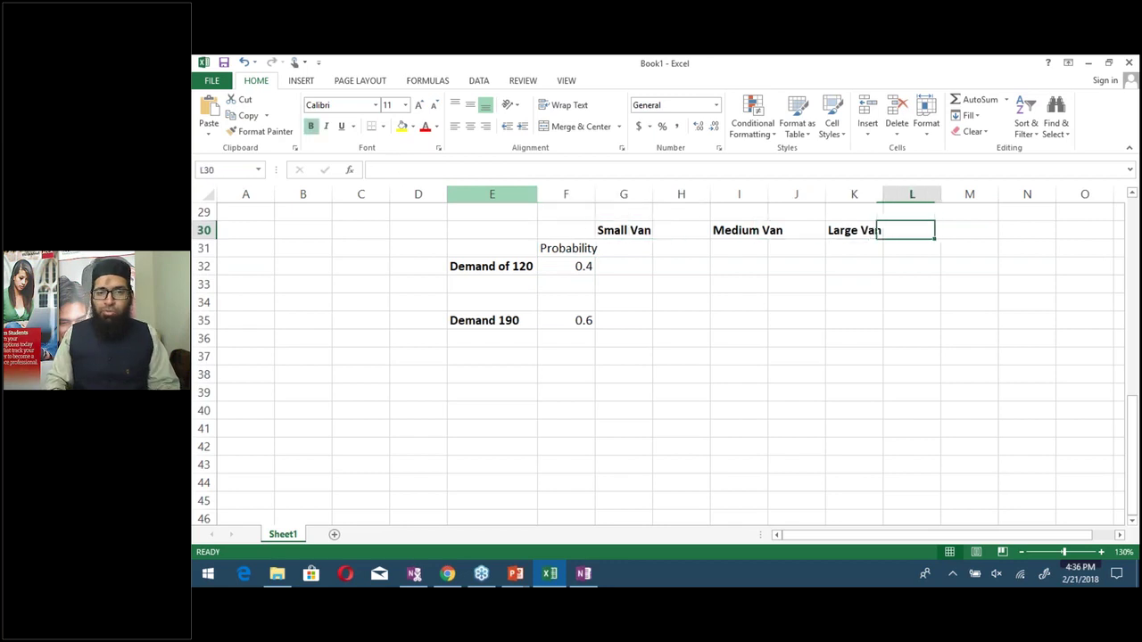
{"action": "key", "text": "Right"}
{"action": "type", "text": "=3"}
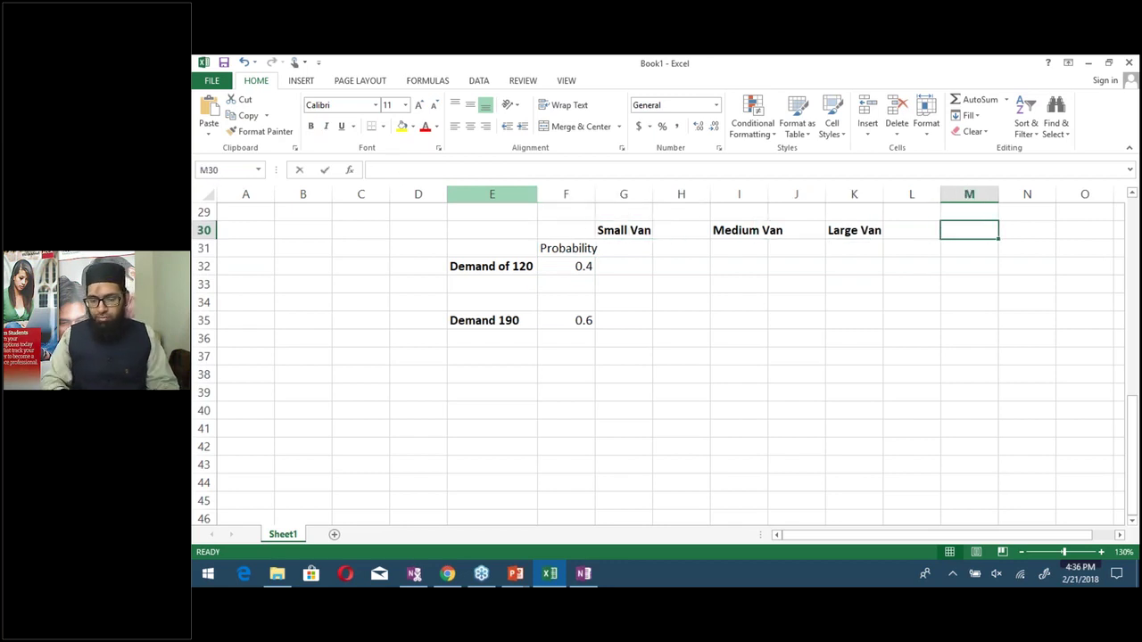
{"action": "type", "text": "*2"}
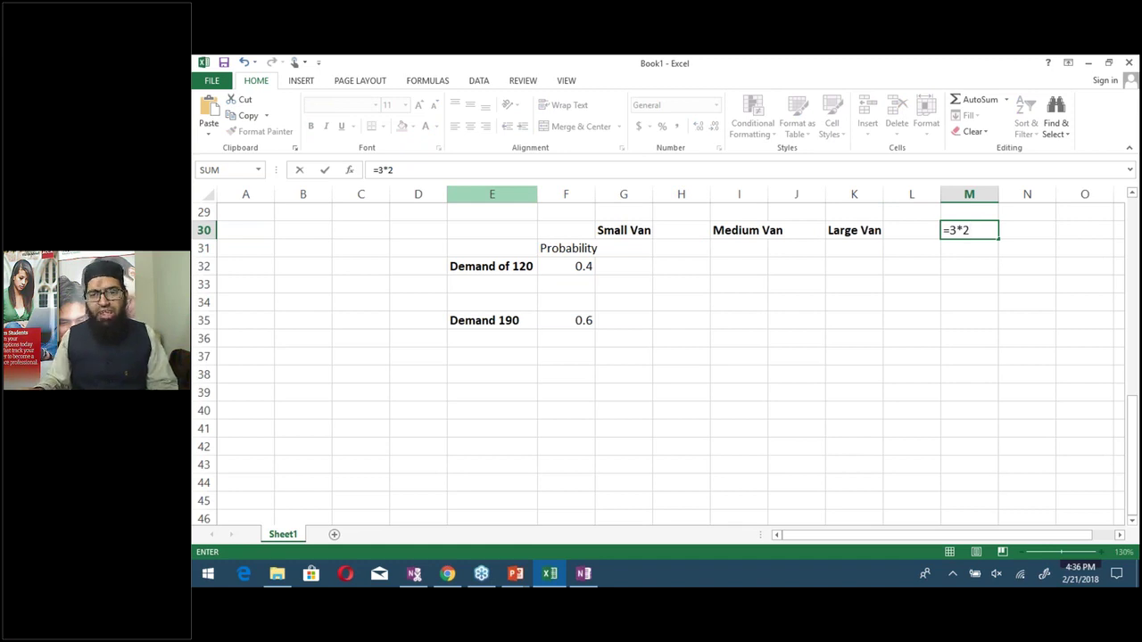
{"action": "key", "text": "Return"}
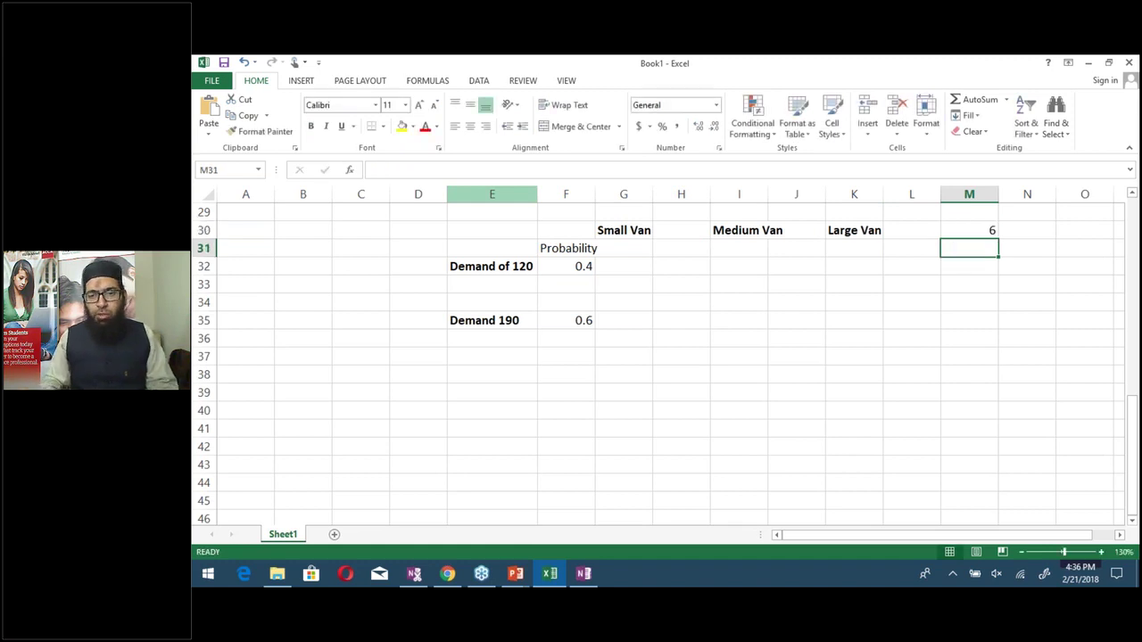
{"action": "left_click", "coordinate": [968, 230]}
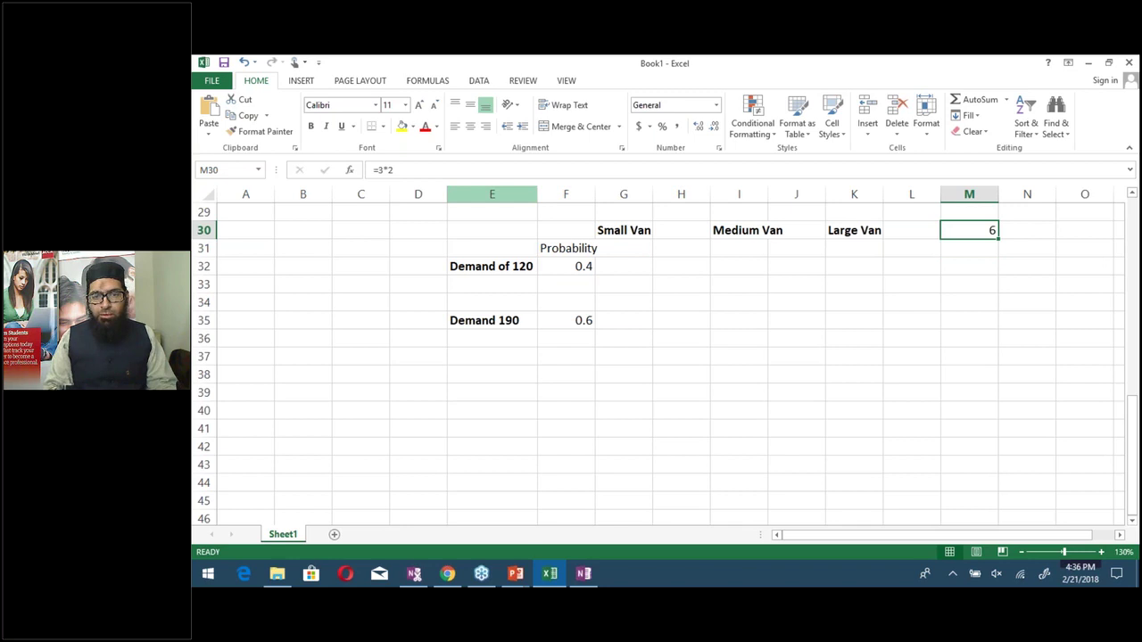
Draw red ink arrows from the Small Van heading and the 0.4 probability to cell G32, box that cell, and stop inking
{"action": "key", "text": "Down"}
{"action": "key", "text": "Down"}
{"action": "key", "text": "Down"}
{"action": "key", "text": "Left"}
{"action": "key", "text": "Left"}
{"action": "key", "text": "Left"}
{"action": "key", "text": "Left"}
{"action": "key", "text": "Left"}
{"action": "key", "text": "Left"}
{"action": "key", "text": "Up"}
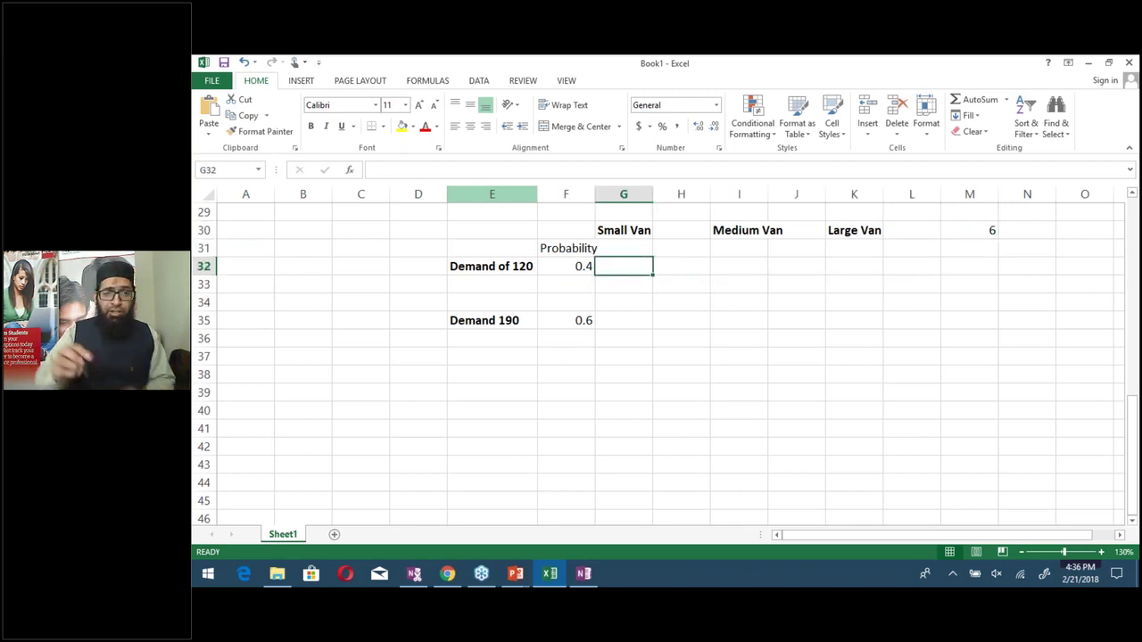
{"action": "left_click", "coordinate": [610, 82]}
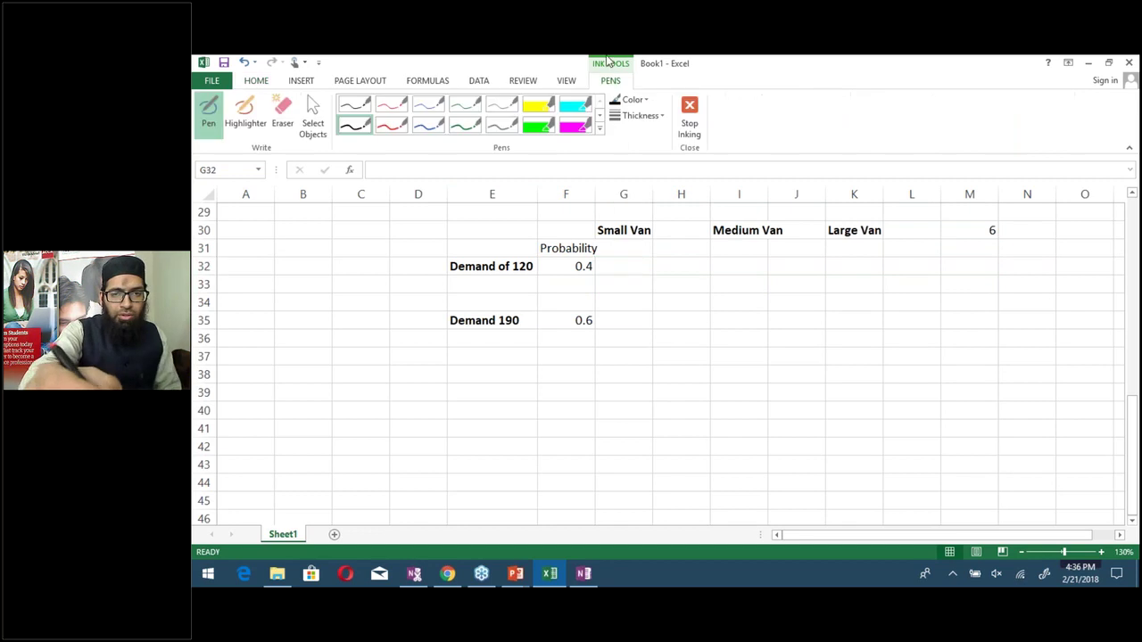
{"action": "left_click", "coordinate": [390, 126]}
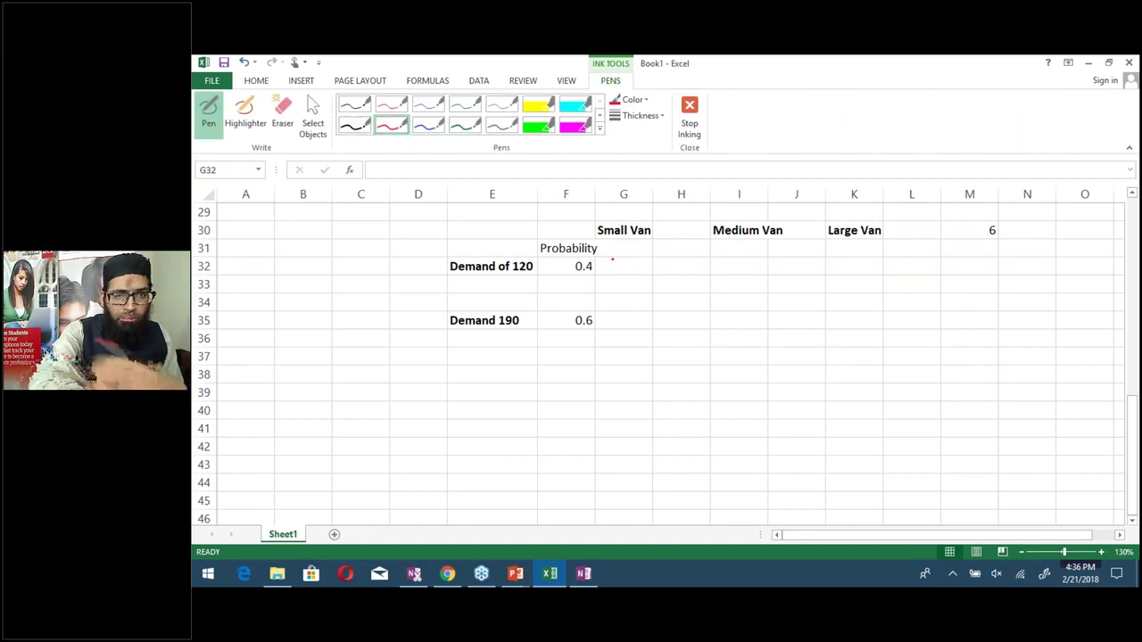
{"action": "mouse_move", "coordinate": [627, 236]}
{"action": "left_mouse_down"}
{"action": "mouse_move", "coordinate": [627, 254]}
{"action": "mouse_move", "coordinate": [633, 246]}
{"action": "left_mouse_up"}
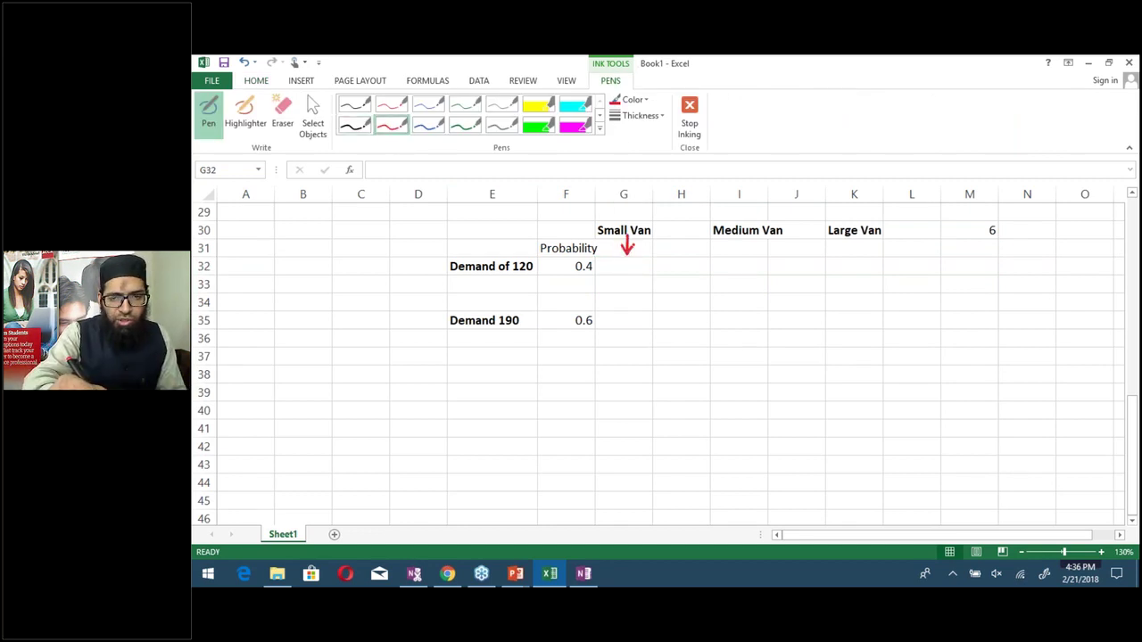
{"action": "mouse_move", "coordinate": [576, 279]}
{"action": "left_mouse_down"}
{"action": "mouse_move", "coordinate": [601, 278]}
{"action": "mouse_move", "coordinate": [596, 287]}
{"action": "left_mouse_up"}
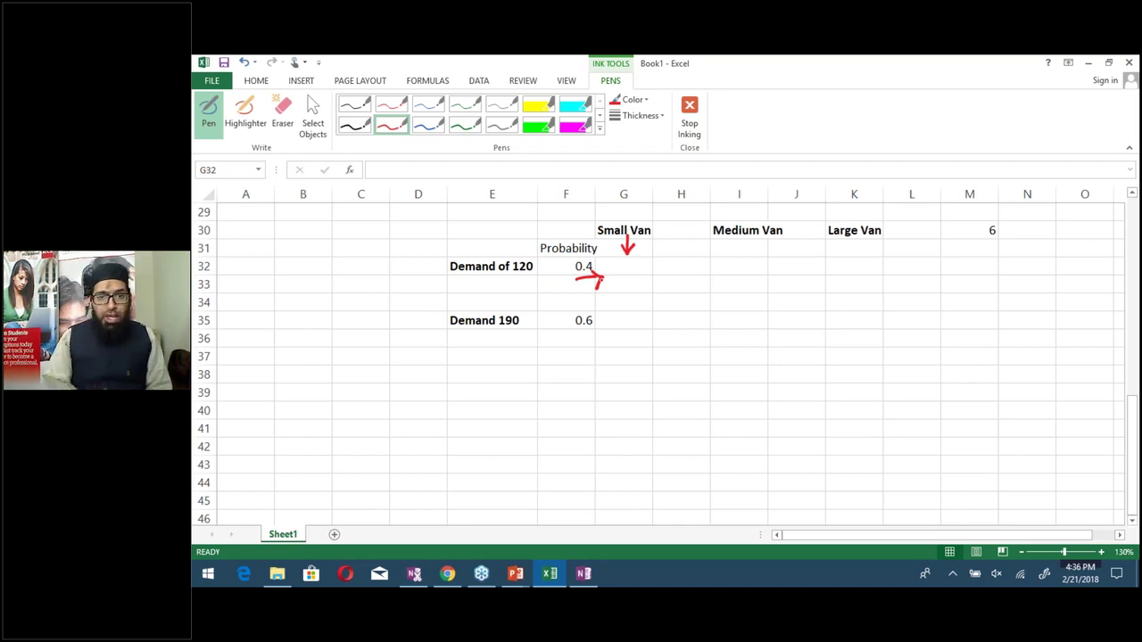
{"action": "mouse_move", "coordinate": [595, 259]}
{"action": "left_mouse_down"}
{"action": "mouse_move", "coordinate": [595, 285]}
{"action": "mouse_move", "coordinate": [653, 279]}
{"action": "mouse_move", "coordinate": [653, 251]}
{"action": "mouse_move", "coordinate": [596, 259]}
{"action": "left_mouse_up"}
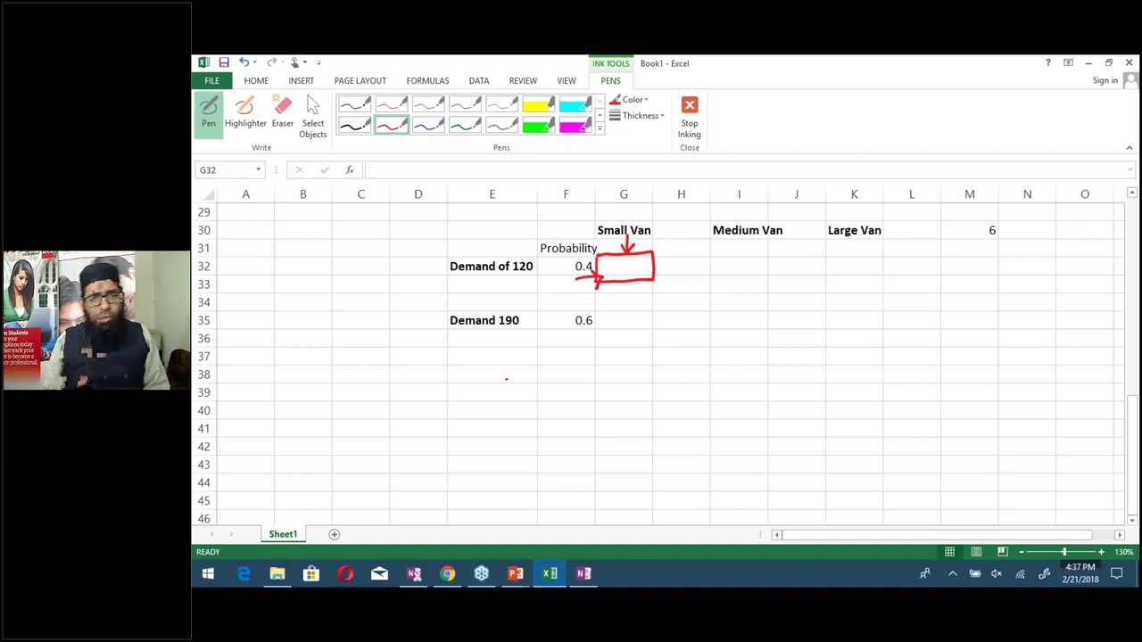
{"action": "key", "text": "Escape"}
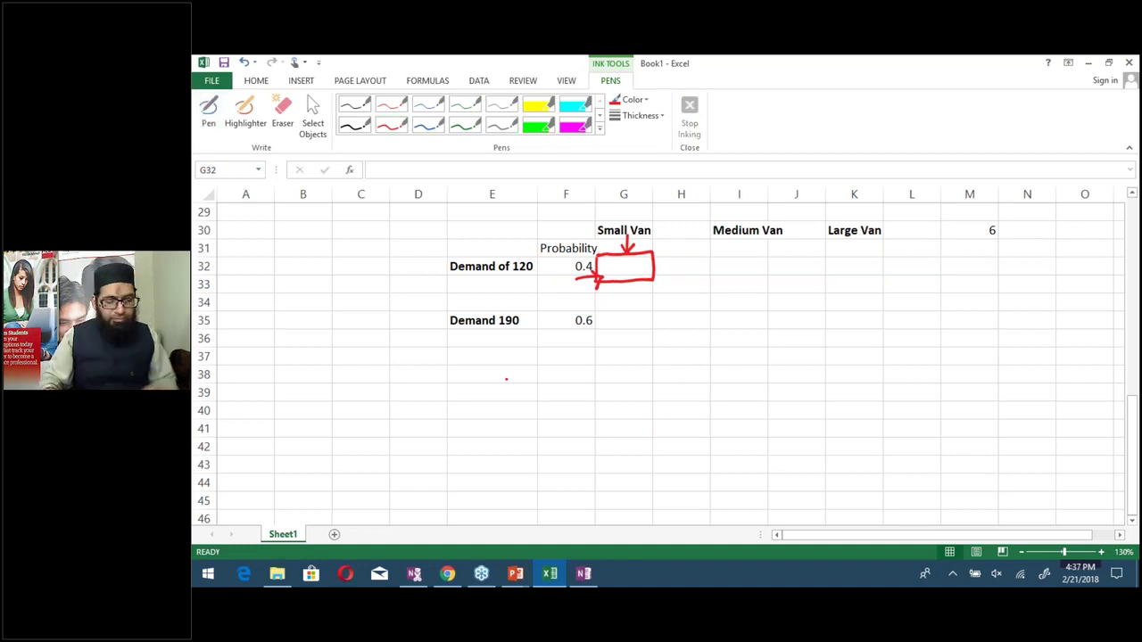
{"action": "left_click", "coordinate": [828, 403]}
{"action": "key", "text": "Left"}
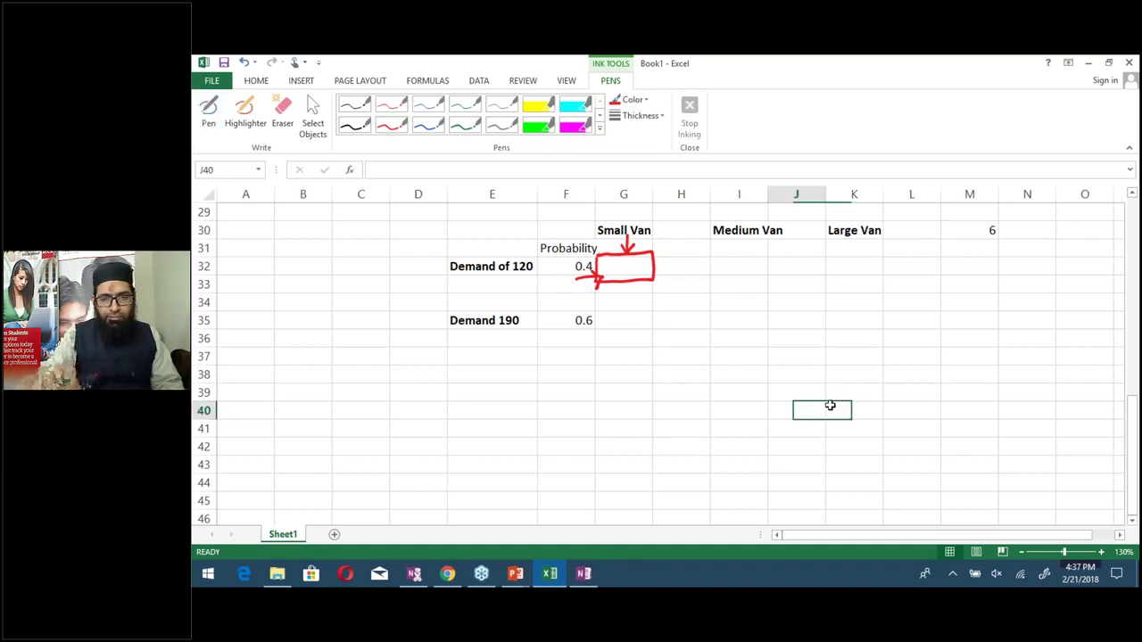
Enter the bold heading "Small Van-Demand 120" in cell E39
{"action": "key", "text": "Left"}
{"action": "key", "text": "Left"}
{"action": "key", "text": "Left"}
{"action": "key", "text": "Left"}
{"action": "key", "text": "Left"}
{"action": "key", "text": "Up"}
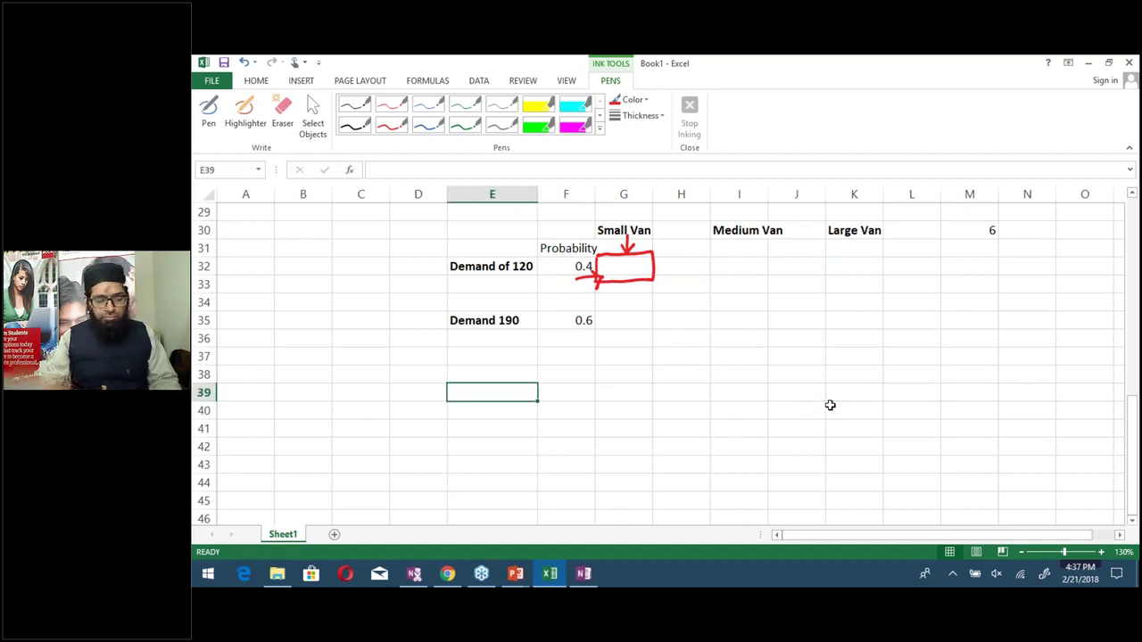
{"action": "type", "text": "Small Van"}
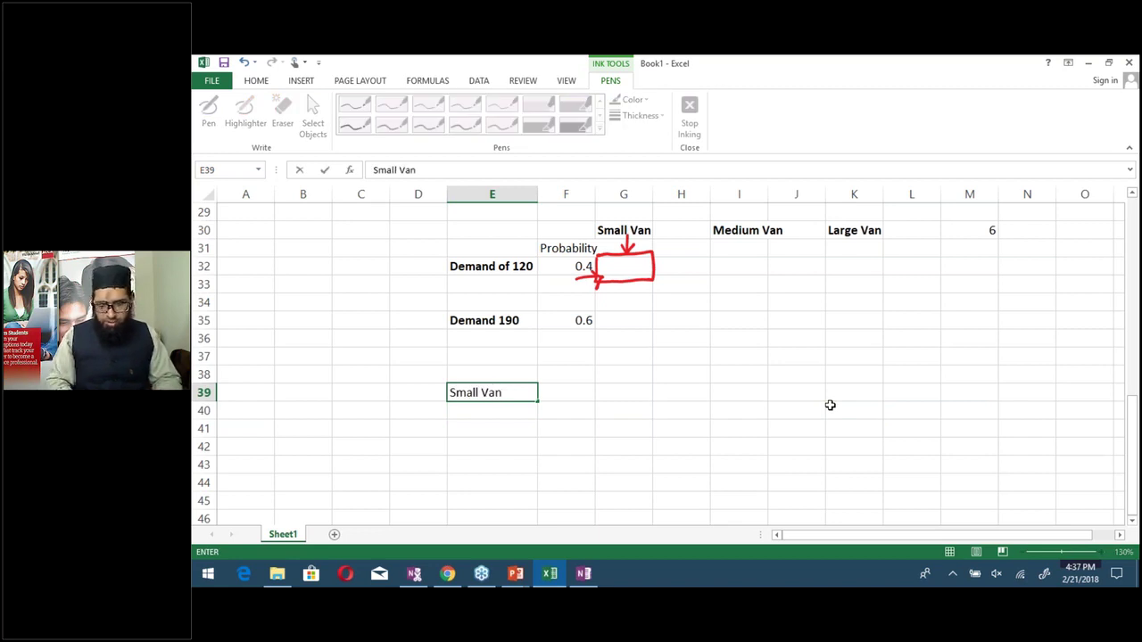
{"action": "type", "text": "-De"}
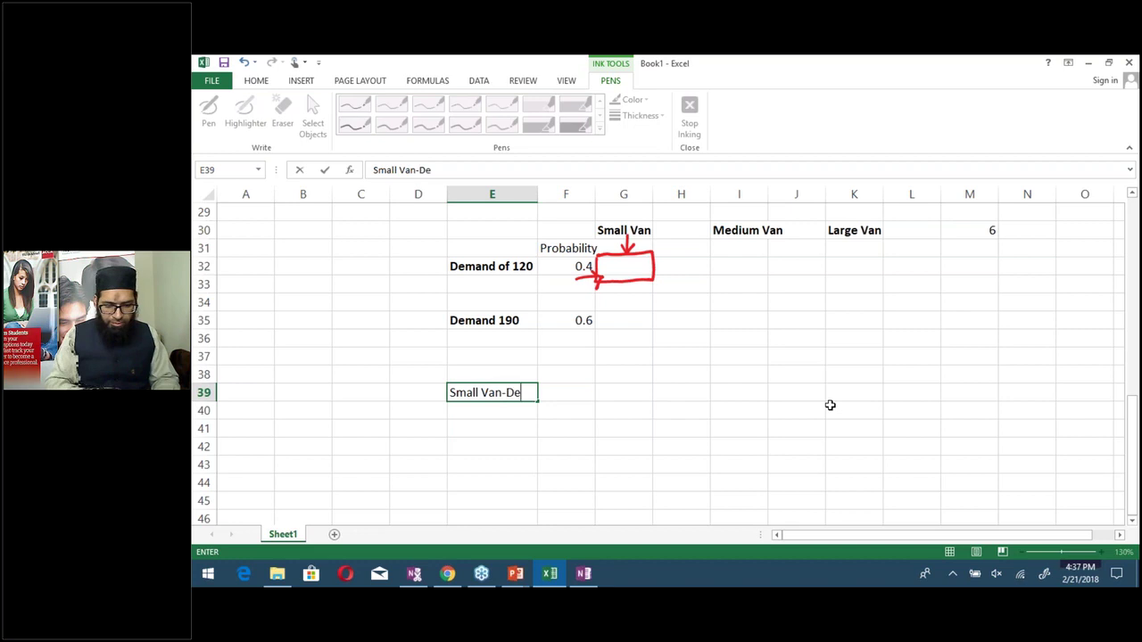
{"action": "type", "text": "mand 120"}
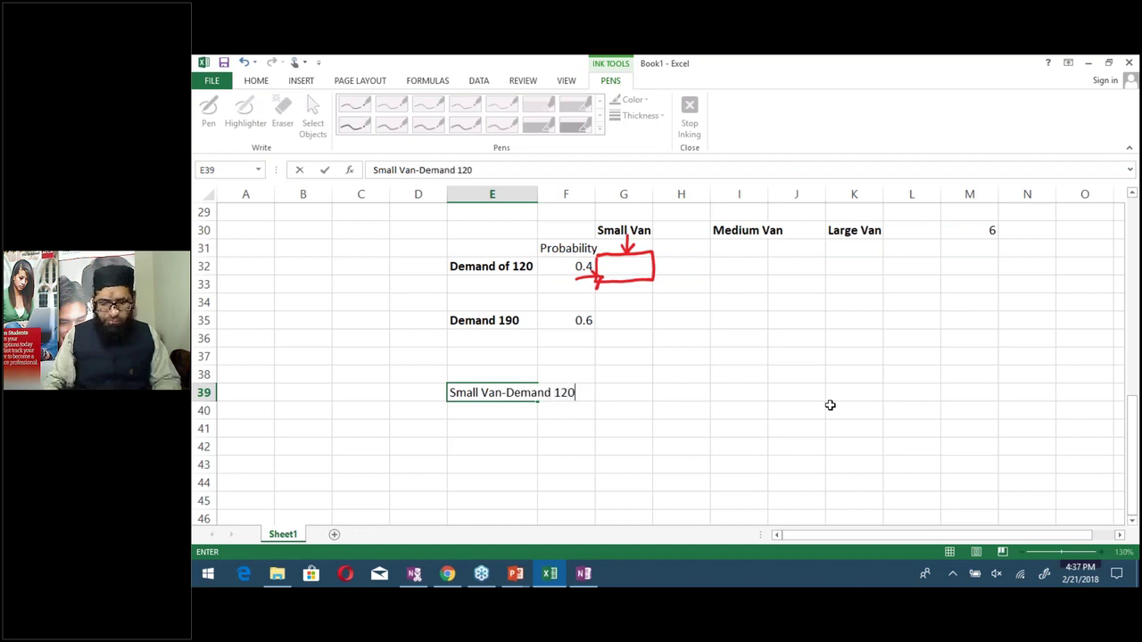
{"action": "key", "text": "Return"}
{"action": "key", "text": "Up"}
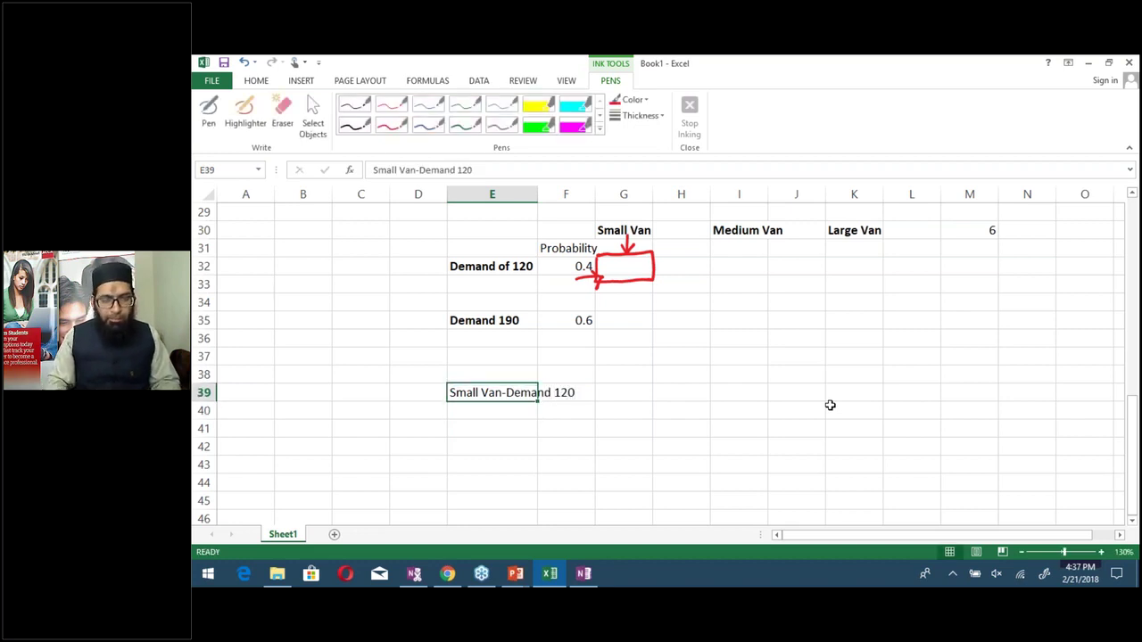
{"action": "key", "text": "ctrl+b"}
Enter "$" in cell G40 as the heading of the amounts column
{"action": "key", "text": "Down"}
{"action": "key", "text": "Right"}
{"action": "key", "text": "Right"}
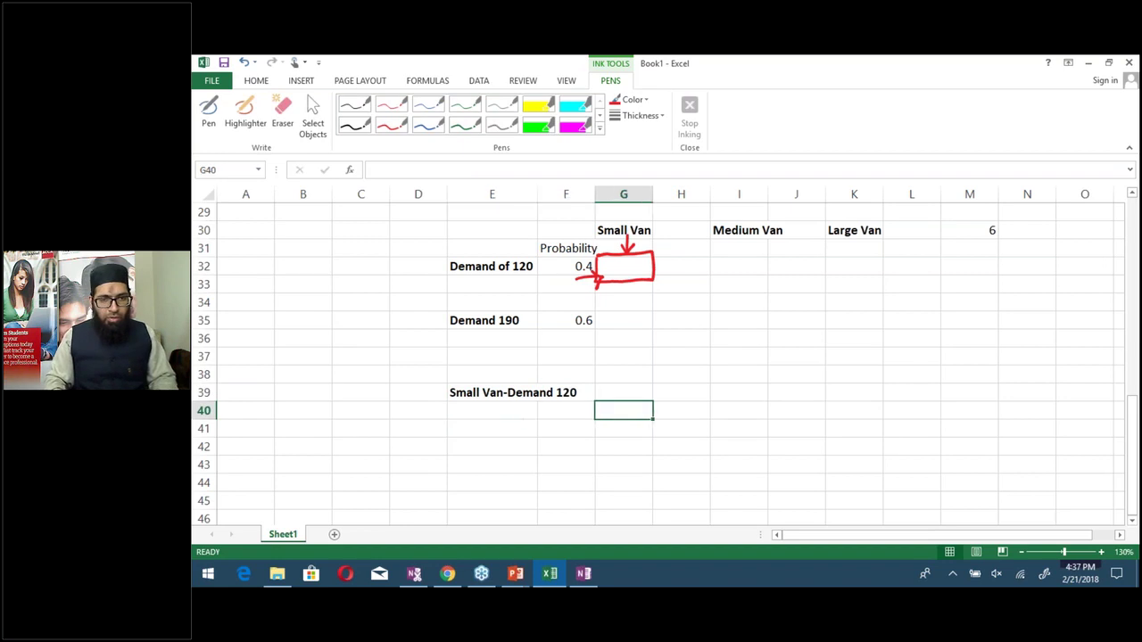
{"action": "type", "text": "$"}
{"action": "key", "text": "Return"}
Enter the row labels "Sales", "Variable cost", "Goodwill" and "Dep cost" in cells E41 to E44
{"action": "key", "text": "Left"}
{"action": "key", "text": "Left"}
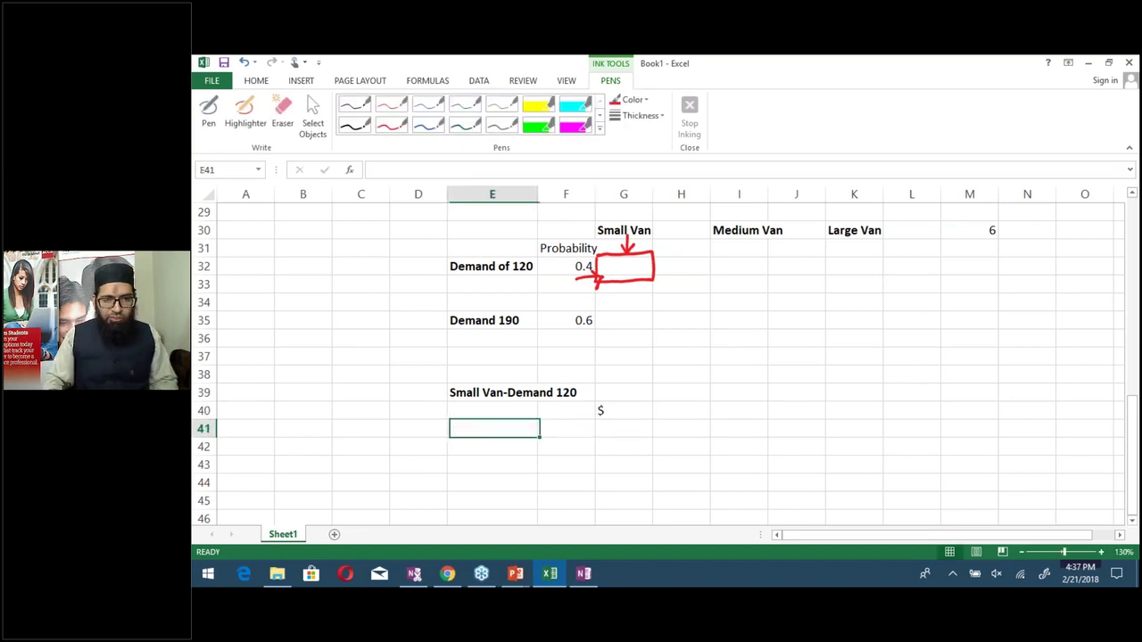
{"action": "type", "text": "Sales"}
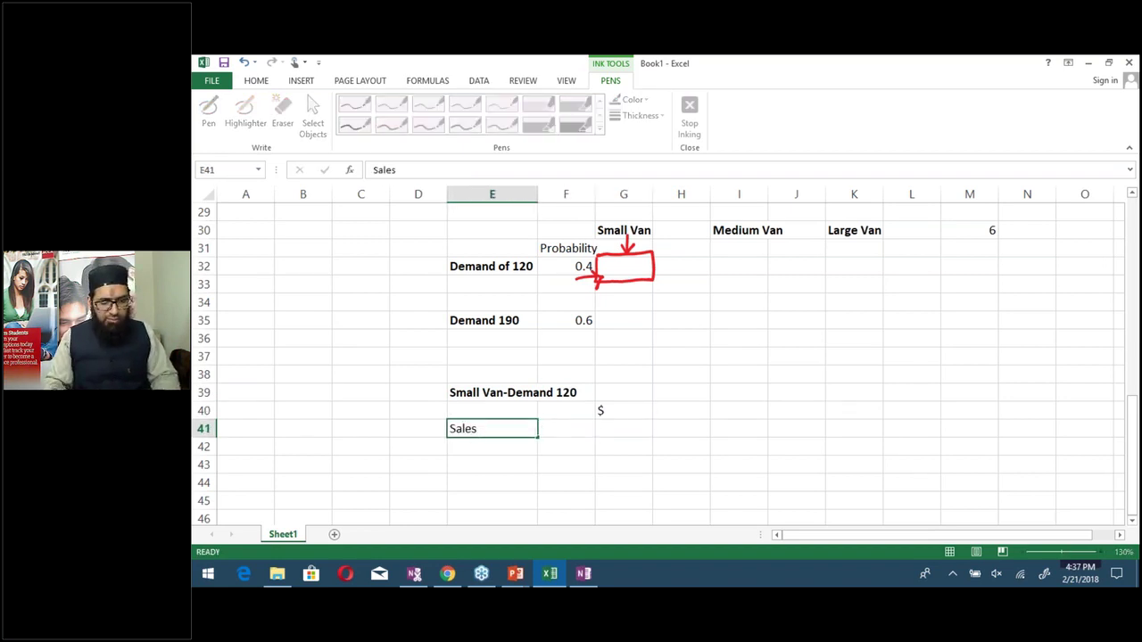
{"action": "key", "text": "Return"}
{"action": "type", "text": "Varia"}
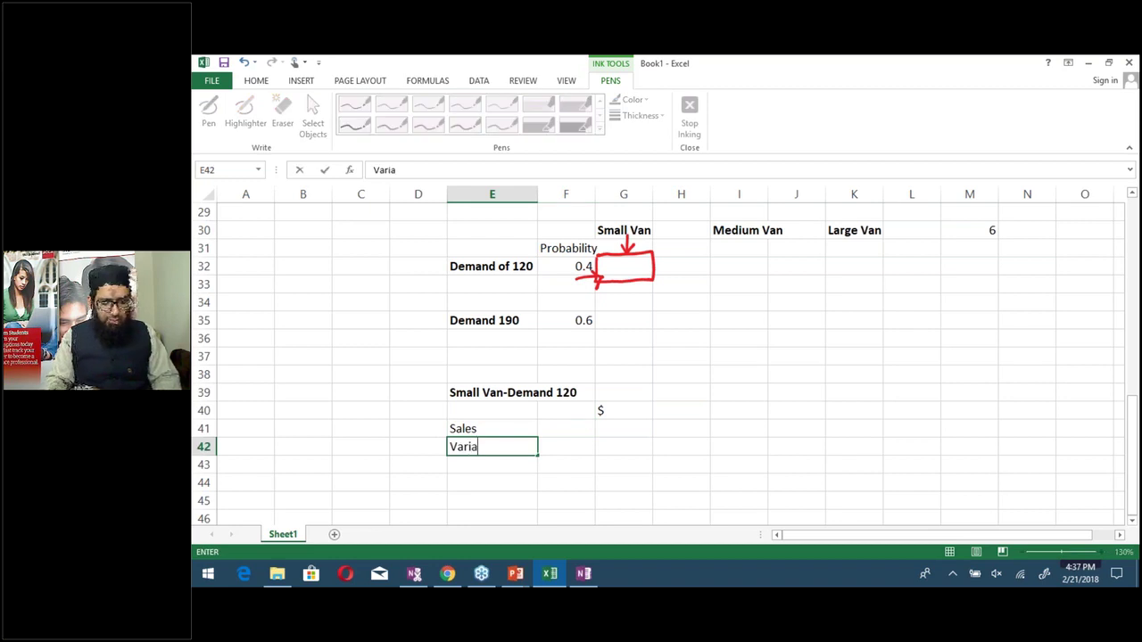
{"action": "type", "text": "ble cost"}
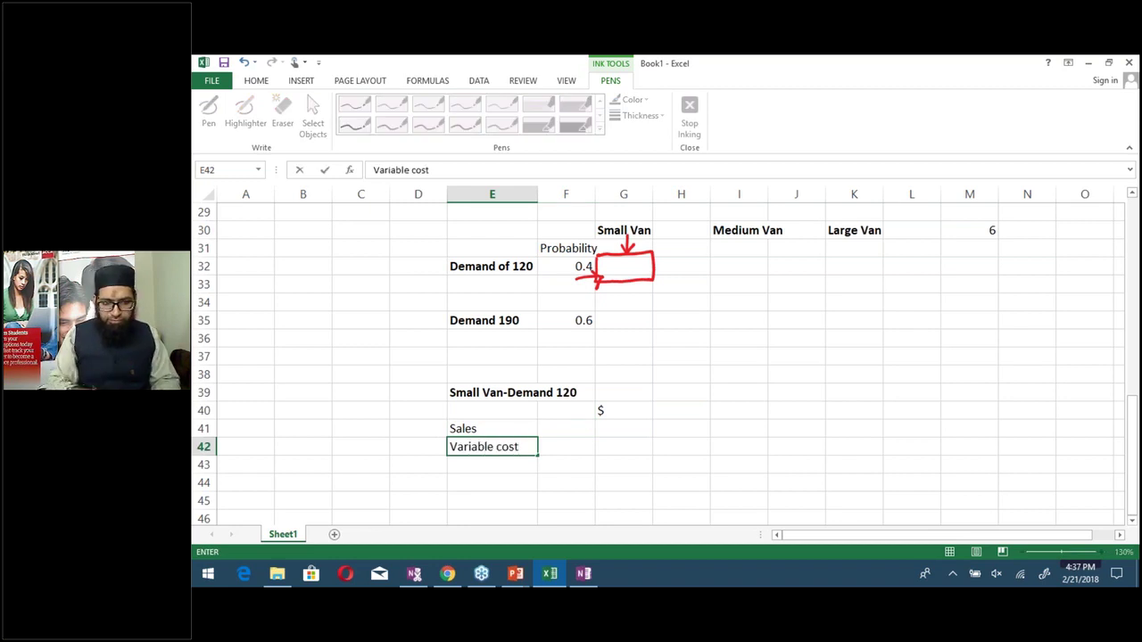
{"action": "key", "text": "Return"}
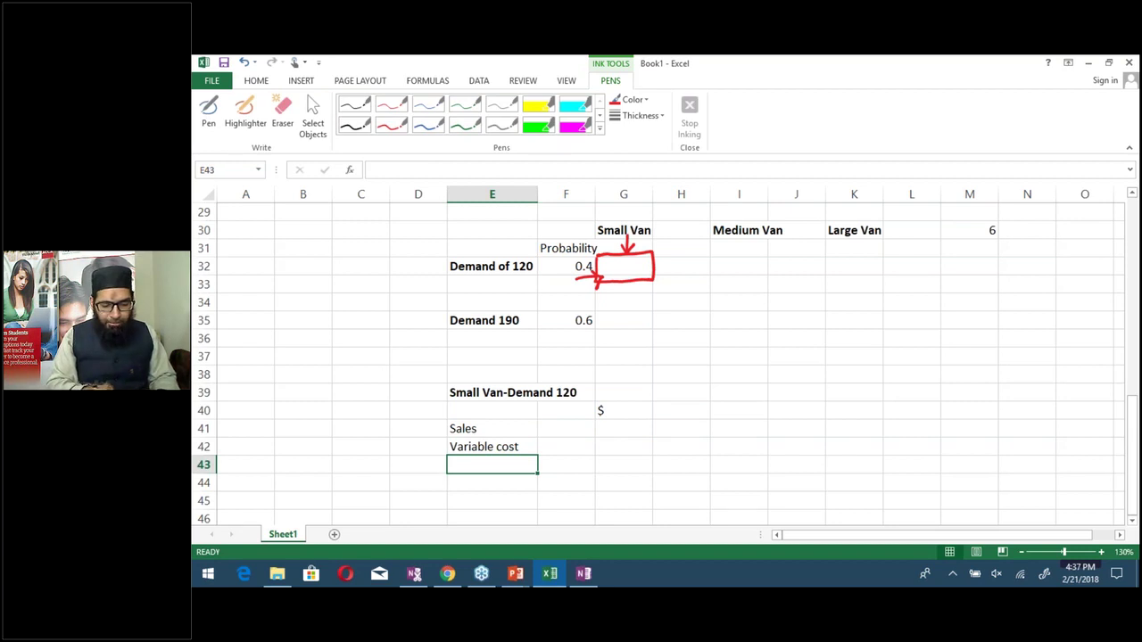
{"action": "type", "text": "Goodwill"}
{"action": "key", "text": "Return"}
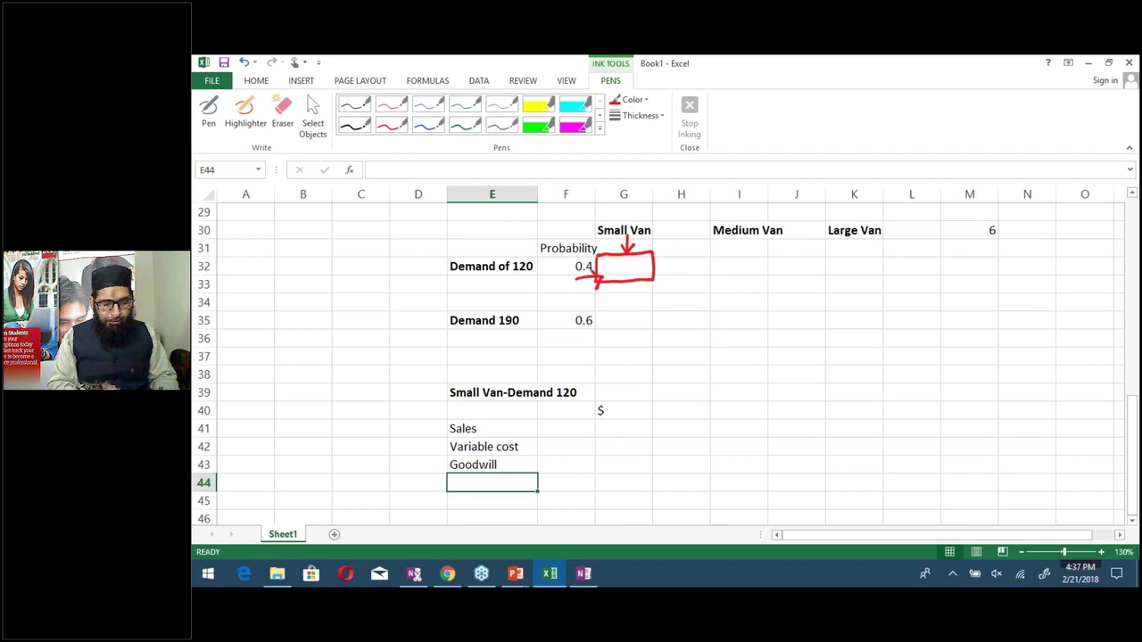
{"action": "type", "text": "Dep"}
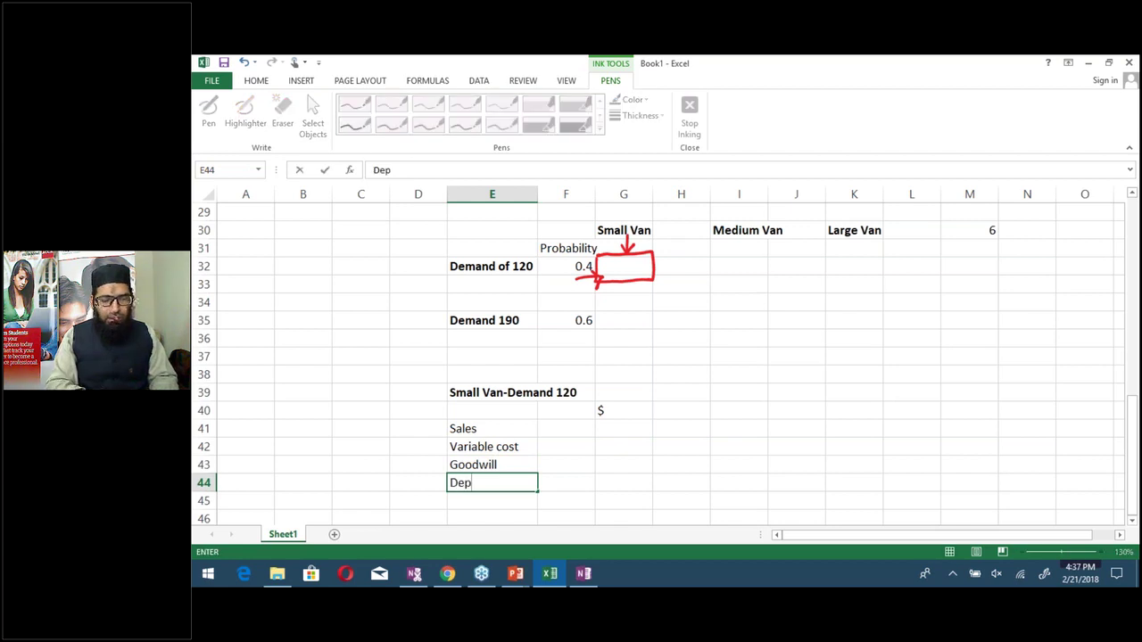
{"action": "type", "text": " cost"}
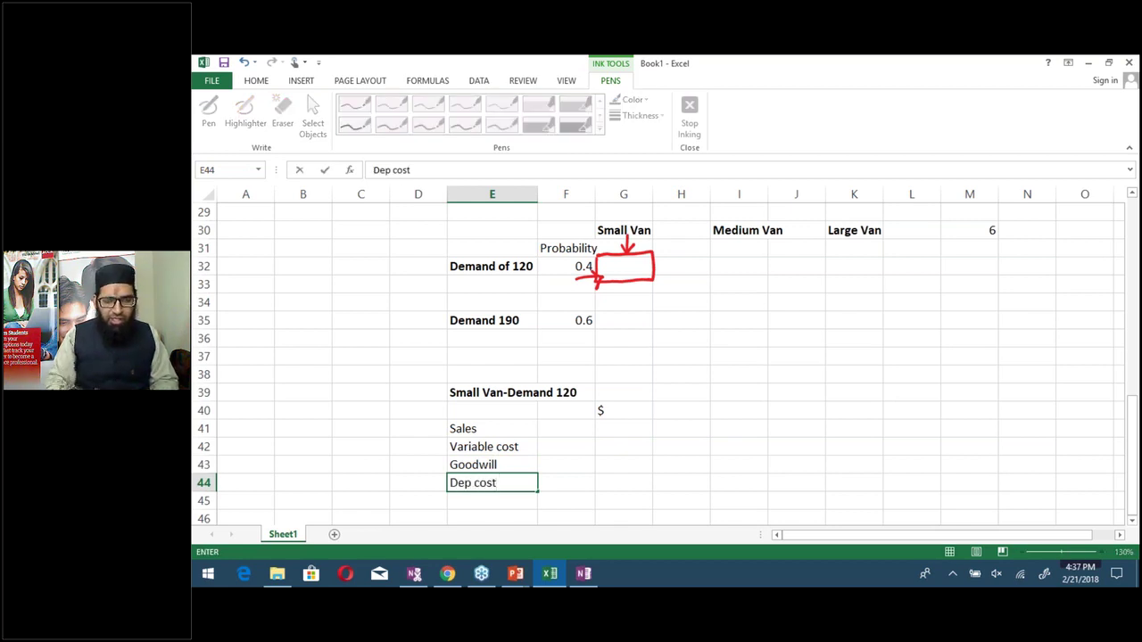
{"action": "key", "text": "Up"}
Write the sales formula =100*10 in cell G41
{"action": "key", "text": "Up"}
{"action": "key", "text": "Up"}
{"action": "key", "text": "Up"}
{"action": "key", "text": "Down"}
{"action": "key", "text": "Right"}
{"action": "key", "text": "Right"}
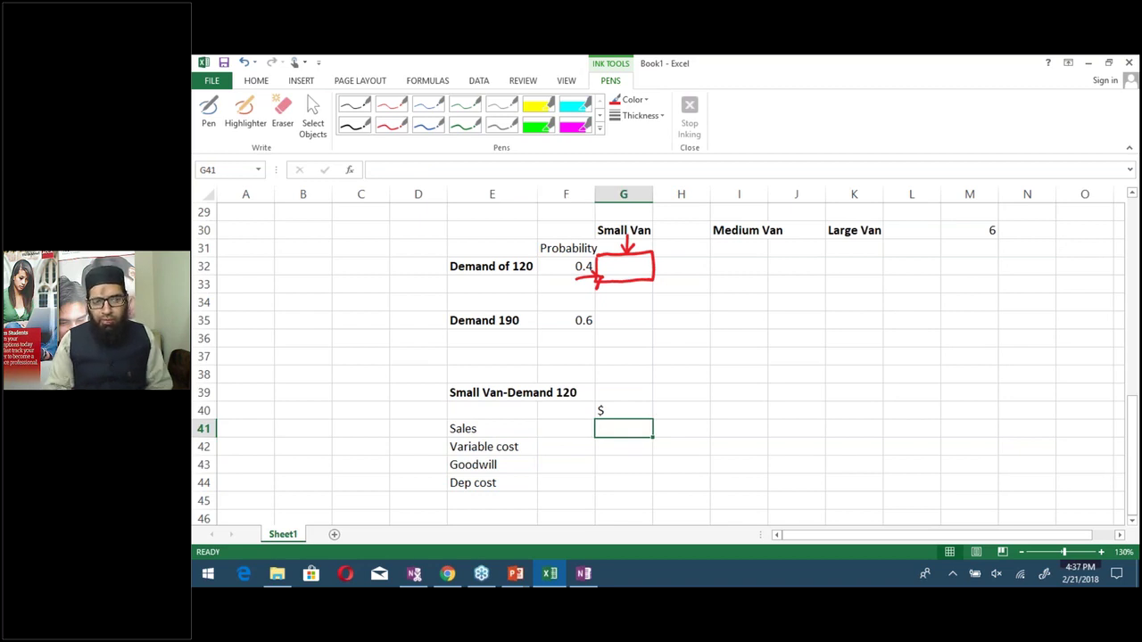
{"action": "type", "text": "="}
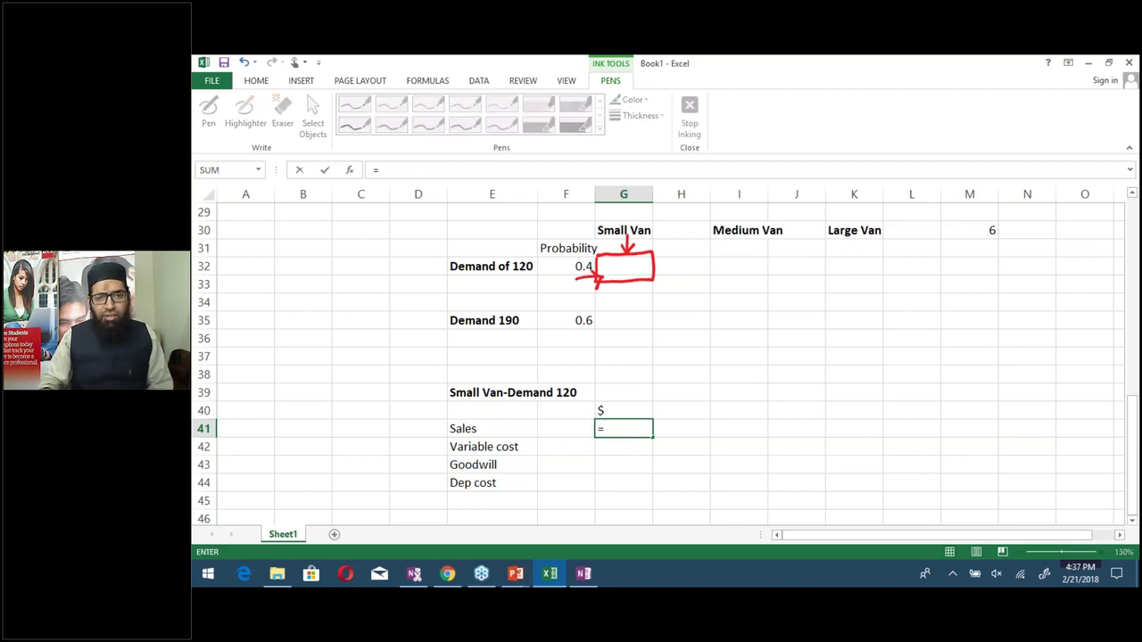
{"action": "type", "text": "100*10"}
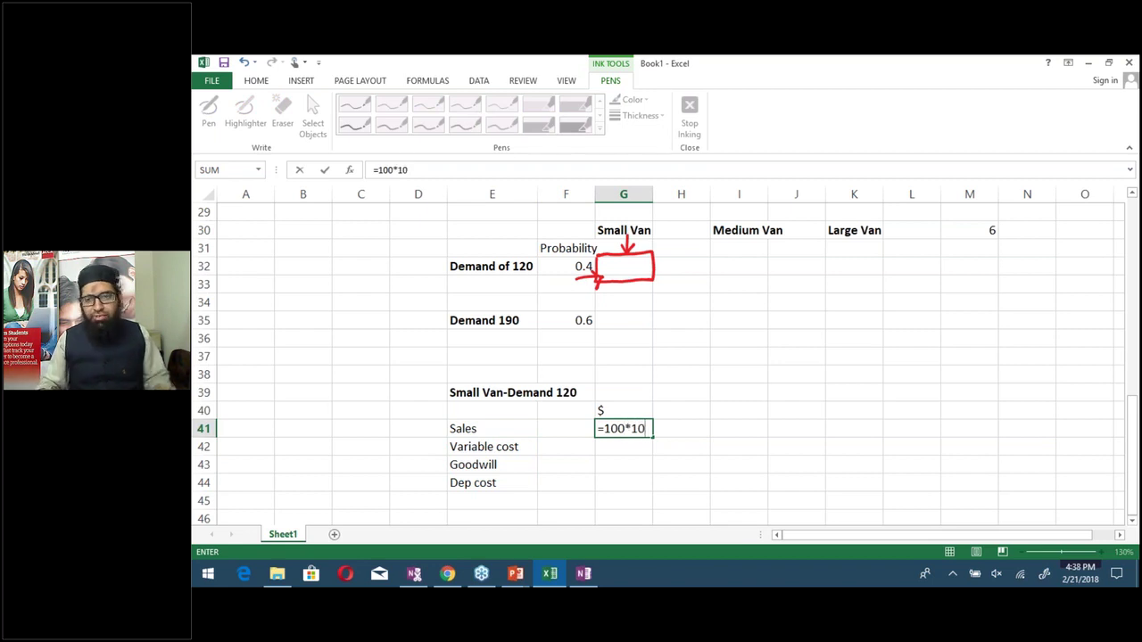
Switch to the slide show, underline the $10 sale price and $4 variable cost in red, and return to Excel to confirm the sales formula
{"action": "key", "text": "alt+Tab"}
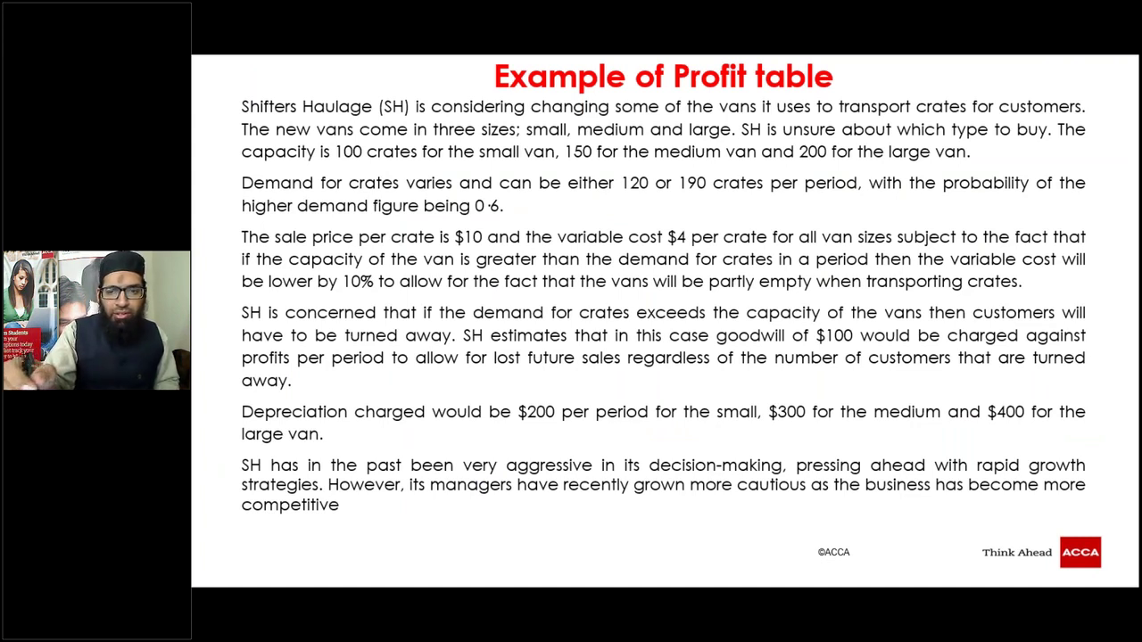
{"action": "left_click_drag", "start_coordinate": [460, 253], "coordinate": [494, 239]}
{"action": "left_click_drag", "start_coordinate": [659, 254], "coordinate": [689, 250]}
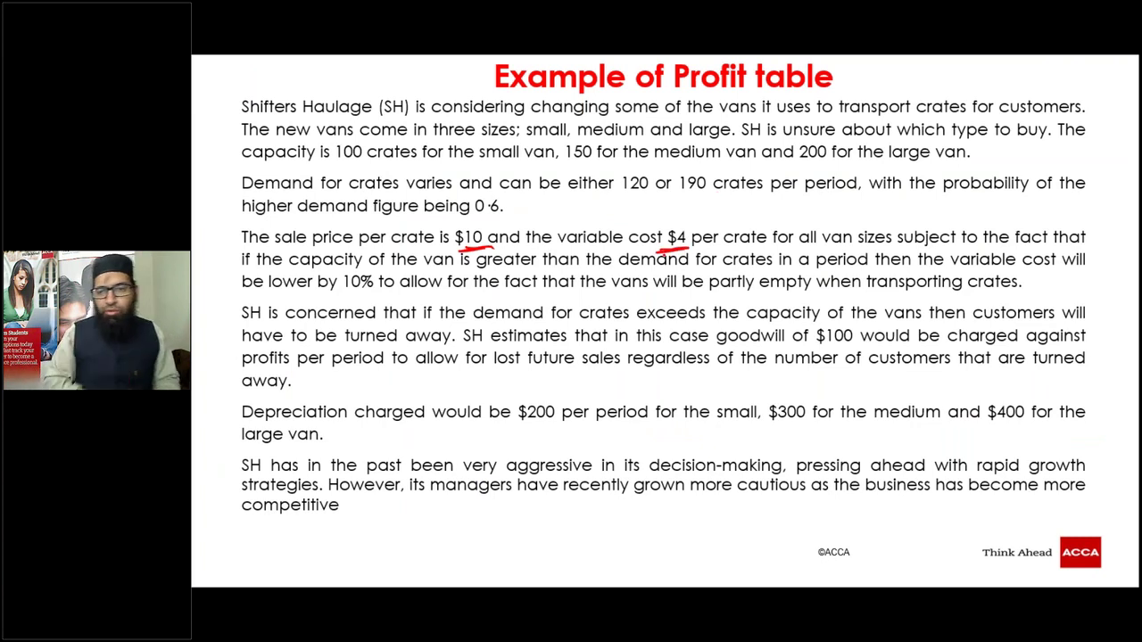
{"action": "key", "text": "alt+Tab"}
{"action": "key", "text": "Return"}
{"action": "key", "text": "Up"}
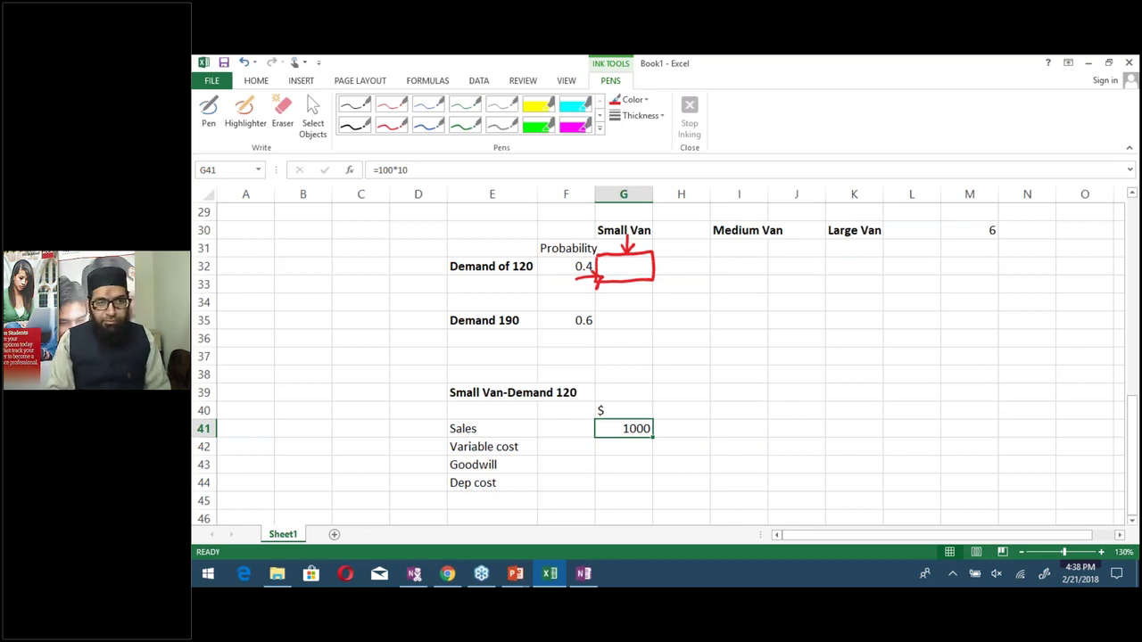
Enter the formula =100*4 for variable cost in cell G42 and 100 for goodwill in cell G43
{"action": "left_click", "coordinate": [623, 446]}
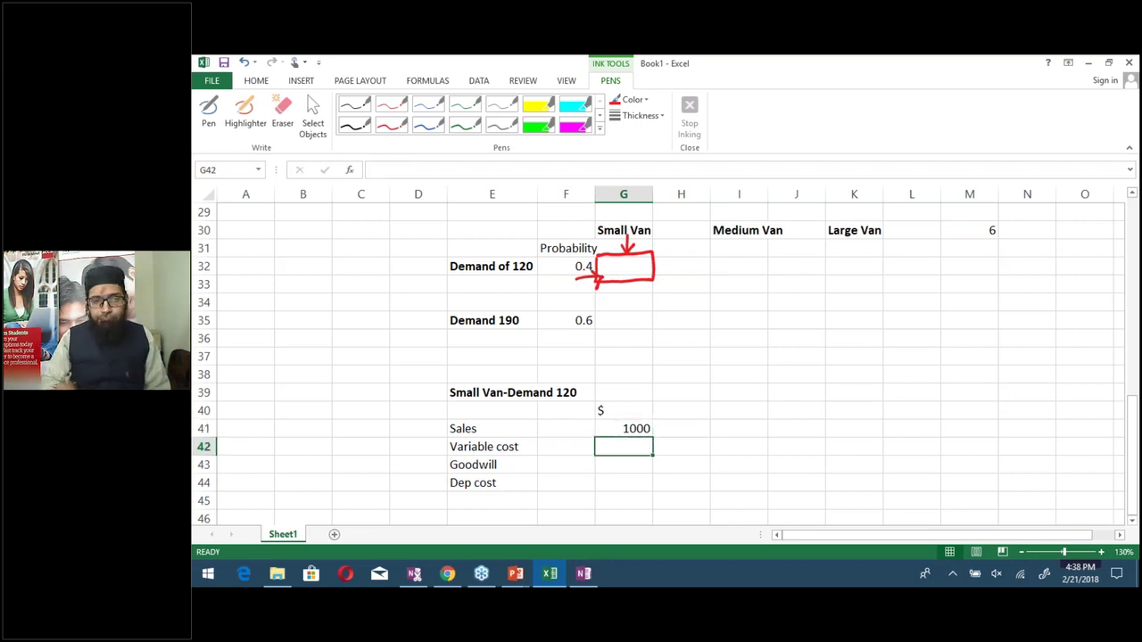
{"action": "type", "text": "="}
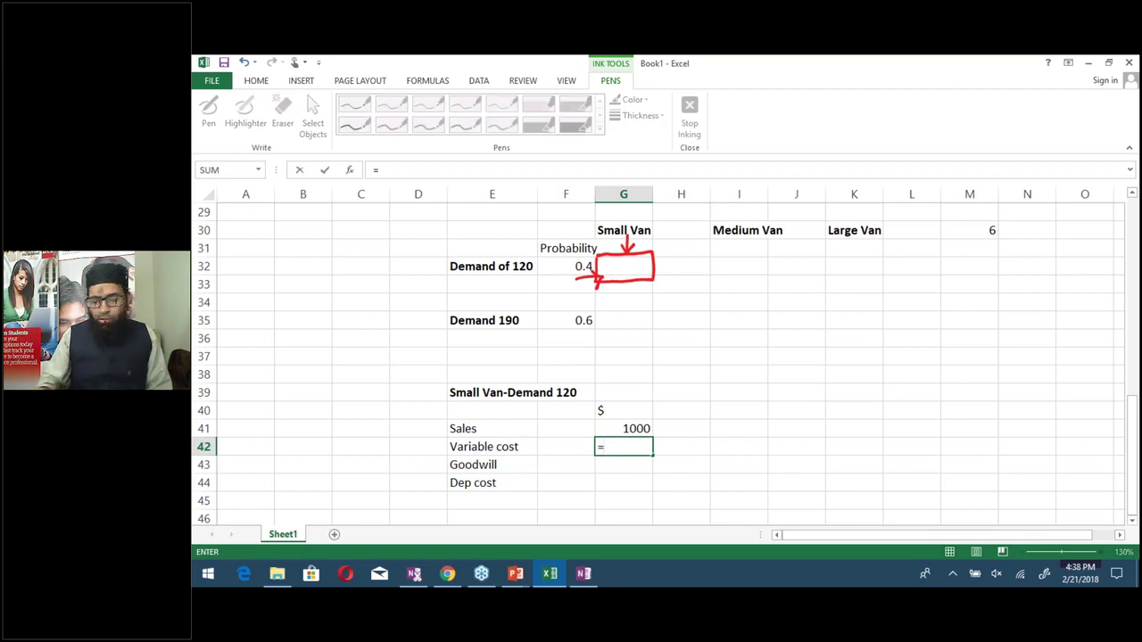
{"action": "type", "text": "100"}
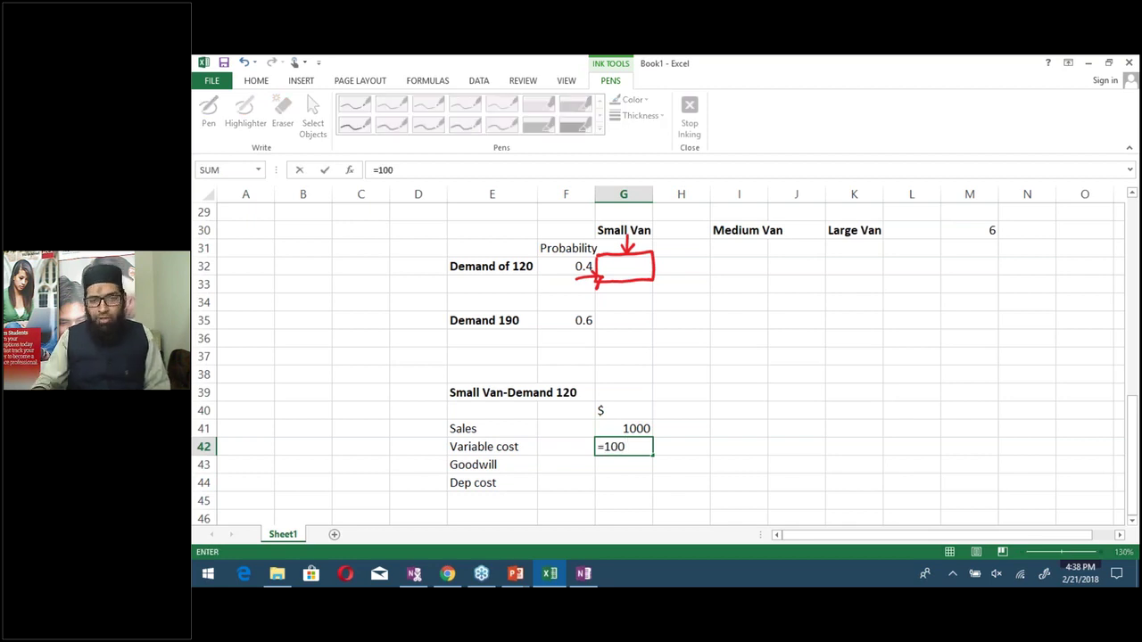
{"action": "type", "text": "*4"}
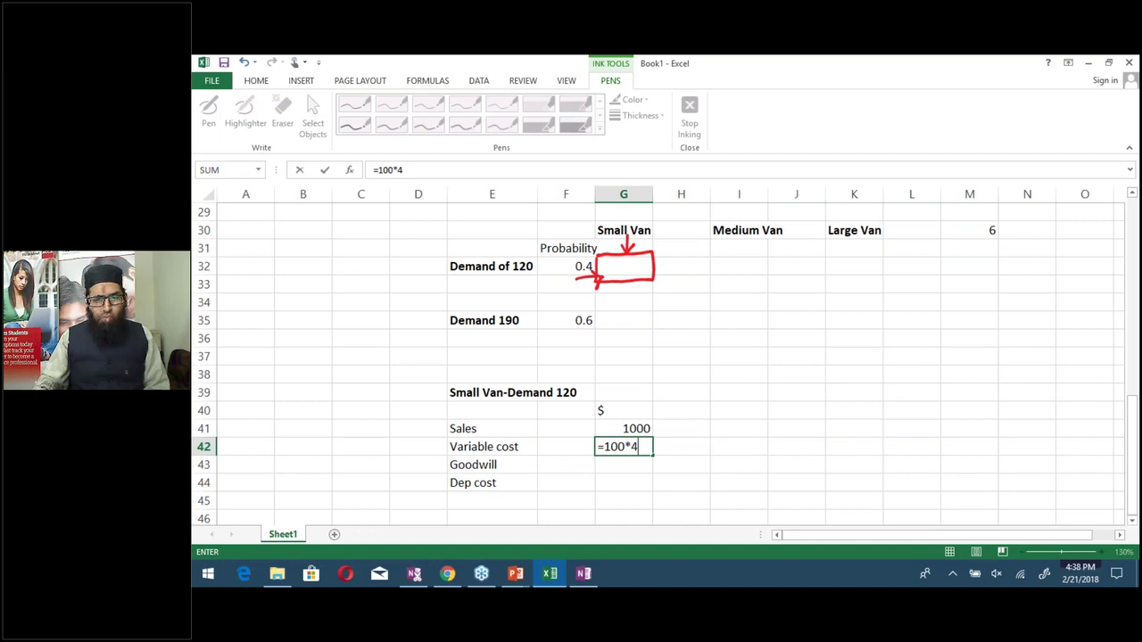
{"action": "key", "text": "Return"}
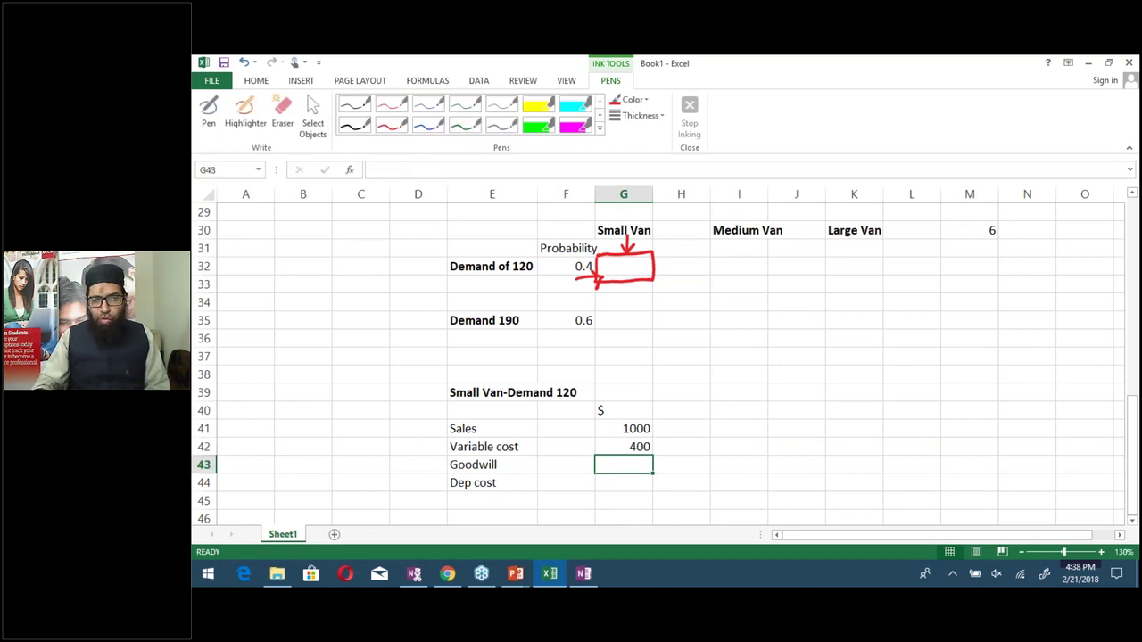
{"action": "type", "text": "100"}
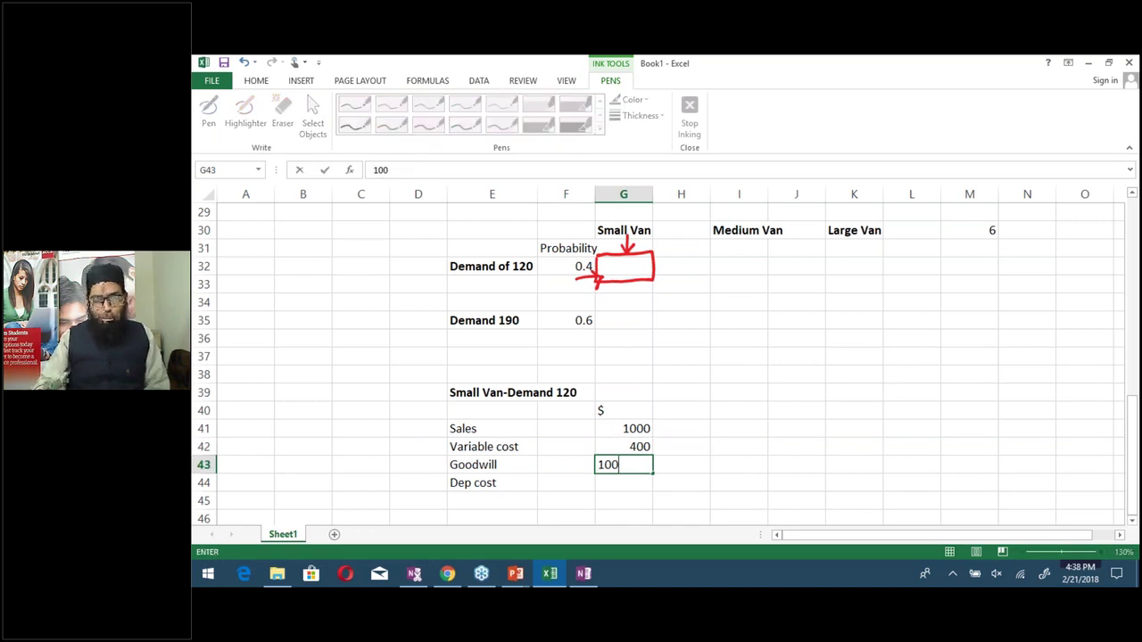
{"action": "key", "text": "Return"}
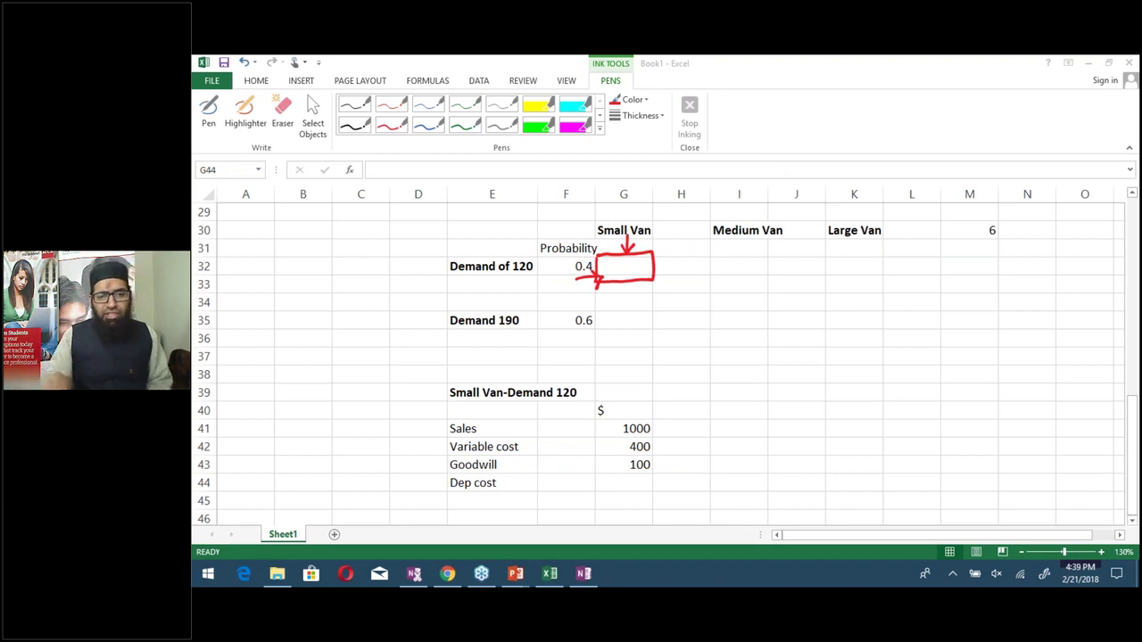
Switch to the slide show to underline the $200 small-van depreciation, and back in Excel enter 200 as the Dep cost in cell G44
{"action": "left_click", "coordinate": [624, 482]}
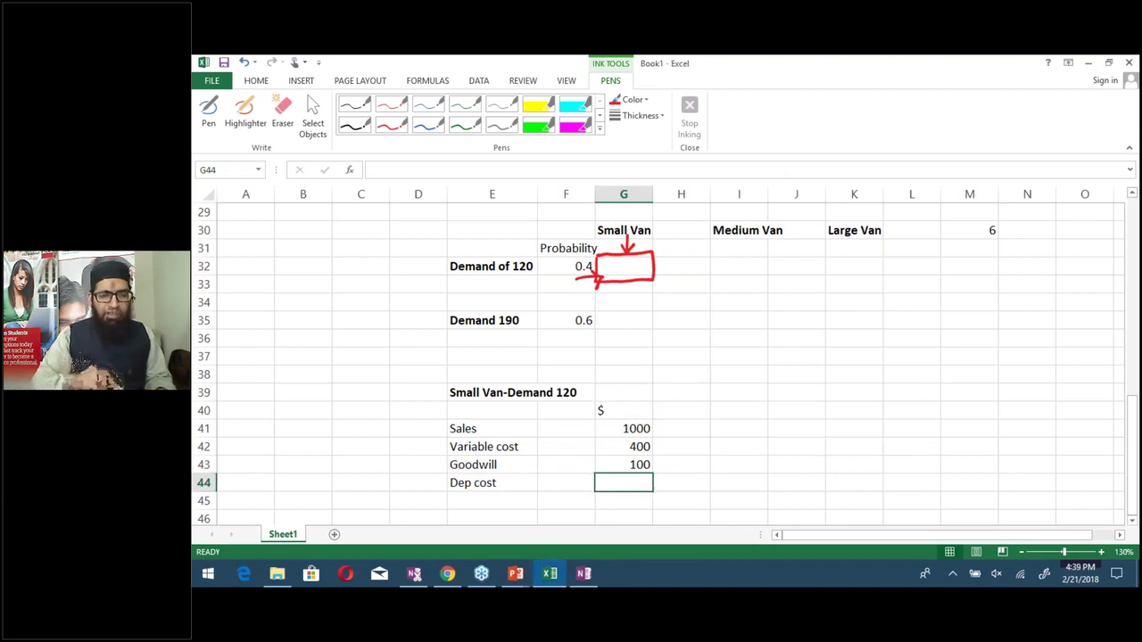
{"action": "key", "text": "alt+Tab"}
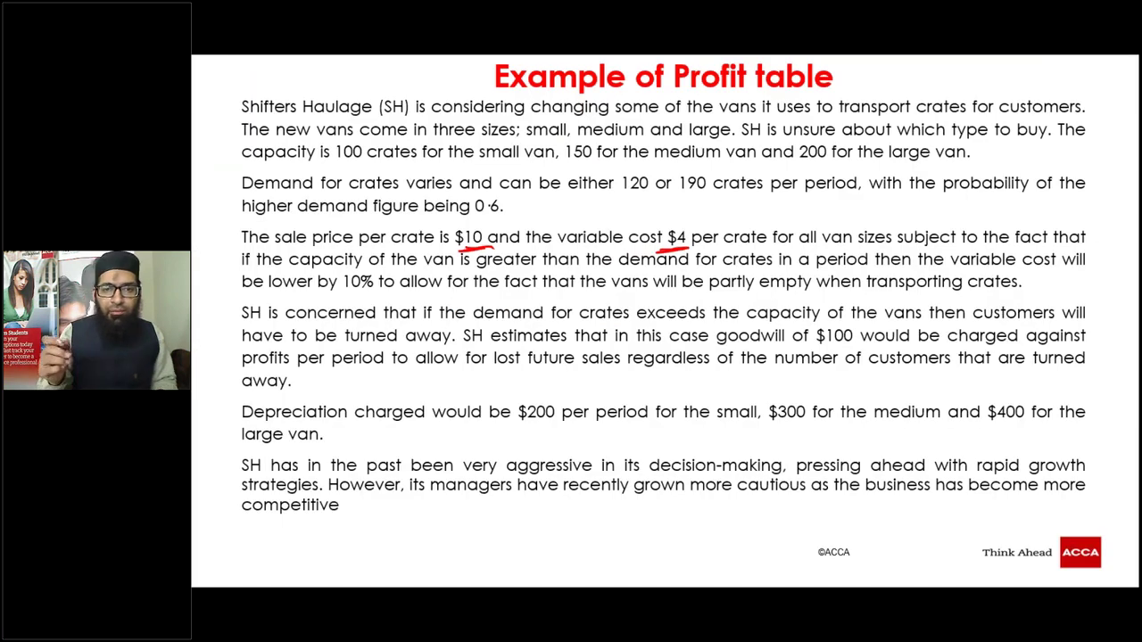
{"action": "left_click_drag", "start_coordinate": [523, 429], "coordinate": [564, 430]}
{"action": "key", "text": "alt+Tab"}
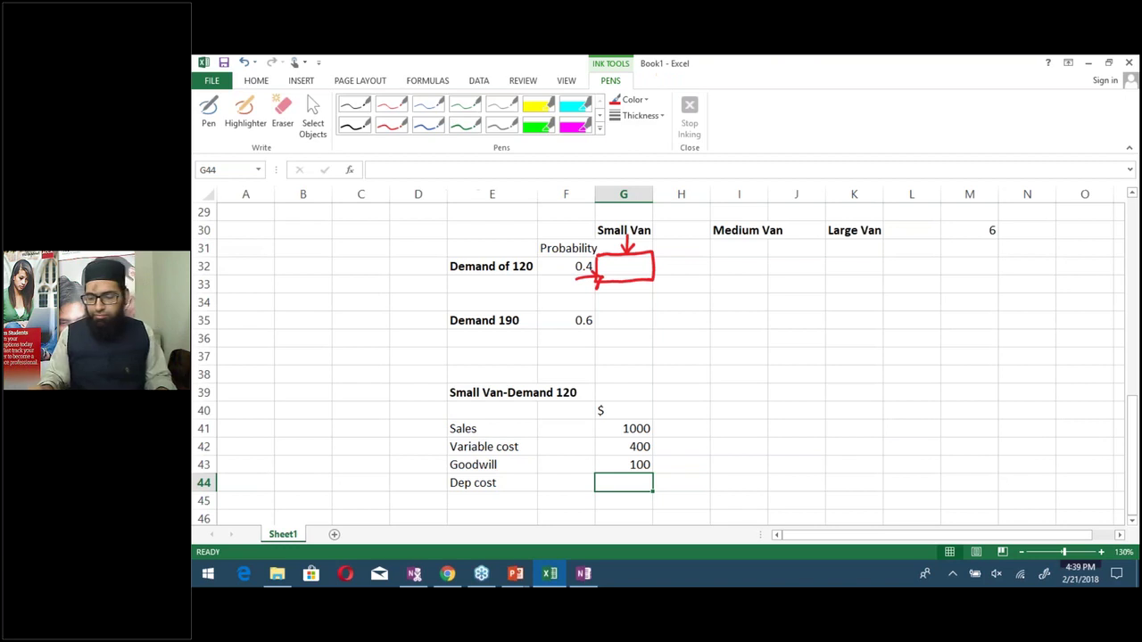
{"action": "type", "text": "200"}
{"action": "key", "text": "Return"}
Calculate the small van profit in cell G46 with the formula =G41-G42-G43-G44 and make it bold
{"action": "key", "text": "Return"}
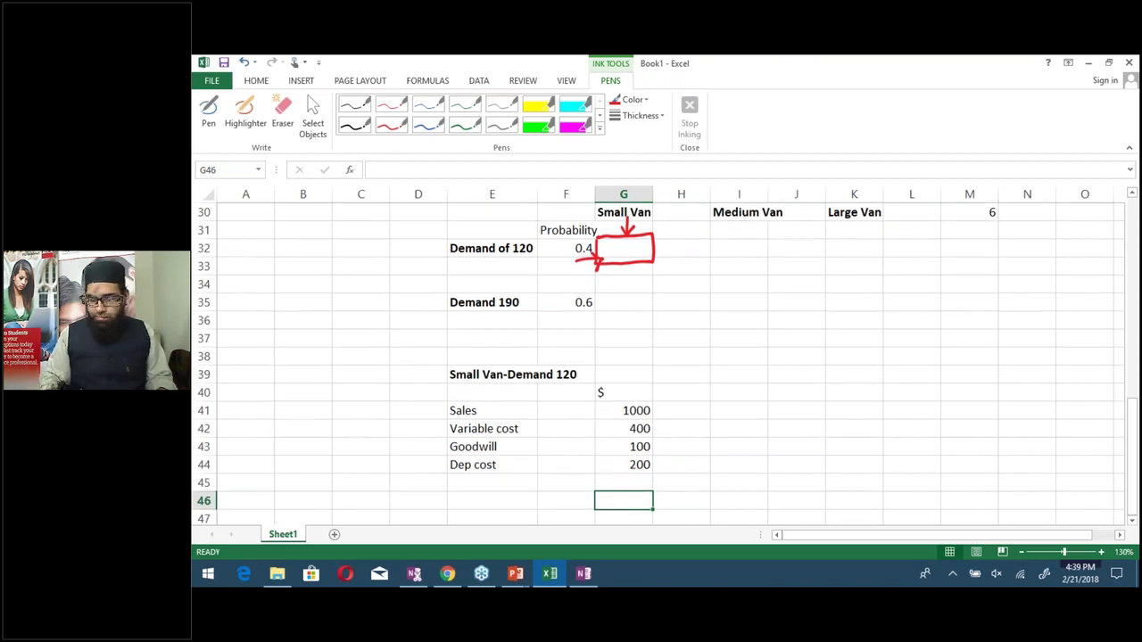
{"action": "type", "text": "="}
{"action": "key", "text": "Up"}
{"action": "key", "text": "Up"}
{"action": "key", "text": "Up"}
{"action": "key", "text": "Up"}
{"action": "key", "text": "Up"}
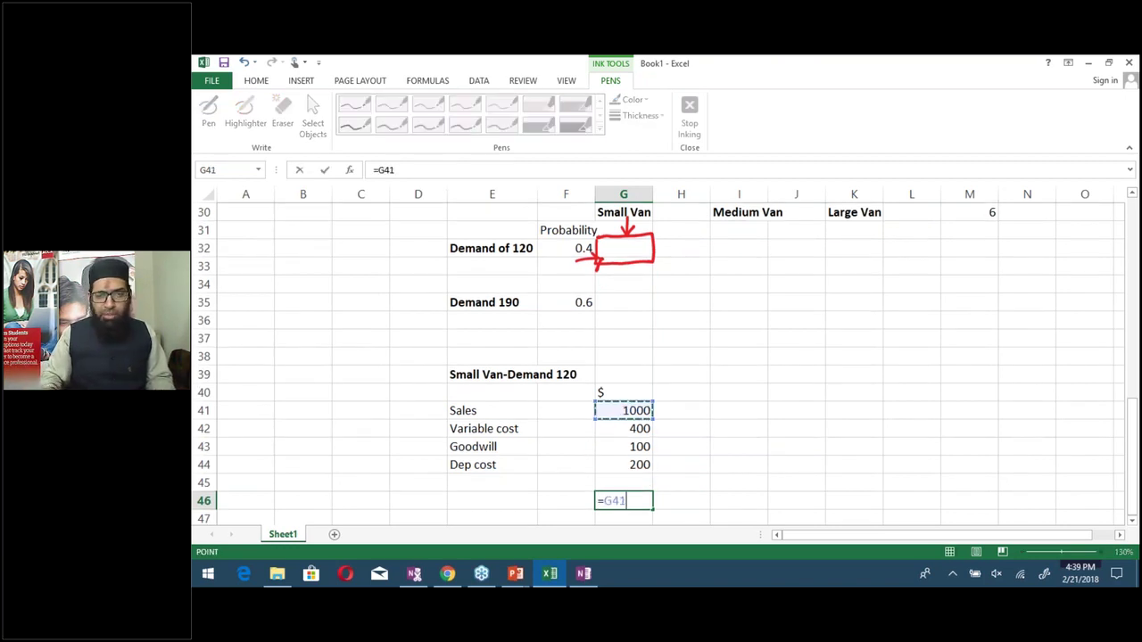
{"action": "type", "text": "-"}
{"action": "key", "text": "Up"}
{"action": "key", "text": "Up"}
{"action": "key", "text": "Up"}
{"action": "key", "text": "Up"}
{"action": "type", "text": "-"}
{"action": "key", "text": "Up"}
{"action": "key", "text": "Up"}
{"action": "key", "text": "Up"}
{"action": "type", "text": "-"}
{"action": "key", "text": "Up"}
{"action": "key", "text": "Up"}
{"action": "key", "text": "Return"}
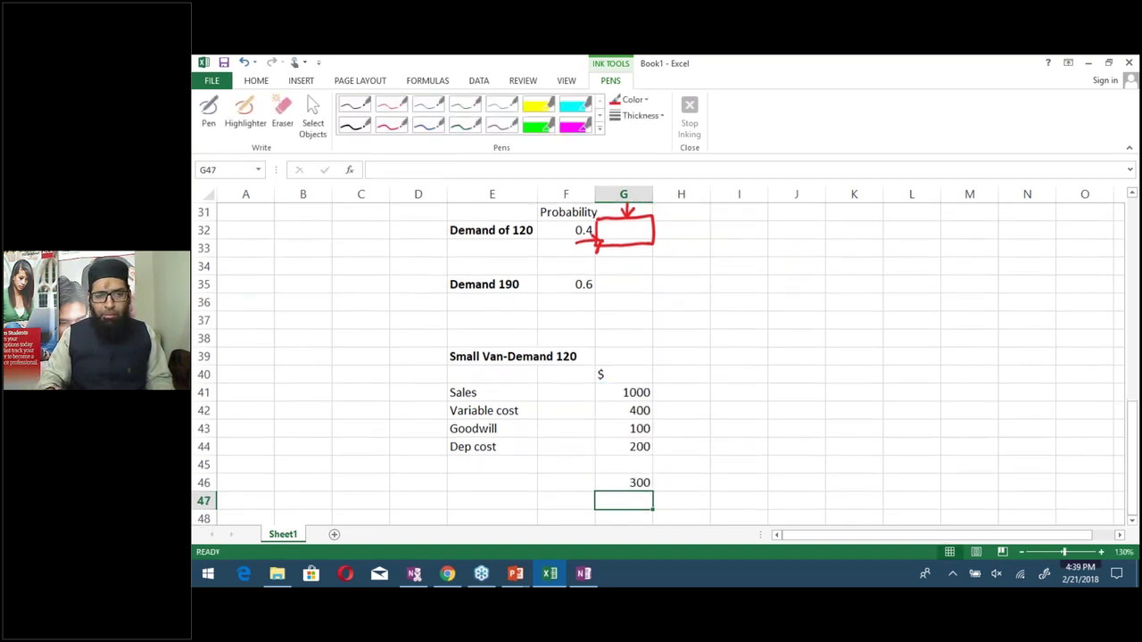
{"action": "key", "text": "Up"}
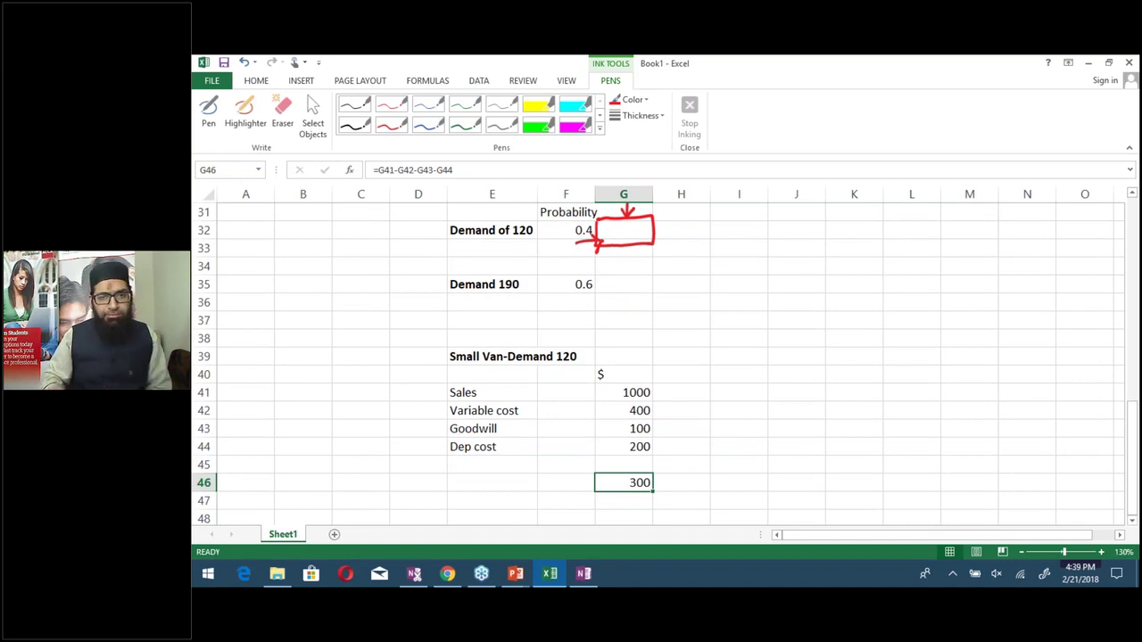
{"action": "key", "text": "ctrl+b"}
Link the small van's Demand of 120 result in cell G32 to the profit in G46 with the formula =G46
{"action": "key", "text": "Up"}
{"action": "key", "text": "Up"}
{"action": "key", "text": "Up"}
{"action": "key", "text": "Up"}
{"action": "key", "text": "Up"}
{"action": "key", "text": "Up"}
{"action": "key", "text": "Up"}
{"action": "key", "text": "Up"}
{"action": "key", "text": "Up"}
{"action": "key", "text": "Up"}
{"action": "key", "text": "Up"}
{"action": "key", "text": "Up"}
{"action": "key", "text": "Up"}
{"action": "key", "text": "Up"}
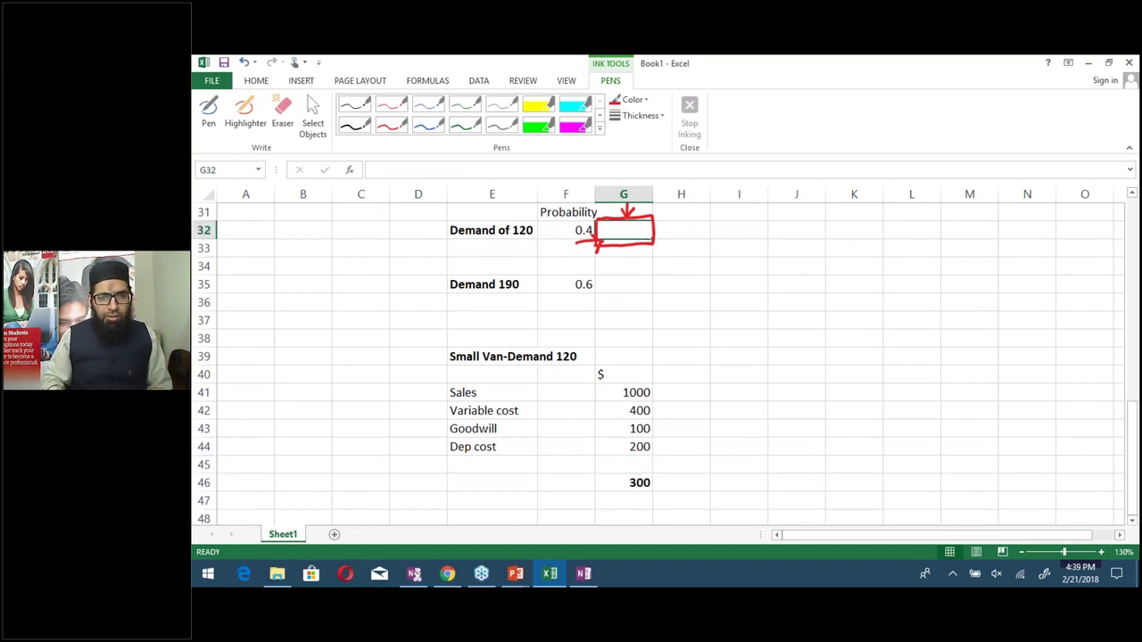
{"action": "type", "text": "="}
{"action": "key", "text": "Down"}
{"action": "key", "text": "Down"}
{"action": "key", "text": "Down"}
{"action": "key", "text": "Down"}
{"action": "key", "text": "Down"}
{"action": "key", "text": "Down"}
{"action": "key", "text": "Down"}
{"action": "key", "text": "Down"}
{"action": "key", "text": "Down"}
{"action": "key", "text": "Down"}
{"action": "key", "text": "Down"}
{"action": "key", "text": "Down"}
{"action": "key", "text": "Down"}
{"action": "key", "text": "Down"}
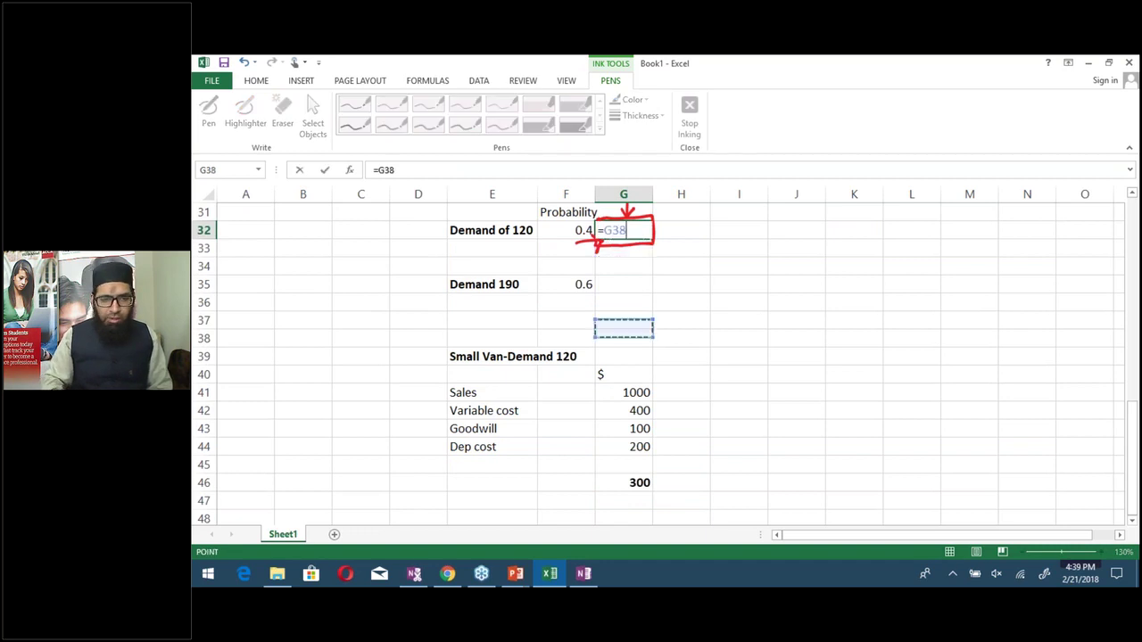
{"action": "key", "text": "Return"}
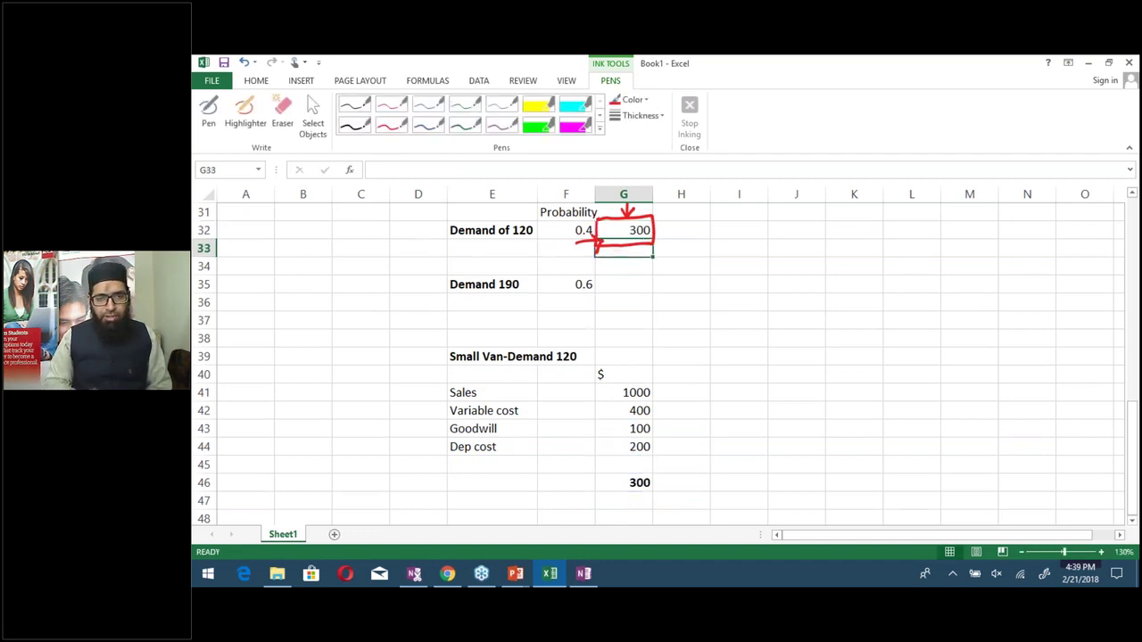
Copy the heading Small Van-Demand 120 from cell E39 to E48 below the first working
{"action": "left_click", "coordinate": [623, 284]}
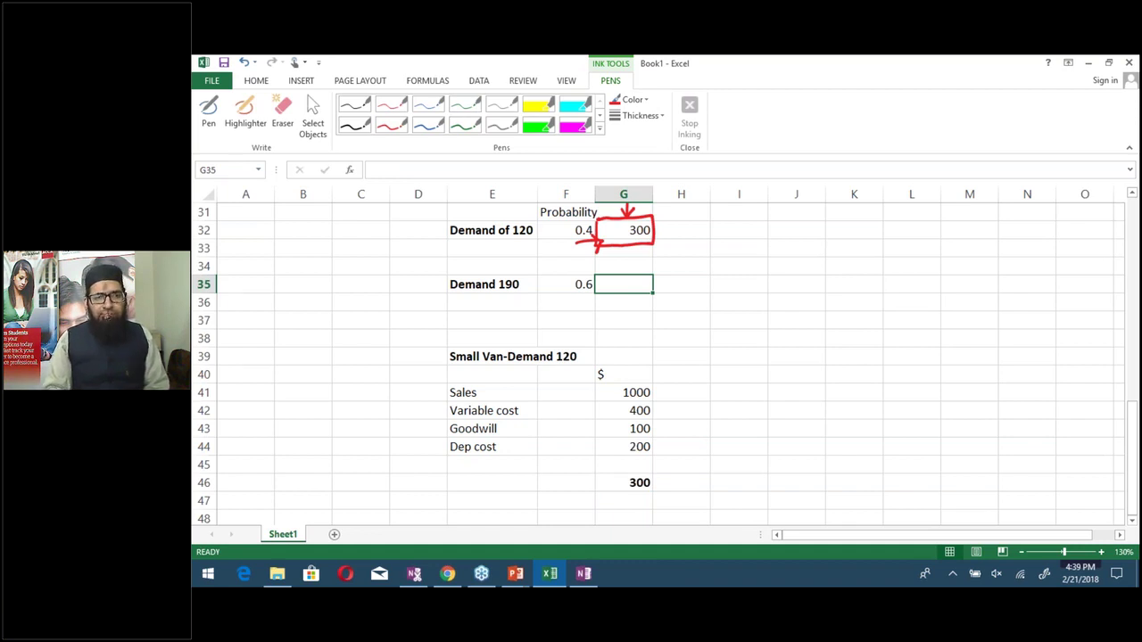
{"action": "key", "text": "Down"}
{"action": "key", "text": "Down"}
{"action": "key", "text": "Down"}
{"action": "key", "text": "Down"}
{"action": "key", "text": "Left"}
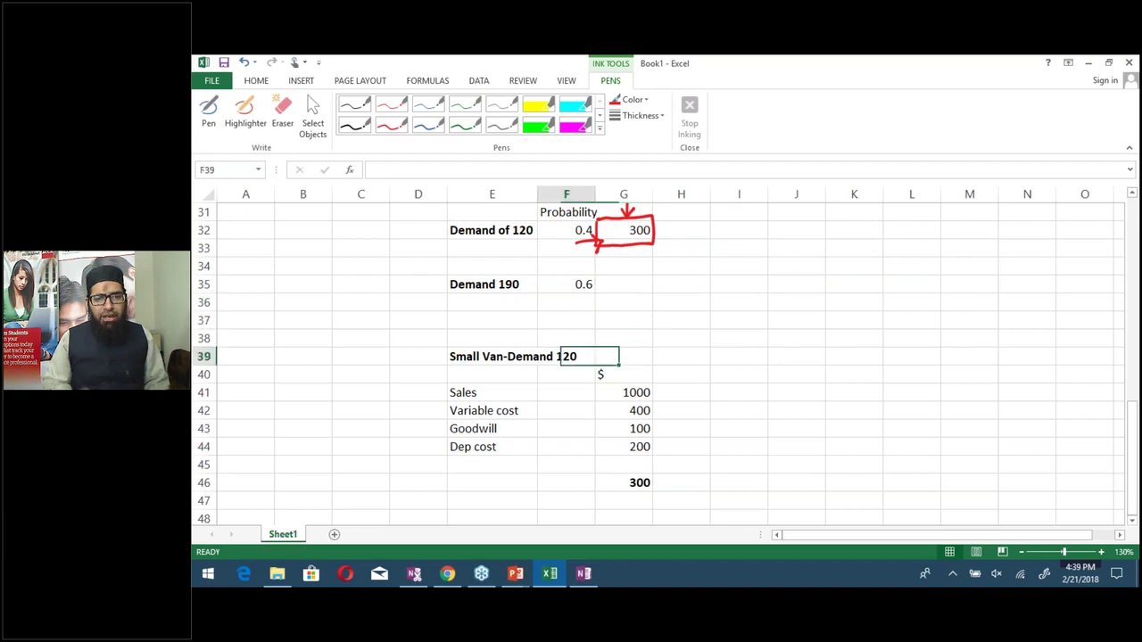
{"action": "key", "text": "Left"}
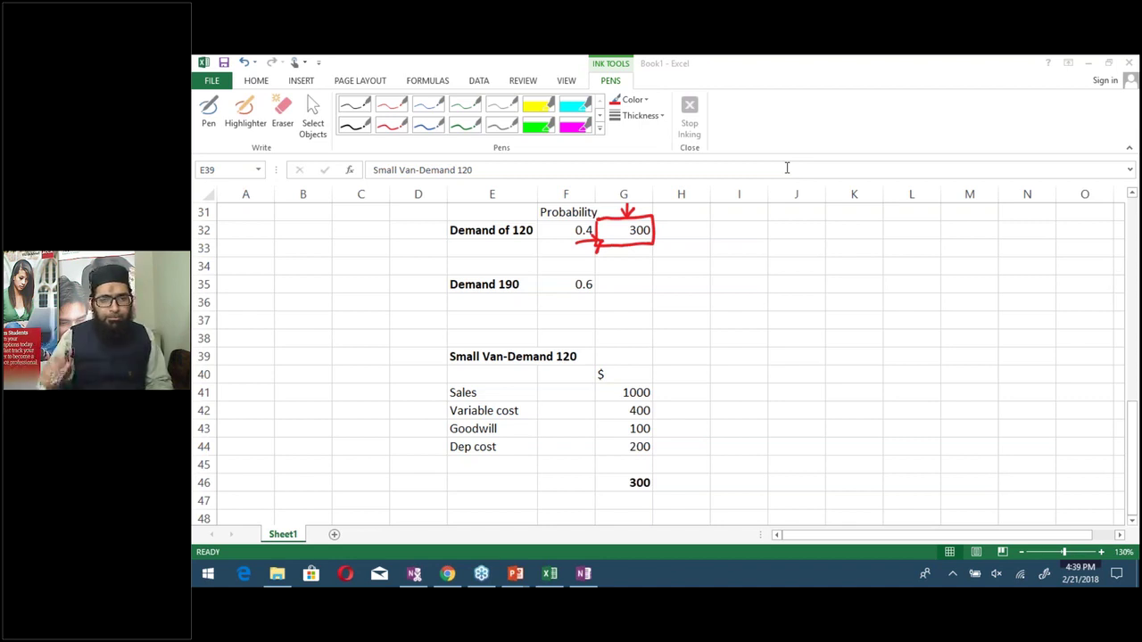
{"action": "left_click", "coordinate": [491, 501]}
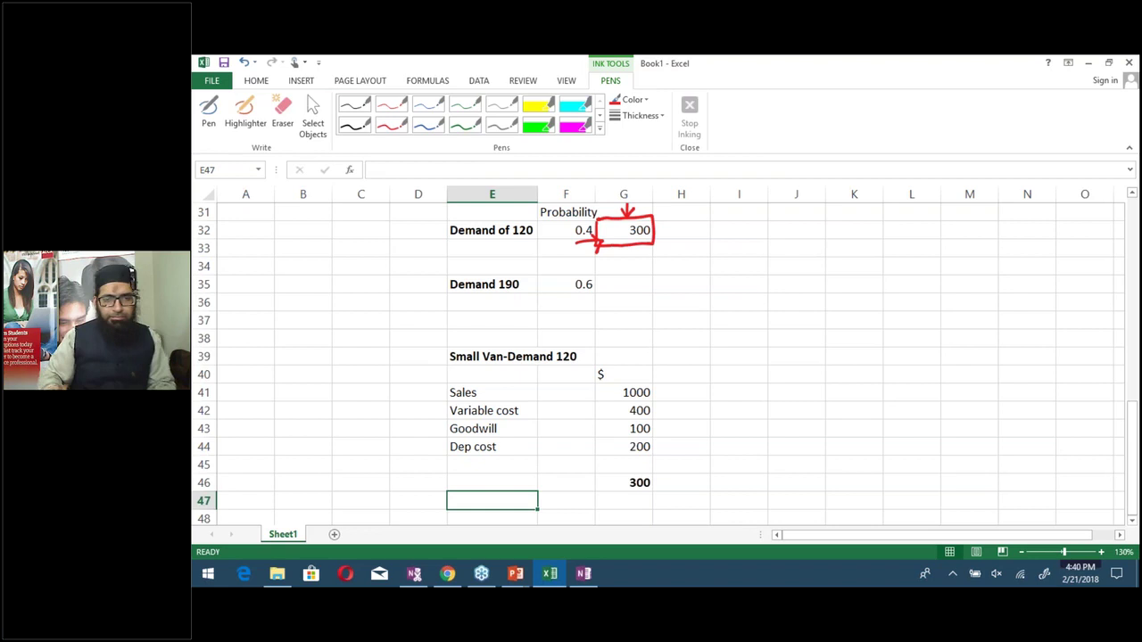
{"action": "left_click", "coordinate": [492, 356]}
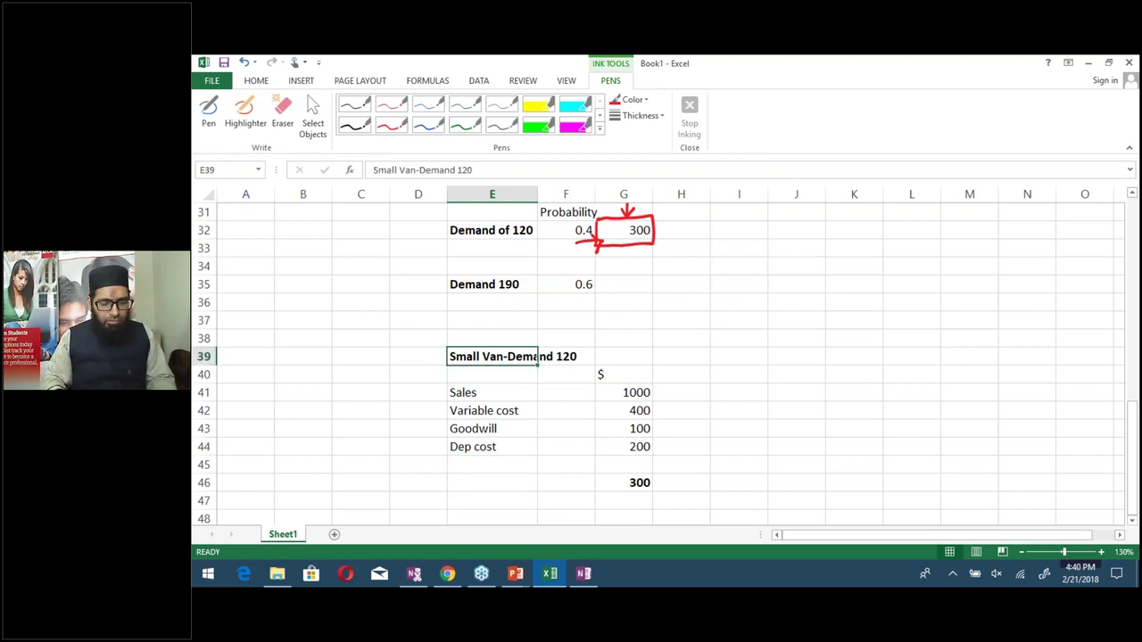
{"action": "key", "text": "ctrl+c"}
{"action": "key", "text": "Down"}
{"action": "key", "text": "Down"}
{"action": "key", "text": "Down"}
{"action": "key", "text": "Down"}
{"action": "key", "text": "Down"}
{"action": "key", "text": "Down"}
{"action": "key", "text": "Down"}
{"action": "key", "text": "Down"}
{"action": "key", "text": "Down"}
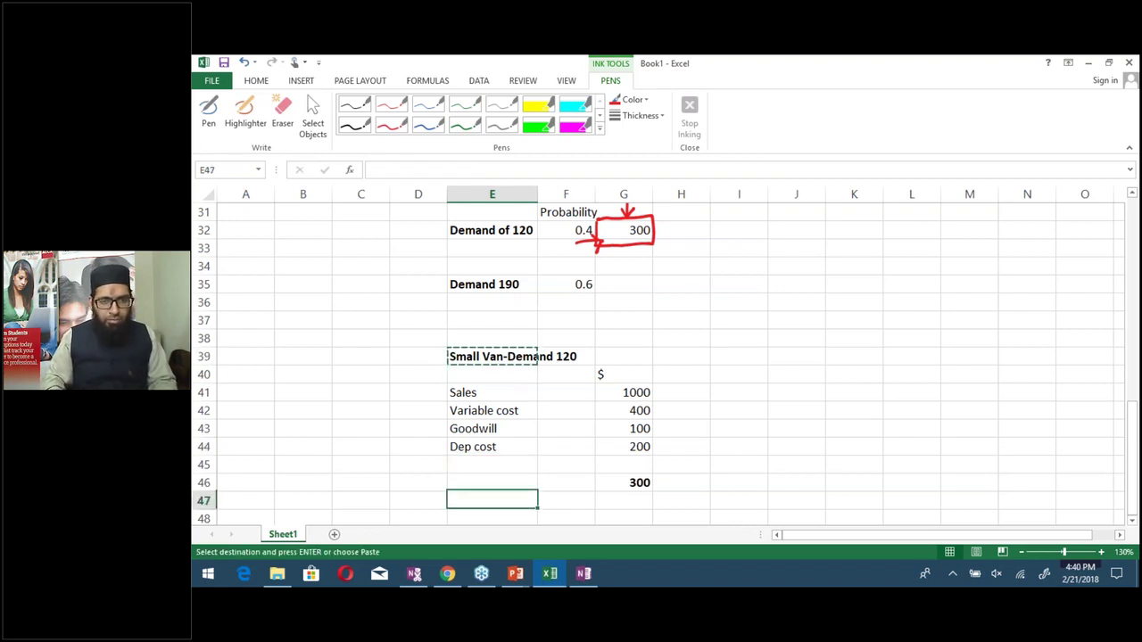
{"action": "key", "text": "Return"}
{"action": "scroll", "coordinate": [664, 346], "scroll_direction": "down", "scroll_amount": 1}
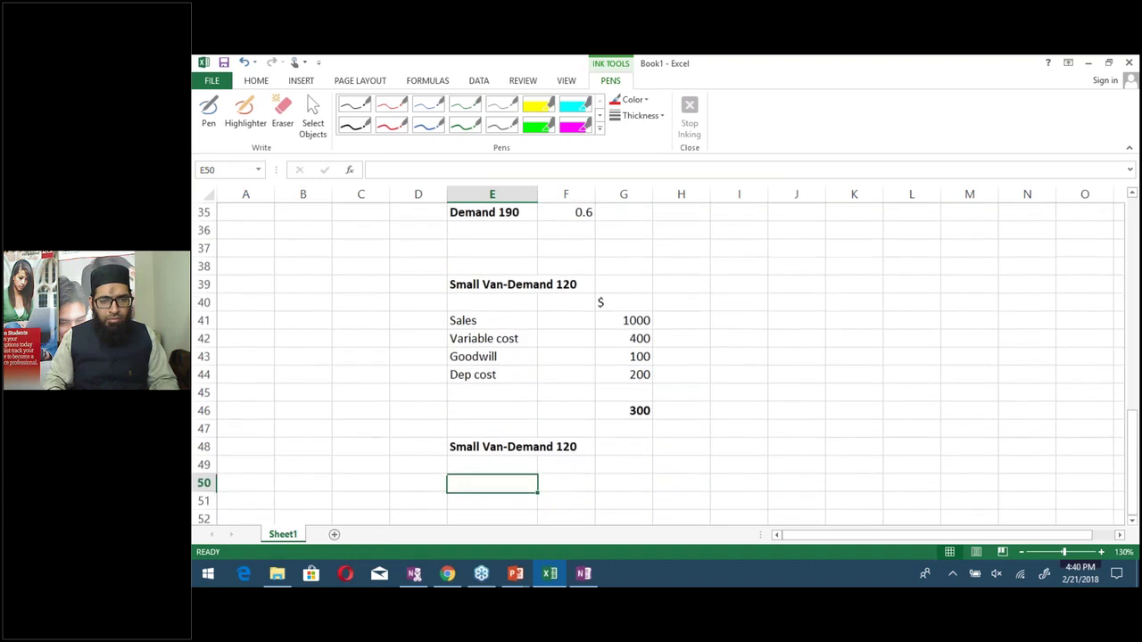
Change the copied heading in cell E48 to Small Van-Demand 190
{"action": "key", "text": "F2"}
{"action": "key", "text": "BackSpace"}
{"action": "key", "text": "BackSpace"}
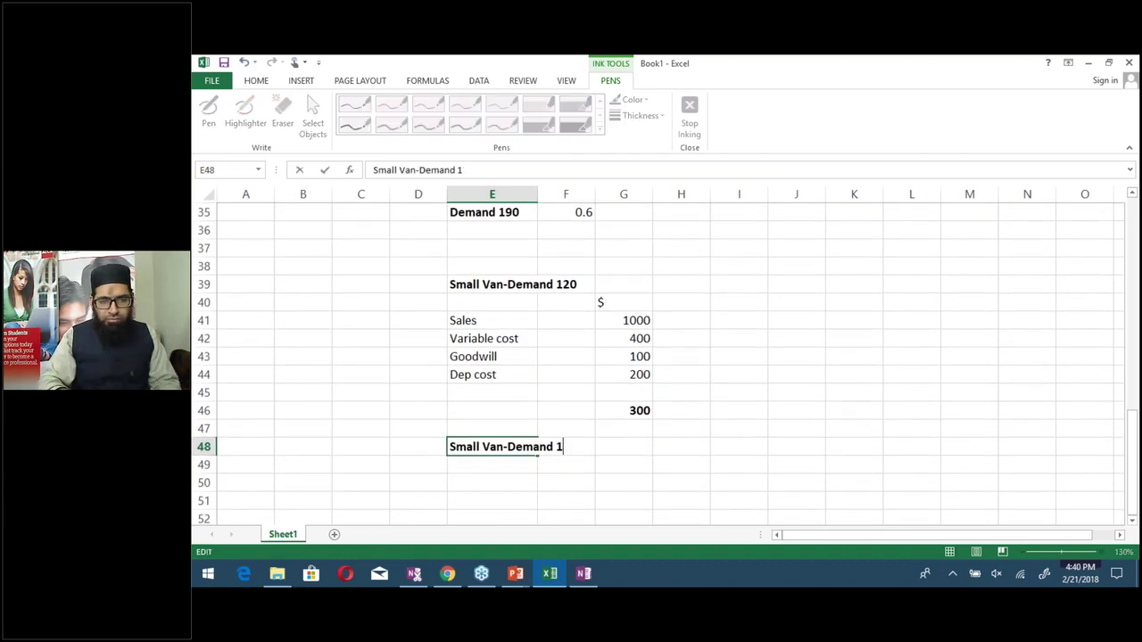
{"action": "type", "text": "90"}
{"action": "key", "text": "Return"}
{"action": "key", "text": "Up"}
Copy the Demand 120 working in E40:G46 to the range starting at E49, under the Small Van-Demand 190 heading
{"action": "left_click", "coordinate": [491, 338]}
{"action": "left_click_drag", "start_coordinate": [492, 302], "coordinate": [623, 411]}
{"action": "key", "text": "ctrl+c"}
{"action": "key", "text": "Down"}
{"action": "key", "text": "Down"}
{"action": "key", "text": "Down"}
{"action": "key", "text": "Down"}
{"action": "key", "text": "Down"}
{"action": "key", "text": "Down"}
{"action": "key", "text": "Down"}
{"action": "key", "text": "Down"}
{"action": "key", "text": "Down"}
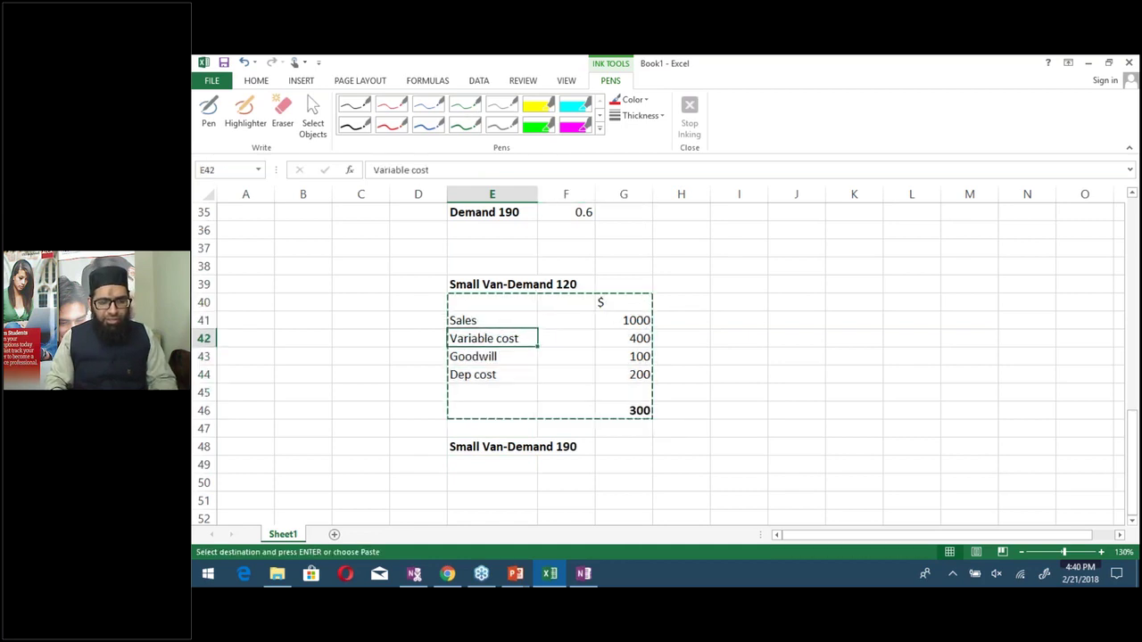
{"action": "key", "text": "Return"}
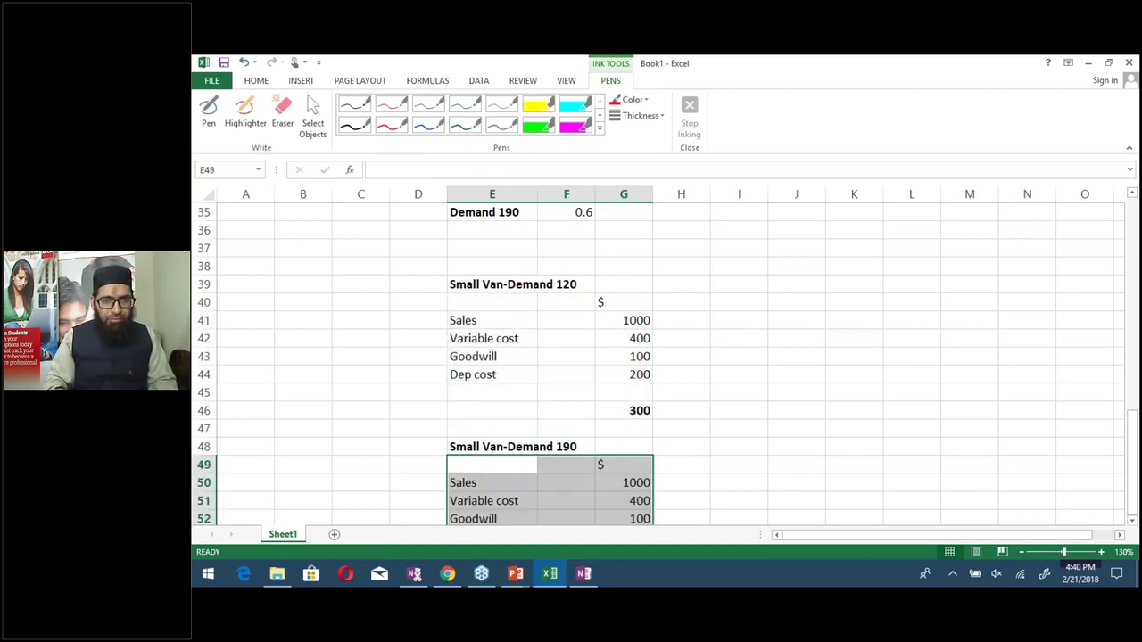
Review the Demand 190 working's sales, variable cost, goodwill, Dep cost and profit entries in cells G50 to G55
{"action": "key", "text": "Down"}
{"action": "key", "text": "Down"}
{"action": "key", "text": "Down"}
{"action": "key", "text": "Down"}
{"action": "key", "text": "Down"}
{"action": "key", "text": "Down"}
{"action": "key", "text": "Down"}
{"action": "key", "text": "Up"}
{"action": "key", "text": "Up"}
{"action": "key", "text": "Up"}
{"action": "key", "text": "Up"}
{"action": "key", "text": "Up"}
{"action": "key", "text": "Up"}
{"action": "key", "text": "Right"}
{"action": "key", "text": "Right"}
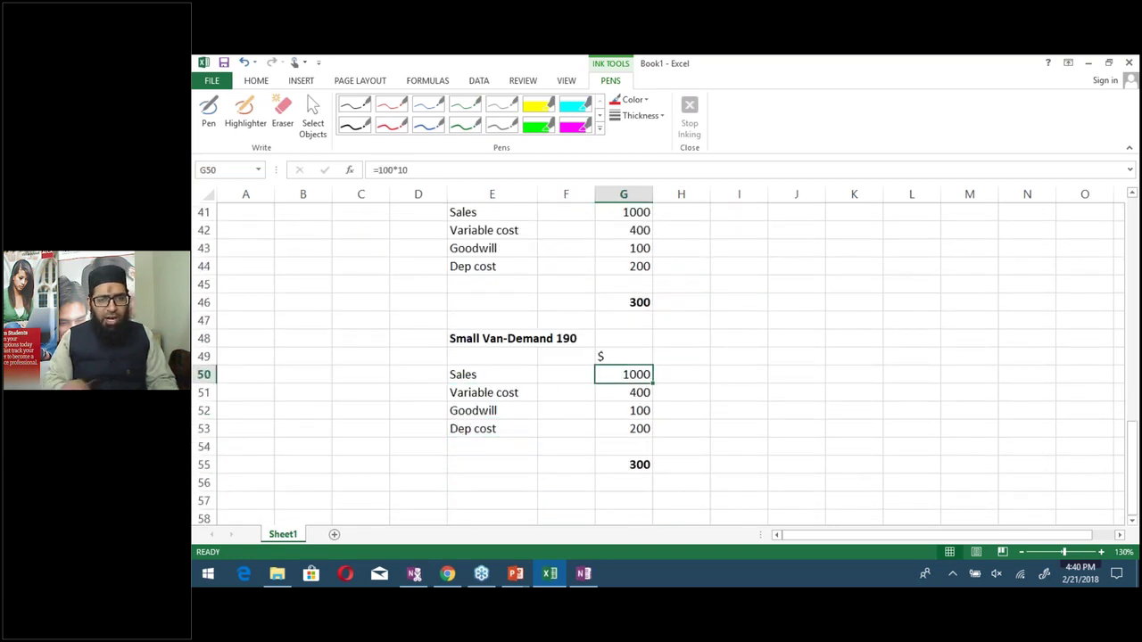
{"action": "key", "text": "F2"}
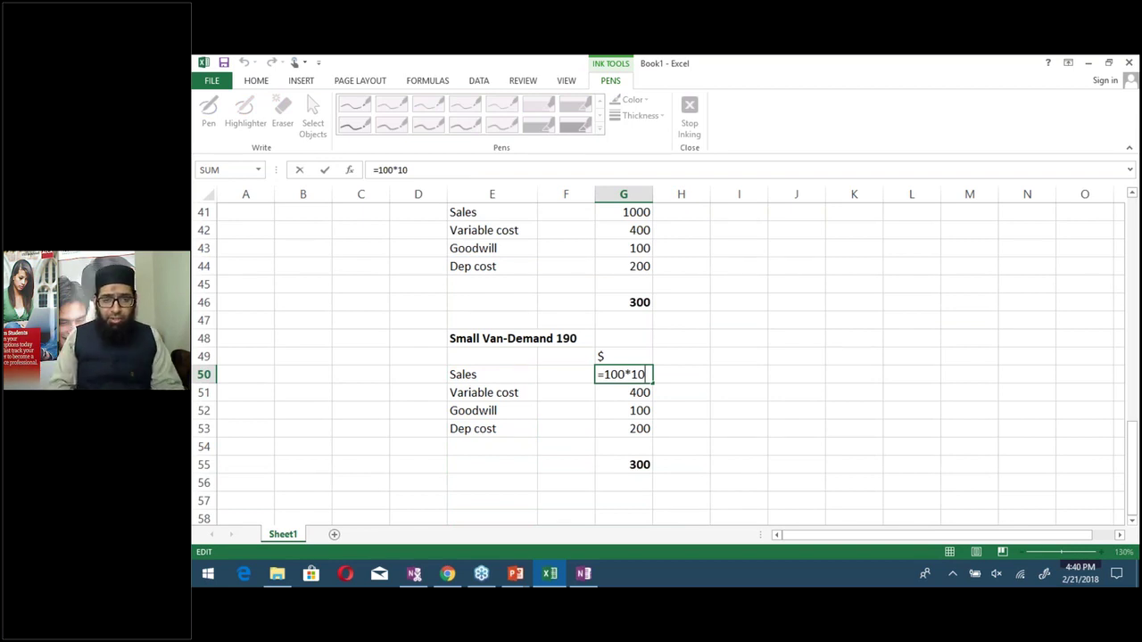
{"action": "key", "text": "Return"}
{"action": "key", "text": "F2"}
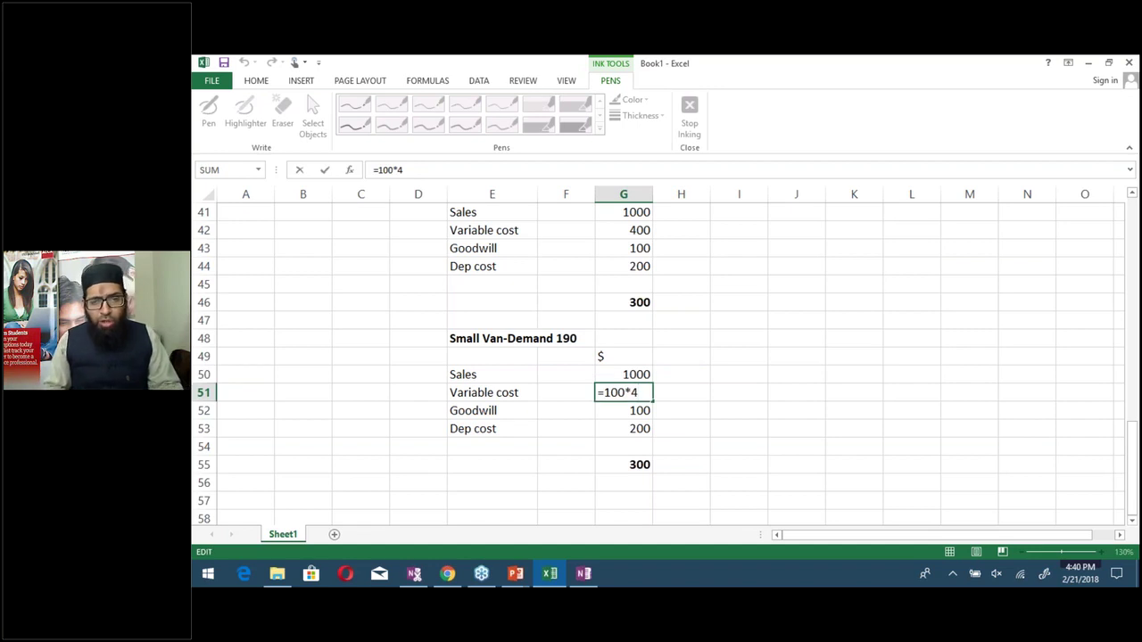
{"action": "key", "text": "Escape"}
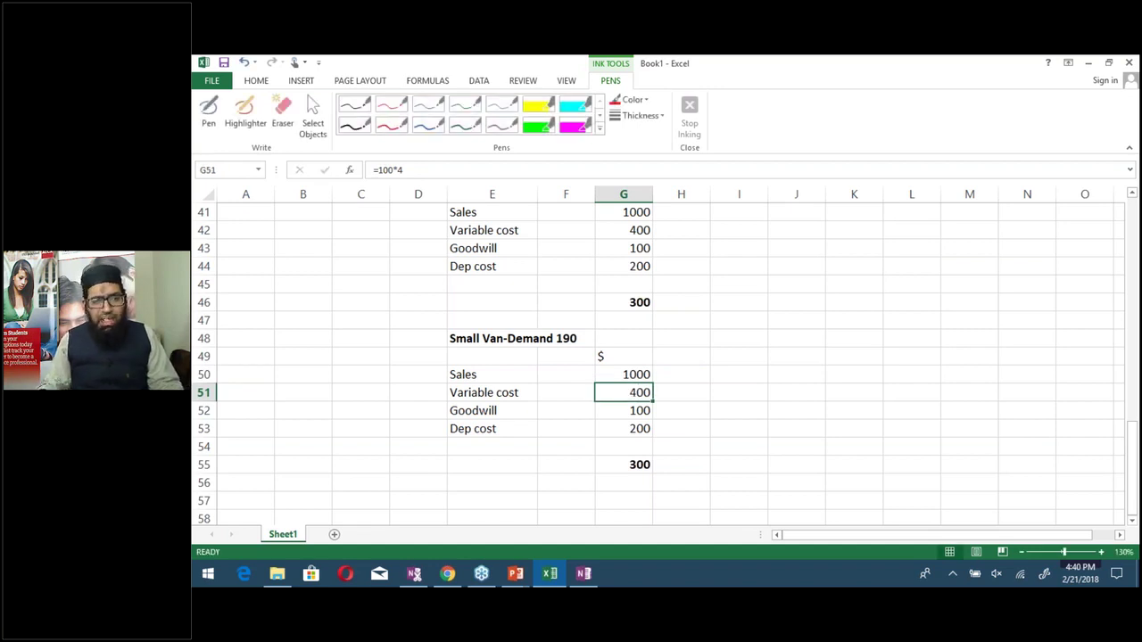
{"action": "key", "text": "Down"}
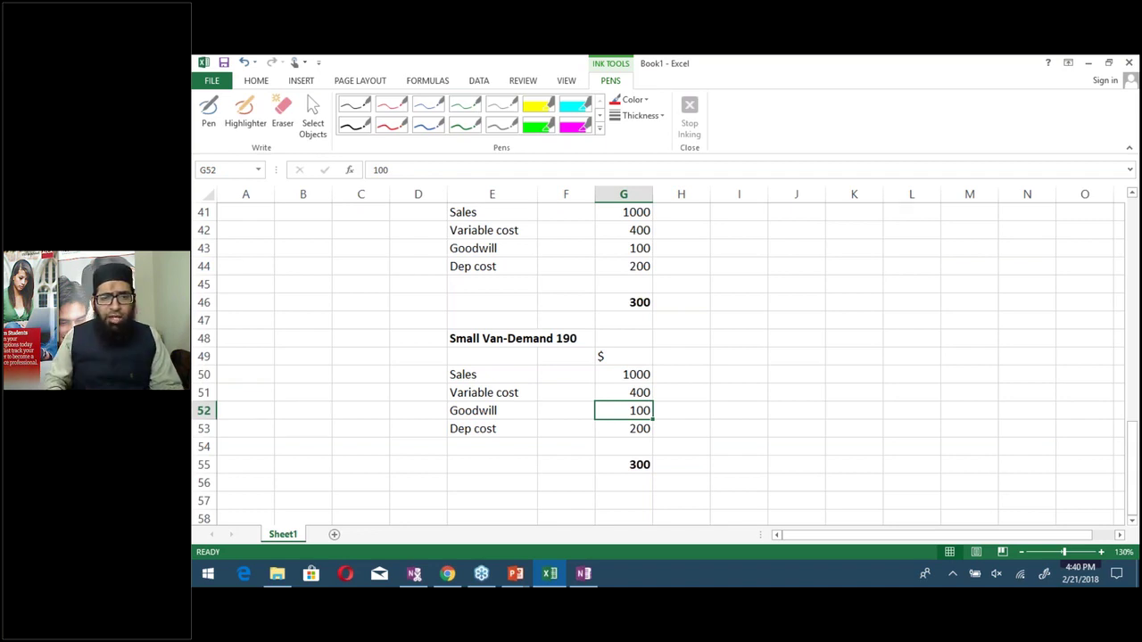
{"action": "key", "text": "Down"}
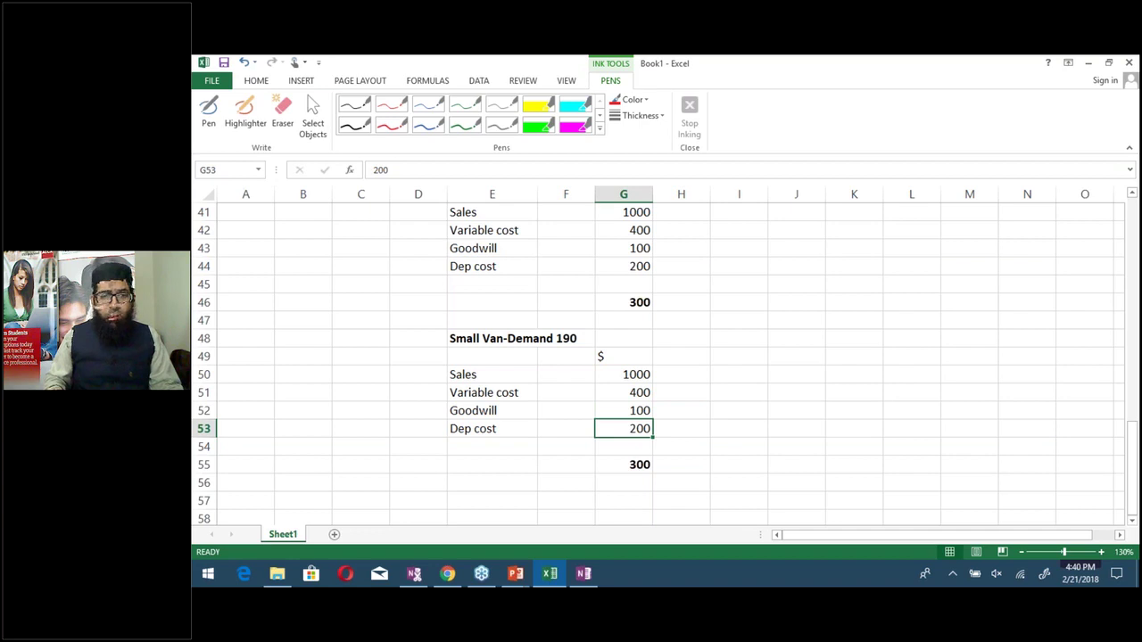
{"action": "key", "text": "Down"}
{"action": "key", "text": "Down"}
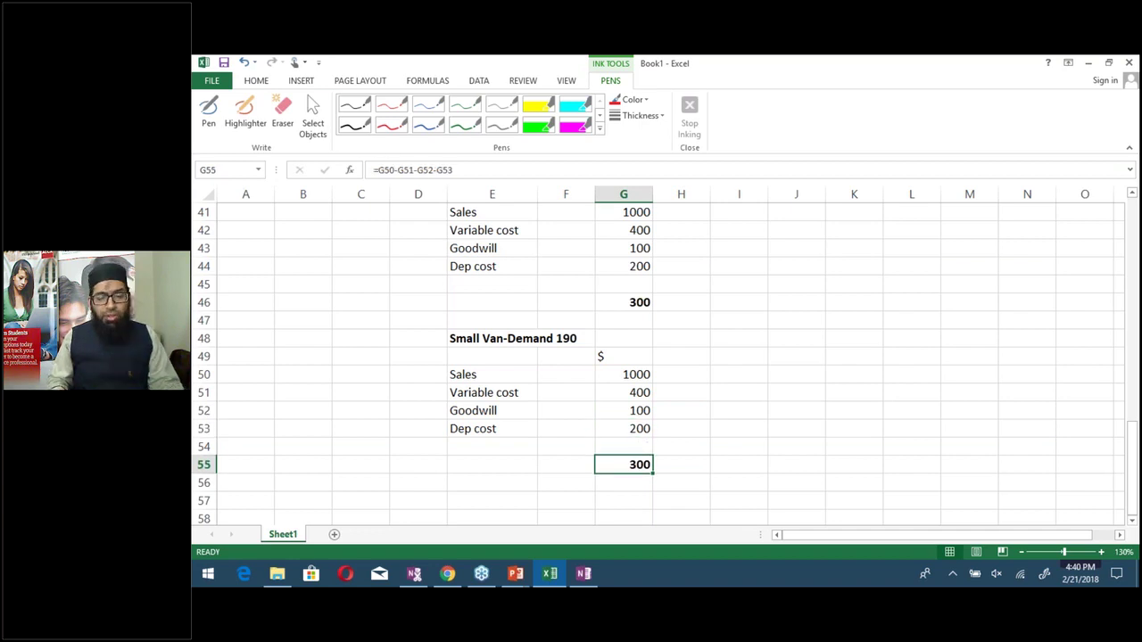
Link the Small Van profit for Demand 190 in cell G35 to the profit total in G55 of the Demand 190 working
{"action": "key", "text": "Up"}
{"action": "key", "text": "Up"}
{"action": "key", "text": "Up"}
{"action": "key", "text": "Up"}
{"action": "key", "text": "Up"}
{"action": "key", "text": "Up"}
{"action": "key", "text": "Up"}
{"action": "key", "text": "Up"}
{"action": "key", "text": "Up"}
{"action": "key", "text": "Up"}
{"action": "key", "text": "Up"}
{"action": "key", "text": "Up"}
{"action": "key", "text": "Up"}
{"action": "key", "text": "Up"}
{"action": "key", "text": "Up"}
{"action": "key", "text": "Up"}
{"action": "key", "text": "Up"}
{"action": "key", "text": "Up"}
{"action": "key", "text": "Up"}
{"action": "key", "text": "Up"}
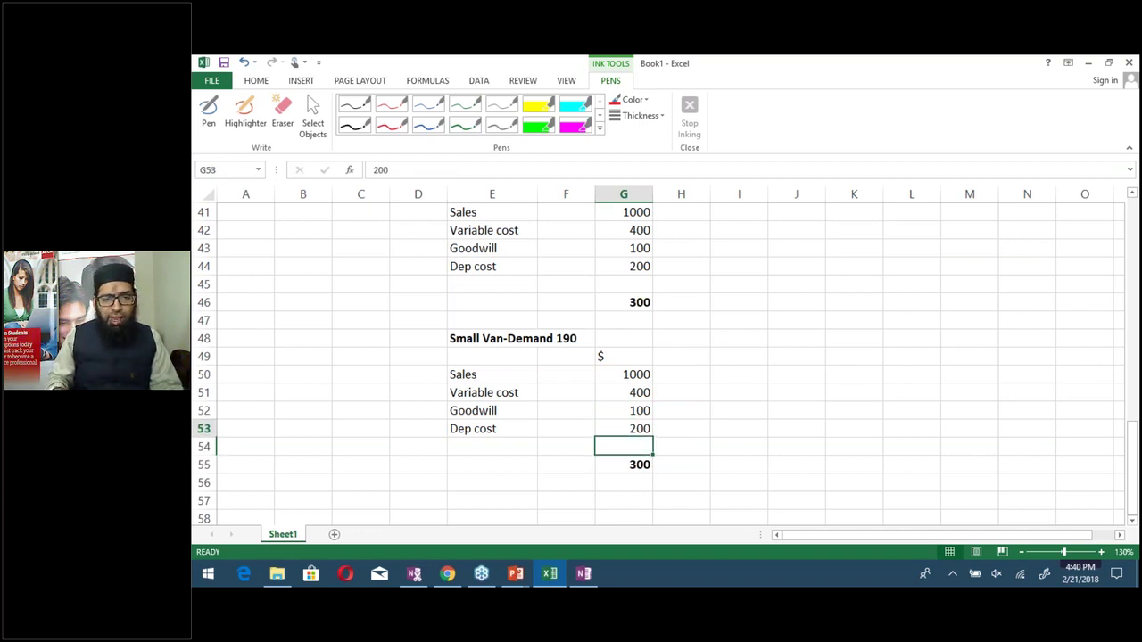
{"action": "key", "text": "Down"}
{"action": "key", "text": "Down"}
{"action": "key", "text": "Down"}
{"action": "key", "text": "Down"}
{"action": "key", "text": "Down"}
{"action": "key", "text": "Down"}
{"action": "key", "text": "Down"}
{"action": "key", "text": "Down"}
{"action": "key", "text": "Down"}
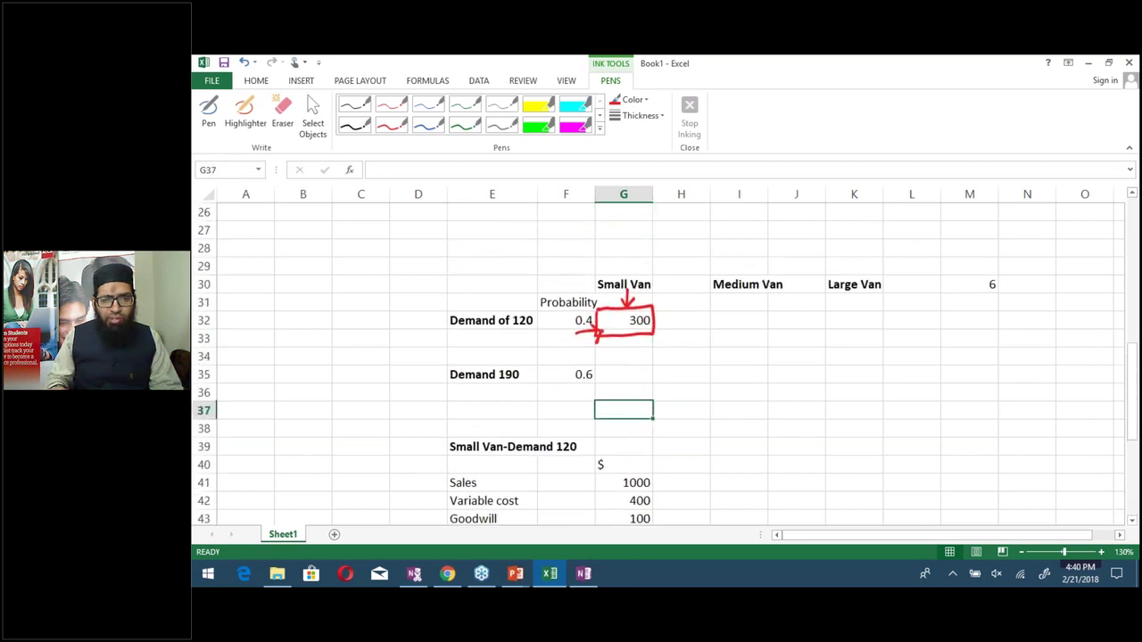
{"action": "key", "text": "Up"}
{"action": "type", "text": "="}
{"action": "key", "text": "Down"}
{"action": "key", "text": "Down"}
{"action": "key", "text": "Down"}
{"action": "key", "text": "Down"}
{"action": "key", "text": "Down"}
{"action": "key", "text": "Down"}
{"action": "key", "text": "Down"}
{"action": "key", "text": "Down"}
{"action": "key", "text": "Down"}
{"action": "key", "text": "Down"}
{"action": "key", "text": "Down"}
{"action": "key", "text": "Down"}
{"action": "key", "text": "Down"}
{"action": "key", "text": "Down"}
{"action": "key", "text": "Down"}
{"action": "key", "text": "Down"}
{"action": "key", "text": "Down"}
{"action": "key", "text": "Down"}
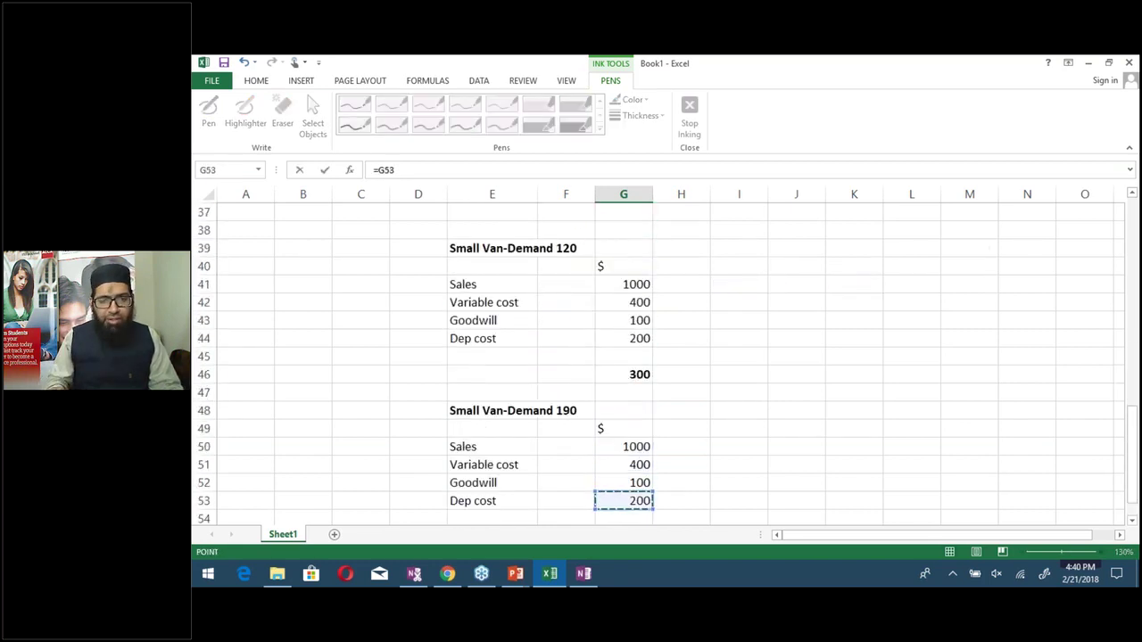
{"action": "key", "text": "Return"}
Review the Small Van column of the profit table against the Demand 120 and Demand 190 workings below it
{"action": "key", "text": "Up"}
{"action": "key", "text": "Up"}
{"action": "key", "text": "Up"}
{"action": "key", "text": "Up"}
{"action": "key", "text": "Up"}
{"action": "key", "text": "Up"}
{"action": "key", "text": "Up"}
{"action": "key", "text": "Up"}
{"action": "key", "text": "Up"}
{"action": "key", "text": "Up"}
{"action": "key", "text": "Up"}
{"action": "key", "text": "Up"}
{"action": "key", "text": "Up"}
{"action": "key", "text": "Up"}
{"action": "key", "text": "Up"}
{"action": "key", "text": "Up"}
{"action": "key", "text": "Up"}
{"action": "key", "text": "Up"}
{"action": "key", "text": "Up"}
{"action": "key", "text": "Up"}
{"action": "key", "text": "Down"}
{"action": "key", "text": "Down"}
{"action": "key", "text": "Down"}
{"action": "key", "text": "Down"}
{"action": "key", "text": "Down"}
{"action": "key", "text": "Down"}
{"action": "key", "text": "Down"}
{"action": "key", "text": "Down"}
{"action": "key", "text": "Down"}
{"action": "key", "text": "Down"}
{"action": "key", "text": "Down"}
{"action": "key", "text": "Down"}
{"action": "key", "text": "Down"}
{"action": "key", "text": "Down"}
{"action": "key", "text": "Down"}
{"action": "key", "text": "Down"}
{"action": "key", "text": "Down"}
{"action": "key", "text": "Down"}
{"action": "key", "text": "Down"}
{"action": "key", "text": "Down"}
{"action": "key", "text": "Down"}
{"action": "key", "text": "Down"}
{"action": "key", "text": "Down"}
{"action": "key", "text": "Down"}
{"action": "key", "text": "Down"}
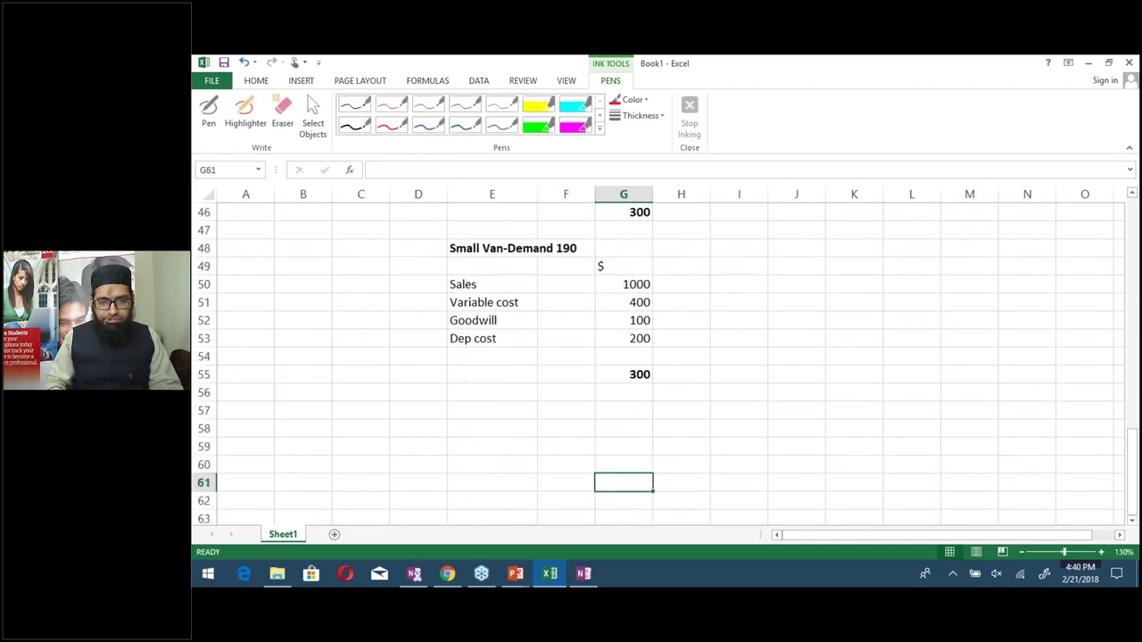
{"action": "key", "text": "Up"}
{"action": "key", "text": "Up"}
{"action": "key", "text": "Up"}
{"action": "key", "text": "Up"}
{"action": "key", "text": "Up"}
{"action": "key", "text": "Up"}
{"action": "key", "text": "Up"}
{"action": "key", "text": "Up"}
{"action": "key", "text": "Up"}
{"action": "key", "text": "Up"}
{"action": "key", "text": "Up"}
{"action": "key", "text": "Up"}
{"action": "key", "text": "Up"}
{"action": "key", "text": "Up"}
{"action": "key", "text": "Up"}
{"action": "key", "text": "Up"}
{"action": "key", "text": "Up"}
{"action": "key", "text": "Up"}
{"action": "key", "text": "Up"}
{"action": "key", "text": "Up"}
{"action": "key", "text": "Up"}
{"action": "key", "text": "Up"}
{"action": "key", "text": "Up"}
{"action": "key", "text": "Up"}
{"action": "key", "text": "Up"}
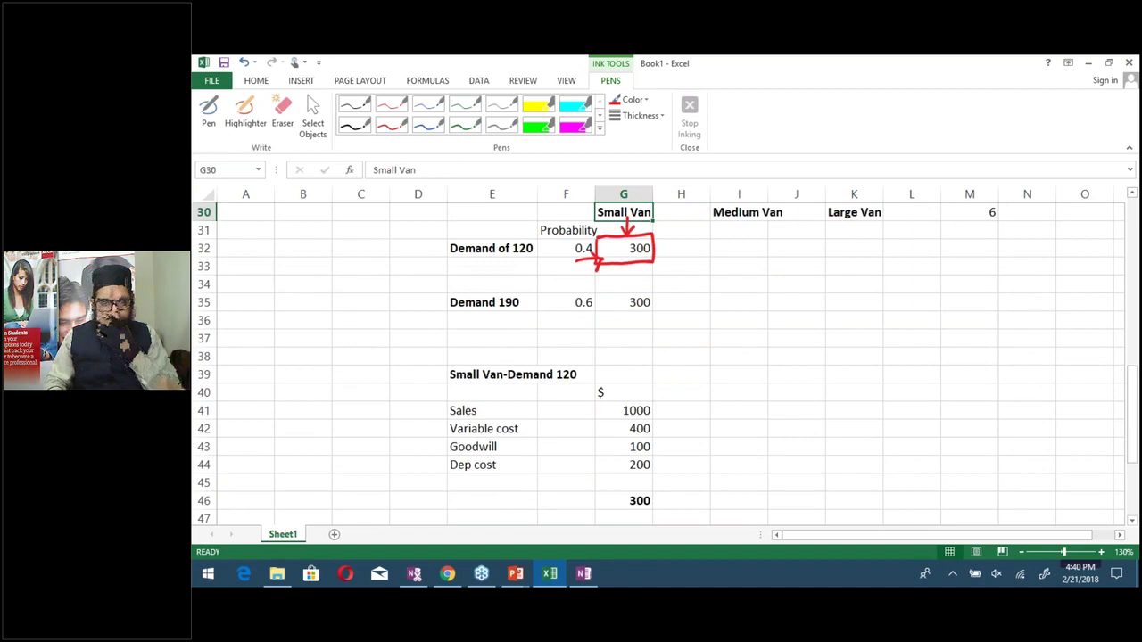
{"action": "key", "text": "Down"}
{"action": "key", "text": "Down"}
{"action": "key", "text": "Down"}
{"action": "key", "text": "Down"}
Mark cell I32 in black ink with a box and arrows leading in from the Medium Van heading and the Demand of 120 row
{"action": "left_click", "coordinate": [738, 302]}
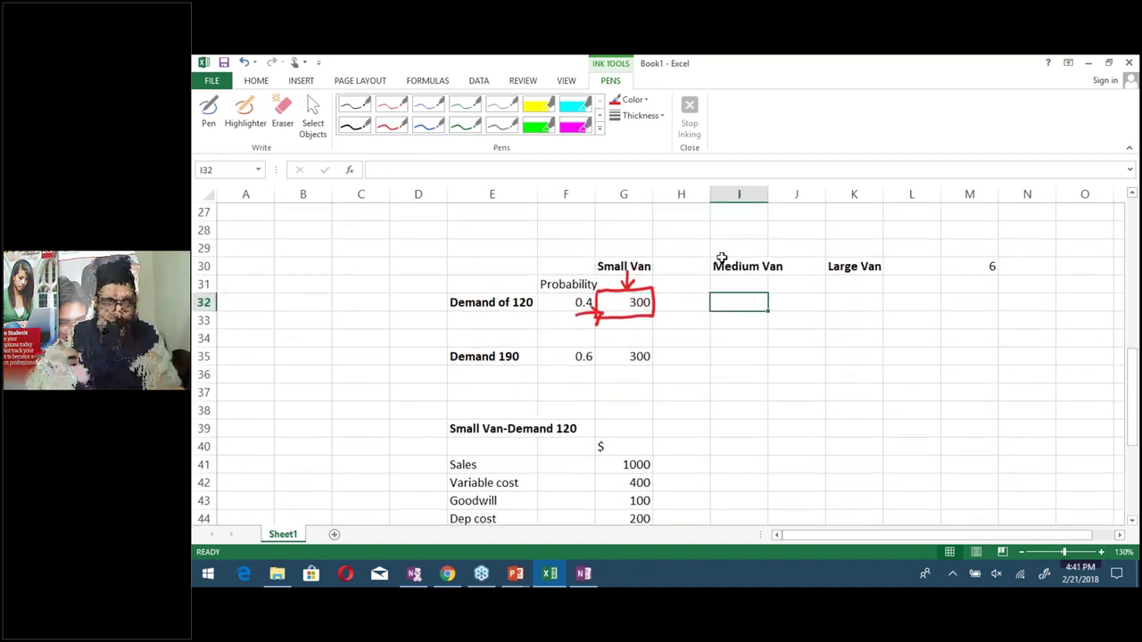
{"action": "left_click", "coordinate": [360, 131]}
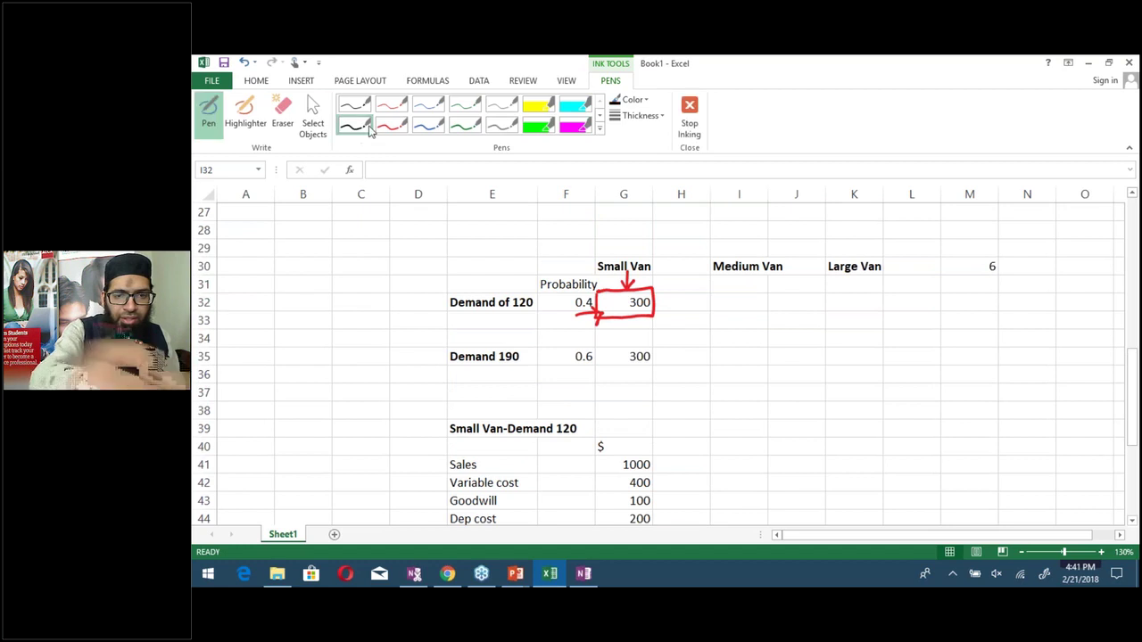
{"action": "left_click_drag", "start_coordinate": [743, 270], "coordinate": [742, 289]}
{"action": "mouse_move", "coordinate": [735, 277]}
{"action": "left_mouse_down"}
{"action": "mouse_move", "coordinate": [742, 290]}
{"action": "mouse_move", "coordinate": [750, 278]}
{"action": "left_mouse_up"}
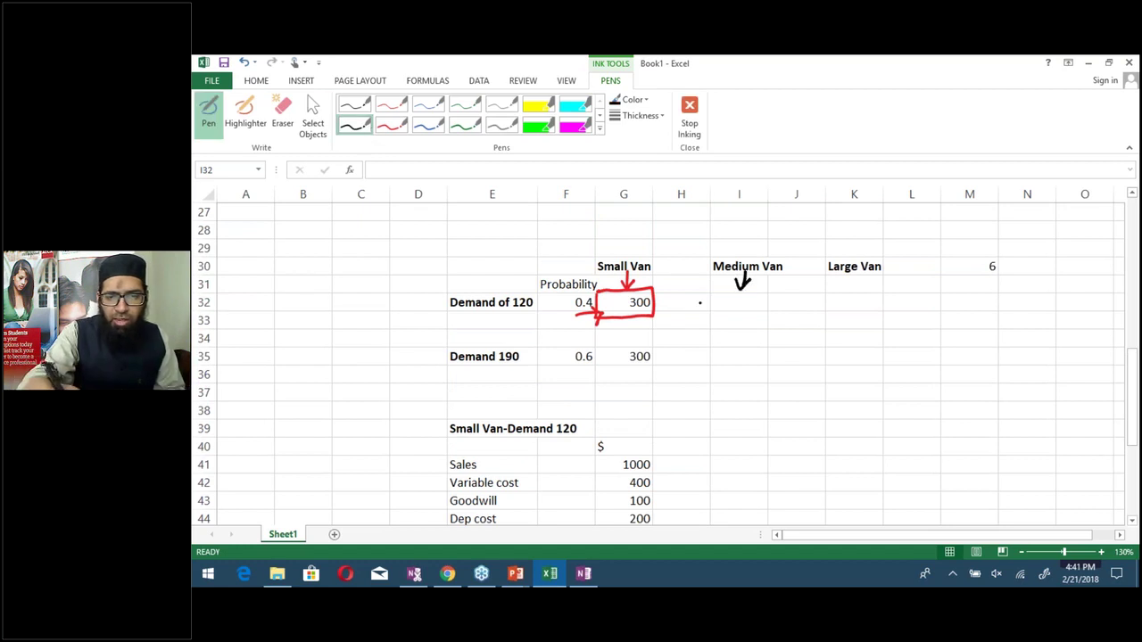
{"action": "left_click_drag", "start_coordinate": [666, 304], "coordinate": [695, 304]}
{"action": "left_click_drag", "start_coordinate": [683, 295], "coordinate": [684, 315]}
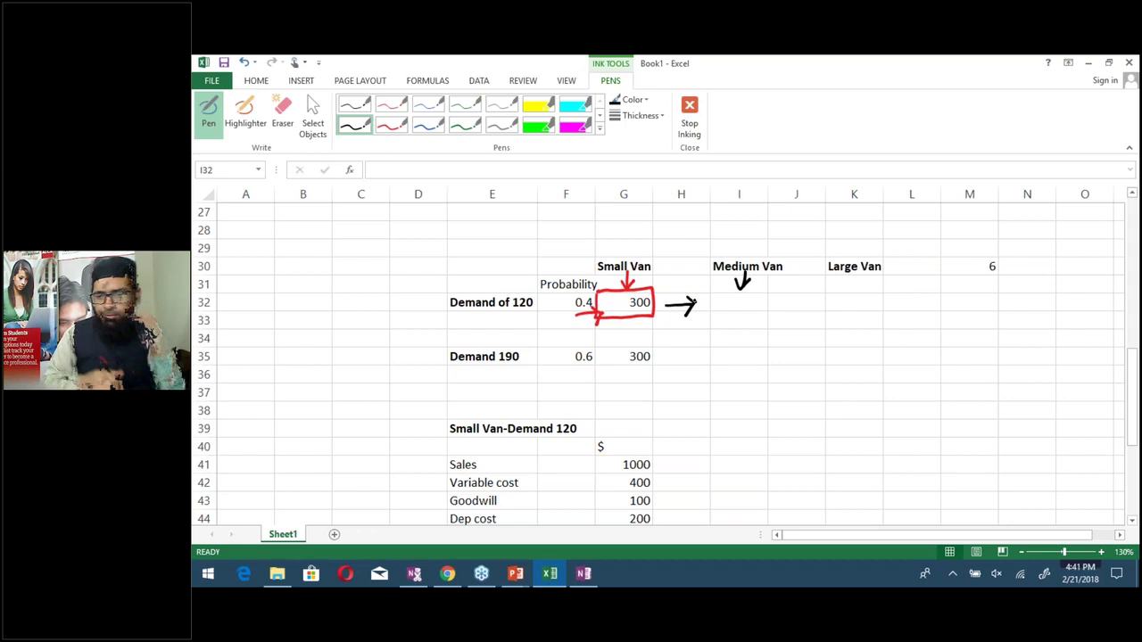
{"action": "mouse_move", "coordinate": [708, 292]}
{"action": "left_mouse_down"}
{"action": "mouse_move", "coordinate": [770, 286]}
{"action": "mouse_move", "coordinate": [769, 316]}
{"action": "mouse_move", "coordinate": [709, 315]}
{"action": "mouse_move", "coordinate": [706, 287]}
{"action": "left_mouse_up"}
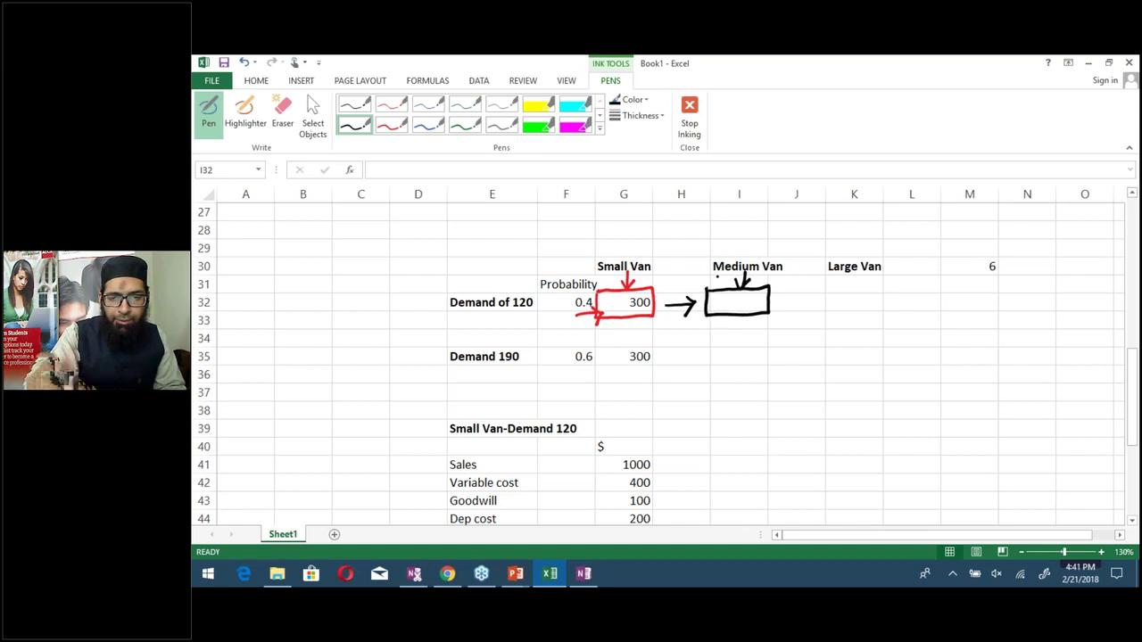
{"action": "key", "text": "Escape"}
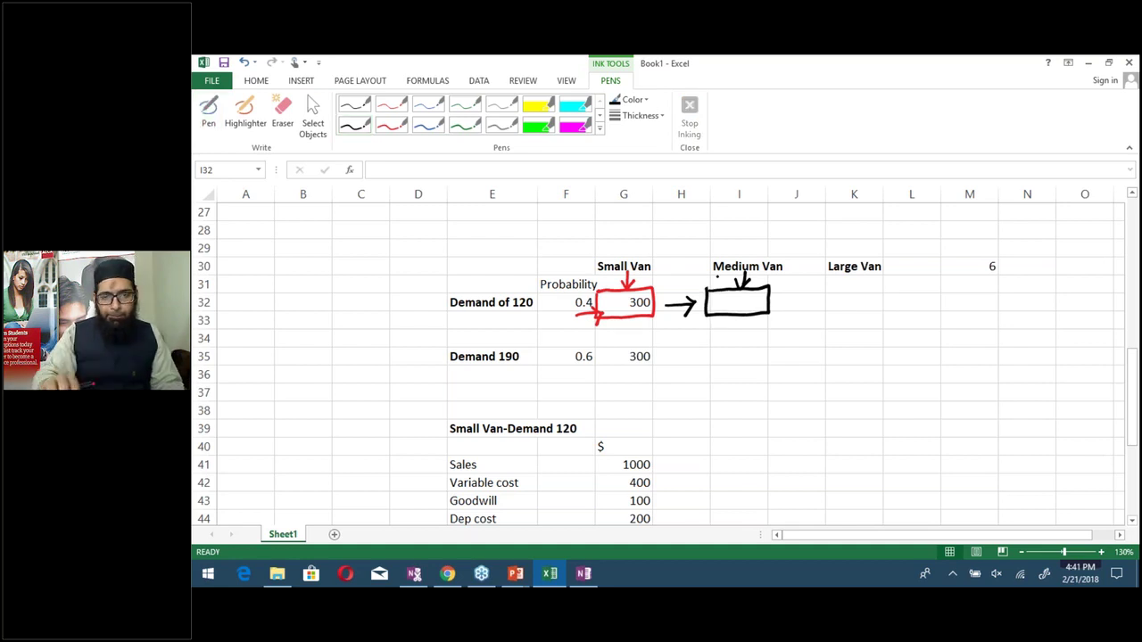
Look over the two Small Van workings for Demand 120 and Demand 190 in rows 39 to 55
{"action": "left_click", "coordinate": [910, 446]}
{"action": "key", "text": "Down"}
{"action": "key", "text": "Down"}
{"action": "key", "text": "Down"}
{"action": "key", "text": "Down"}
{"action": "key", "text": "Down"}
{"action": "key", "text": "Down"}
{"action": "key", "text": "Down"}
{"action": "key", "text": "Down"}
{"action": "key", "text": "Down"}
{"action": "key", "text": "Down"}
{"action": "key", "text": "Down"}
{"action": "key", "text": "Down"}
{"action": "key", "text": "Down"}
{"action": "key", "text": "Down"}
{"action": "key", "text": "Up"}
{"action": "key", "text": "Up"}
{"action": "key", "text": "Up"}
{"action": "key", "text": "Up"}
{"action": "key", "text": "Up"}
{"action": "key", "text": "Up"}
{"action": "key", "text": "Up"}
{"action": "key", "text": "Up"}
{"action": "key", "text": "Up"}
{"action": "key", "text": "Left"}
{"action": "key", "text": "Left"}
{"action": "key", "text": "Left"}
{"action": "key", "text": "Left"}
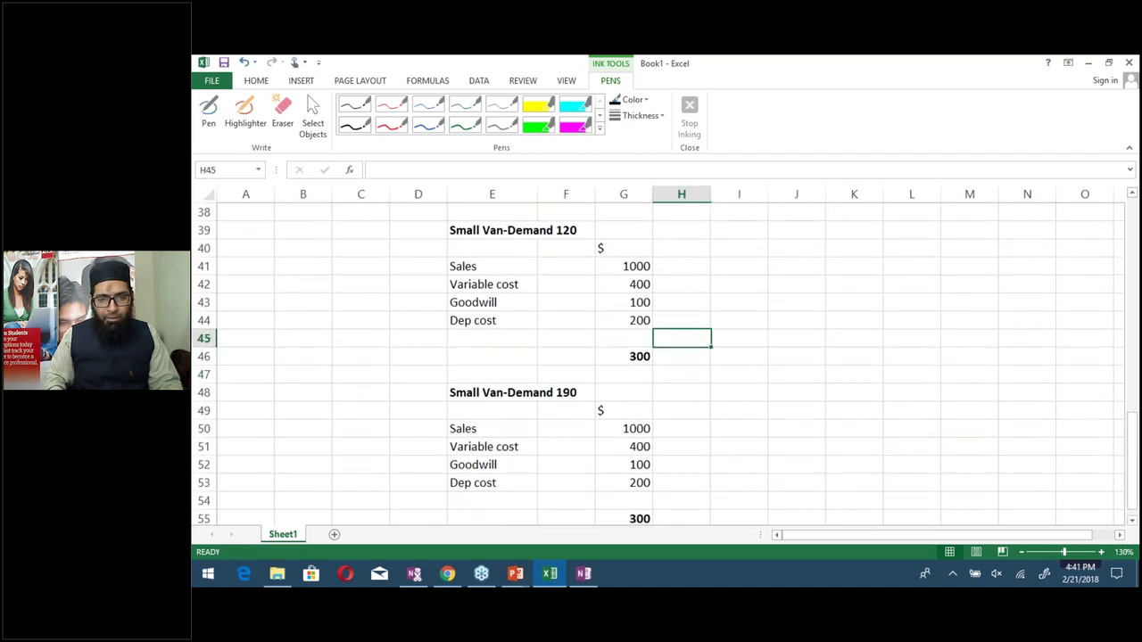
Enter the bold heading "Medium van-Demand 190" in cell I48, beside the Small Van-Demand 190 working
{"action": "key", "text": "Down"}
{"action": "key", "text": "Down"}
{"action": "key", "text": "Right"}
{"action": "key", "text": "Down"}
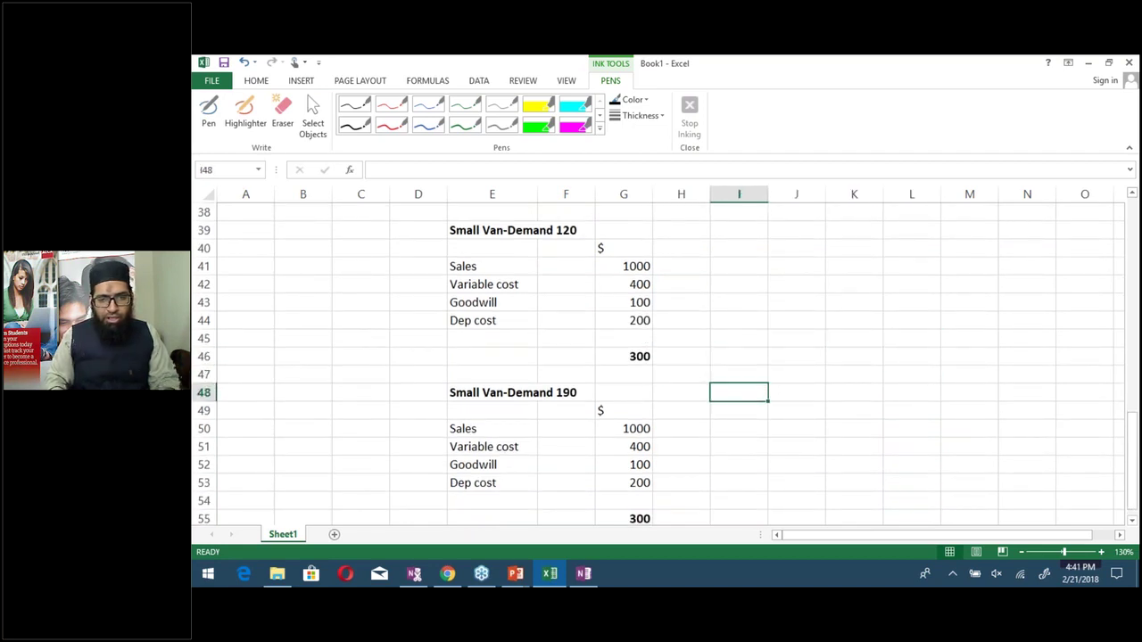
{"action": "type", "text": "Me"}
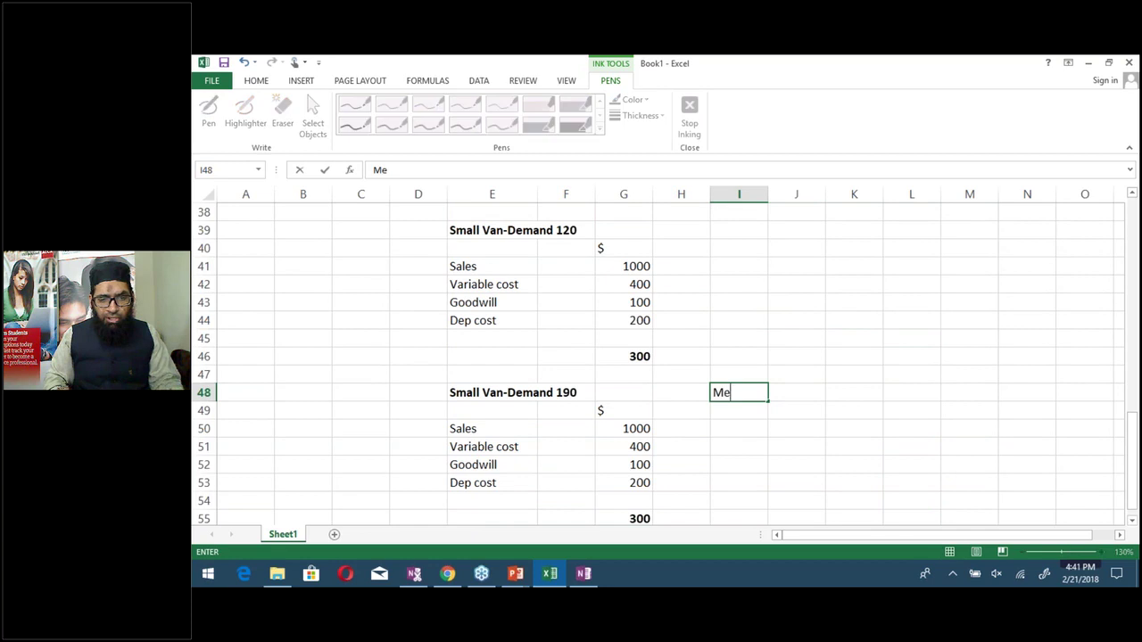
{"action": "type", "text": "dium "}
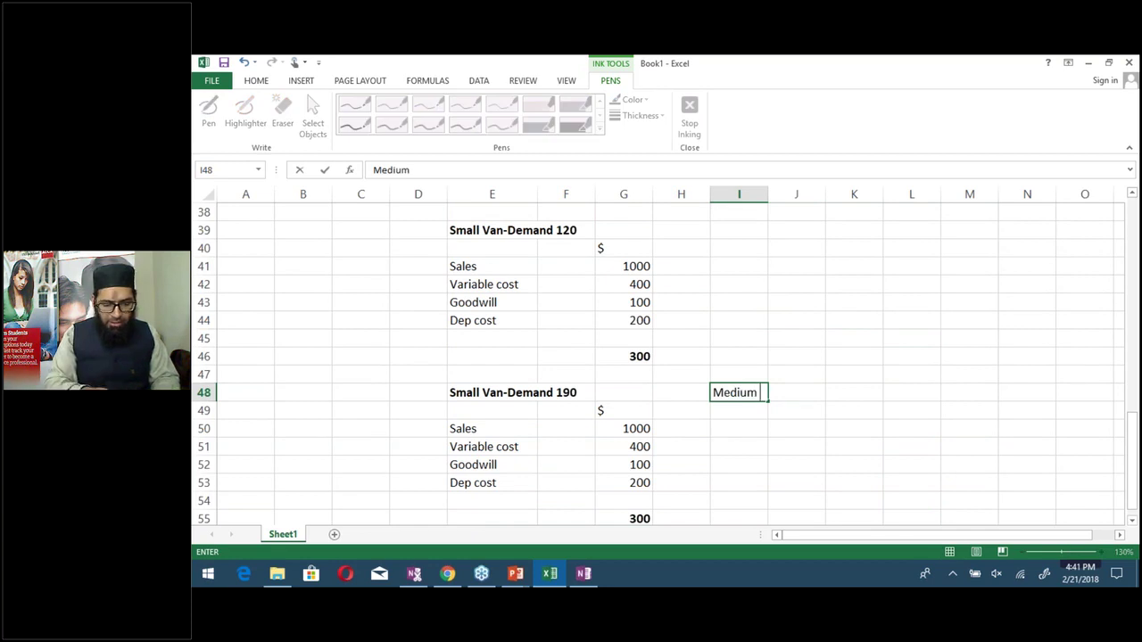
{"action": "type", "text": "van-"}
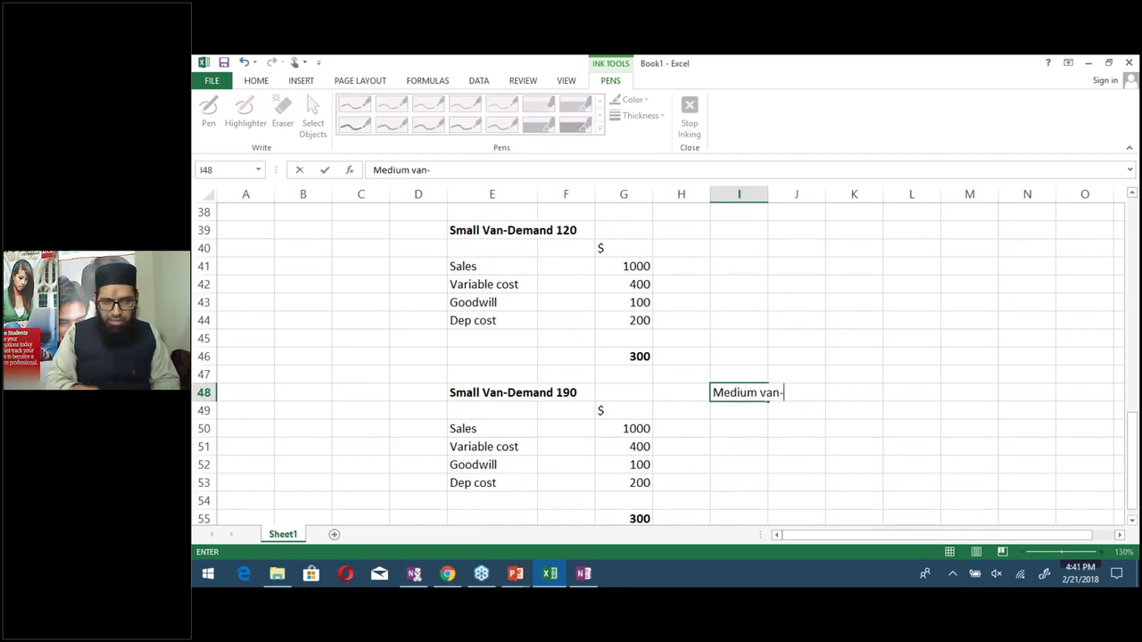
{"action": "type", "text": "Demand 190"}
{"action": "key", "text": "Return"}
{"action": "left_click", "coordinate": [738, 393]}
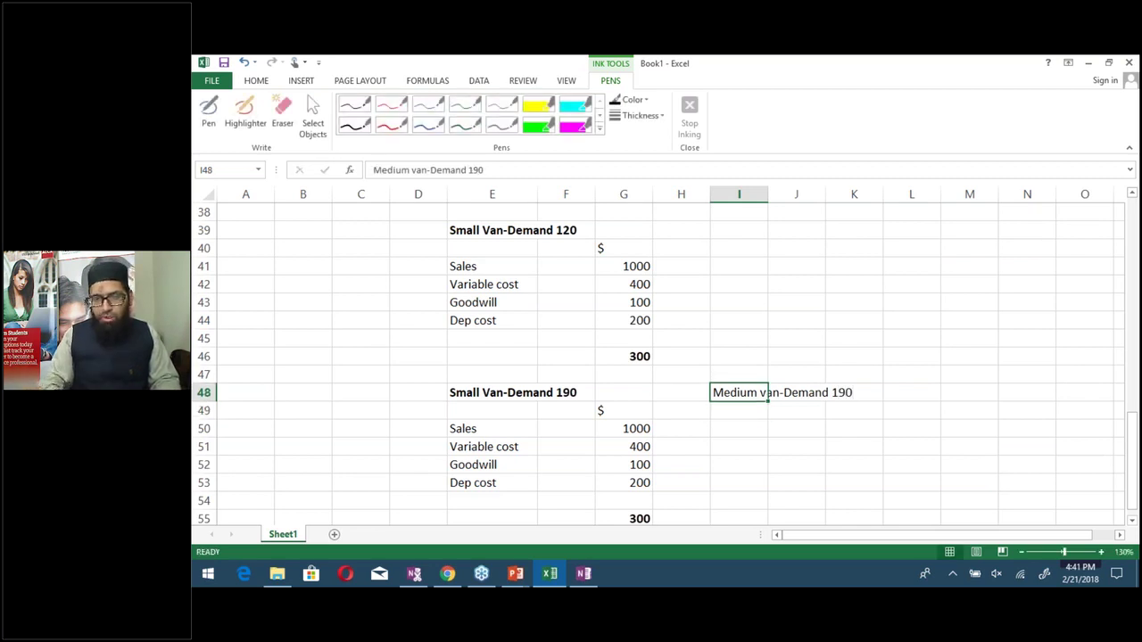
{"action": "key", "text": "ctrl+b"}
Copy the $ sign from G49 into I49 under the Medium van heading
{"action": "key", "text": "Down"}
{"action": "key", "text": "Down"}
{"action": "key", "text": "Up"}
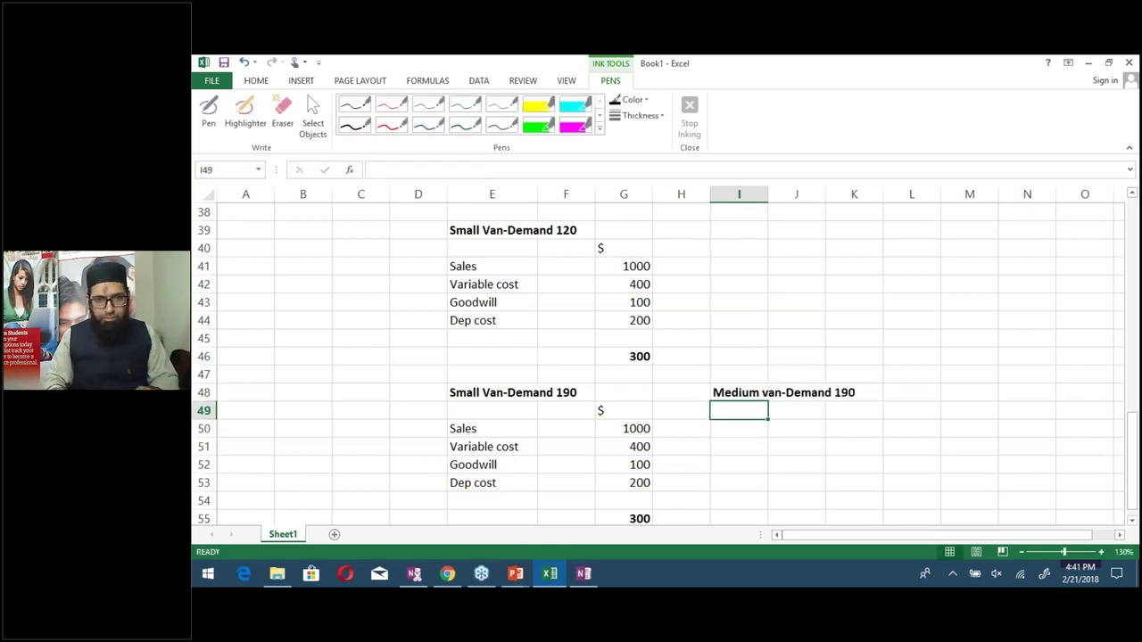
{"action": "key", "text": "Left"}
{"action": "key", "text": "Left"}
{"action": "key", "text": "Left"}
{"action": "key", "text": "Right"}
{"action": "key", "text": "ctrl+c"}
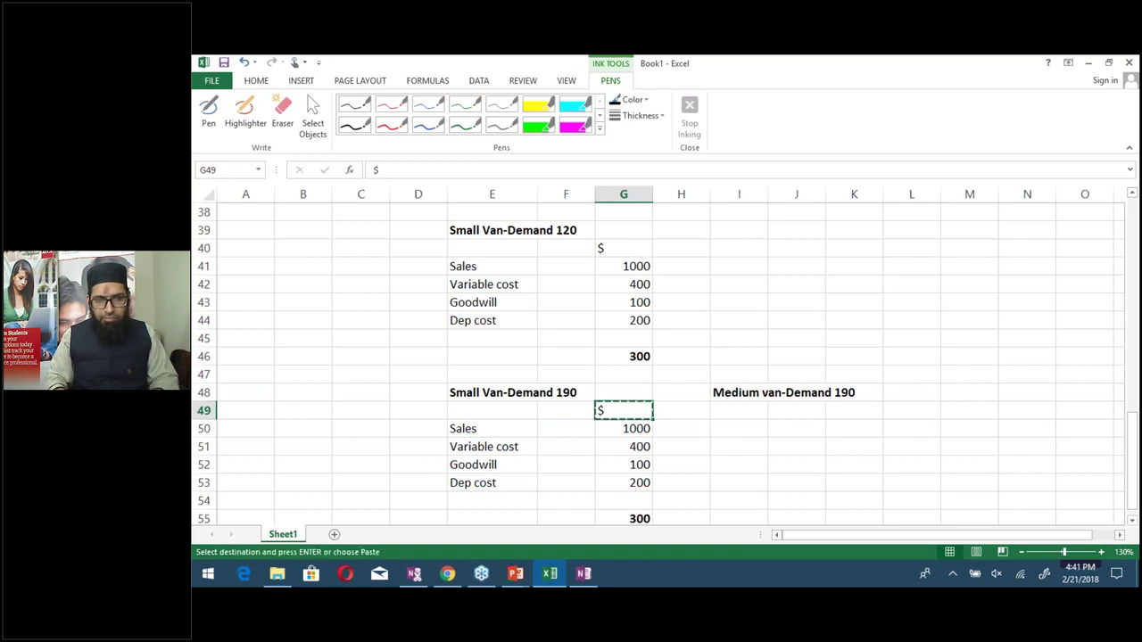
{"action": "key", "text": "Right"}
{"action": "key", "text": "Right"}
{"action": "key", "text": "Return"}
Calculate the Medium van sales in I50 with the formula =120*10
{"action": "key", "text": "Down"}
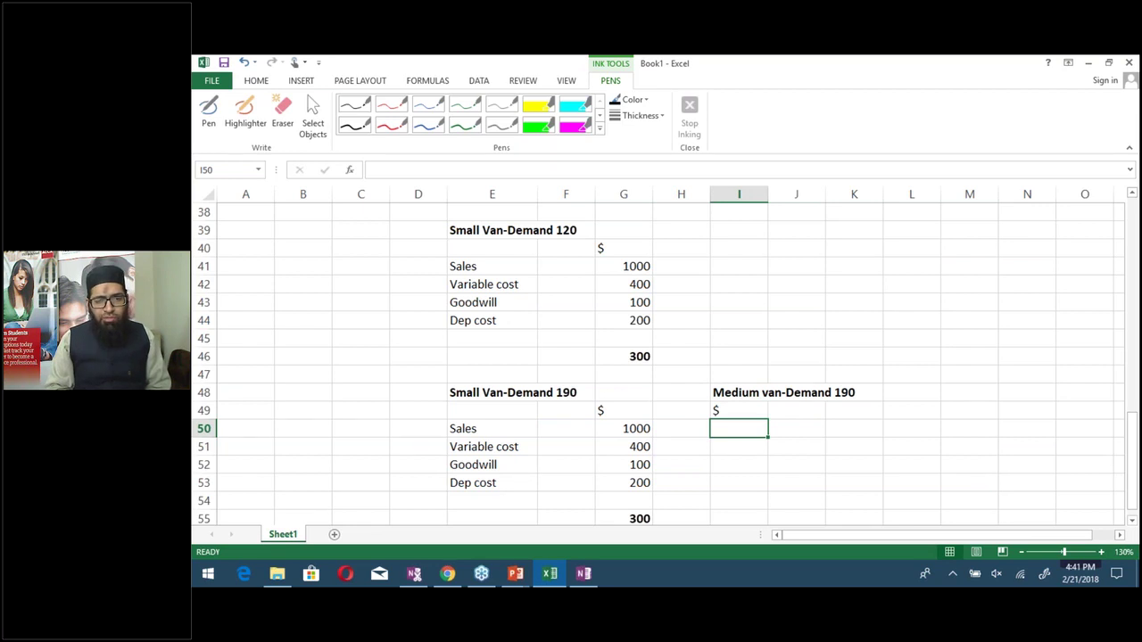
{"action": "type", "text": "="}
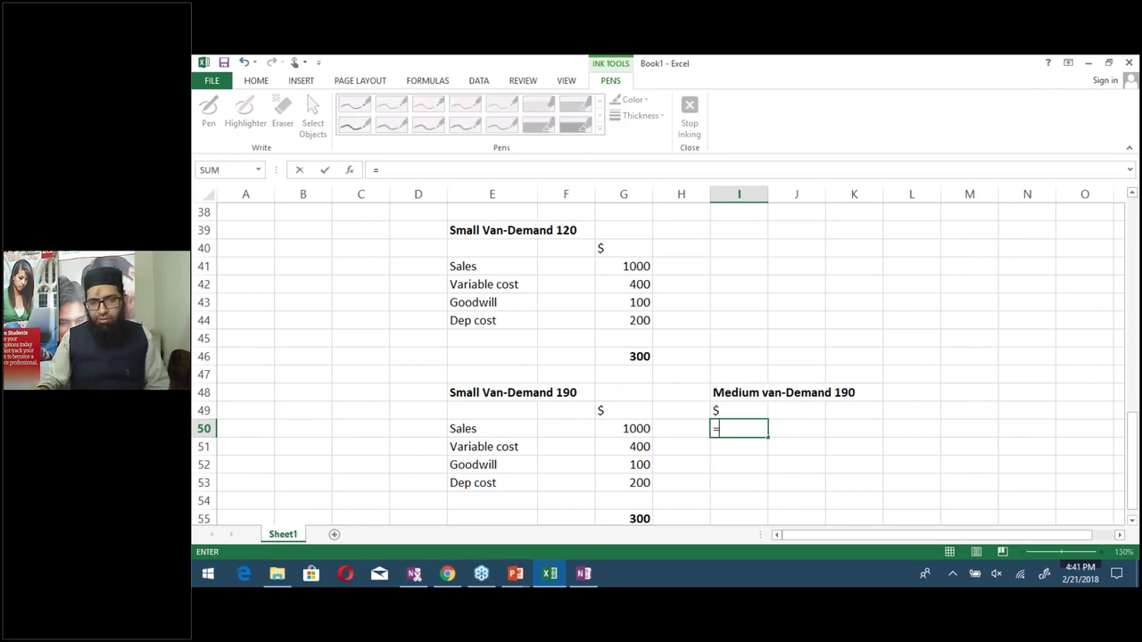
{"action": "type", "text": "120"}
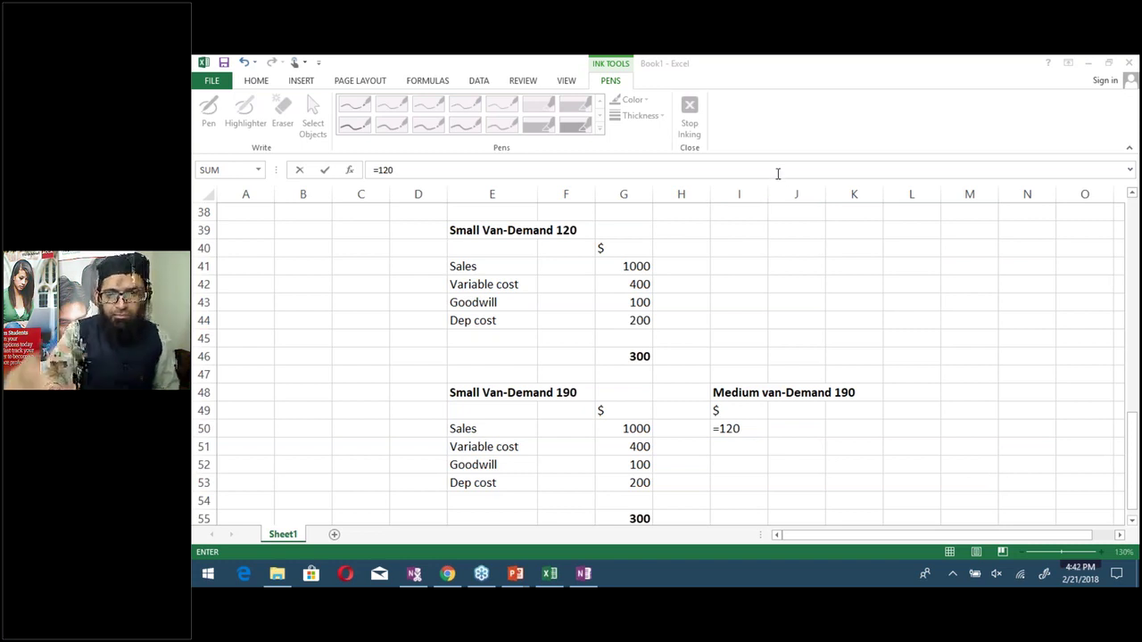
{"action": "key", "text": "ctrl+Return"}
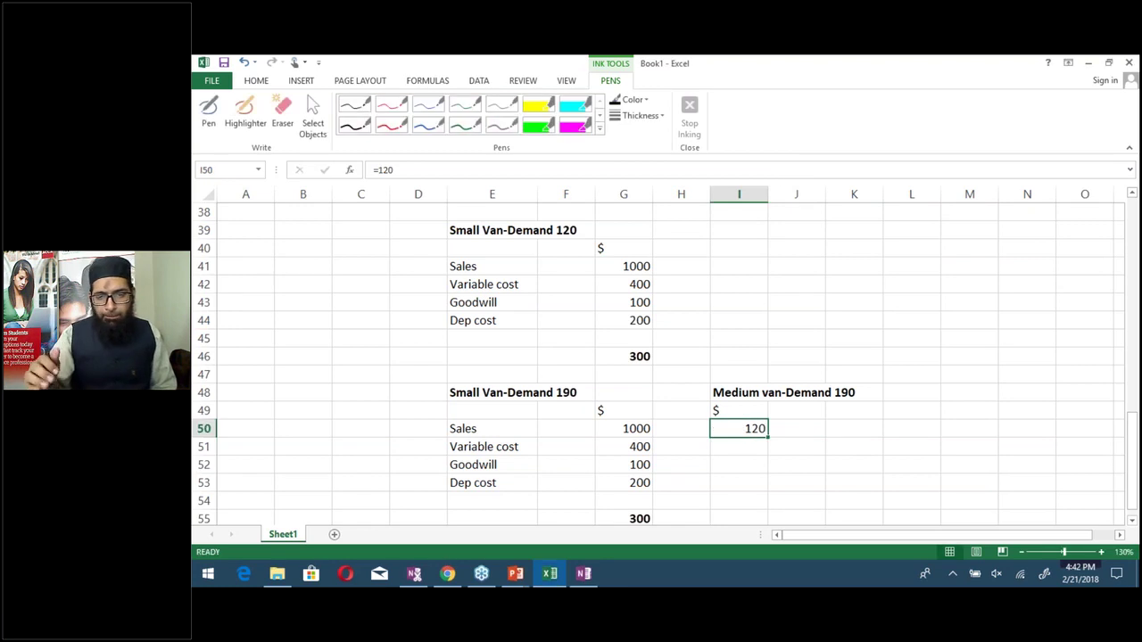
{"action": "key", "text": "F2"}
{"action": "type", "text": "*"}
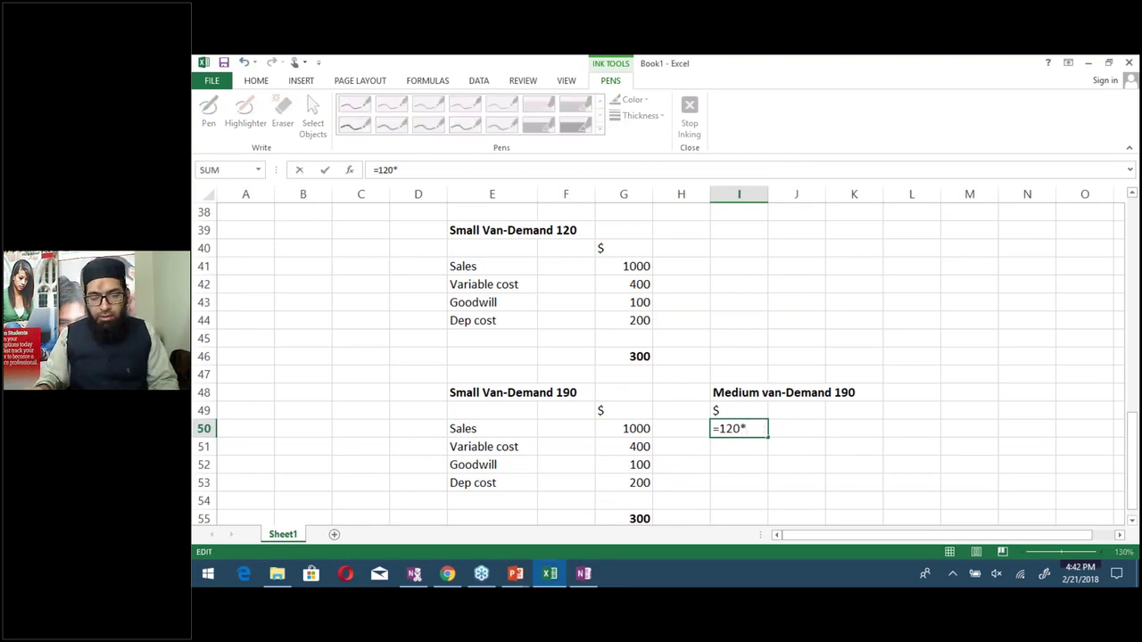
{"action": "type", "text": "100"}
{"action": "key", "text": "BackSpace"}
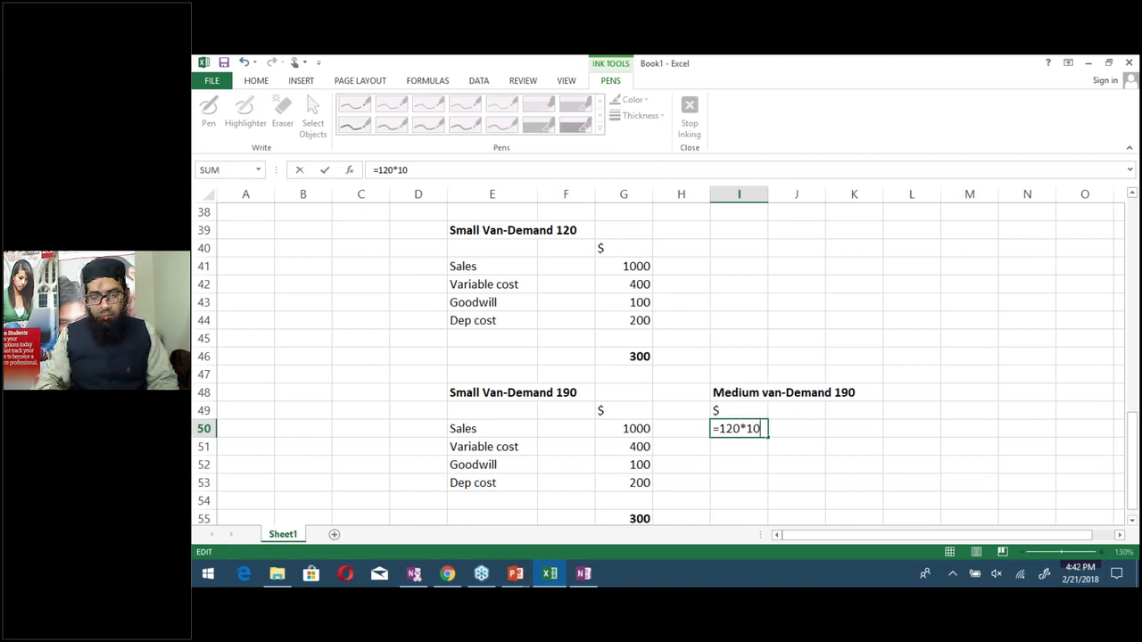
{"action": "key", "text": "Return"}
Calculate the Medium van variable cost in I51 as =120*4*90%, underlining the 10% reduction in red on the Profit table slide
{"action": "type", "text": "=120*4*"}
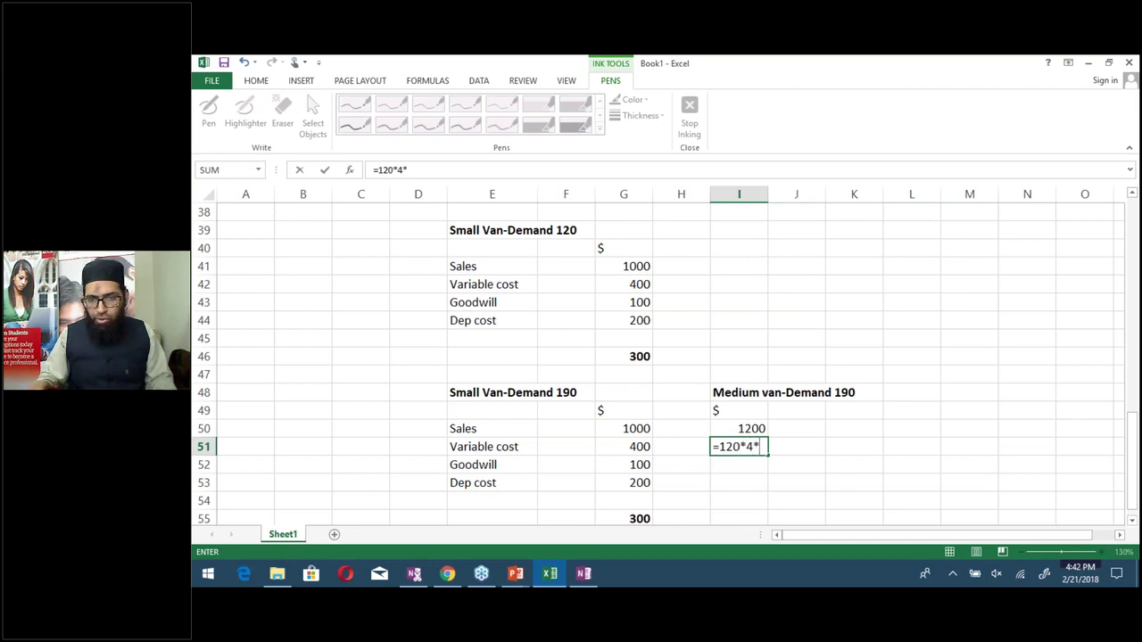
{"action": "key", "text": "alt+Tab"}
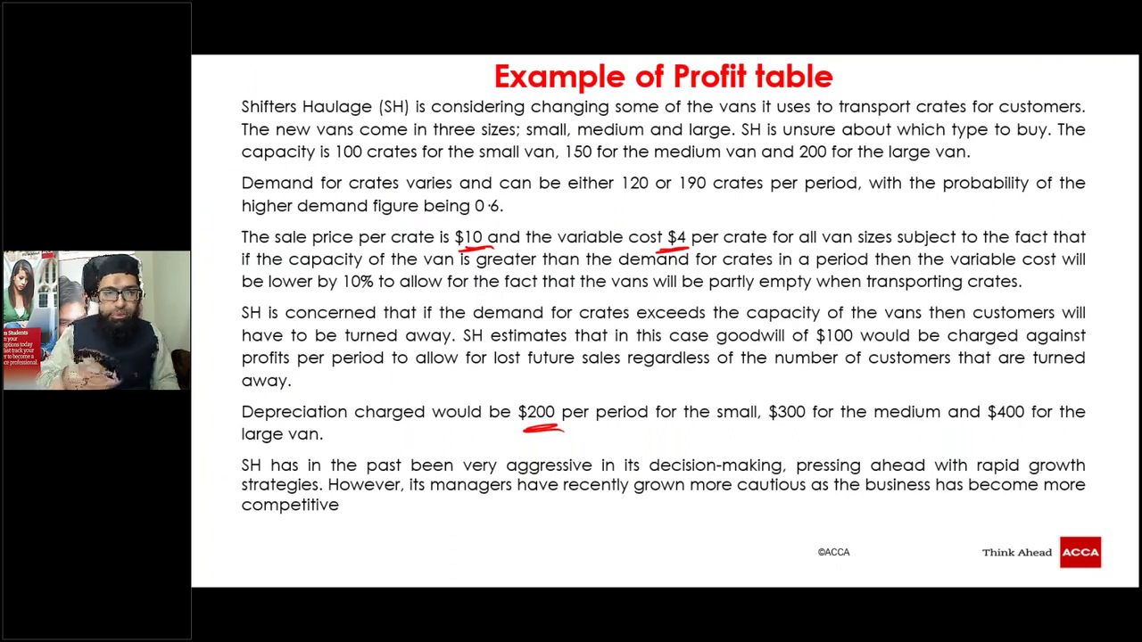
{"action": "left_click_drag", "start_coordinate": [335, 292], "coordinate": [401, 295]}
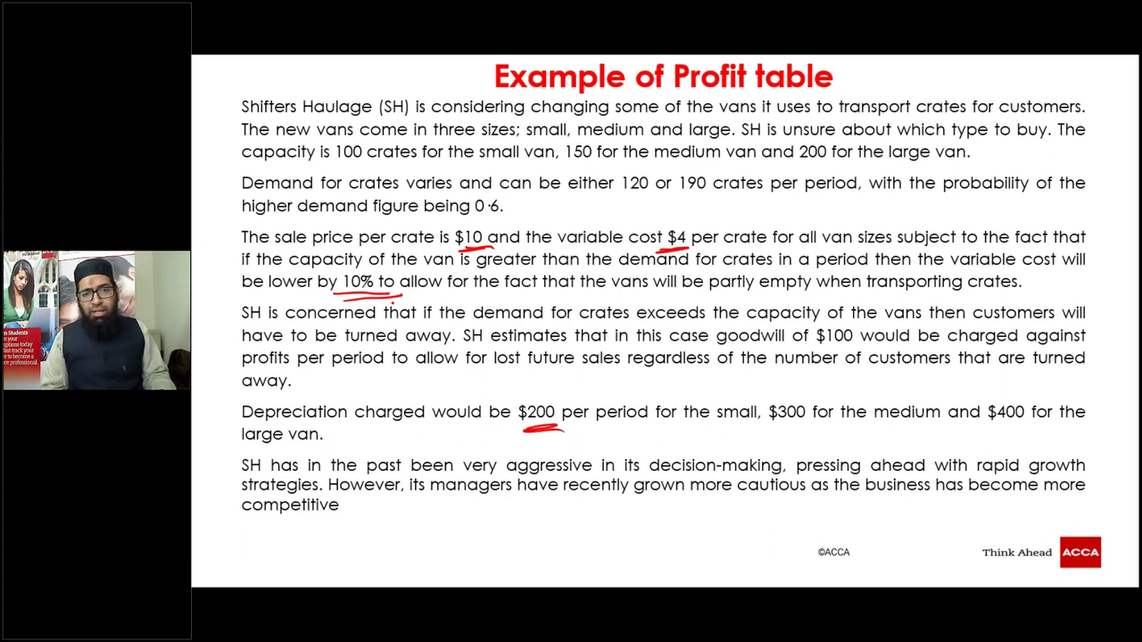
{"action": "key", "text": "alt+Tab"}
{"action": "type", "text": "90%"}
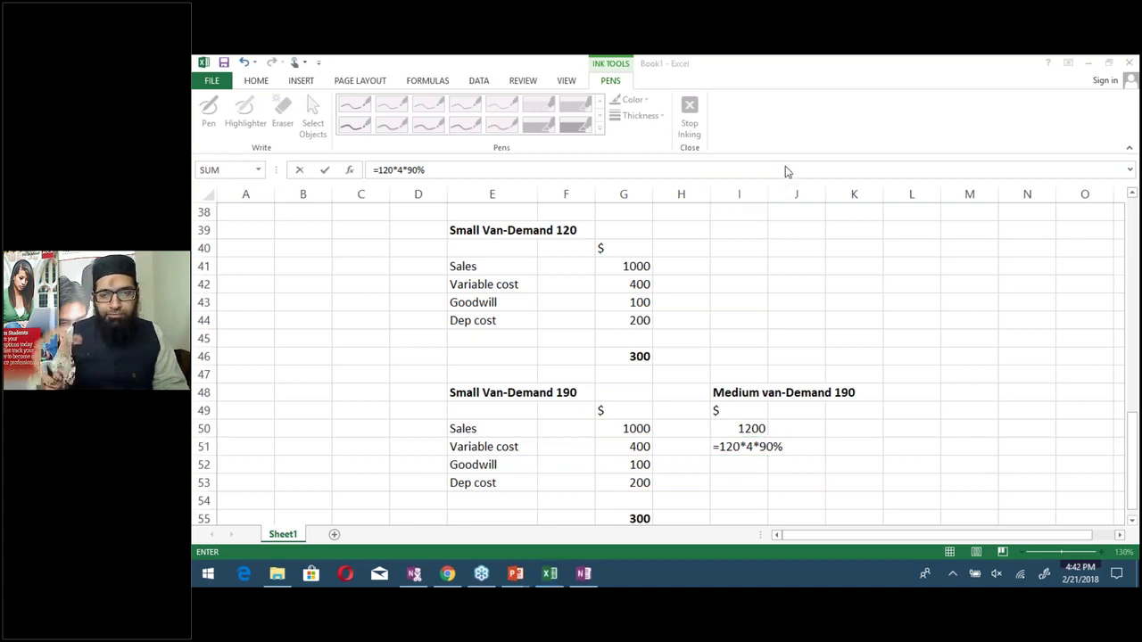
{"action": "left_click", "coordinate": [830, 65]}
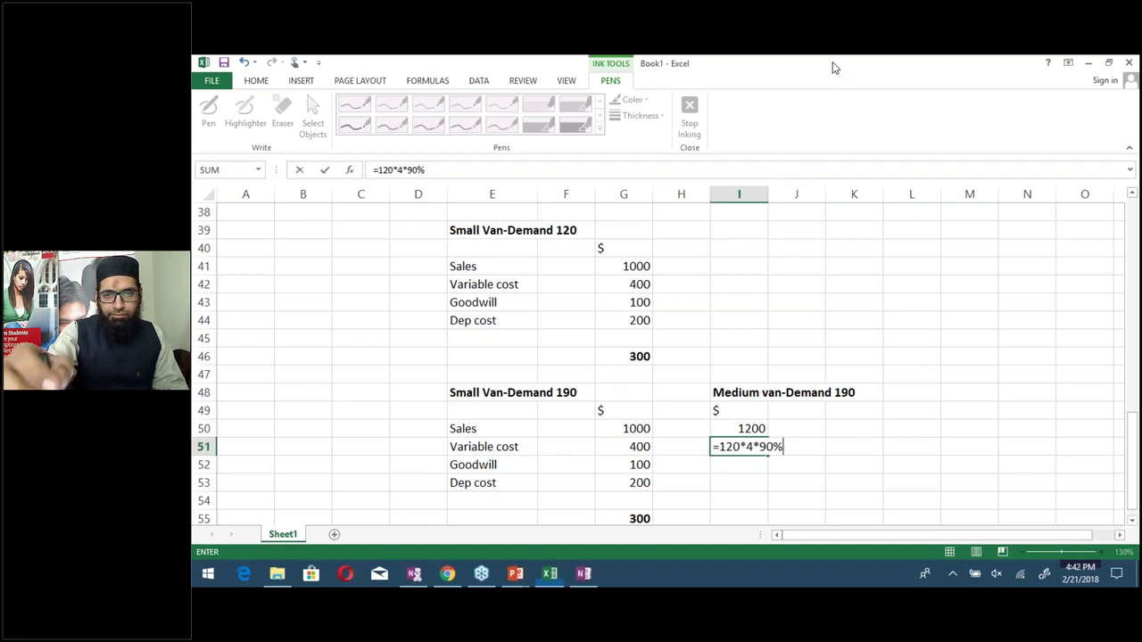
{"action": "key", "text": "Return"}
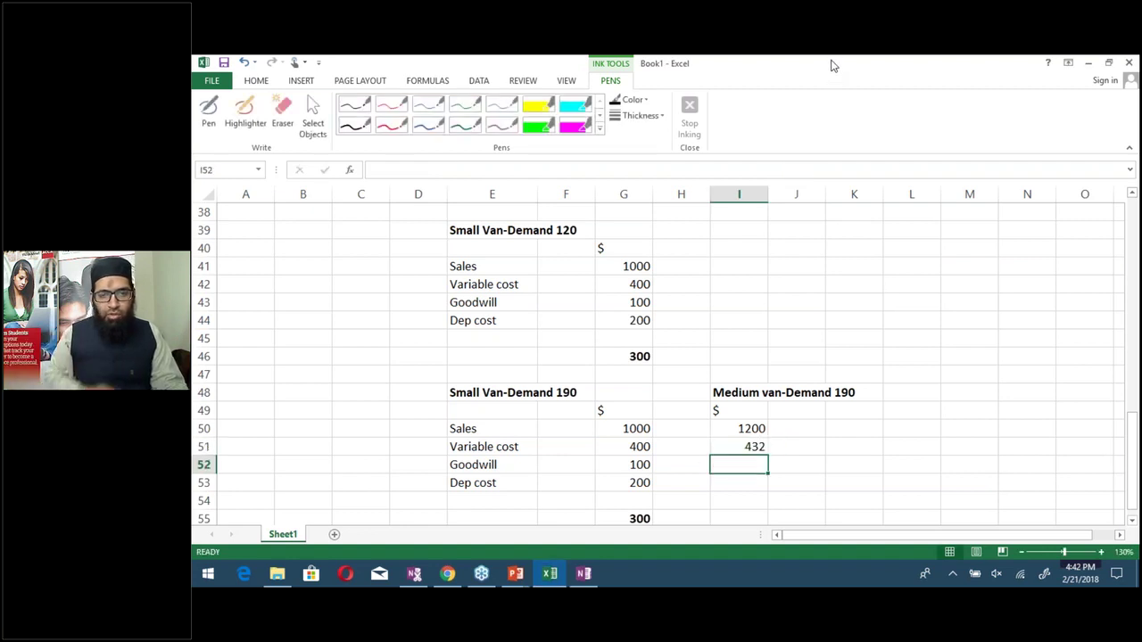
Enter 0 for the Medium van goodwill in I52 and 300 for its depreciation cost in I53
{"action": "type", "text": "0"}
{"action": "key", "text": "Return"}
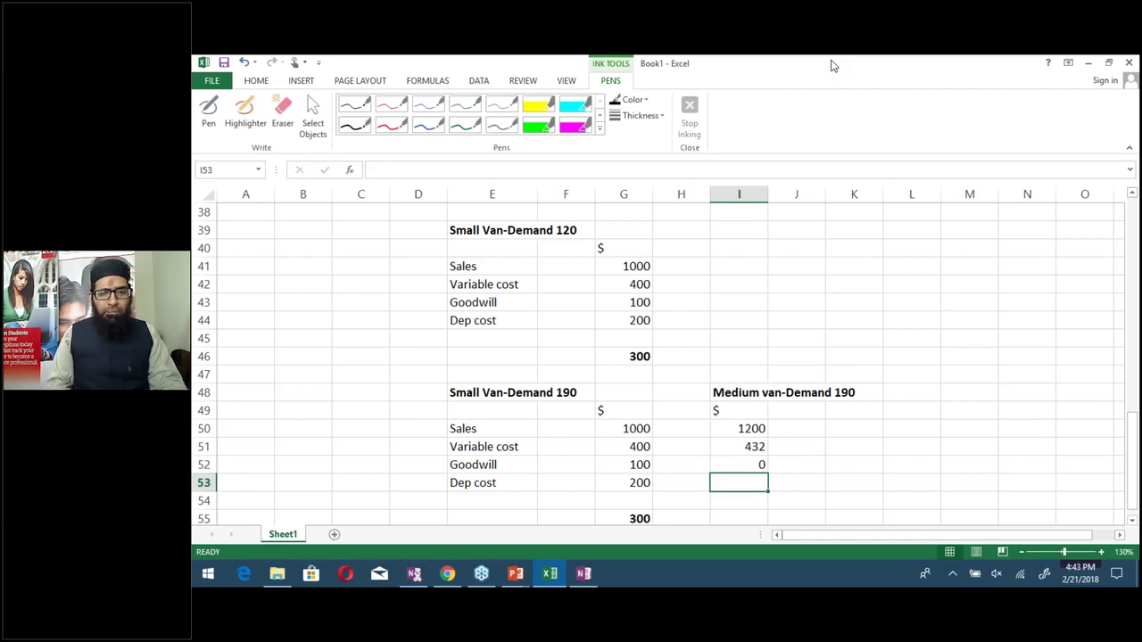
{"action": "type", "text": "300"}
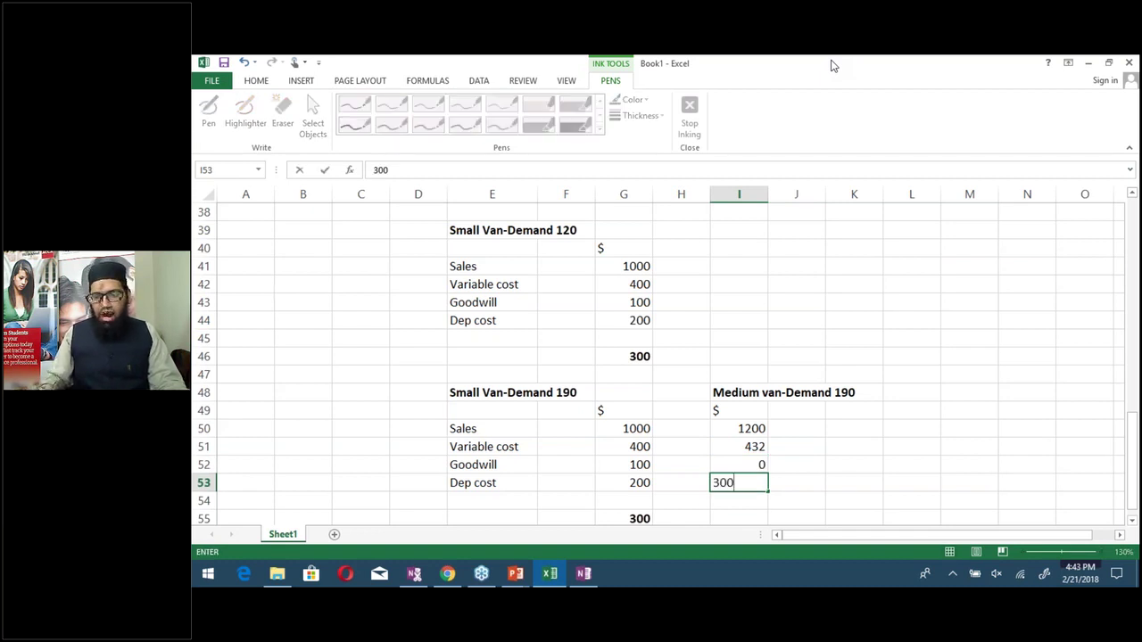
{"action": "key", "text": "Return"}
Copy the profit formula from G55 into I55 to total the Medium van working
{"action": "key", "text": "Return"}
{"action": "key", "text": "Return"}
{"action": "key", "text": "Up"}
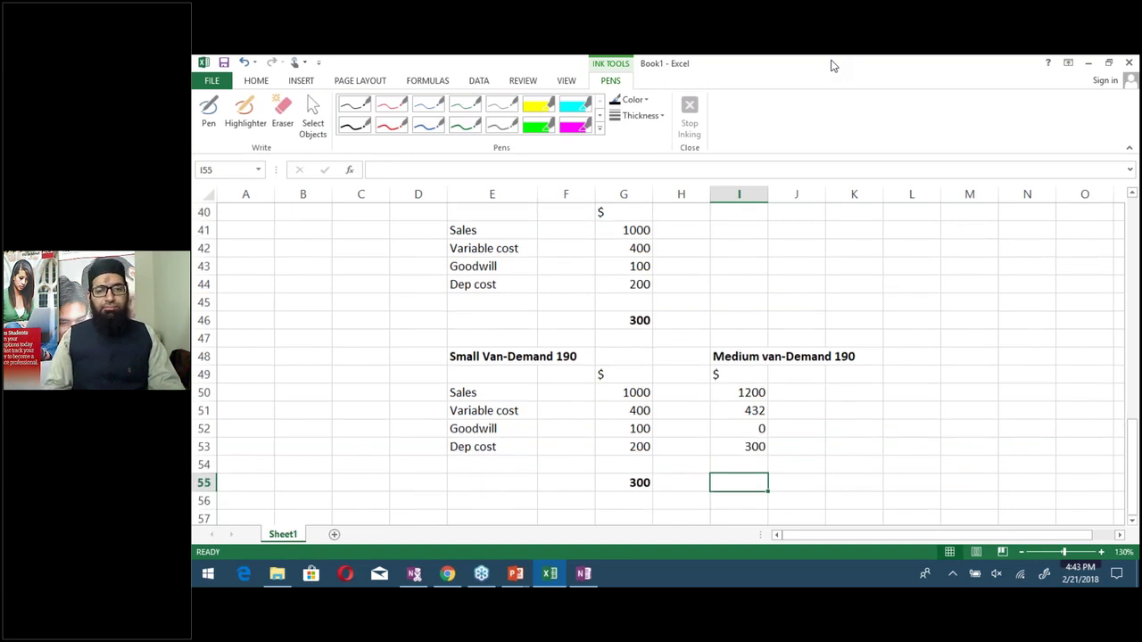
{"action": "key", "text": "Left"}
{"action": "key", "text": "Left"}
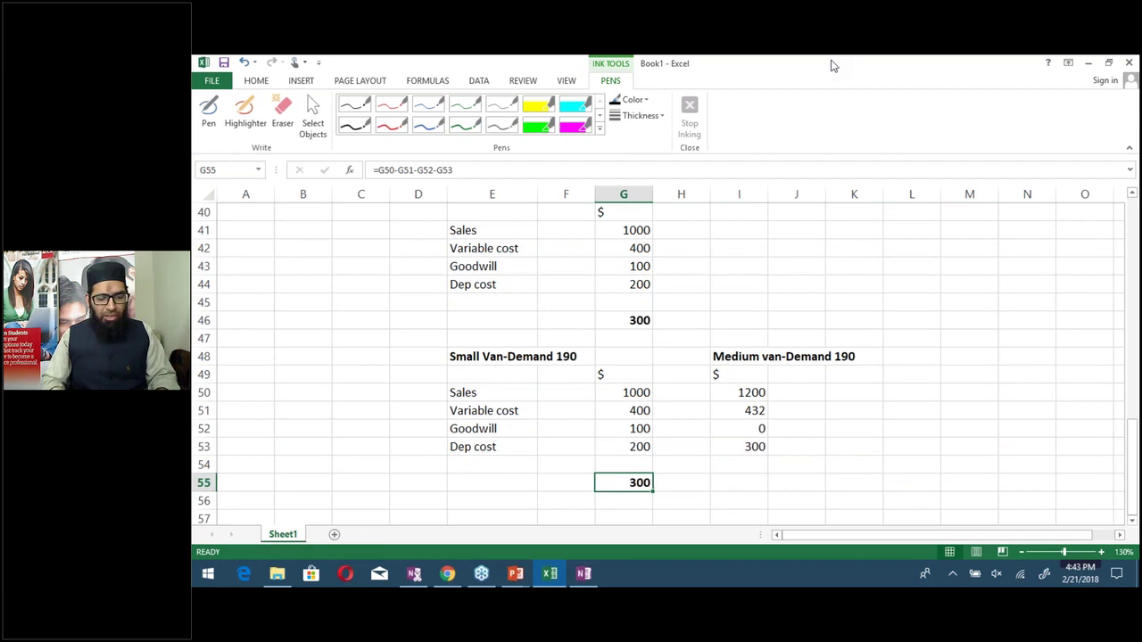
{"action": "key", "text": "ctrl+c"}
{"action": "key", "text": "Right"}
{"action": "key", "text": "Right"}
{"action": "key", "text": "Return"}
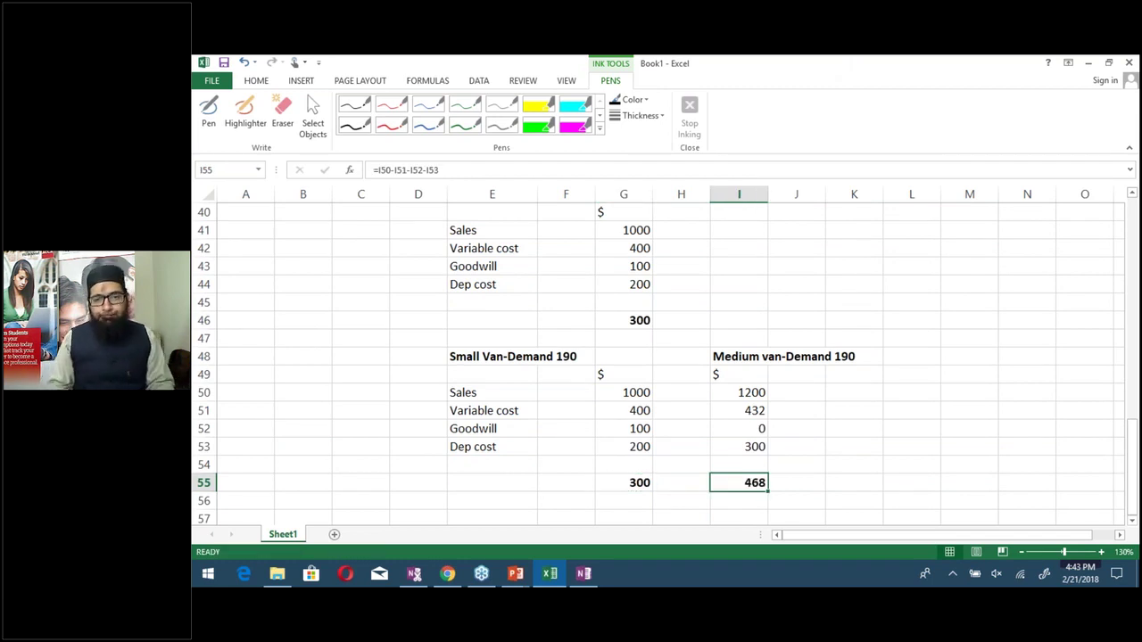
{"action": "key", "text": "Up"}
{"action": "key", "text": "Up"}
{"action": "key", "text": "Up"}
{"action": "key", "text": "Up"}
{"action": "key", "text": "Up"}
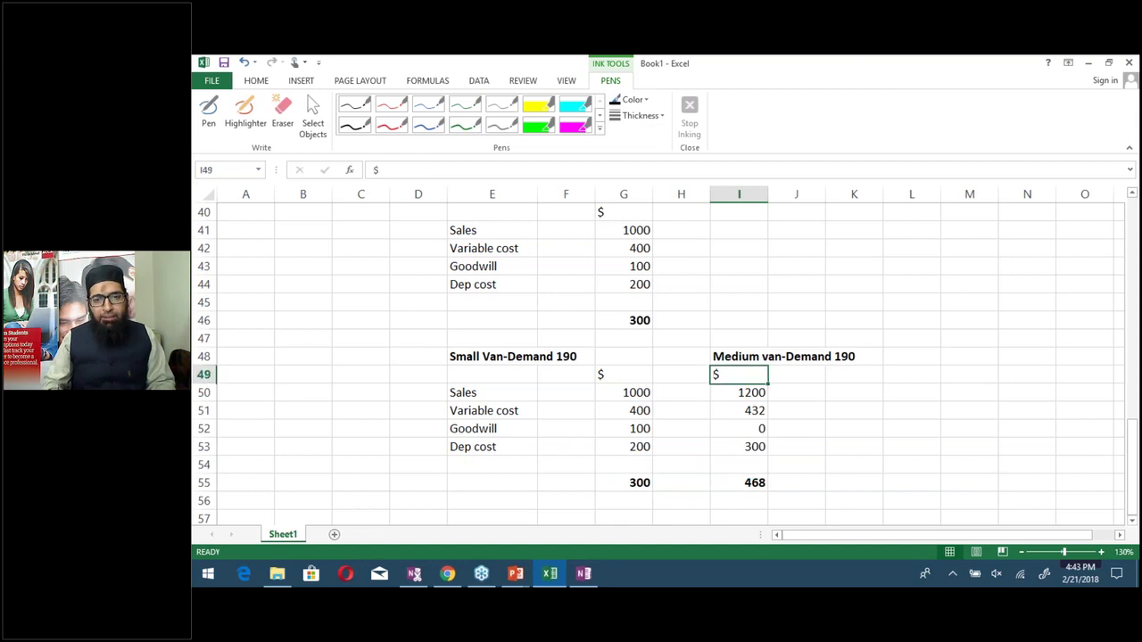
{"action": "left_click", "coordinate": [738, 356]}
{"action": "key", "text": "ctrl+c"}
{"action": "key", "text": "Down"}
{"action": "key", "text": "Down"}
{"action": "key", "text": "Down"}
{"action": "key", "text": "Down"}
{"action": "key", "text": "Down"}
{"action": "key", "text": "Down"}
{"action": "key", "text": "Down"}
{"action": "key", "text": "Down"}
{"action": "key", "text": "Down"}
{"action": "key", "text": "Down"}
{"action": "key", "text": "Down"}
{"action": "key", "text": "Down"}
{"action": "key", "text": "Down"}
{"action": "key", "text": "Down"}
{"action": "key", "text": "Down"}
{"action": "key", "text": "Down"}
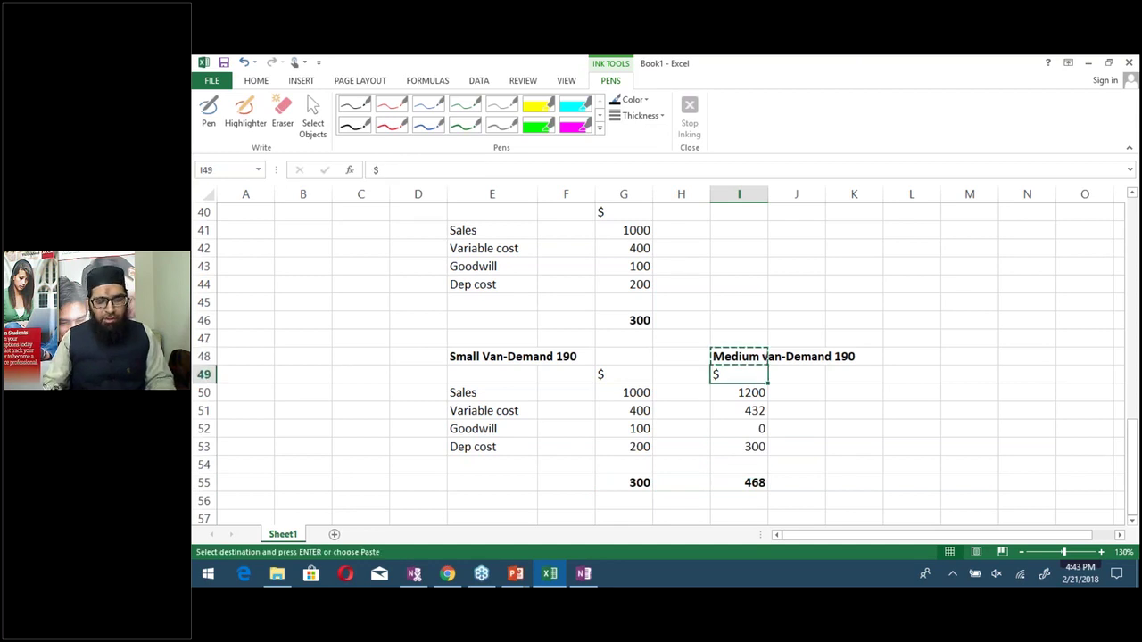
{"action": "key", "text": "Up"}
{"action": "key", "text": "Up"}
{"action": "key", "text": "Up"}
{"action": "key", "text": "Up"}
{"action": "key", "text": "Up"}
{"action": "key", "text": "Up"}
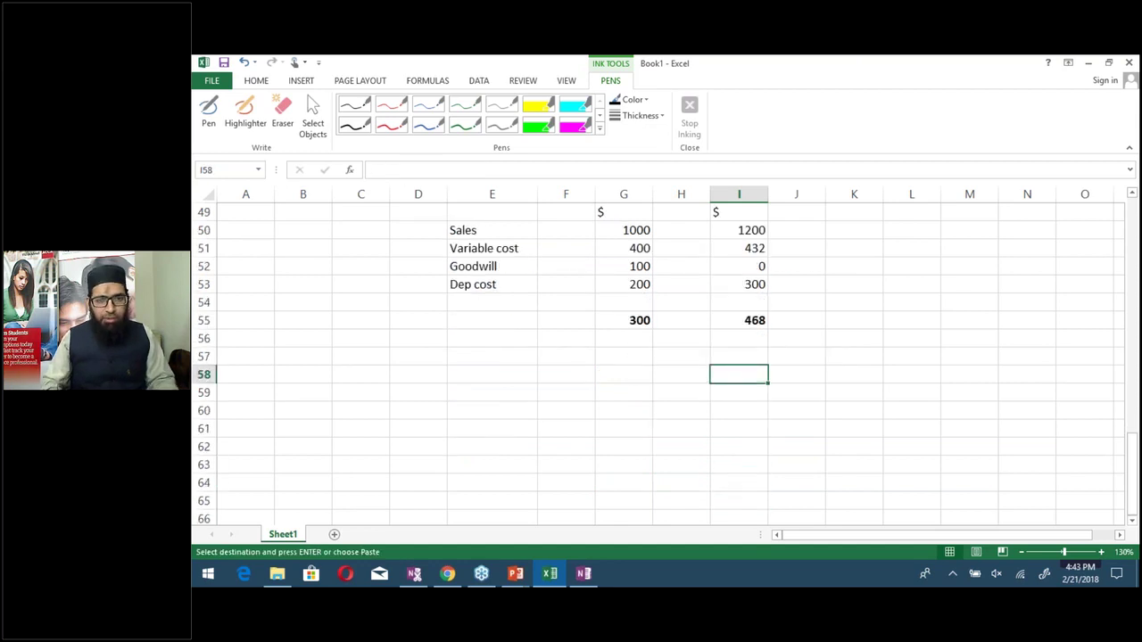
{"action": "key", "text": "Escape"}
Move the whole Medium van working from I48:I55 up to I39:I46, beside the Small Van-Demand 120 working
{"action": "key", "text": "Up"}
{"action": "key", "text": "Up"}
{"action": "key", "text": "Up"}
{"action": "key", "text": "Up"}
{"action": "key", "text": "Up"}
{"action": "key", "text": "Up"}
{"action": "key", "text": "Up"}
{"action": "key", "text": "Up"}
{"action": "key", "text": "Up"}
{"action": "key", "text": "Up"}
{"action": "key", "text": "Up"}
{"action": "key", "text": "Up"}
{"action": "key", "text": "Up"}
{"action": "key", "text": "Up"}
{"action": "key", "text": "Up"}
{"action": "key", "text": "Up"}
{"action": "key", "text": "Up"}
{"action": "key", "text": "Up"}
{"action": "key", "text": "Up"}
{"action": "key", "text": "Up"}
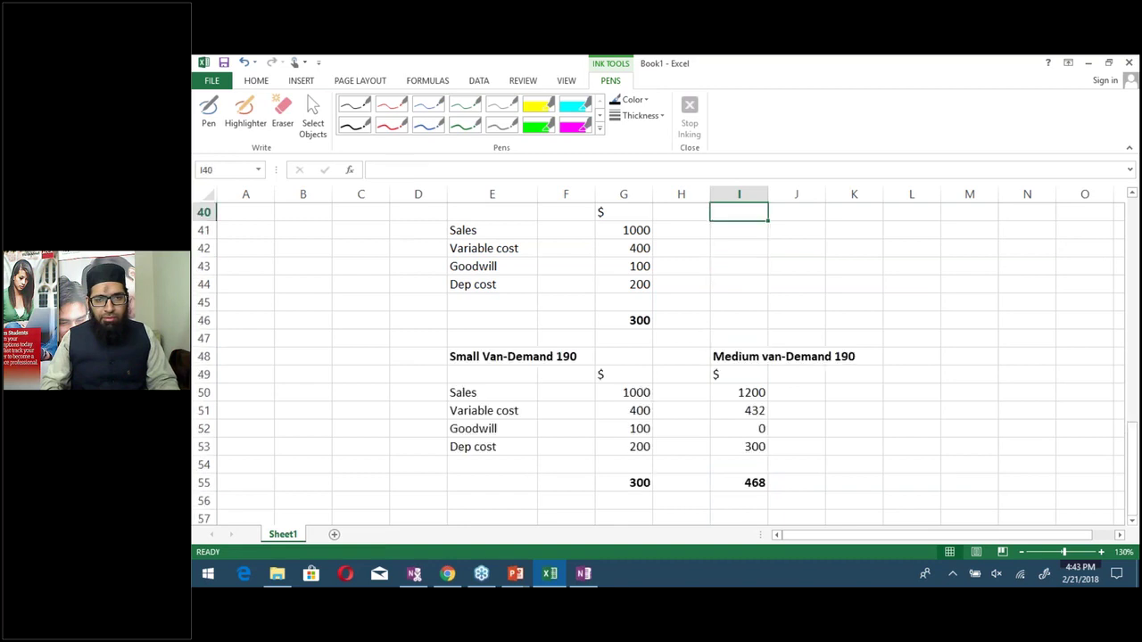
{"action": "key", "text": "Down"}
{"action": "key", "text": "Down"}
{"action": "key", "text": "Down"}
{"action": "key", "text": "Down"}
{"action": "key", "text": "Down"}
{"action": "key", "text": "Down"}
{"action": "key", "text": "Down"}
{"action": "key", "text": "Down"}
{"action": "key", "text": "Down"}
{"action": "key", "text": "Down"}
{"action": "key", "text": "Down"}
{"action": "key", "text": "Down"}
{"action": "key", "text": "Down"}
{"action": "key", "text": "Down"}
{"action": "key", "text": "shift+Down"}
{"action": "key", "text": "shift+Down"}
{"action": "key", "text": "shift+Down"}
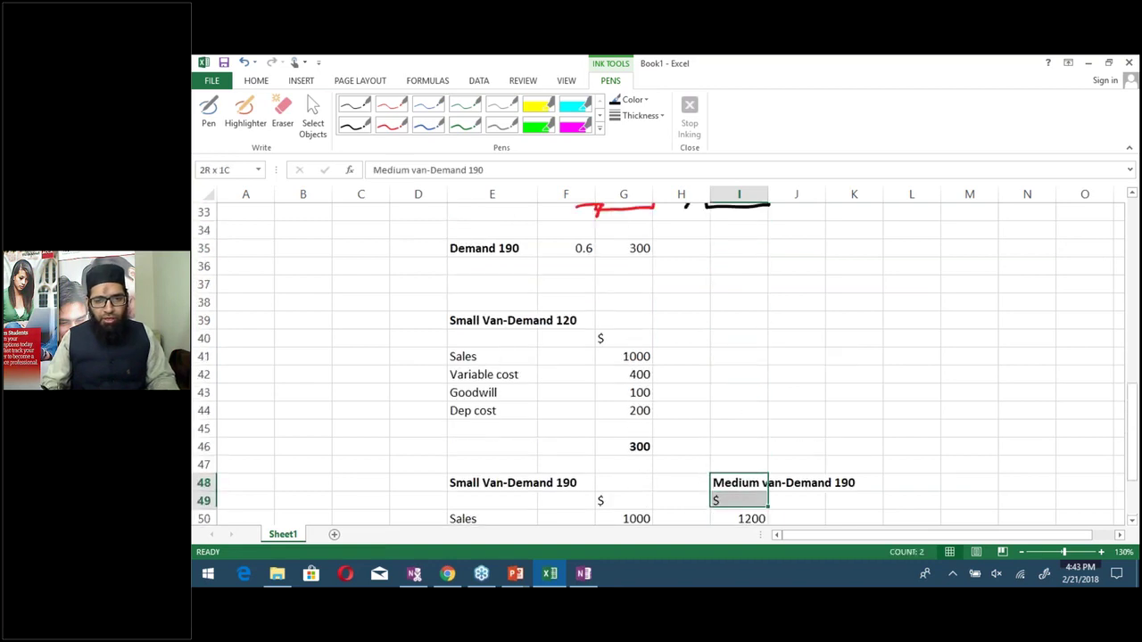
{"action": "key", "text": "shift+Down"}
{"action": "key", "text": "shift+Down"}
{"action": "key", "text": "shift+Down"}
{"action": "key", "text": "shift+Down"}
{"action": "key", "text": "ctrl+c"}
{"action": "left_click", "coordinate": [739, 212]}
{"action": "key", "text": "ctrl+v"}
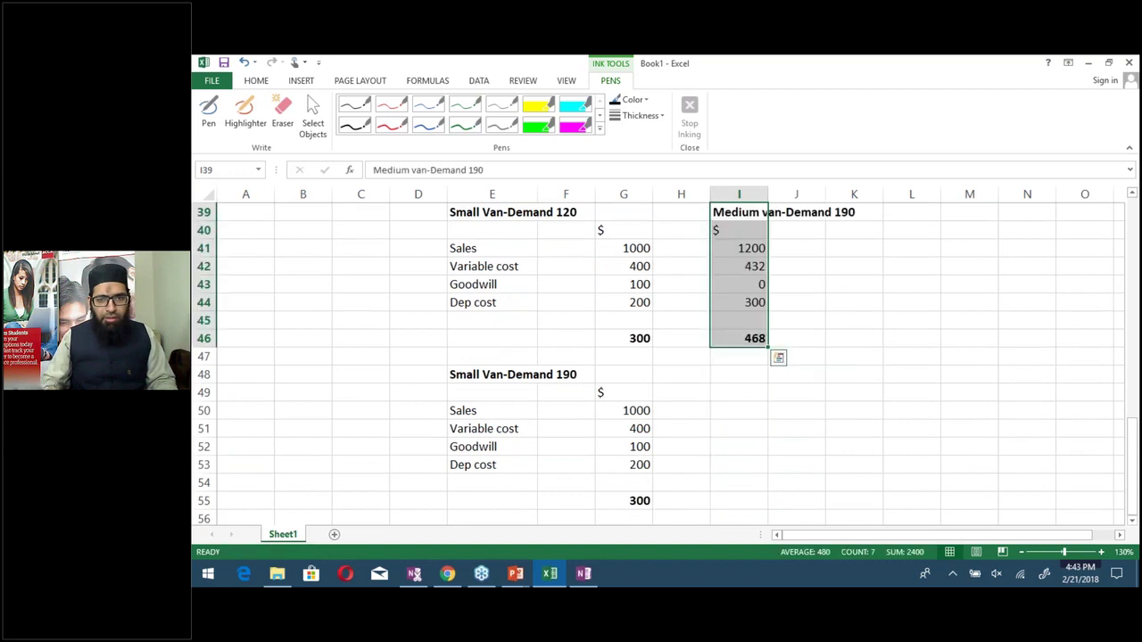
Change the moved working's heading in I39 to "Medium van-Demand 120"
{"action": "left_click", "coordinate": [738, 211]}
{"action": "scroll", "coordinate": [657, 357], "scroll_direction": "up", "scroll_amount": 1}
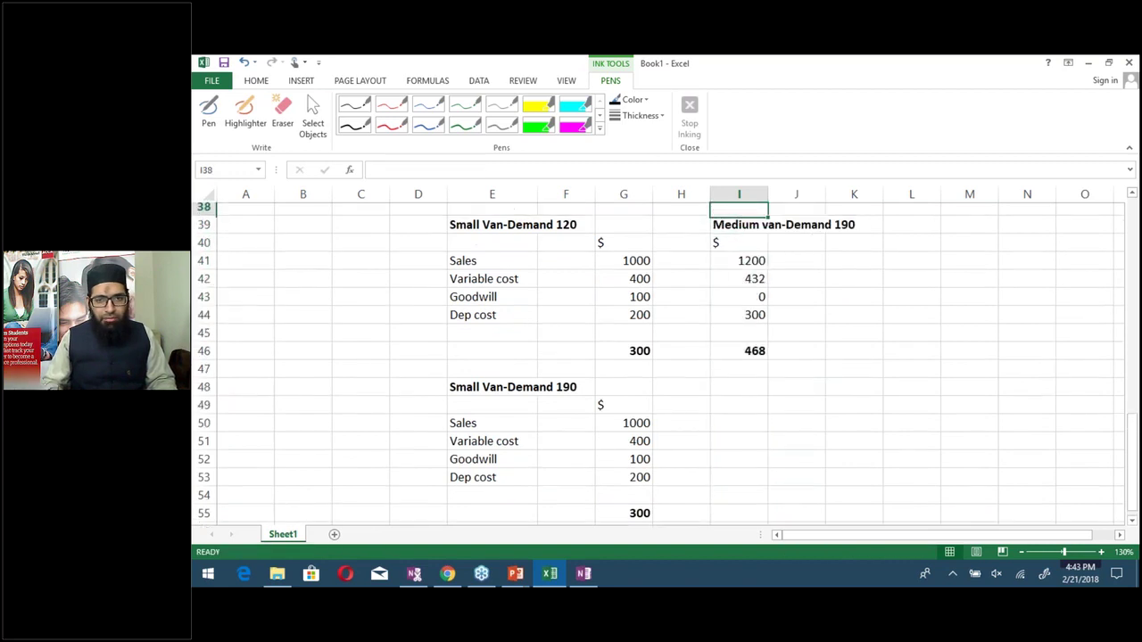
{"action": "key", "text": "F2"}
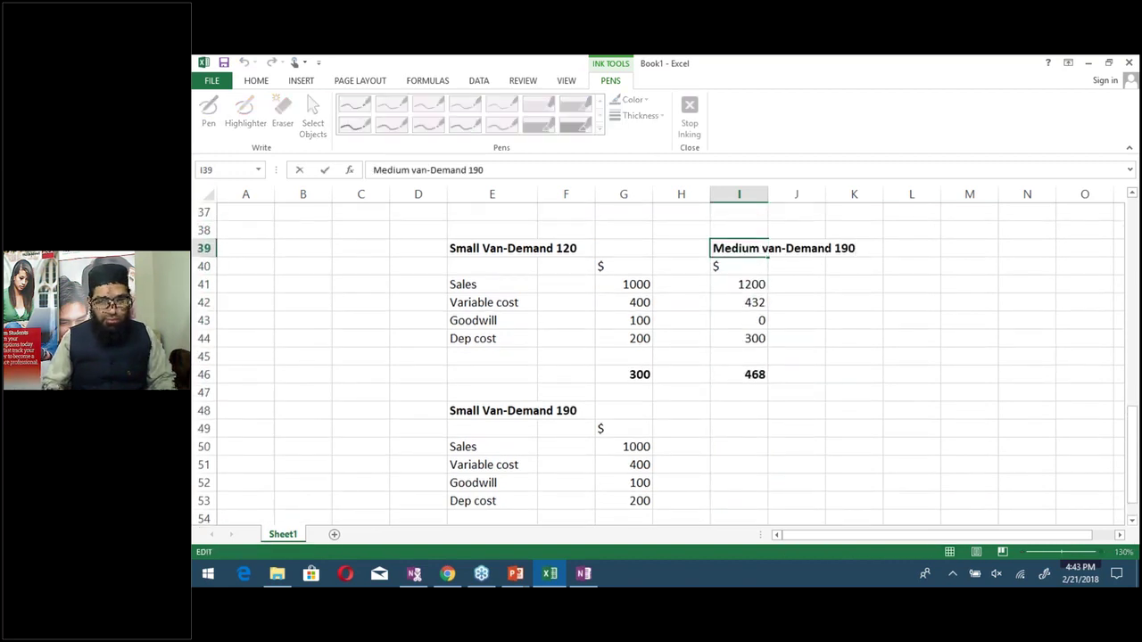
{"action": "key", "text": "BackSpace"}
{"action": "key", "text": "BackSpace"}
{"action": "type", "text": "20"}
{"action": "key", "text": "Return"}
Copy the Medium van-Demand 120 working from I39:I46 into I48:I55, beside the Small Van-Demand 190 working
{"action": "left_click", "coordinate": [763, 250]}
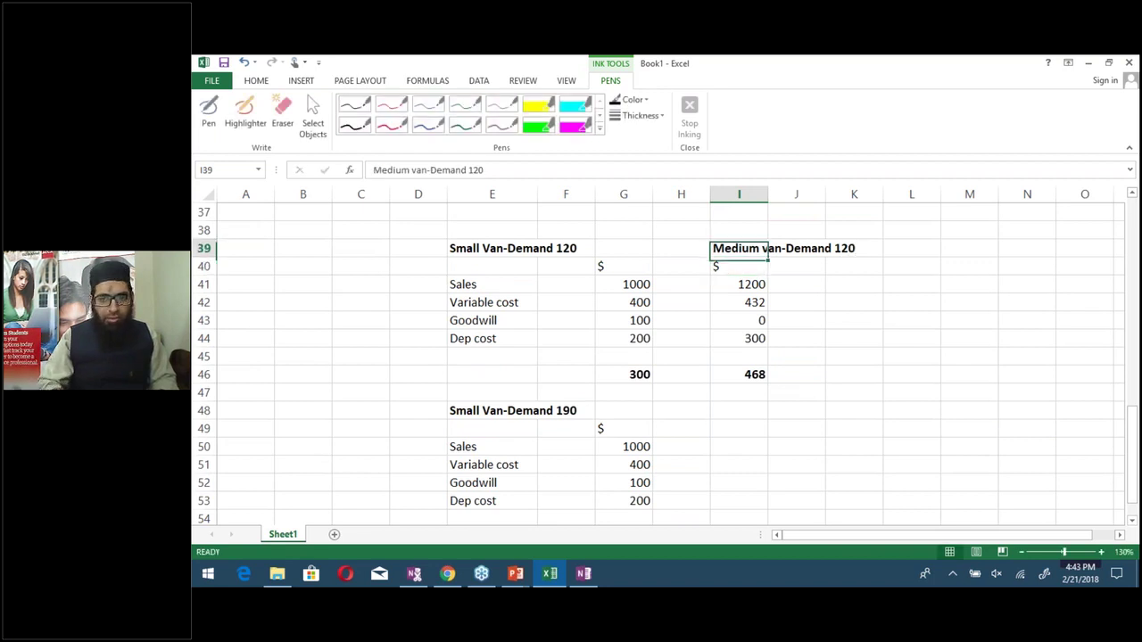
{"action": "key", "text": "shift+Down"}
{"action": "key", "text": "shift+Down"}
{"action": "key", "text": "shift+Down"}
{"action": "key", "text": "shift+Down"}
{"action": "key", "text": "shift+Down"}
{"action": "key", "text": "shift+Down"}
{"action": "key", "text": "shift+Down"}
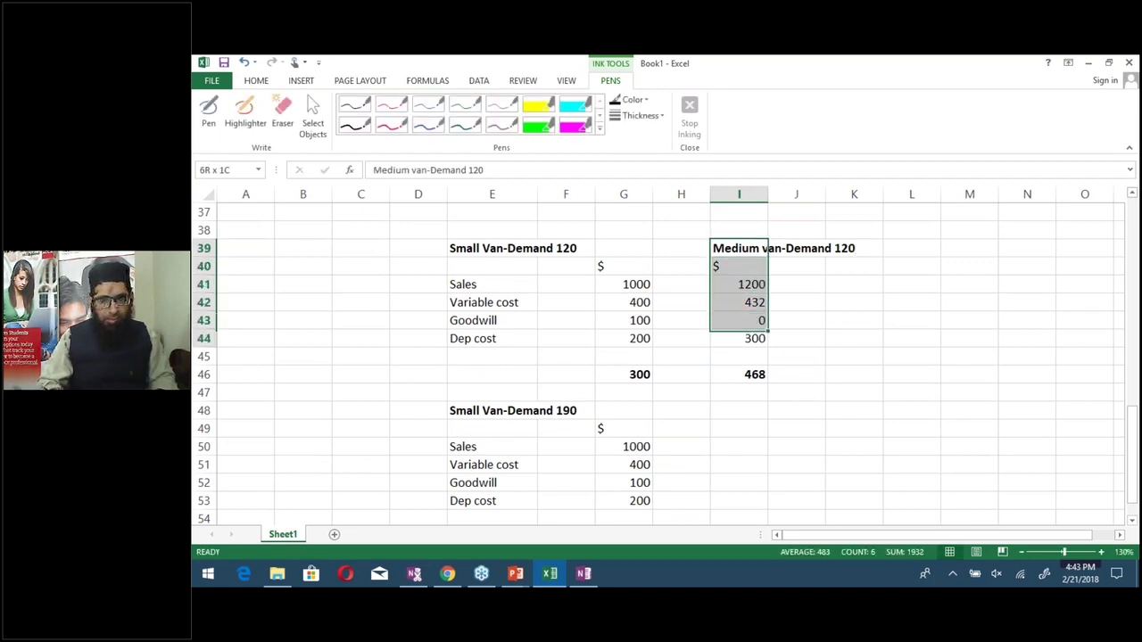
{"action": "key", "text": "ctrl+c"}
{"action": "key", "text": "Down"}
{"action": "key", "text": "Down"}
{"action": "key", "text": "Down"}
{"action": "key", "text": "Down"}
{"action": "key", "text": "Down"}
{"action": "key", "text": "Down"}
{"action": "key", "text": "Down"}
{"action": "key", "text": "Down"}
{"action": "key", "text": "Down"}
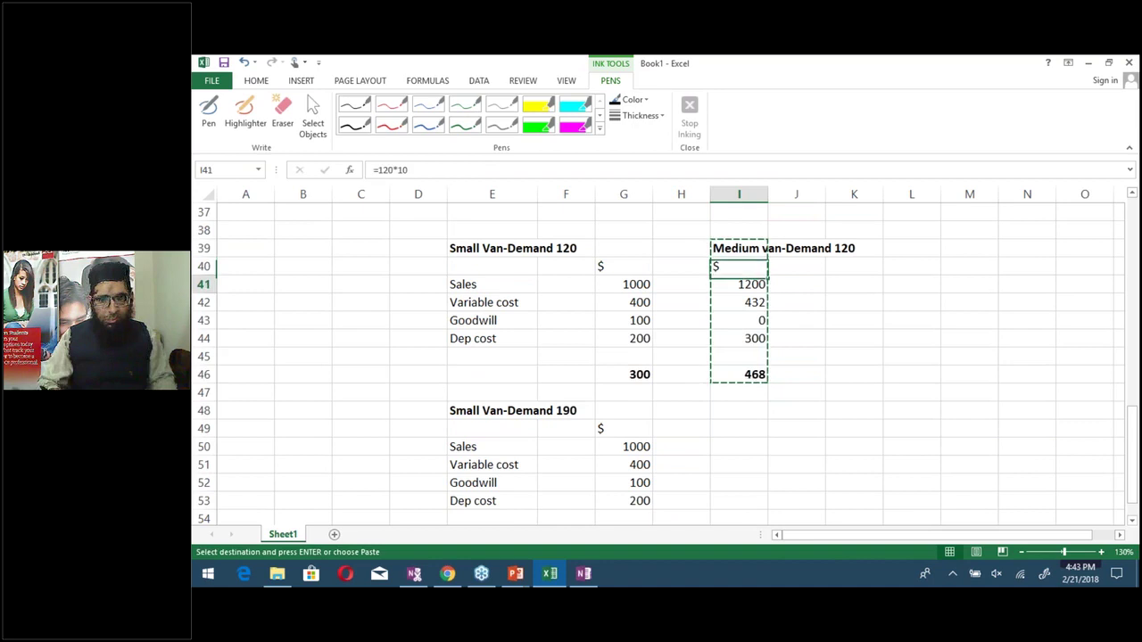
{"action": "key", "text": "Return"}
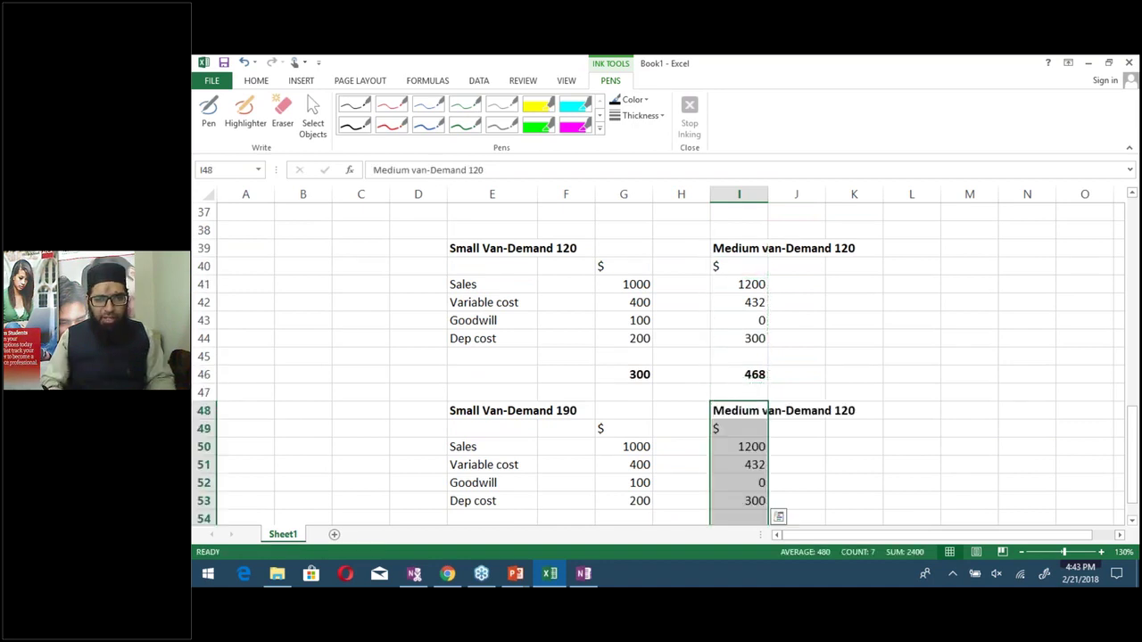
Change the copied working's heading in I48 to "Medium van-Demand 190"
{"action": "left_click", "coordinate": [739, 410]}
{"action": "key", "text": "F2"}
{"action": "key", "text": "BackSpace"}
{"action": "key", "text": "BackSpace"}
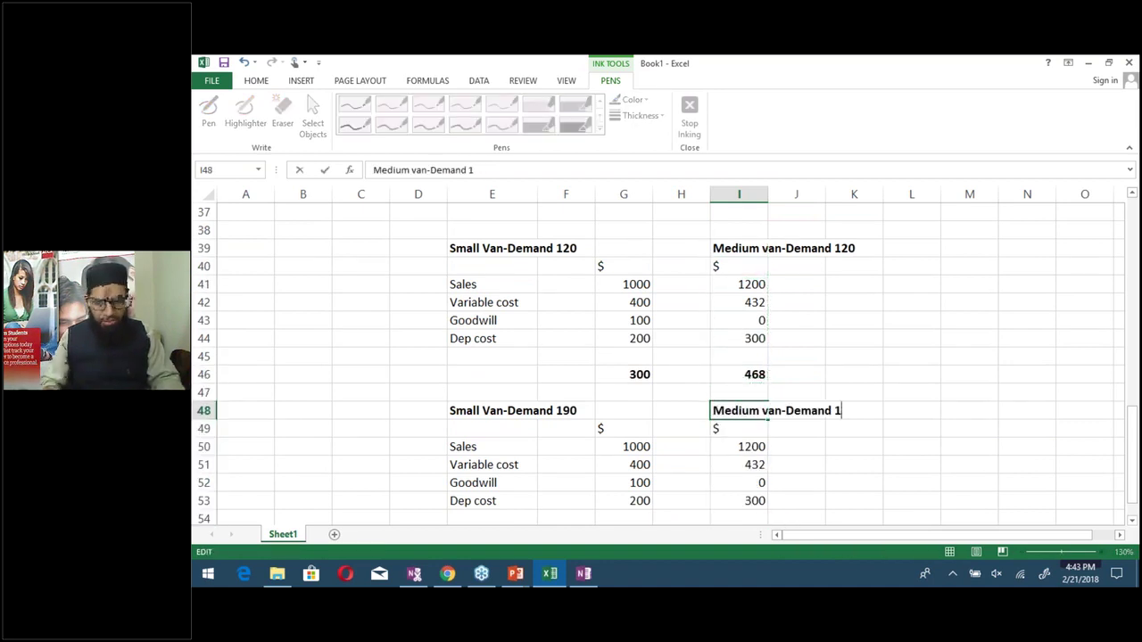
{"action": "type", "text": "90"}
{"action": "key", "text": "Return"}
{"action": "key", "text": "Down"}
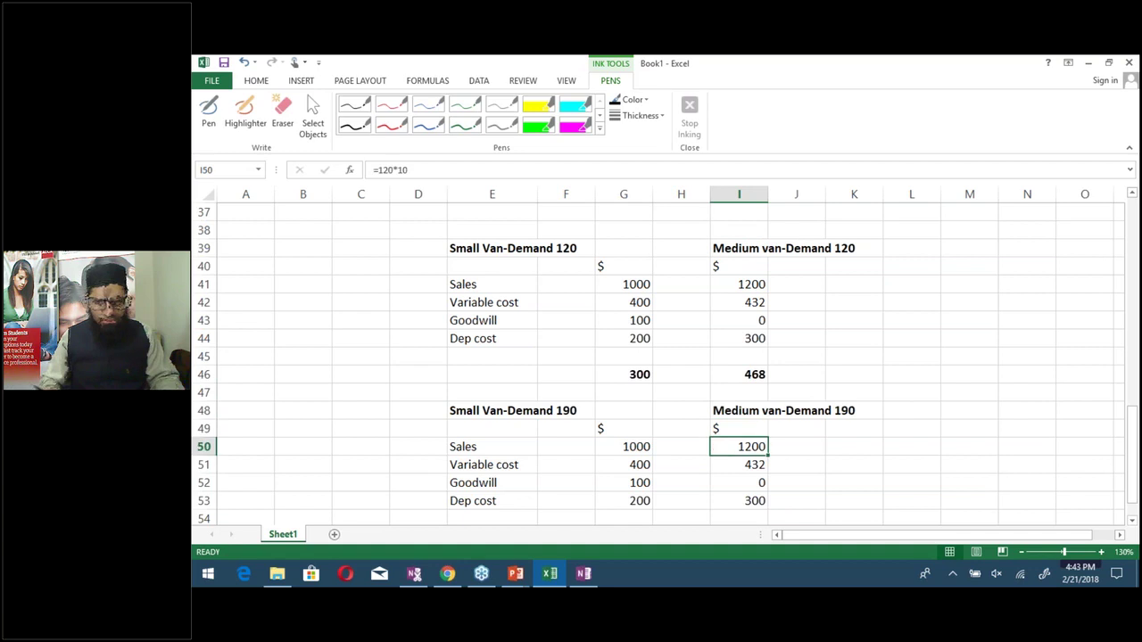
{"action": "key", "text": "F2"}
{"action": "key", "text": "Left"}
{"action": "key", "text": "Left"}
{"action": "key", "text": "Left"}
{"action": "key", "text": "Left"}
{"action": "key", "text": "Left"}
{"action": "key", "text": "Delete"}
{"action": "type", "text": "5"}
{"action": "key", "text": "BackSpace"}
{"action": "type", "text": "2"}
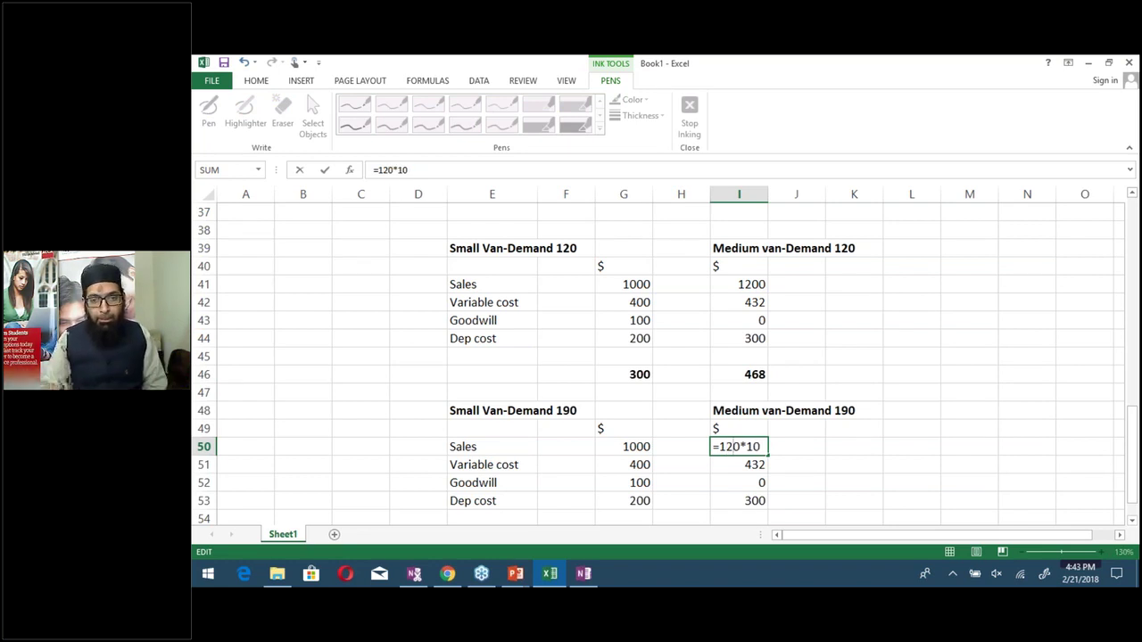
{"action": "key", "text": "Return"}
{"action": "key", "text": "F2"}
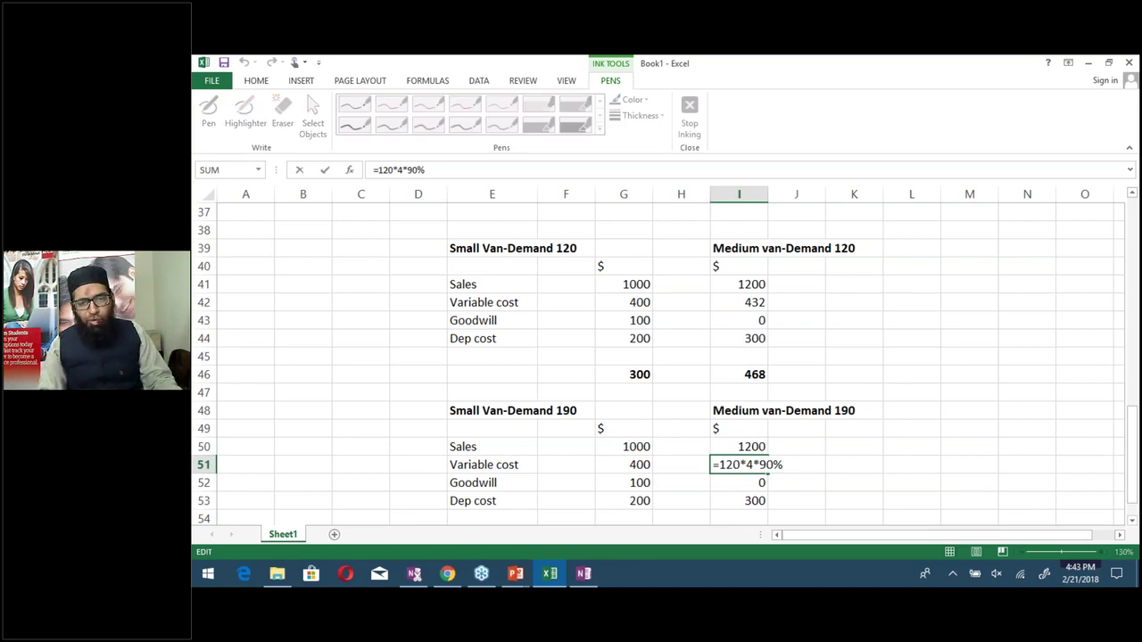
{"action": "key", "text": "Return"}
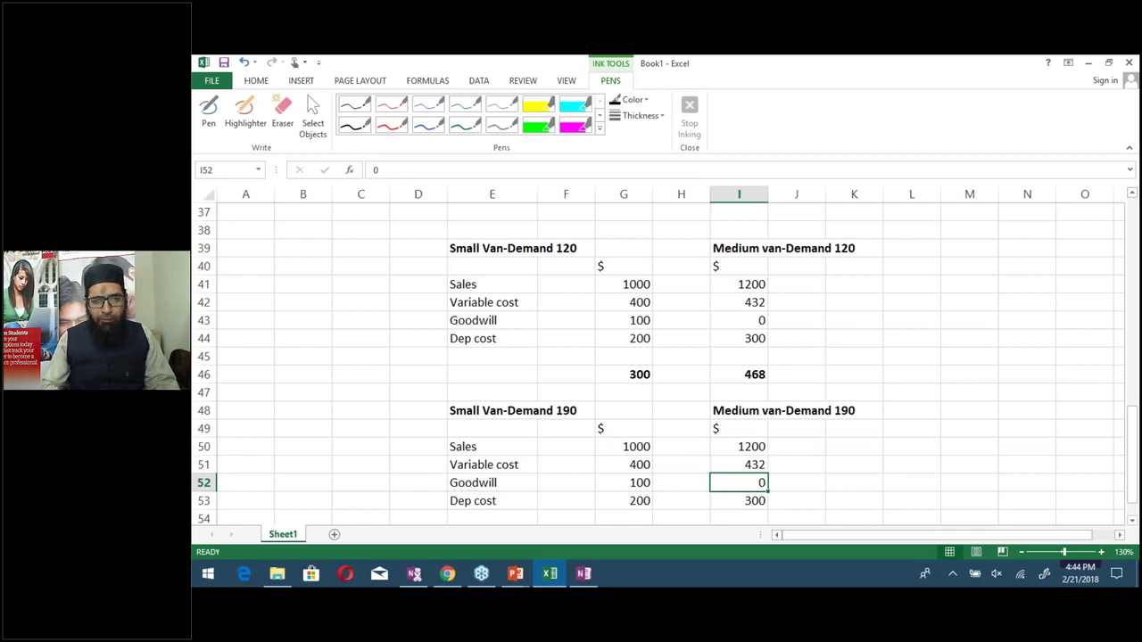
Enter =150*10 in I50 as the sales figure of the Medium van-Demand 190 working
{"action": "left_click", "coordinate": [738, 445]}
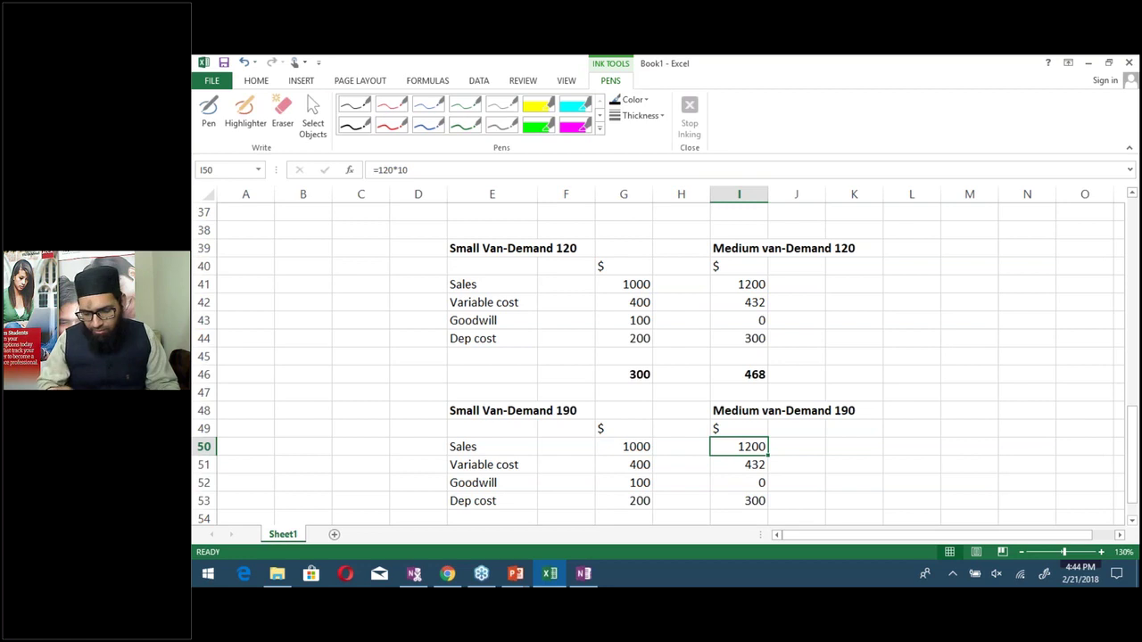
{"action": "type", "text": "="}
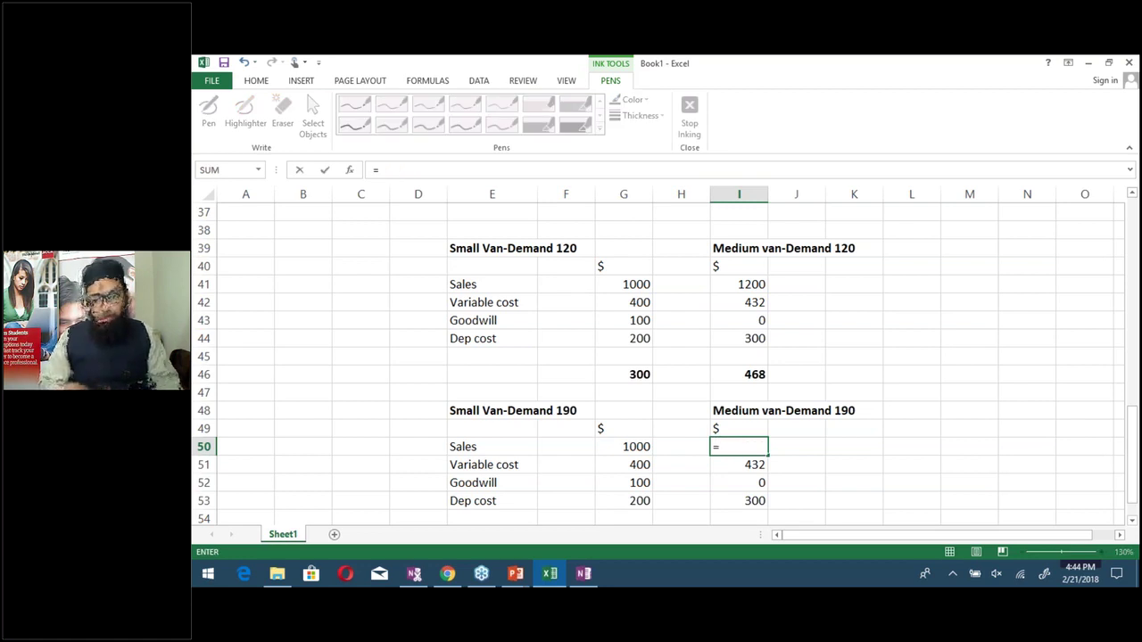
{"action": "type", "text": "150"}
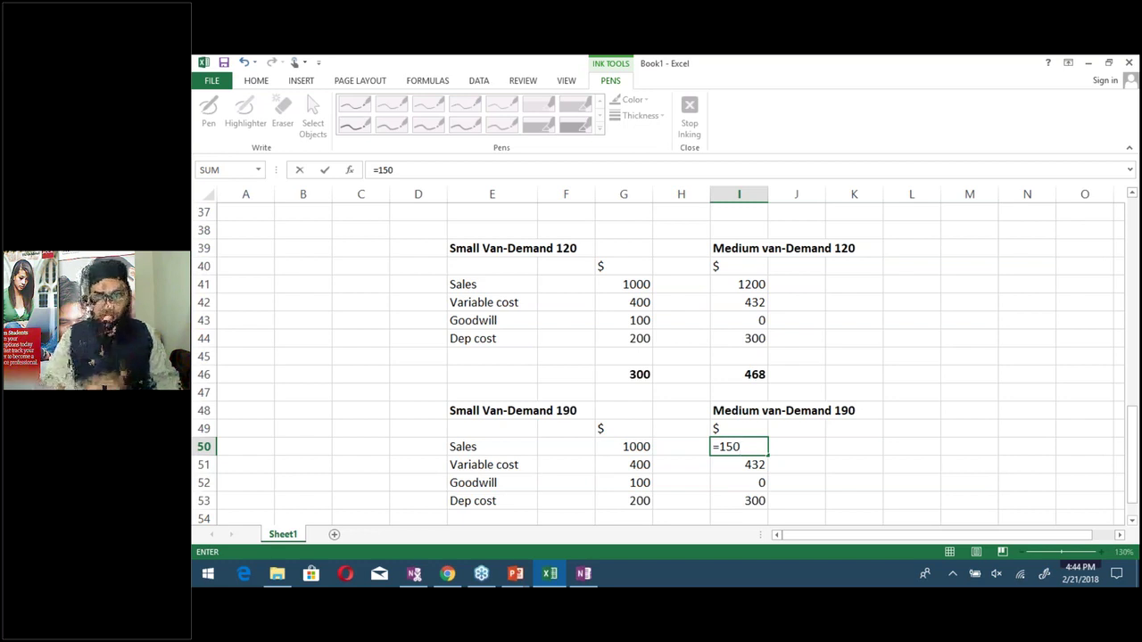
{"action": "type", "text": "*10"}
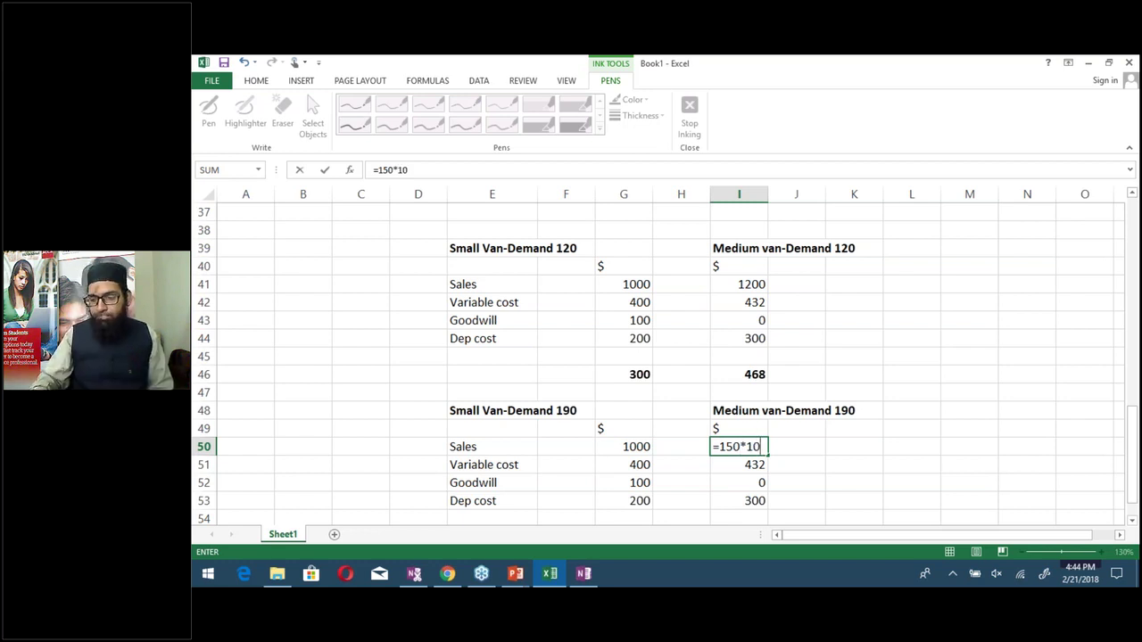
{"action": "key", "text": "Return"}
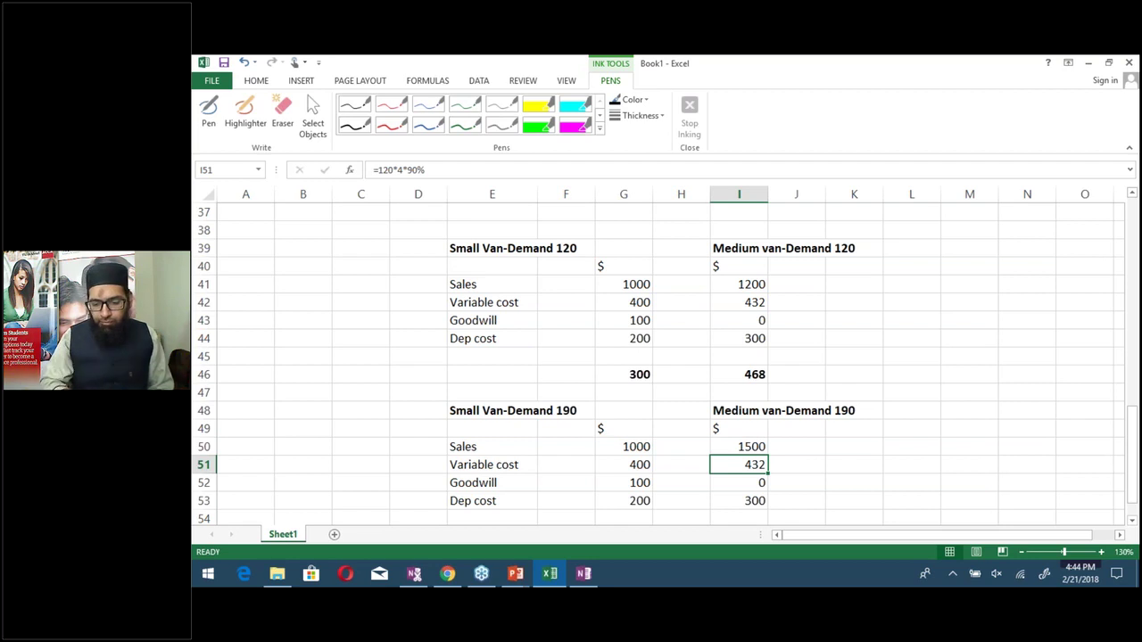
Enter =150*4 in I51 for the Medium van-Demand 190 variable cost and 100 in I52 for its goodwill
{"action": "type", "text": "=150*4"}
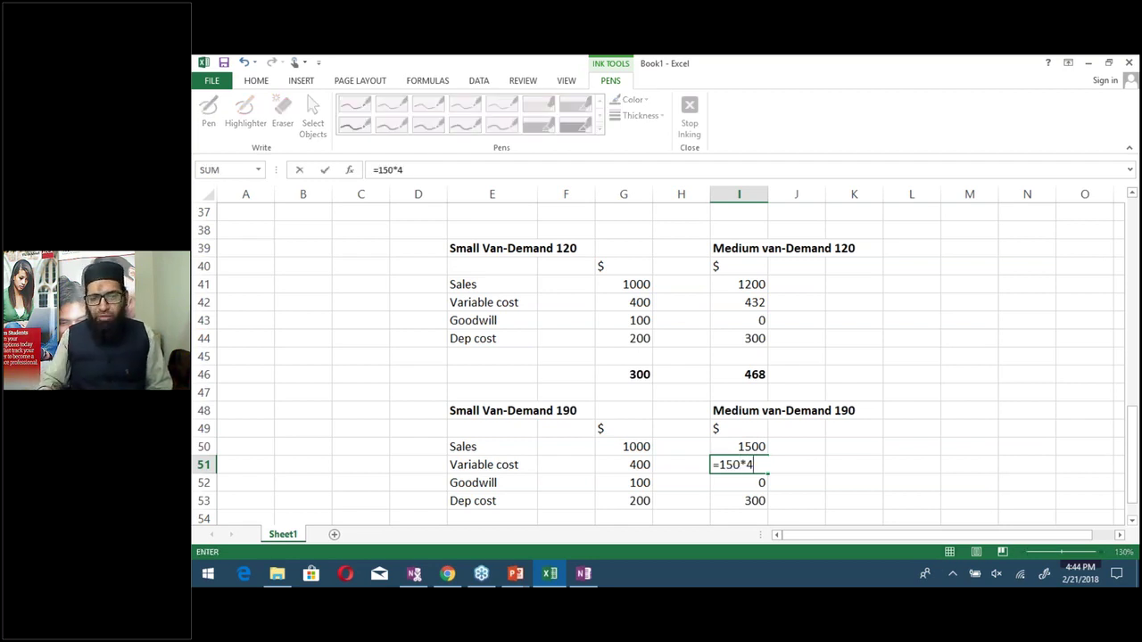
{"action": "key", "text": "Return"}
{"action": "type", "text": "100"}
{"action": "key", "text": "Return"}
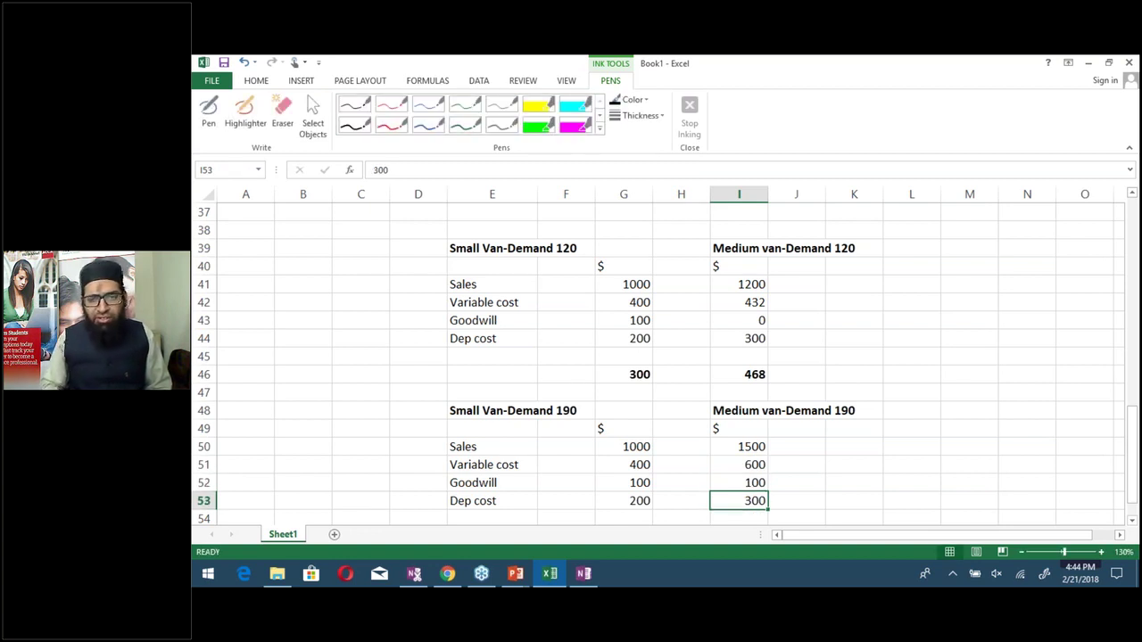
{"action": "key", "text": "Return"}
{"action": "key", "text": "Return"}
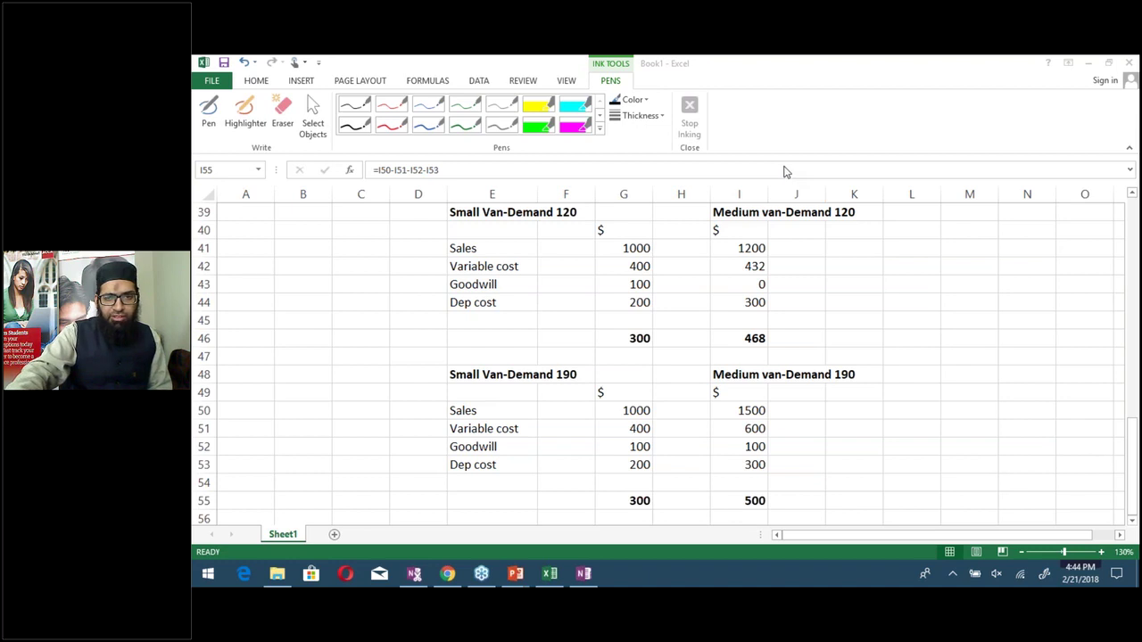
{"action": "key", "text": "alt+Tab"}
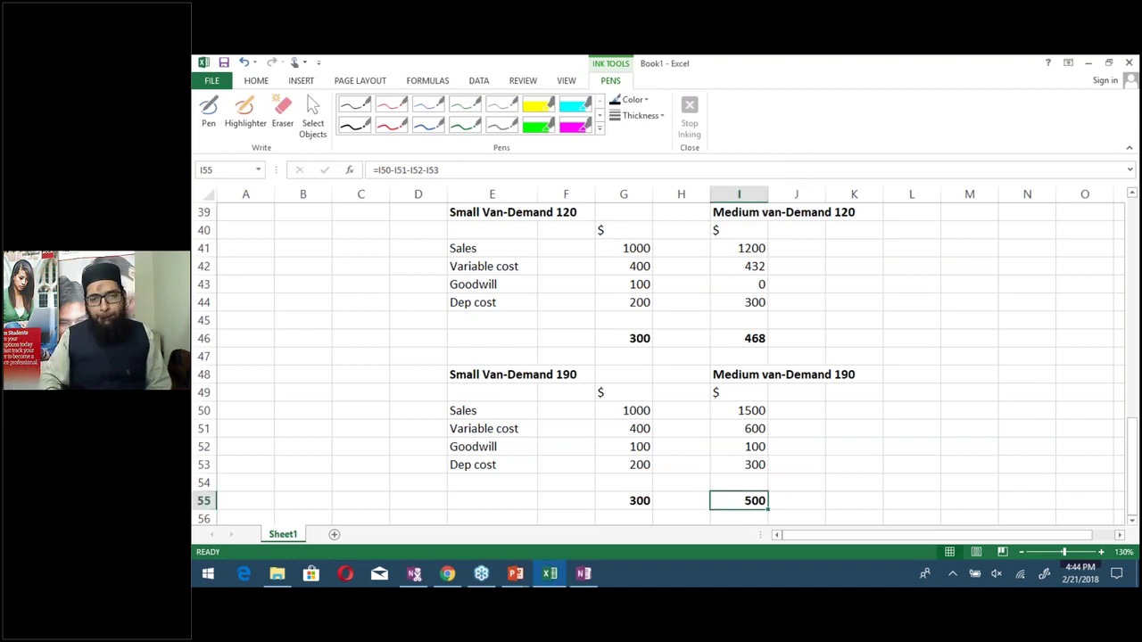
Copy the Medium van-Demand 120 working from I39:I46 into K39:K46
{"action": "key", "text": "Up"}
{"action": "key", "text": "Up"}
{"action": "key", "text": "Up"}
{"action": "key", "text": "Up"}
{"action": "key", "text": "Up"}
{"action": "key", "text": "Up"}
{"action": "key", "text": "Up"}
{"action": "key", "text": "Up"}
{"action": "key", "text": "Up"}
{"action": "key", "text": "Up"}
{"action": "key", "text": "Up"}
{"action": "key", "text": "Up"}
{"action": "key", "text": "Up"}
{"action": "key", "text": "Up"}
{"action": "key", "text": "Up"}
{"action": "key", "text": "Up"}
{"action": "key", "text": "Up"}
{"action": "key", "text": "Up"}
{"action": "key", "text": "Up"}
{"action": "key", "text": "Up"}
{"action": "key", "text": "Down"}
{"action": "key", "text": "Down"}
{"action": "key", "text": "Down"}
{"action": "key", "text": "Down"}
{"action": "key", "text": "Down"}
{"action": "key", "text": "Down"}
{"action": "key", "text": "Down"}
{"action": "key", "text": "Down"}
{"action": "key", "text": "Down"}
{"action": "key", "text": "Down"}
{"action": "key", "text": "Down"}
{"action": "key", "text": "Down"}
{"action": "key", "text": "Down"}
{"action": "key", "text": "Down"}
{"action": "key", "text": "Down"}
{"action": "key", "text": "Down"}
{"action": "key", "text": "Up"}
{"action": "key", "text": "Up"}
{"action": "key", "text": "Down"}
{"action": "key", "text": "shift+Down"}
{"action": "key", "text": "shift+Down"}
{"action": "key", "text": "shift+Down"}
{"action": "key", "text": "shift+Down"}
{"action": "key", "text": "shift+Down"}
{"action": "key", "text": "shift+Down"}
{"action": "key", "text": "shift+Down"}
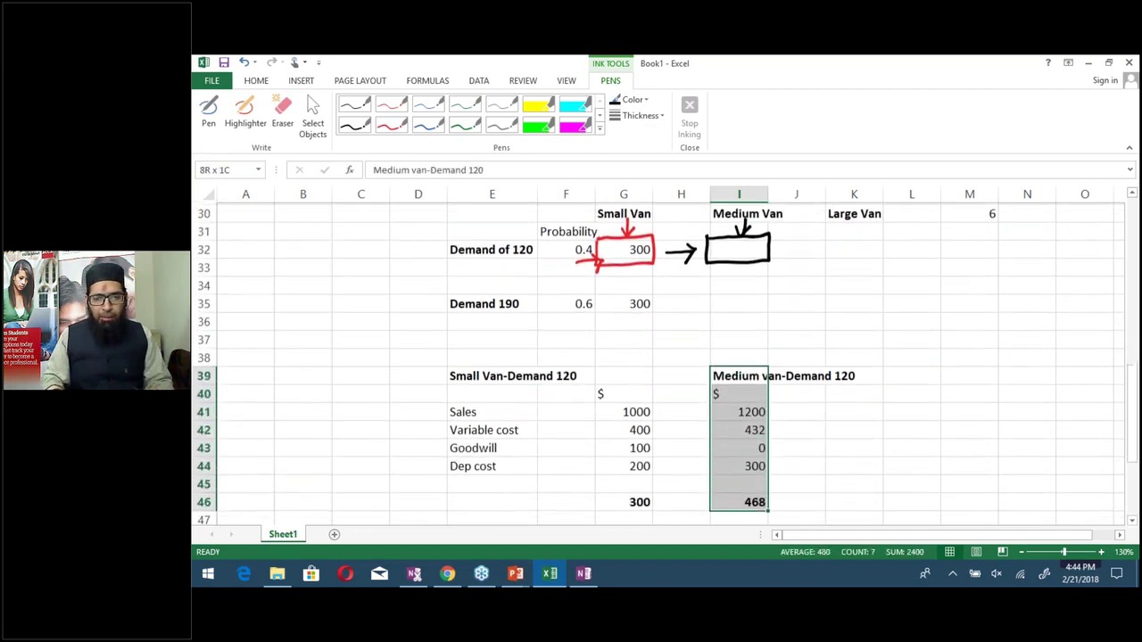
{"action": "key", "text": "ctrl+c"}
{"action": "key", "text": "Right"}
{"action": "key", "text": "Right"}
{"action": "key", "text": "Return"}
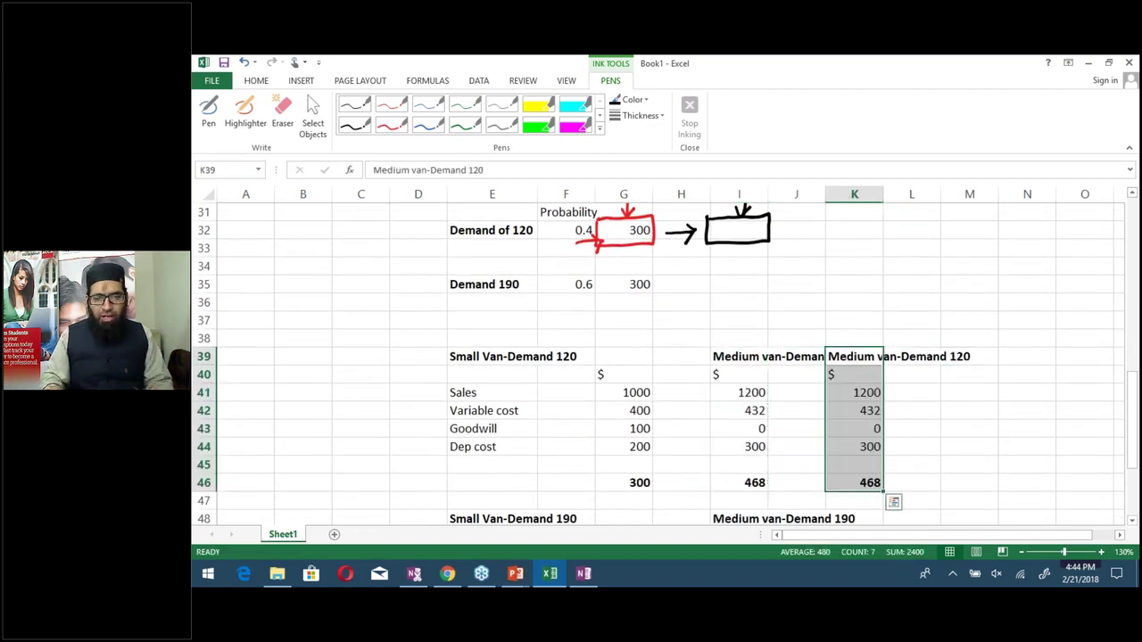
Change the copied working's heading in K39 to "Large van-Demand 120"
{"action": "key", "text": "F2"}
{"action": "key", "text": "Left"}
{"action": "key", "text": "Left"}
{"action": "key", "text": "Left"}
{"action": "key", "text": "Left"}
{"action": "key", "text": "Left"}
{"action": "key", "text": "Left"}
{"action": "key", "text": "Left"}
{"action": "key", "text": "Left"}
{"action": "key", "text": "Left"}
{"action": "key", "text": "Left"}
{"action": "key", "text": "Left"}
{"action": "key", "text": "shift+Left"}
{"action": "key", "text": "shift+Left"}
{"action": "key", "text": "shift+Left"}
{"action": "key", "text": "shift+Left"}
{"action": "key", "text": "shift+Left"}
{"action": "key", "text": "shift+Left"}
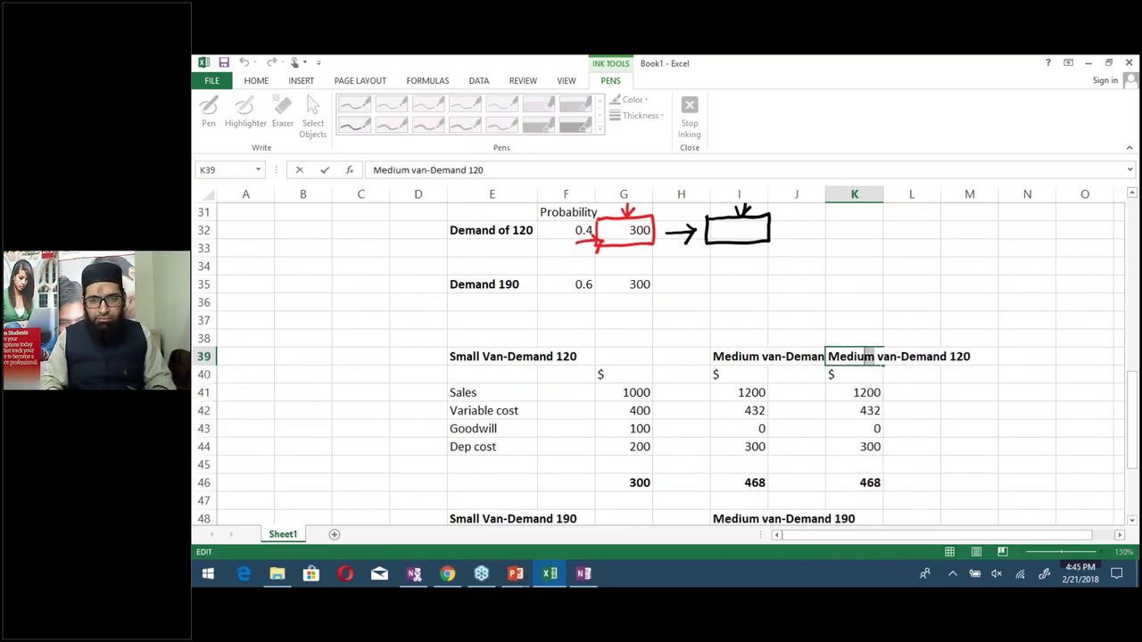
{"action": "type", "text": "Large"}
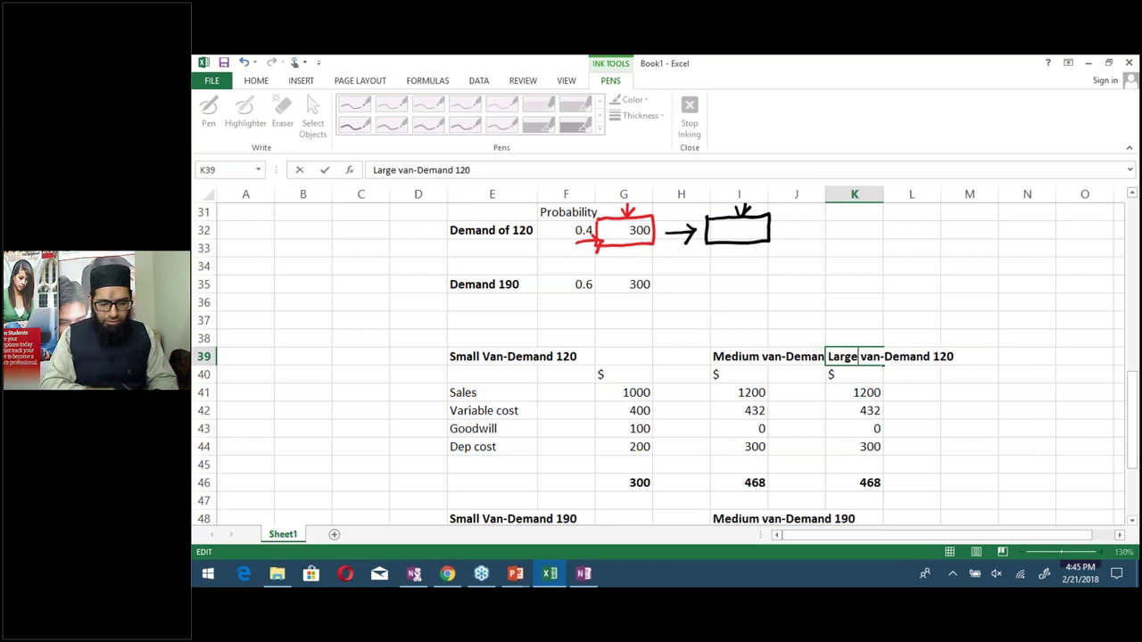
{"action": "key", "text": "Return"}
Check the Large van's copied sales and variable cost formulas in K41 and K42, and set its depreciation cost in K44 to 400
{"action": "left_click", "coordinate": [853, 393]}
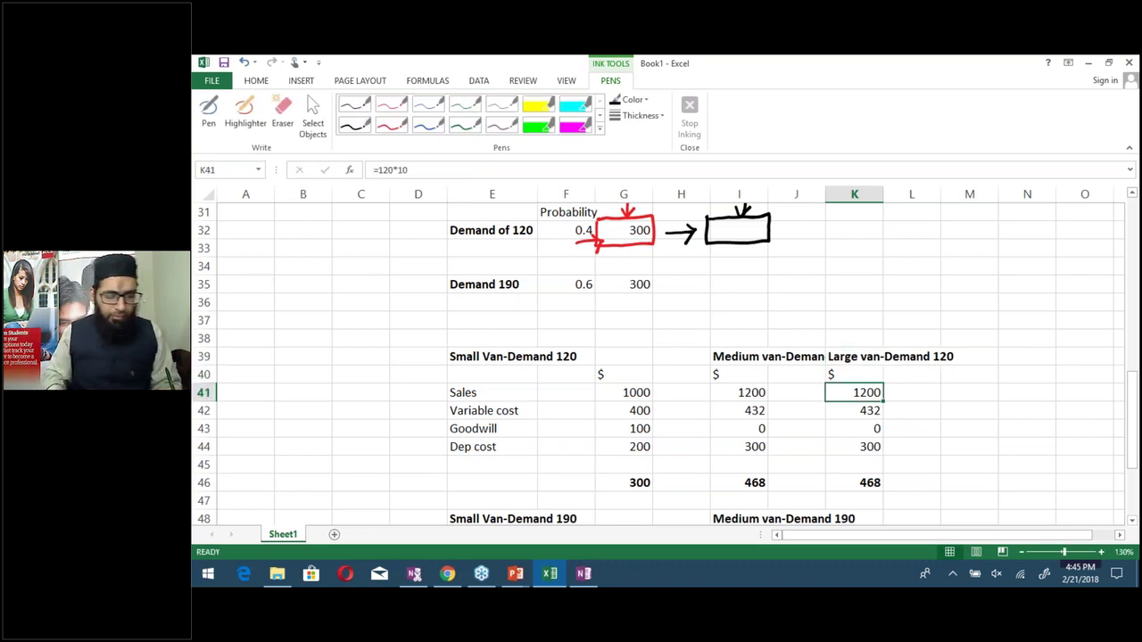
{"action": "key", "text": "F2"}
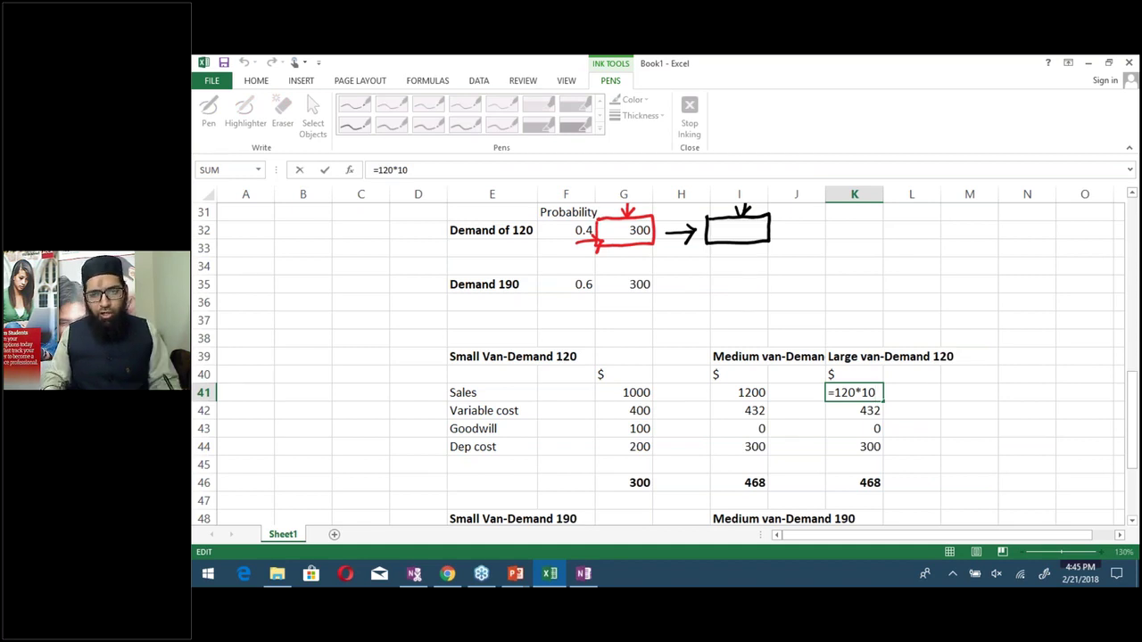
{"action": "key", "text": "Return"}
{"action": "key", "text": "F2"}
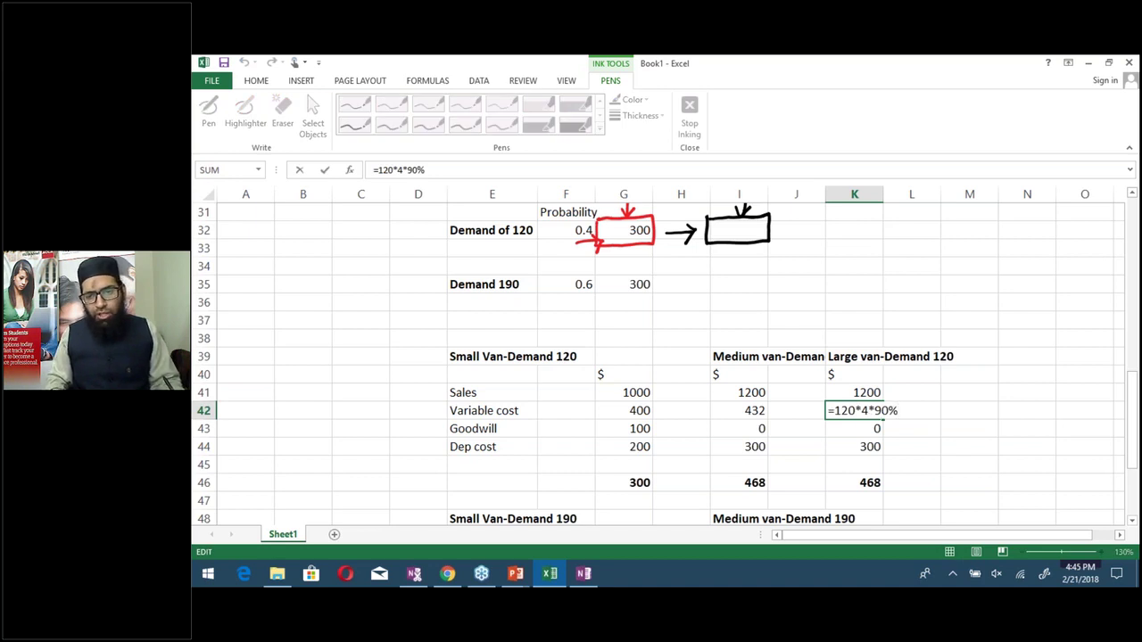
{"action": "key", "text": "Return"}
{"action": "key", "text": "Return"}
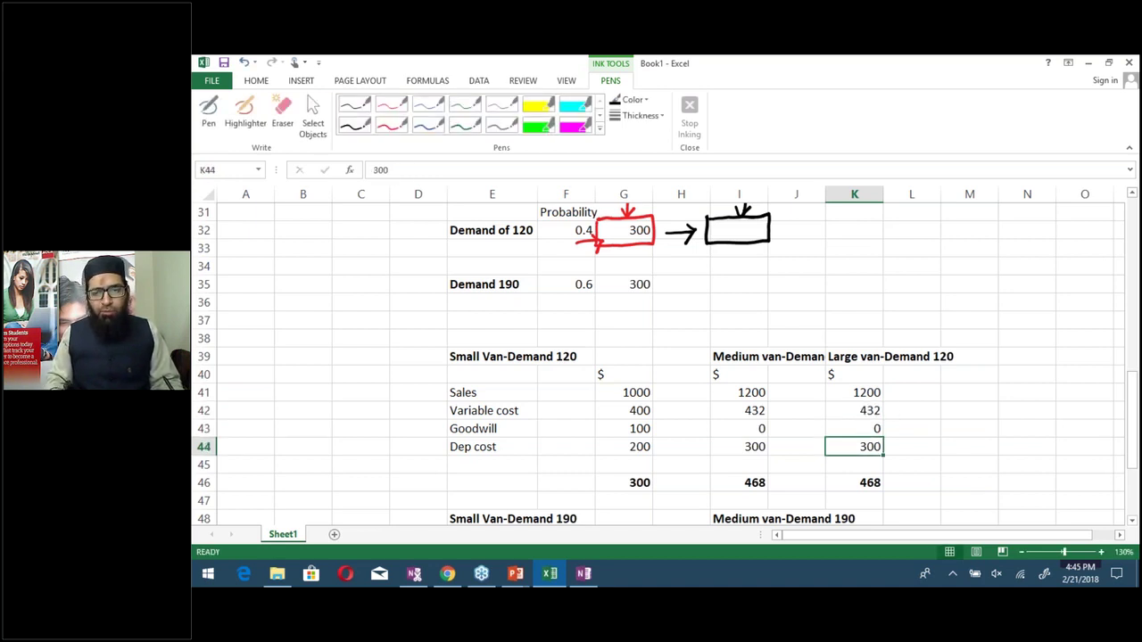
{"action": "type", "text": "400"}
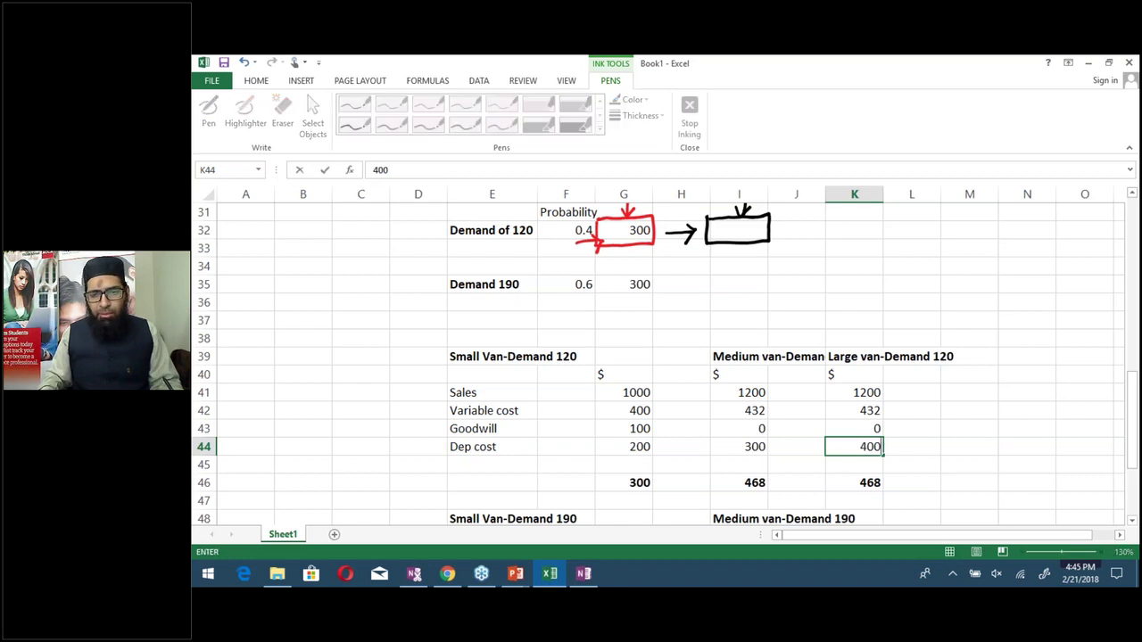
{"action": "key", "text": "Return"}
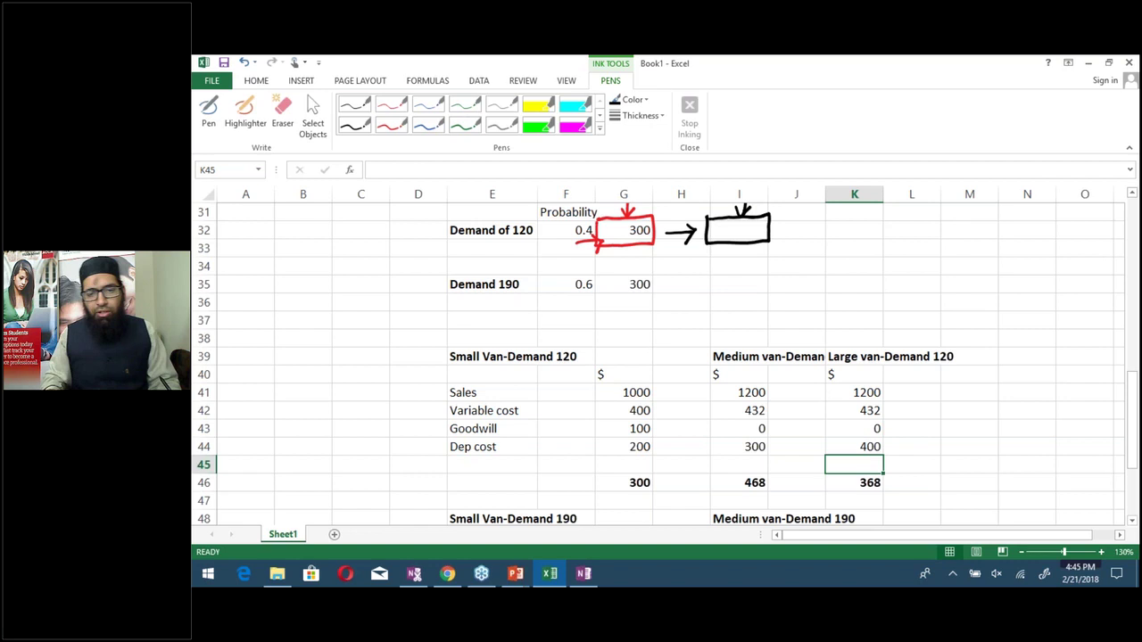
{"action": "key", "text": "Down"}
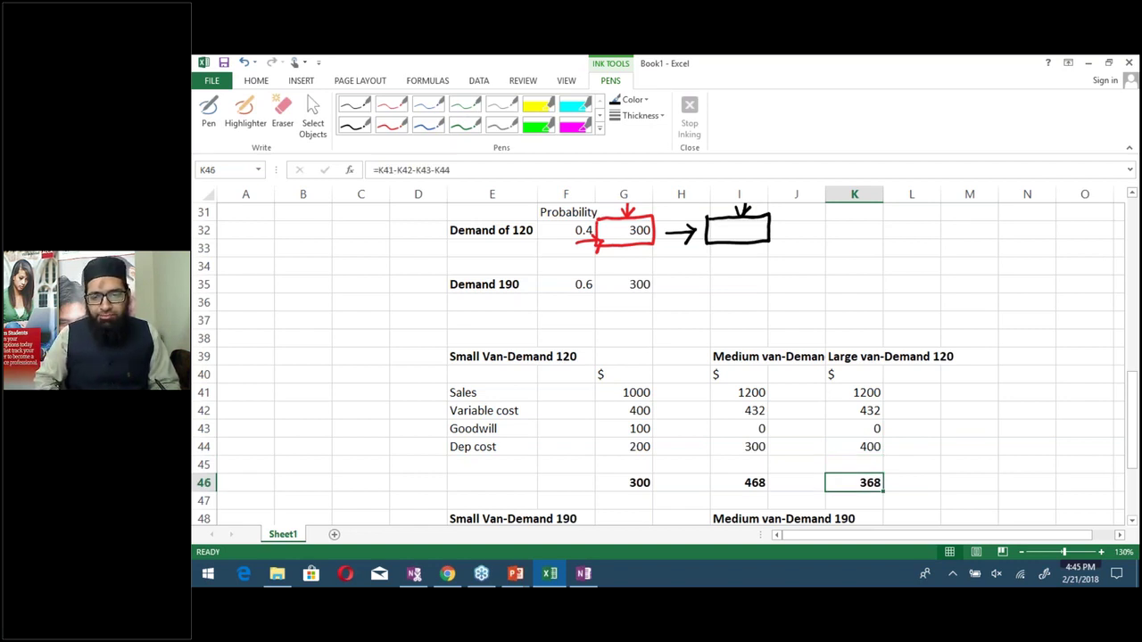
{"action": "key", "text": "Down"}
{"action": "key", "text": "Down"}
{"action": "key", "text": "Down"}
{"action": "key", "text": "Down"}
{"action": "key", "text": "Down"}
{"action": "key", "text": "Down"}
{"action": "key", "text": "Down"}
{"action": "key", "text": "Down"}
{"action": "key", "text": "Down"}
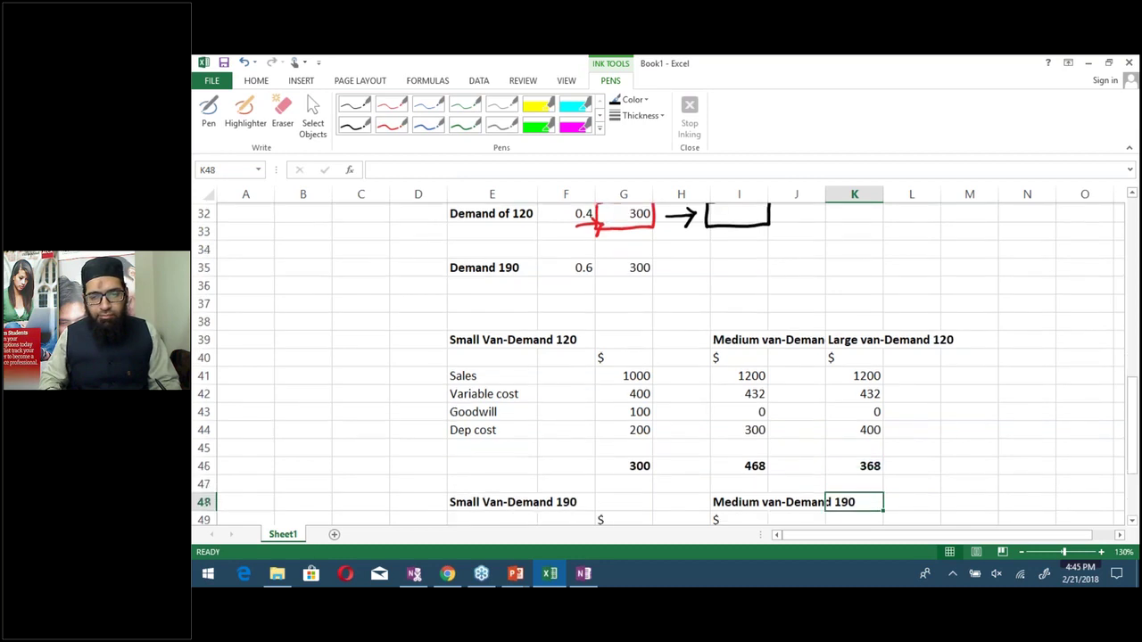
{"action": "key", "text": "Up"}
{"action": "key", "text": "Up"}
{"action": "key", "text": "Up"}
{"action": "key", "text": "Up"}
{"action": "key", "text": "Up"}
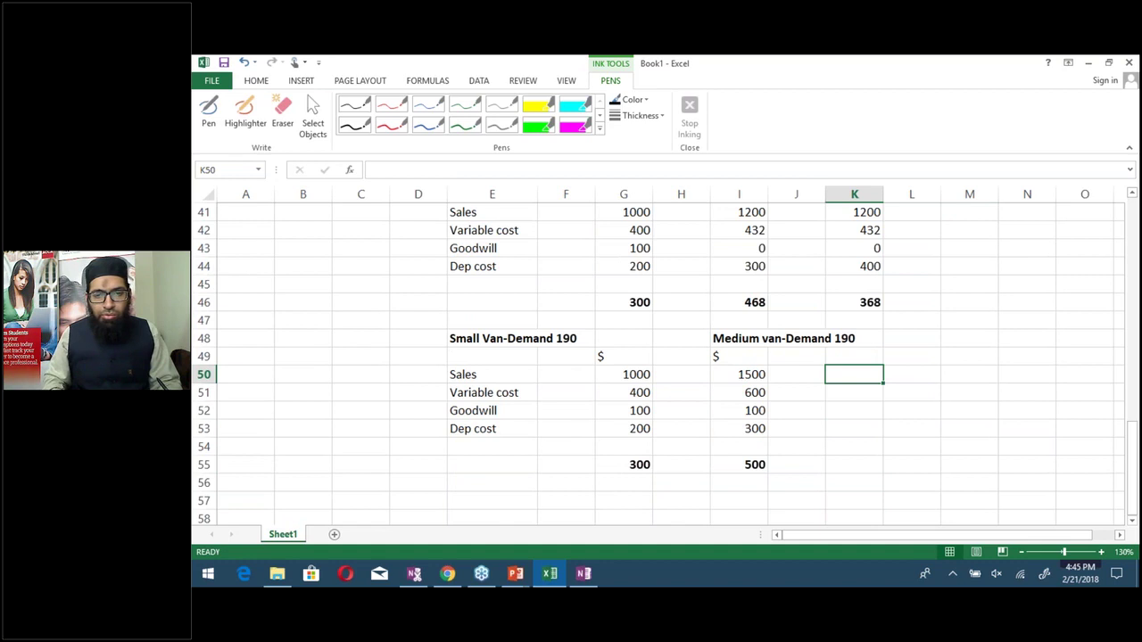
Copy the Large van-Demand 120 working from K39:K46 into K48:K55, beside the Medium van-Demand 190 working
{"action": "left_click", "coordinate": [739, 374]}
{"action": "key", "text": "Right"}
{"action": "key", "text": "Up"}
{"action": "key", "text": "Up"}
{"action": "key", "text": "Up"}
{"action": "key", "text": "Up"}
{"action": "key", "text": "Up"}
{"action": "key", "text": "Up"}
{"action": "key", "text": "Up"}
{"action": "key", "text": "Up"}
{"action": "key", "text": "Up"}
{"action": "key", "text": "Up"}
{"action": "key", "text": "Up"}
{"action": "key", "text": "Up"}
{"action": "key", "text": "Up"}
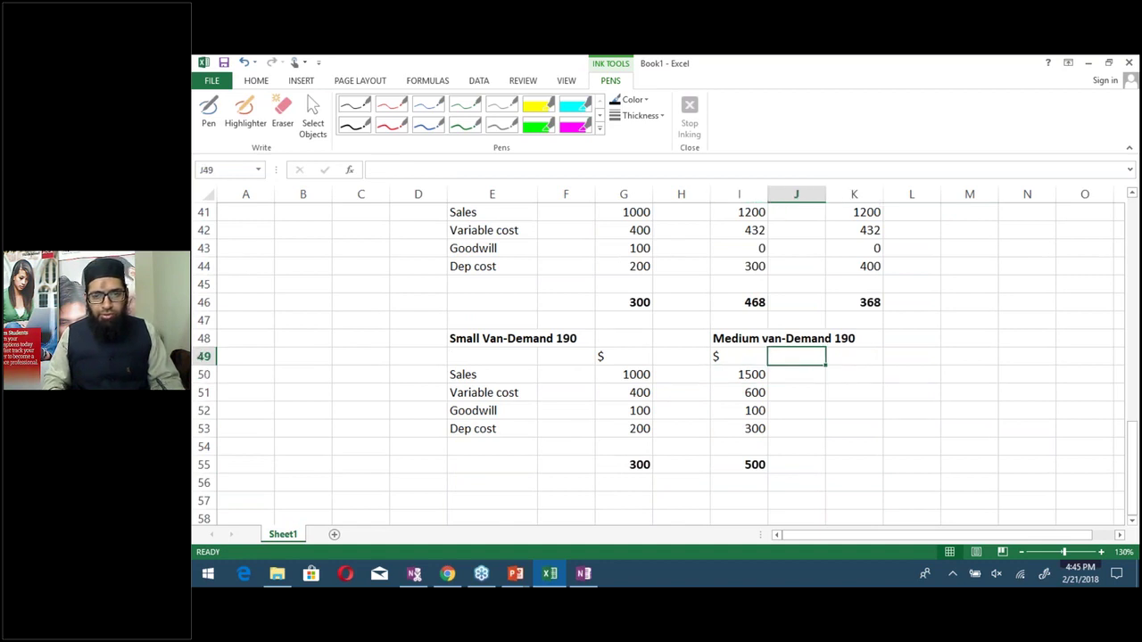
{"action": "key", "text": "Right"}
{"action": "key", "text": "Down"}
{"action": "key", "text": "Down"}
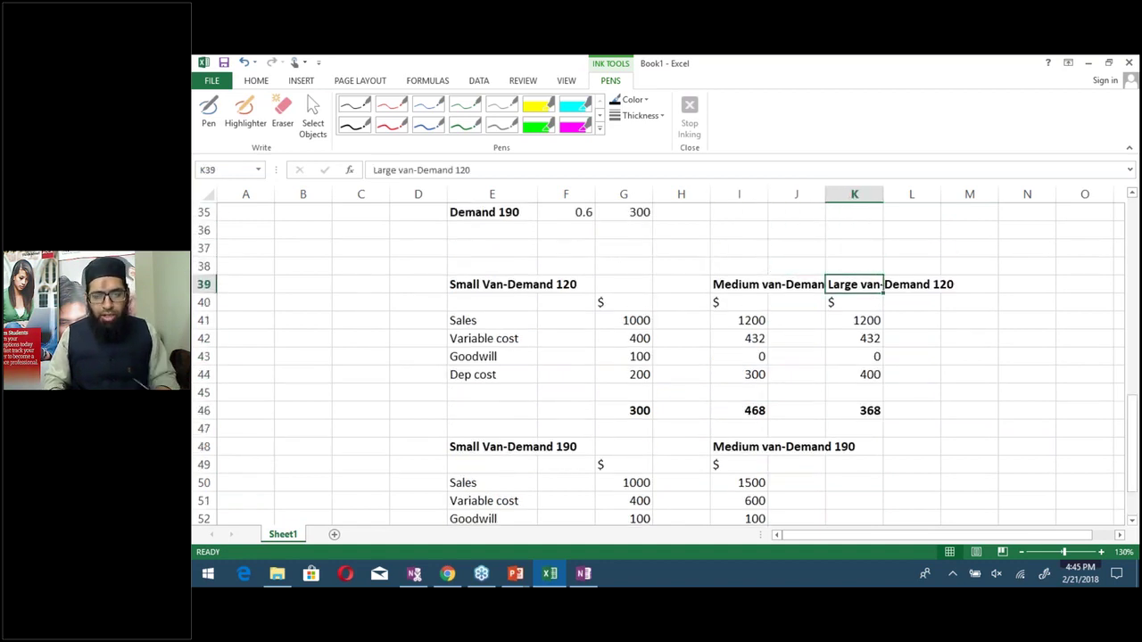
{"action": "key", "text": "ctrl+c"}
{"action": "key", "text": "Down"}
{"action": "key", "text": "Up"}
{"action": "key", "text": "Escape"}
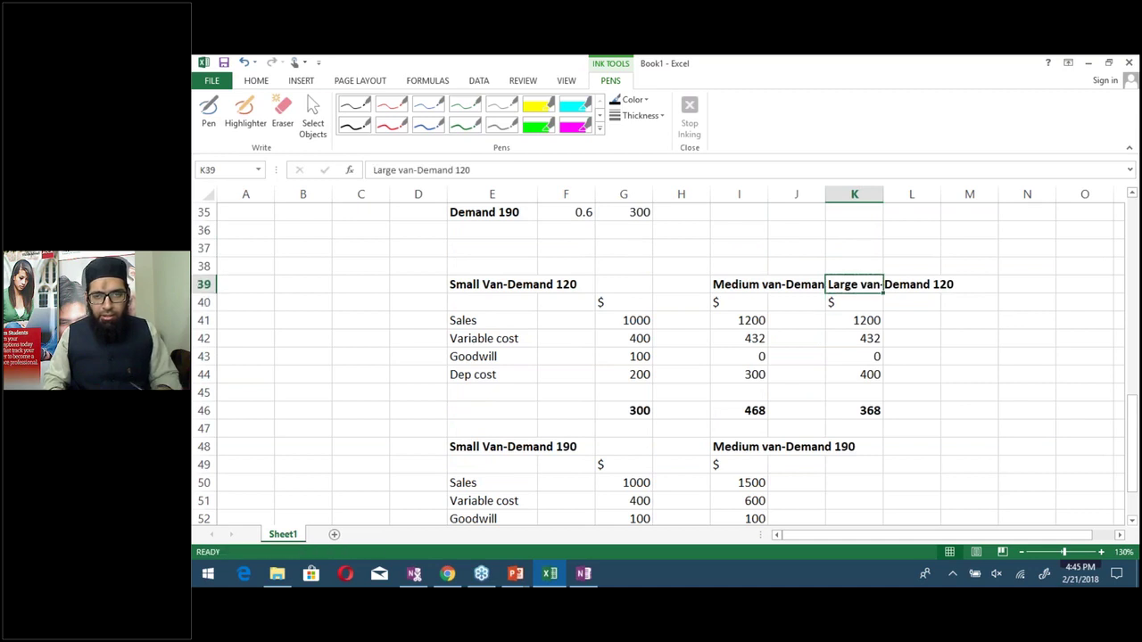
{"action": "key", "text": "shift+Down"}
{"action": "key", "text": "shift+Down"}
{"action": "key", "text": "shift+Down"}
{"action": "key", "text": "shift+Down"}
{"action": "key", "text": "shift+Down"}
{"action": "key", "text": "shift+Down"}
{"action": "key", "text": "shift+Down"}
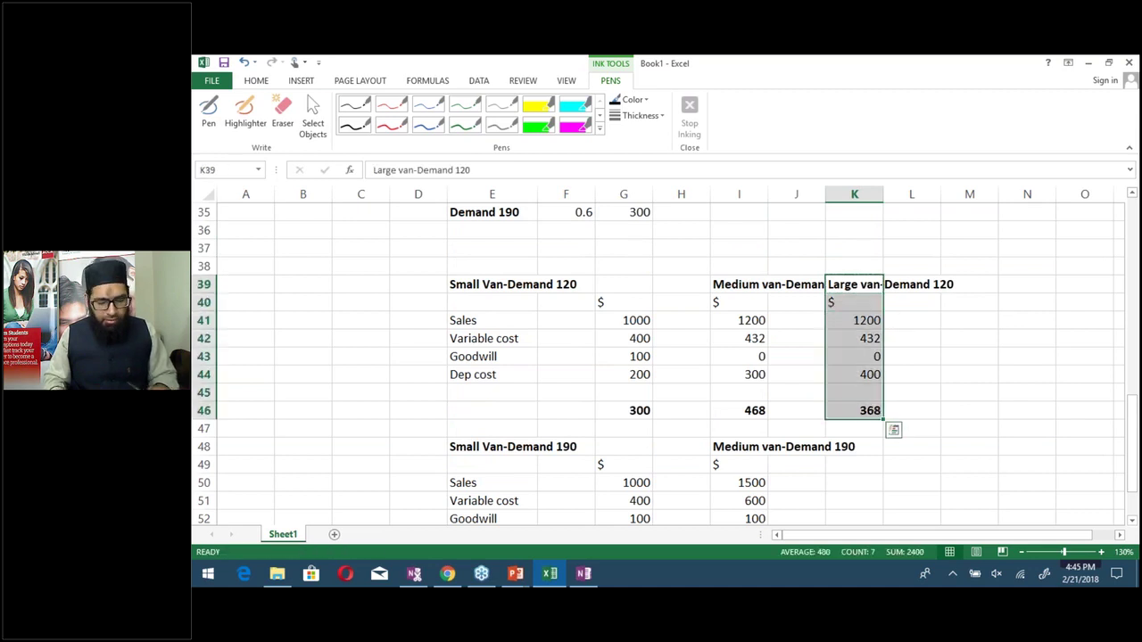
{"action": "key", "text": "ctrl+c"}
{"action": "key", "text": "Down"}
{"action": "key", "text": "Down"}
{"action": "key", "text": "Down"}
{"action": "key", "text": "Down"}
{"action": "key", "text": "Down"}
{"action": "key", "text": "Down"}
{"action": "key", "text": "Down"}
{"action": "key", "text": "Down"}
{"action": "key", "text": "Down"}
{"action": "key", "text": "Down"}
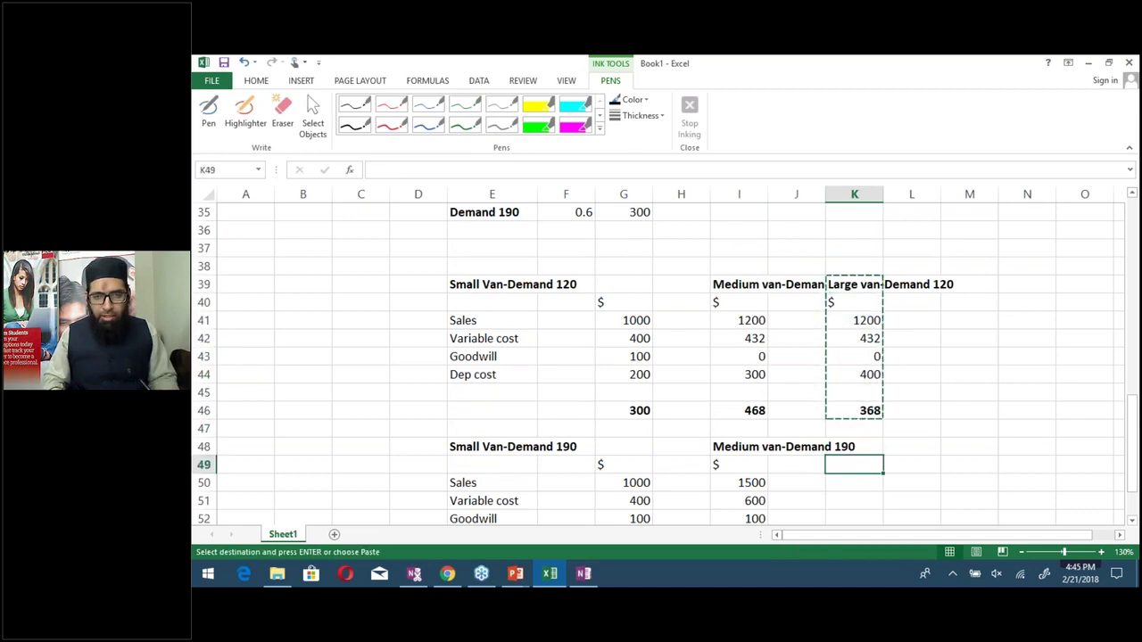
{"action": "key", "text": "Up"}
{"action": "key", "text": "Return"}
Change the copied Large van sales formula in K50 to =190*10
{"action": "key", "text": "Down"}
{"action": "key", "text": "Down"}
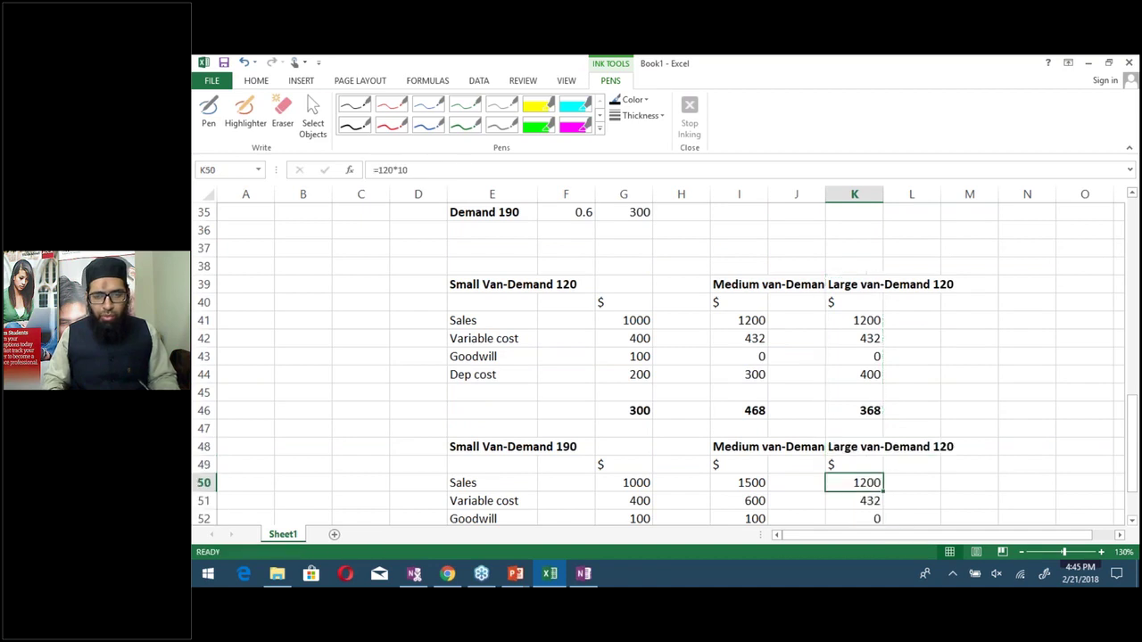
{"action": "key", "text": "F2"}
{"action": "key", "text": "Left"}
{"action": "key", "text": "Left"}
{"action": "key", "text": "Left"}
{"action": "key", "text": "BackSpace"}
{"action": "type", "text": "9"}
{"action": "key", "text": "Return"}
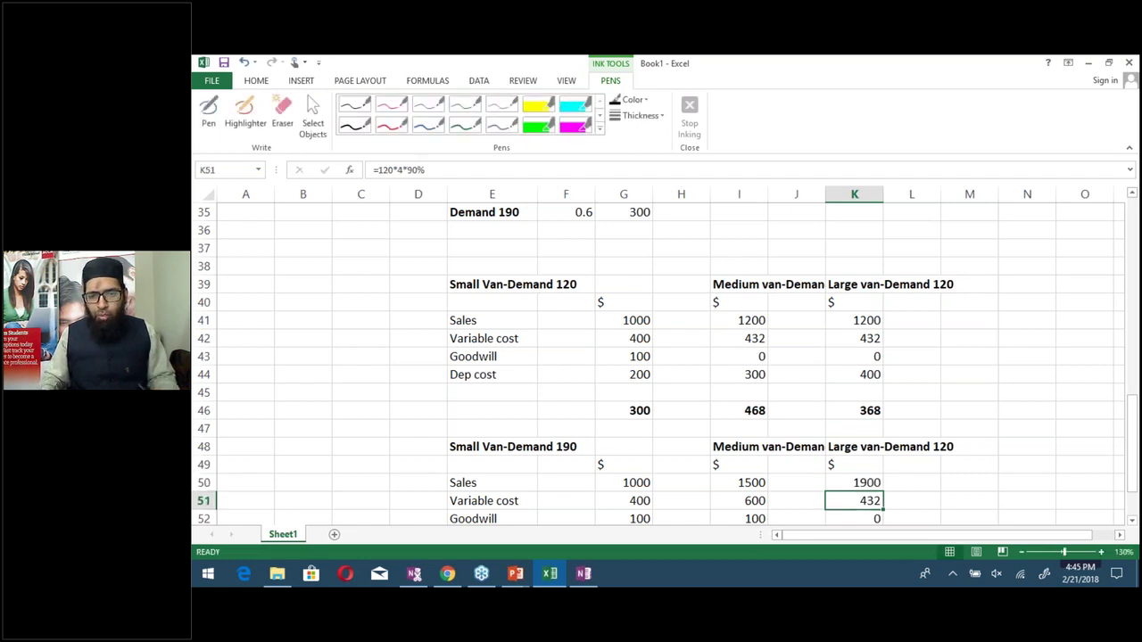
Change the Large van variable cost formula in K51 to =190*4*90% and check the goodwill, depreciation and profit cells below it
{"action": "key", "text": "F2"}
{"action": "key", "text": "Left"}
{"action": "key", "text": "Left"}
{"action": "key", "text": "Left"}
{"action": "key", "text": "Left"}
{"action": "key", "text": "Left"}
{"action": "key", "text": "Left"}
{"action": "key", "text": "Left"}
{"action": "key", "text": "Left"}
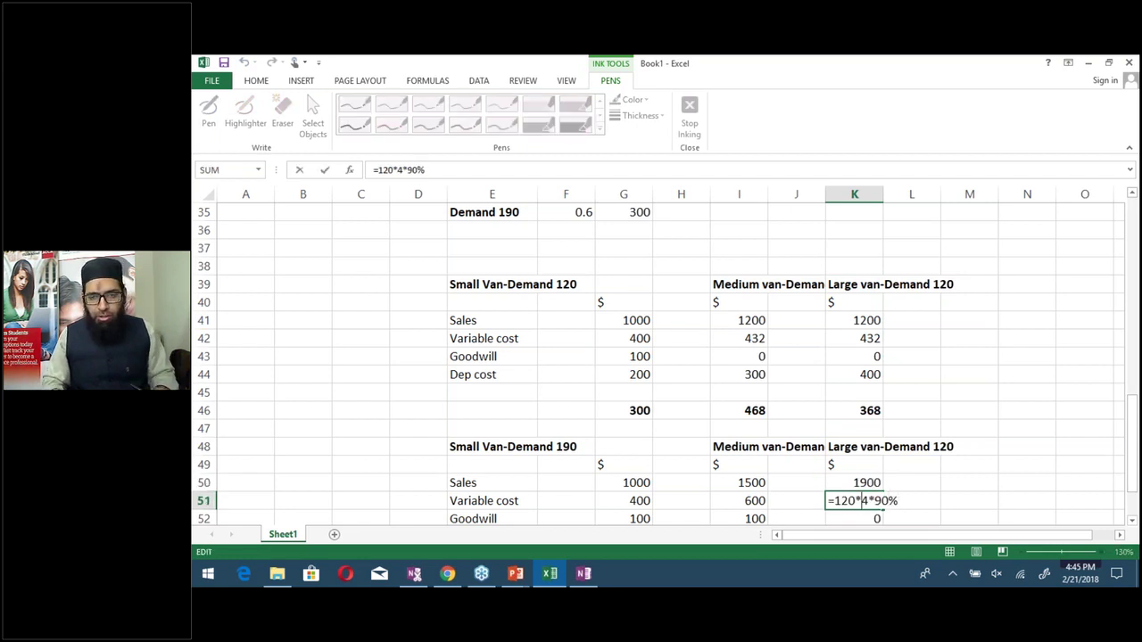
{"action": "key", "text": "BackSpace"}
{"action": "type", "text": "9"}
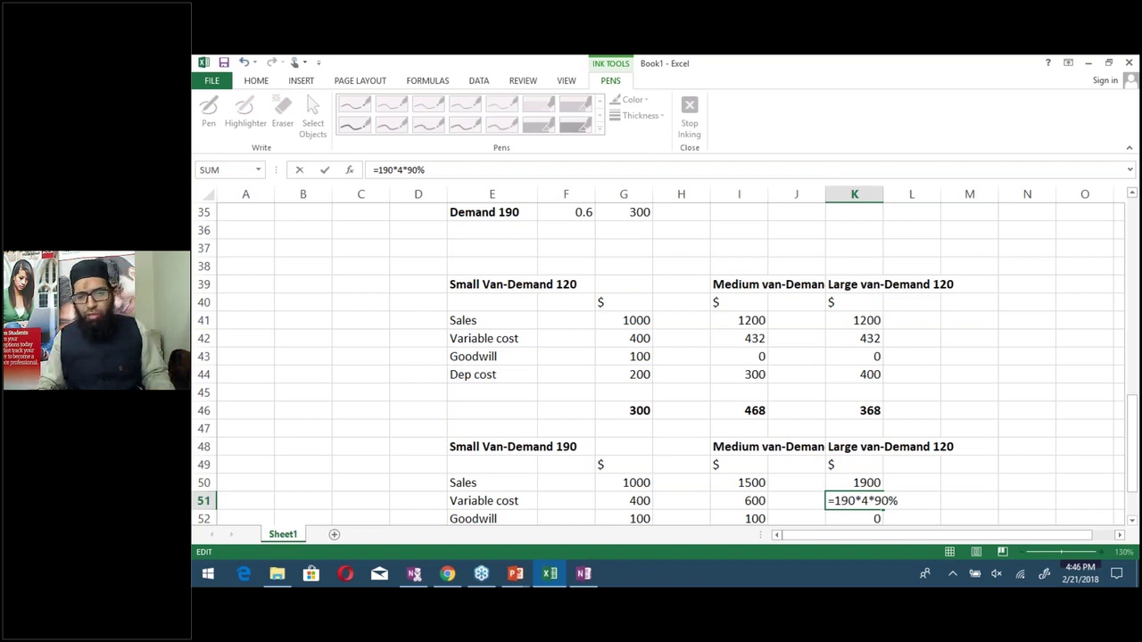
{"action": "key", "text": "Return"}
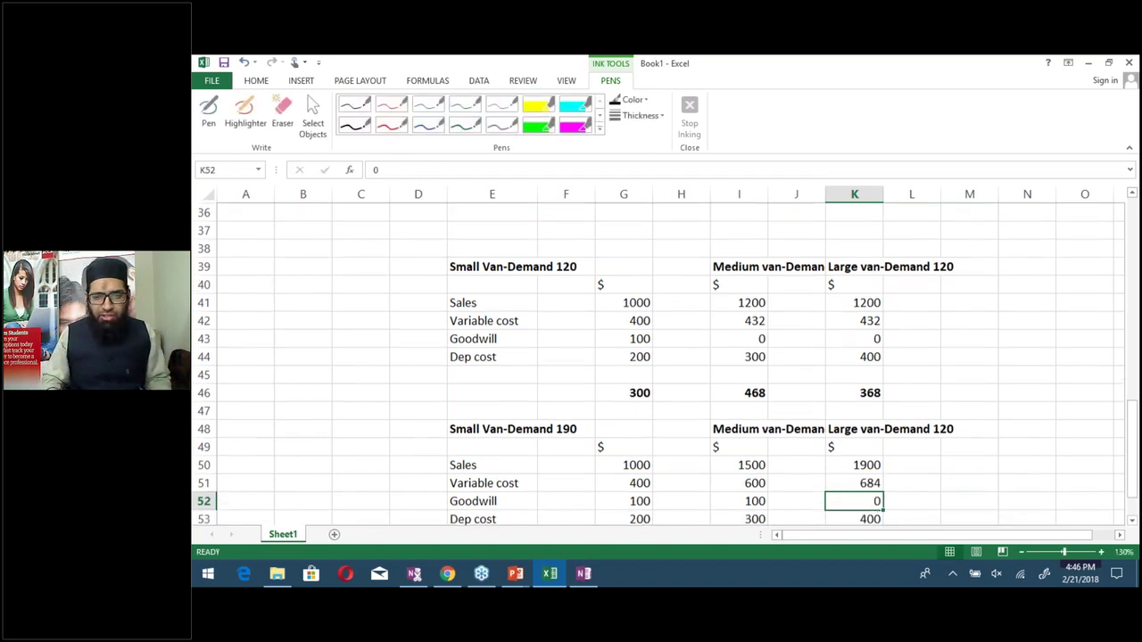
{"action": "key", "text": "Down"}
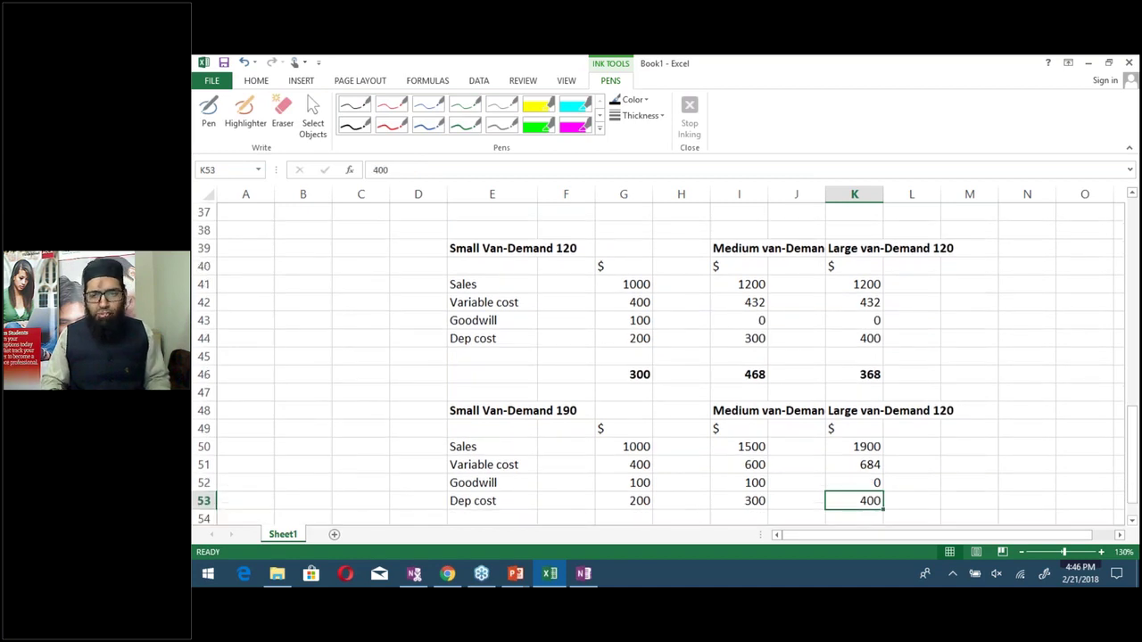
{"action": "key", "text": "Down"}
{"action": "key", "text": "Down"}
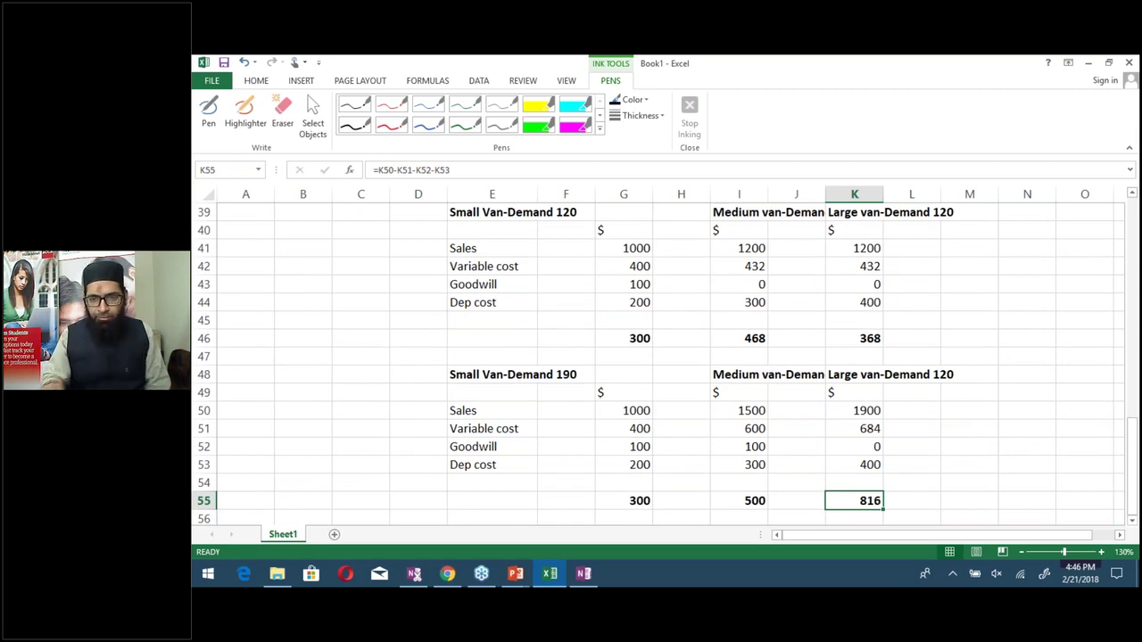
Copy the Small Van profit links in G32:G35 into I32:I35 for the Medium Van and K32:K35 for the Large Van
{"action": "key", "text": "Up"}
{"action": "key", "text": "Up"}
{"action": "key", "text": "Up"}
{"action": "key", "text": "Up"}
{"action": "key", "text": "Up"}
{"action": "key", "text": "Up"}
{"action": "key", "text": "Up"}
{"action": "key", "text": "Up"}
{"action": "key", "text": "Up"}
{"action": "key", "text": "Up"}
{"action": "key", "text": "Up"}
{"action": "key", "text": "Up"}
{"action": "key", "text": "Up"}
{"action": "key", "text": "Up"}
{"action": "key", "text": "Up"}
{"action": "key", "text": "Up"}
{"action": "key", "text": "Up"}
{"action": "key", "text": "Up"}
{"action": "key", "text": "Up"}
{"action": "key", "text": "Up"}
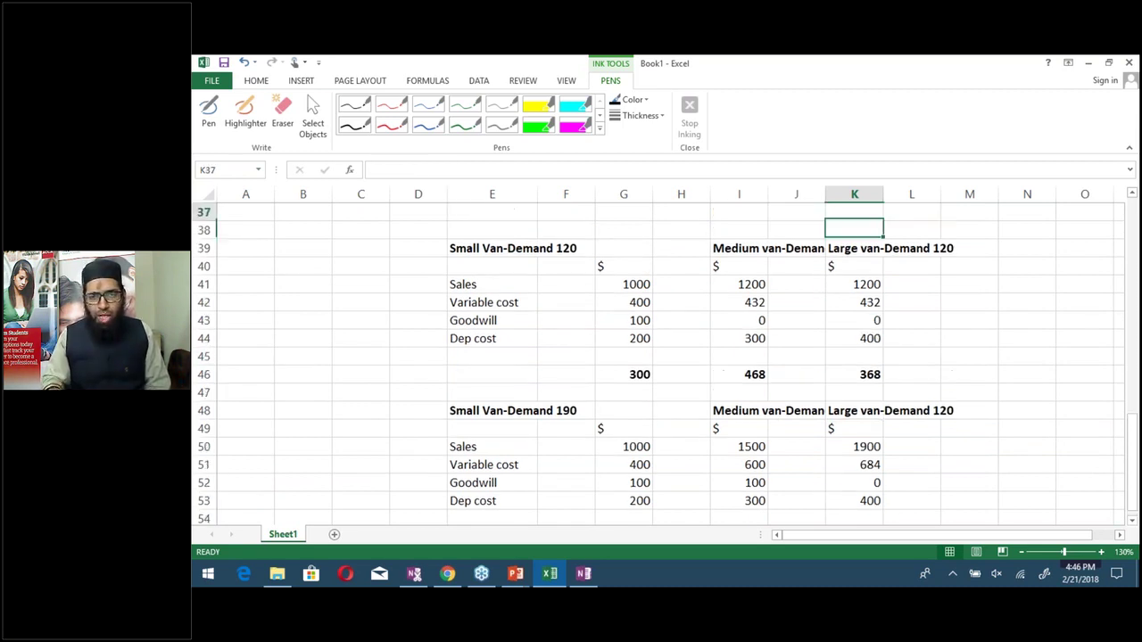
{"action": "key", "text": "Down"}
{"action": "key", "text": "Down"}
{"action": "key", "text": "Down"}
{"action": "key", "text": "Down"}
{"action": "key", "text": "Down"}
{"action": "key", "text": "Down"}
{"action": "key", "text": "Down"}
{"action": "key", "text": "Down"}
{"action": "key", "text": "Down"}
{"action": "key", "text": "Left"}
{"action": "key", "text": "Left"}
{"action": "key", "text": "Left"}
{"action": "key", "text": "Left"}
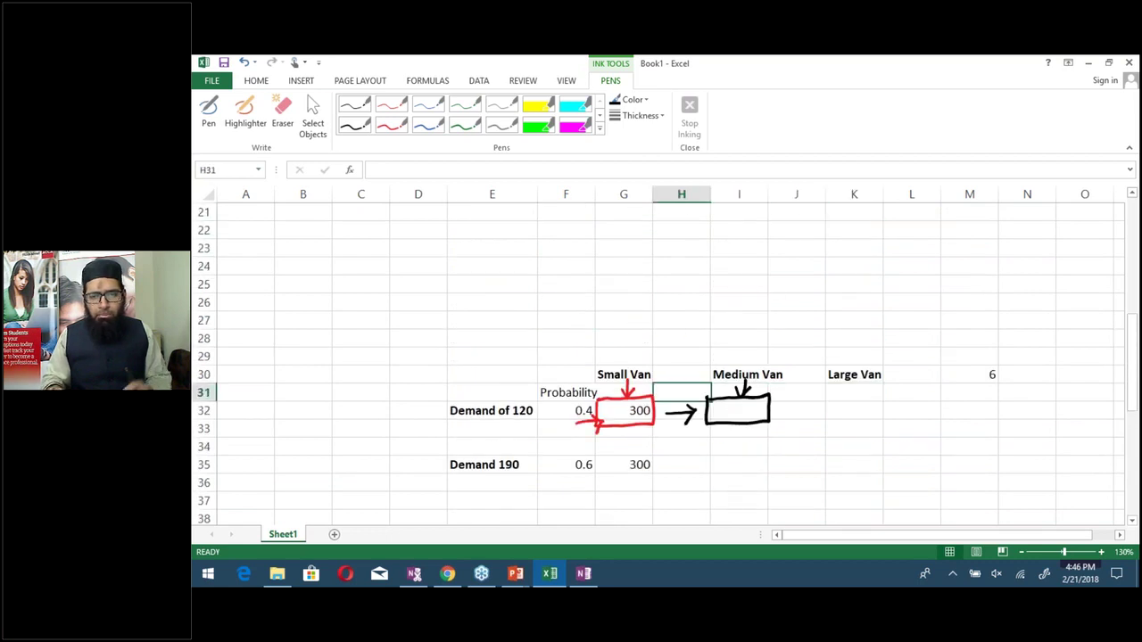
{"action": "key", "text": "Down"}
{"action": "key", "text": "shift+Down"}
{"action": "key", "text": "shift+Down"}
{"action": "key", "text": "shift+Down"}
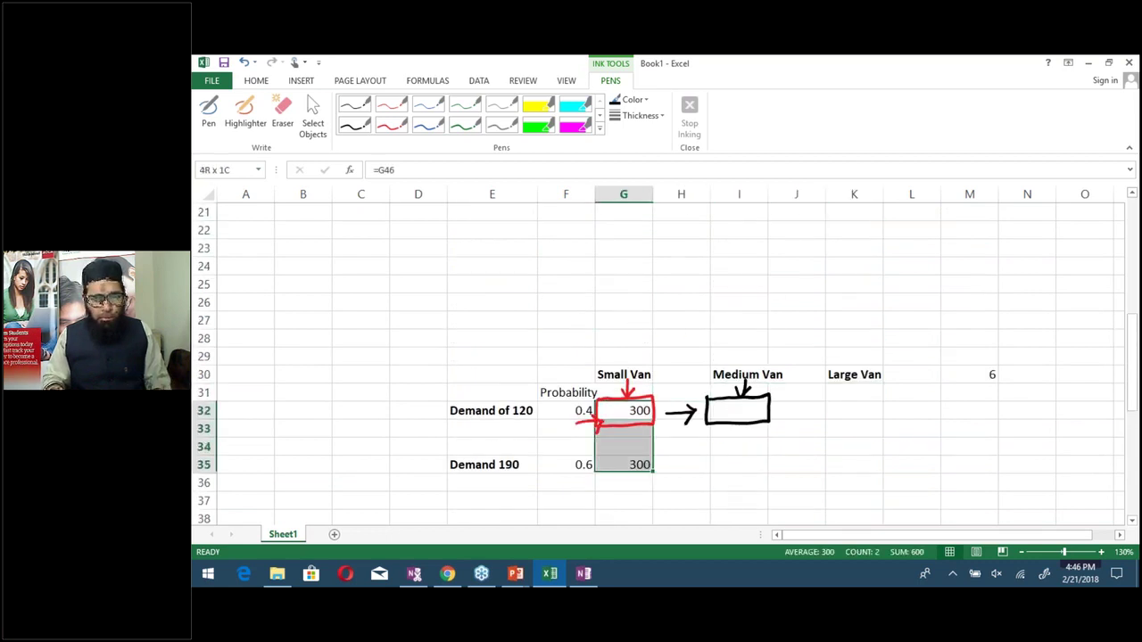
{"action": "key", "text": "ctrl+c"}
{"action": "key", "text": "Right"}
{"action": "key", "text": "Right"}
{"action": "key", "text": "ctrl+v"}
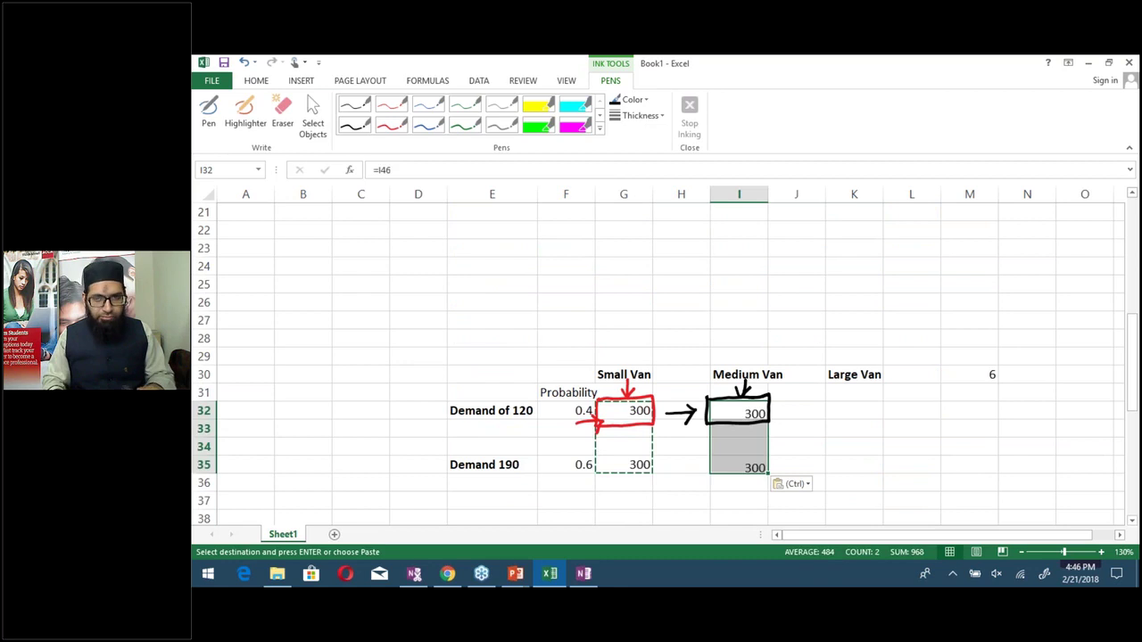
{"action": "key", "text": "Right"}
{"action": "key", "text": "Right"}
{"action": "key", "text": "ctrl+v"}
Review the Large Van profits in the table against the workings for both demand levels
{"action": "key", "text": "Down"}
{"action": "key", "text": "Down"}
{"action": "key", "text": "Down"}
{"action": "key", "text": "Down"}
{"action": "key", "text": "Down"}
{"action": "key", "text": "Down"}
{"action": "key", "text": "Down"}
{"action": "key", "text": "Down"}
{"action": "key", "text": "Down"}
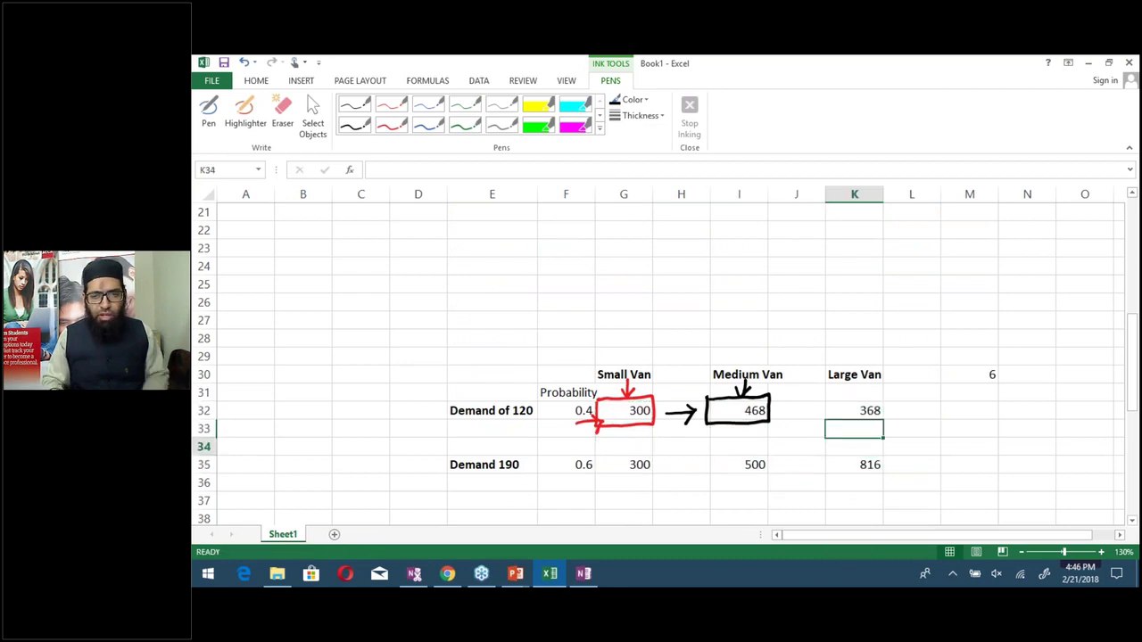
{"action": "key", "text": "Down"}
{"action": "key", "text": "Down"}
{"action": "key", "text": "Down"}
{"action": "key", "text": "Down"}
{"action": "key", "text": "Down"}
{"action": "key", "text": "Down"}
{"action": "key", "text": "Down"}
{"action": "key", "text": "Down"}
{"action": "key", "text": "Down"}
{"action": "key", "text": "Down"}
{"action": "key", "text": "Down"}
{"action": "key", "text": "Down"}
{"action": "key", "text": "Up"}
{"action": "key", "text": "Up"}
{"action": "key", "text": "Up"}
{"action": "key", "text": "Up"}
{"action": "key", "text": "Up"}
{"action": "key", "text": "Up"}
{"action": "key", "text": "Up"}
{"action": "key", "text": "Up"}
{"action": "key", "text": "Up"}
{"action": "key", "text": "Up"}
{"action": "key", "text": "Up"}
{"action": "key", "text": "Up"}
{"action": "key", "text": "Up"}
{"action": "key", "text": "Up"}
{"action": "key", "text": "Up"}
{"action": "key", "text": "Up"}
{"action": "key", "text": "Up"}
{"action": "key", "text": "Up"}
{"action": "key", "text": "Up"}
{"action": "key", "text": "Up"}
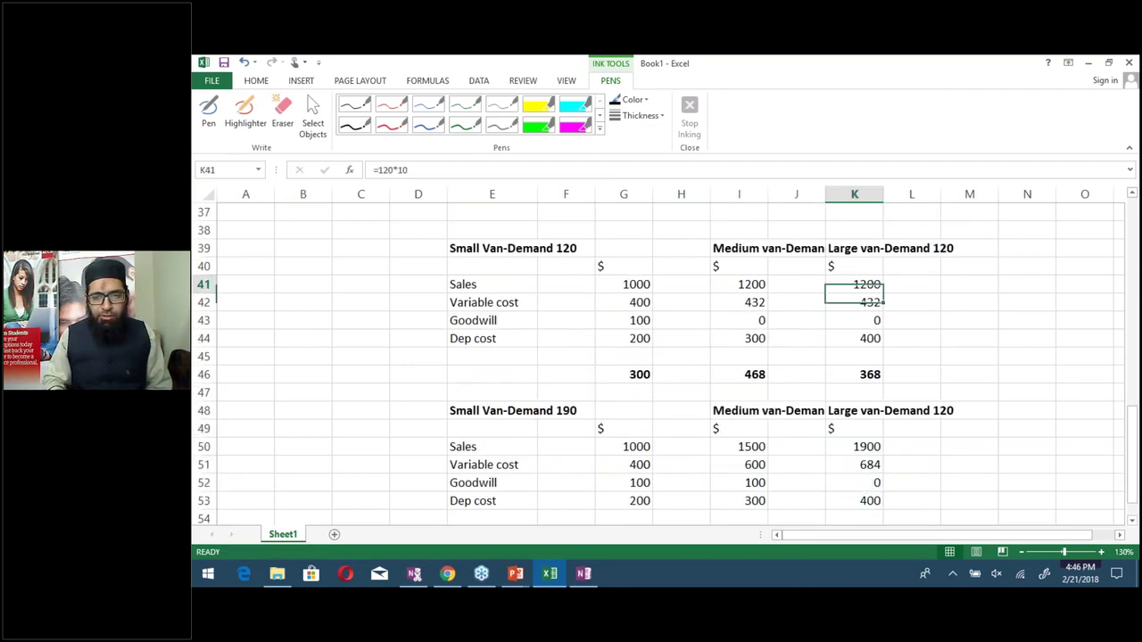
{"action": "key", "text": "Down"}
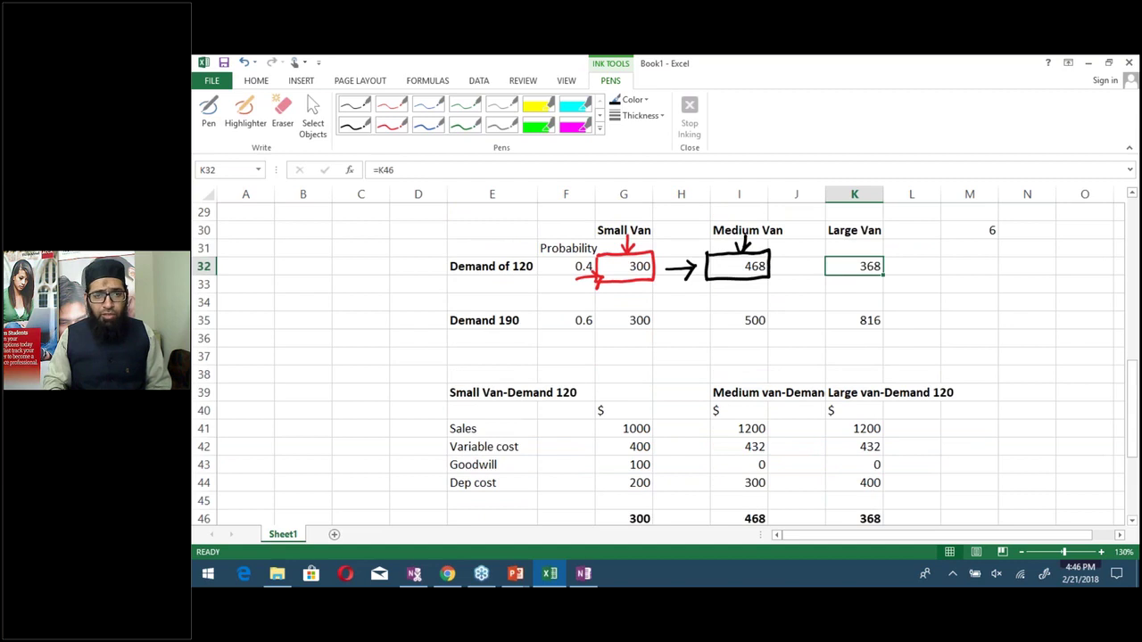
Examine the Large Van working for demand of 120 down to its profit formula in K46
{"action": "key", "text": "Down"}
{"action": "key", "text": "Down"}
{"action": "key", "text": "Down"}
{"action": "key", "text": "Down"}
{"action": "key", "text": "Down"}
{"action": "key", "text": "Down"}
{"action": "key", "text": "Down"}
{"action": "key", "text": "Down"}
{"action": "key", "text": "Down"}
{"action": "key", "text": "Down"}
{"action": "key", "text": "Down"}
{"action": "key", "text": "Down"}
{"action": "key", "text": "Down"}
{"action": "key", "text": "Down"}
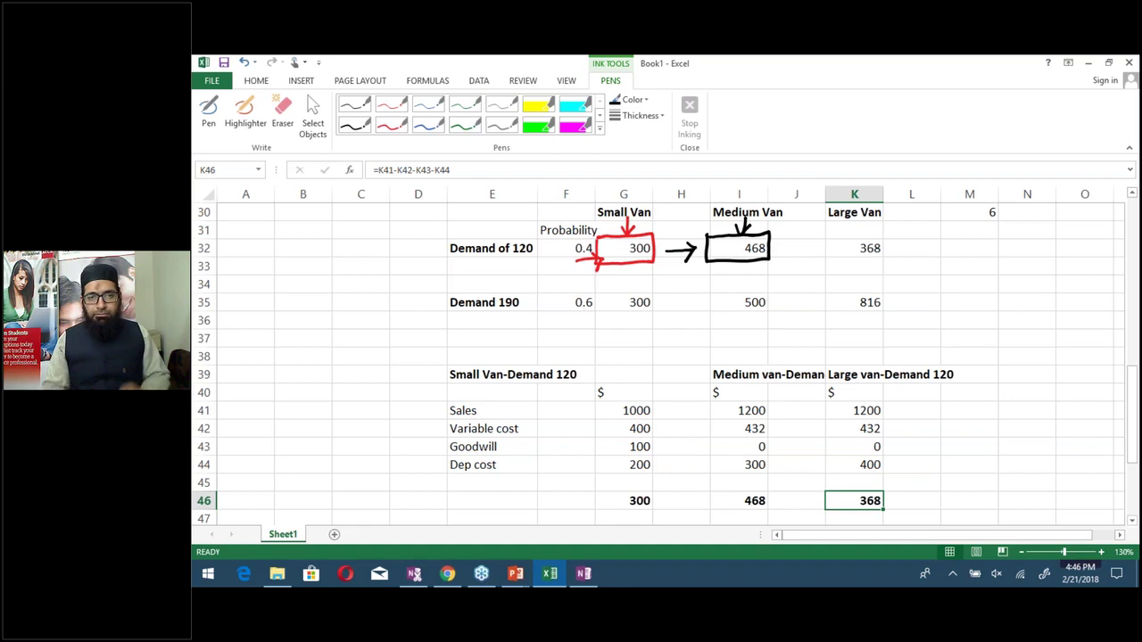
Switch to the PowerPoint slide show and advance to the Expected values slide with only its key formula revealed
{"action": "key", "text": "alt+Tab"}
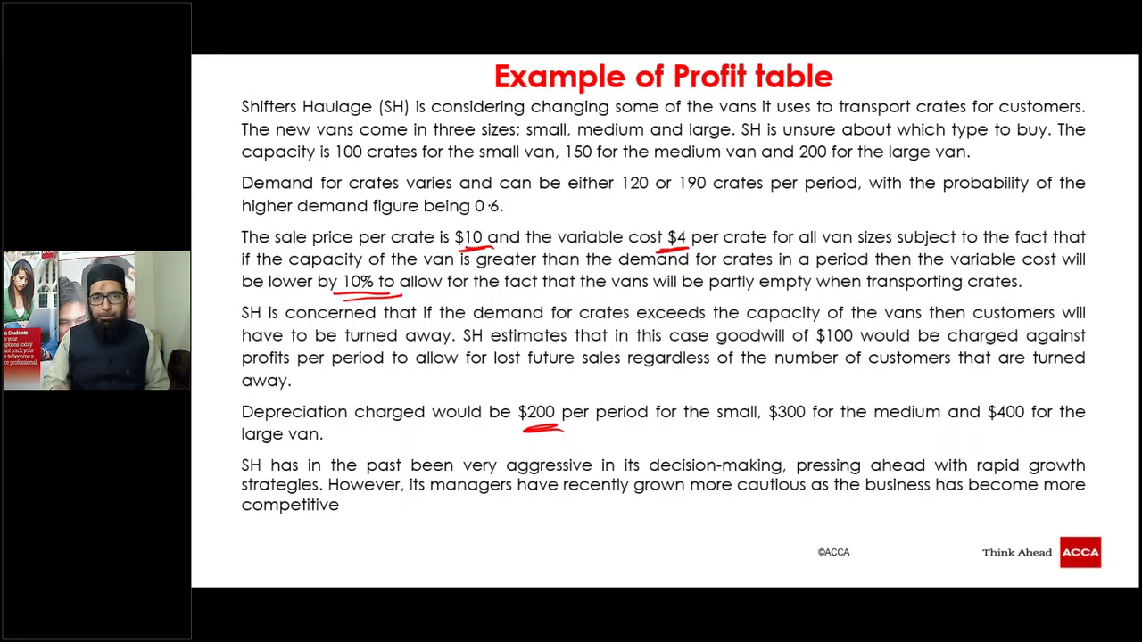
{"action": "key", "text": "Right"}
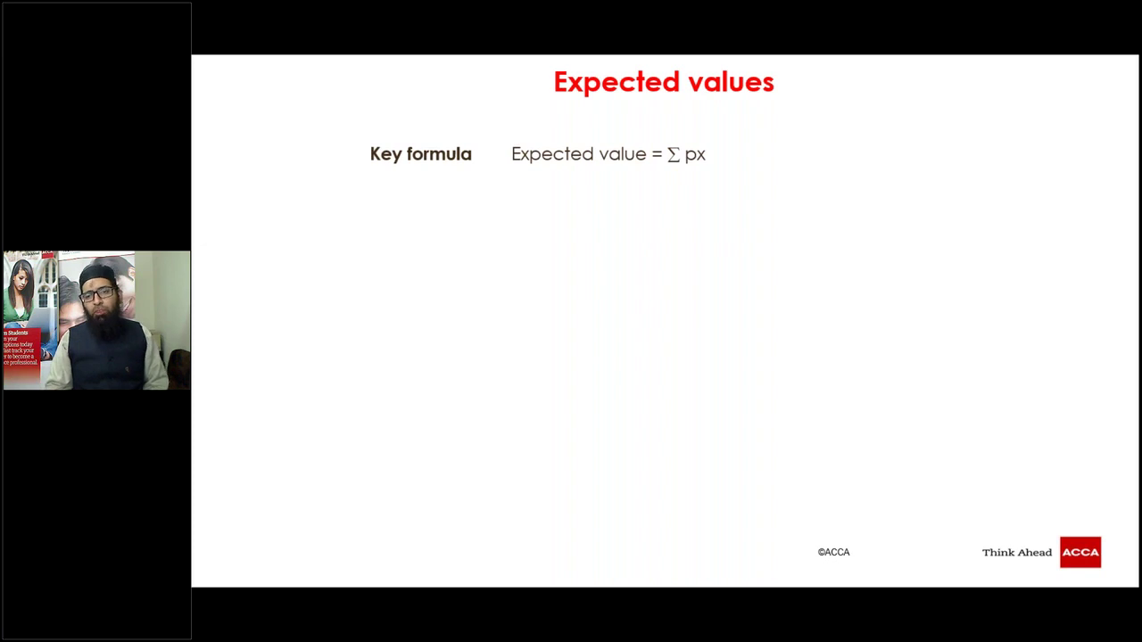
{"action": "key", "text": "Right"}
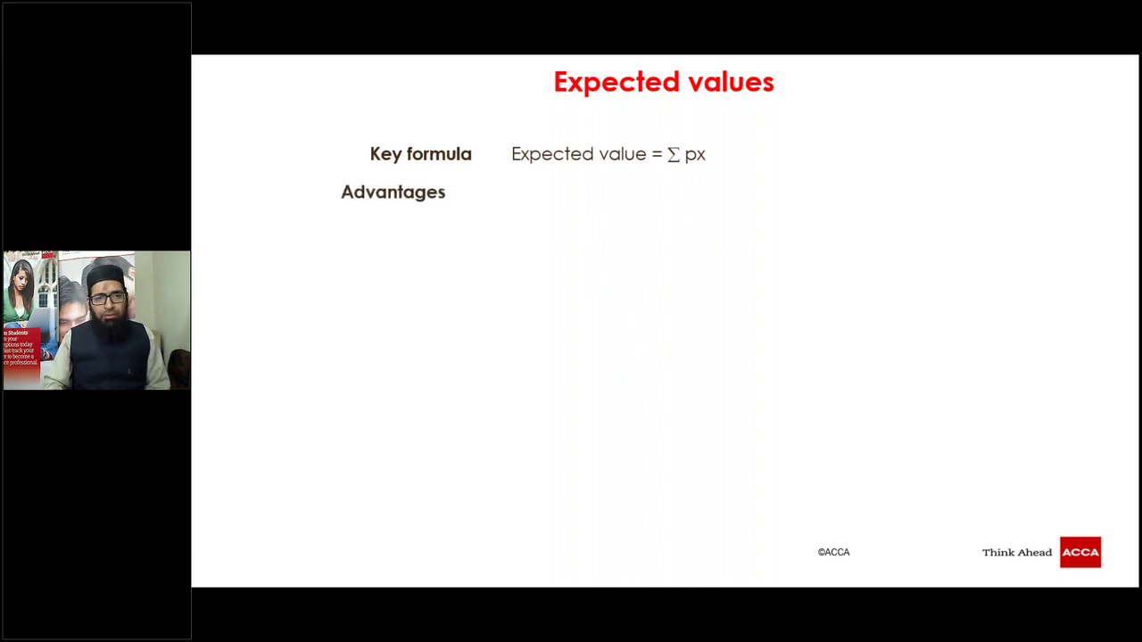
{"action": "key", "text": "Left"}
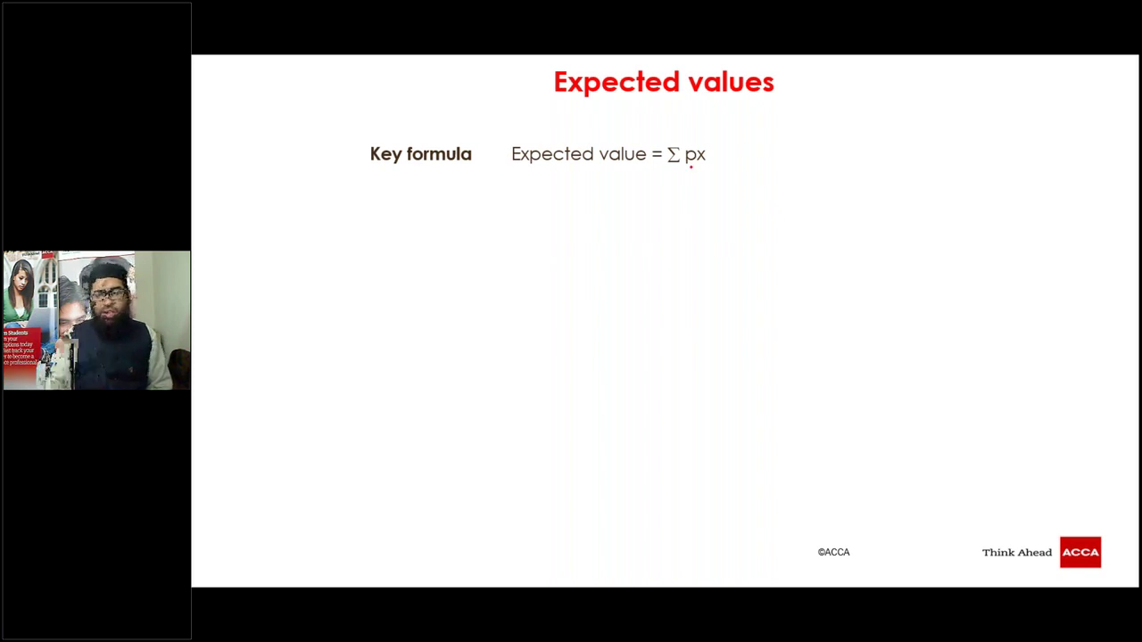
Mark up the key formula in red ink, underlining px and boxing the sigma symbol
{"action": "left_click_drag", "start_coordinate": [688, 165], "coordinate": [704, 166]}
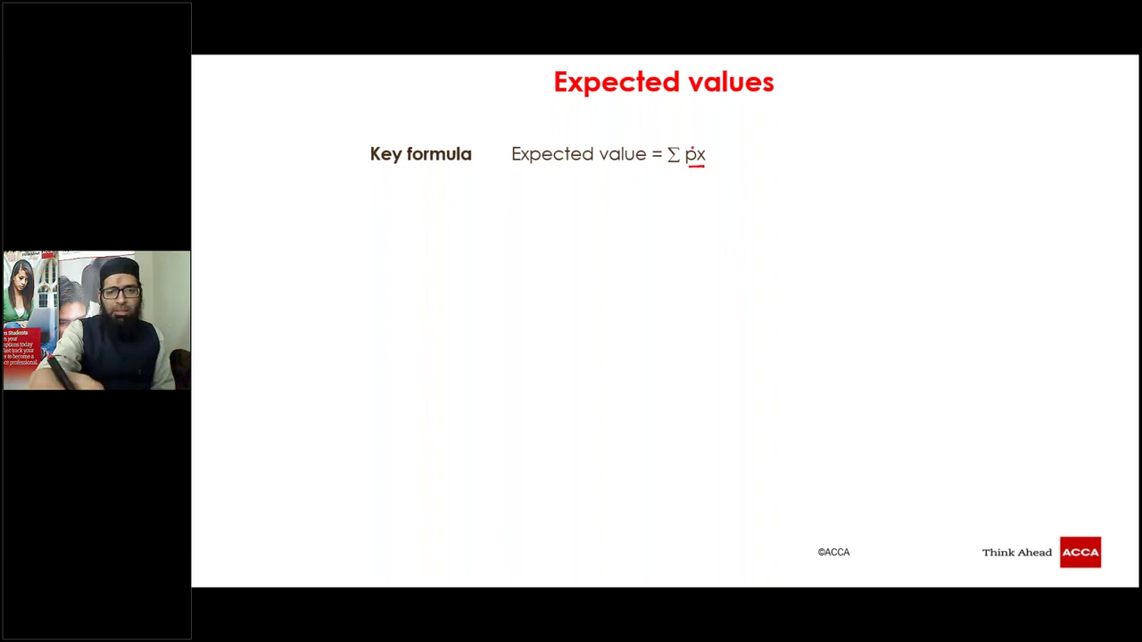
{"action": "mouse_move", "coordinate": [697, 166]}
{"action": "left_mouse_down"}
{"action": "mouse_move", "coordinate": [697, 144]}
{"action": "mouse_move", "coordinate": [707, 144]}
{"action": "mouse_move", "coordinate": [696, 165]}
{"action": "mouse_move", "coordinate": [690, 135]}
{"action": "mouse_move", "coordinate": [688, 177]}
{"action": "mouse_move", "coordinate": [700, 173]}
{"action": "mouse_move", "coordinate": [665, 135]}
{"action": "mouse_move", "coordinate": [693, 128]}
{"action": "left_mouse_up"}
{"action": "left_click_drag", "start_coordinate": [680, 143], "coordinate": [680, 169]}
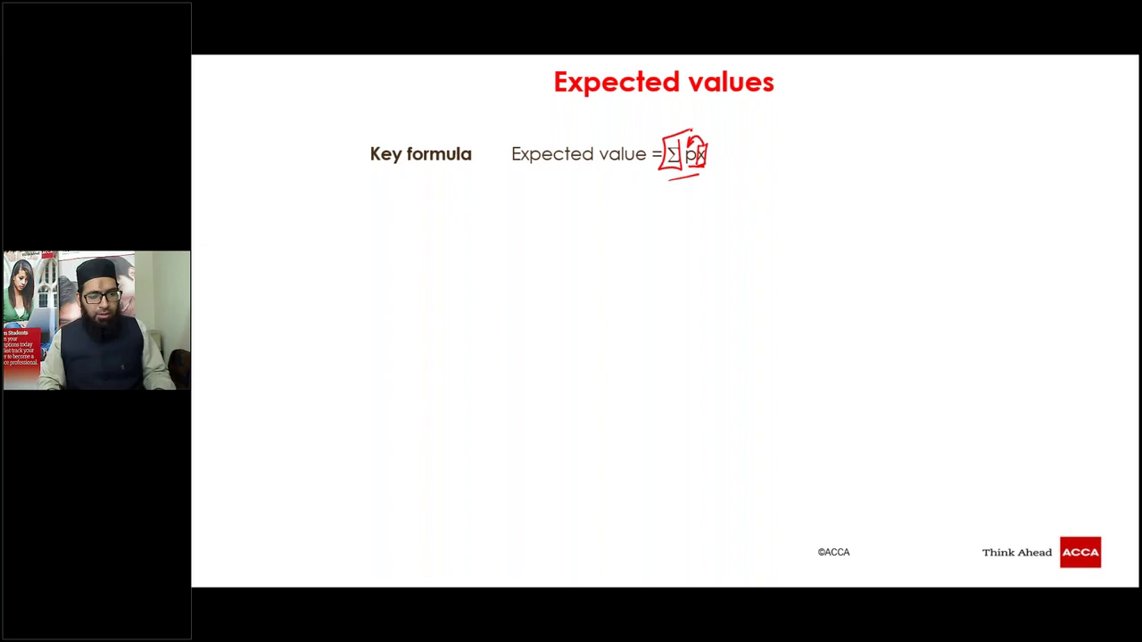
Switch back to the Excel workbook and go to cell G33 below the Small Van profit for demand of 120
{"action": "key", "text": "alt+Tab"}
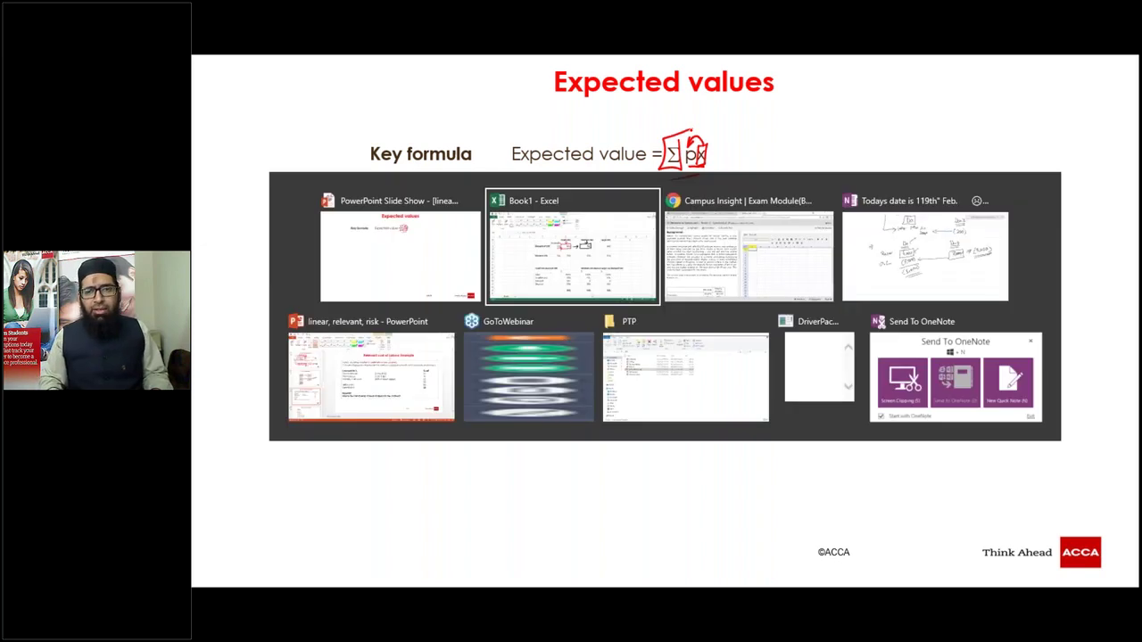
{"action": "scroll", "coordinate": [657, 356], "scroll_direction": "down", "scroll_amount": 1}
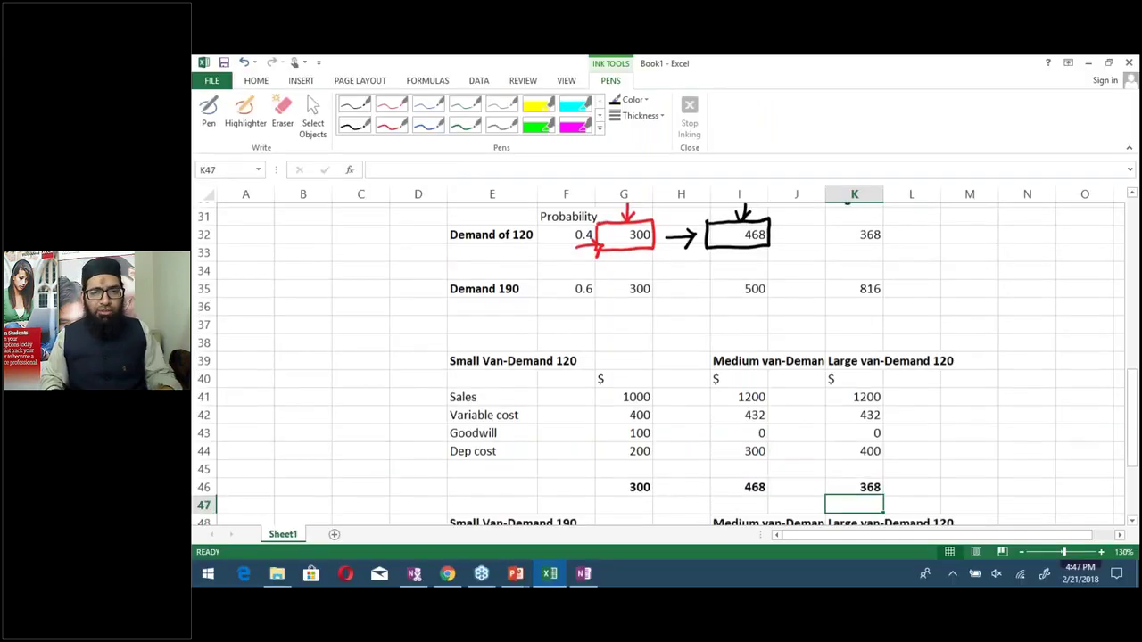
{"action": "scroll", "coordinate": [658, 357], "scroll_direction": "up", "scroll_amount": 3}
{"action": "left_click", "coordinate": [853, 311]}
{"action": "key", "text": "Left"}
{"action": "key", "text": "Left"}
{"action": "key", "text": "Left"}
{"action": "key", "text": "Left"}
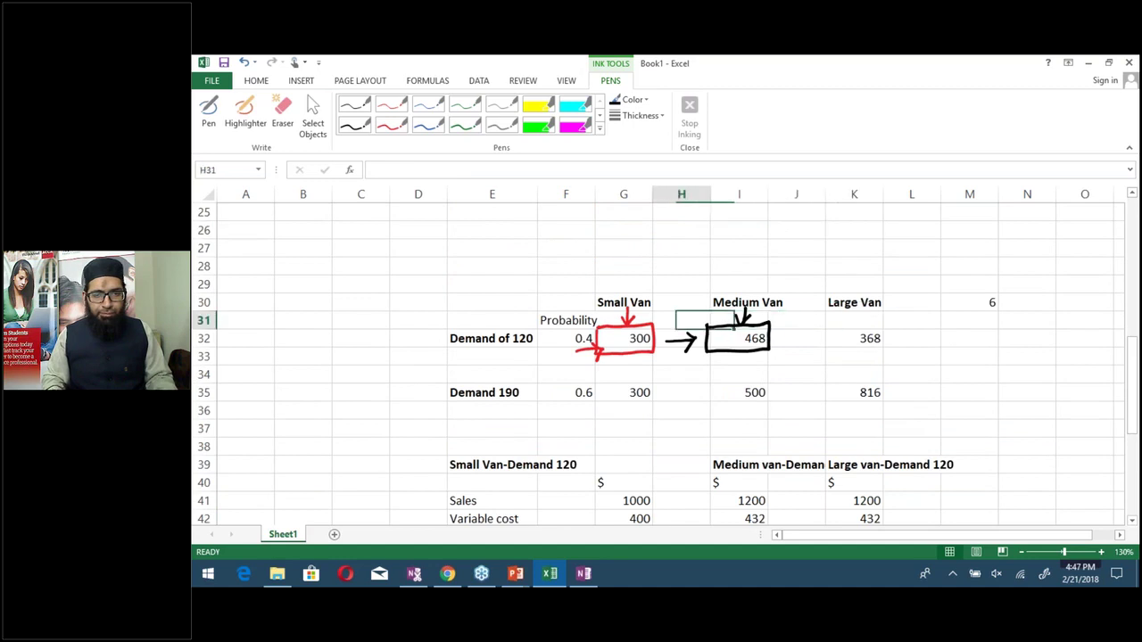
{"action": "key", "text": "Down"}
{"action": "key", "text": "Down"}
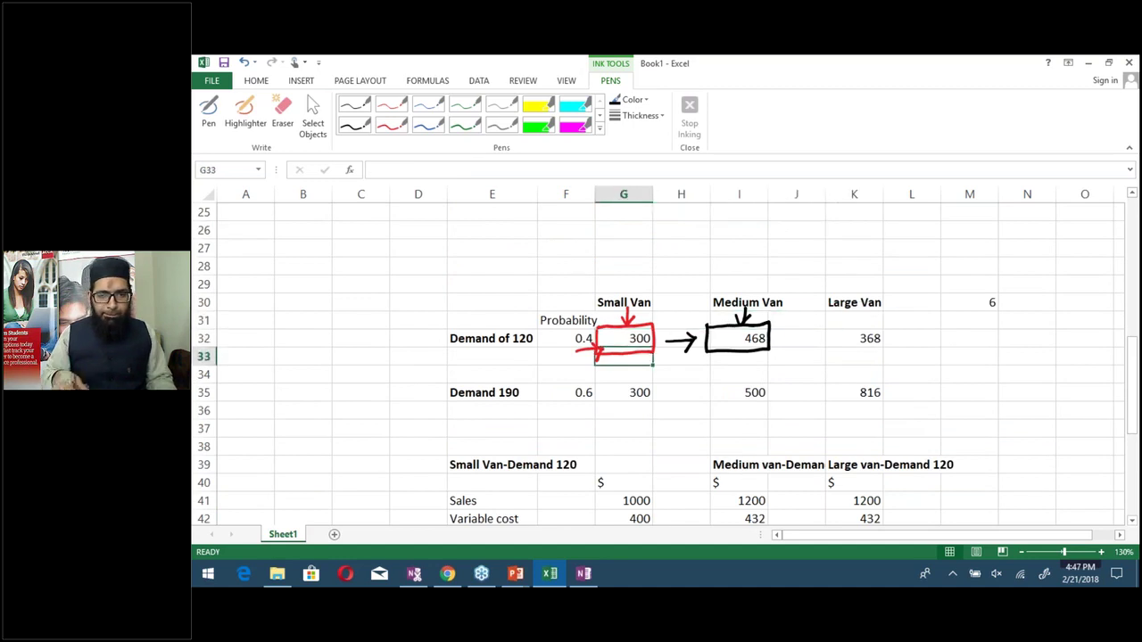
Erase the red and black ink boxes and arrows around the Small Van and Medium Van profits
{"action": "left_click_drag", "start_coordinate": [755, 392], "coordinate": [755, 339]}
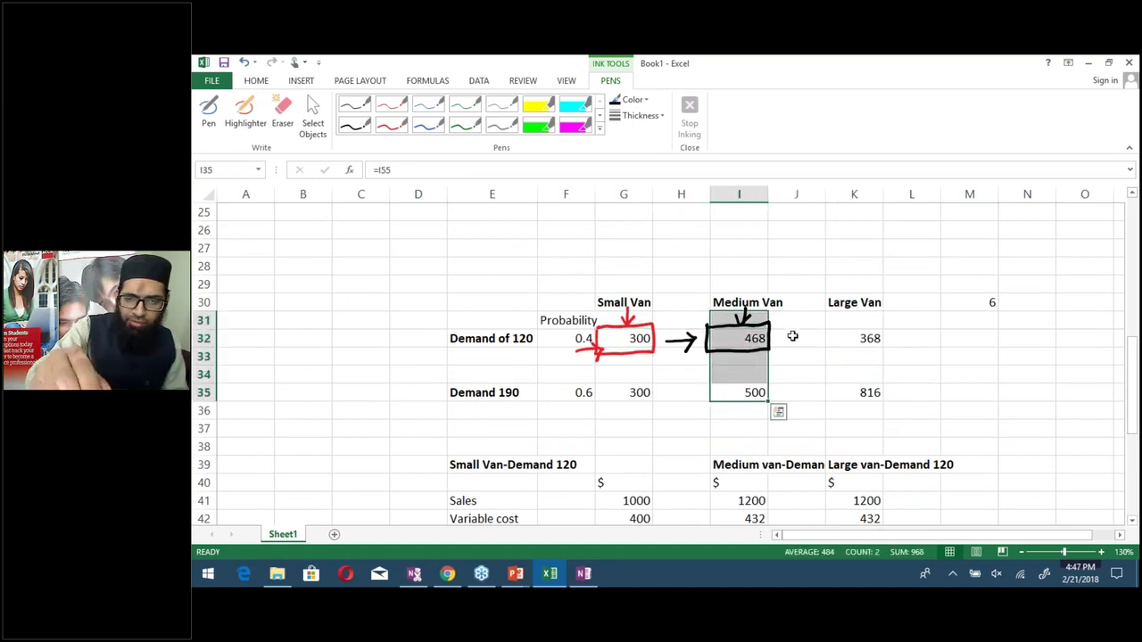
{"action": "left_click", "coordinate": [793, 337]}
{"action": "left_click", "coordinate": [282, 115]}
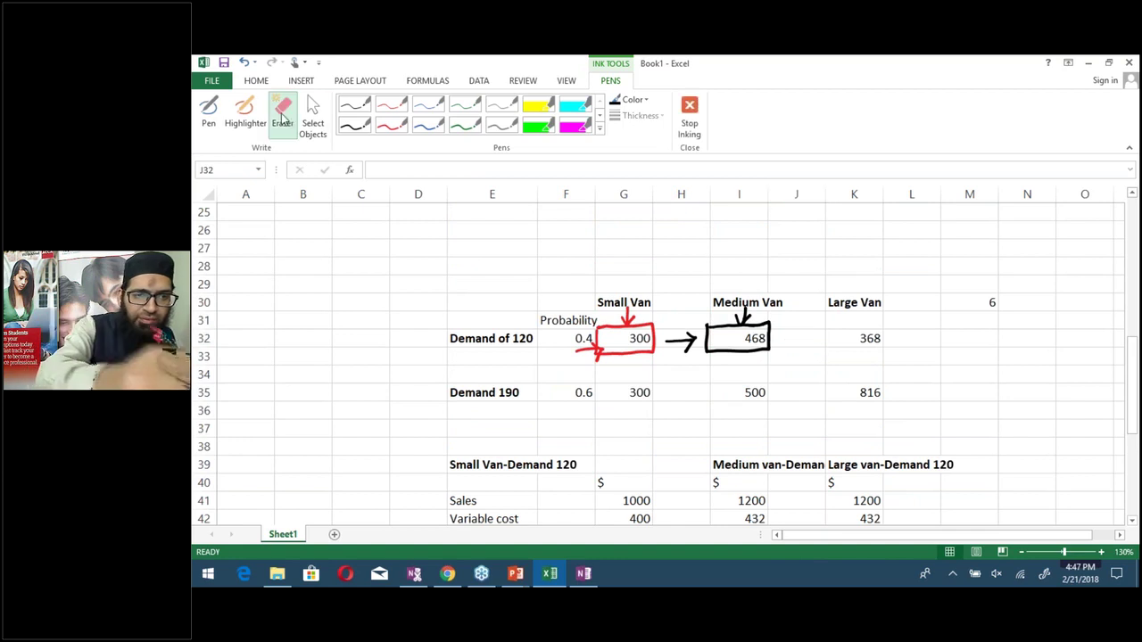
{"action": "left_click", "coordinate": [637, 355]}
{"action": "mouse_move", "coordinate": [636, 357]}
{"action": "left_mouse_down"}
{"action": "mouse_move", "coordinate": [631, 319]}
{"action": "mouse_move", "coordinate": [615, 357]}
{"action": "mouse_move", "coordinate": [739, 339]}
{"action": "mouse_move", "coordinate": [741, 326]}
{"action": "mouse_move", "coordinate": [714, 332]}
{"action": "left_mouse_up"}
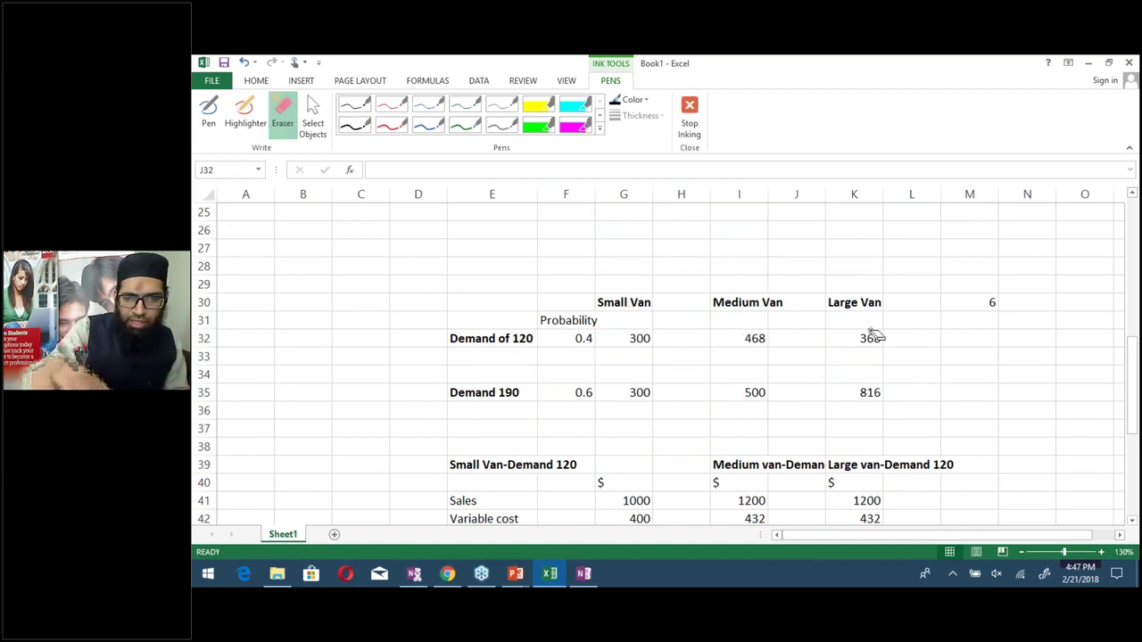
{"action": "left_click", "coordinate": [327, 116]}
Set the font colour of G33:K33 below the demand of 120 profits to red
{"action": "left_click", "coordinate": [687, 343]}
{"action": "key", "text": "Left"}
{"action": "key", "text": "Down"}
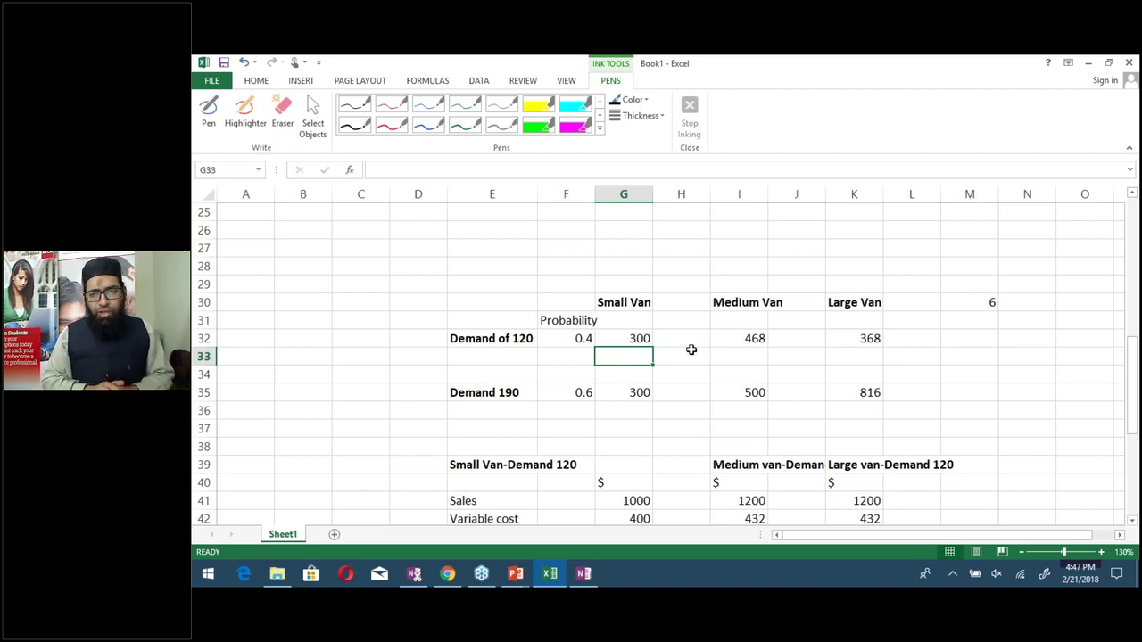
{"action": "key", "text": "shift+Right"}
{"action": "key", "text": "shift+Right"}
{"action": "key", "text": "shift+Right"}
{"action": "key", "text": "shift+Right"}
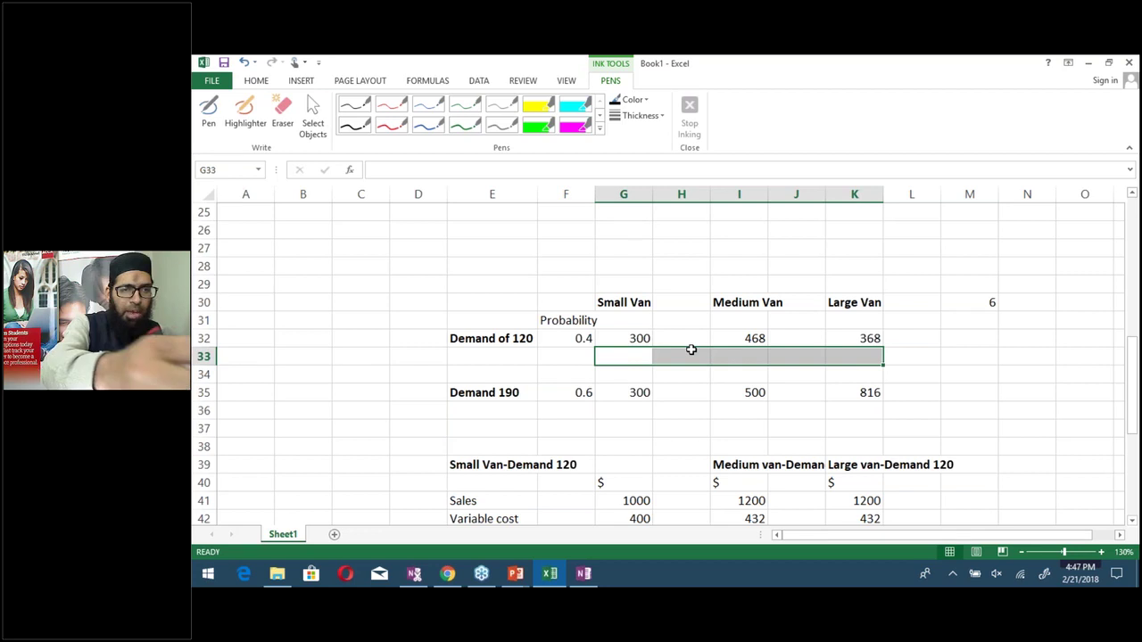
{"action": "left_click", "coordinate": [258, 82]}
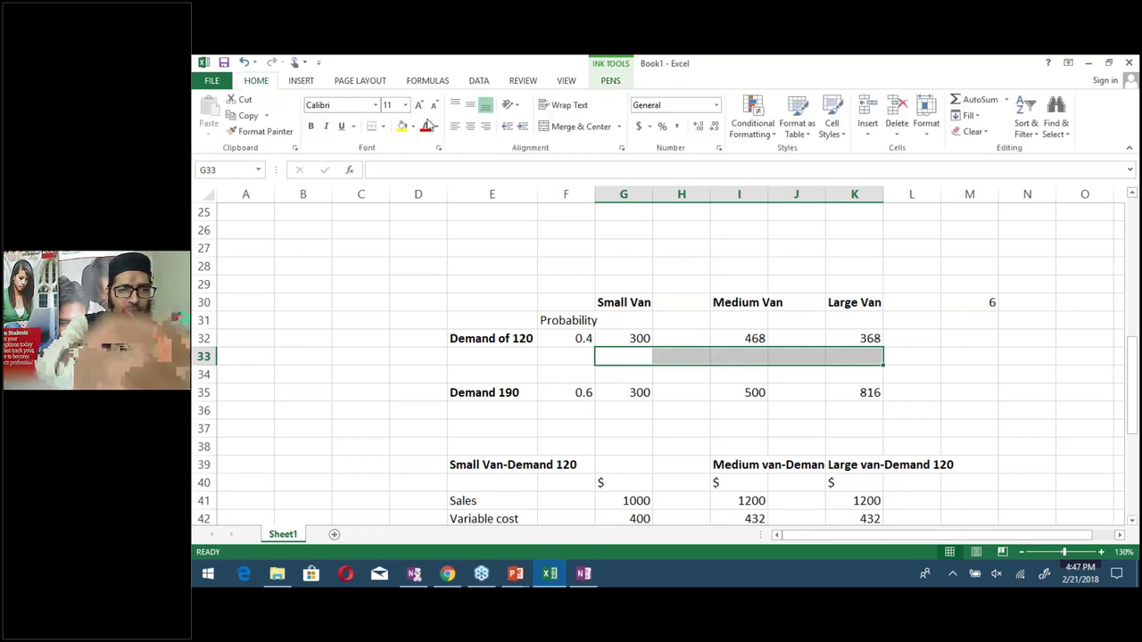
Set the font colour of G36:K36 below the demand 190 profits to red
{"action": "key", "text": "Down"}
{"action": "key", "text": "Down"}
{"action": "key", "text": "Down"}
{"action": "key", "text": "shift+Right"}
{"action": "key", "text": "shift+Right"}
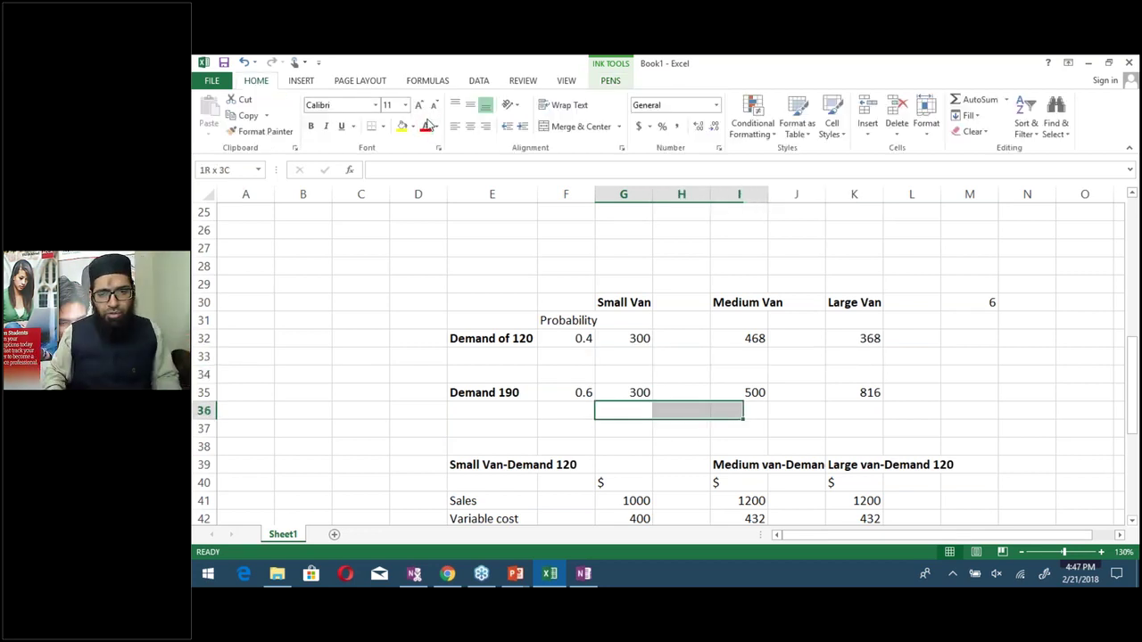
{"action": "key", "text": "shift+Right"}
{"action": "key", "text": "shift+Right"}
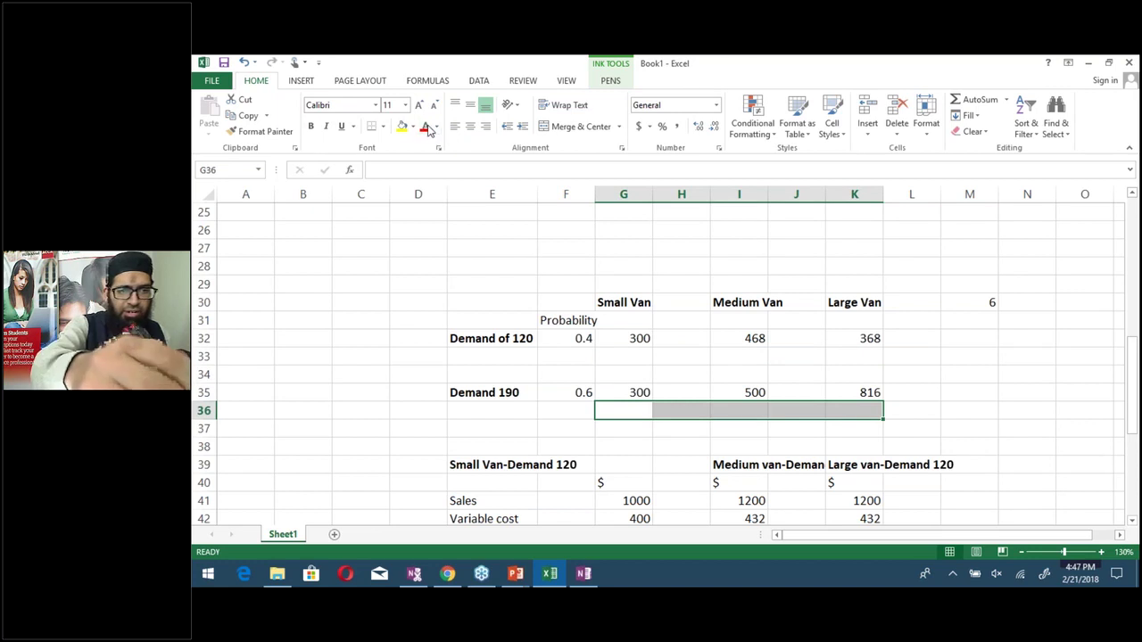
Enter a formula in G33 multiplying the Small Van profit in G32 by the demand of 120 probability in F32
{"action": "key", "text": "Up"}
{"action": "key", "text": "Up"}
{"action": "key", "text": "Up"}
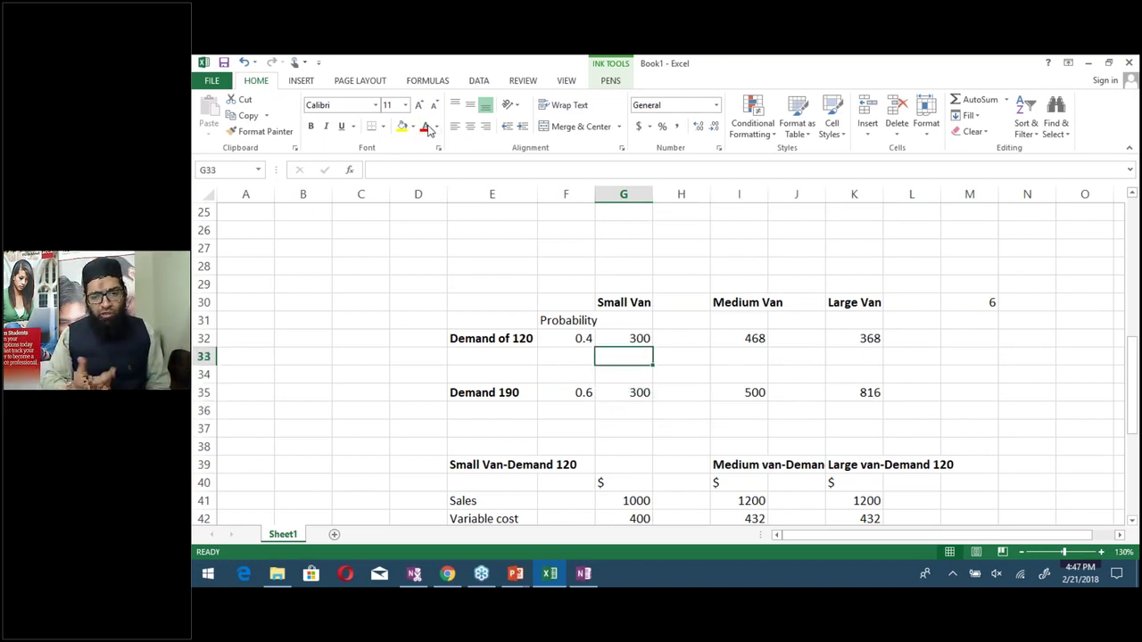
{"action": "type", "text": "="}
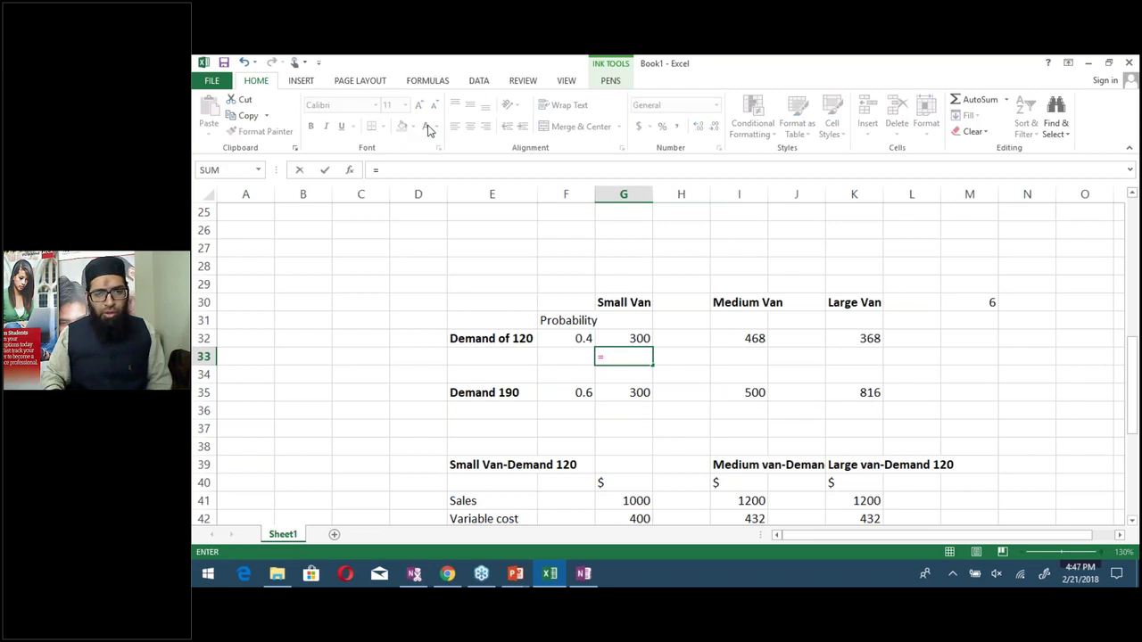
{"action": "key", "text": "Up"}
{"action": "type", "text": "*"}
{"action": "key", "text": "Left"}
{"action": "key", "text": "Left"}
{"action": "key", "text": "Right"}
{"action": "key", "text": "Up"}
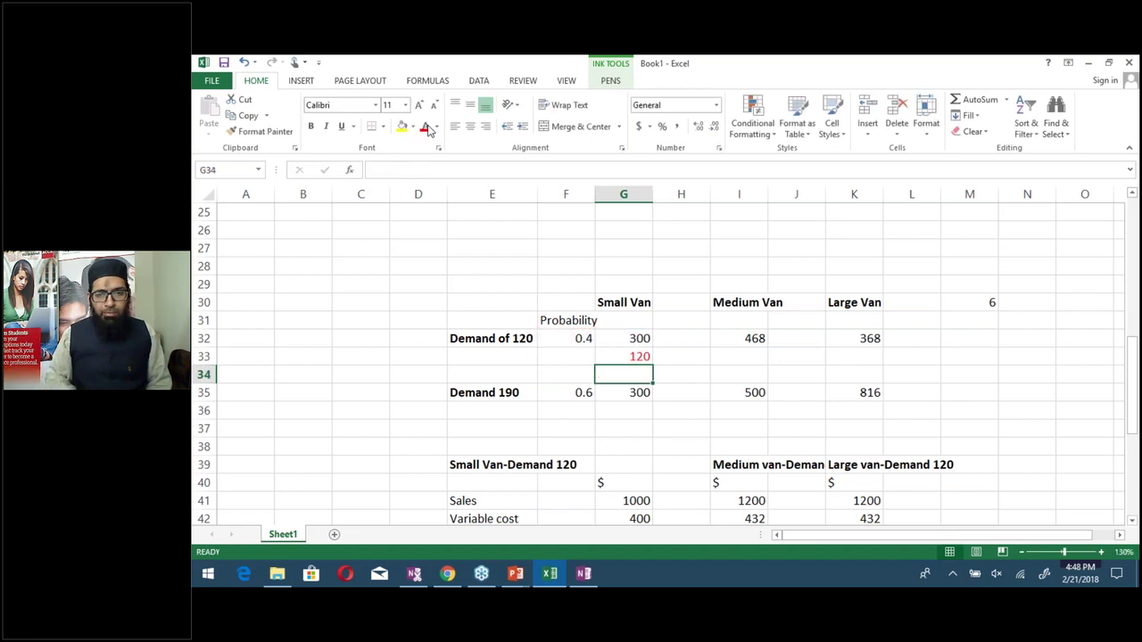
Enter a formula in G36 multiplying the Small Van profit in G35 by the demand 190 probability in F35
{"action": "key", "text": "Down"}
{"action": "key", "text": "Down"}
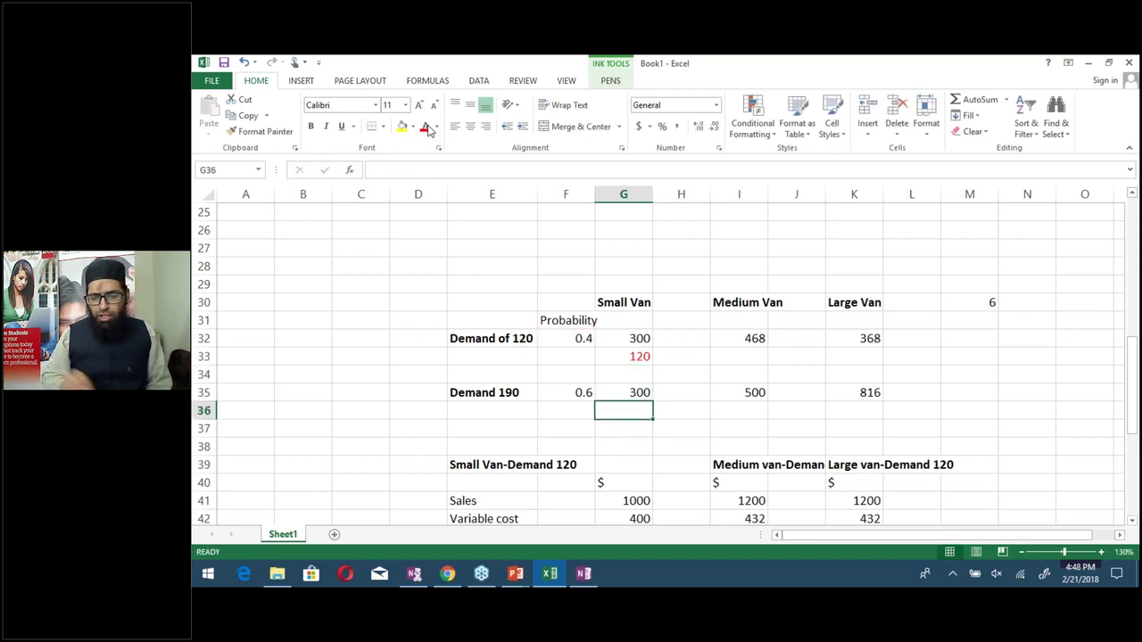
{"action": "type", "text": "="}
{"action": "key", "text": "Up"}
{"action": "type", "text": "*"}
{"action": "key", "text": "Left"}
{"action": "key", "text": "Return"}
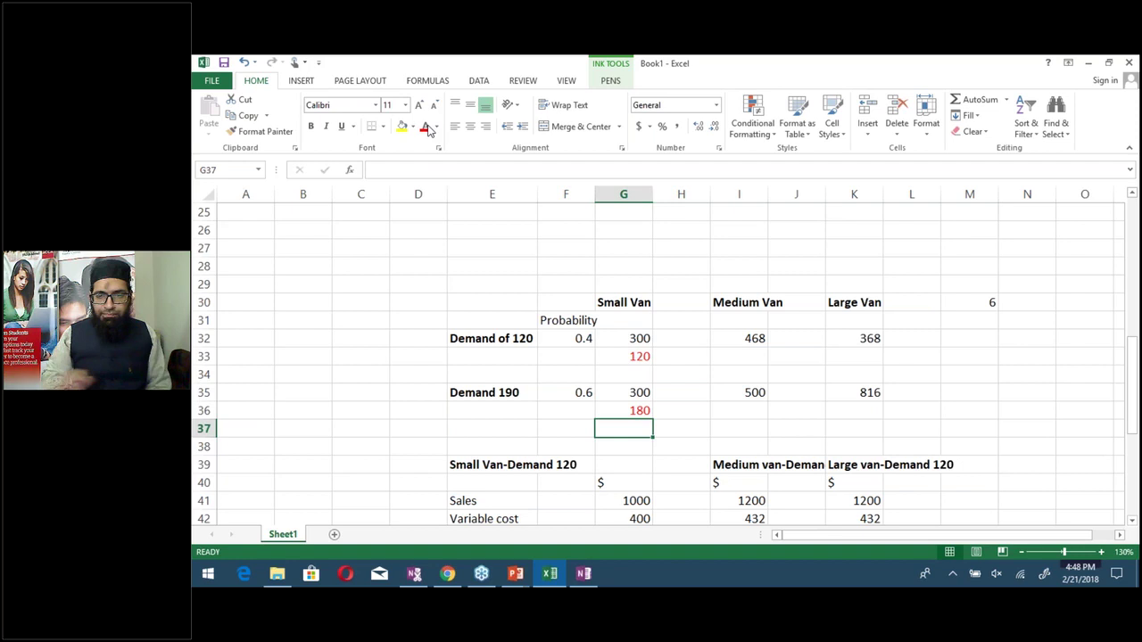
Insert an entire row at row 37, above the van workings
{"action": "key", "text": "ctrl+shift+equal"}
{"action": "key", "text": "r"}
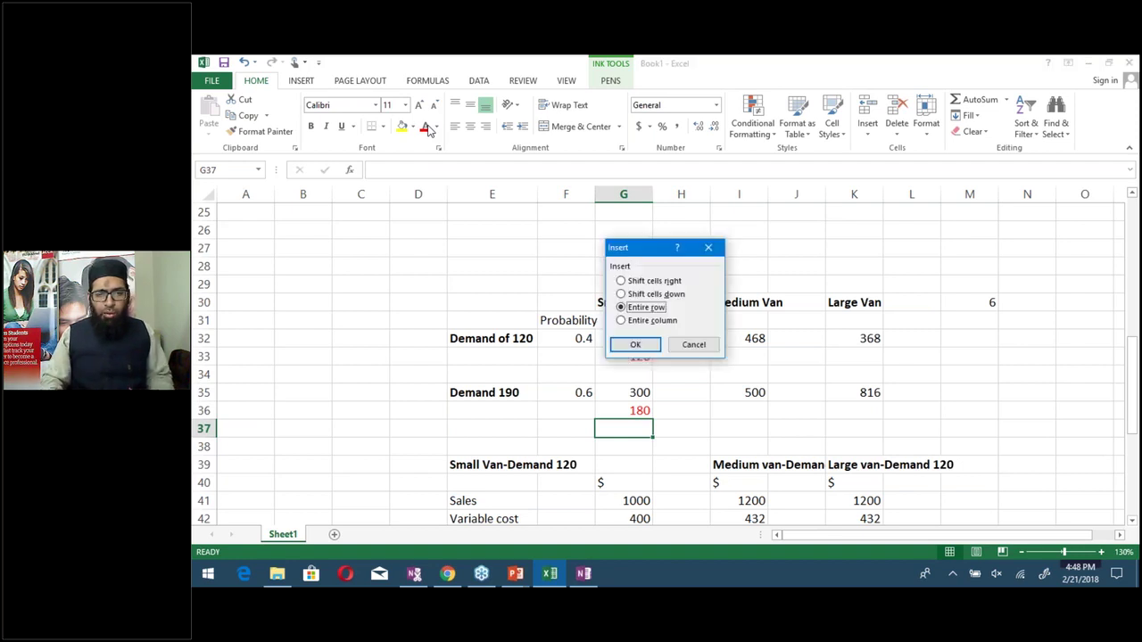
{"action": "key", "text": "Return"}
Enter the label Expected Value in E38 and make it bold
{"action": "key", "text": "Down"}
{"action": "key", "text": "Left"}
{"action": "key", "text": "Left"}
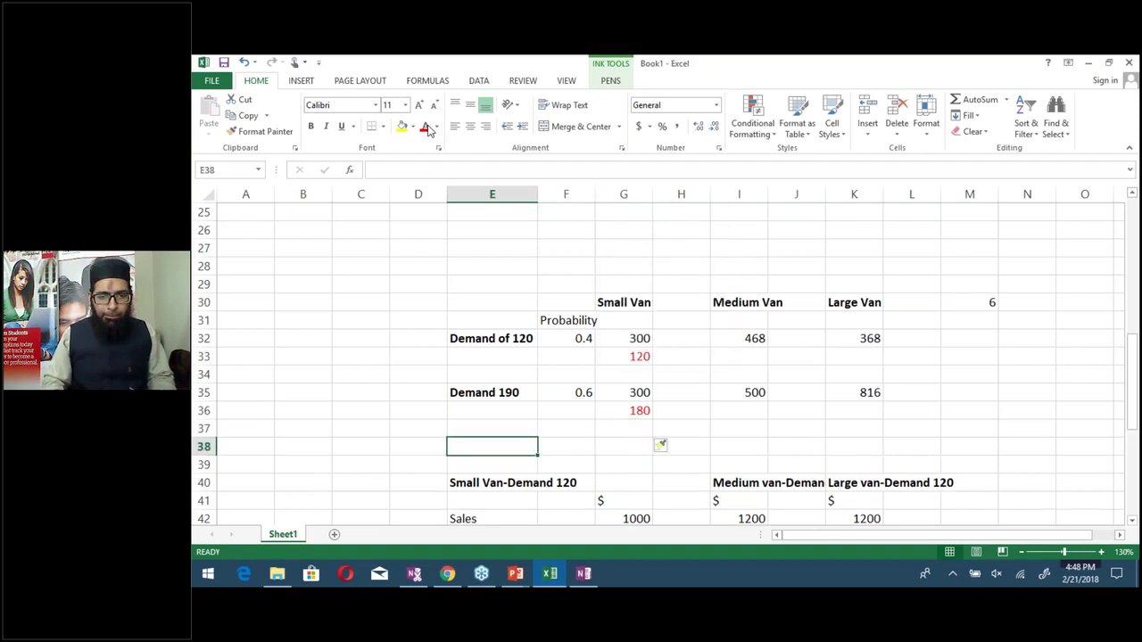
{"action": "type", "text": "Expect"}
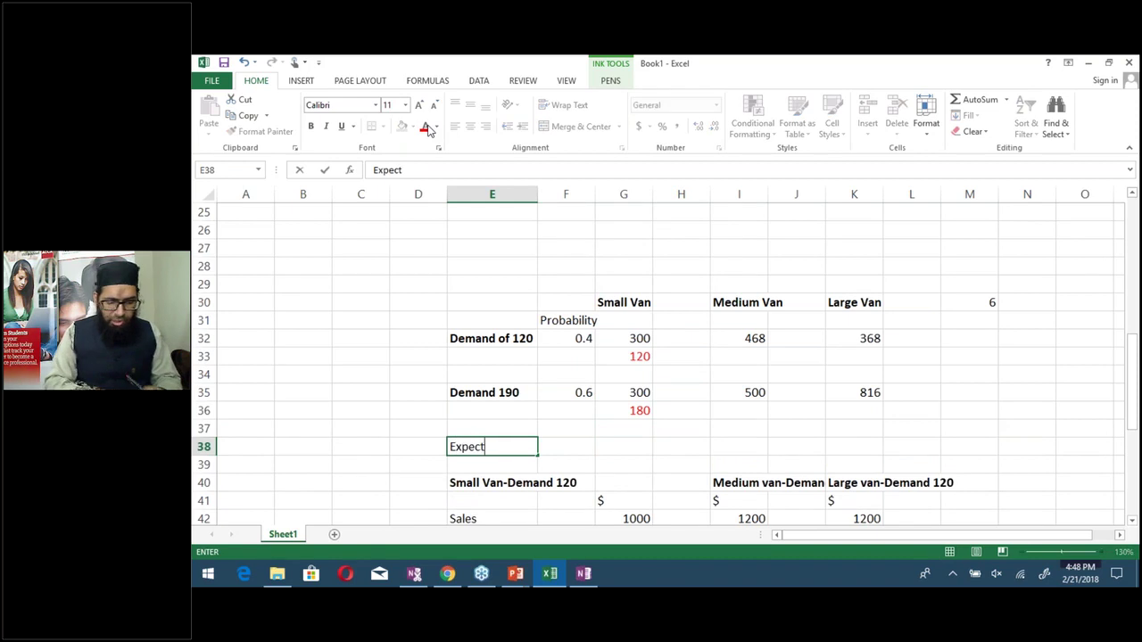
{"action": "type", "text": "ed Value"}
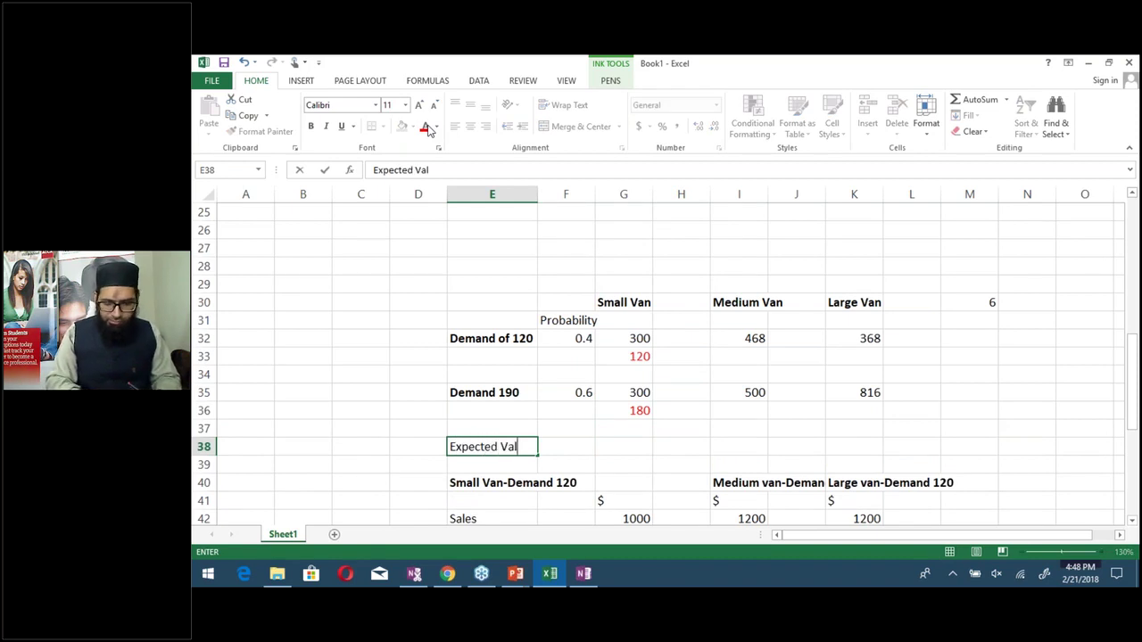
{"action": "key", "text": "Return"}
{"action": "key", "text": "Up"}
{"action": "key", "text": "ctrl+b"}
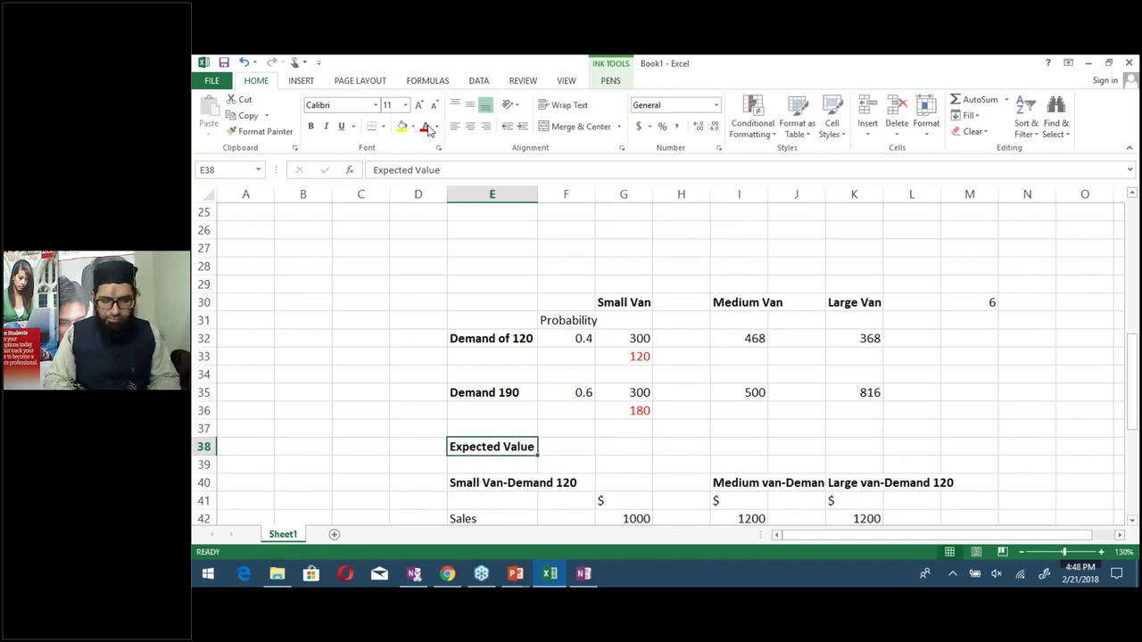
Calculate the Small Van expected value in G38 with =G36+G33 and make the result bold
{"action": "key", "text": "Right"}
{"action": "key", "text": "Right"}
{"action": "type", "text": "="}
{"action": "key", "text": "Up"}
{"action": "key", "text": "Up"}
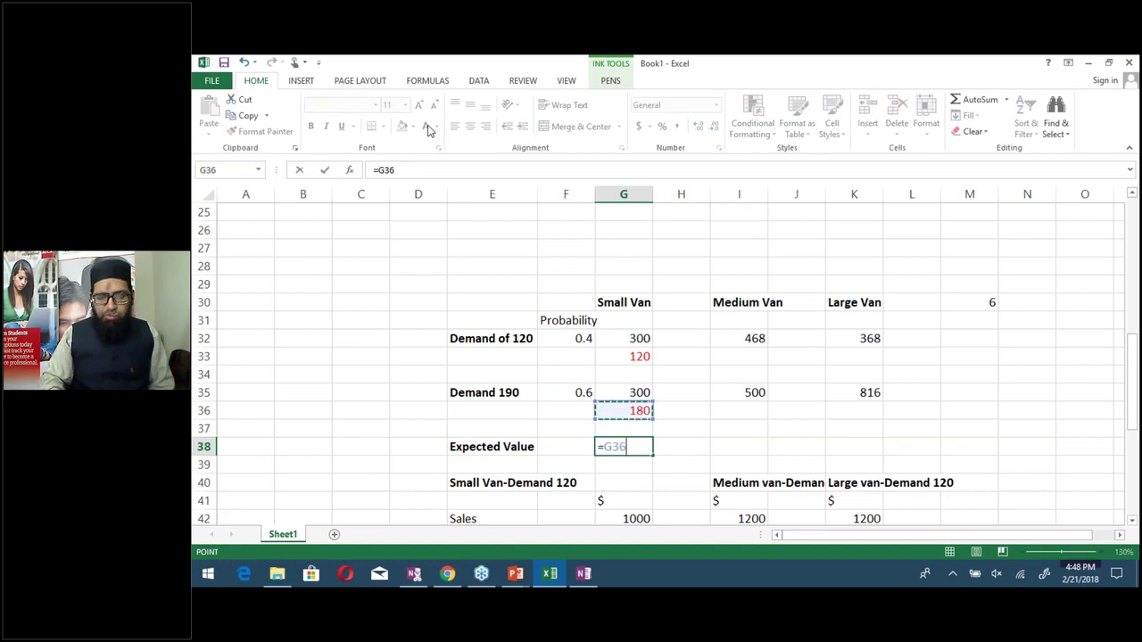
{"action": "type", "text": "+"}
{"action": "key", "text": "Up"}
{"action": "key", "text": "Up"}
{"action": "key", "text": "Up"}
{"action": "key", "text": "Up"}
{"action": "key", "text": "Up"}
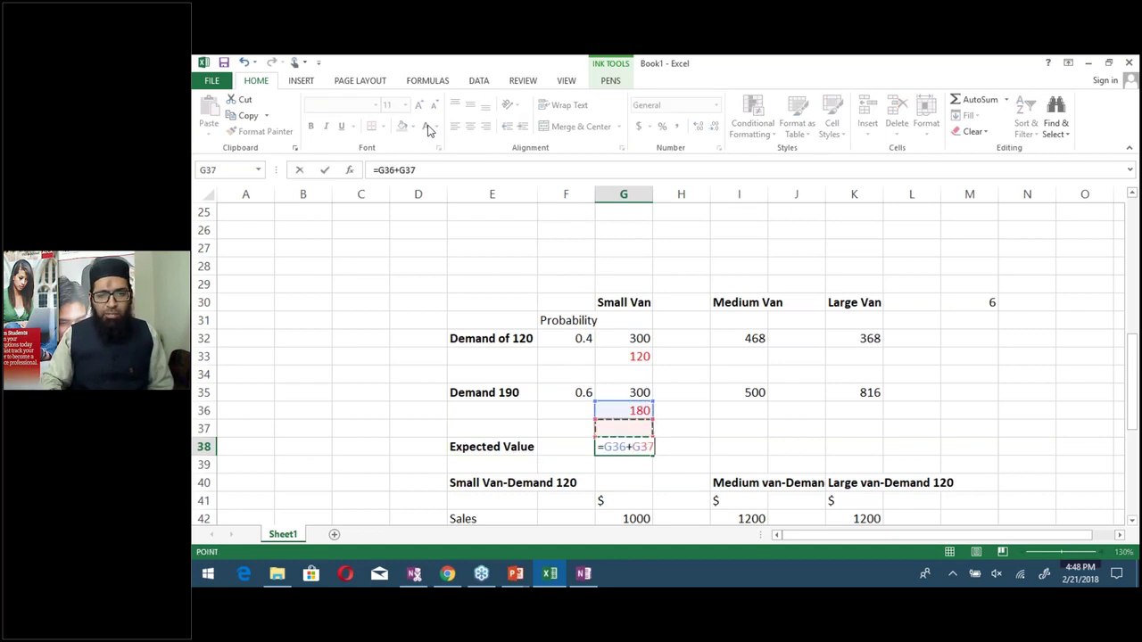
{"action": "key", "text": "Return"}
{"action": "key", "text": "Up"}
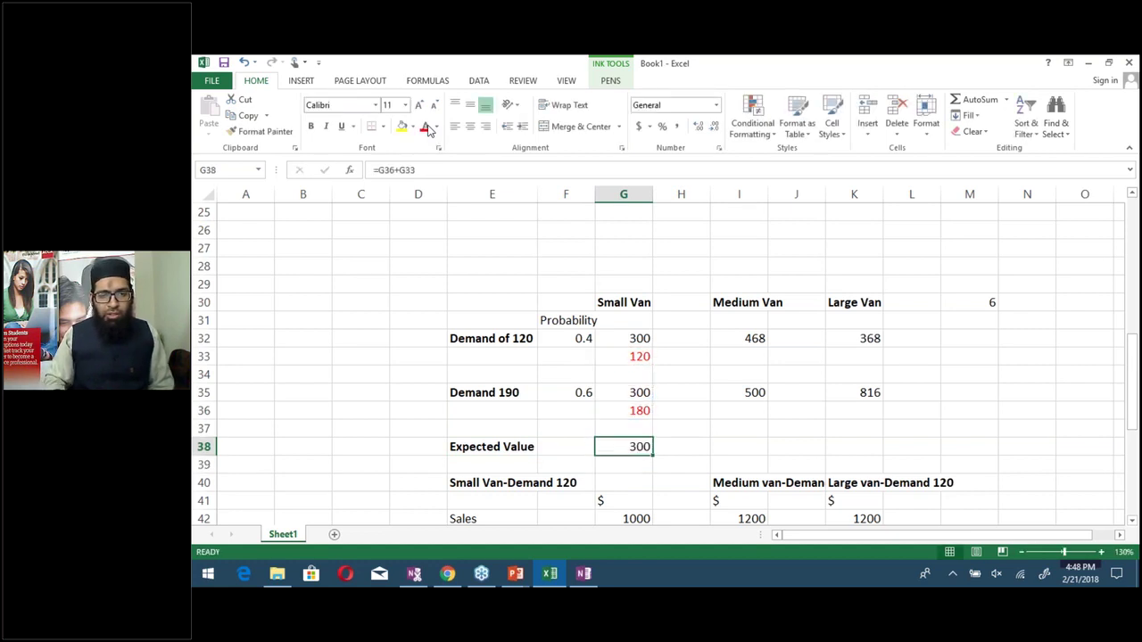
{"action": "key", "text": "ctrl+b"}
Set the font colour of the Expected Value row, E38:K38, to red
{"action": "key", "text": "Left"}
{"action": "key", "text": "Left"}
{"action": "key", "text": "shift+Right"}
{"action": "key", "text": "shift+Right"}
{"action": "key", "text": "shift+Right"}
{"action": "key", "text": "shift+Right"}
{"action": "key", "text": "shift+Right"}
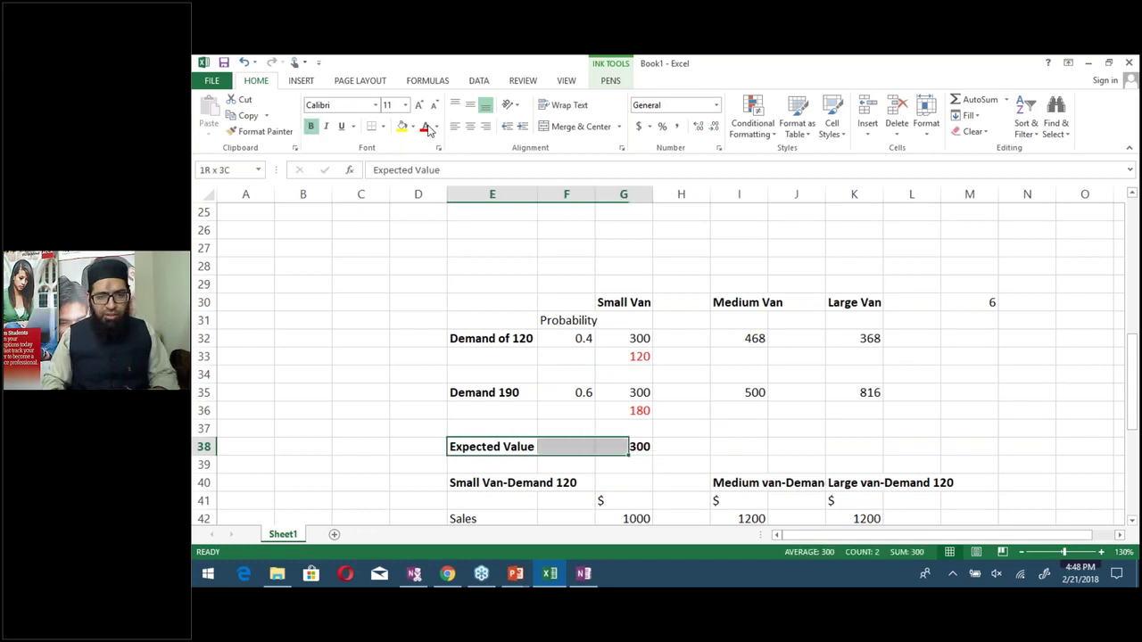
{"action": "key", "text": "shift+Right"}
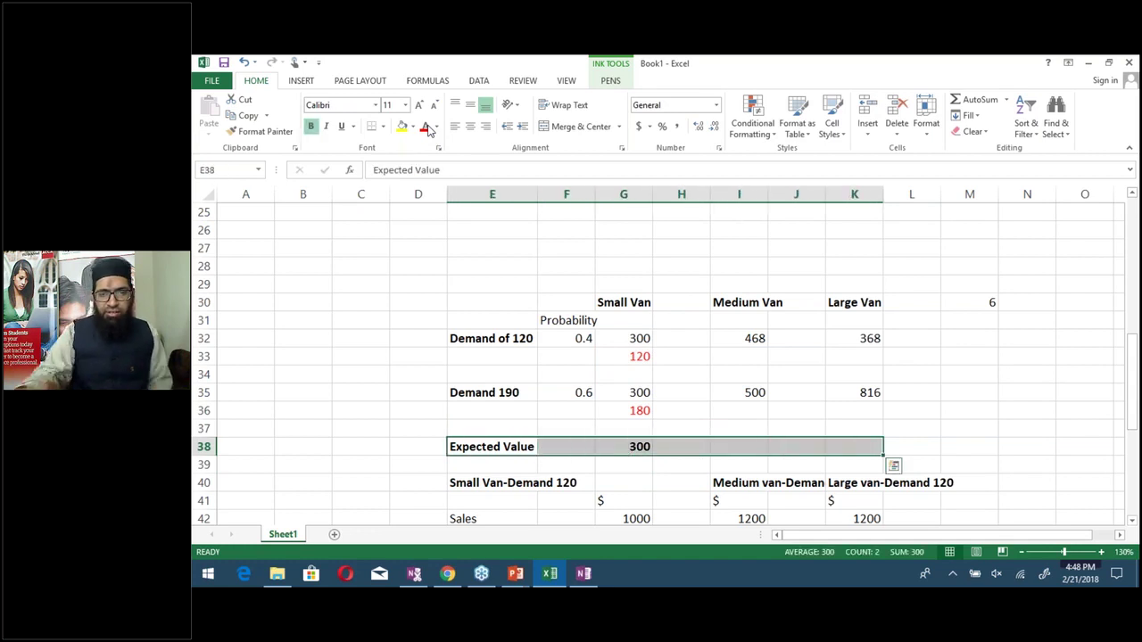
{"action": "left_click", "coordinate": [427, 128]}
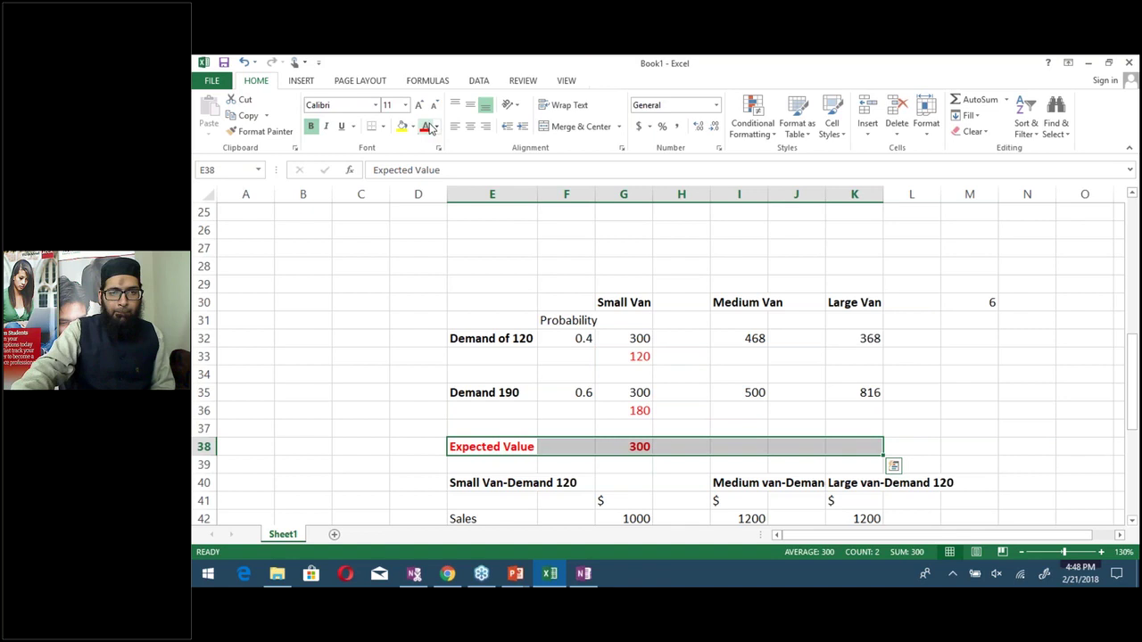
Calculate the Medium Van's probability-weighted profit for demand of 120 in I33 with =I32*F32
{"action": "left_click", "coordinate": [661, 414]}
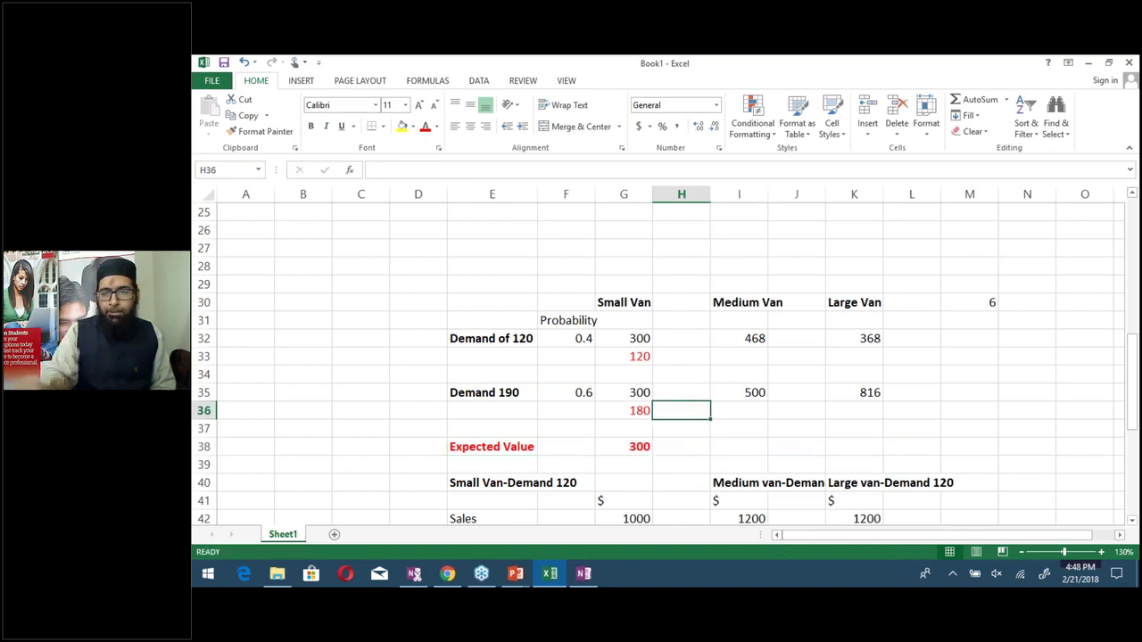
{"action": "left_click", "coordinate": [680, 446]}
{"action": "left_click", "coordinate": [738, 446]}
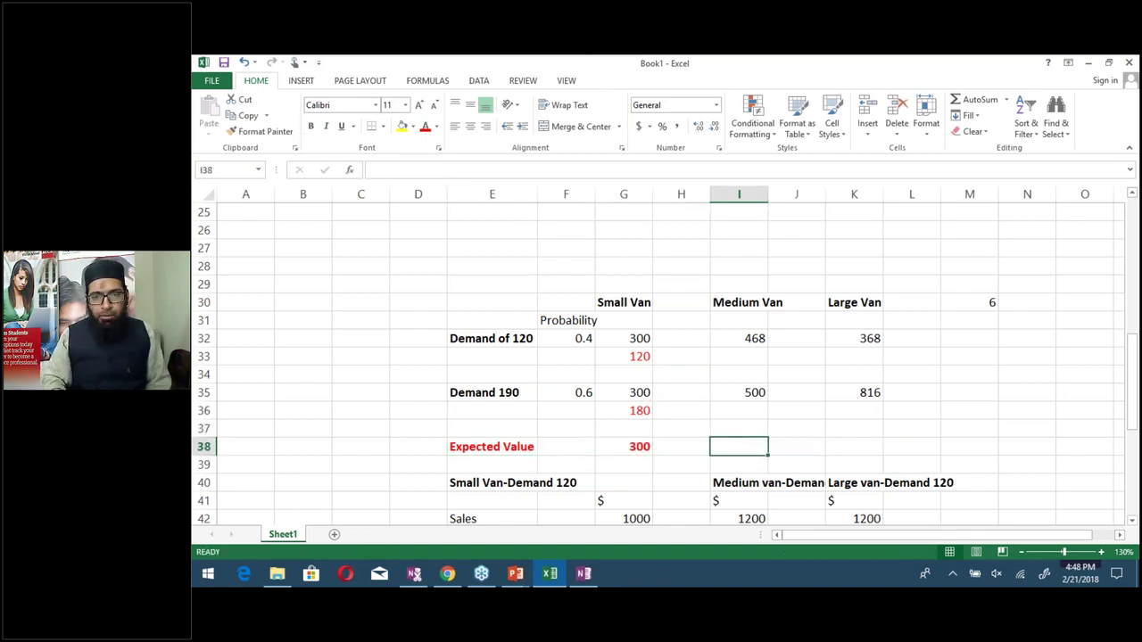
{"action": "left_click", "coordinate": [739, 374]}
{"action": "left_click", "coordinate": [739, 355]}
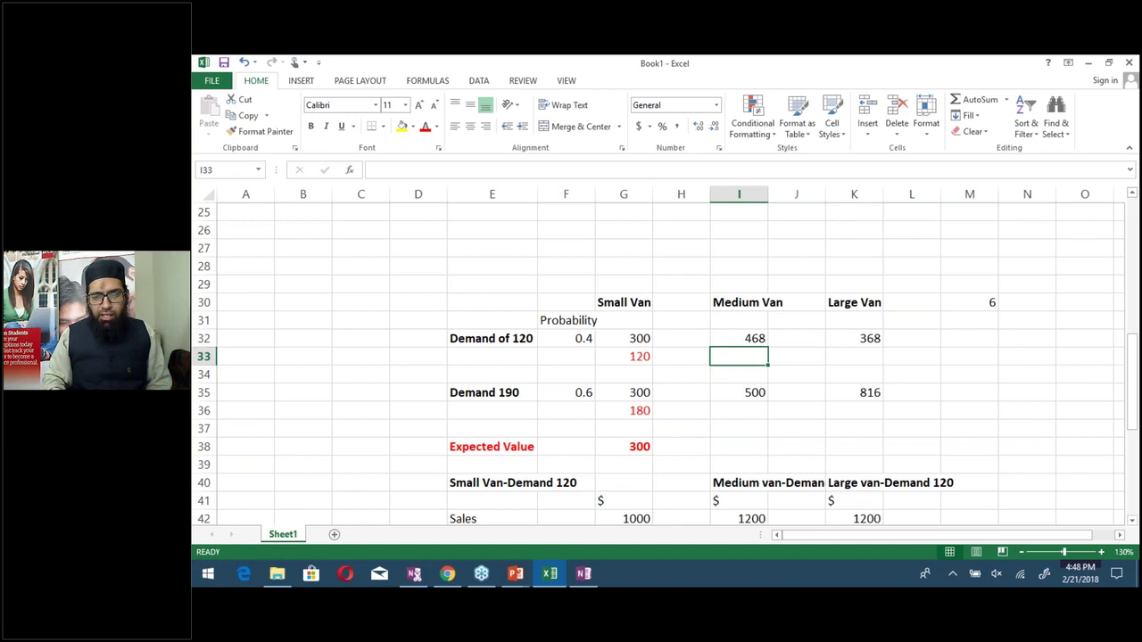
{"action": "type", "text": "="}
{"action": "left_click", "coordinate": [739, 338]}
{"action": "type", "text": "*"}
{"action": "key", "text": "Left"}
{"action": "key", "text": "Left"}
{"action": "key", "text": "Left"}
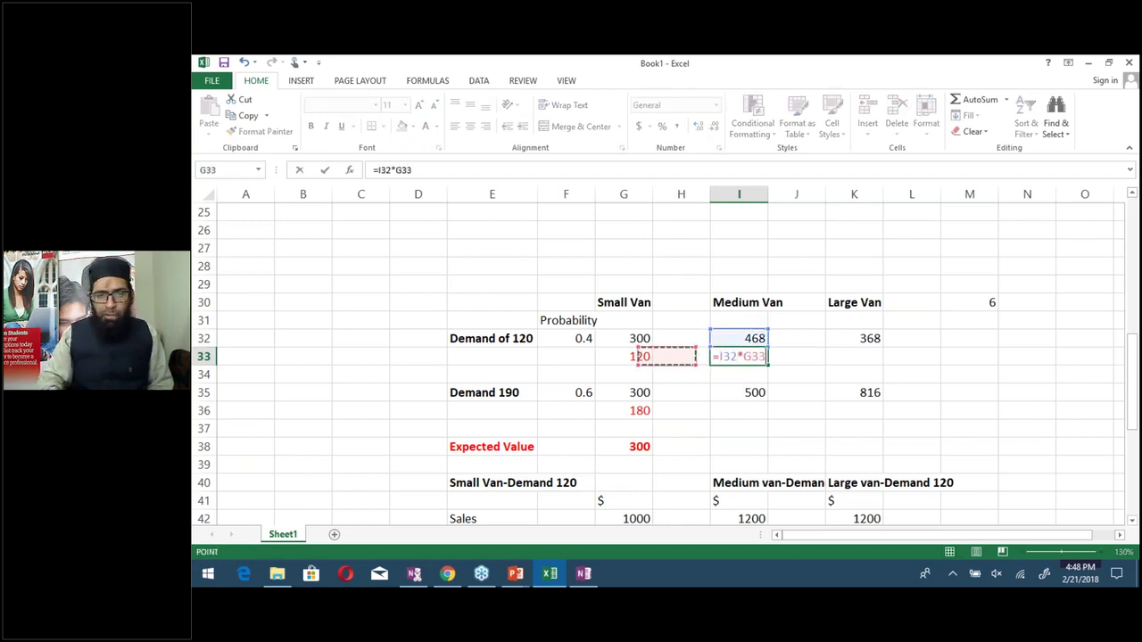
{"action": "key", "text": "Up"}
{"action": "key", "text": "Return"}
Calculate the Medium Van's probability-weighted profit for demand of 190 in I36 with =I35*F35
{"action": "key", "text": "Return"}
{"action": "key", "text": "Return"}
{"action": "type", "text": "="}
{"action": "key", "text": "Up"}
{"action": "type", "text": "*"}
{"action": "key", "text": "Left"}
{"action": "key", "text": "Left"}
{"action": "key", "text": "Left"}
{"action": "key", "text": "Up"}
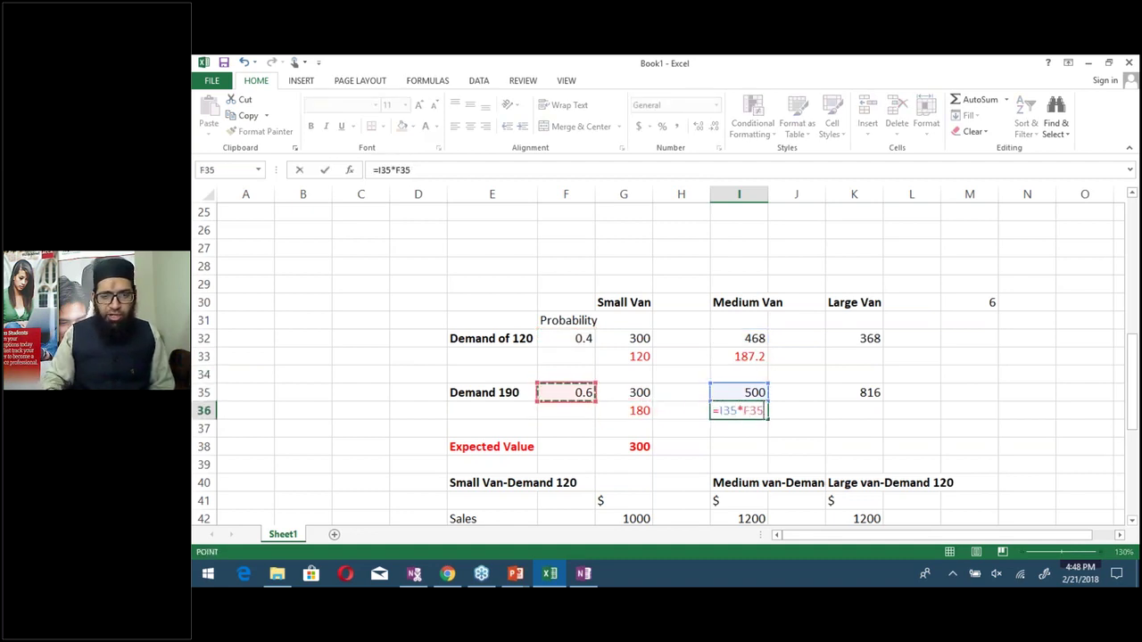
{"action": "key", "text": "Return"}
Copy the Small Van expected value formula from G38 into I38 for the Medium Van
{"action": "key", "text": "Return"}
{"action": "left_click", "coordinate": [623, 446]}
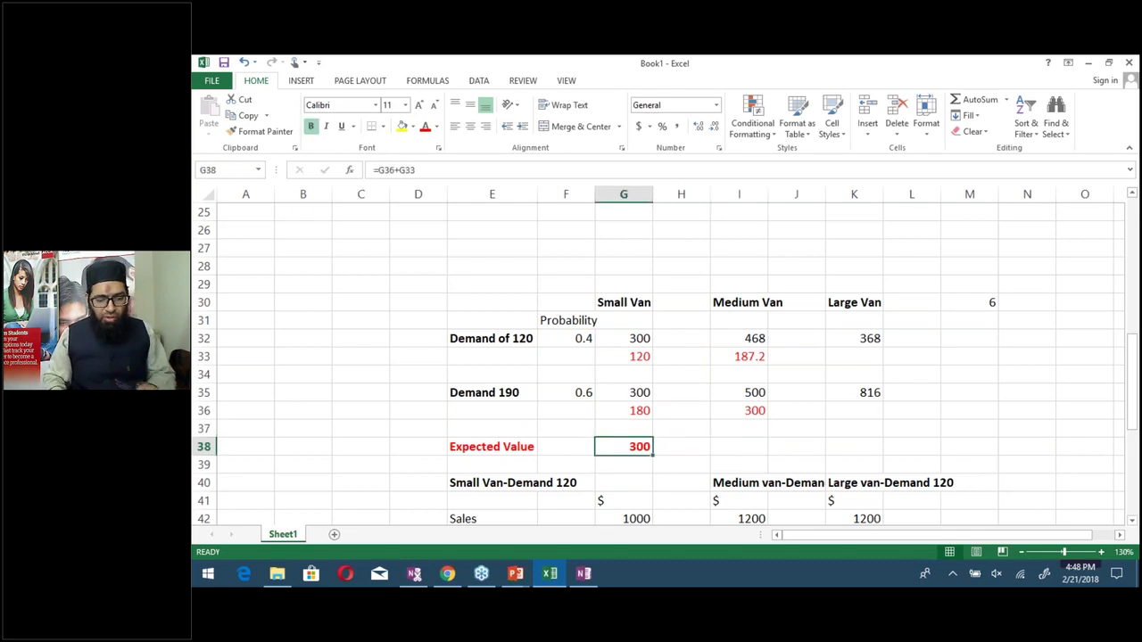
{"action": "key", "text": "ctrl+c"}
{"action": "left_click", "coordinate": [738, 446]}
{"action": "key", "text": "Return"}
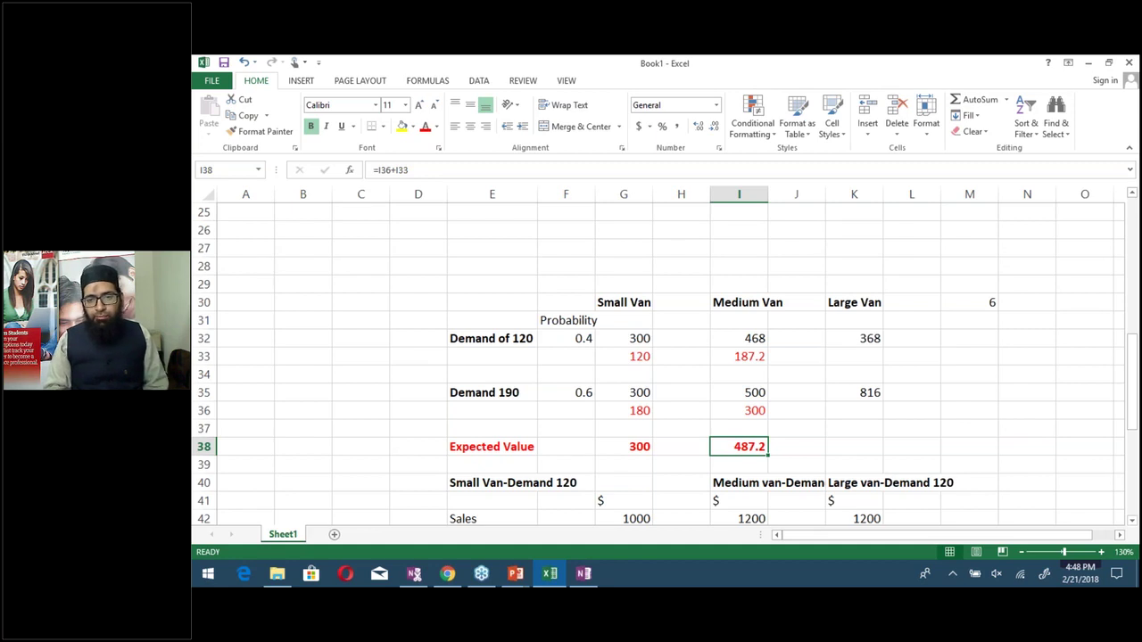
Calculate the Large Van's probability-weighted profit for demand of 120 in K33 with =F32*K32
{"action": "key", "text": "Up"}
{"action": "key", "text": "Up"}
{"action": "key", "text": "Up"}
{"action": "key", "text": "Up"}
{"action": "key", "text": "Up"}
{"action": "key", "text": "Right"}
{"action": "key", "text": "Right"}
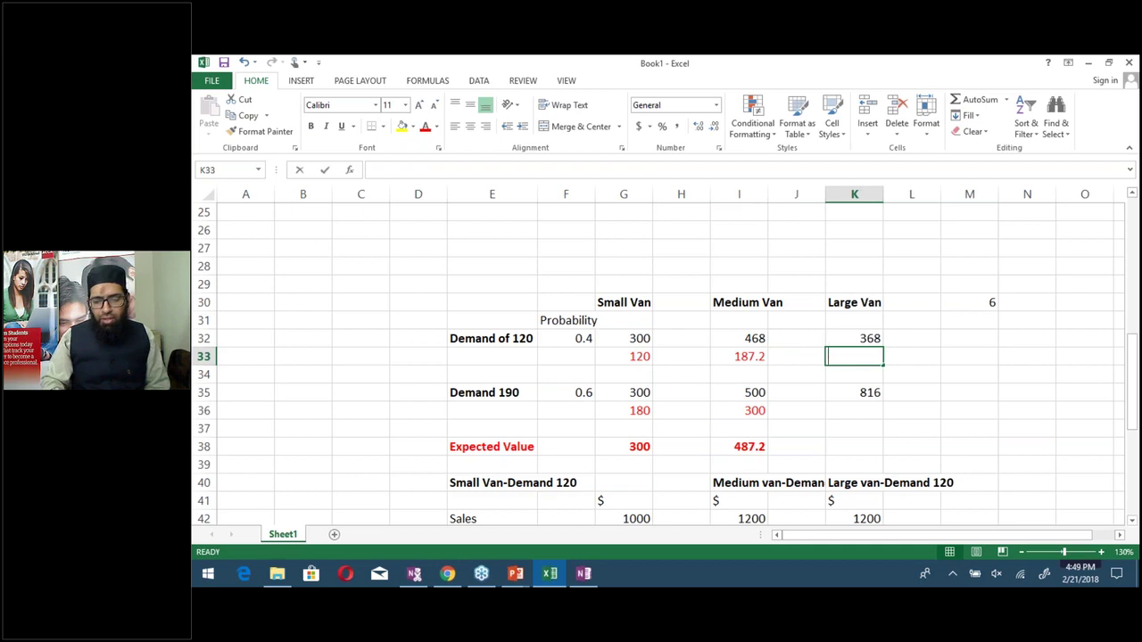
{"action": "type", "text": "="}
{"action": "key", "text": "Left"}
{"action": "key", "text": "Left"}
{"action": "key", "text": "Left"}
{"action": "key", "text": "Left"}
{"action": "key", "text": "Left"}
{"action": "key", "text": "Up"}
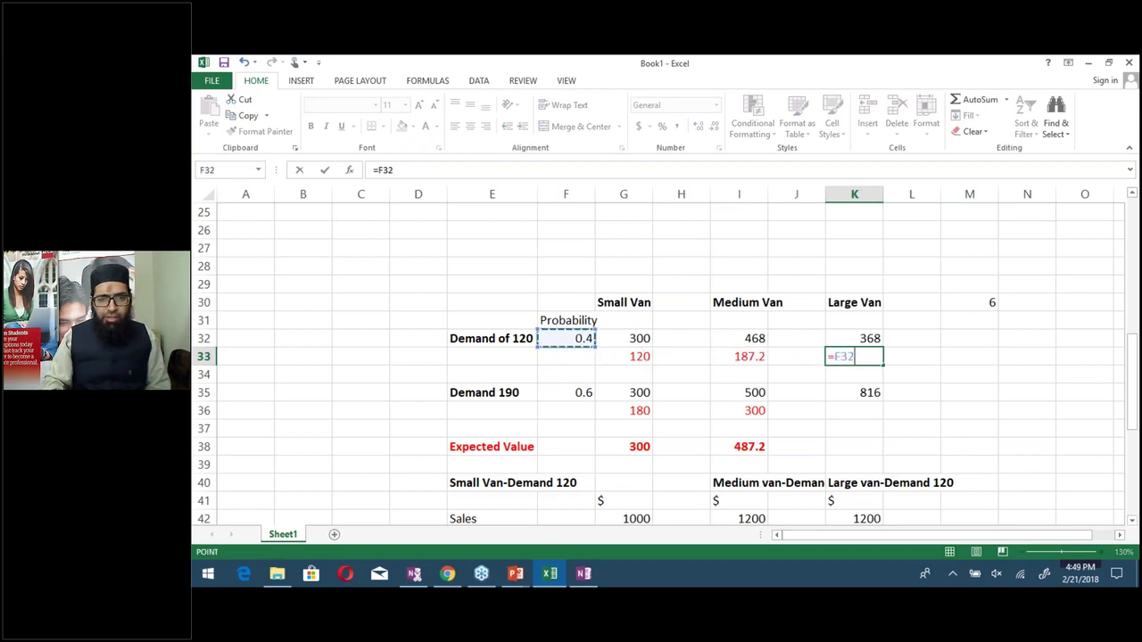
{"action": "type", "text": "*"}
{"action": "key", "text": "Up"}
{"action": "key", "text": "Return"}
Calculate the Large Van's probability-weighted profit for demand of 190 in K36 with =K35*F35
{"action": "key", "text": "Down"}
{"action": "key", "text": "Down"}
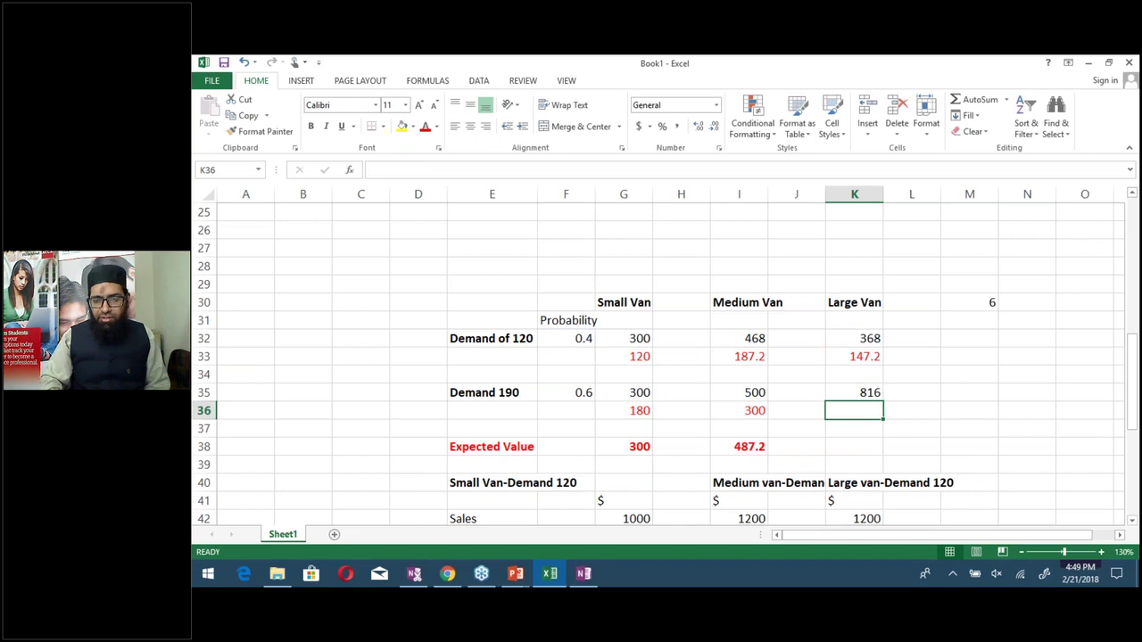
{"action": "type", "text": "="}
{"action": "key", "text": "Up"}
{"action": "type", "text": "*"}
{"action": "key", "text": "Left"}
{"action": "key", "text": "Left"}
{"action": "key", "text": "Left"}
{"action": "key", "text": "Left"}
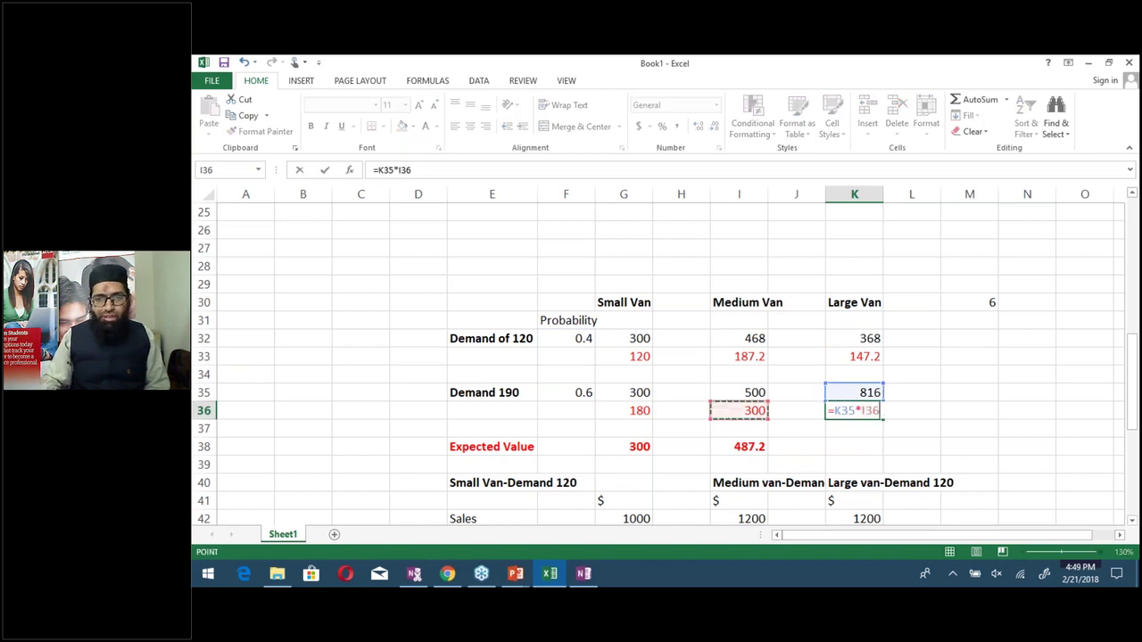
{"action": "key", "text": "Left"}
{"action": "key", "text": "Up"}
{"action": "key", "text": "Return"}
Copy the Medium Van expected value formula from I38 into K38 for the Large Van
{"action": "key", "text": "Down"}
{"action": "key", "text": "Left"}
{"action": "key", "text": "Left"}
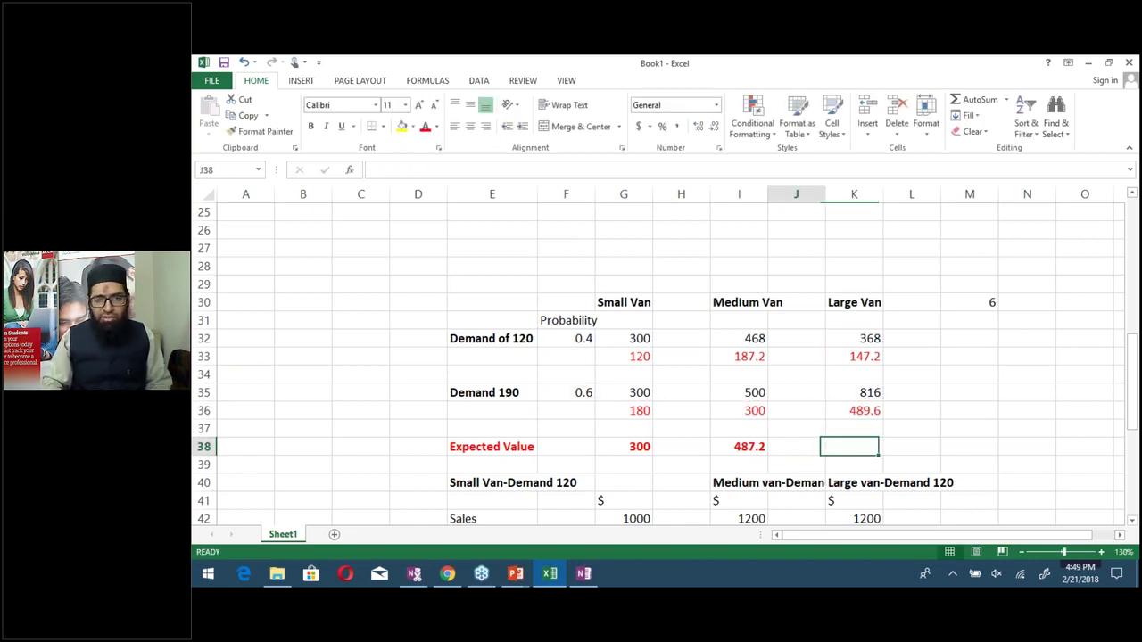
{"action": "key", "text": "ctrl+c"}
{"action": "key", "text": "Right"}
{"action": "key", "text": "Right"}
{"action": "key", "text": "Return"}
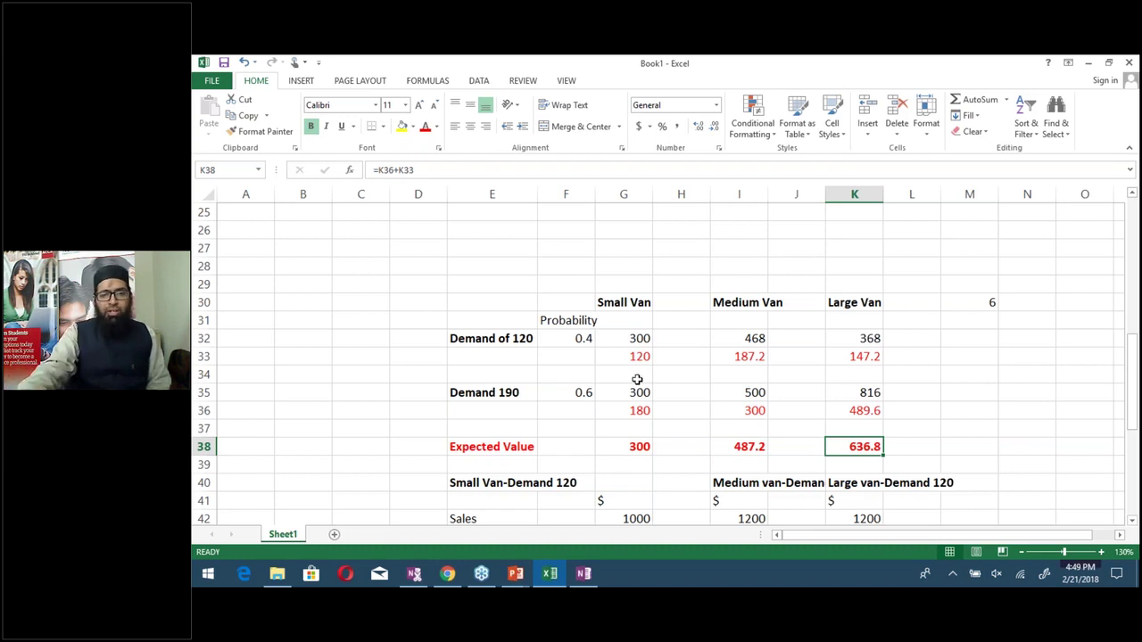
Highlight the Large Van expected value in K38 with a yellow fill
{"action": "left_click", "coordinate": [624, 443]}
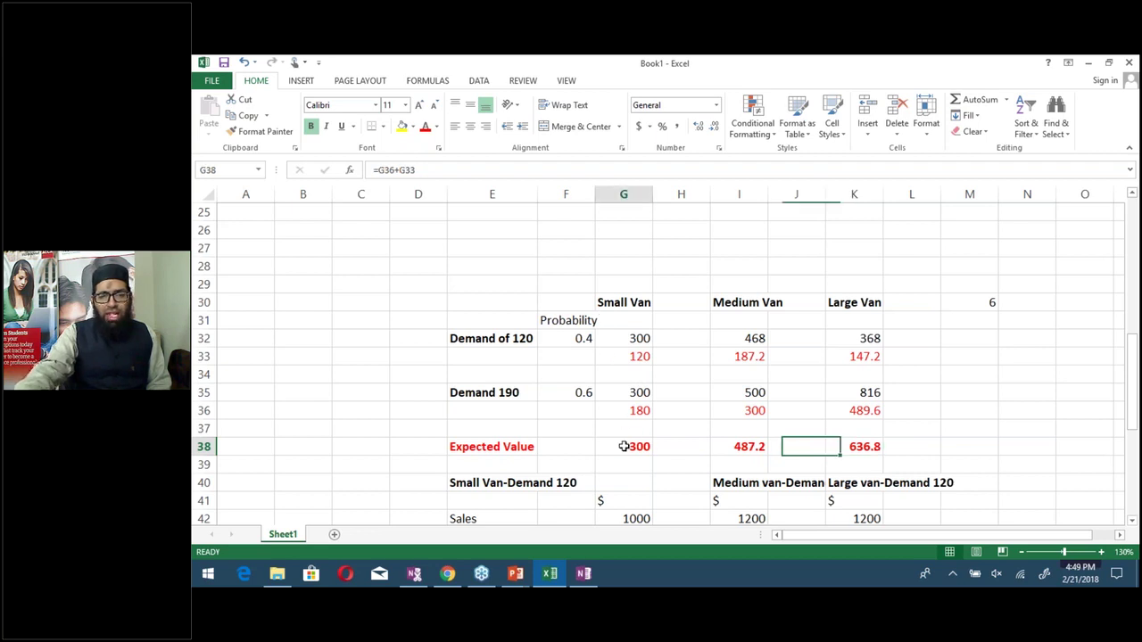
{"action": "left_click_drag", "start_coordinate": [864, 448], "coordinate": [635, 445]}
{"action": "left_click", "coordinate": [829, 444]}
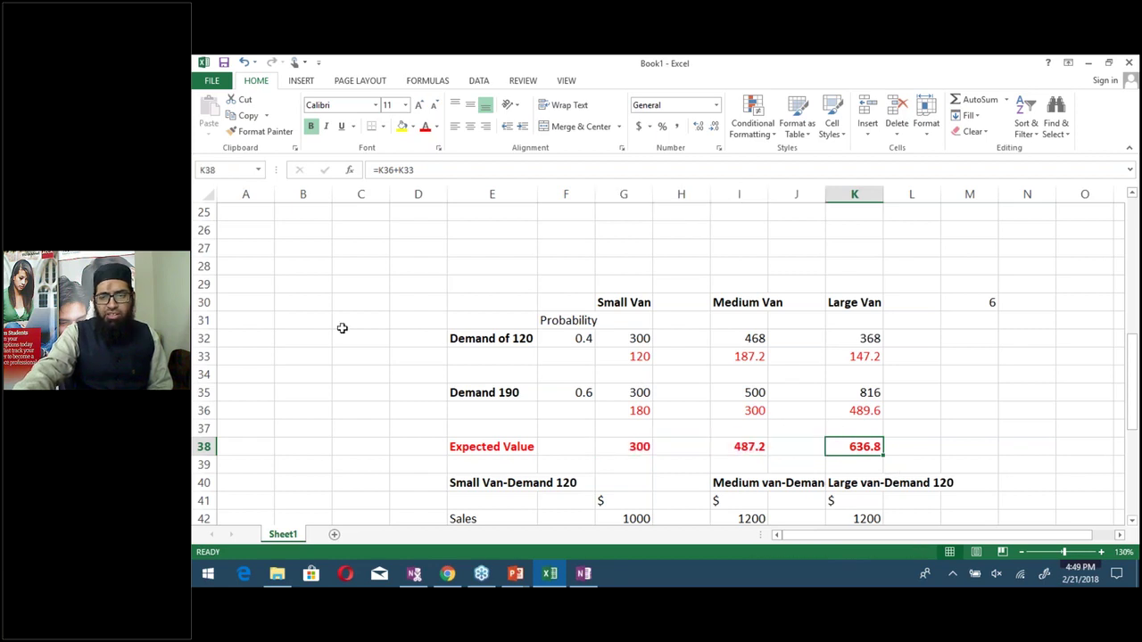
{"action": "left_click", "coordinate": [401, 126]}
{"action": "left_click", "coordinate": [895, 448]}
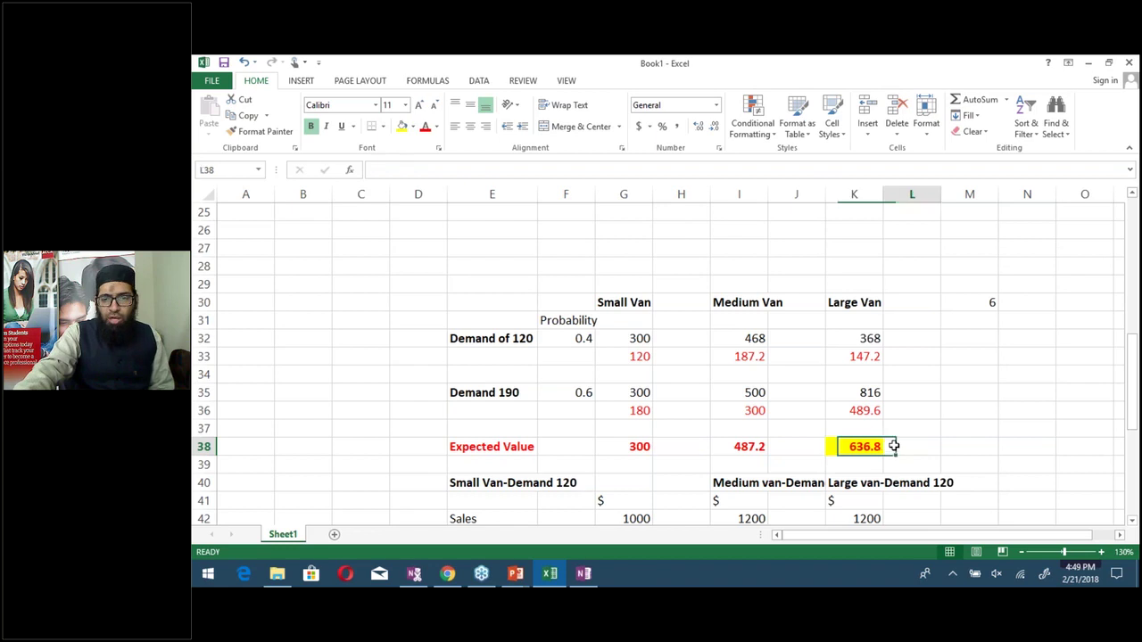
Insert four entire rows at row 39, between the Expected Value row and the van workings
{"action": "left_click", "coordinate": [531, 466]}
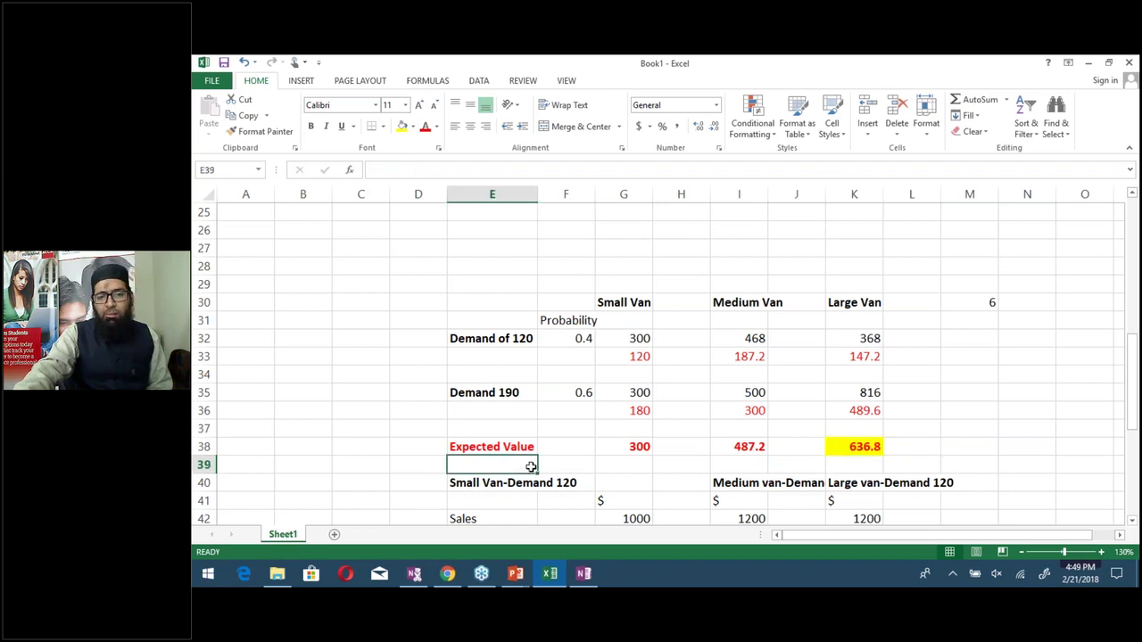
{"action": "key", "text": "super+plus"}
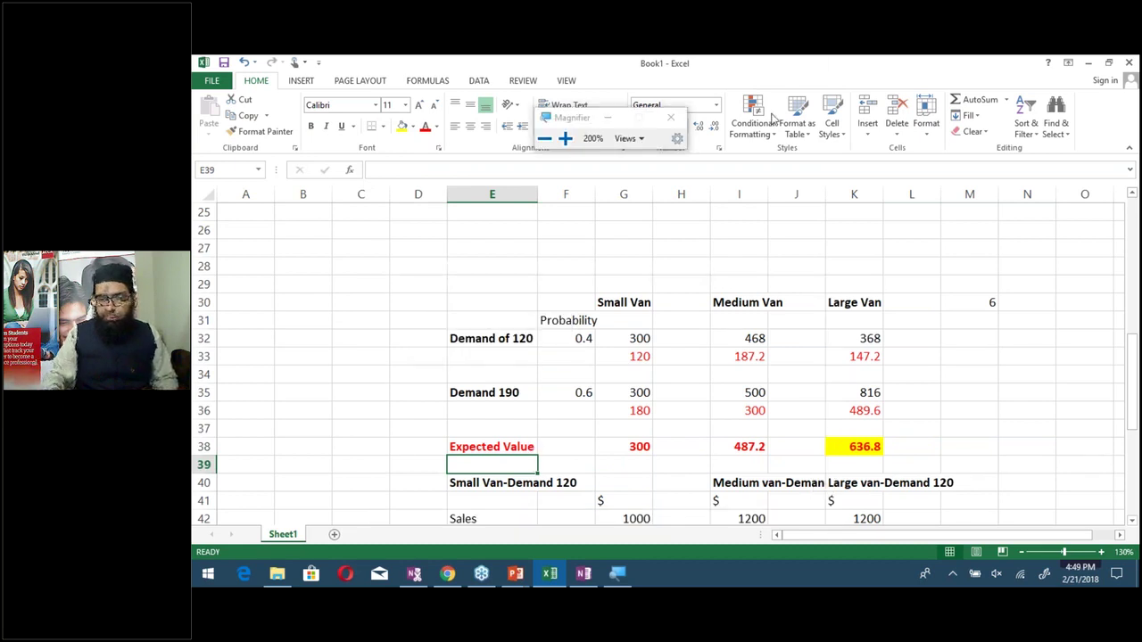
{"action": "left_click", "coordinate": [671, 117]}
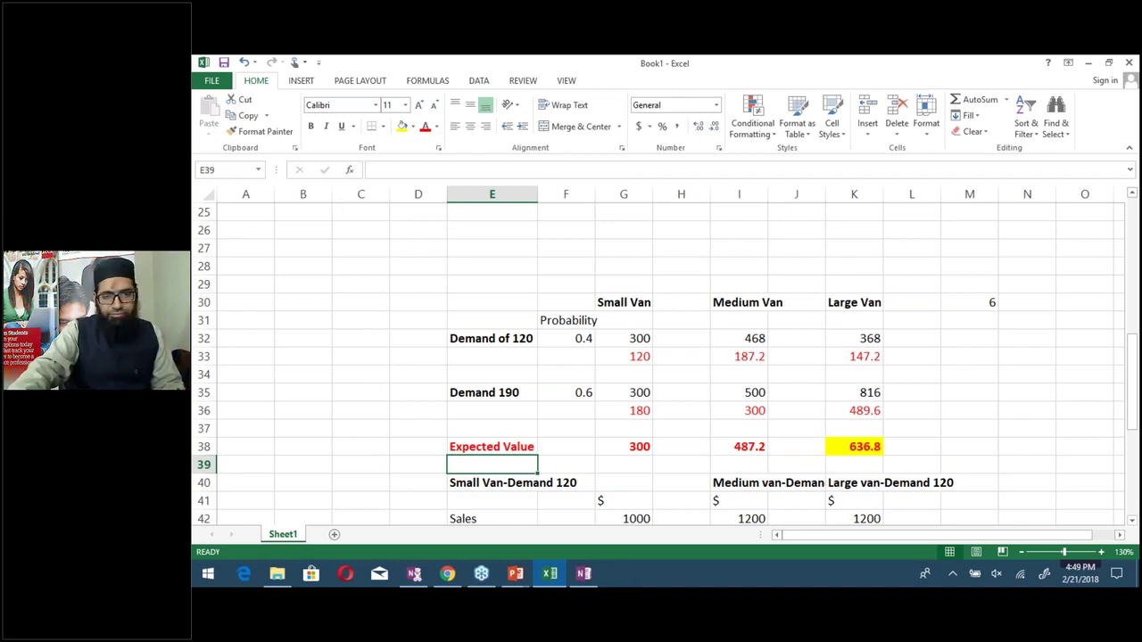
{"action": "key", "text": "ctrl+shift+plus"}
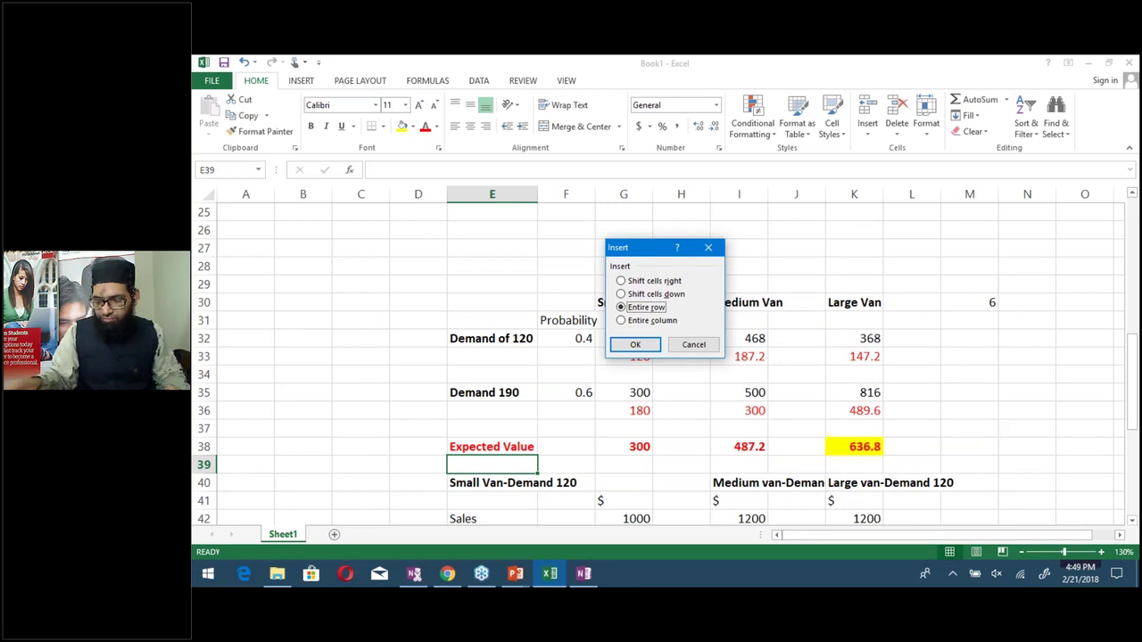
{"action": "key", "text": "Return"}
{"action": "key", "text": "F4"}
{"action": "key", "text": "F4"}
{"action": "key", "text": "F4"}
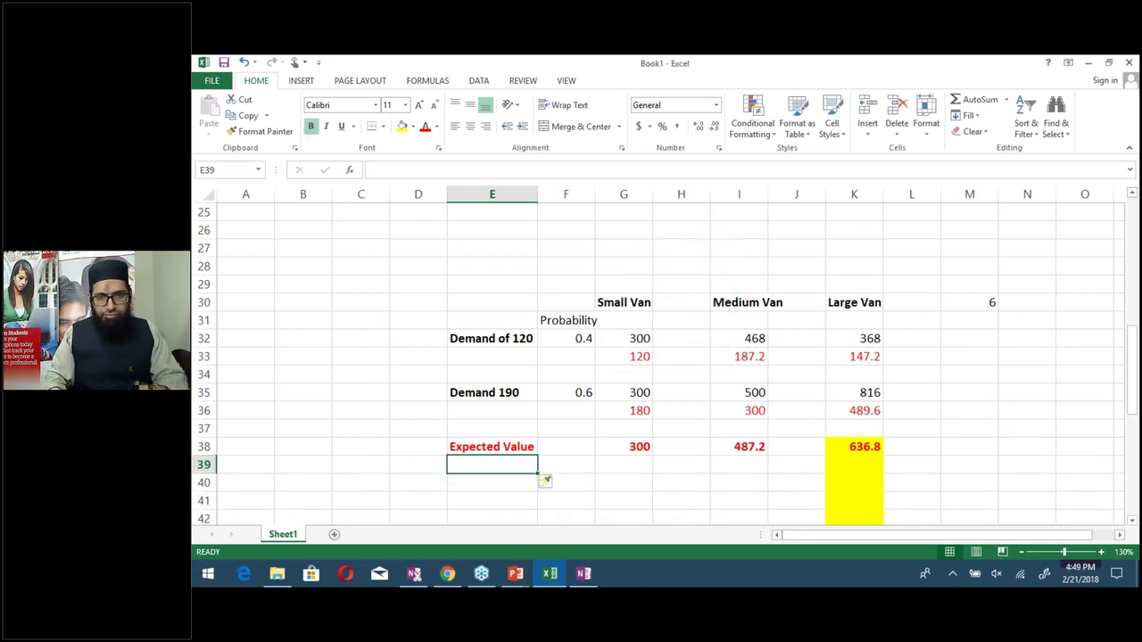
Remove the yellow fill from the inserted cells K39:K42 below the Large Van expected value
{"action": "left_click", "coordinate": [566, 464]}
{"action": "key", "text": "Right"}
{"action": "key", "text": "Right"}
{"action": "key", "text": "Right"}
{"action": "key", "text": "Right"}
{"action": "key", "text": "Right"}
{"action": "key", "text": "shift+Down"}
{"action": "key", "text": "shift+Down"}
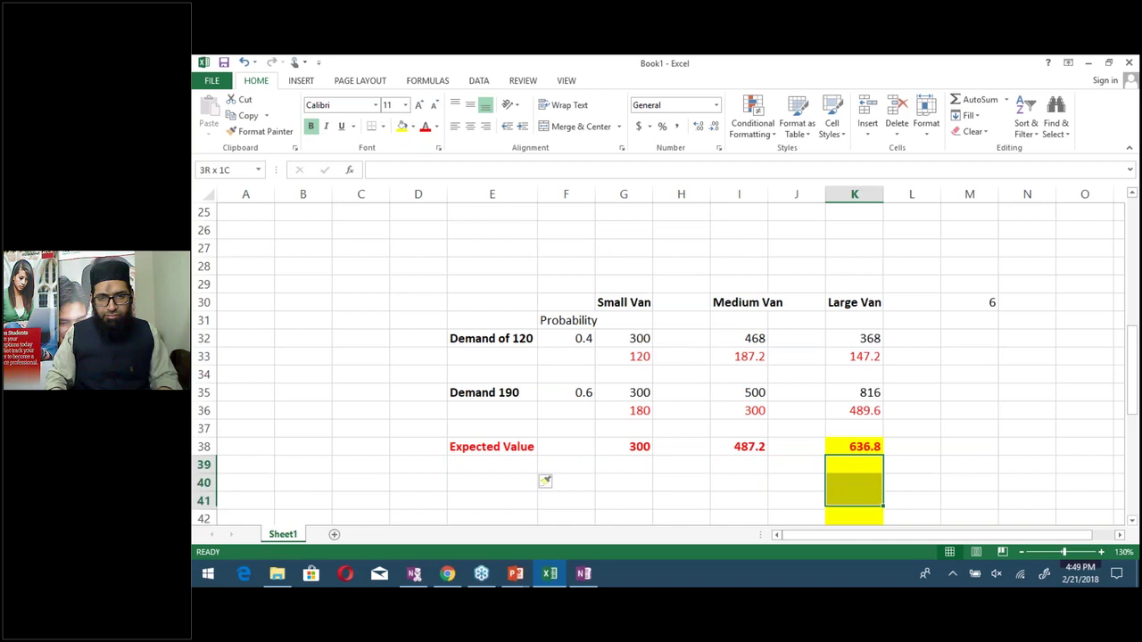
{"action": "key", "text": "shift+Down"}
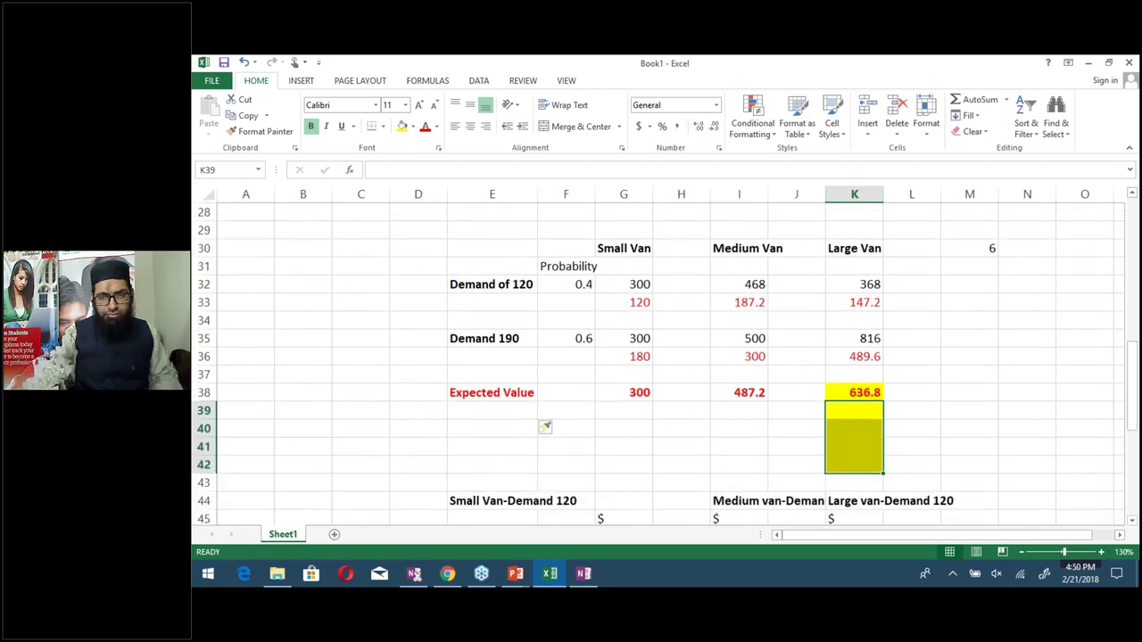
{"action": "left_click", "coordinate": [413, 129]}
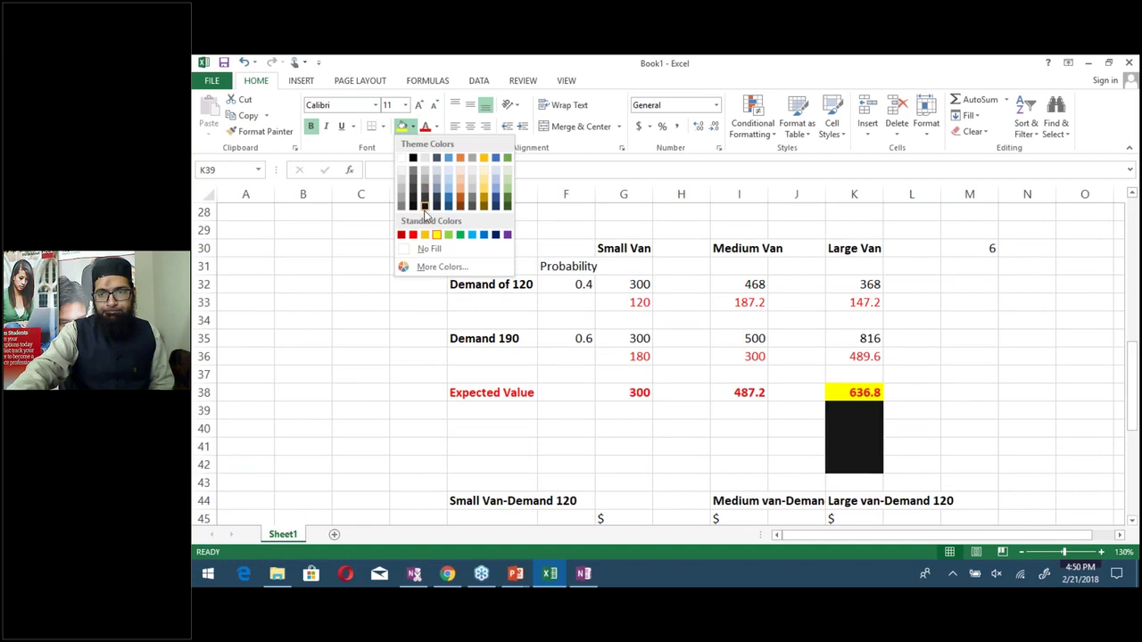
{"action": "left_click", "coordinate": [431, 251]}
{"action": "left_click", "coordinate": [504, 411]}
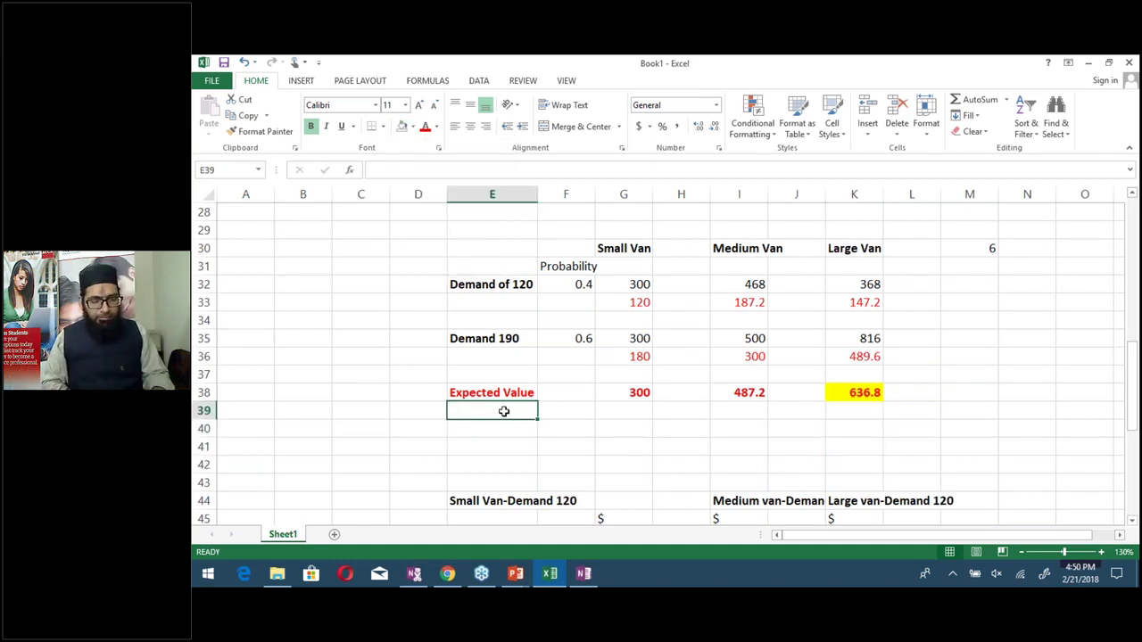
Switch to the PowerPoint slide show with the Expected values key formula
{"action": "key", "text": "alt+Tab"}
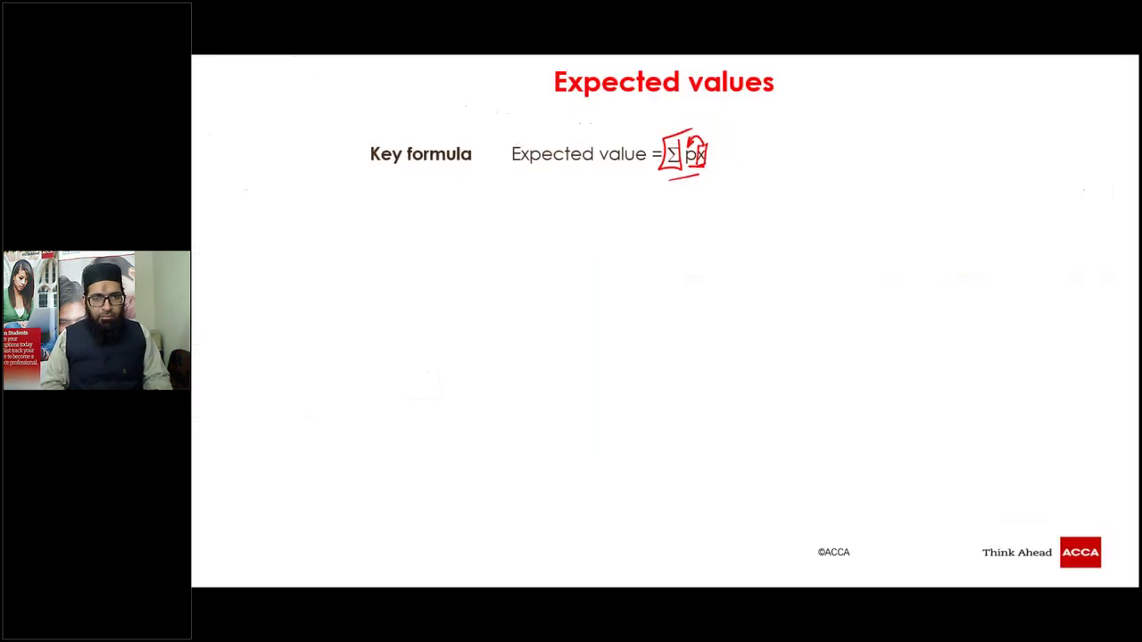